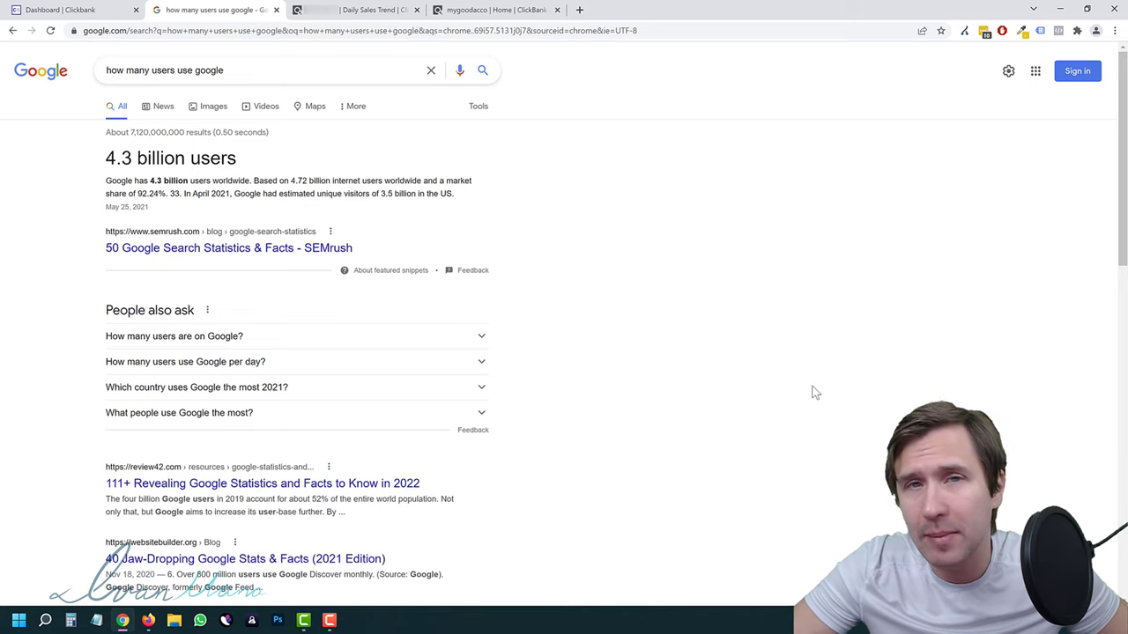
Highlight the Google user count in the featured snippet of the search results.
{"action": "left_click_drag", "start_coordinate": [107, 159], "coordinate": [277, 179]}
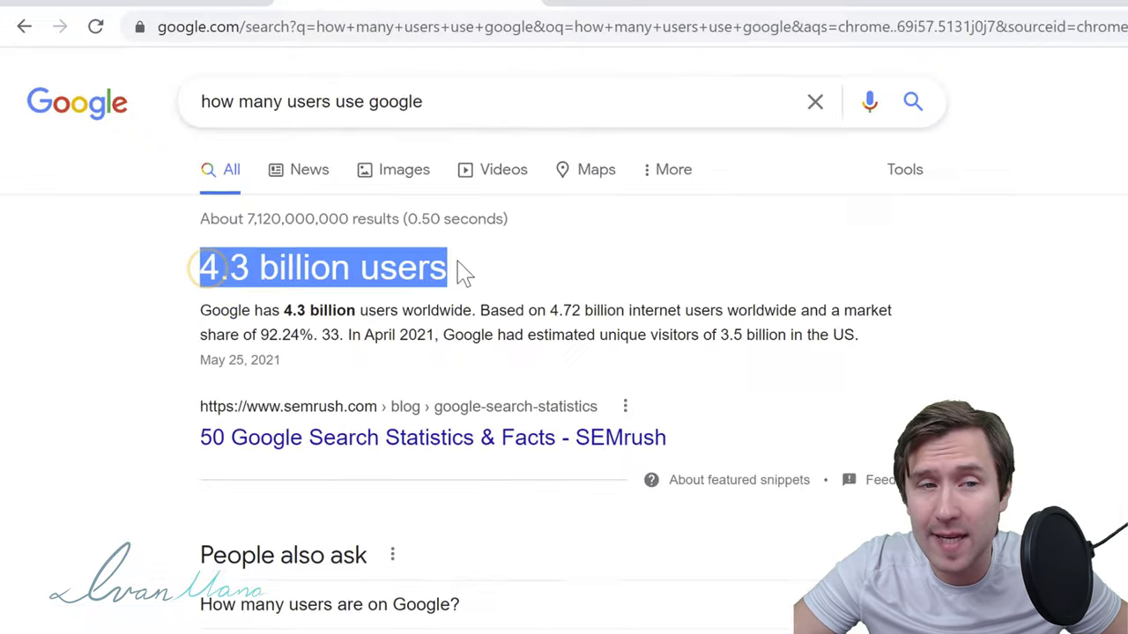
{"action": "left_click_drag", "start_coordinate": [124, 176], "coordinate": [274, 175]}
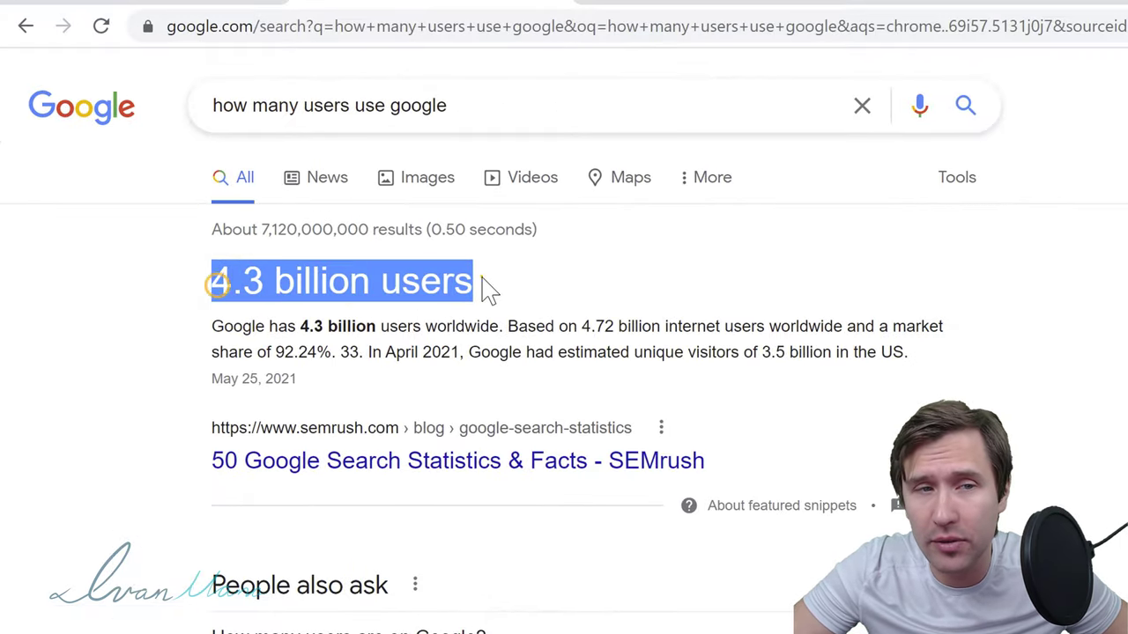
{"action": "left_click_drag", "start_coordinate": [489, 286], "coordinate": [206, 308]}
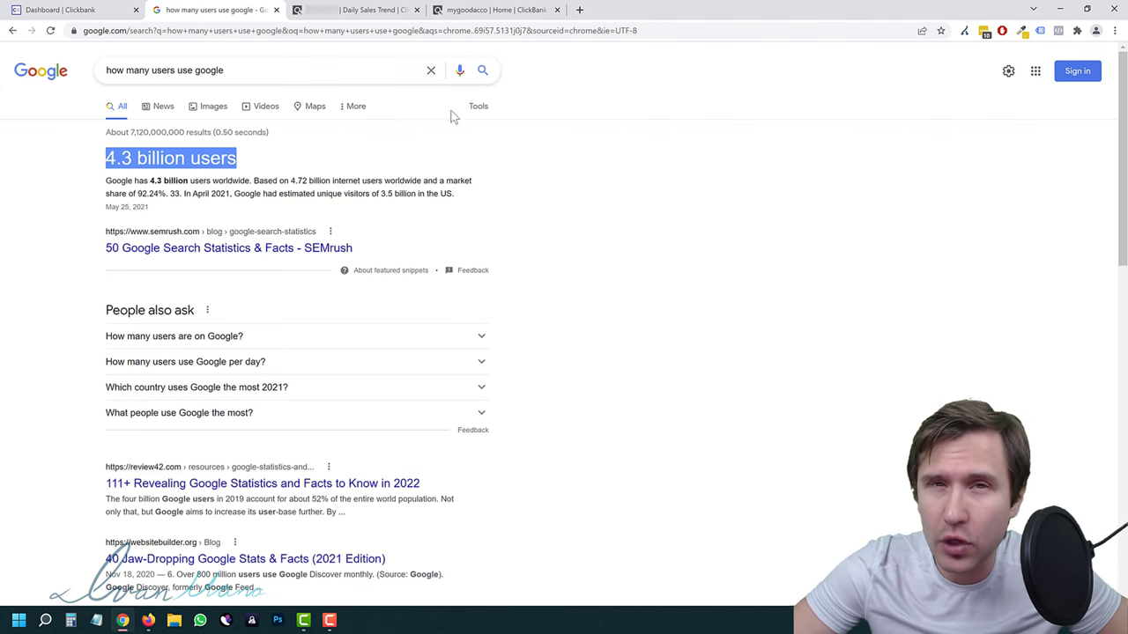
Open the Paychecks report in the ClickBank account, reload it and examine the 2022 and 2021 paycheck sums.
{"action": "left_click", "coordinate": [370, 10]}
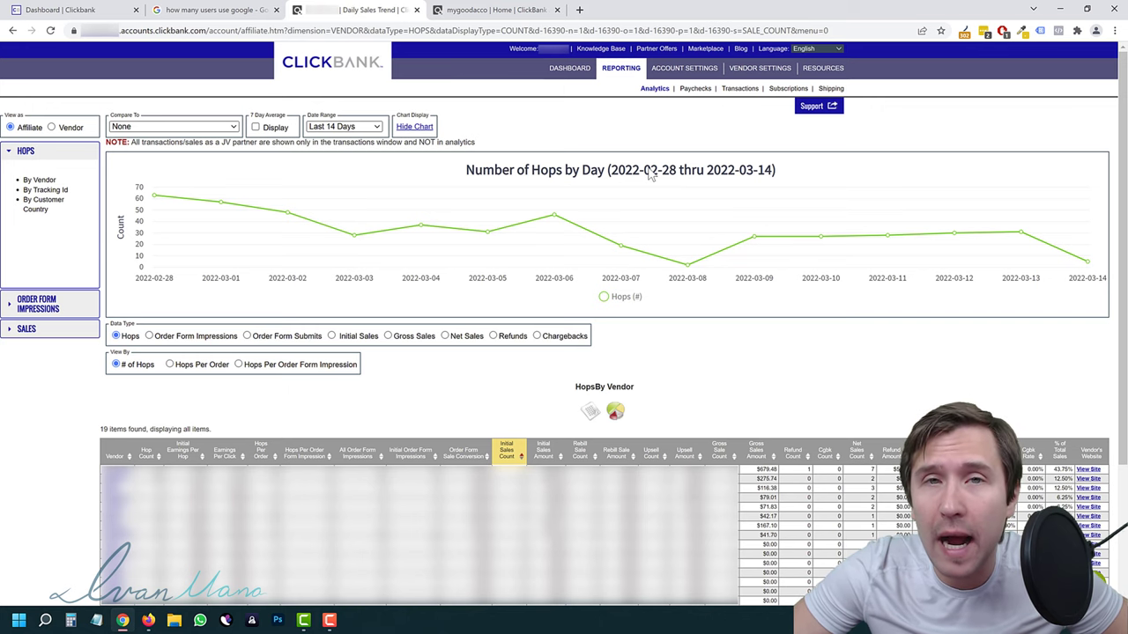
{"action": "left_click", "coordinate": [694, 89]}
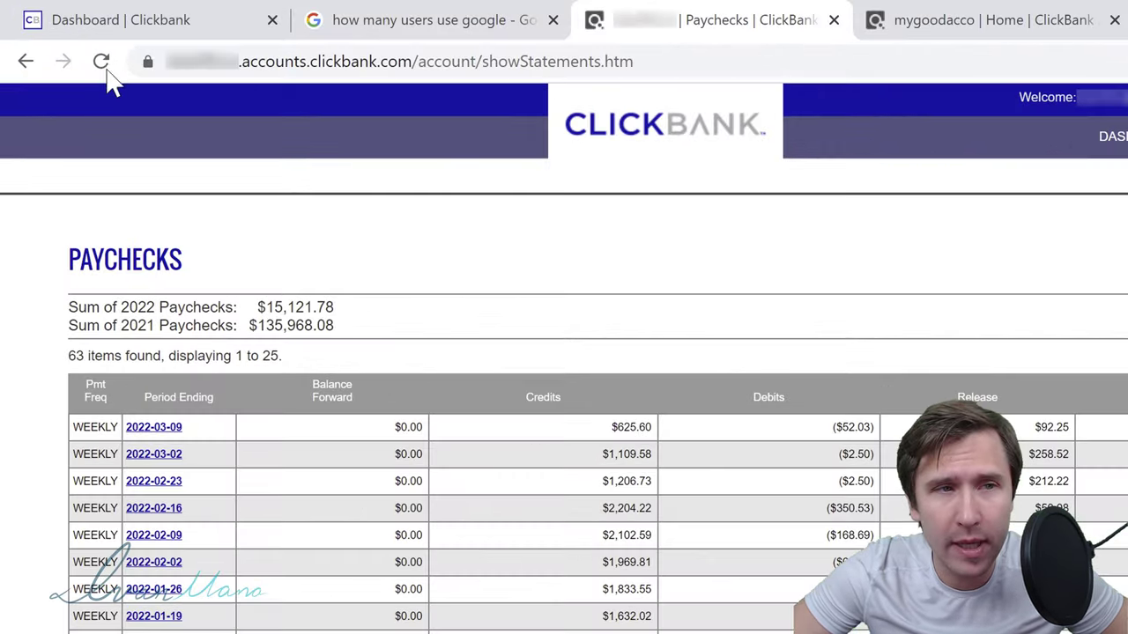
{"action": "left_click", "coordinate": [102, 63]}
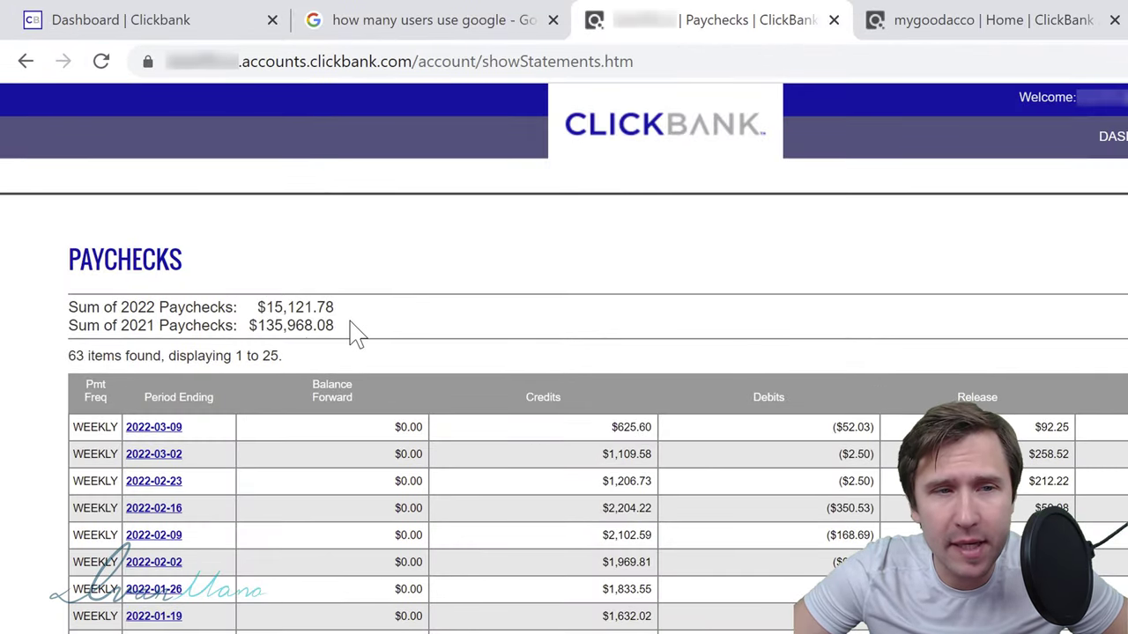
{"action": "left_click_drag", "start_coordinate": [352, 324], "coordinate": [249, 325]}
{"action": "left_click", "coordinate": [433, 315]}
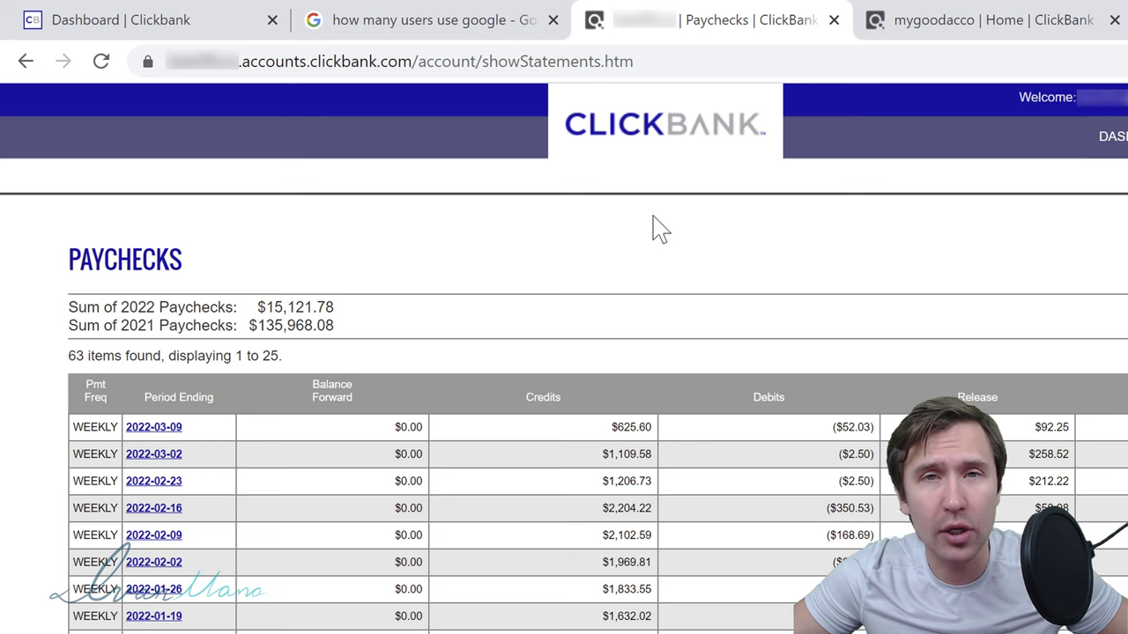
{"action": "left_click_drag", "start_coordinate": [350, 294], "coordinate": [262, 303]}
{"action": "left_click", "coordinate": [264, 303]}
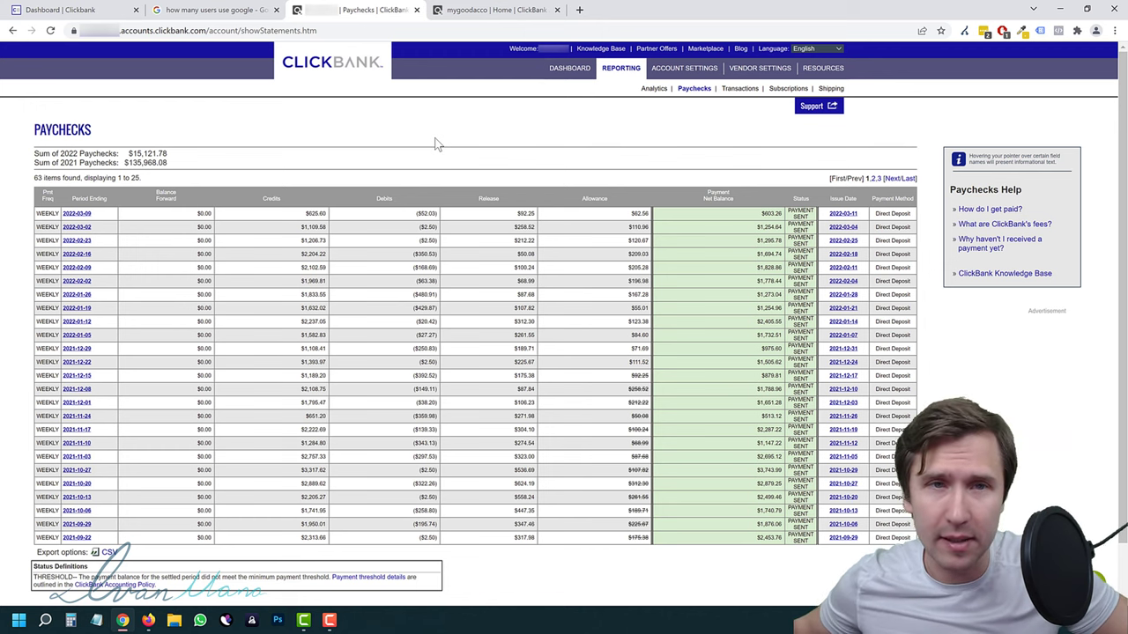
Close the paychecks and Google search pages, then list all products in the ClickBank Marketplace with an empty search.
{"action": "left_click", "coordinate": [415, 10]}
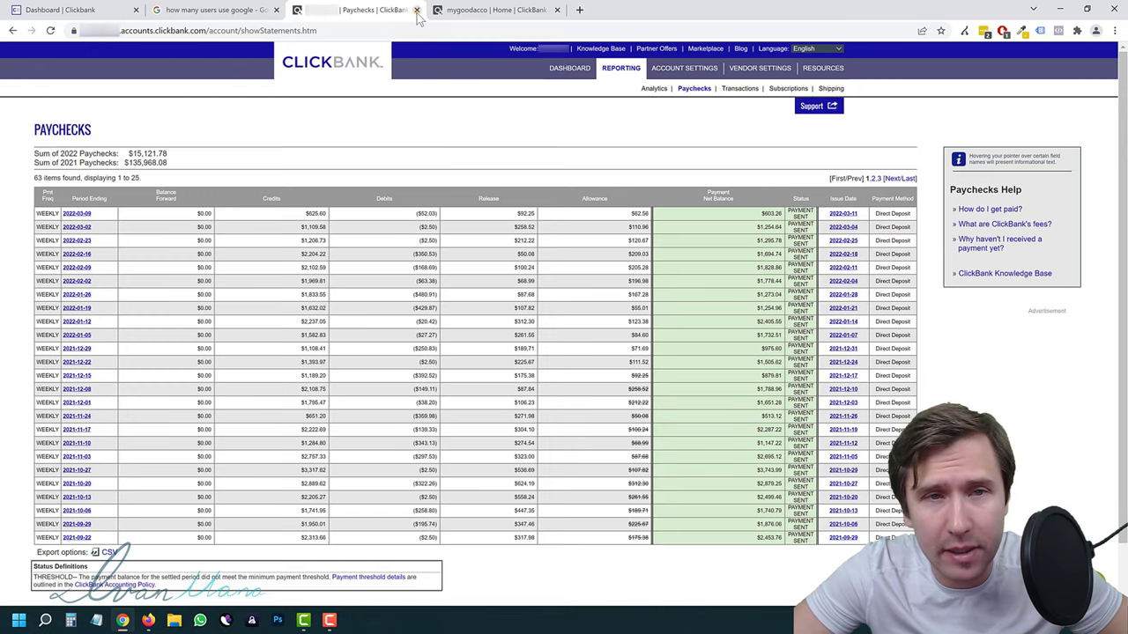
{"action": "left_click", "coordinate": [276, 10]}
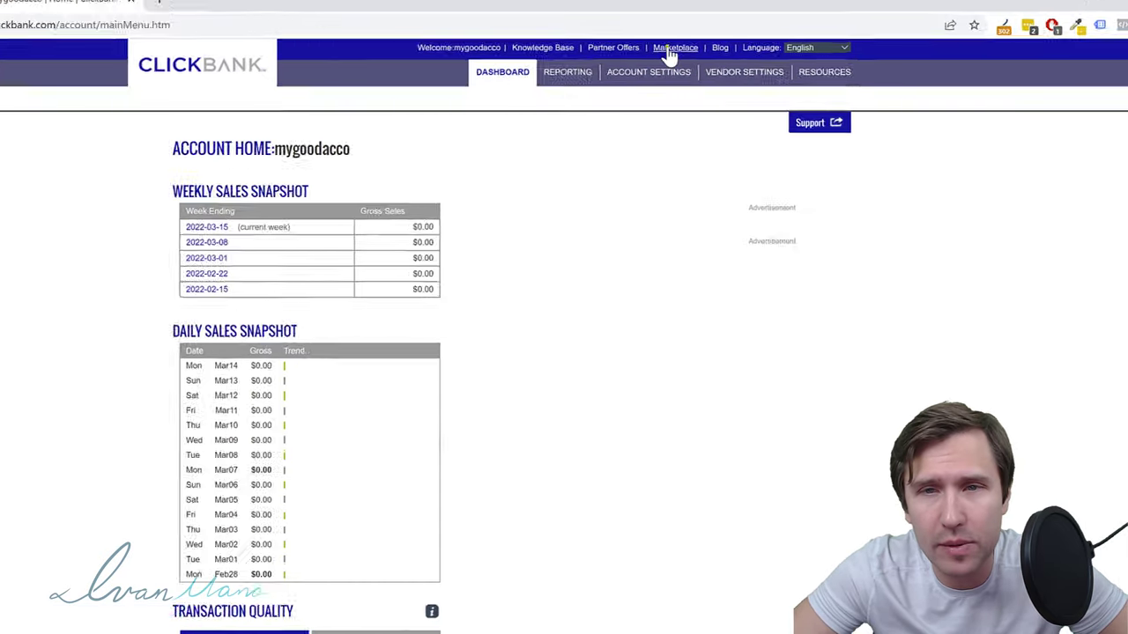
{"action": "left_click", "coordinate": [705, 48]}
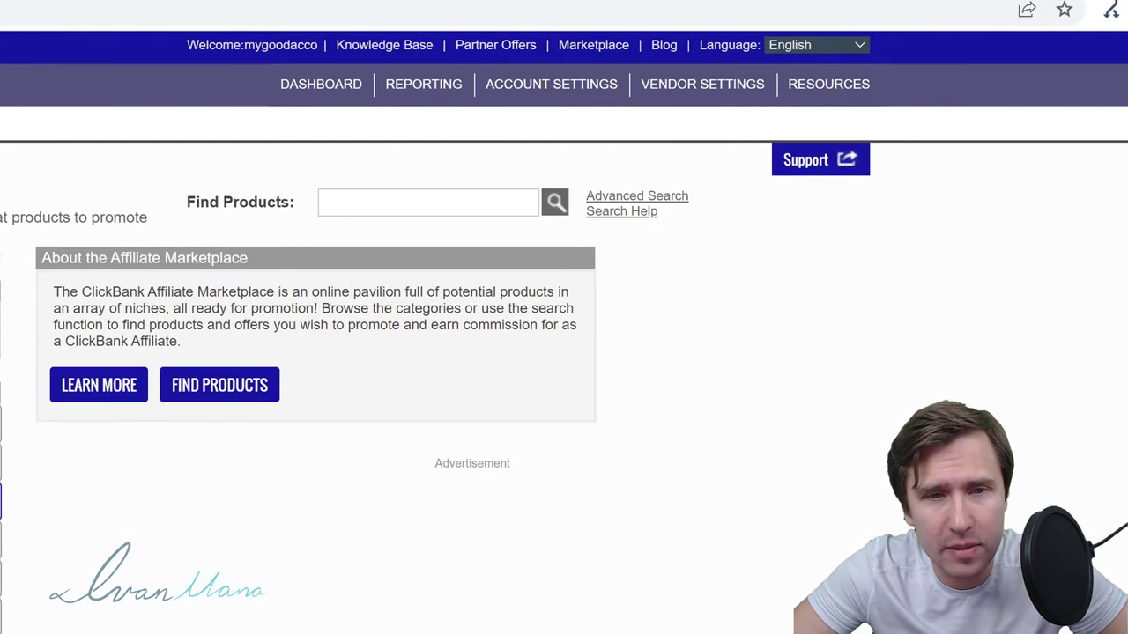
{"action": "left_click", "coordinate": [554, 203]}
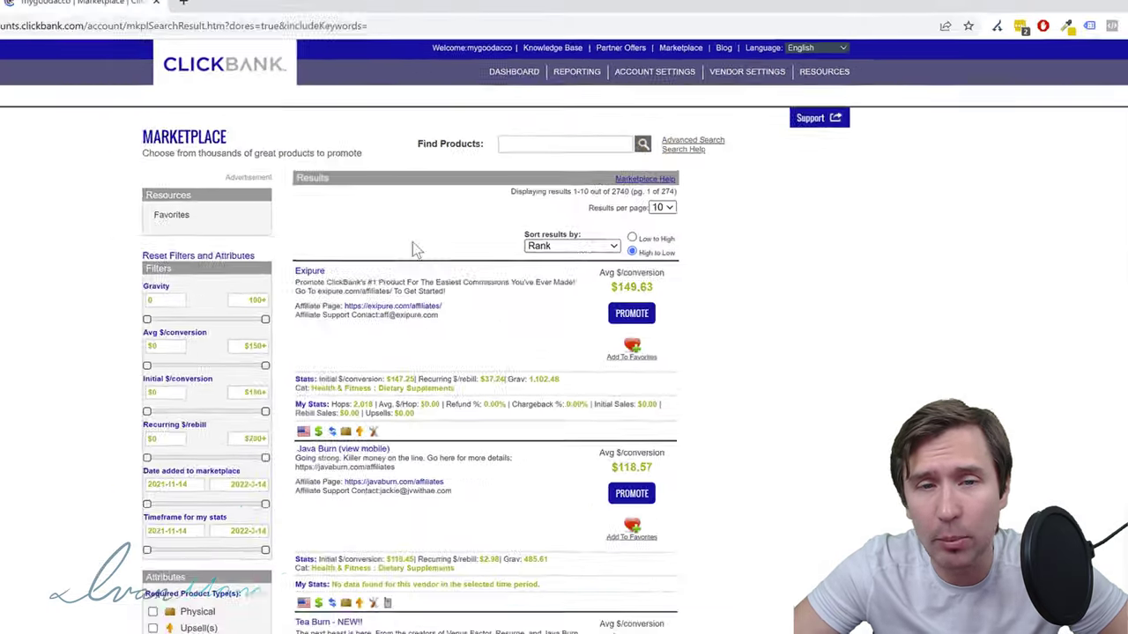
Examine the Marketplace offers and their average earnings per conversion, including The Smoothie Diet.
{"action": "scroll", "coordinate": [432, 338], "scroll_direction": "down", "scroll_amount": 3}
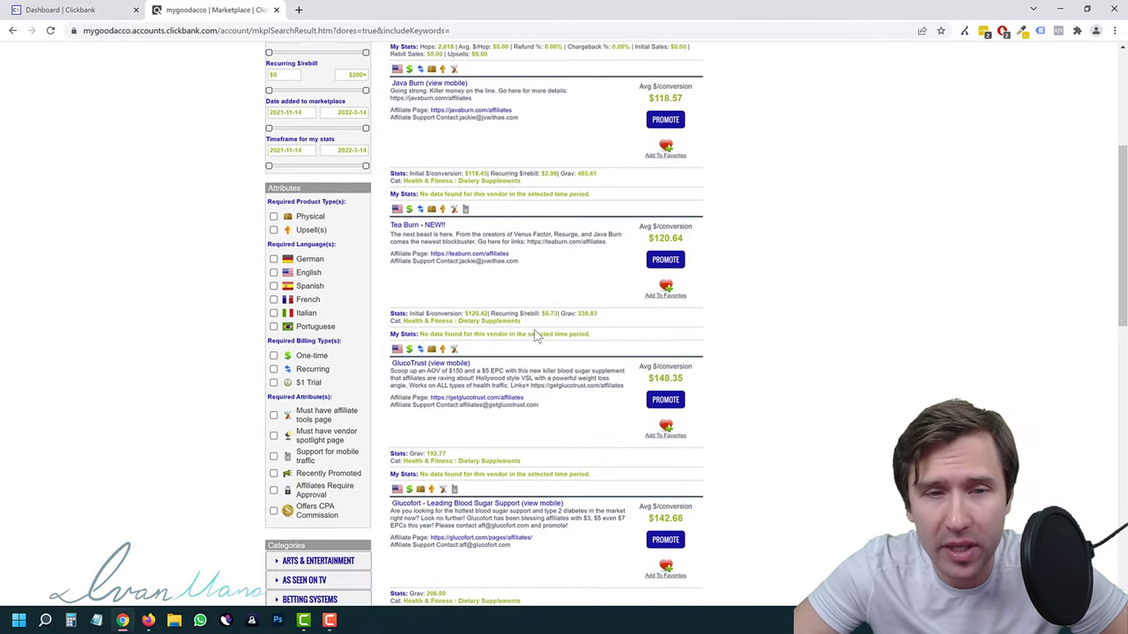
{"action": "scroll", "coordinate": [535, 332], "scroll_direction": "down", "scroll_amount": 2}
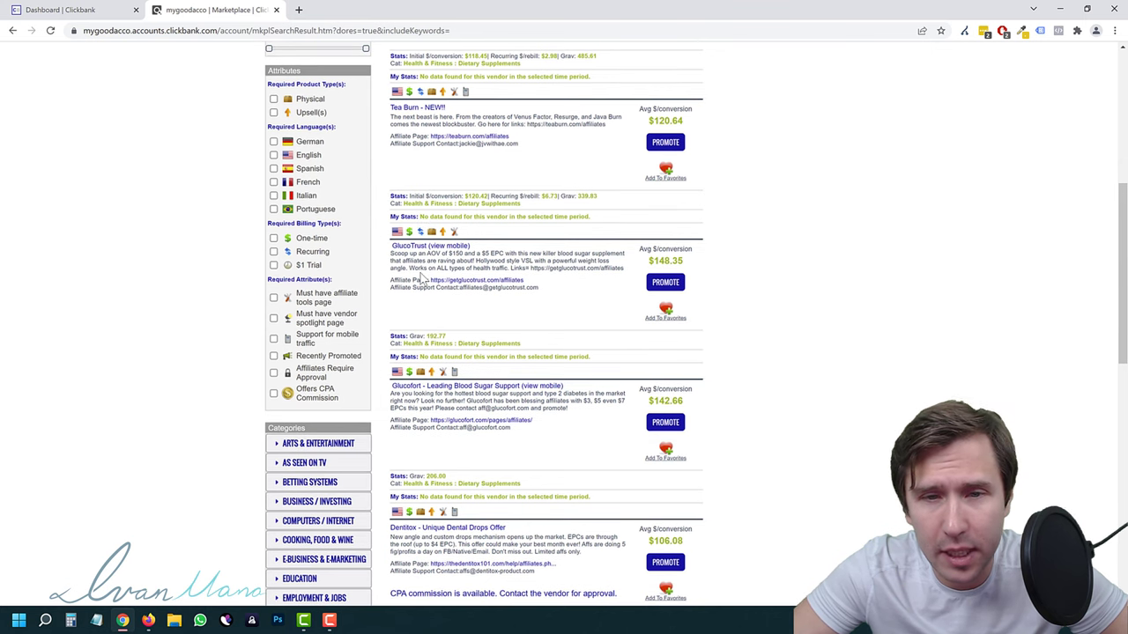
{"action": "scroll", "coordinate": [500, 399], "scroll_direction": "down", "scroll_amount": 2}
{"action": "scroll", "coordinate": [500, 398], "scroll_direction": "down", "scroll_amount": 5}
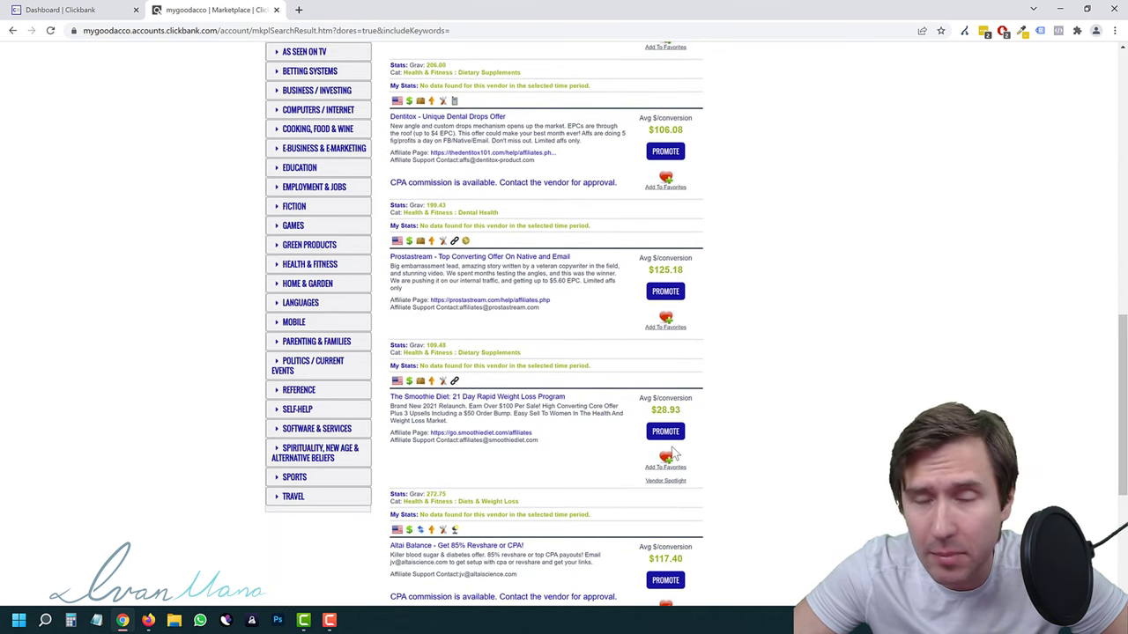
{"action": "scroll", "coordinate": [587, 443], "scroll_direction": "down", "scroll_amount": 4}
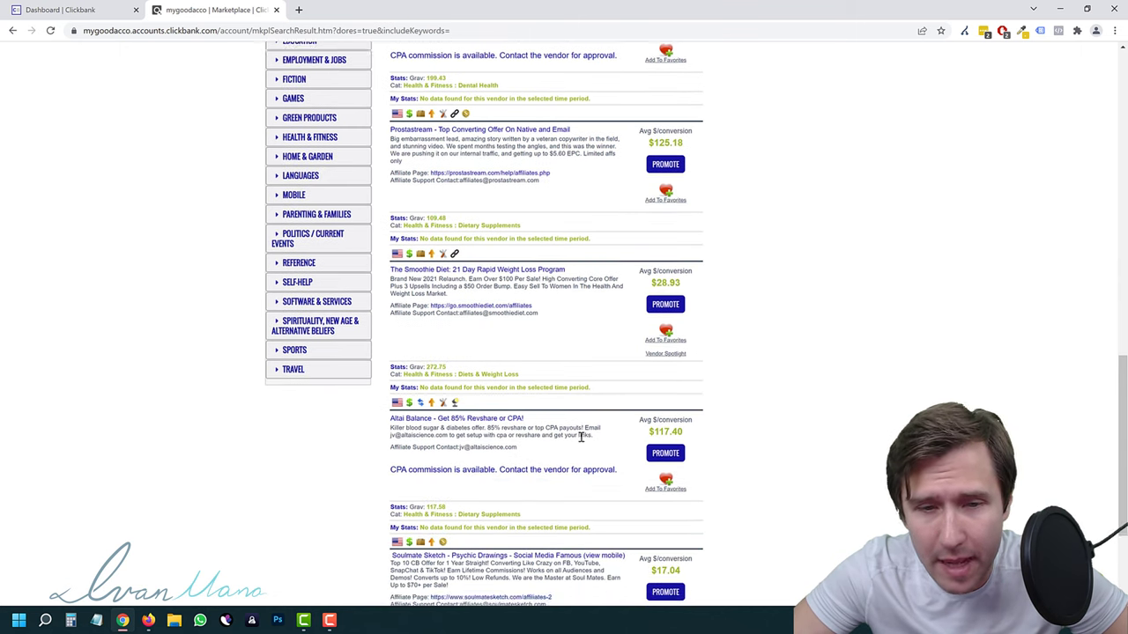
{"action": "left_click_drag", "start_coordinate": [648, 324], "coordinate": [652, 379]}
{"action": "left_click", "coordinate": [648, 366]}
{"action": "scroll", "coordinate": [667, 359], "scroll_direction": "up", "scroll_amount": 15}
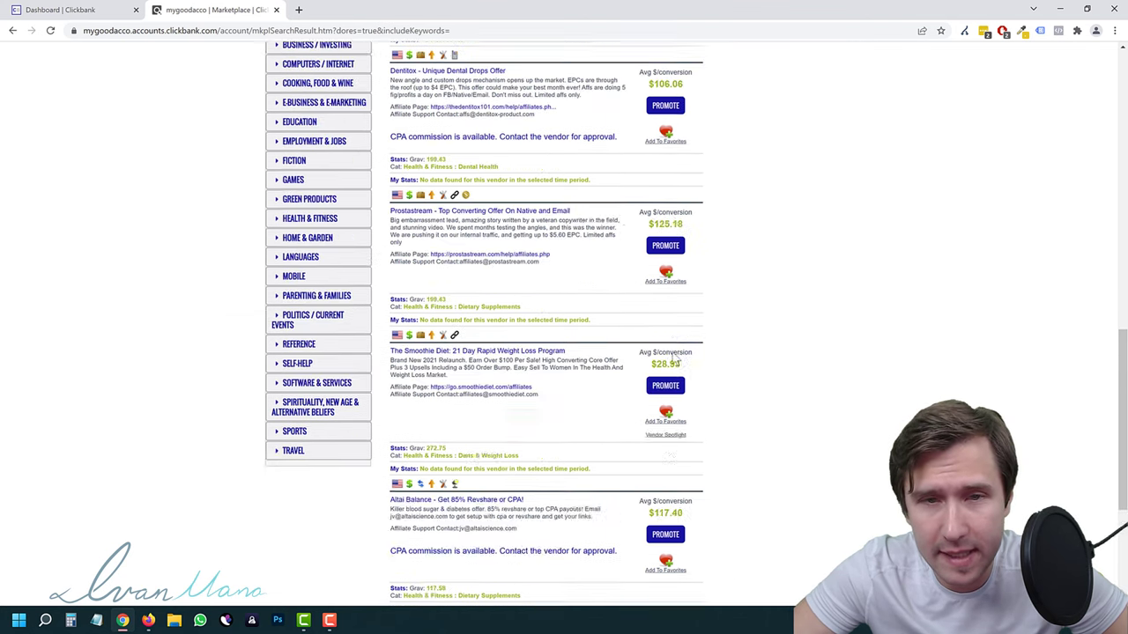
{"action": "scroll", "coordinate": [667, 358], "scroll_direction": "up", "scroll_amount": 2}
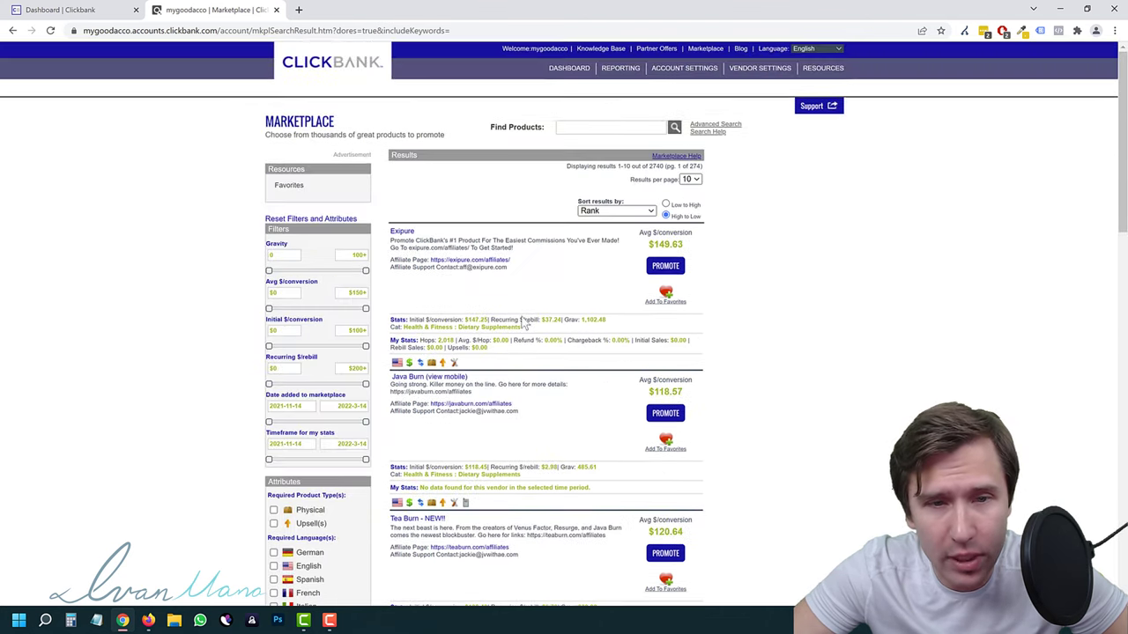
View the GlucoTrust sales page from its Marketplace listing, then close it.
{"action": "scroll", "coordinate": [471, 355], "scroll_direction": "down", "scroll_amount": 2}
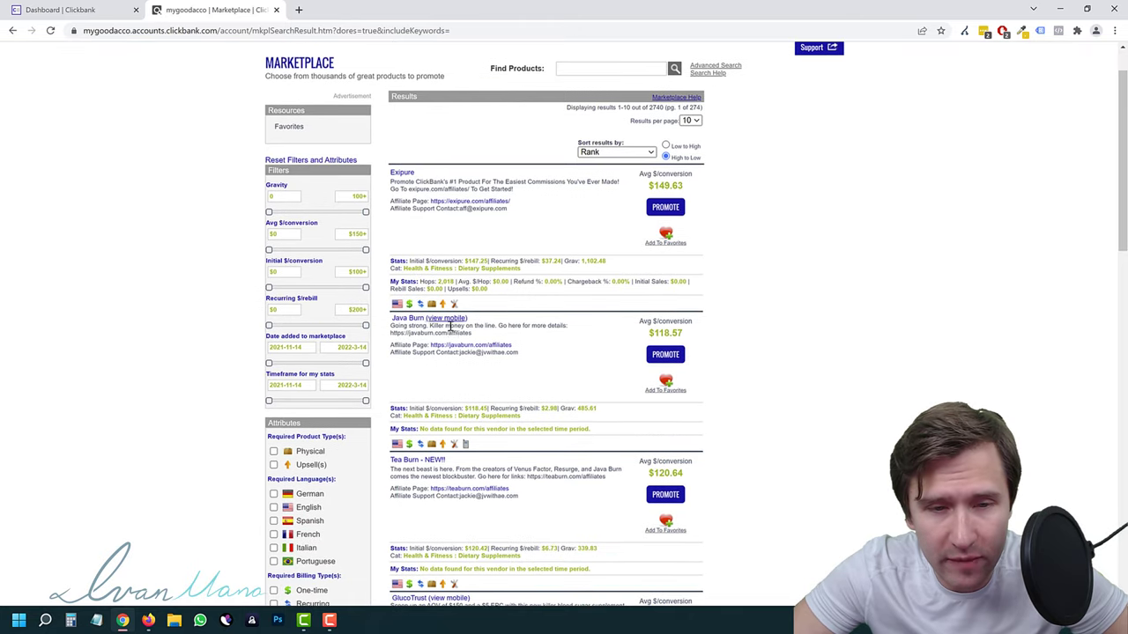
{"action": "scroll", "coordinate": [449, 326], "scroll_direction": "down", "scroll_amount": 5}
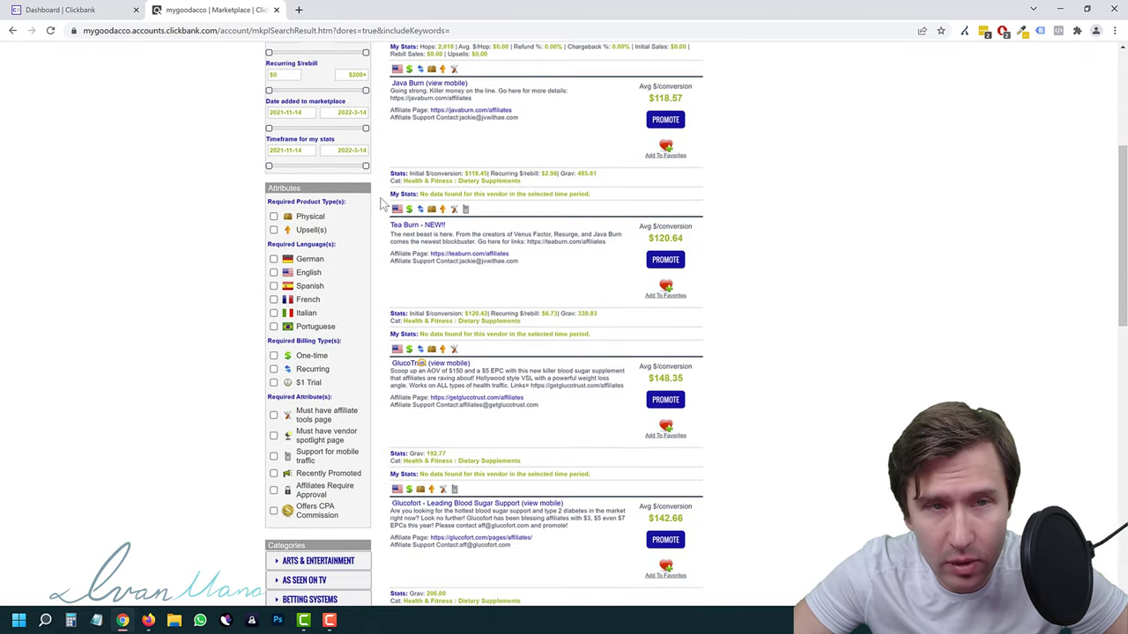
{"action": "left_click", "coordinate": [420, 362]}
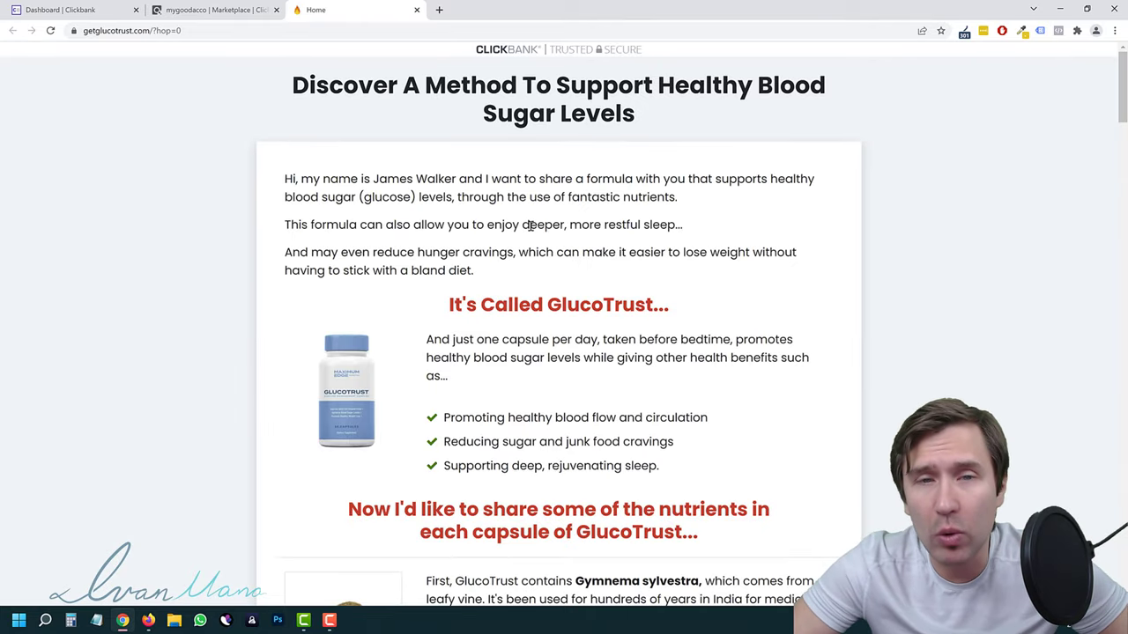
{"action": "scroll", "coordinate": [491, 206], "scroll_direction": "down", "scroll_amount": 1}
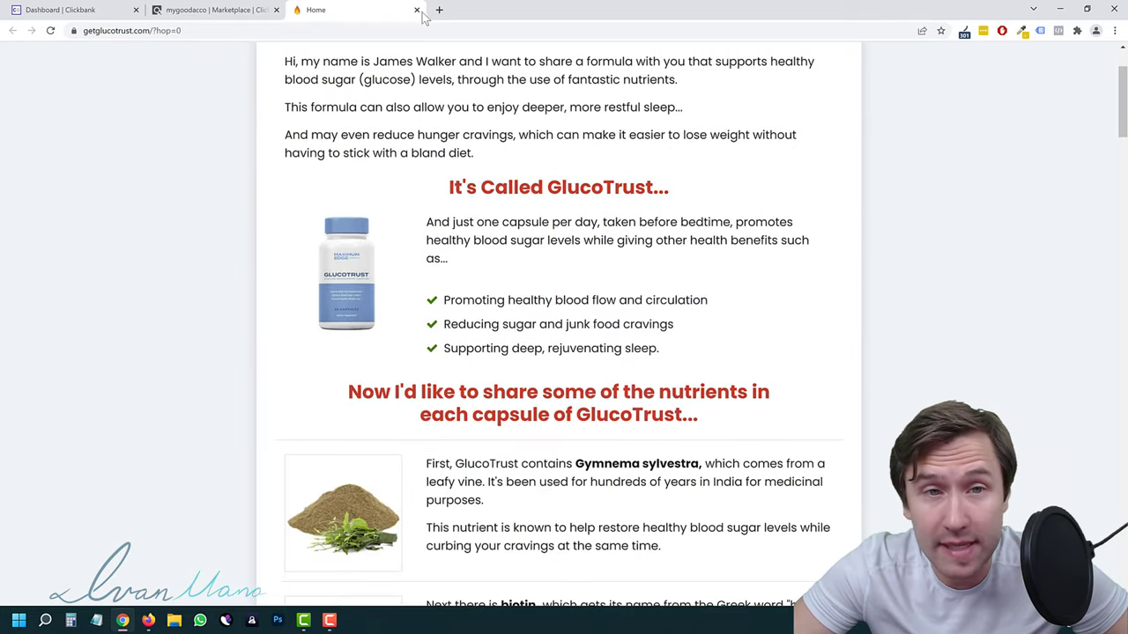
{"action": "left_click", "coordinate": [417, 10]}
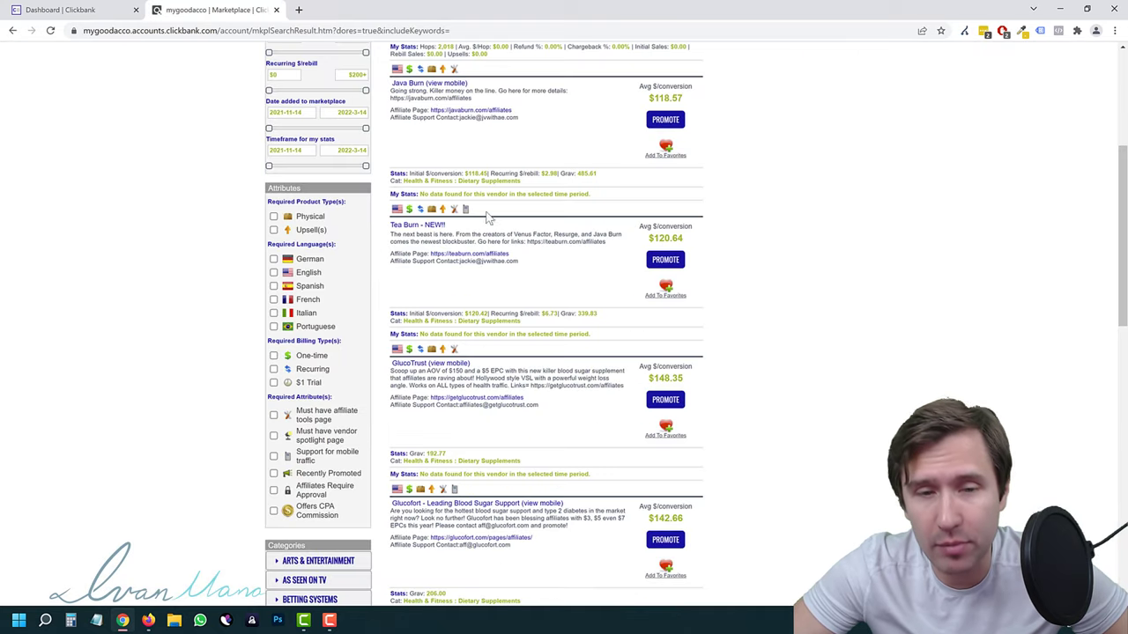
Open the Dentitox sales page from its Marketplace listing and examine the headline and introduction.
{"action": "scroll", "coordinate": [484, 251], "scroll_direction": "down", "scroll_amount": 1}
{"action": "scroll", "coordinate": [483, 264], "scroll_direction": "down", "scroll_amount": 3}
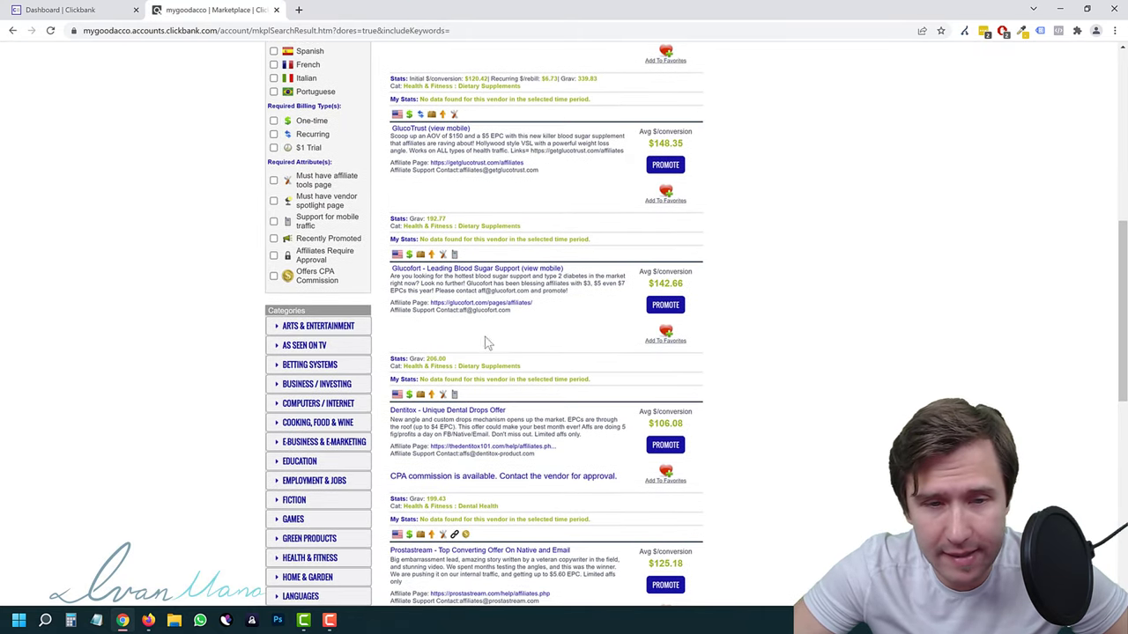
{"action": "scroll", "coordinate": [449, 315], "scroll_direction": "down", "scroll_amount": 1}
{"action": "left_click", "coordinate": [431, 348]}
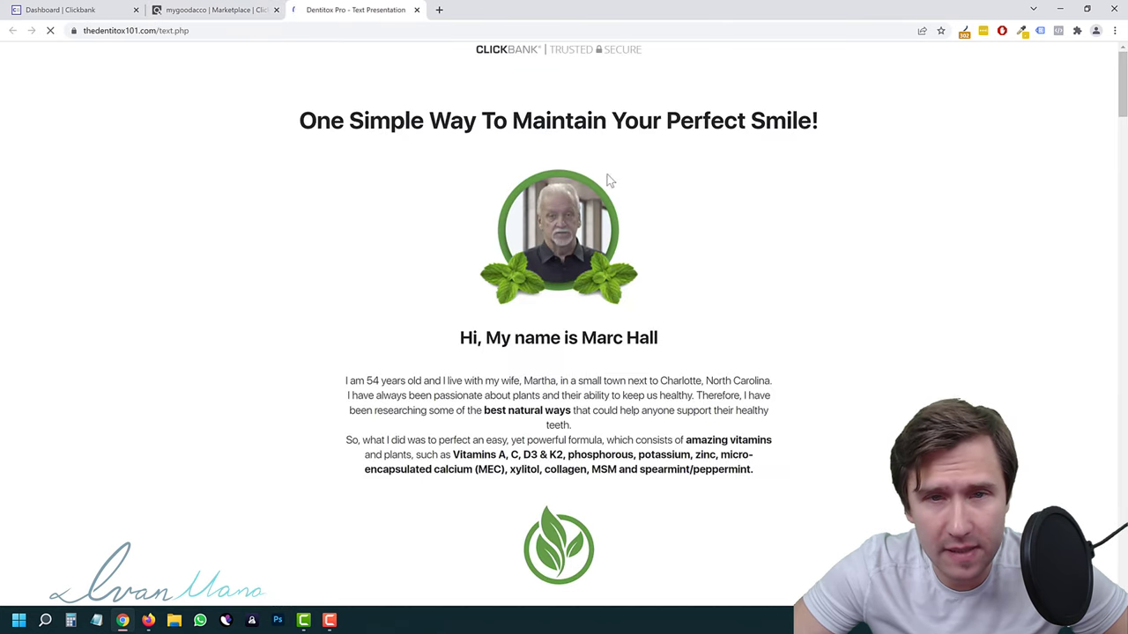
{"action": "left_click_drag", "start_coordinate": [365, 126], "coordinate": [754, 124]}
{"action": "left_click", "coordinate": [604, 121]}
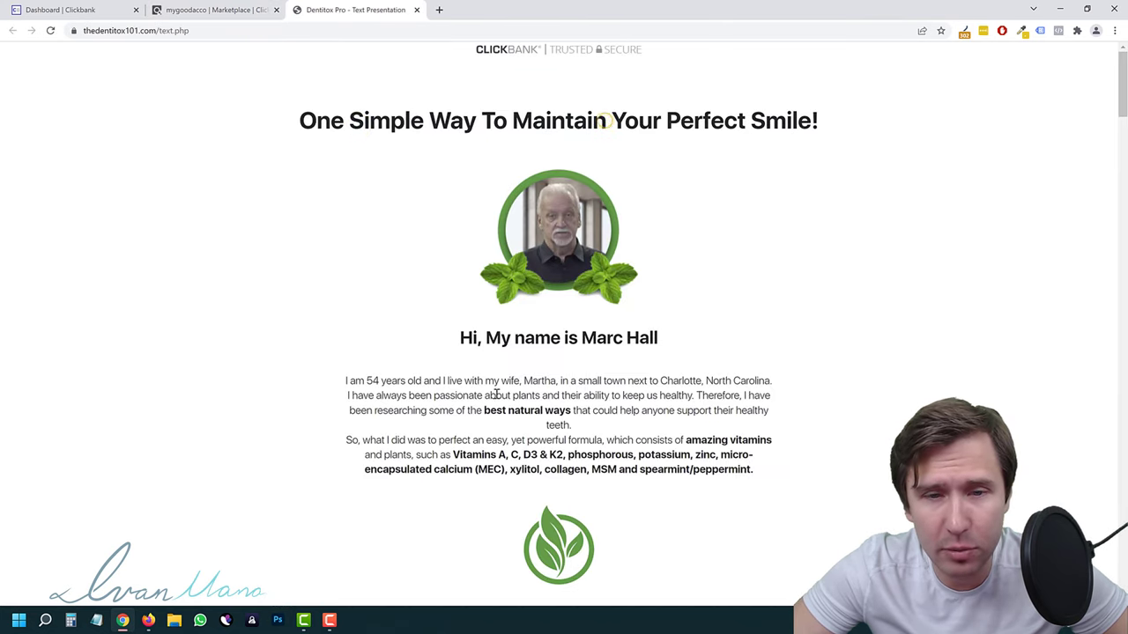
{"action": "left_click_drag", "start_coordinate": [616, 454], "coordinate": [517, 340]}
Return to the Marketplace results and check the average earnings per conversion for Dentitox.
{"action": "left_click", "coordinate": [216, 10]}
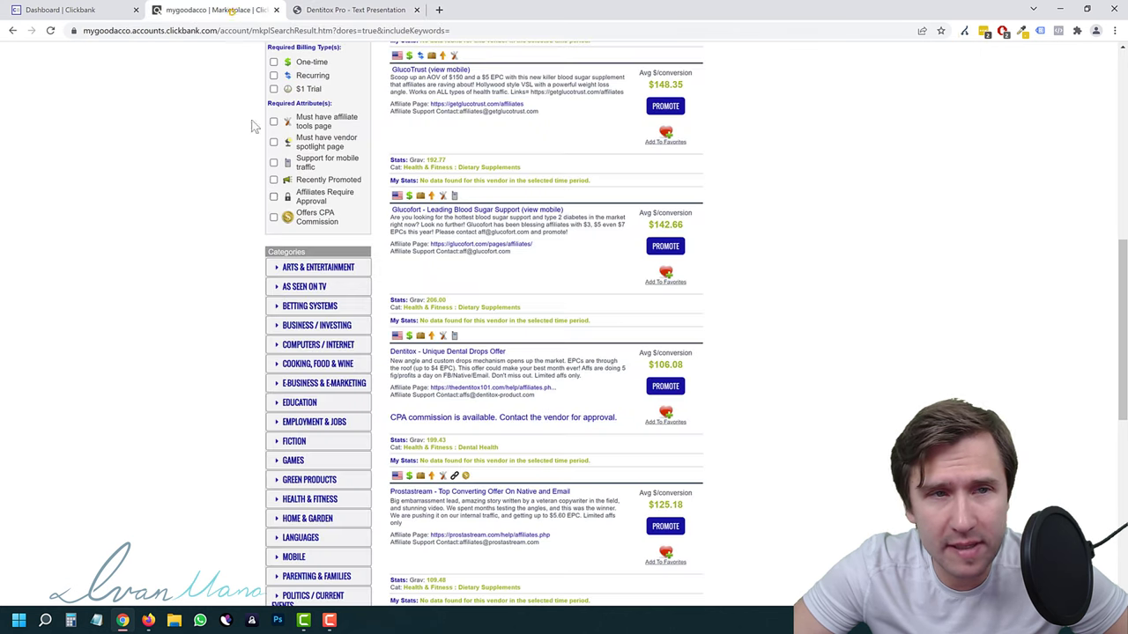
{"action": "left_click_drag", "start_coordinate": [650, 366], "coordinate": [686, 421]}
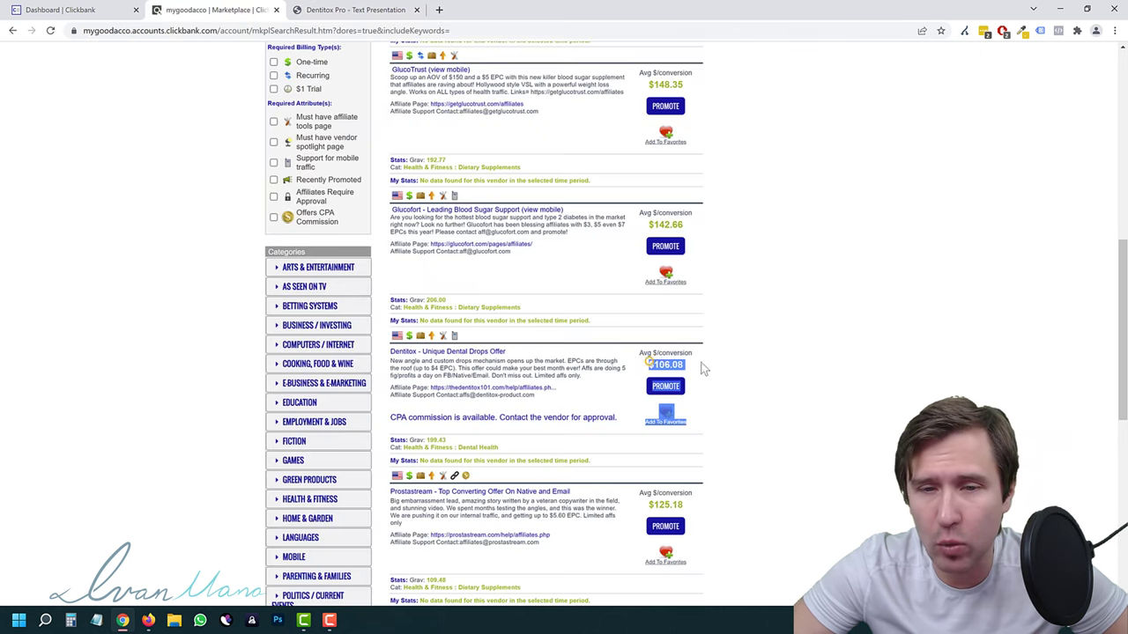
{"action": "left_click", "coordinate": [705, 371]}
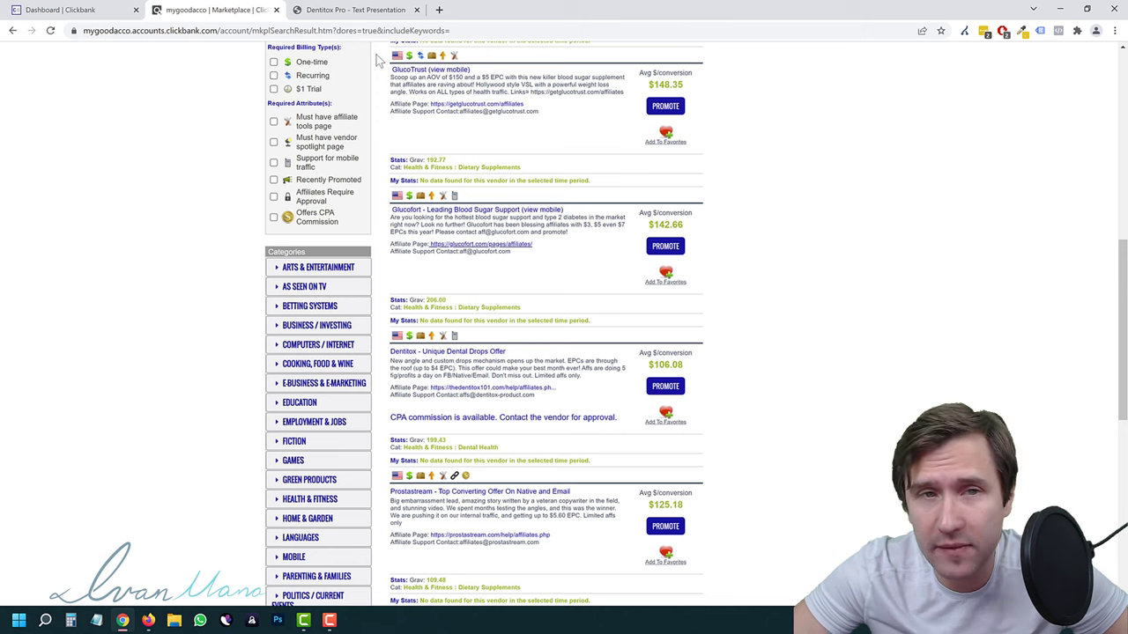
Review the headline on the Dentitox sales page again, then go back to the Marketplace results.
{"action": "left_click", "coordinate": [353, 10]}
{"action": "left_click_drag", "start_coordinate": [365, 119], "coordinate": [720, 137]}
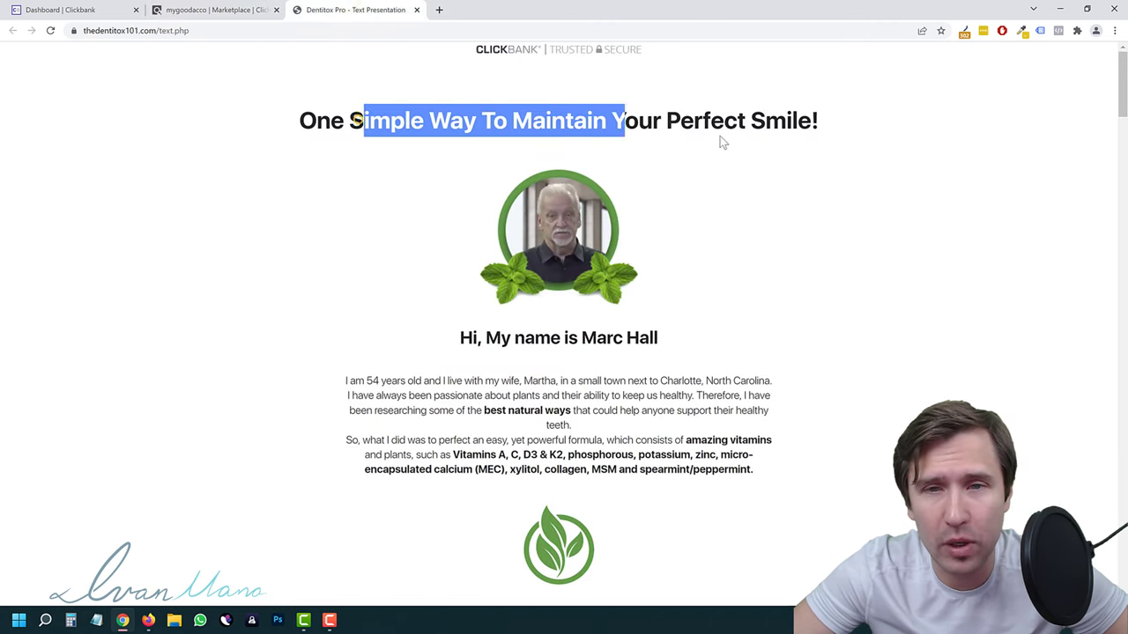
{"action": "left_click", "coordinate": [720, 137]}
{"action": "left_click", "coordinate": [241, 8]}
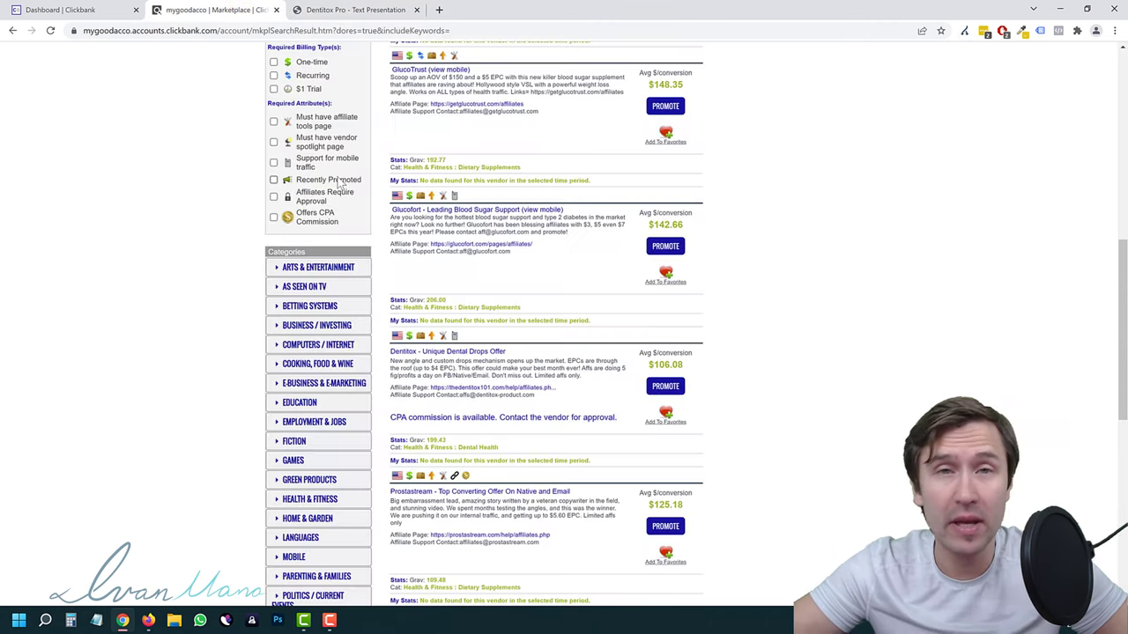
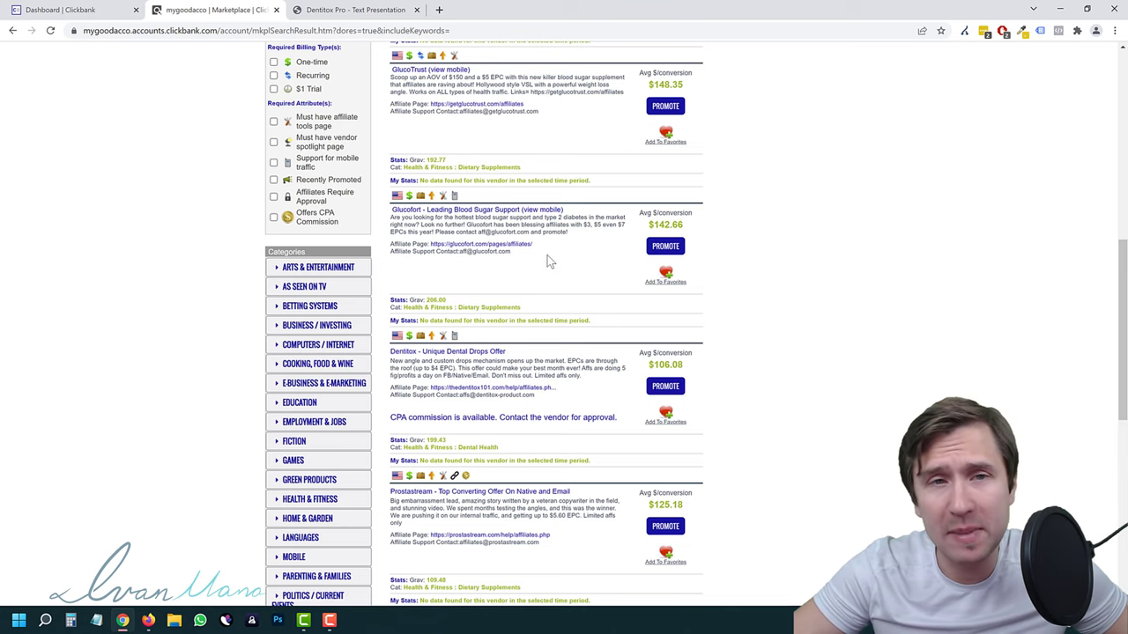
Open go.ivanmana.com/namecheap in a new browser tab.
{"action": "left_click", "coordinate": [439, 10]}
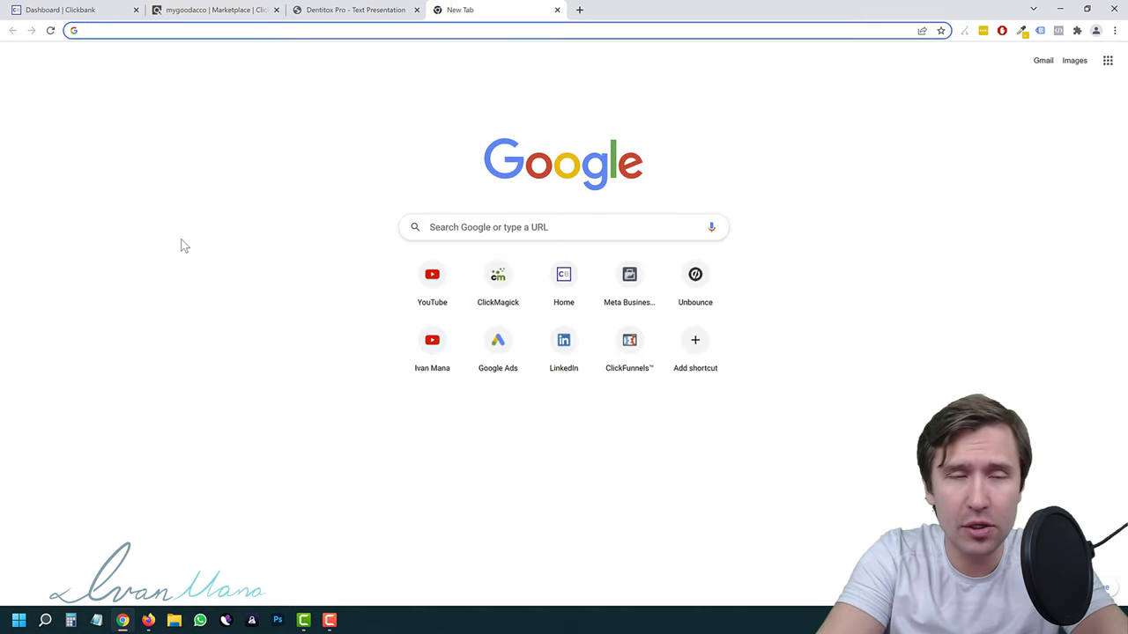
{"action": "type", "text": "go.ivanmana.com/"}
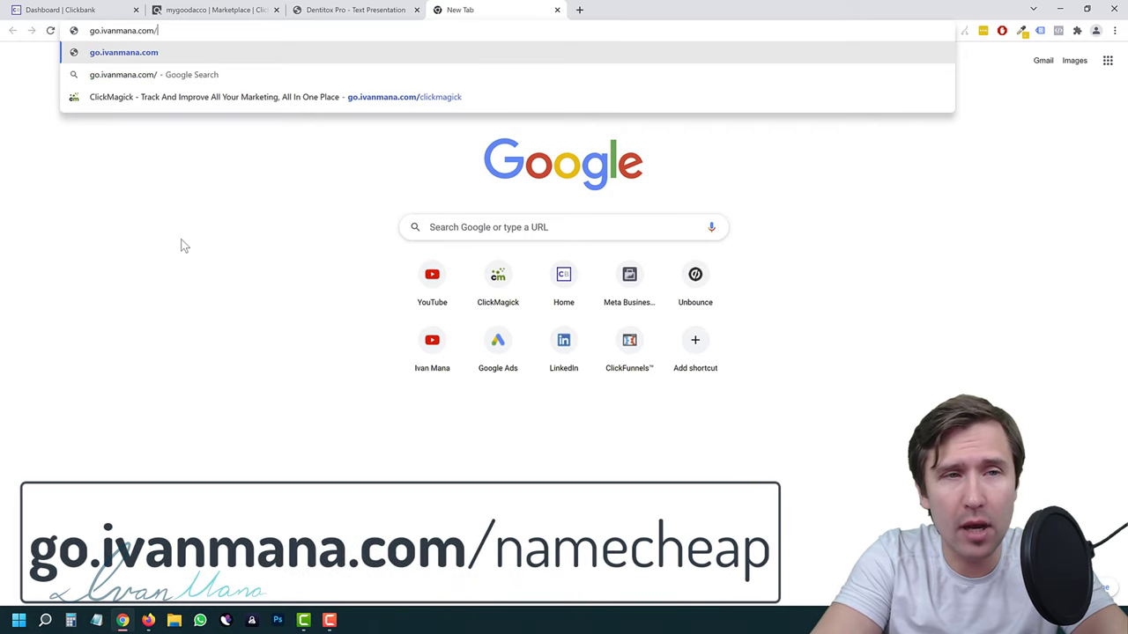
{"action": "type", "text": "namecheap"}
{"action": "key", "text": "Return"}
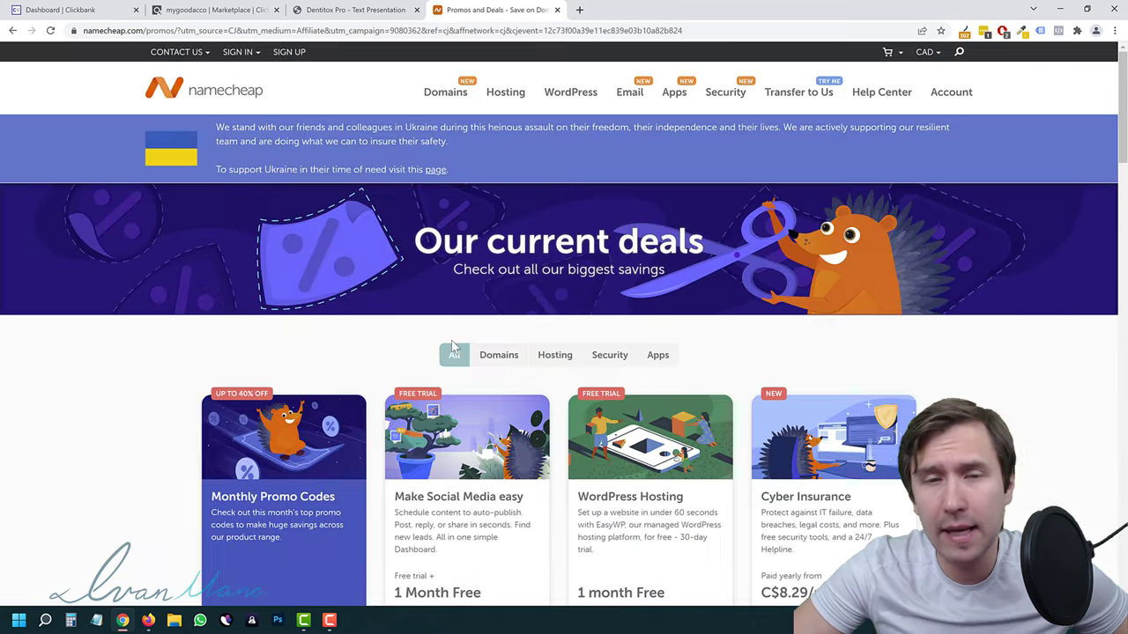
Look through Namecheap's current deals and open the WordPress Hosting offer with the free 30-day trial.
{"action": "scroll", "coordinate": [175, 370], "scroll_direction": "down", "scroll_amount": 3}
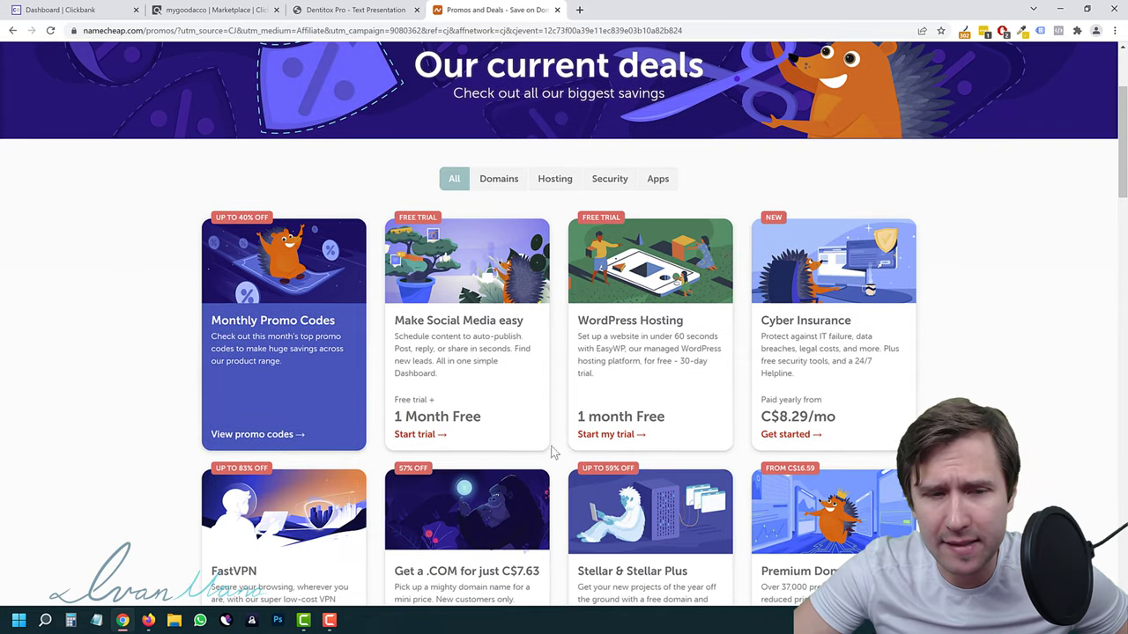
{"action": "scroll", "coordinate": [554, 449], "scroll_direction": "down", "scroll_amount": 2}
{"action": "scroll", "coordinate": [749, 458], "scroll_direction": "down", "scroll_amount": 3}
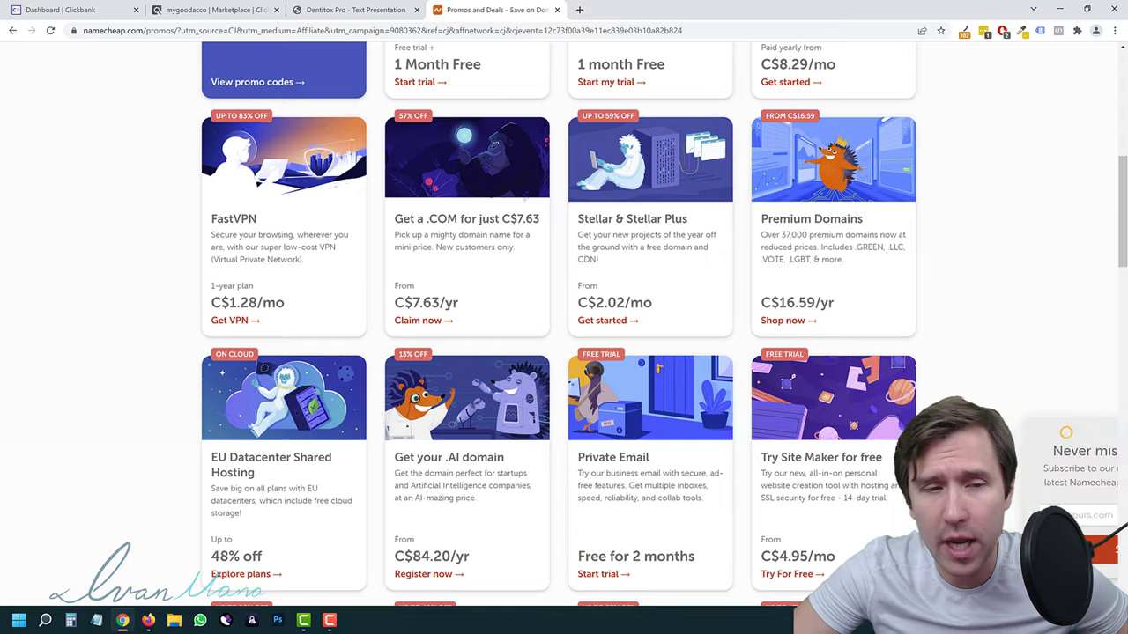
{"action": "left_click", "coordinate": [1071, 436]}
{"action": "scroll", "coordinate": [650, 390], "scroll_direction": "up", "scroll_amount": 4}
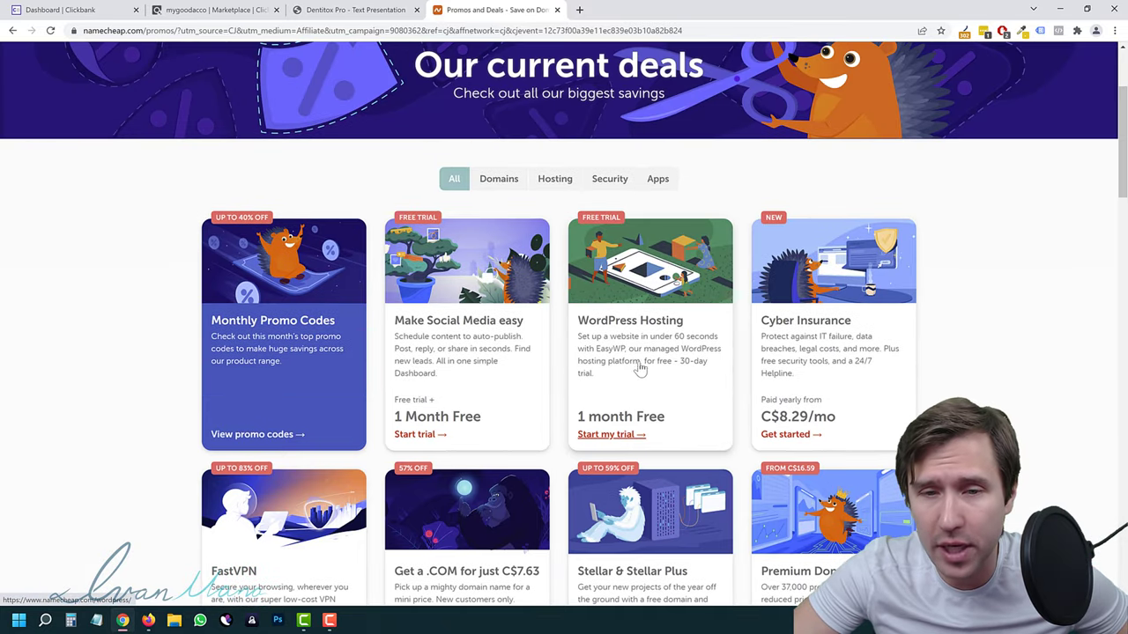
{"action": "left_click", "coordinate": [635, 360]}
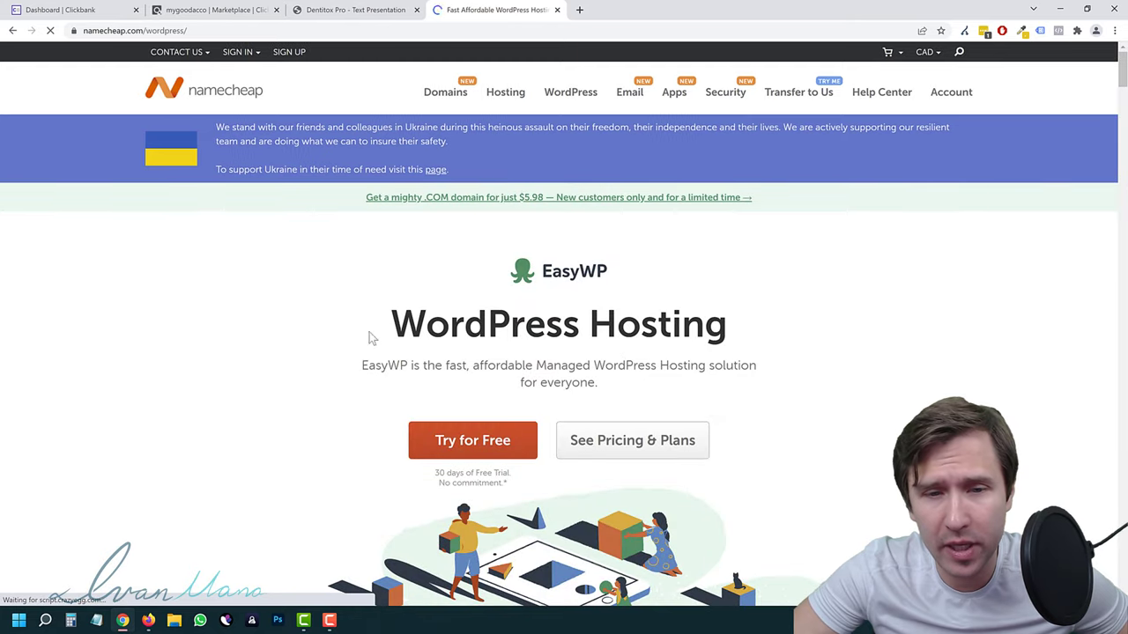
Open the EasyWP pricing and plans page and bring the monthly plans into view.
{"action": "scroll", "coordinate": [432, 290], "scroll_direction": "down", "scroll_amount": 1}
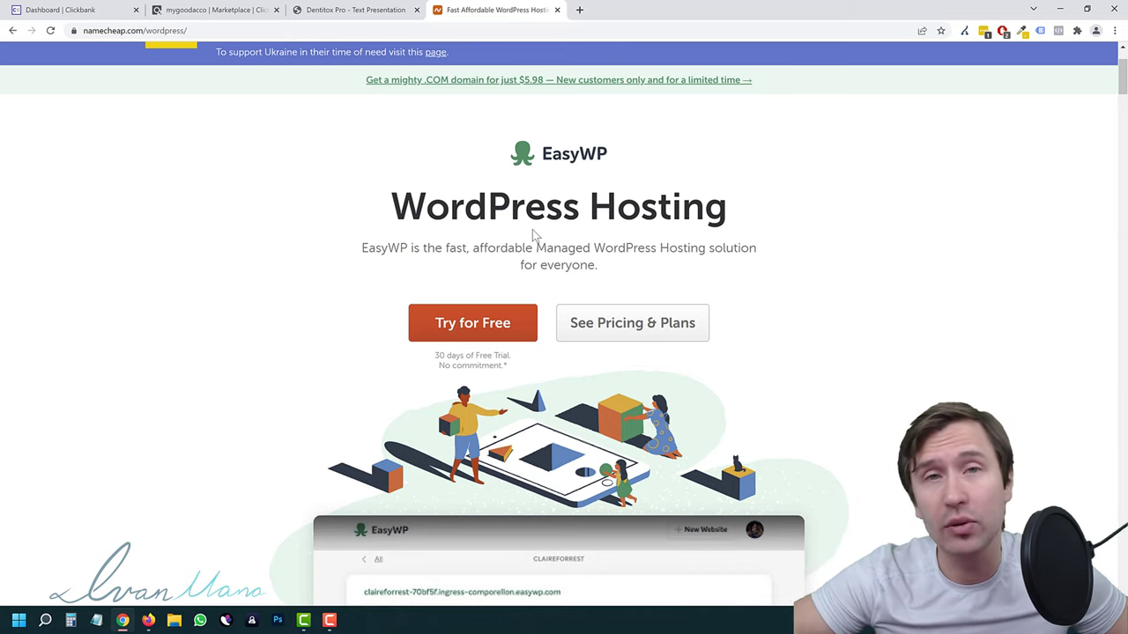
{"action": "scroll", "coordinate": [453, 305], "scroll_direction": "up", "scroll_amount": 2}
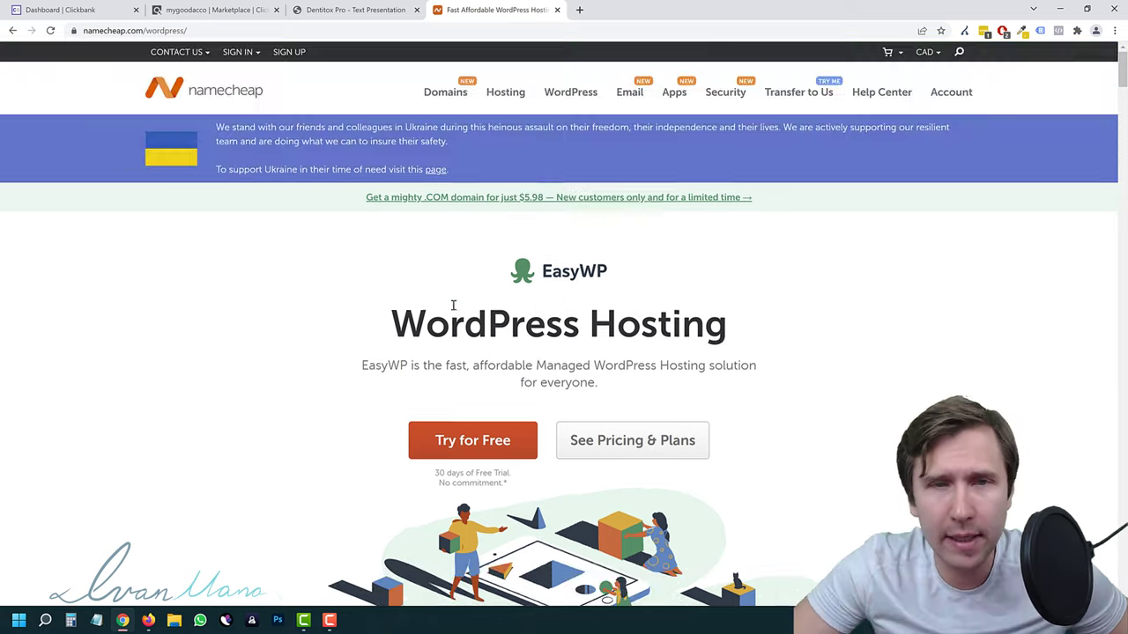
{"action": "left_click", "coordinate": [627, 430]}
{"action": "scroll", "coordinate": [626, 397], "scroll_direction": "down", "scroll_amount": 3}
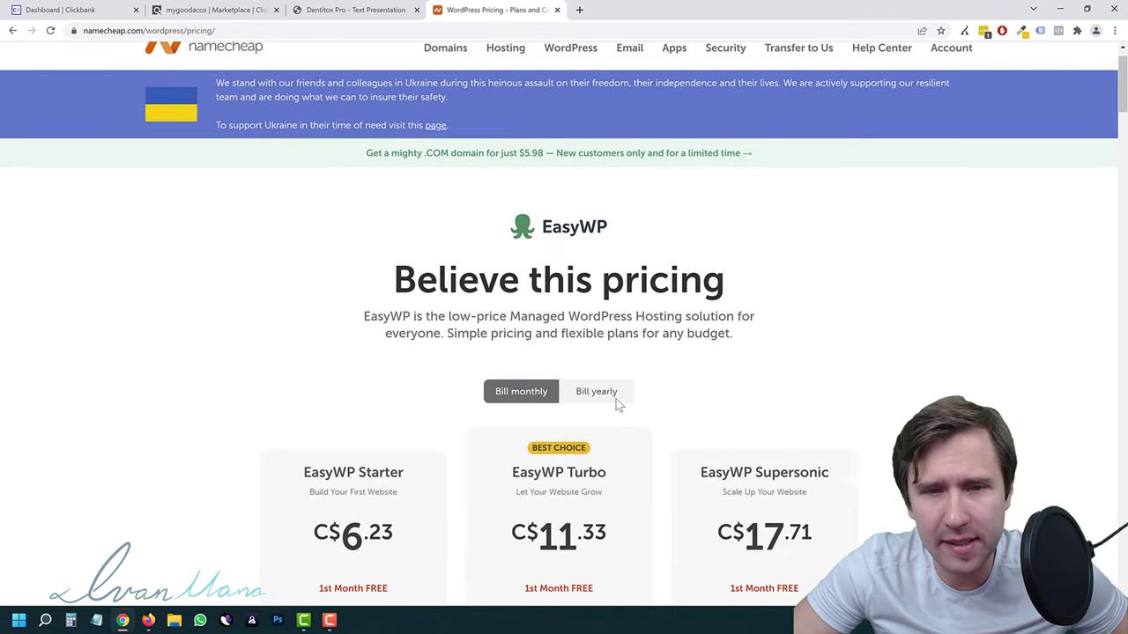
{"action": "scroll", "coordinate": [626, 398], "scroll_direction": "down", "scroll_amount": 1}
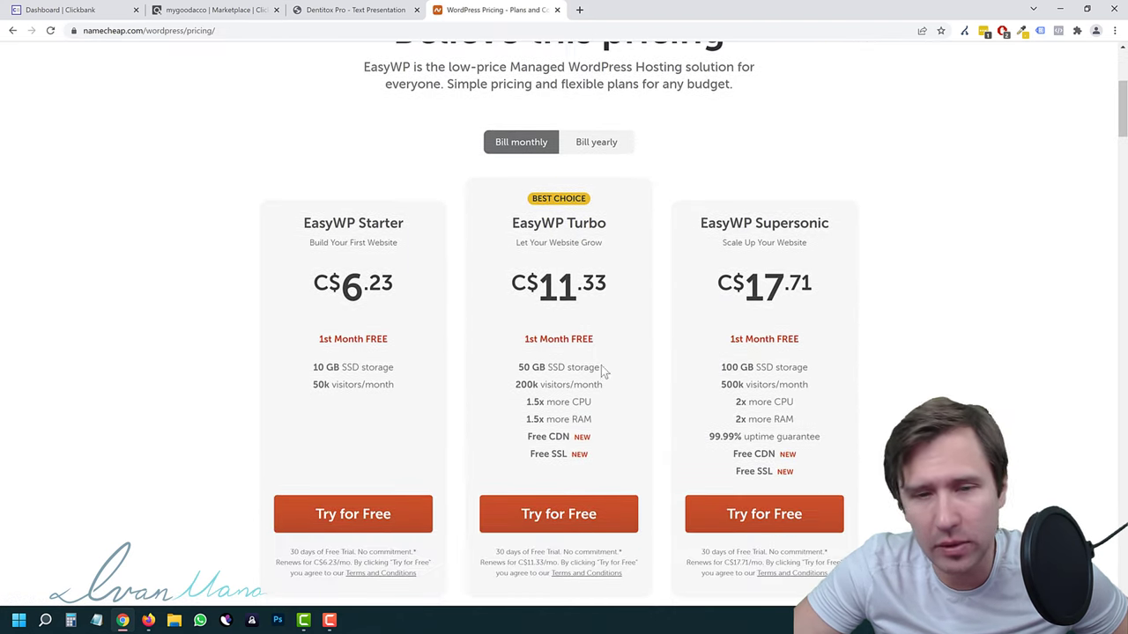
Examine the EasyWP Turbo plan's free first month offer and included SSL feature.
{"action": "left_click_drag", "start_coordinate": [526, 340], "coordinate": [596, 342]}
{"action": "left_click", "coordinate": [539, 347]}
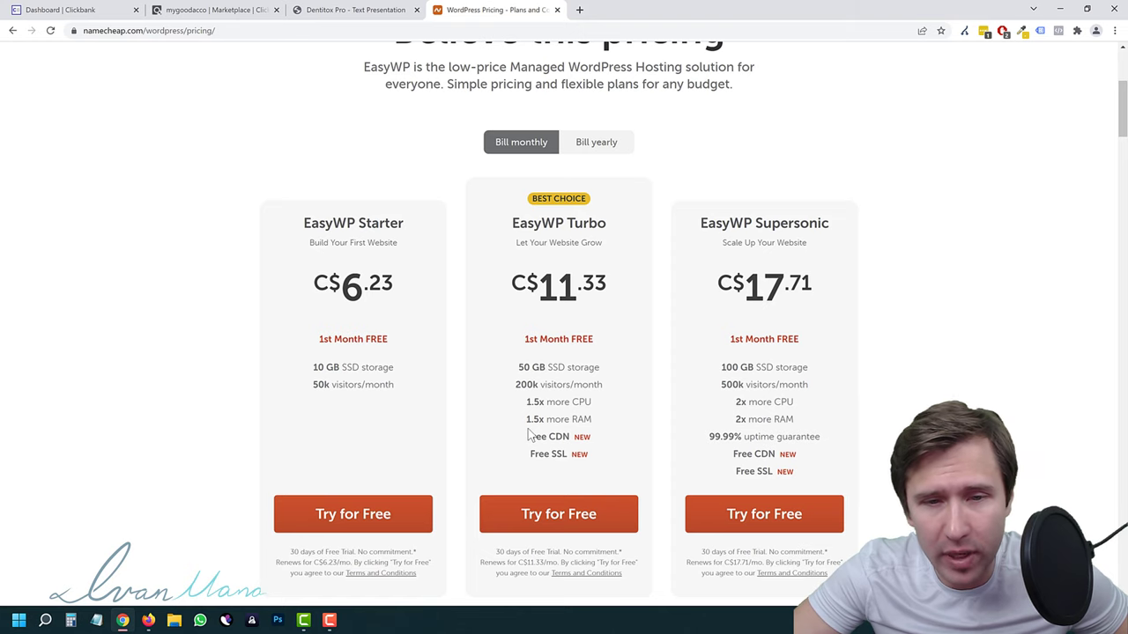
{"action": "left_click_drag", "start_coordinate": [512, 217], "coordinate": [625, 241]}
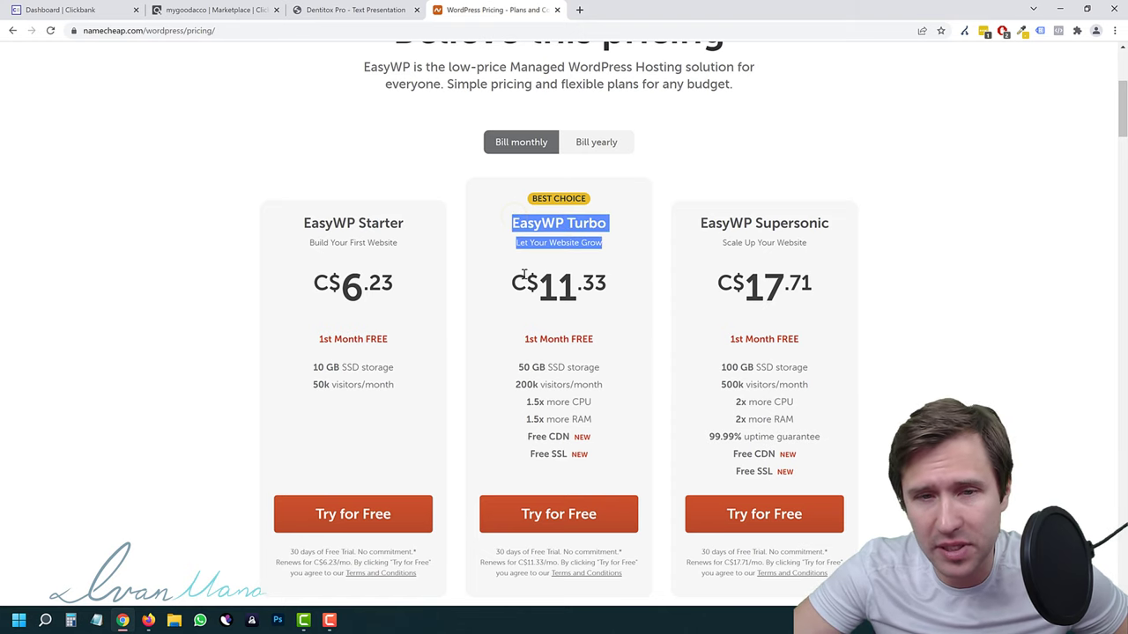
{"action": "left_click_drag", "start_coordinate": [528, 459], "coordinate": [588, 456]}
{"action": "left_click", "coordinate": [568, 455]}
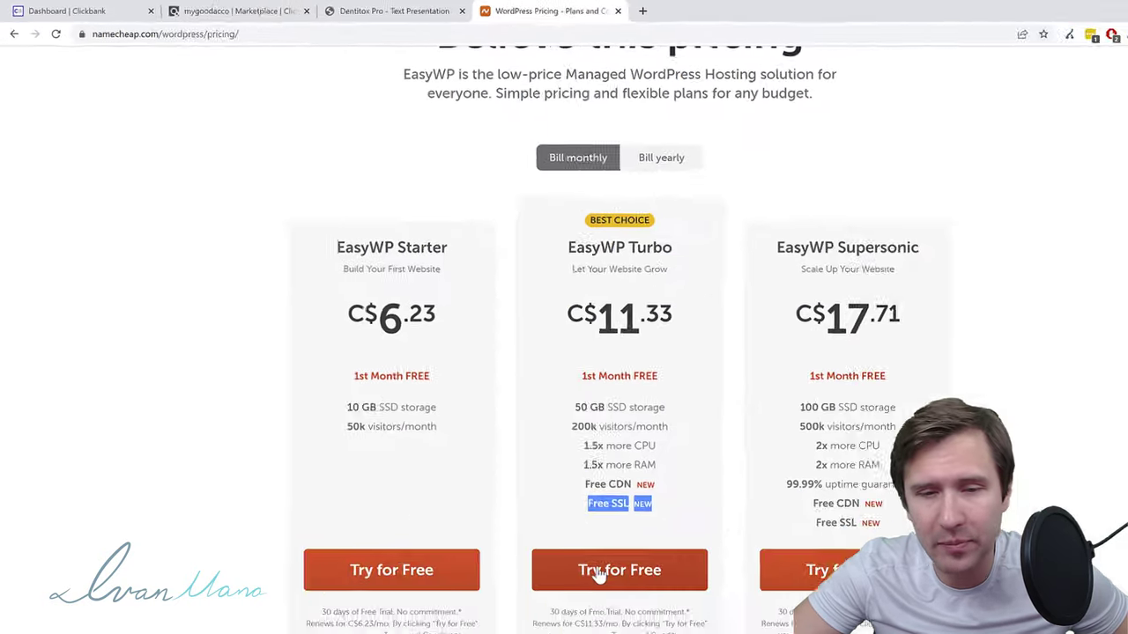
Start the EasyWP Turbo monthly free trial, log in to the Namecheap account and confirm the purchase.
{"action": "left_click", "coordinate": [608, 571]}
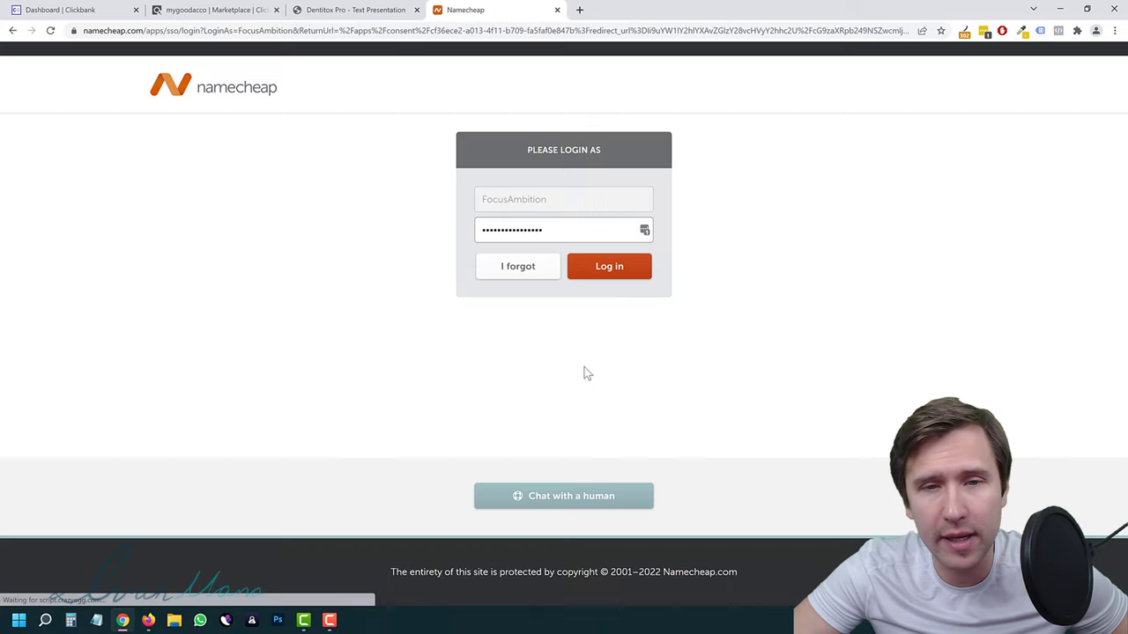
{"action": "left_click", "coordinate": [600, 269]}
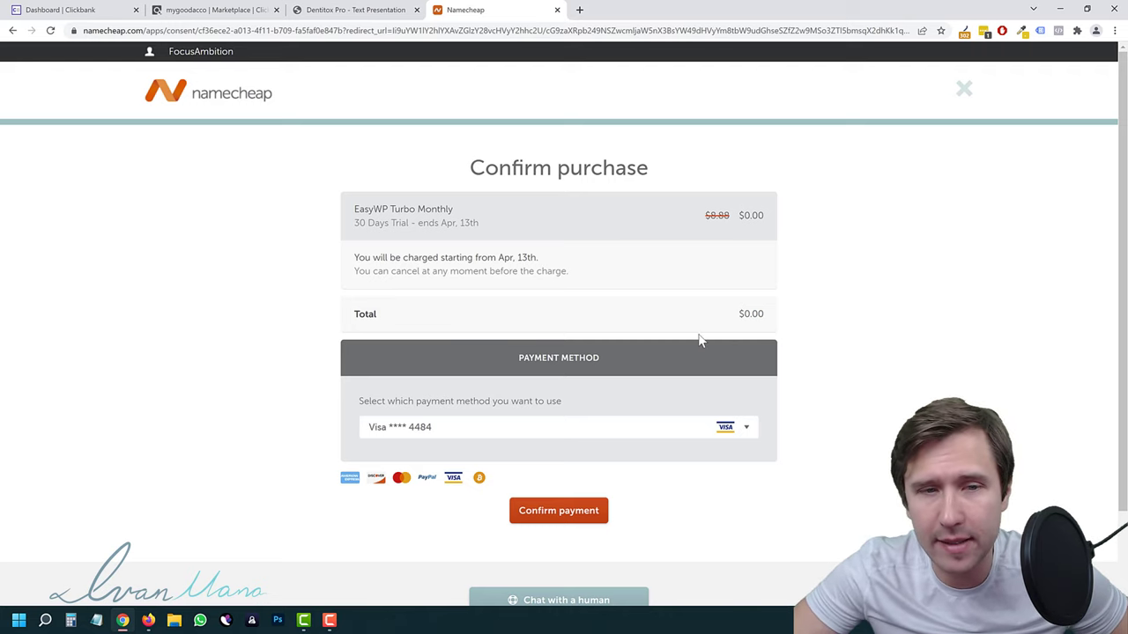
{"action": "left_click_drag", "start_coordinate": [738, 314], "coordinate": [896, 310]}
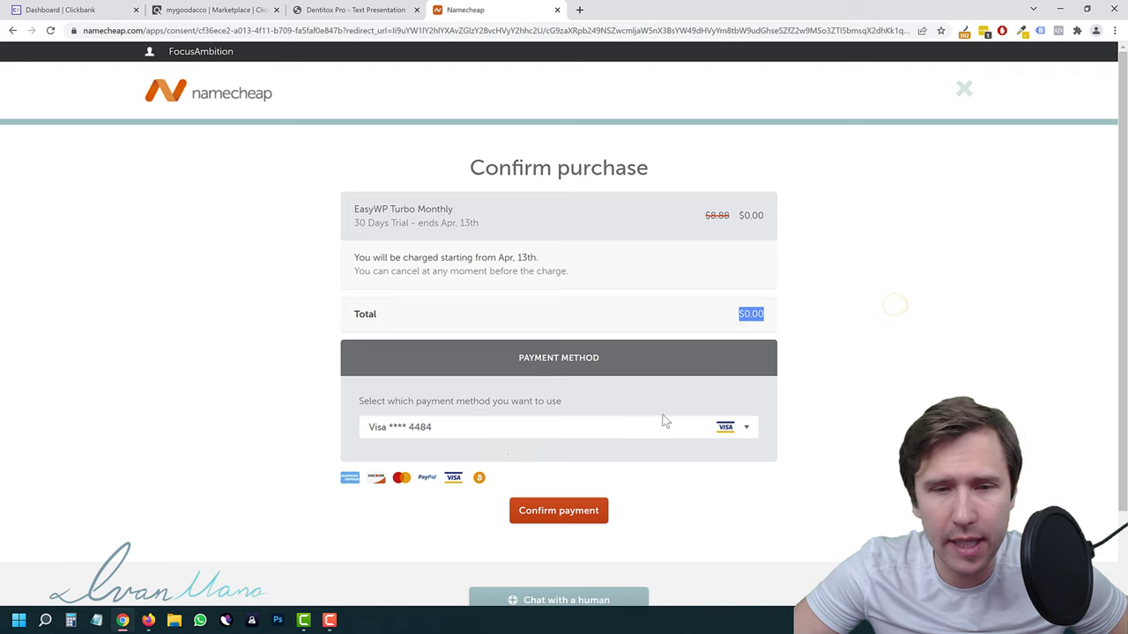
{"action": "left_click", "coordinate": [598, 515]}
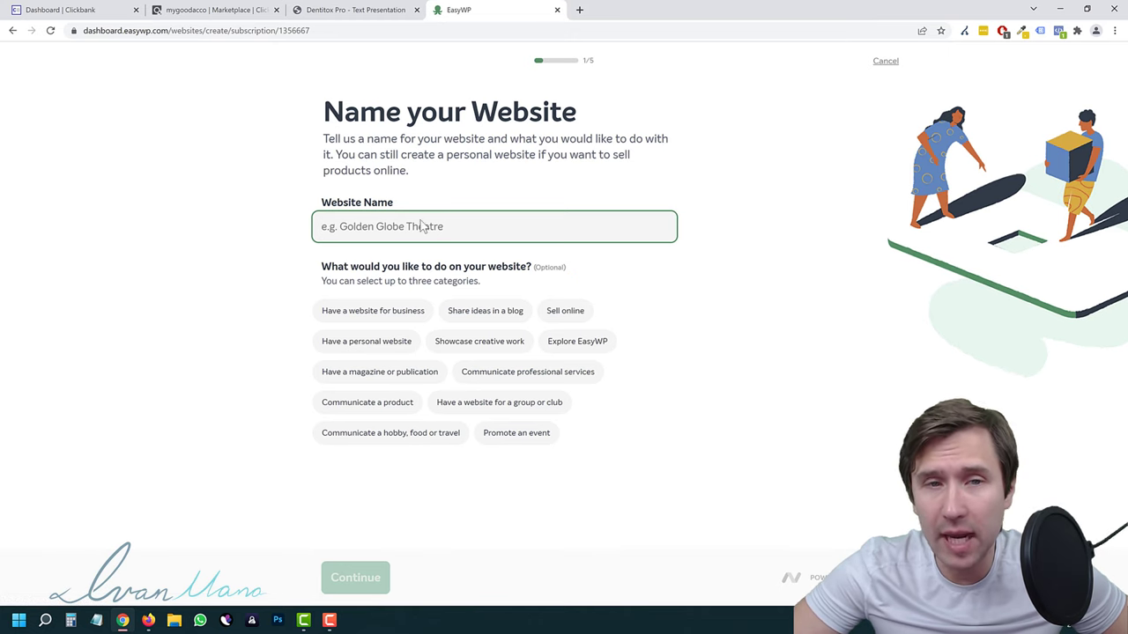
Review the Dentitox sales page headline and introduction and the Marketplace listings for website name ideas.
{"action": "key", "text": "ctrl+shift+Tab"}
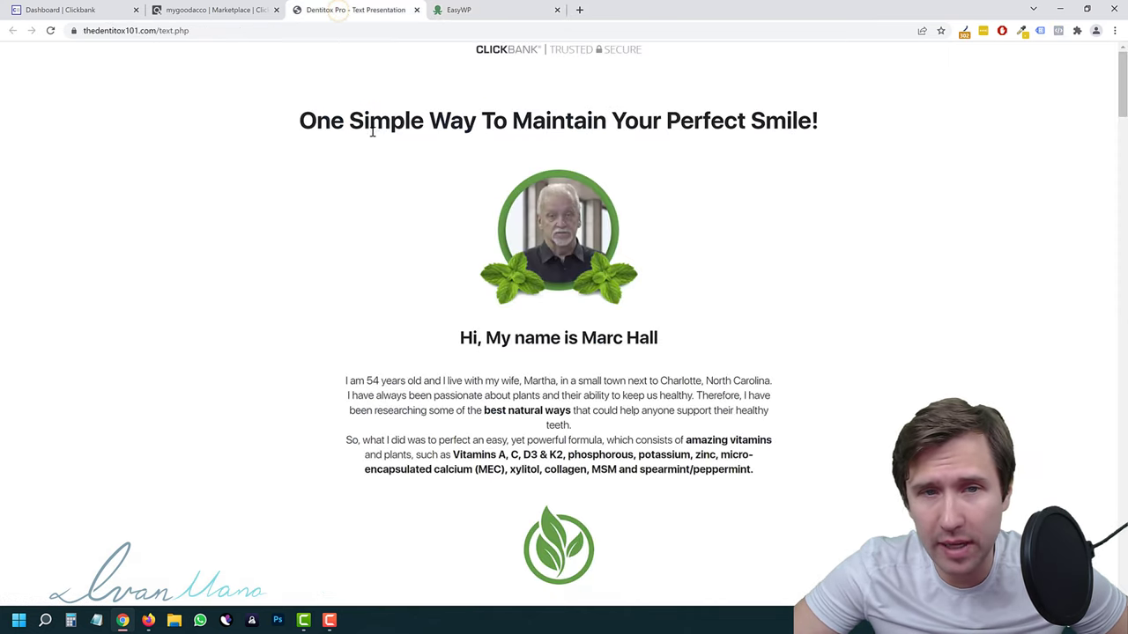
{"action": "left_click_drag", "start_coordinate": [373, 118], "coordinate": [788, 121]}
{"action": "left_click", "coordinate": [703, 122]}
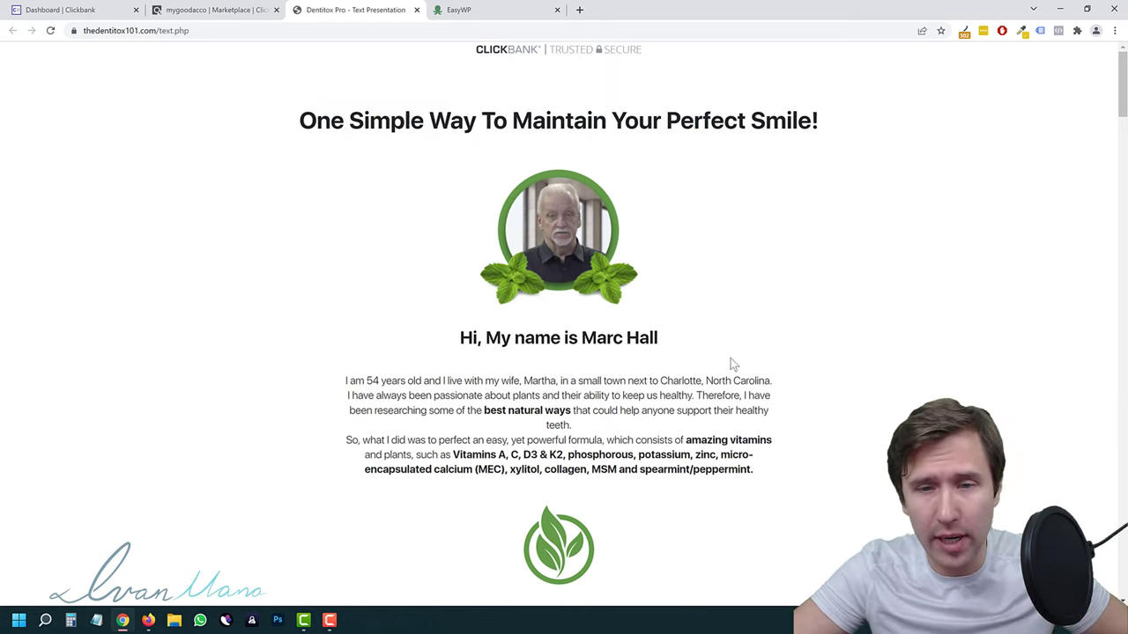
{"action": "scroll", "coordinate": [731, 358], "scroll_direction": "down", "scroll_amount": 1}
{"action": "left_click_drag", "start_coordinate": [450, 322], "coordinate": [578, 410]}
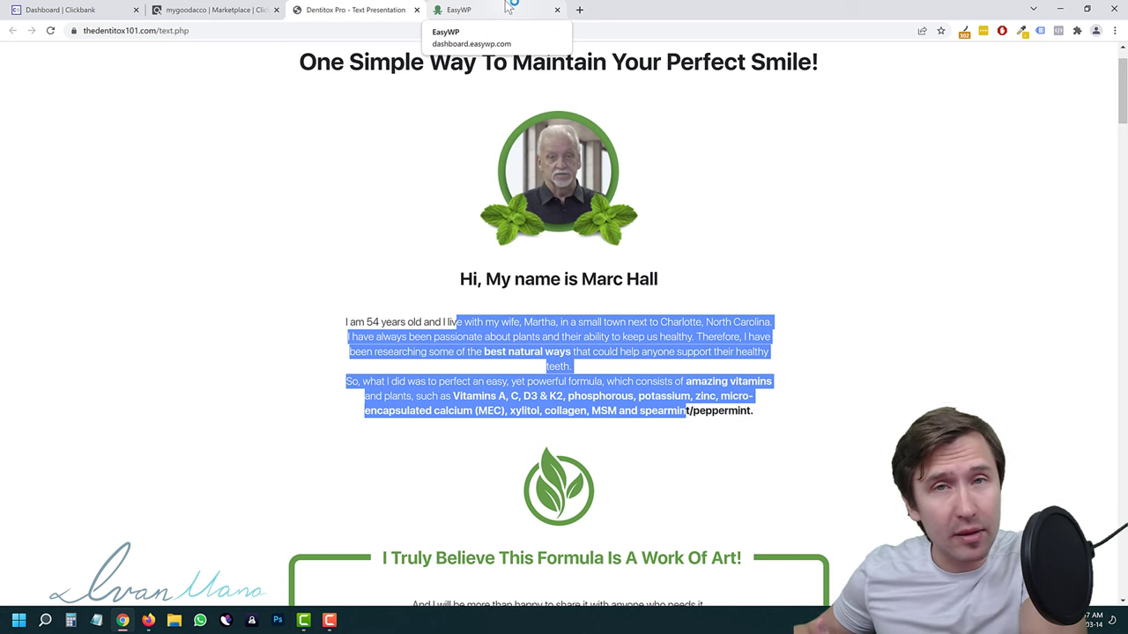
{"action": "left_click", "coordinate": [212, 9]}
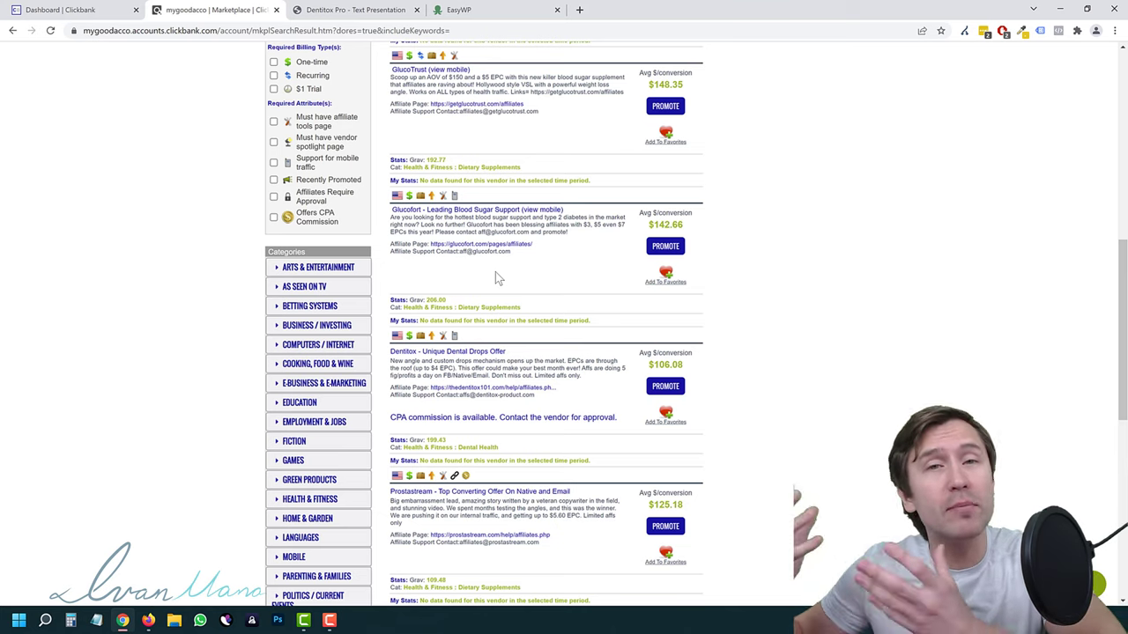
Return to the EasyWP website setup and name the website Healthy Teeth.
{"action": "left_click", "coordinate": [483, 9]}
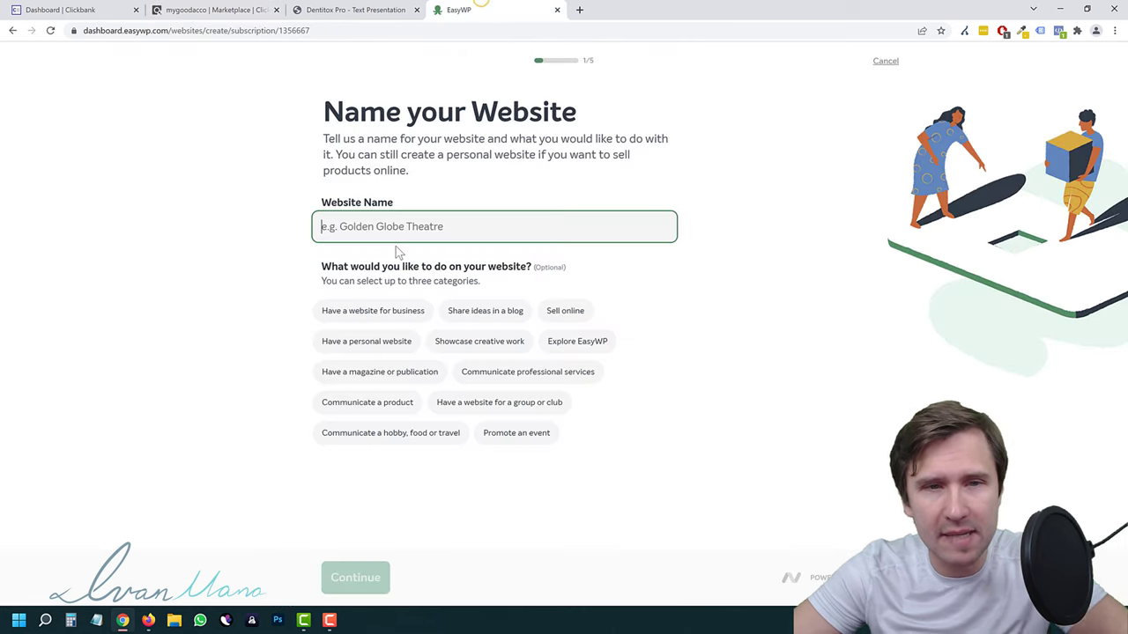
{"action": "left_click", "coordinate": [406, 229]}
{"action": "type", "text": "Healthy Teeth"}
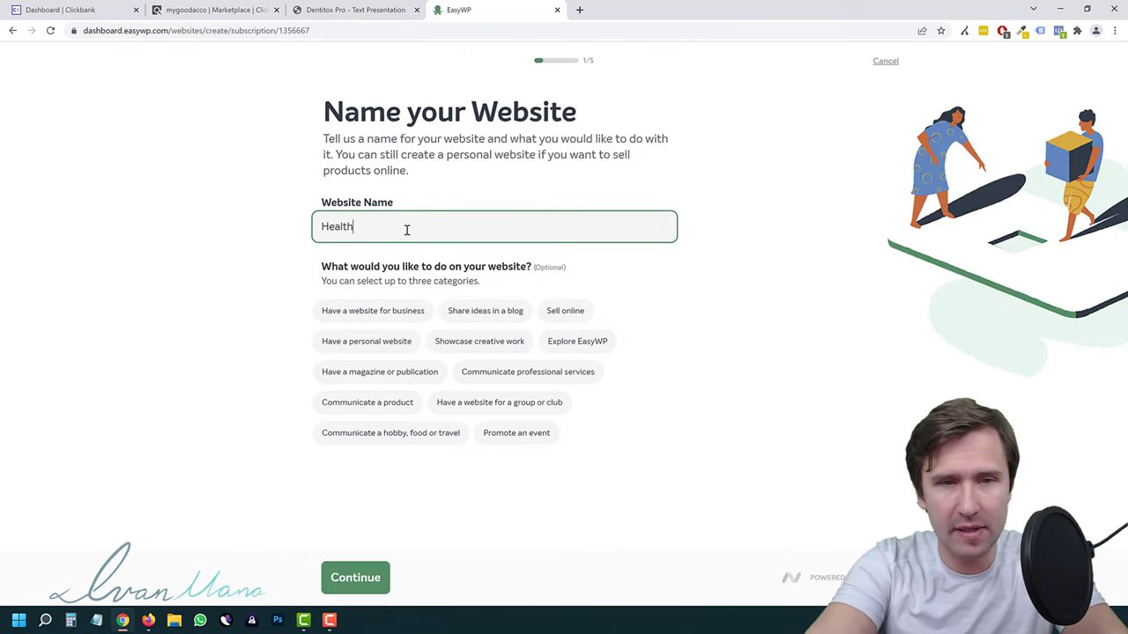
{"action": "left_click", "coordinate": [353, 590]}
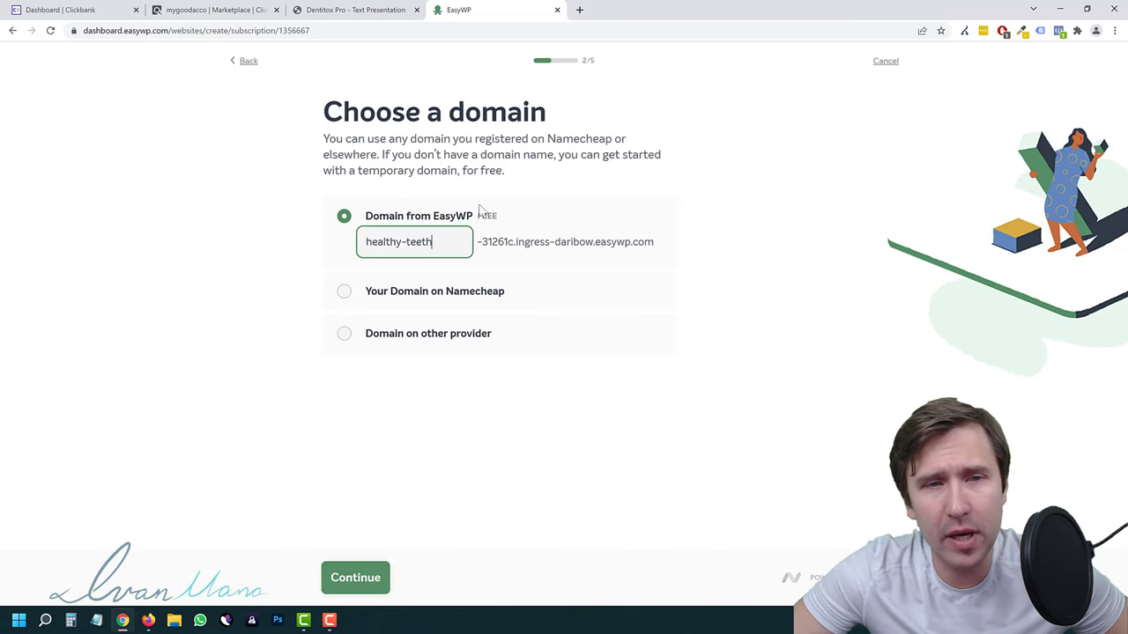
Compare the three domain options and continue with the free EasyWP domain using the prefix healthy-teeth.
{"action": "left_click_drag", "start_coordinate": [482, 253], "coordinate": [679, 244]}
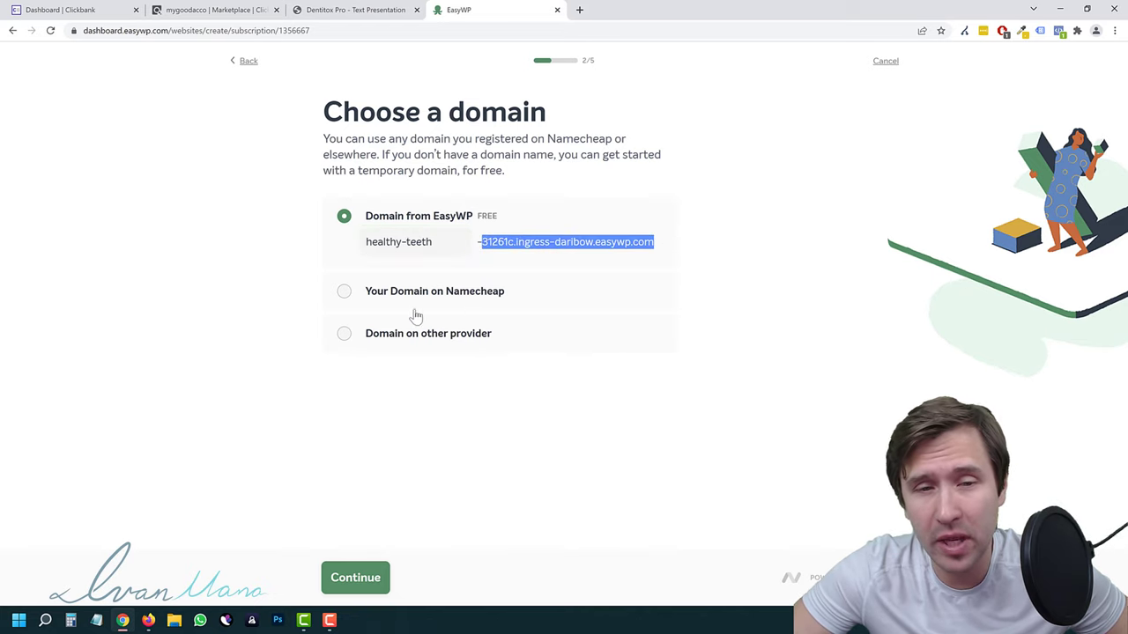
{"action": "left_click", "coordinate": [438, 295]}
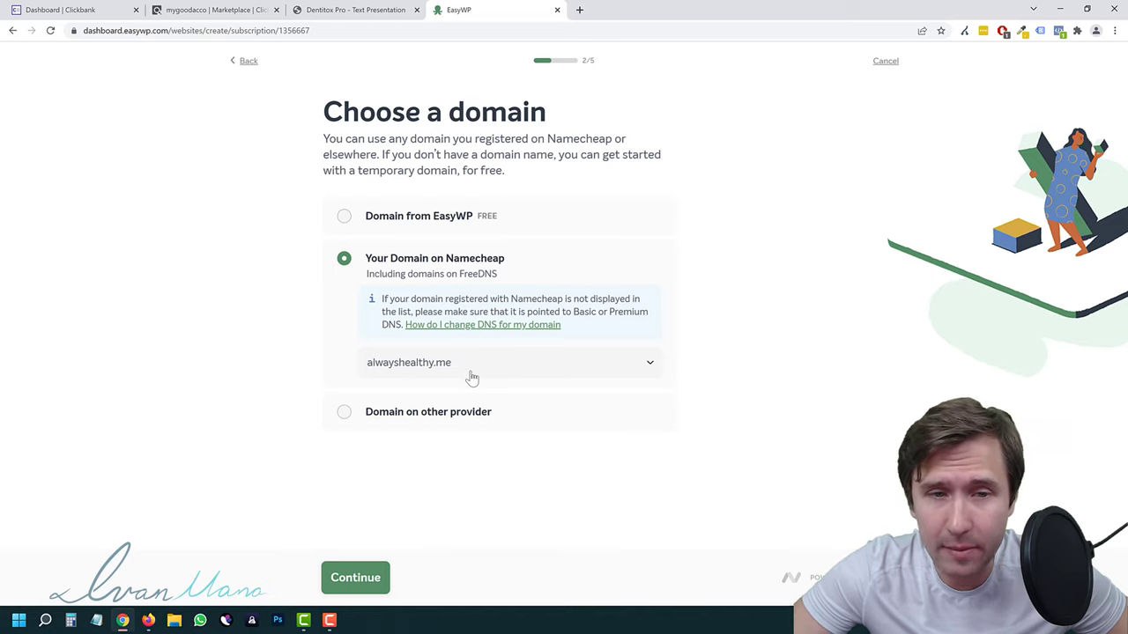
{"action": "left_click", "coordinate": [425, 413]}
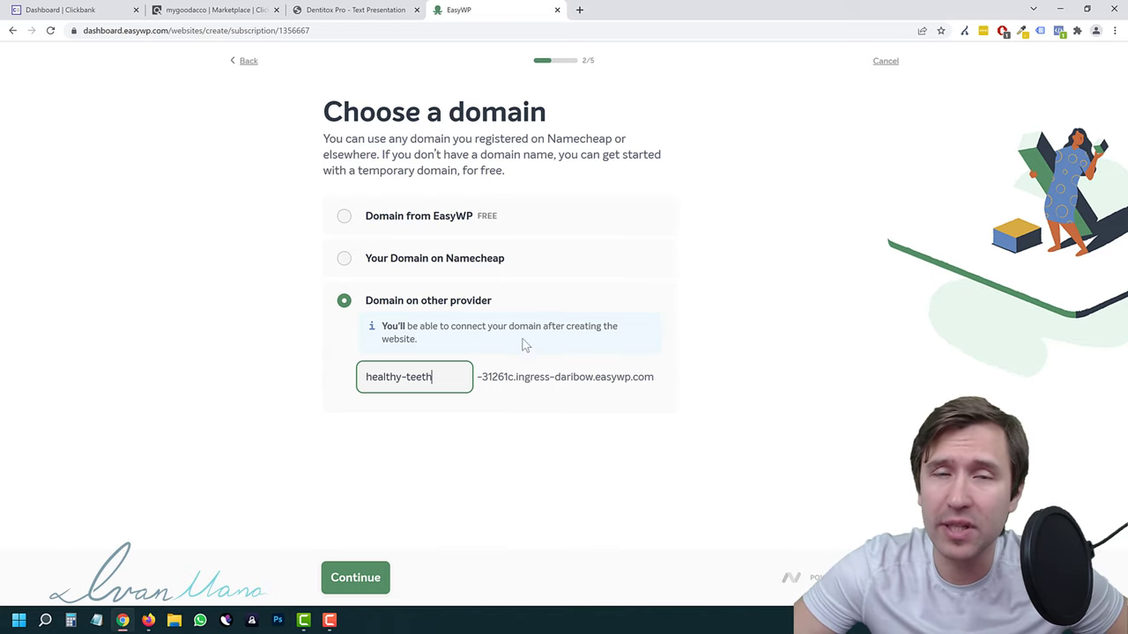
{"action": "left_click", "coordinate": [408, 217]}
{"action": "left_click_drag", "start_coordinate": [456, 244], "coordinate": [345, 250]}
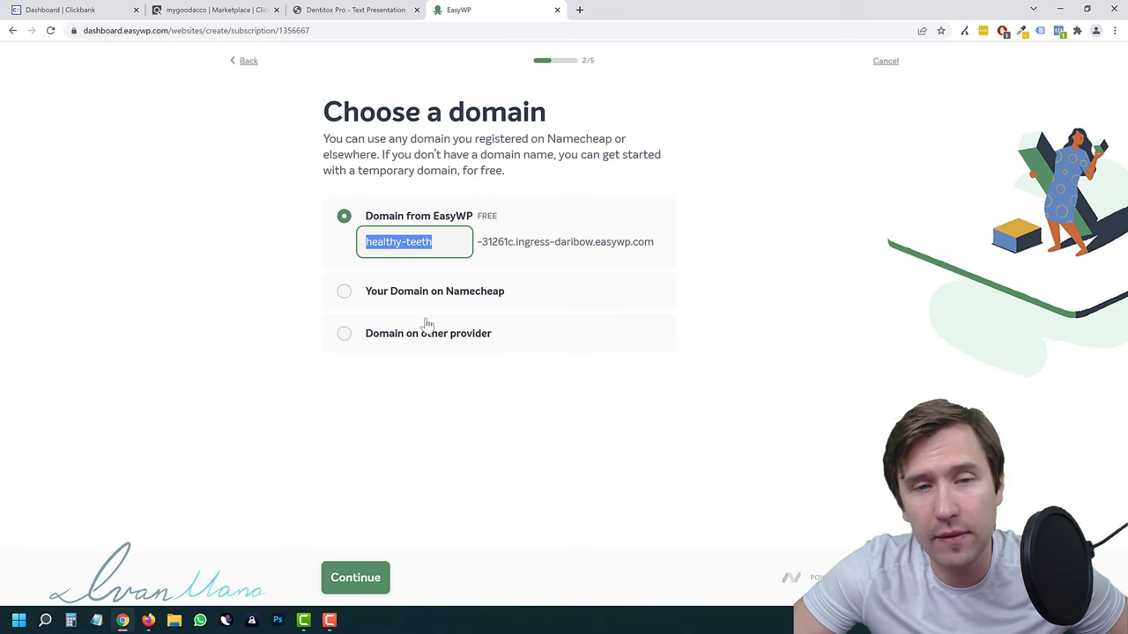
{"action": "left_click", "coordinate": [345, 573]}
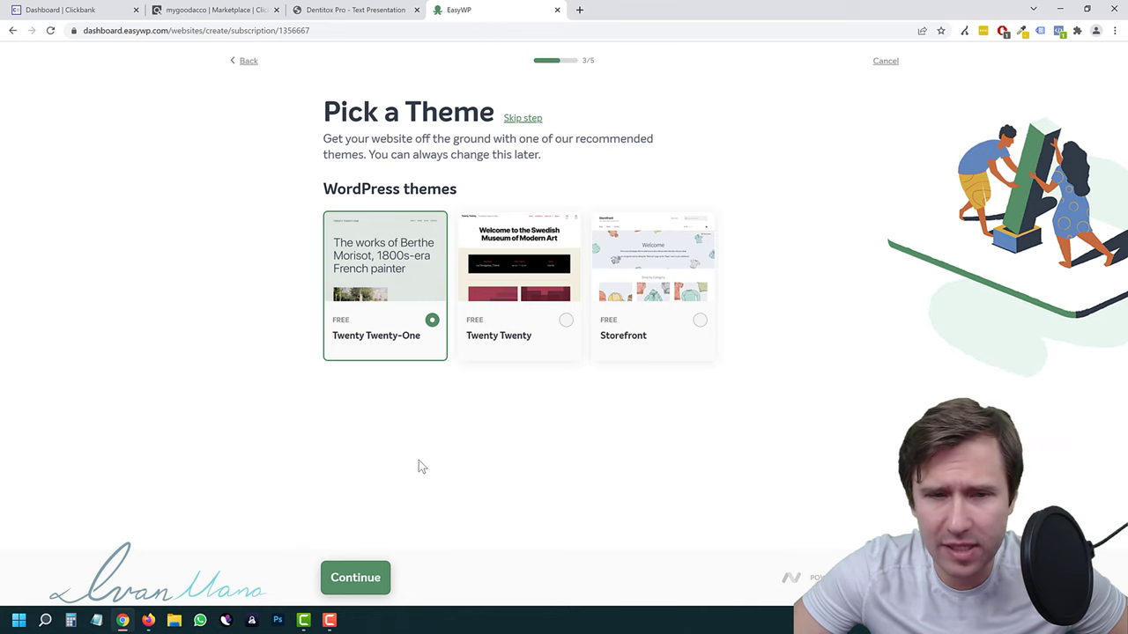
Create the website with the Twenty Twenty-One theme and the Yoast SEO plugin.
{"action": "left_click", "coordinate": [356, 583]}
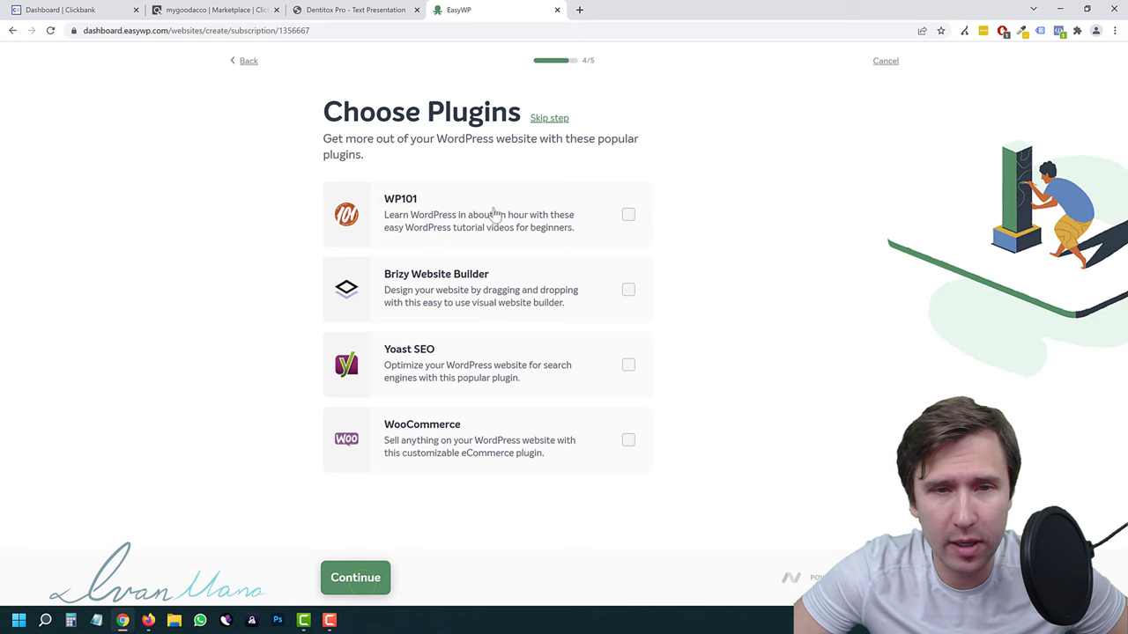
{"action": "left_click", "coordinate": [628, 366]}
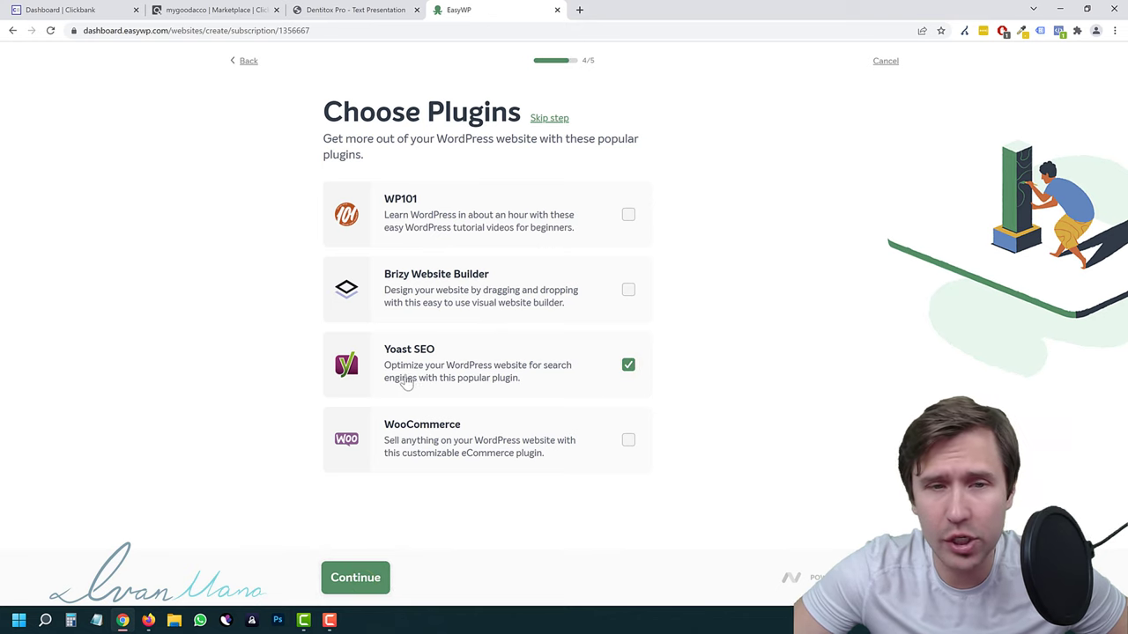
{"action": "left_click", "coordinate": [368, 579]}
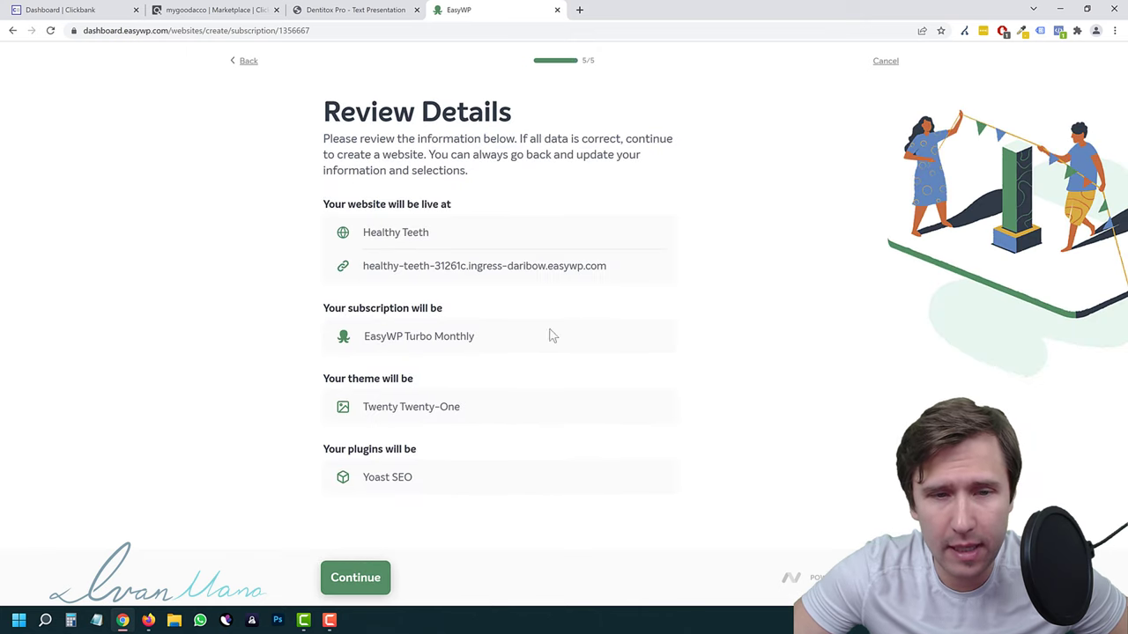
{"action": "left_click", "coordinate": [364, 582]}
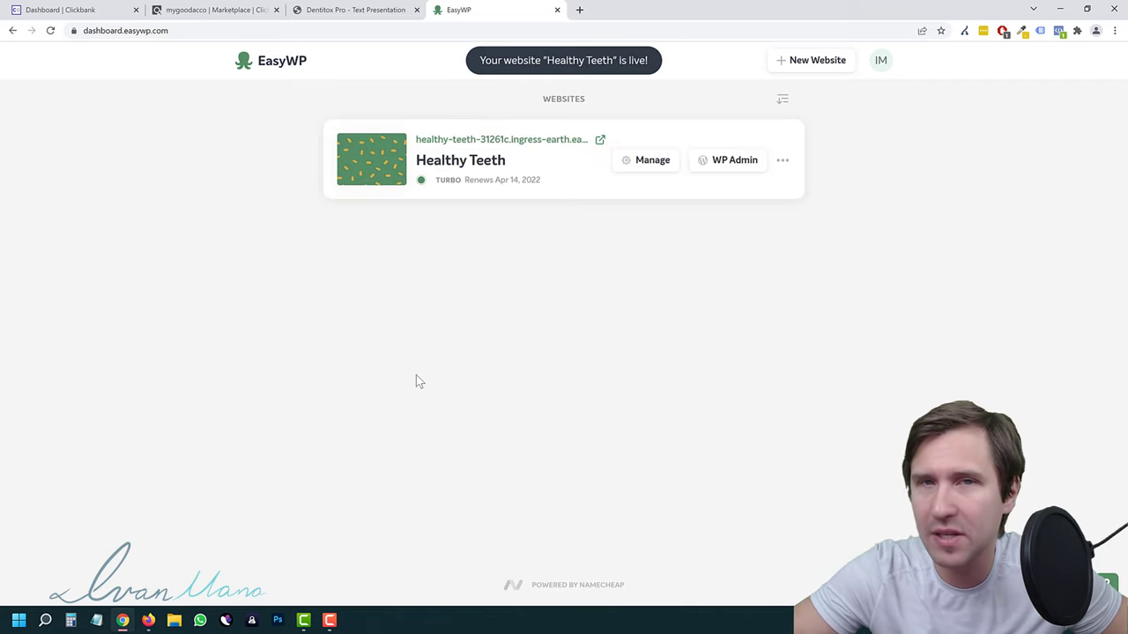
Open the live Healthy Teeth website, look over its home page and close it again.
{"action": "left_click", "coordinate": [599, 141]}
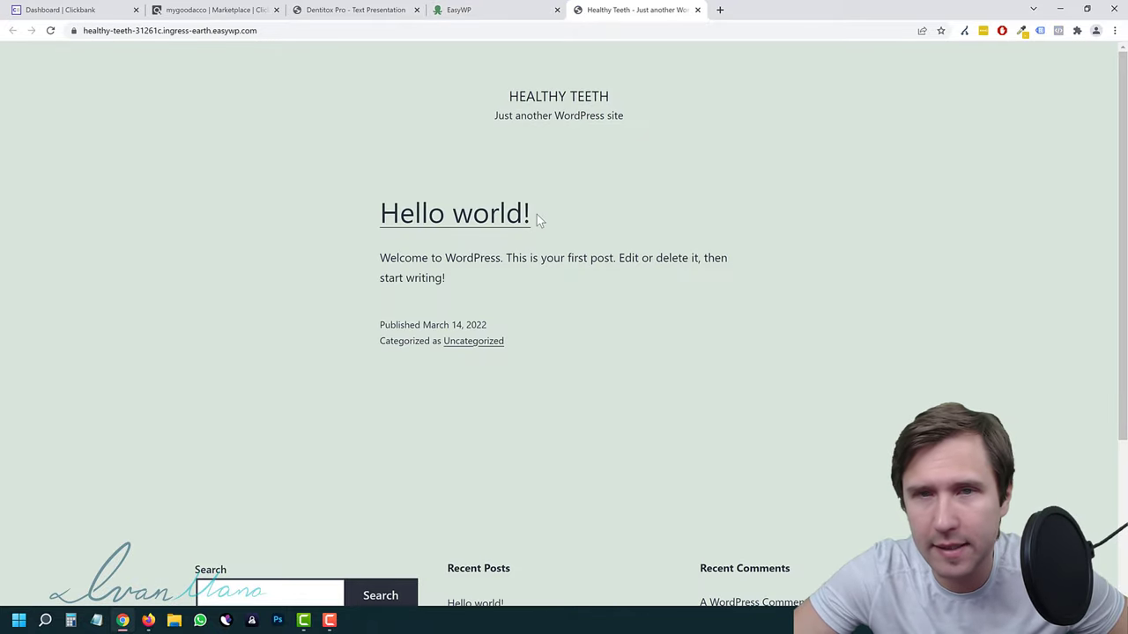
{"action": "scroll", "coordinate": [665, 352], "scroll_direction": "down", "scroll_amount": 3}
{"action": "scroll", "coordinate": [665, 352], "scroll_direction": "up", "scroll_amount": 3}
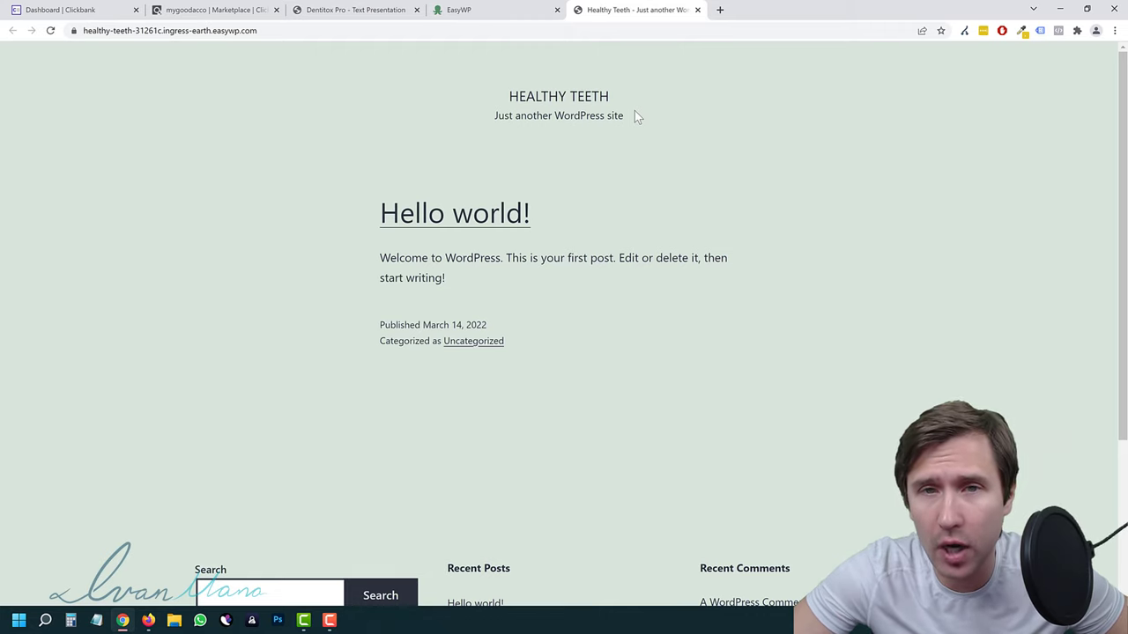
{"action": "left_click", "coordinate": [696, 9]}
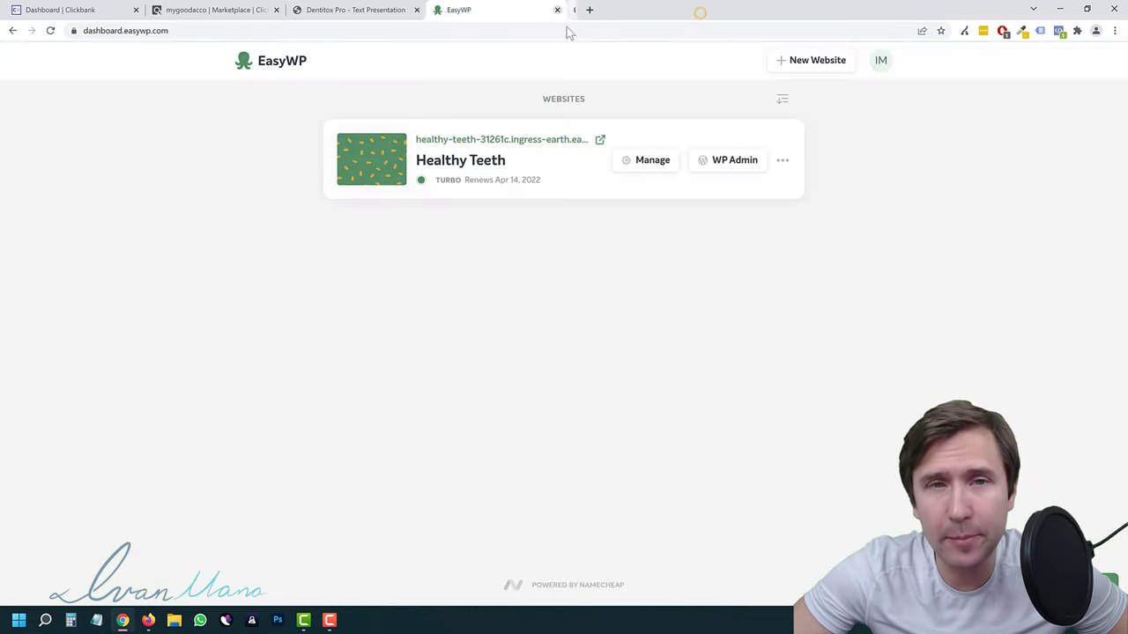
Open the management overview of the Healthy Teeth website and review its resource, title and domain details.
{"action": "left_click", "coordinate": [642, 165]}
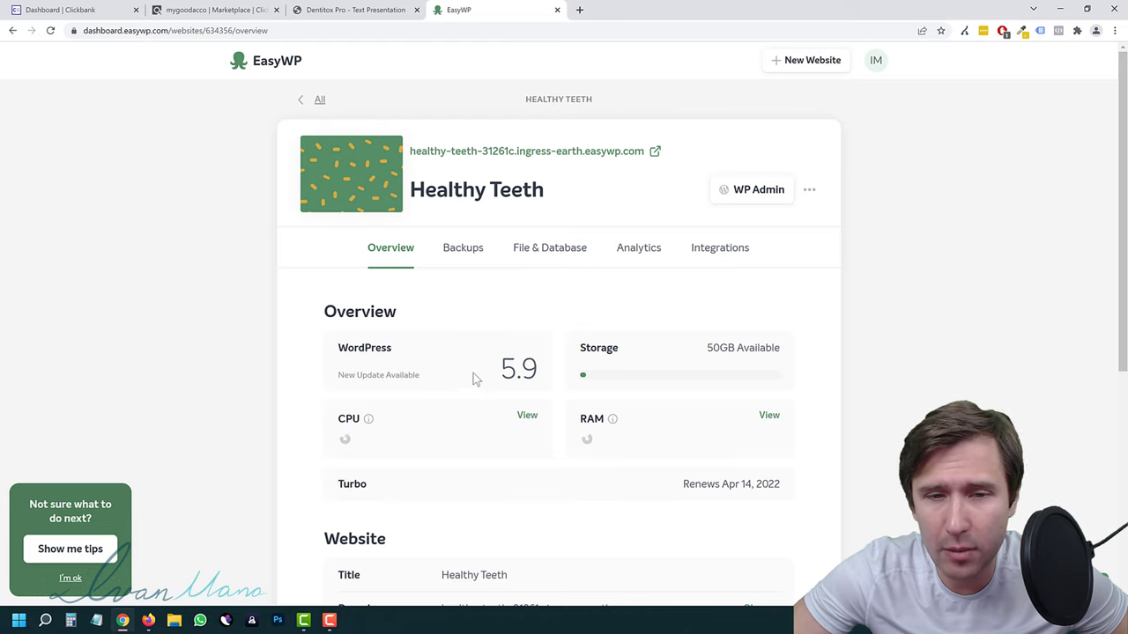
{"action": "scroll", "coordinate": [305, 344], "scroll_direction": "down", "scroll_amount": 2}
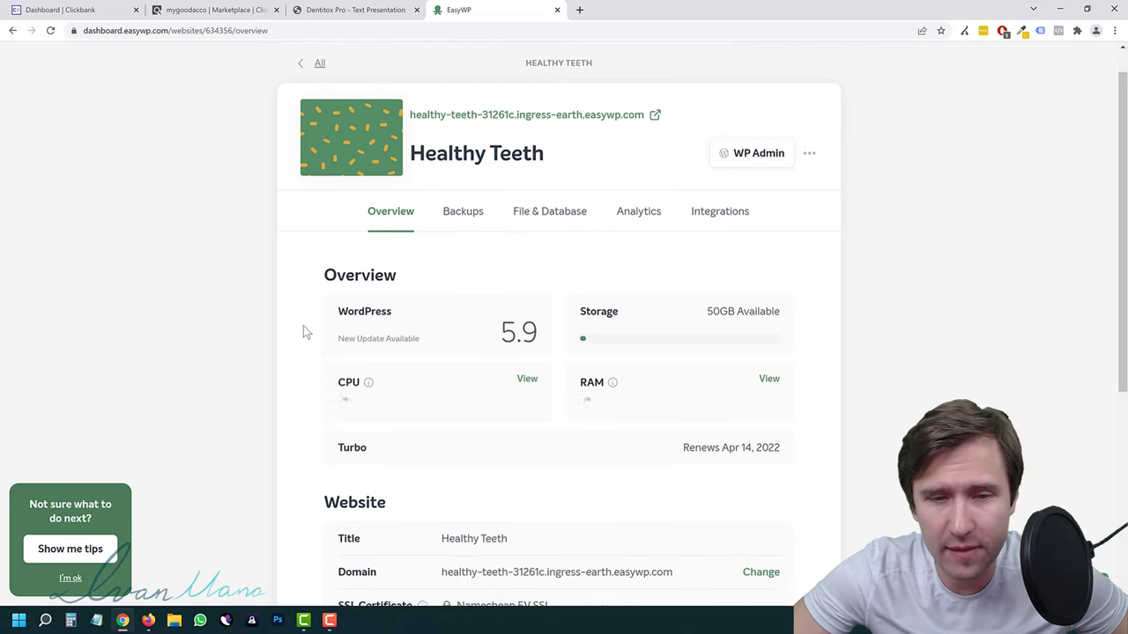
{"action": "scroll", "coordinate": [370, 374], "scroll_direction": "down", "scroll_amount": 1}
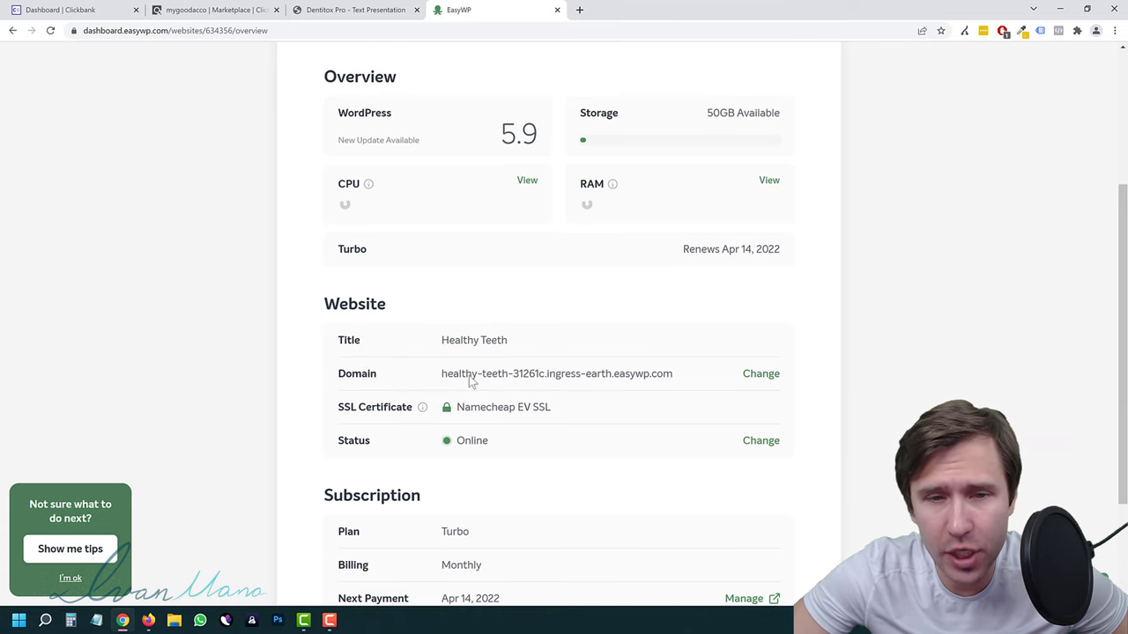
{"action": "left_click_drag", "start_coordinate": [470, 382], "coordinate": [629, 387]}
{"action": "left_click", "coordinate": [578, 381]}
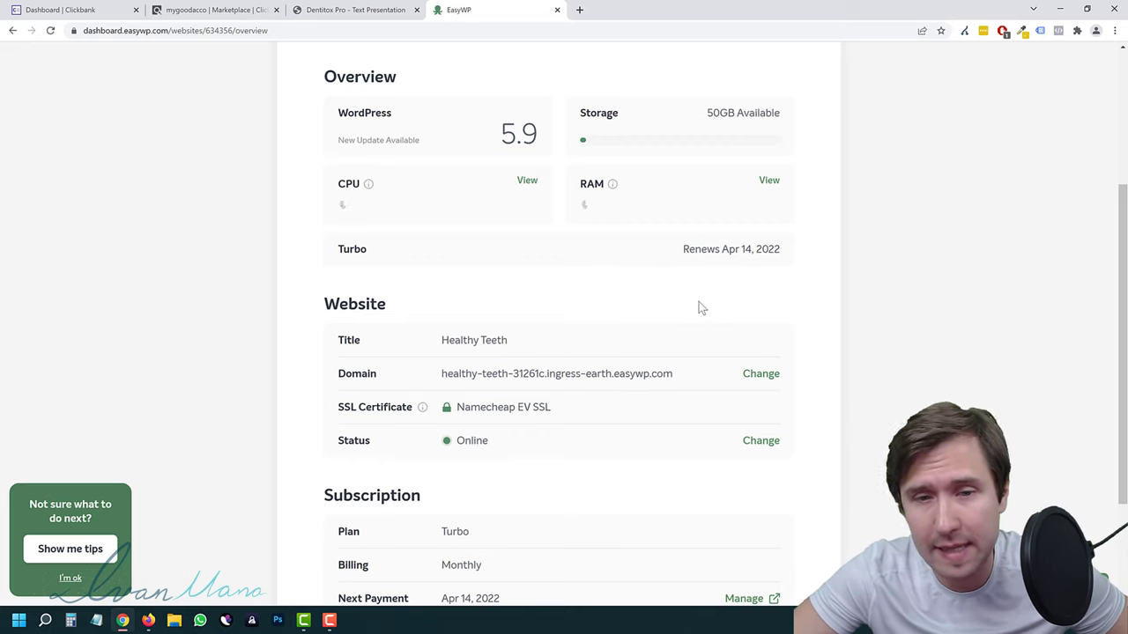
Inspect the domain change options for a Namecheap domain and a domain on another provider, and return to the overview without changing anything.
{"action": "left_click", "coordinate": [756, 375]}
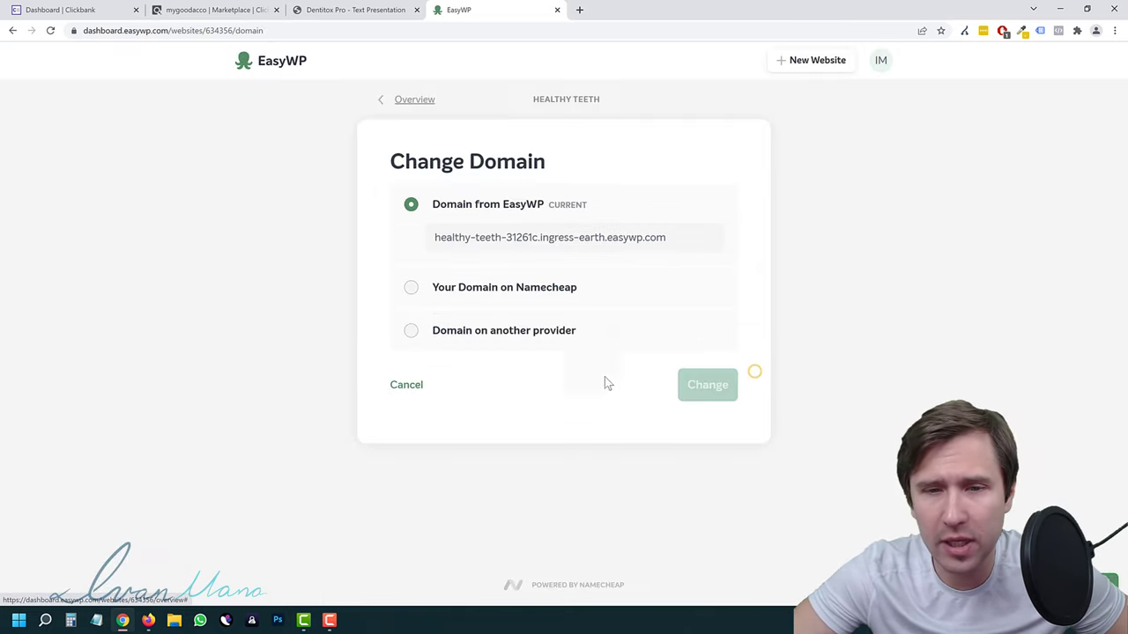
{"action": "left_click", "coordinate": [491, 287]}
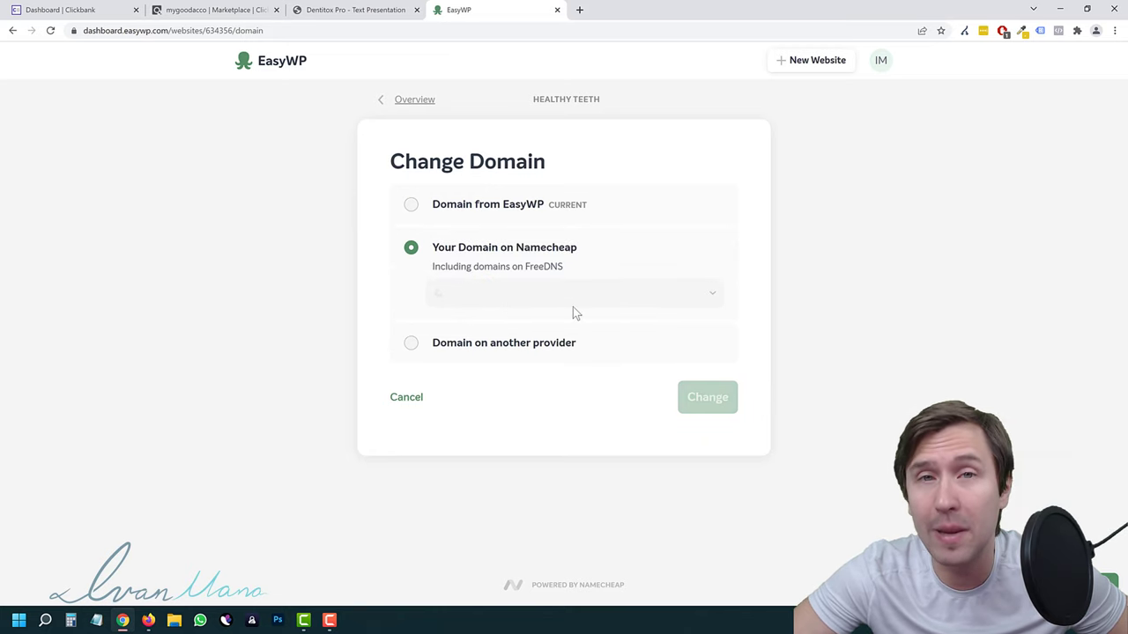
{"action": "left_click", "coordinate": [493, 344]}
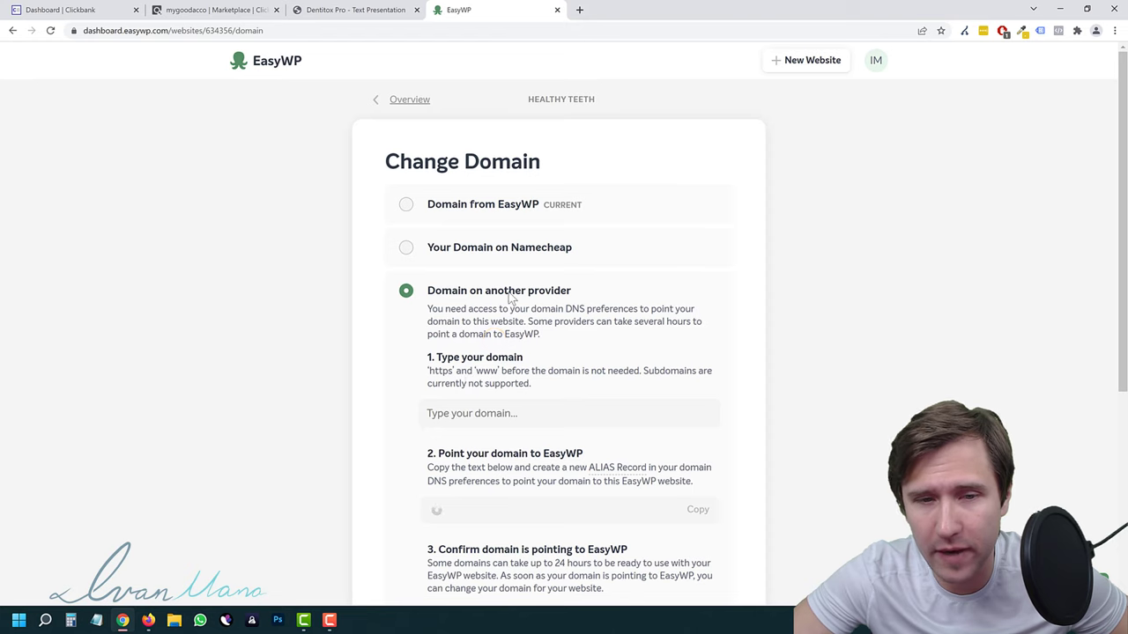
{"action": "left_click", "coordinate": [398, 99]}
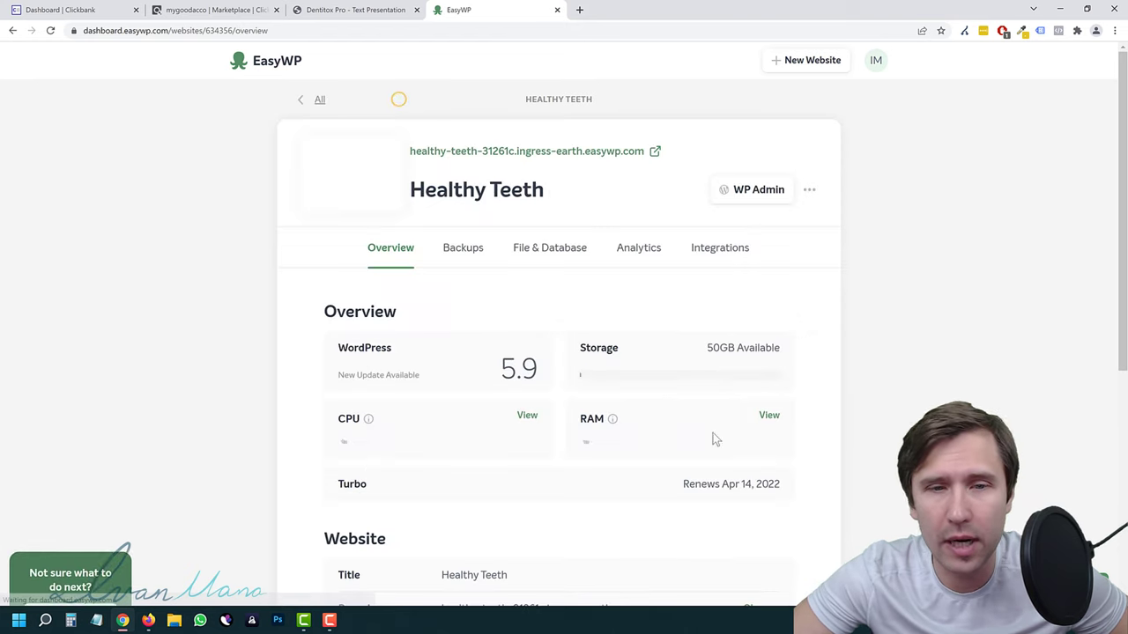
Turn off renewal of the EasyWP Turbo Monthly trial in the website's Namecheap subscriptions and close the subscriptions page.
{"action": "scroll", "coordinate": [528, 375], "scroll_direction": "down", "scroll_amount": 2}
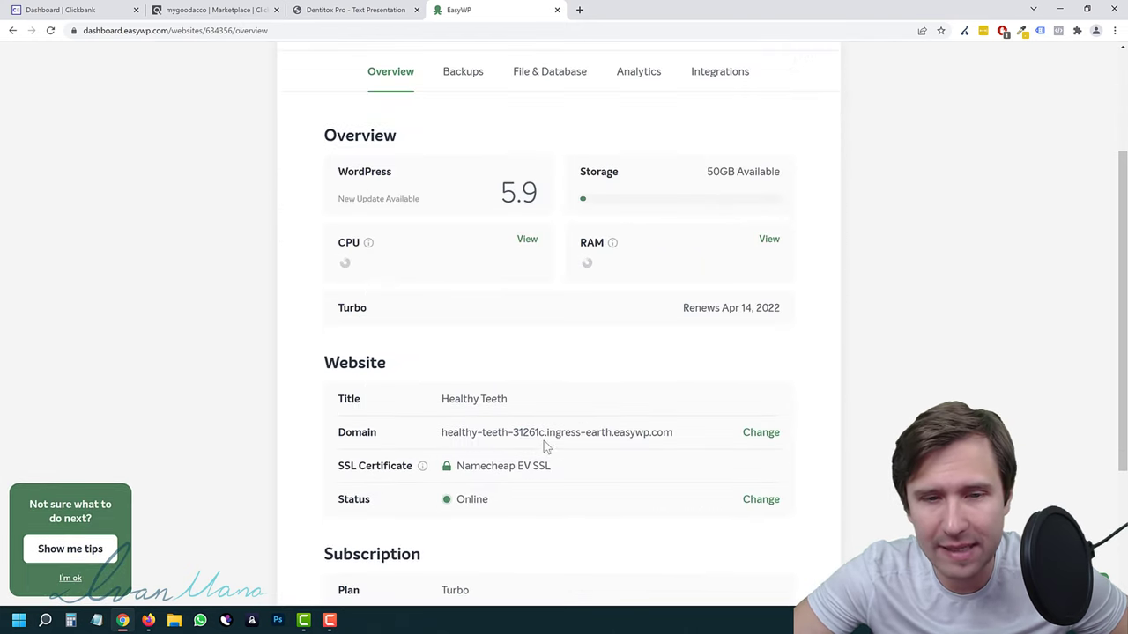
{"action": "scroll", "coordinate": [313, 399], "scroll_direction": "down", "scroll_amount": 3}
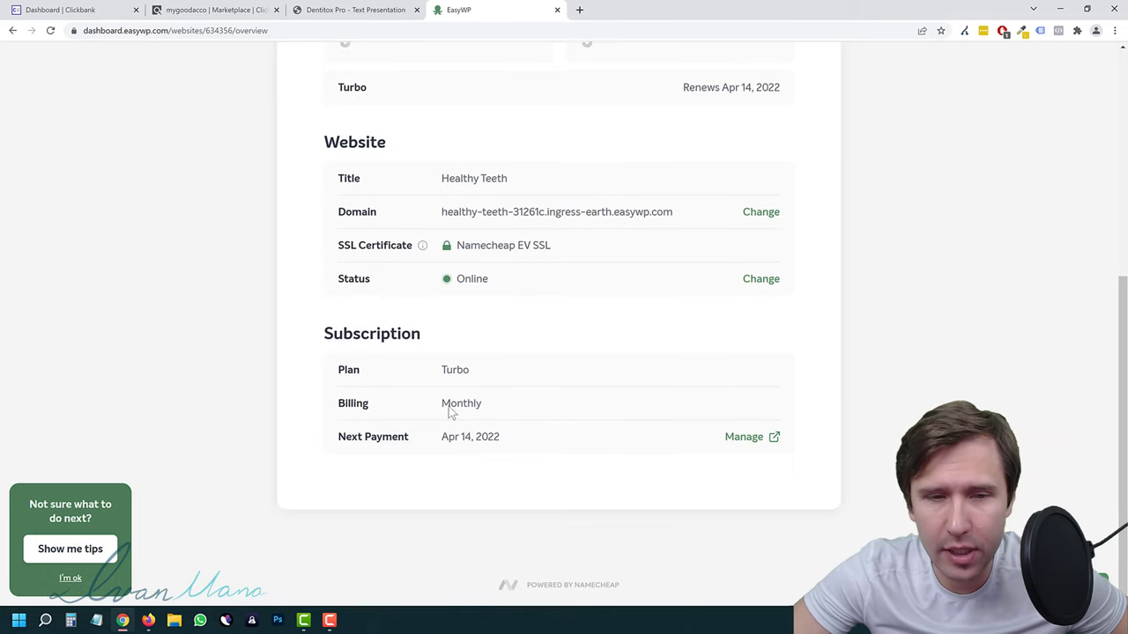
{"action": "left_click", "coordinate": [740, 439]}
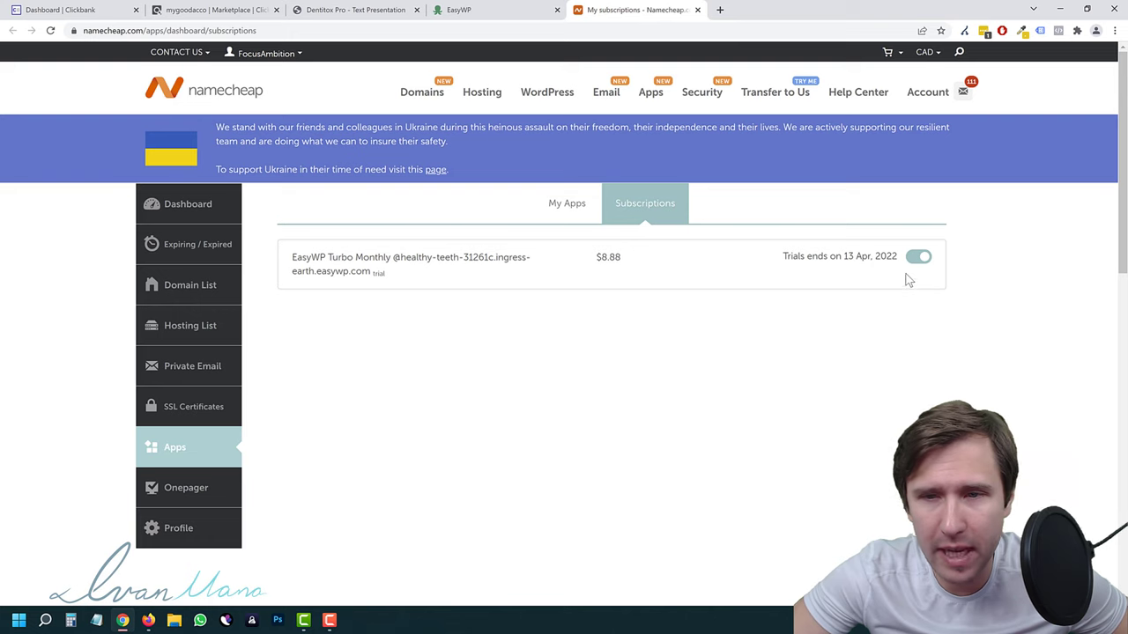
{"action": "left_click", "coordinate": [919, 259]}
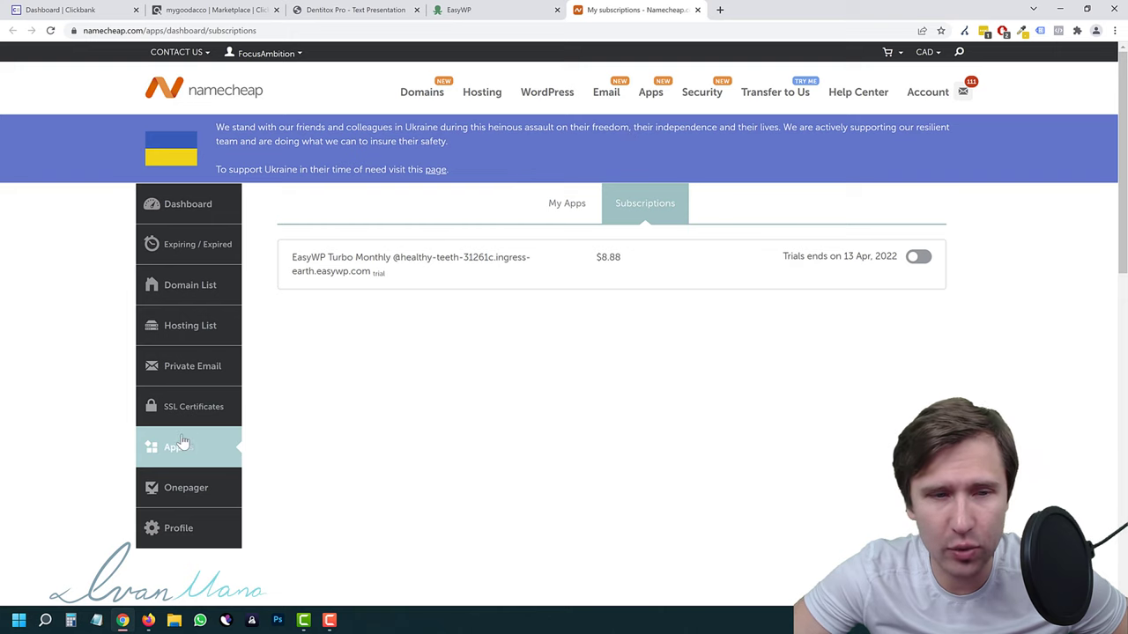
{"action": "left_click", "coordinate": [697, 9]}
Read the SSL certificate explanation in the website overview, and open the live Healthy Teeth site and close it again.
{"action": "scroll", "coordinate": [581, 344], "scroll_direction": "up", "scroll_amount": 3}
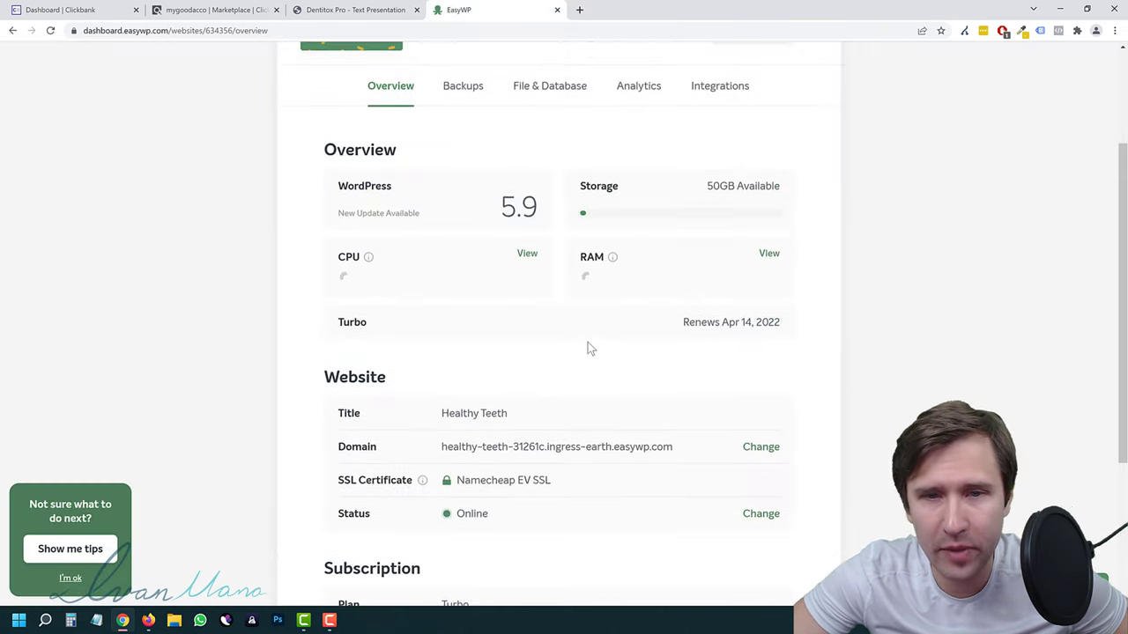
{"action": "scroll", "coordinate": [585, 379], "scroll_direction": "down", "scroll_amount": 1}
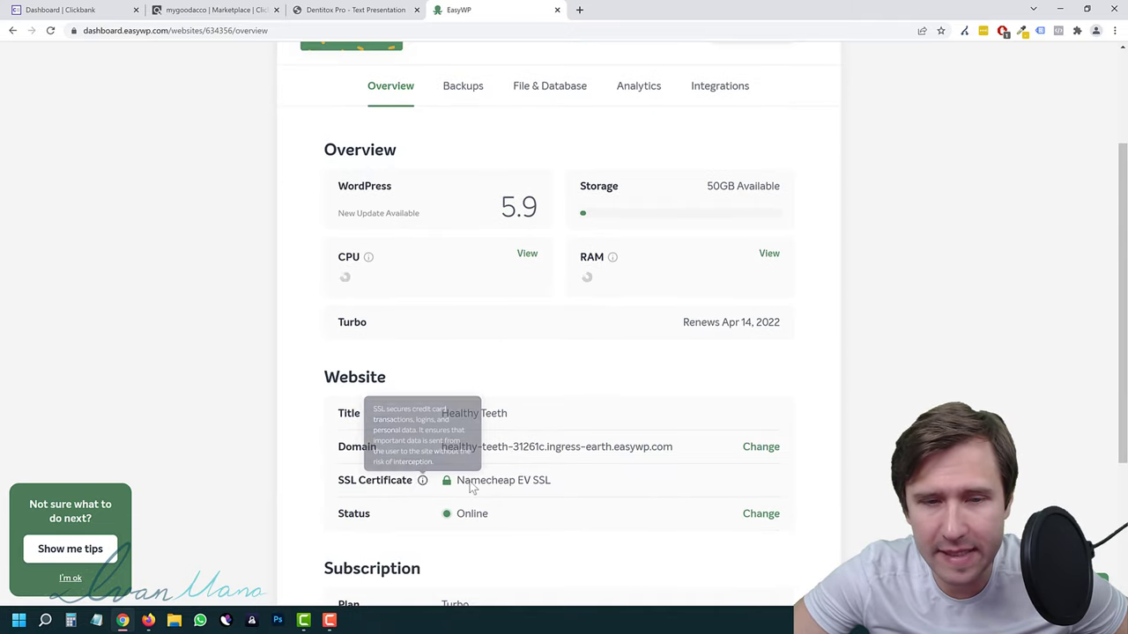
{"action": "scroll", "coordinate": [622, 221], "scroll_direction": "up", "scroll_amount": 2}
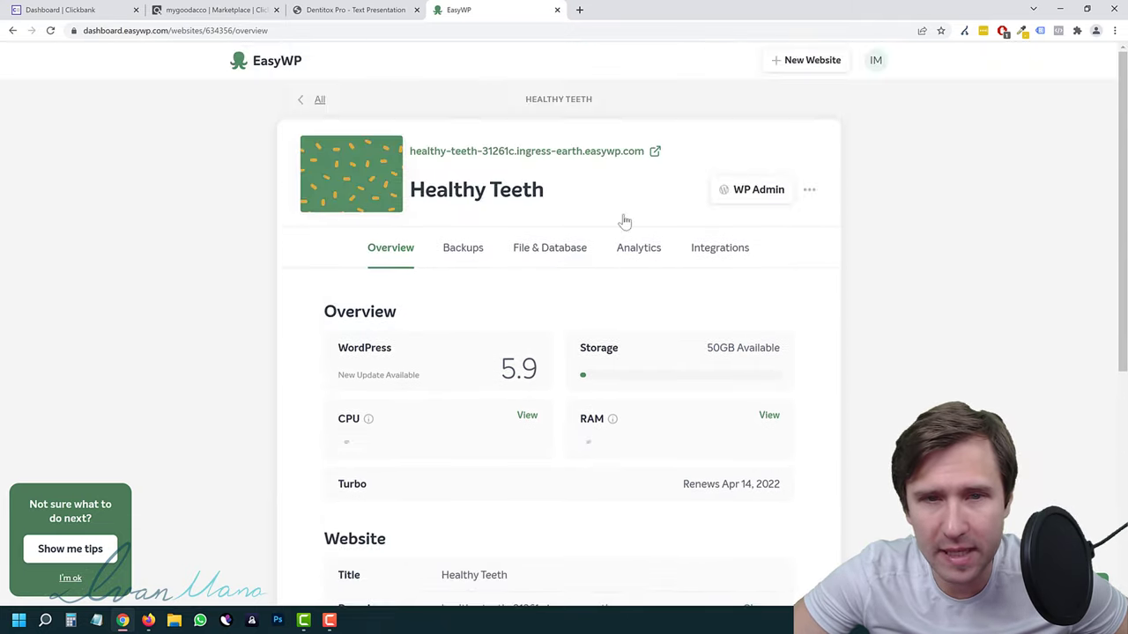
{"action": "left_click", "coordinate": [656, 154]}
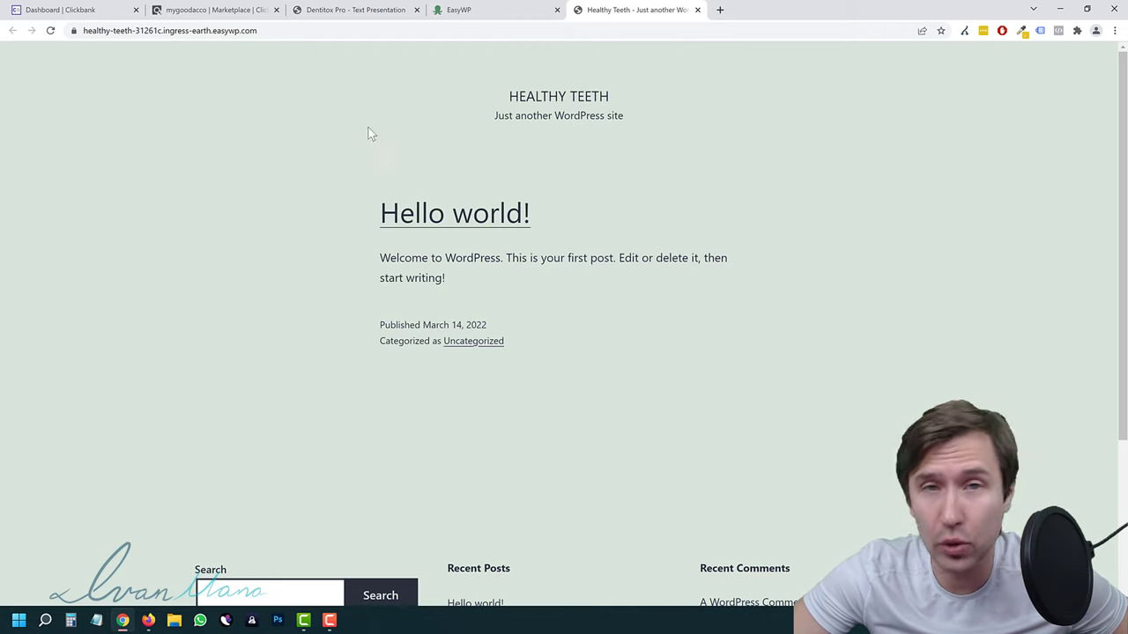
{"action": "left_click", "coordinate": [697, 10]}
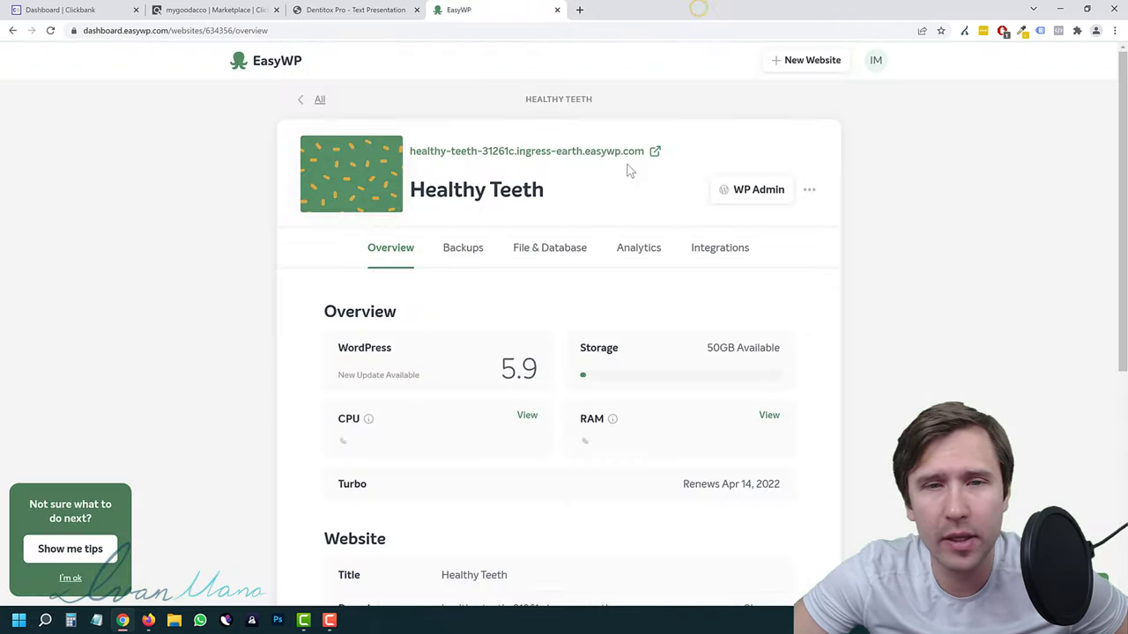
Open the WordPress admin dashboard for Healthy Teeth and load the live site from it in a separate browser tab.
{"action": "left_click", "coordinate": [743, 191]}
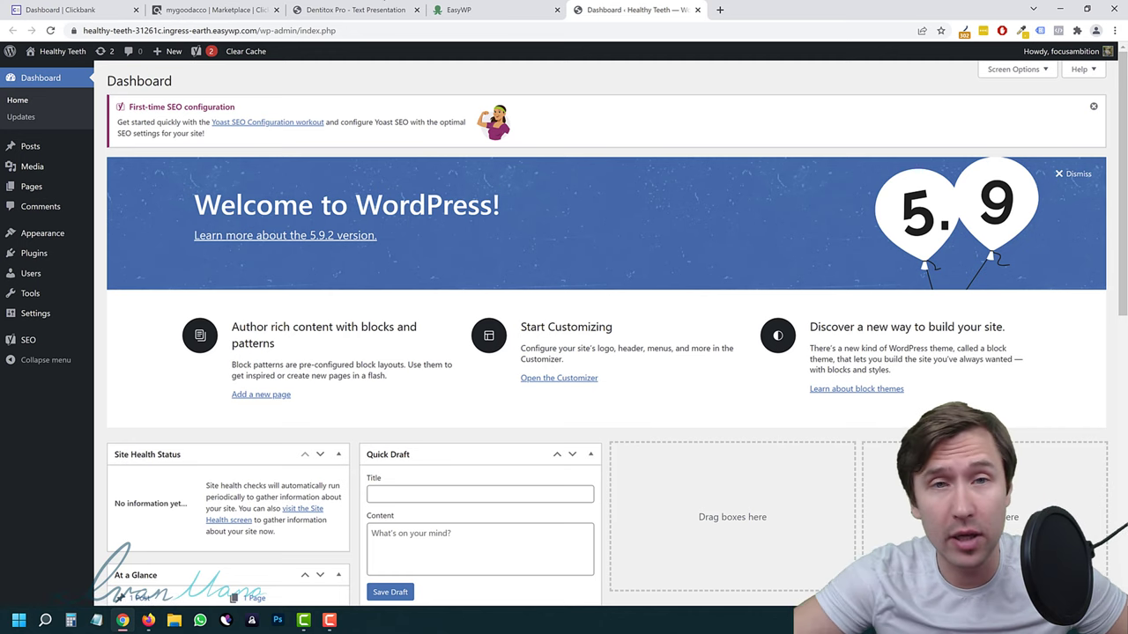
{"action": "mouse_move", "coordinate": [48, 55]}
{"action": "right_click", "coordinate": [42, 74]}
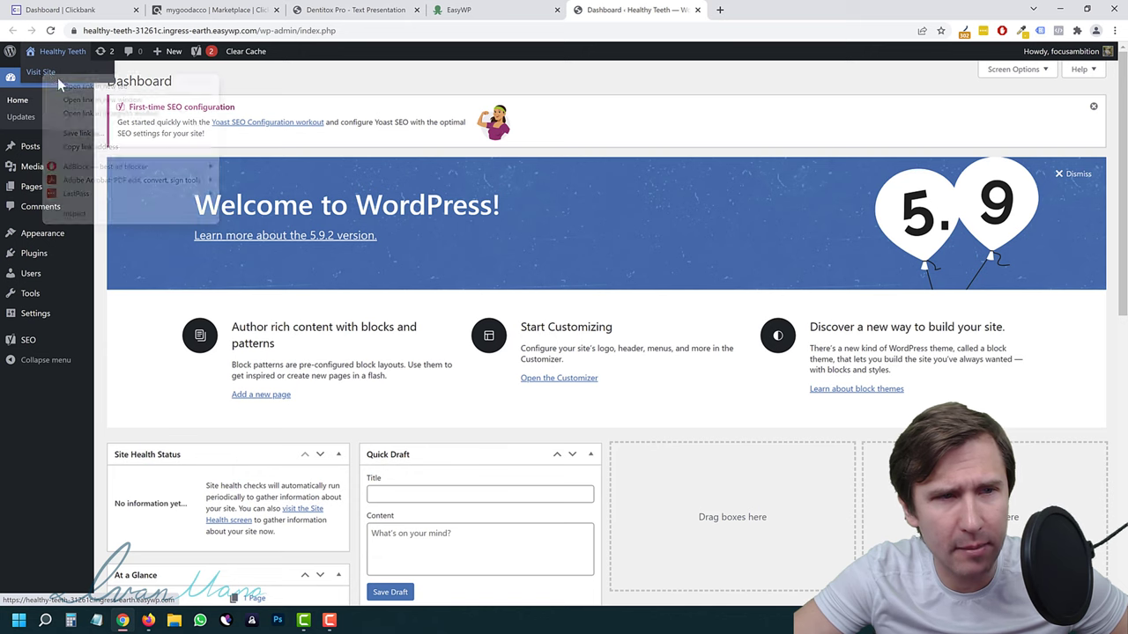
{"action": "left_click", "coordinate": [99, 88]}
{"action": "key", "text": "ctrl+Tab"}
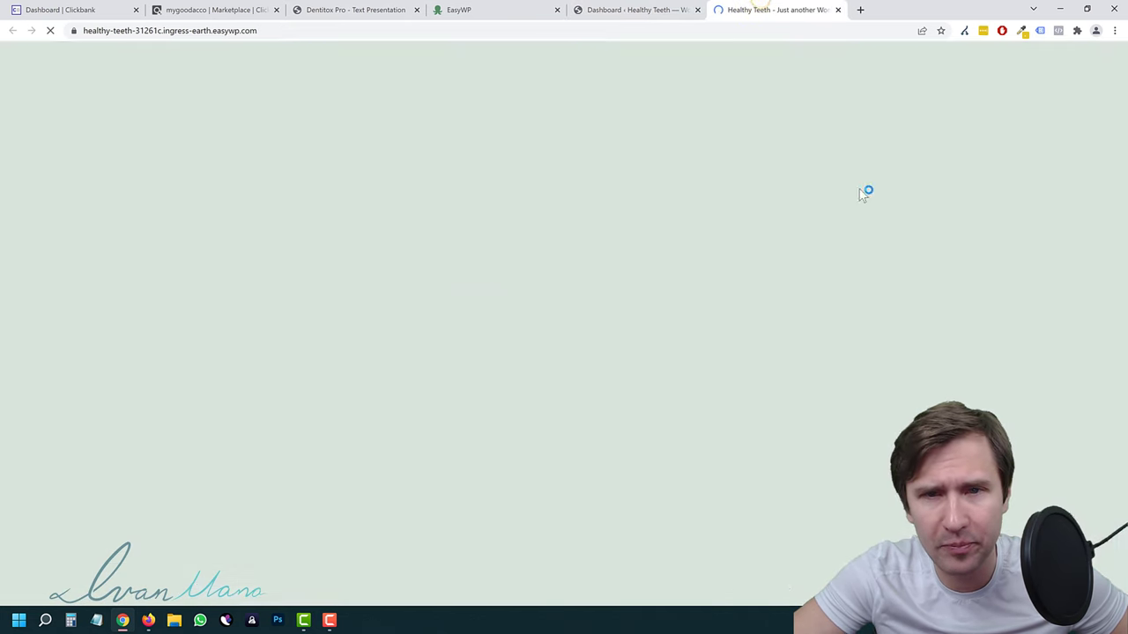
Compare the EasyWP overview, the WordPress dashboard and the live site in their browser tabs, ending on the WordPress dashboard.
{"action": "key", "text": "ctrl+shift+Tab"}
{"action": "key", "text": "ctrl+shift+Tab"}
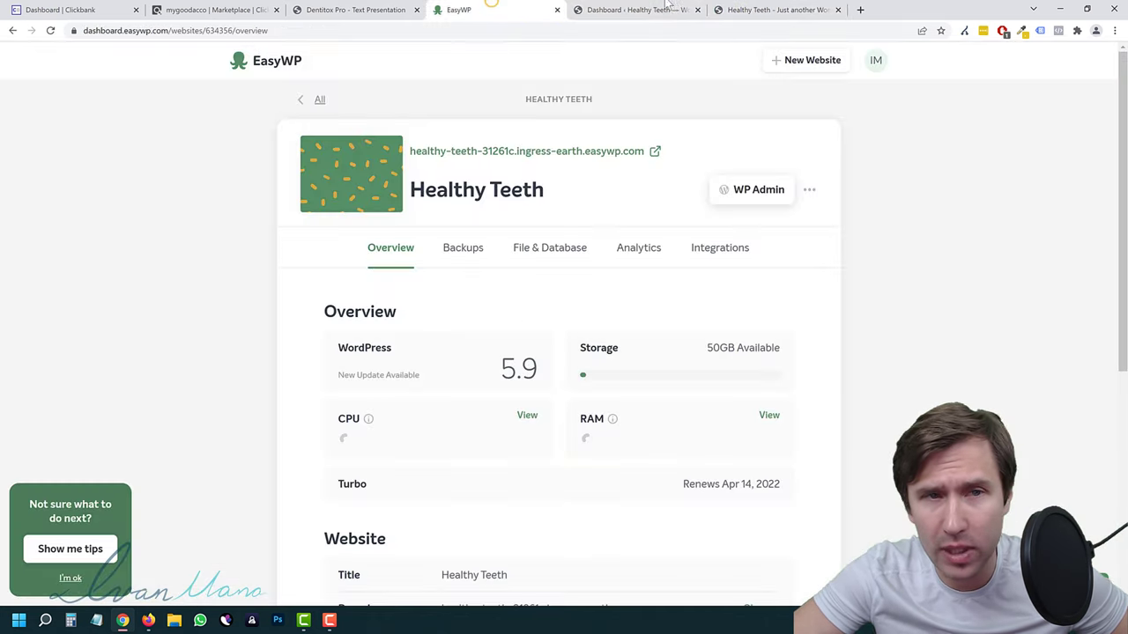
{"action": "key", "text": "ctrl+Tab"}
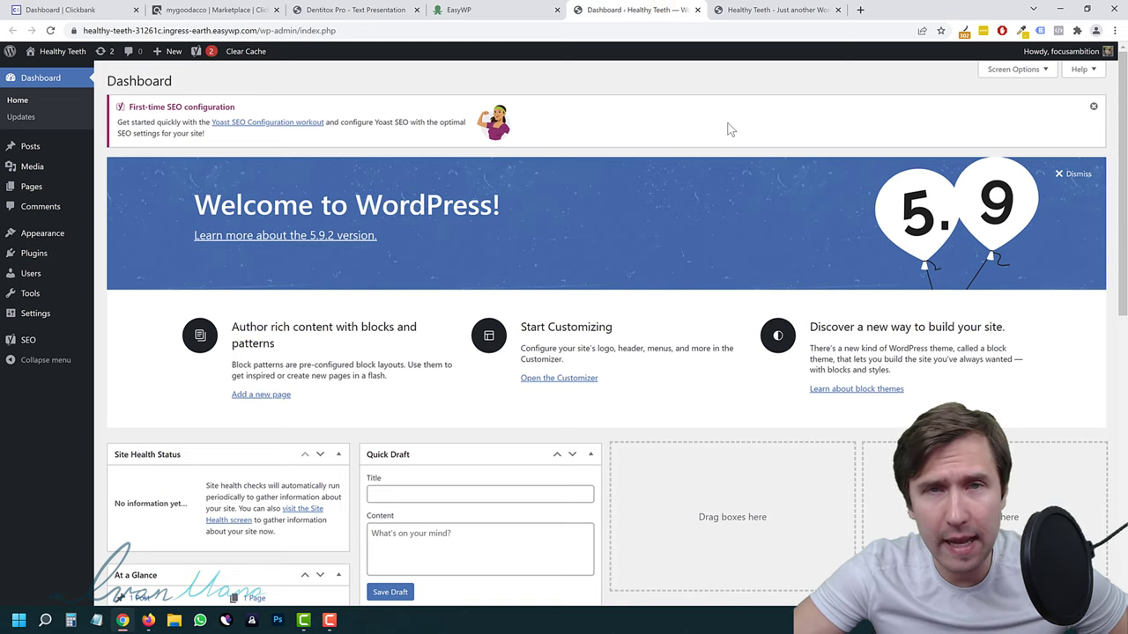
{"action": "key", "text": "ctrl+Tab"}
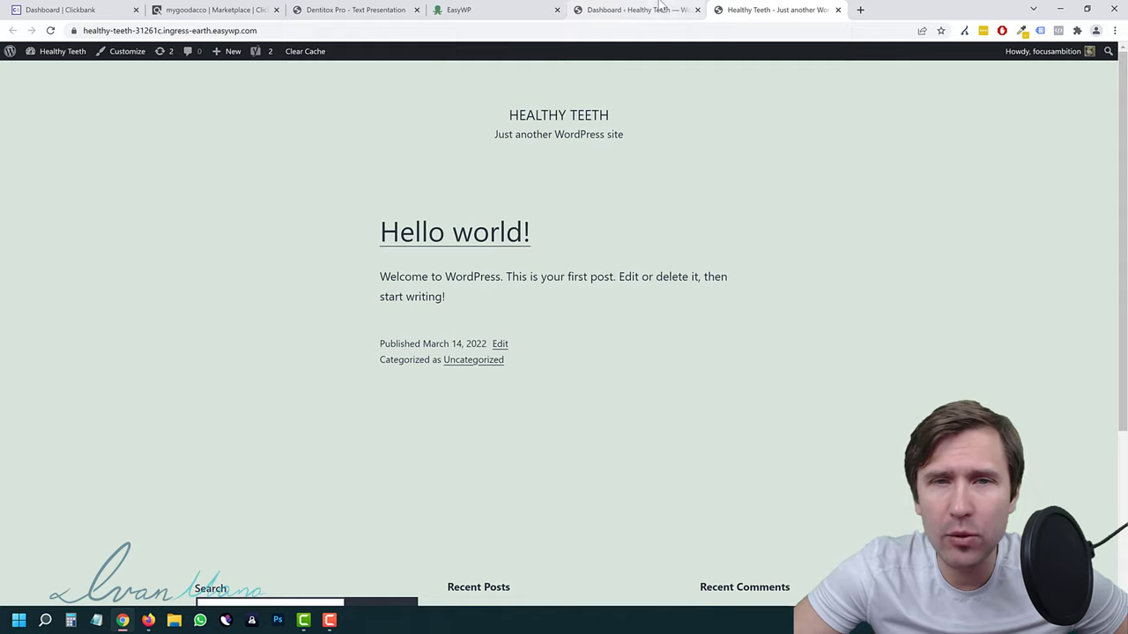
{"action": "key", "text": "ctrl+shift+Tab"}
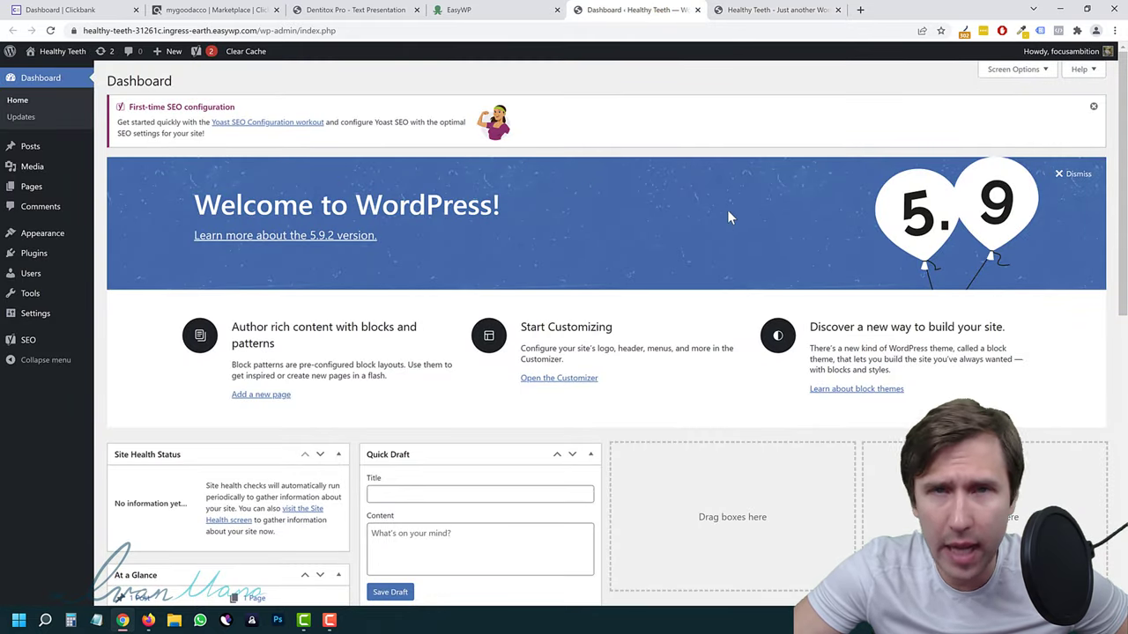
Revisit the EasyWP list of websites and the live site, and return to the WordPress dashboard.
{"action": "left_click", "coordinate": [498, 7]}
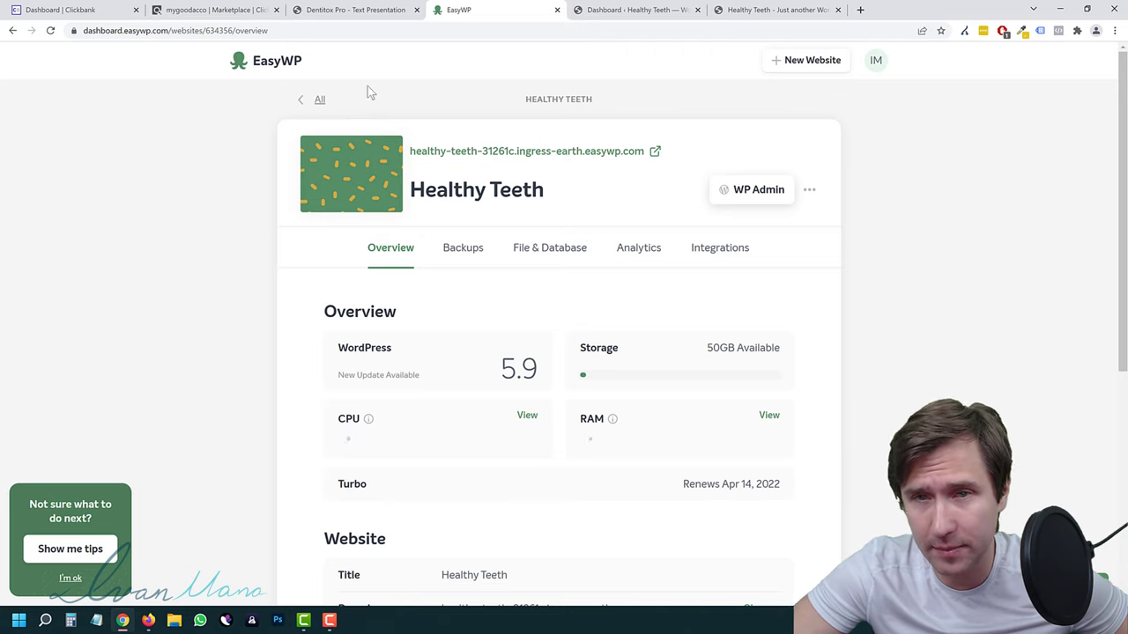
{"action": "left_click", "coordinate": [292, 70]}
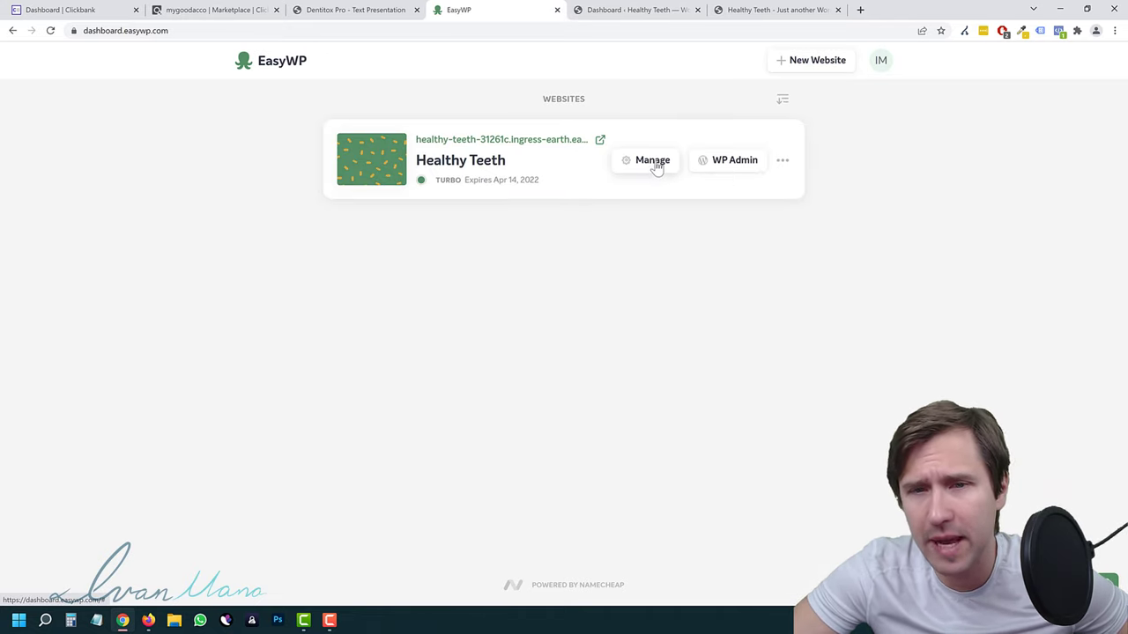
{"action": "left_click", "coordinate": [627, 9]}
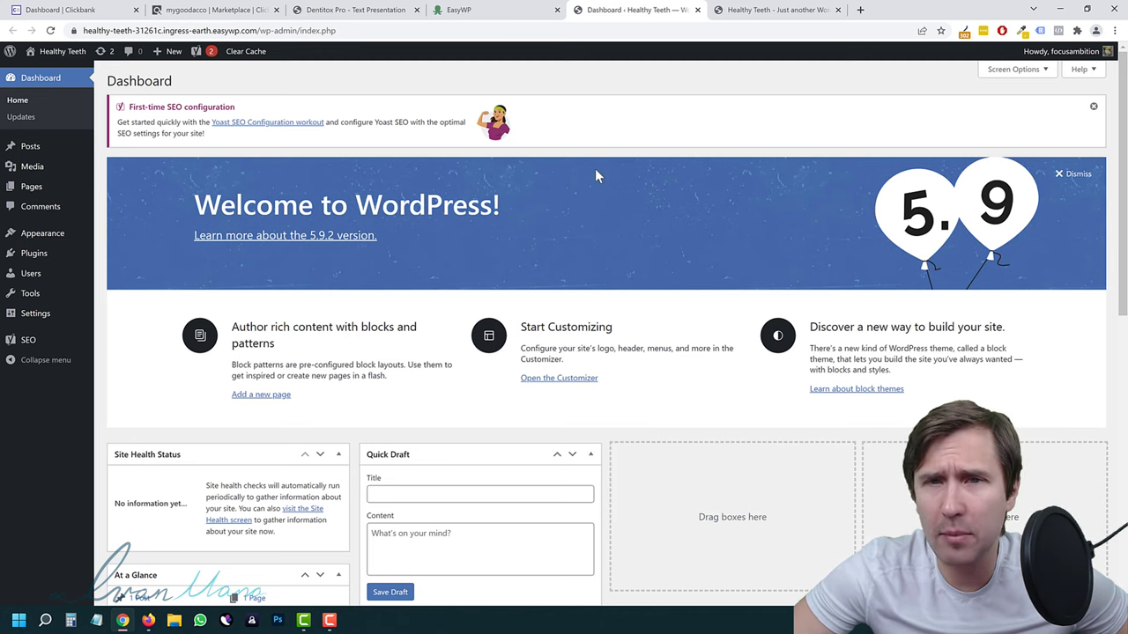
{"action": "left_click", "coordinate": [779, 9]}
{"action": "left_click", "coordinate": [628, 10]}
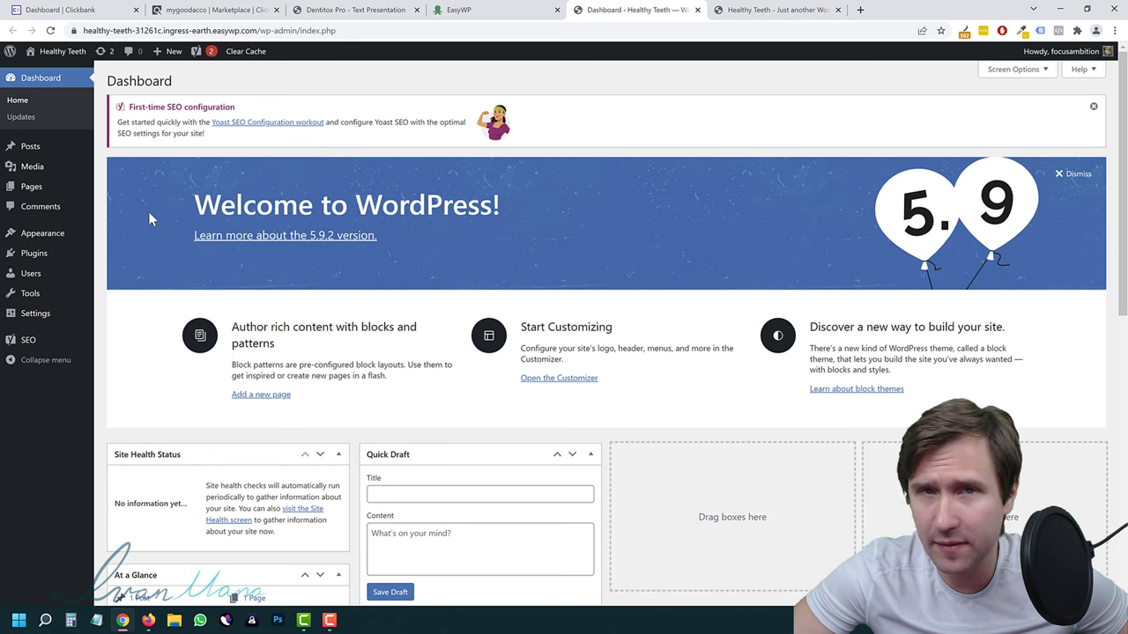
Browse the latest themes available to add to the WordPress site and open a preview of the Curtaini Pro theme.
{"action": "mouse_move", "coordinate": [37, 236]}
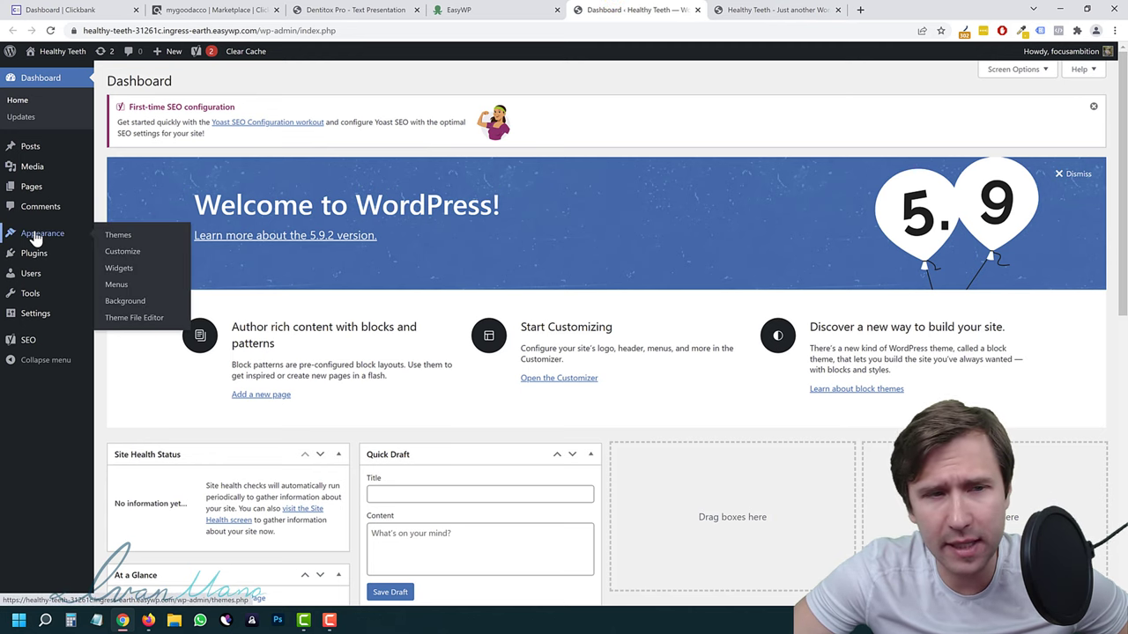
{"action": "left_click", "coordinate": [117, 238]}
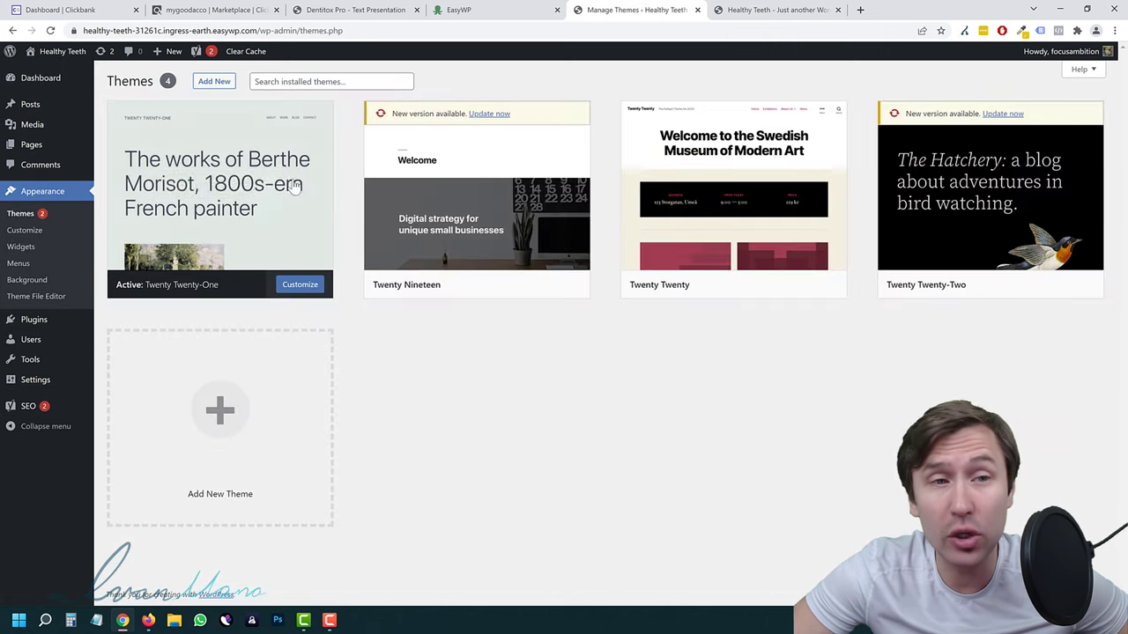
{"action": "left_click", "coordinate": [206, 84]}
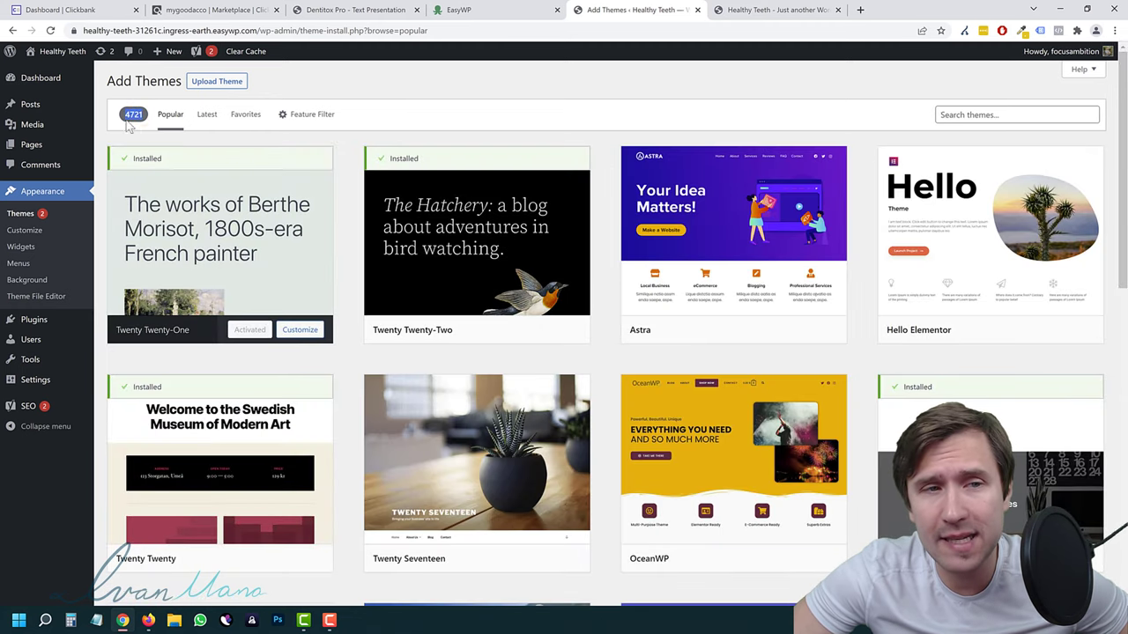
{"action": "left_click", "coordinate": [205, 120]}
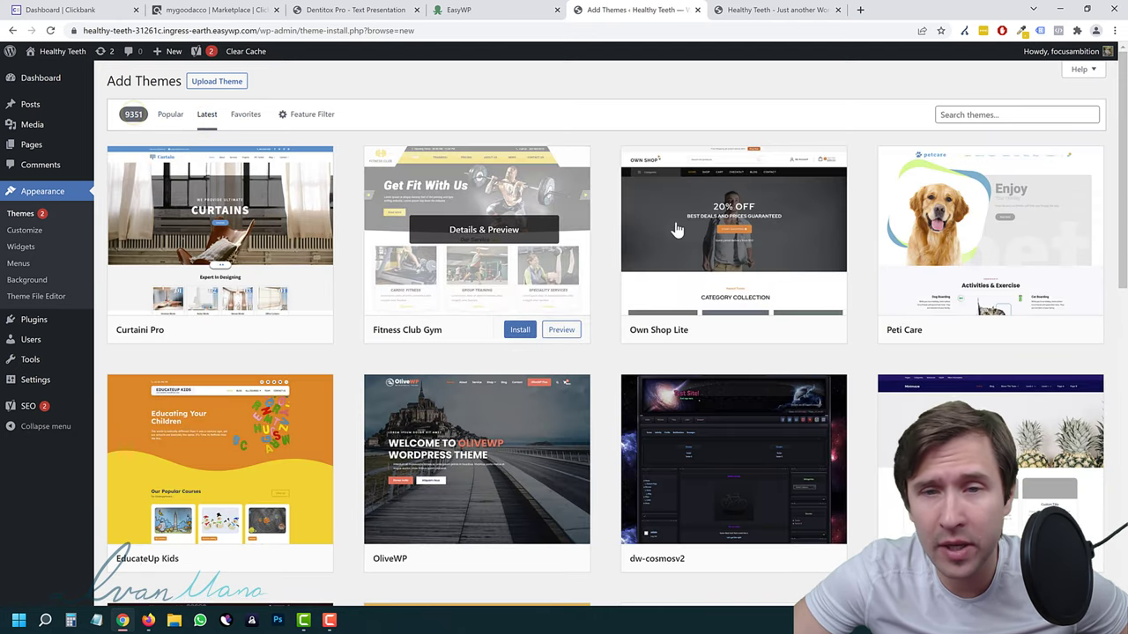
{"action": "scroll", "coordinate": [599, 253], "scroll_direction": "down", "scroll_amount": 2}
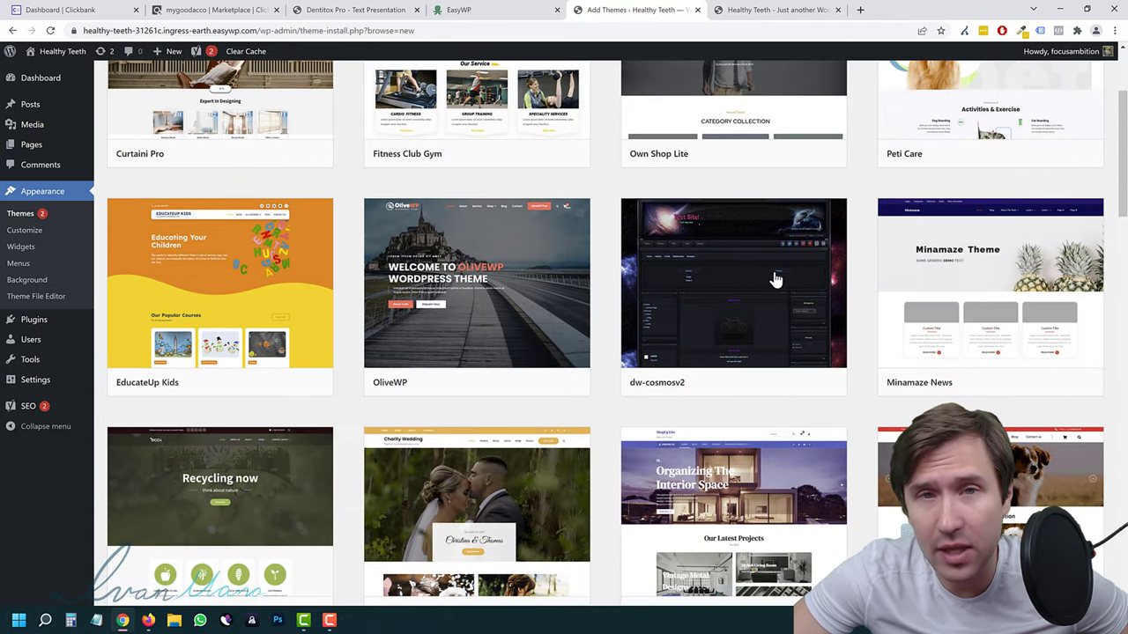
{"action": "scroll", "coordinate": [776, 280], "scroll_direction": "up", "scroll_amount": 2}
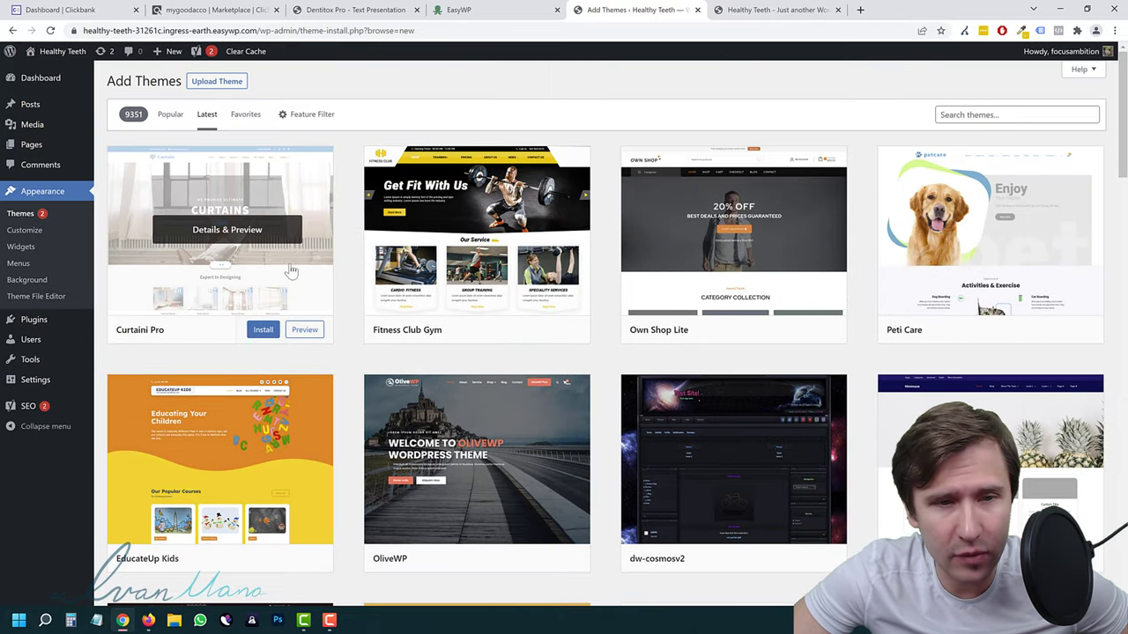
{"action": "left_click", "coordinate": [303, 330]}
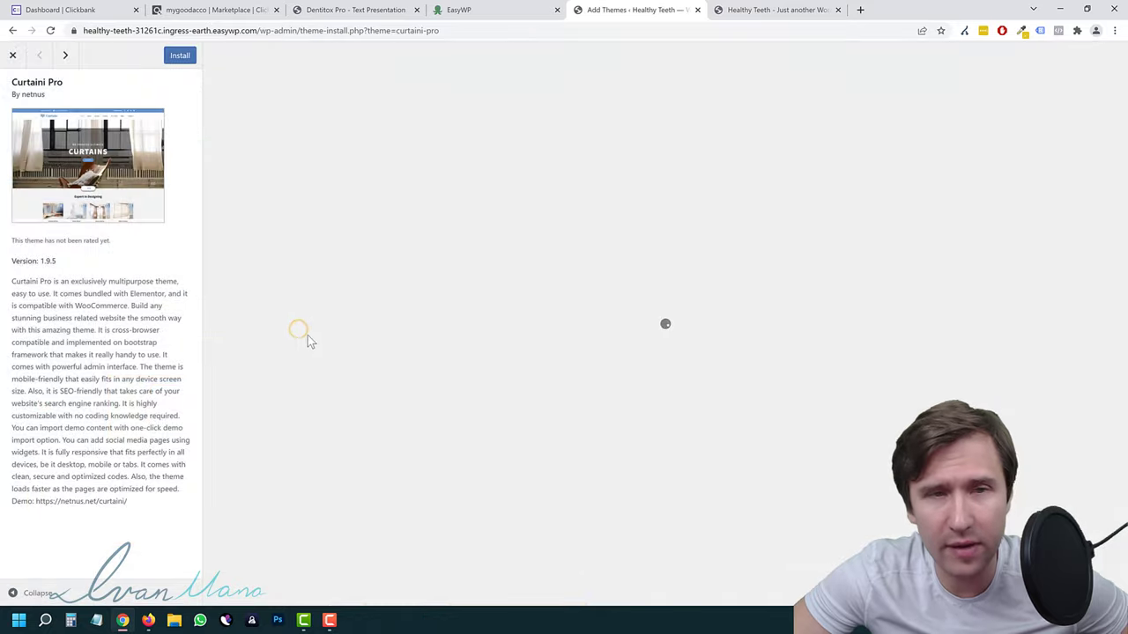
Look through the Curtaini Pro theme preview and return to the list of latest themes.
{"action": "scroll", "coordinate": [568, 341], "scroll_direction": "down", "scroll_amount": 2}
{"action": "scroll", "coordinate": [554, 335], "scroll_direction": "down", "scroll_amount": 5}
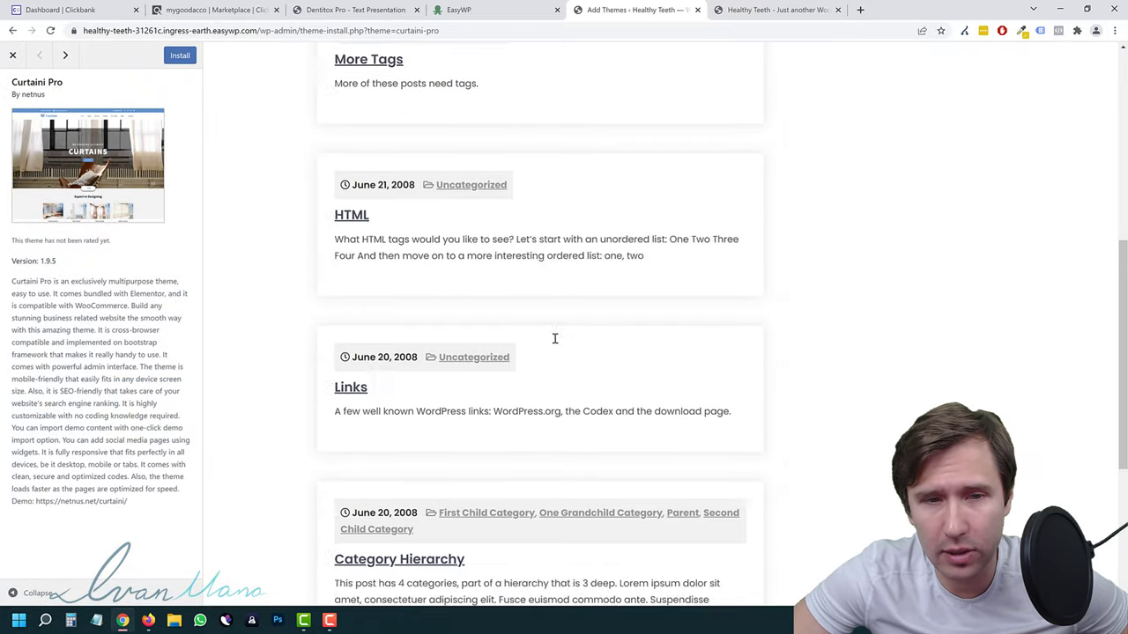
{"action": "scroll", "coordinate": [531, 352], "scroll_direction": "up", "scroll_amount": 6}
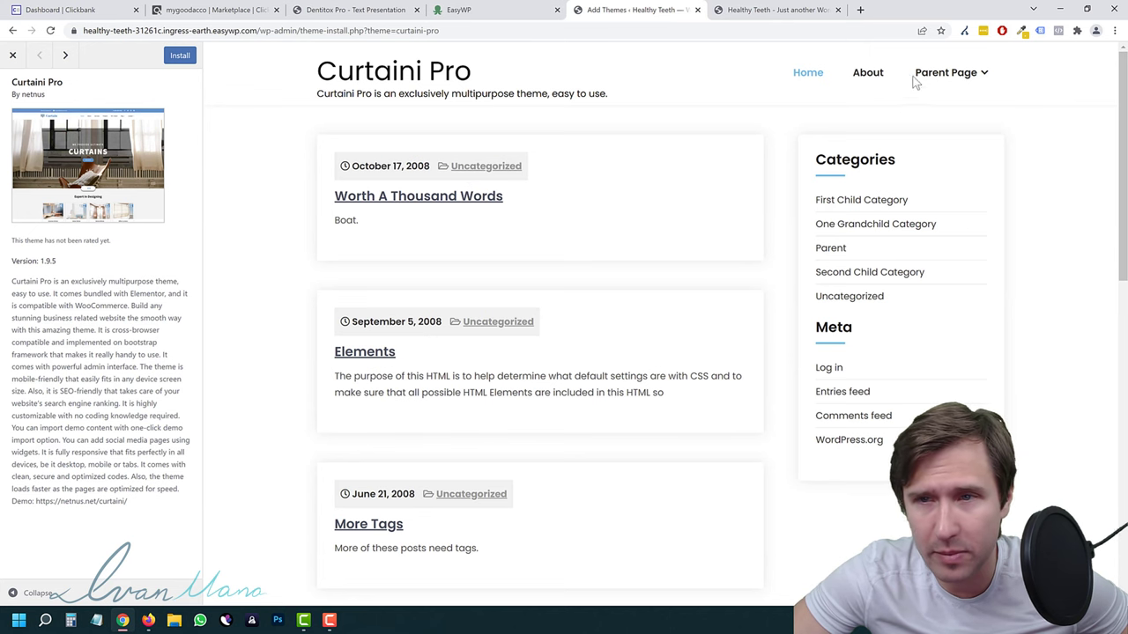
{"action": "left_click", "coordinate": [12, 55]}
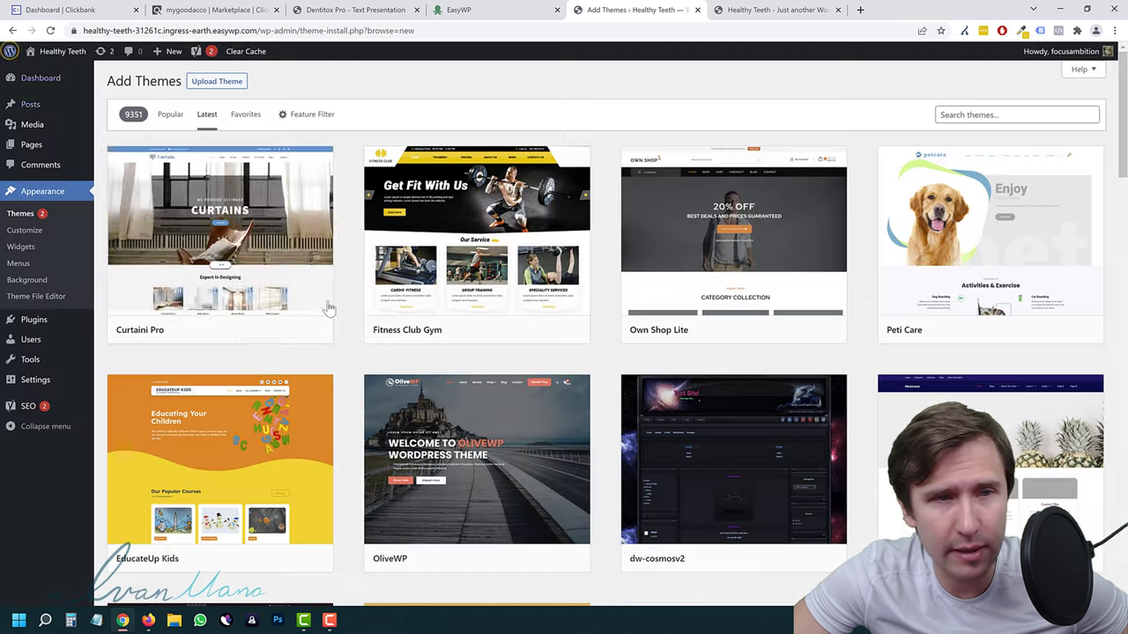
Browse more of the latest themes, and install and activate the Curtaini Pro theme.
{"action": "scroll", "coordinate": [840, 357], "scroll_direction": "down", "scroll_amount": 2}
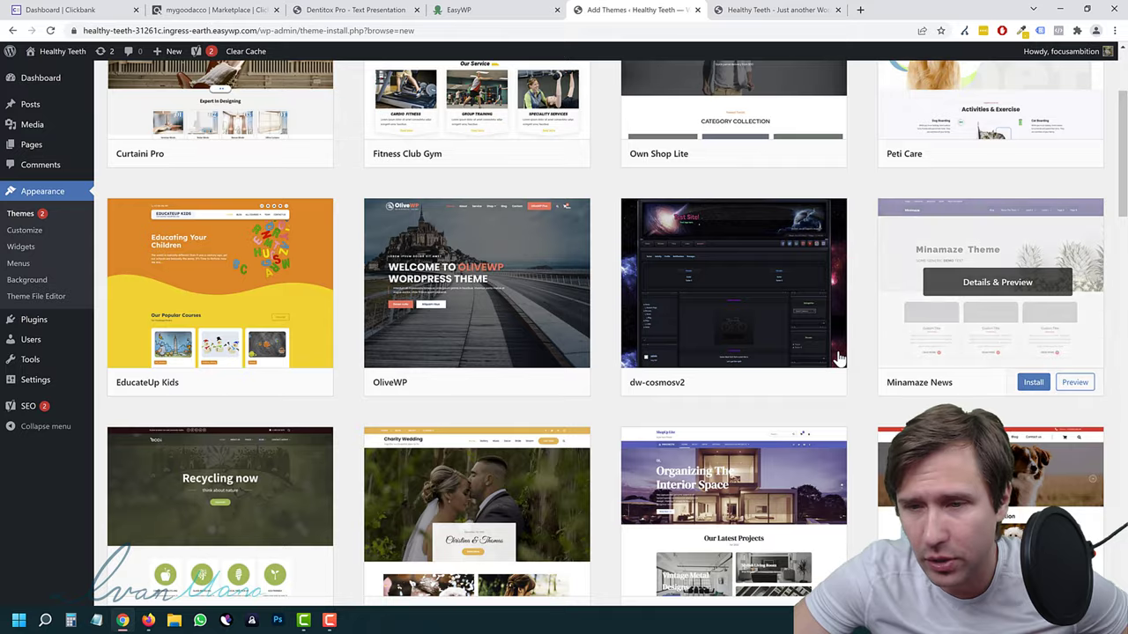
{"action": "scroll", "coordinate": [776, 352], "scroll_direction": "down", "scroll_amount": 3}
{"action": "scroll", "coordinate": [493, 352], "scroll_direction": "down", "scroll_amount": 6}
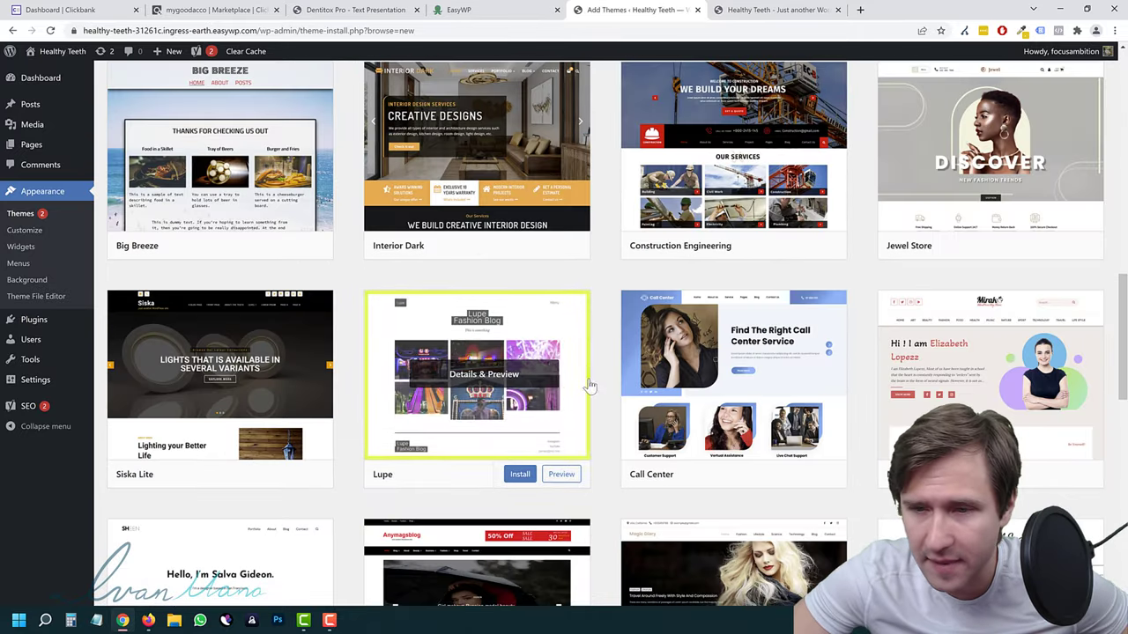
{"action": "scroll", "coordinate": [590, 385], "scroll_direction": "up", "scroll_amount": 10}
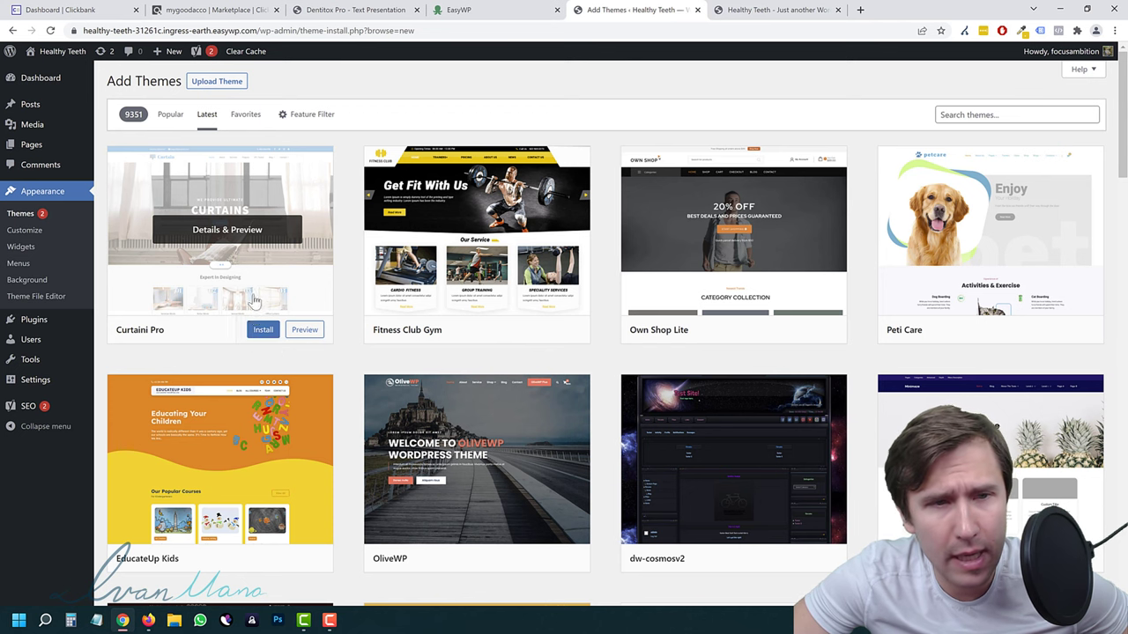
{"action": "left_click", "coordinate": [262, 332]}
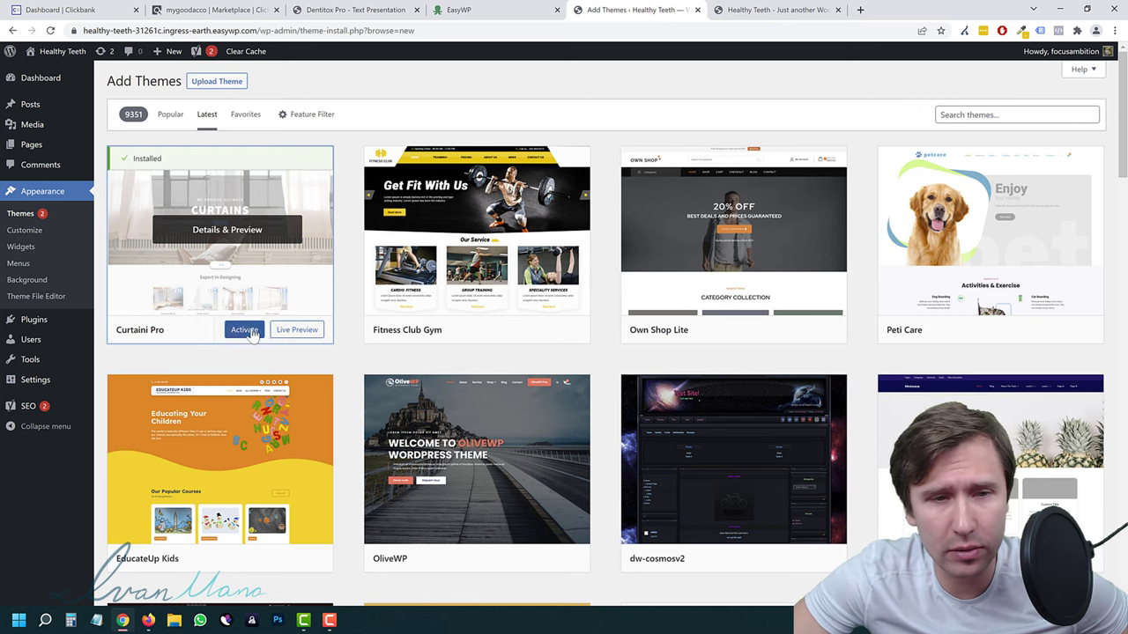
{"action": "left_click", "coordinate": [247, 331]}
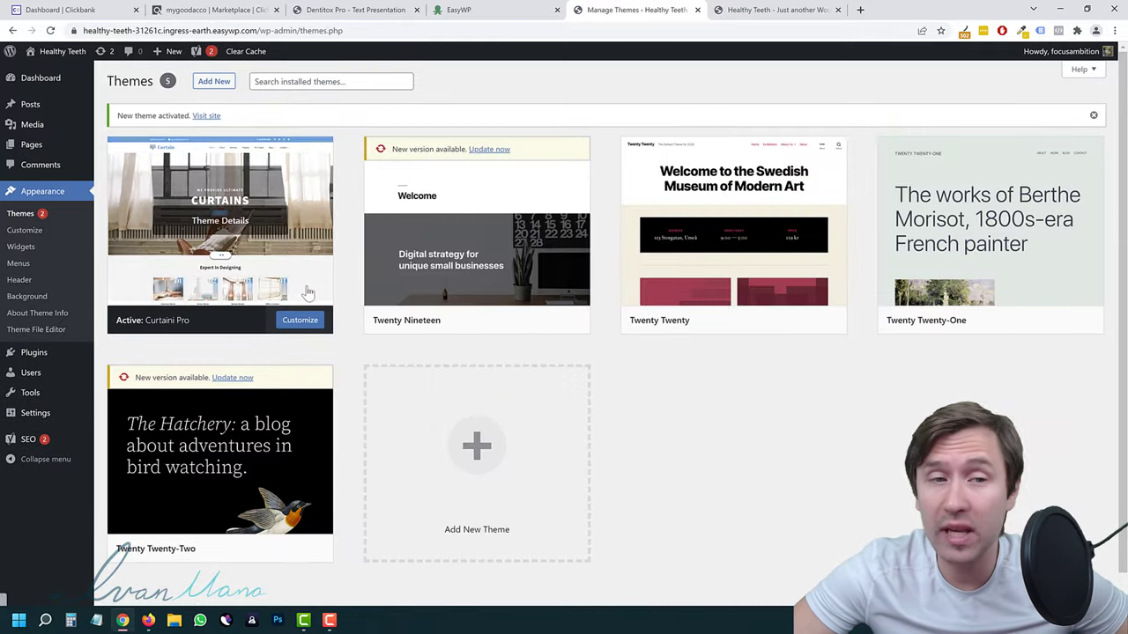
Reload the live Healthy Teeth site and look over its home page with the new theme.
{"action": "left_click", "coordinate": [744, 10]}
{"action": "left_click", "coordinate": [52, 30]}
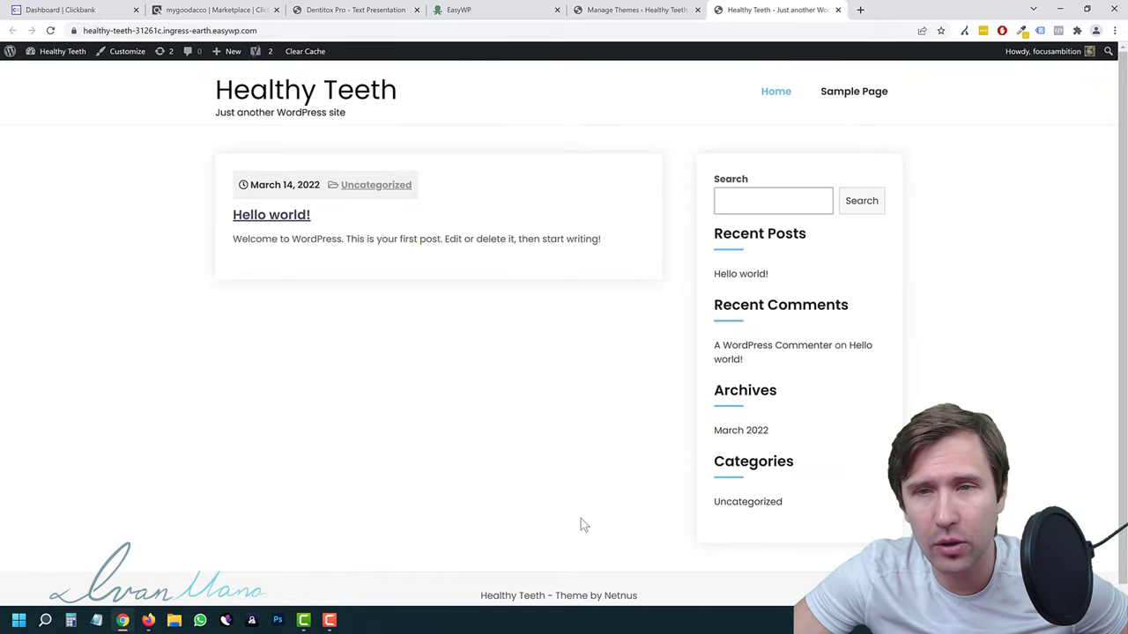
{"action": "scroll", "coordinate": [549, 396], "scroll_direction": "down", "scroll_amount": 1}
{"action": "scroll", "coordinate": [564, 395], "scroll_direction": "up", "scroll_amount": 1}
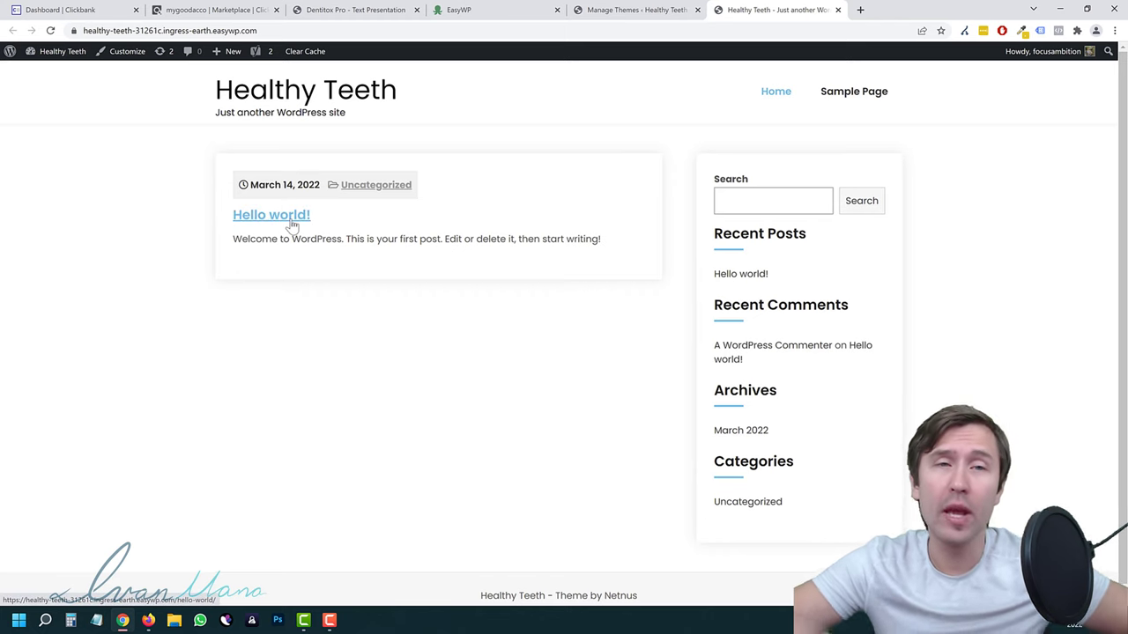
Review the headline and introduction on the Dentitox Pro text presentation page, and return to the live Healthy Teeth site.
{"action": "key", "text": "ctrl+3"}
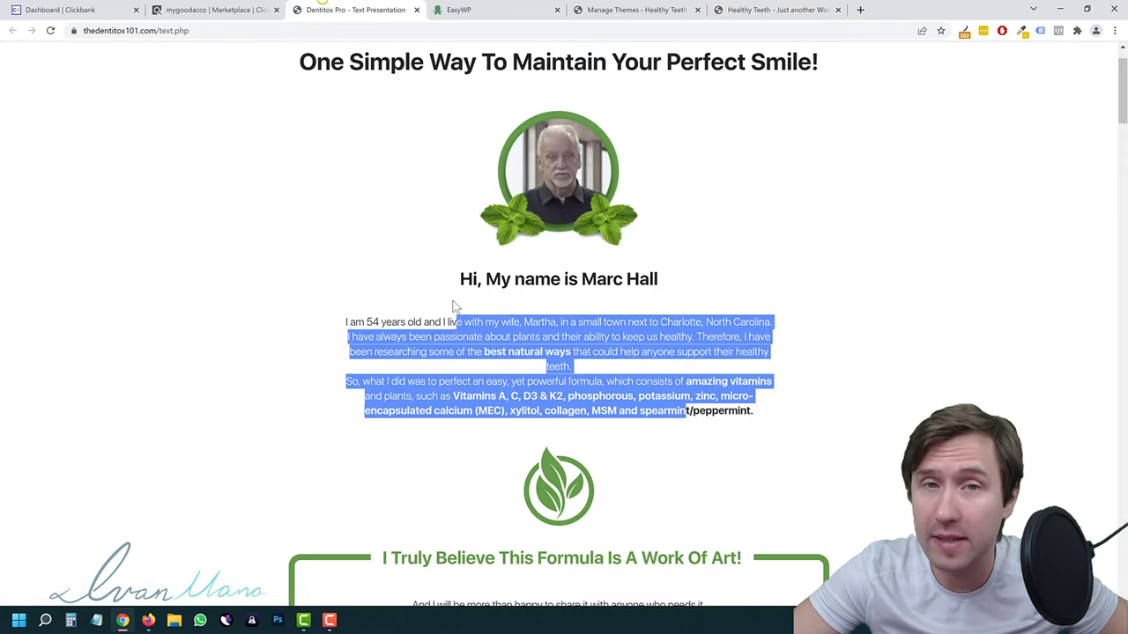
{"action": "left_click", "coordinate": [471, 272]}
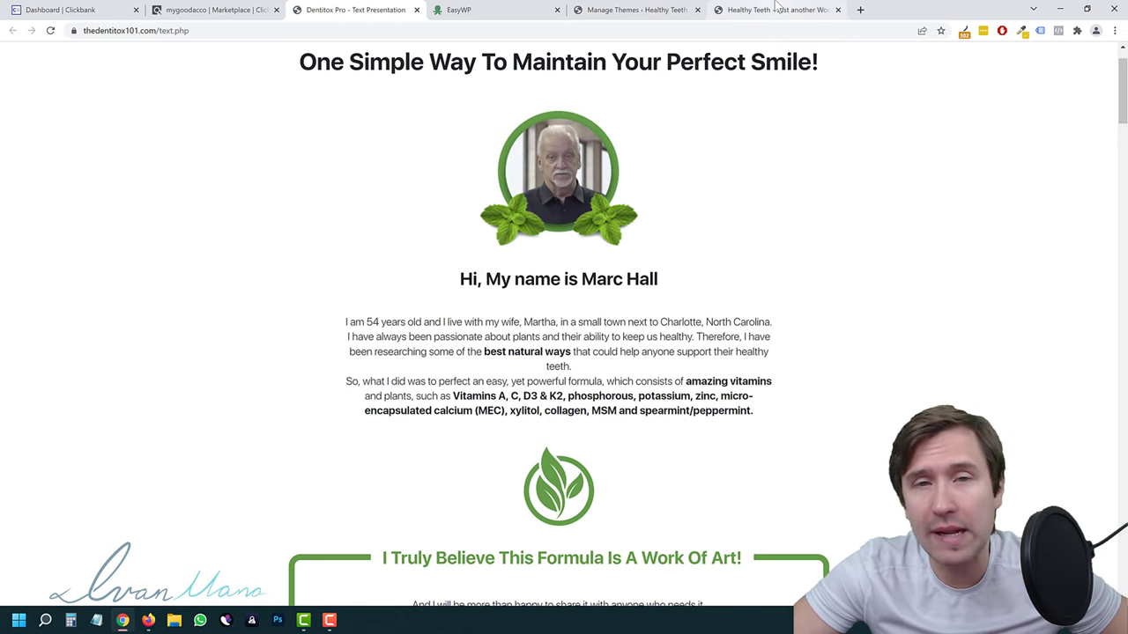
{"action": "left_click_drag", "start_coordinate": [341, 59], "coordinate": [818, 63]}
{"action": "left_click", "coordinate": [682, 196]}
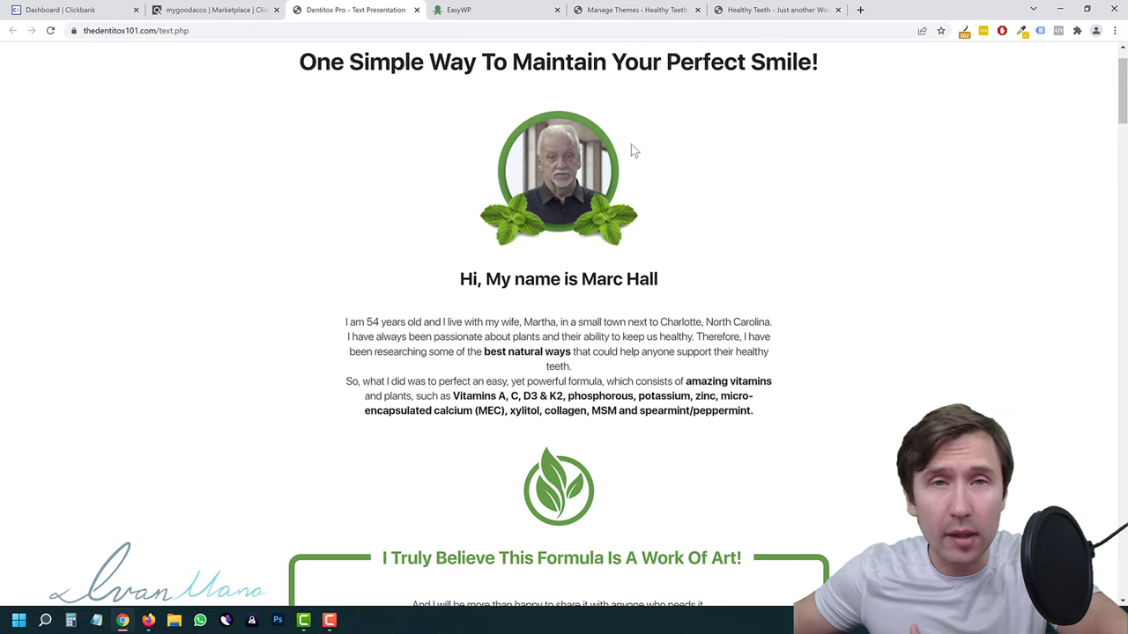
{"action": "left_click_drag", "start_coordinate": [324, 66], "coordinate": [811, 111]}
{"action": "left_click", "coordinate": [599, 318]}
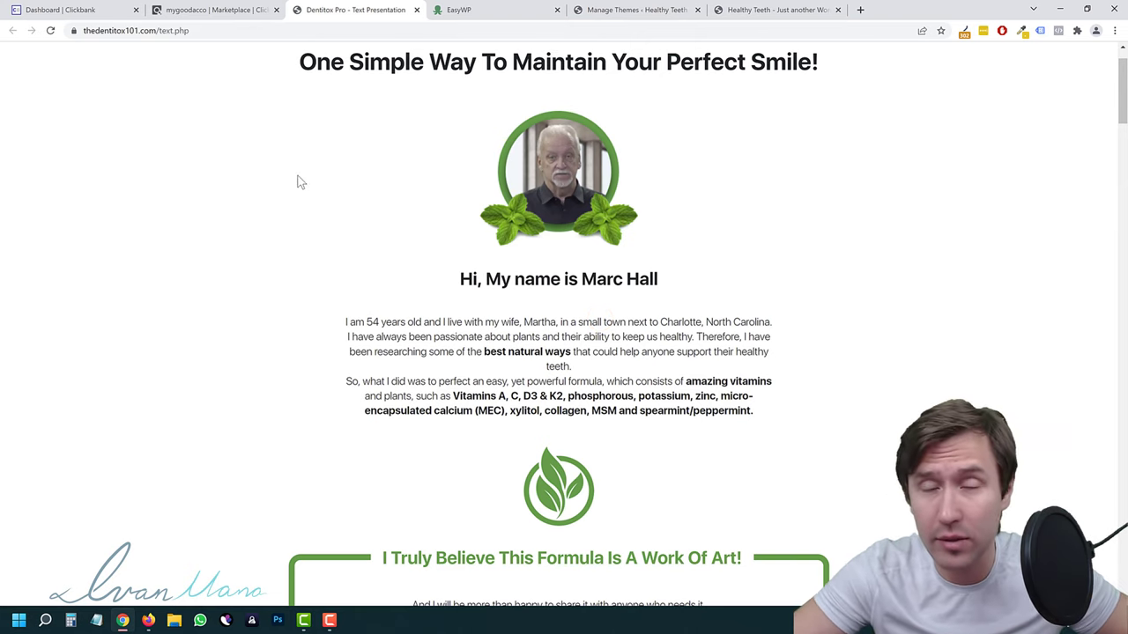
{"action": "left_click", "coordinate": [771, 10]}
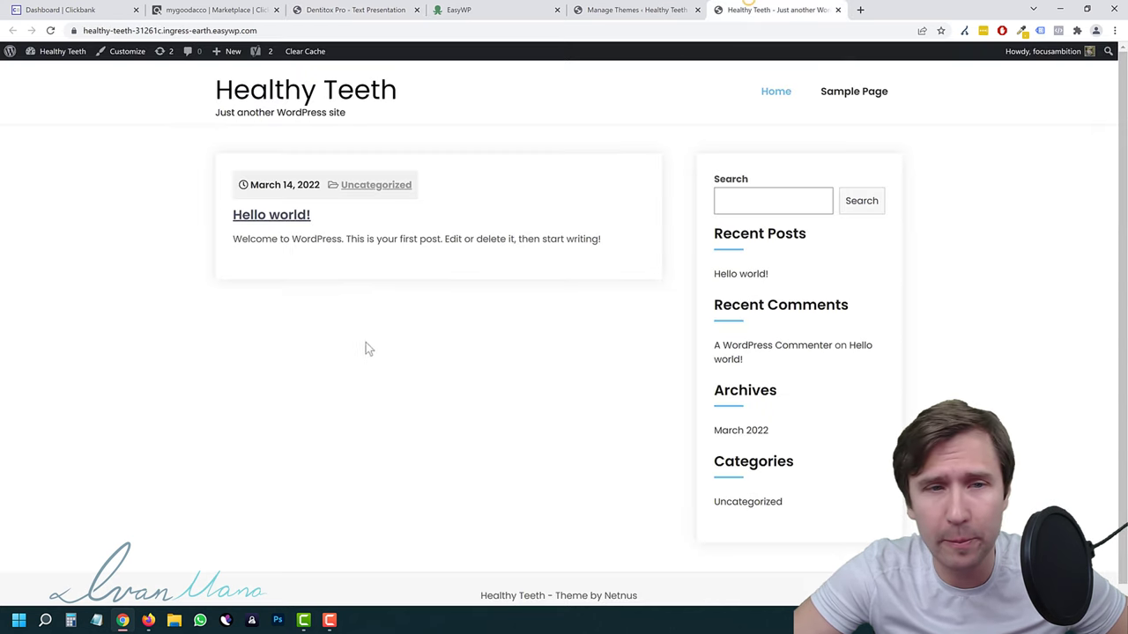
Open the Header Image settings in the Curtaini Pro theme customizer and start adding a new header image.
{"action": "left_click", "coordinate": [631, 7]}
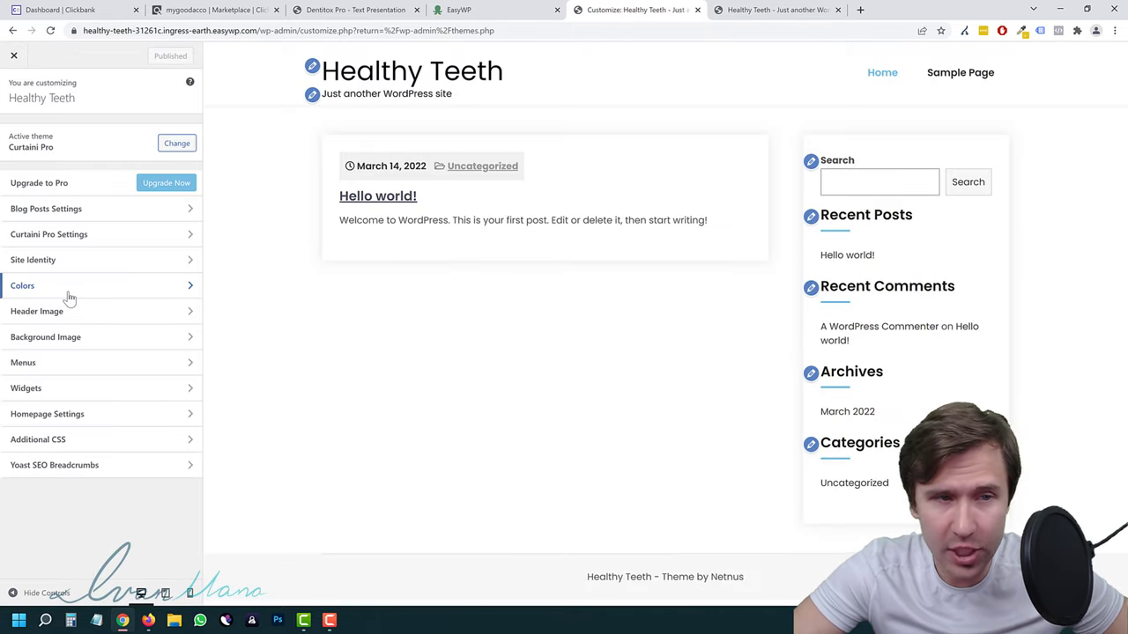
{"action": "left_click", "coordinate": [92, 313]}
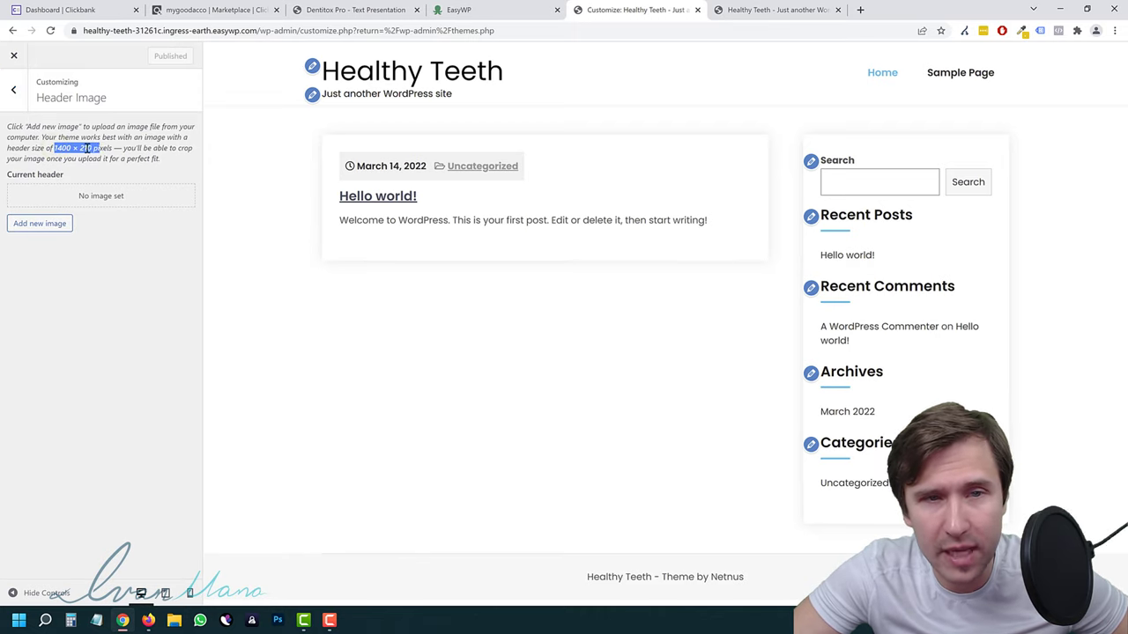
{"action": "left_click", "coordinate": [40, 224]}
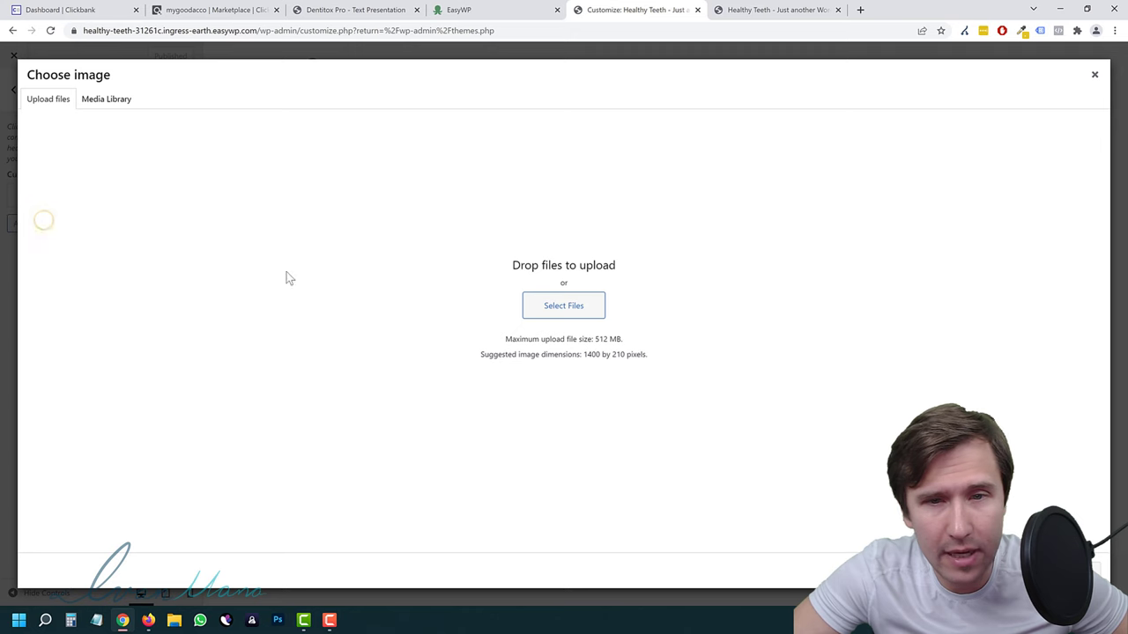
Open Pixabay in a new browser tab, search for "good teeth" and look through the free images.
{"action": "left_click", "coordinate": [861, 10]}
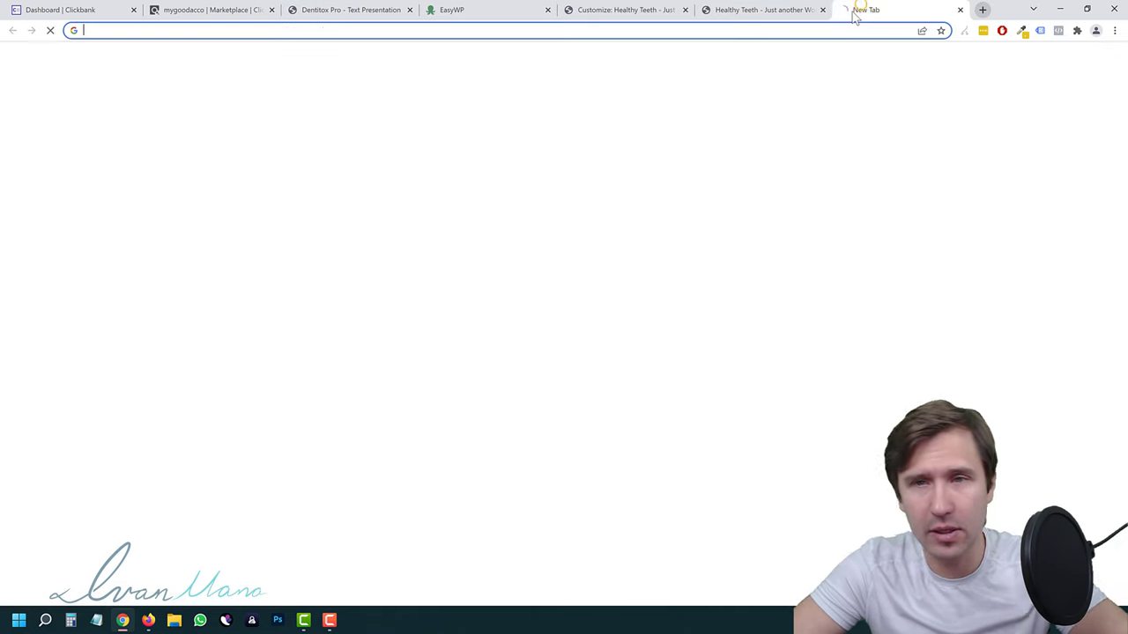
{"action": "type", "text": "pixab"}
{"action": "key", "text": "Return"}
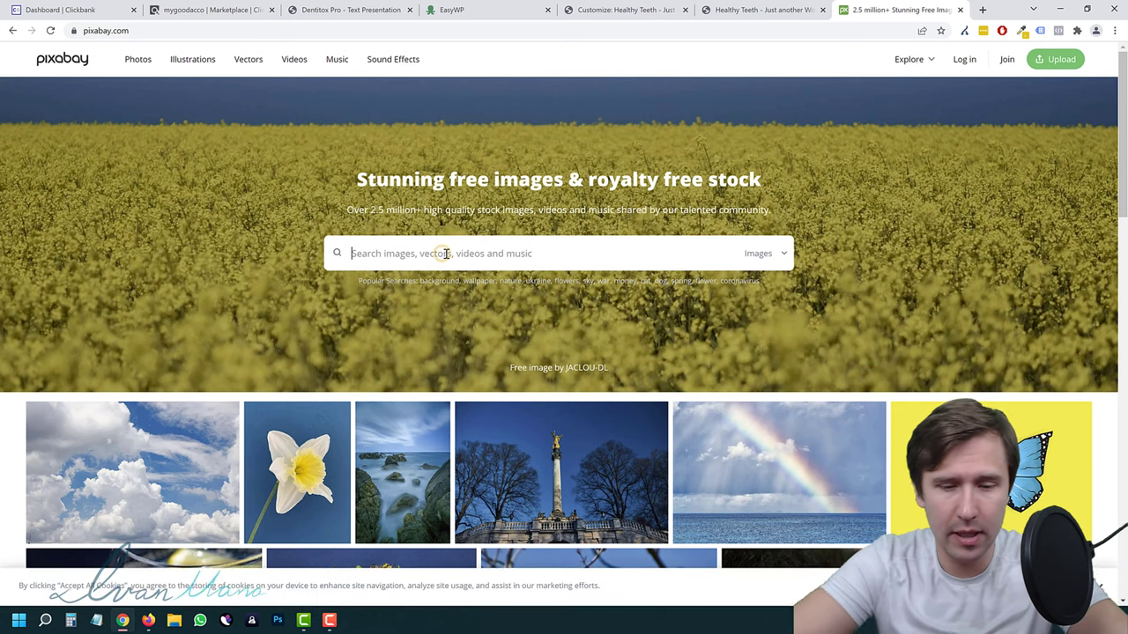
{"action": "type", "text": "good teeth"}
{"action": "key", "text": "Return"}
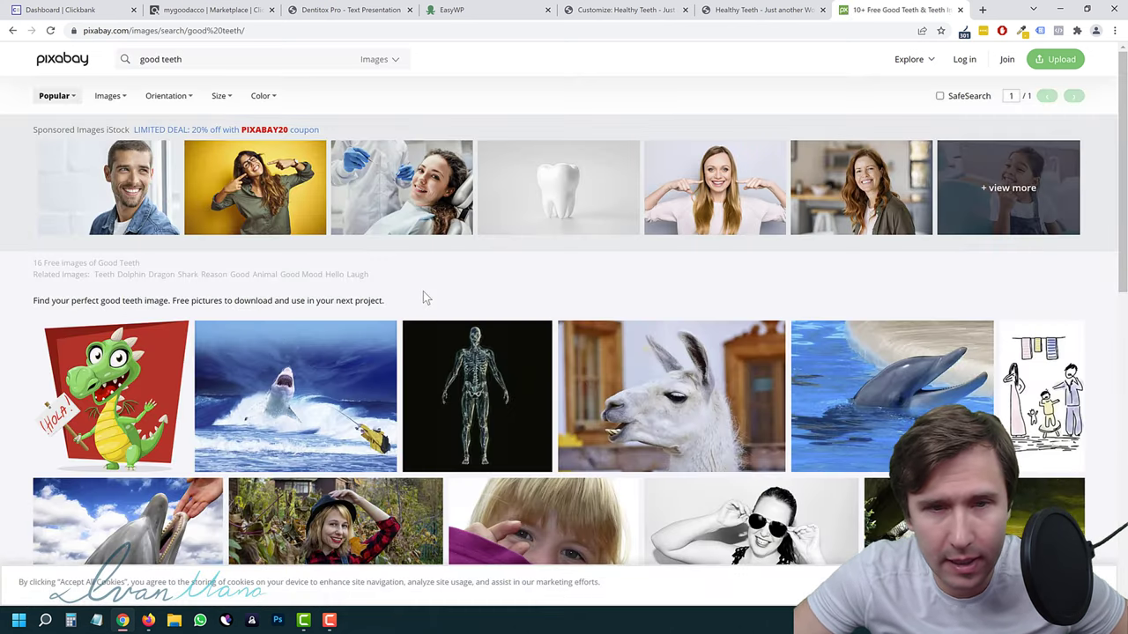
{"action": "scroll", "coordinate": [422, 287], "scroll_direction": "down", "scroll_amount": 2}
{"action": "scroll", "coordinate": [421, 293], "scroll_direction": "down", "scroll_amount": 1}
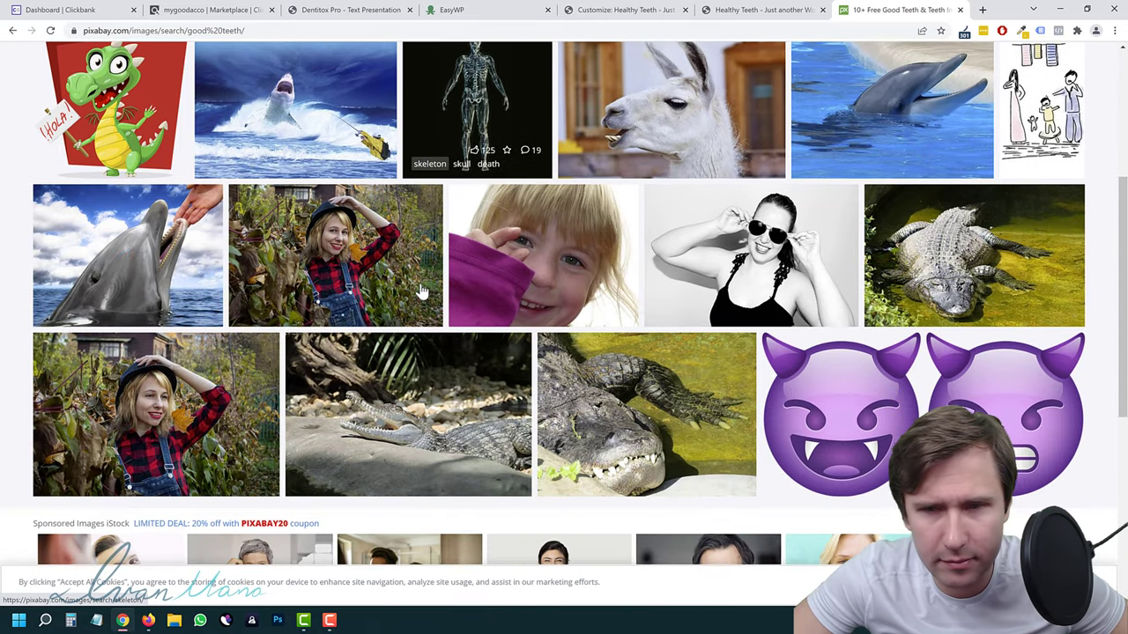
{"action": "scroll", "coordinate": [407, 293], "scroll_direction": "down", "scroll_amount": 3}
{"action": "scroll", "coordinate": [407, 293], "scroll_direction": "up", "scroll_amount": 6}
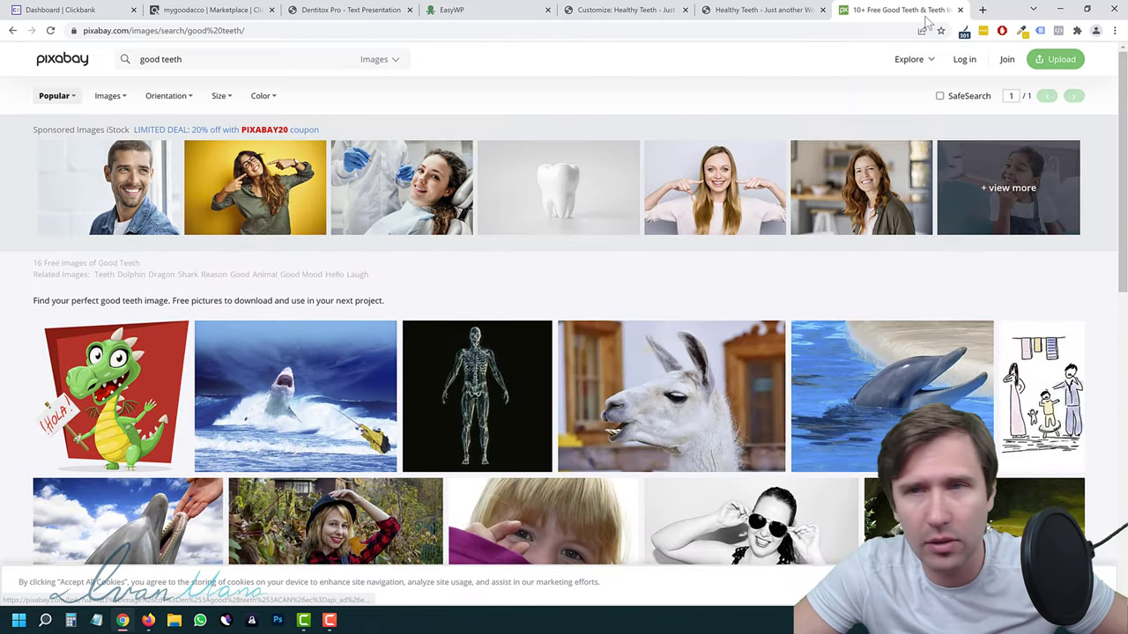
Open pexels.com in another new browser tab and search its stock photos for "good teeth".
{"action": "left_click", "coordinate": [982, 9]}
{"action": "type", "text": "pexel"}
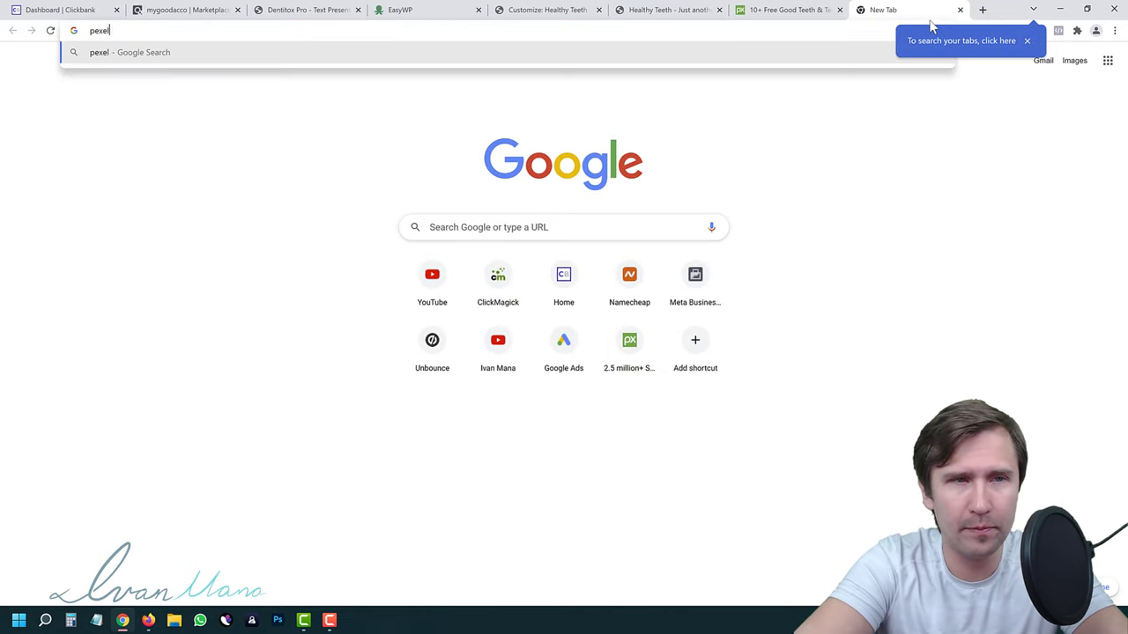
{"action": "type", "text": "s.com"}
{"action": "key", "text": "Return"}
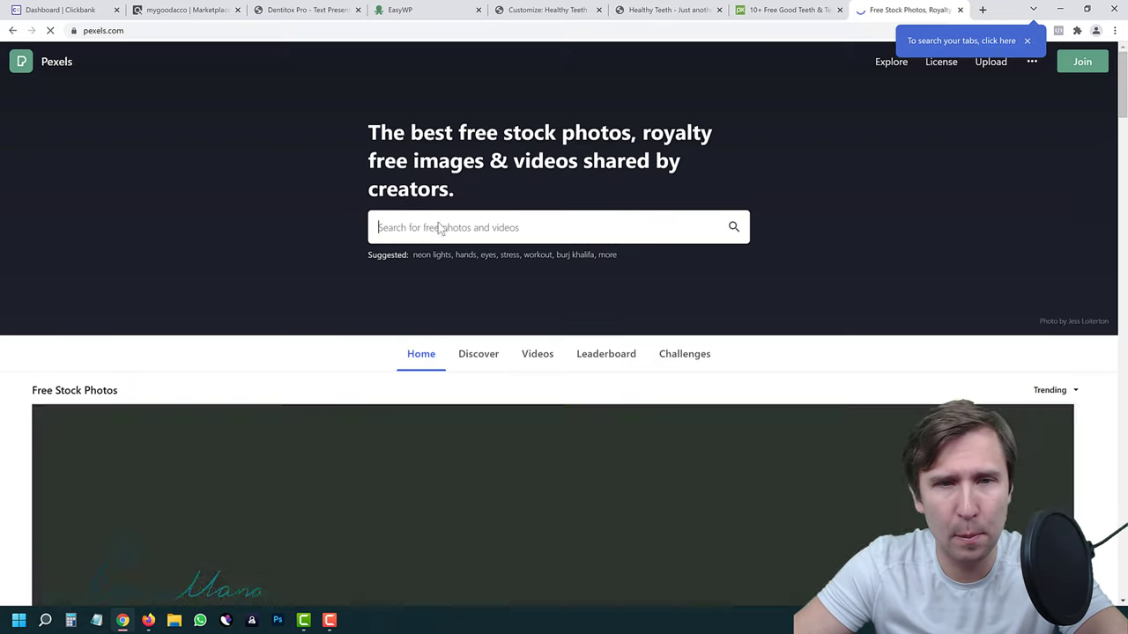
{"action": "type", "text": "good teet"}
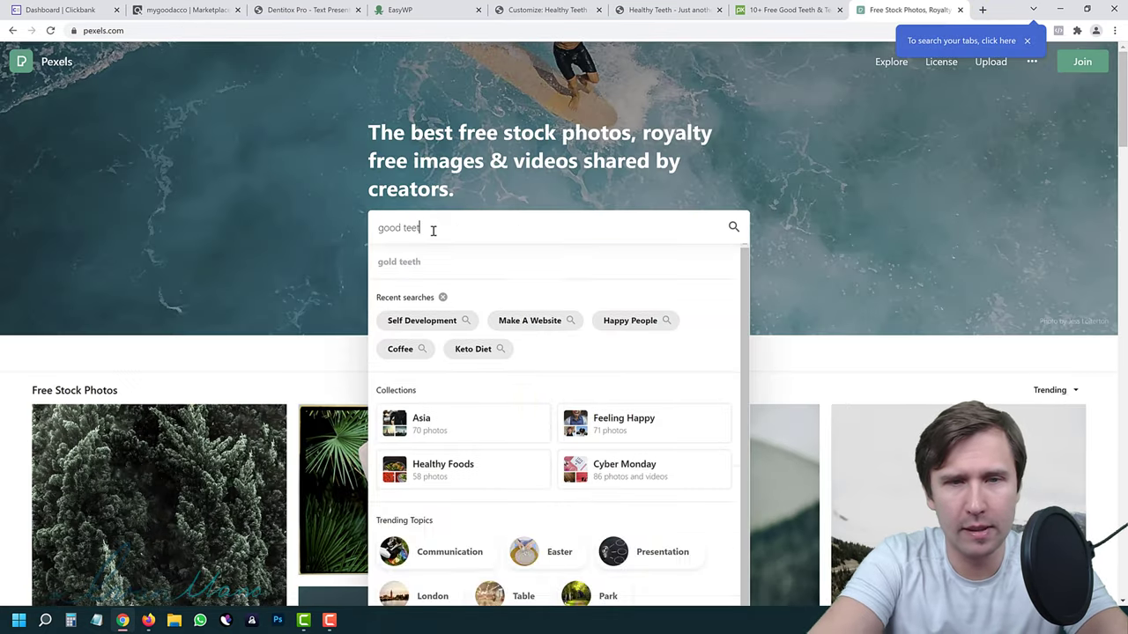
{"action": "type", "text": "h"}
{"action": "key", "text": "Return"}
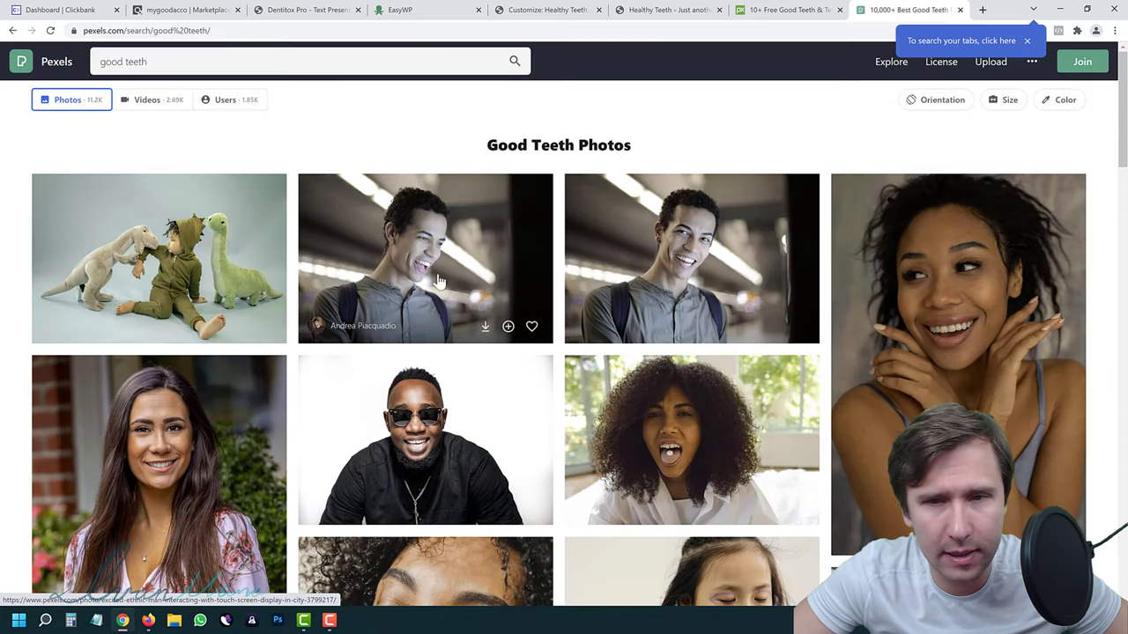
Examine the Pexels "good teeth" photos for a picture suitable as the website's header image.
{"action": "scroll", "coordinate": [634, 287], "scroll_direction": "down", "scroll_amount": 2}
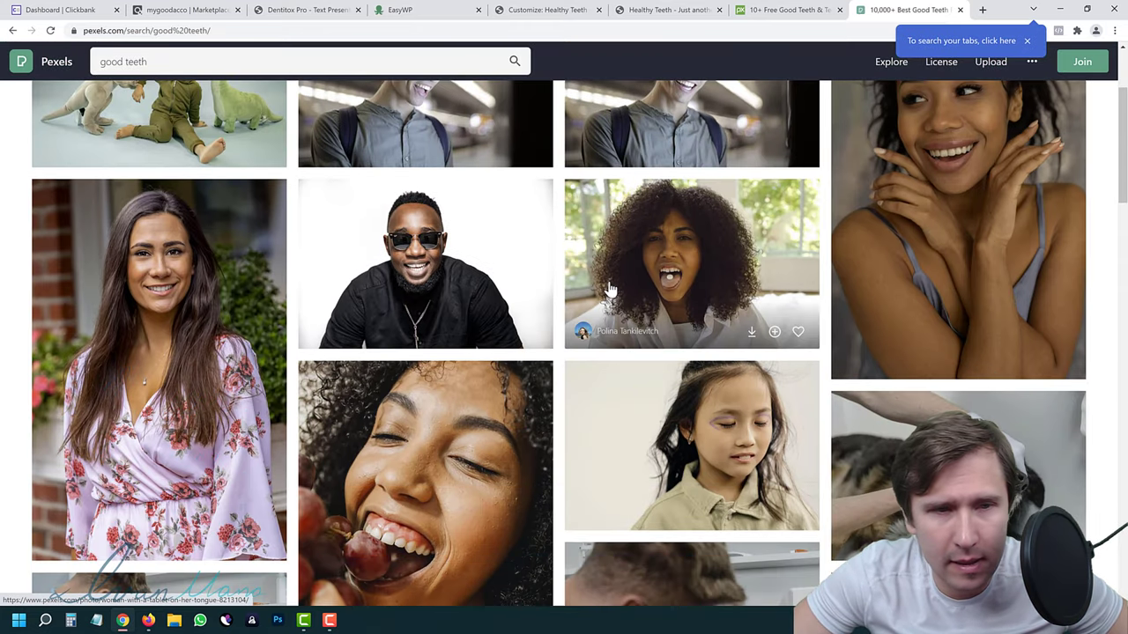
{"action": "scroll", "coordinate": [609, 289], "scroll_direction": "down", "scroll_amount": 5}
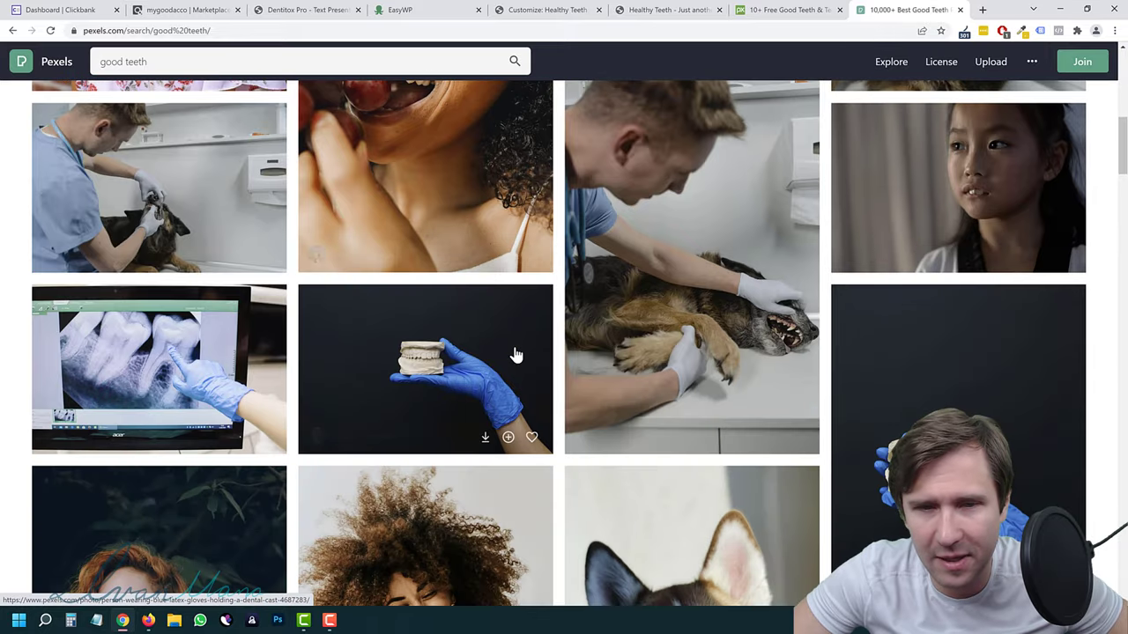
{"action": "scroll", "coordinate": [517, 355], "scroll_direction": "down", "scroll_amount": 8}
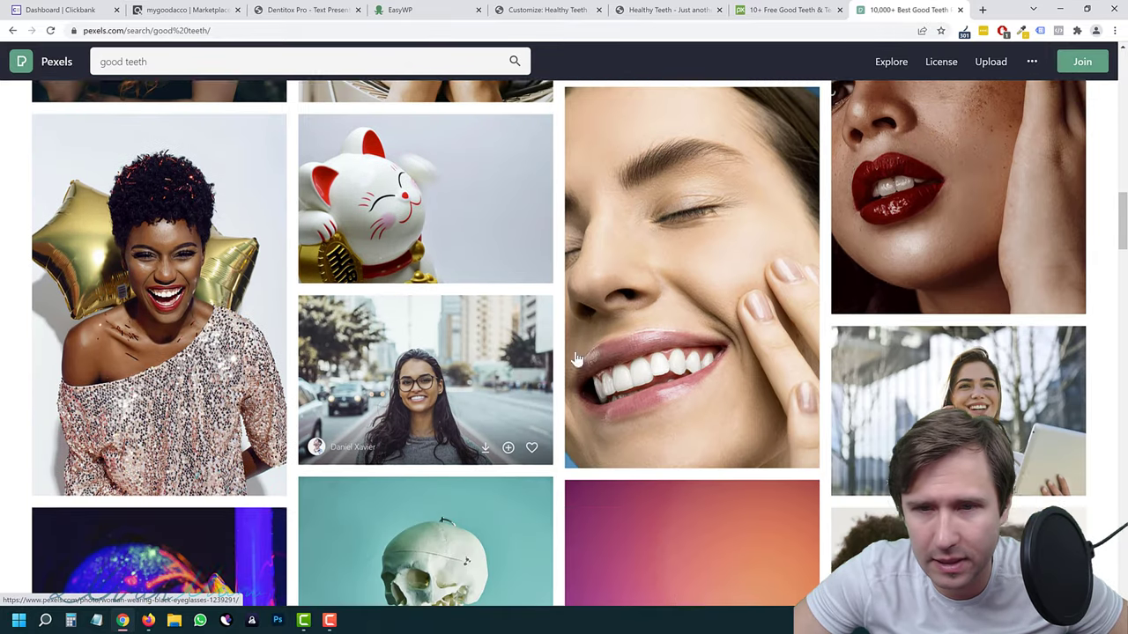
{"action": "scroll", "coordinate": [643, 451], "scroll_direction": "up", "scroll_amount": 1}
{"action": "scroll", "coordinate": [668, 410], "scroll_direction": "down", "scroll_amount": 2}
{"action": "scroll", "coordinate": [665, 410], "scroll_direction": "down", "scroll_amount": 6}
{"action": "scroll", "coordinate": [662, 410], "scroll_direction": "down", "scroll_amount": 2}
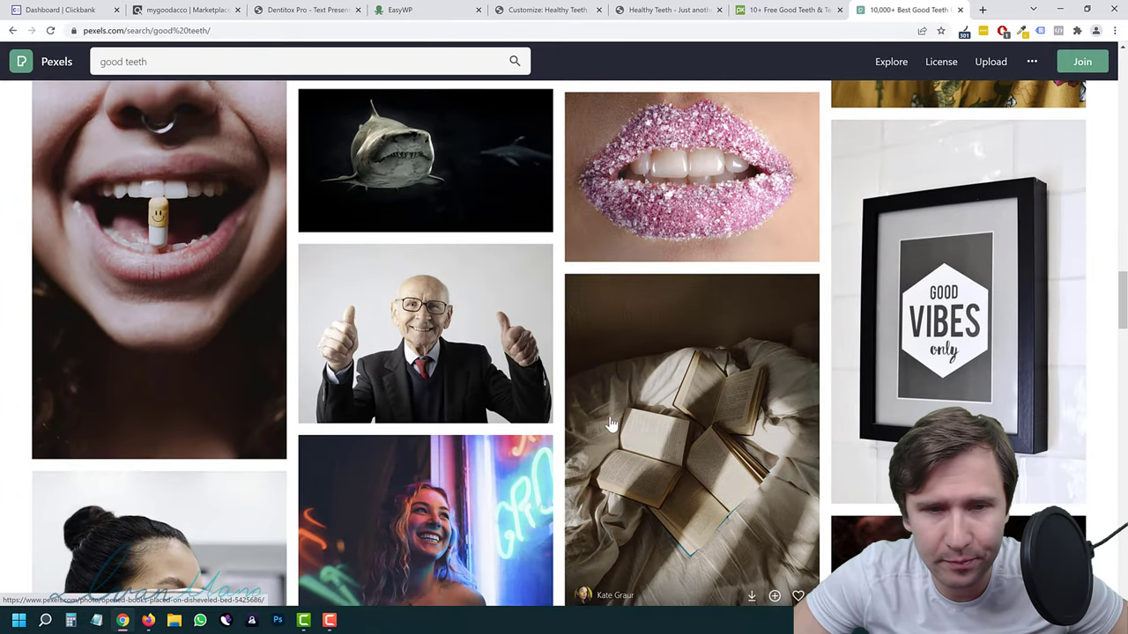
{"action": "scroll", "coordinate": [445, 379], "scroll_direction": "down", "scroll_amount": 6}
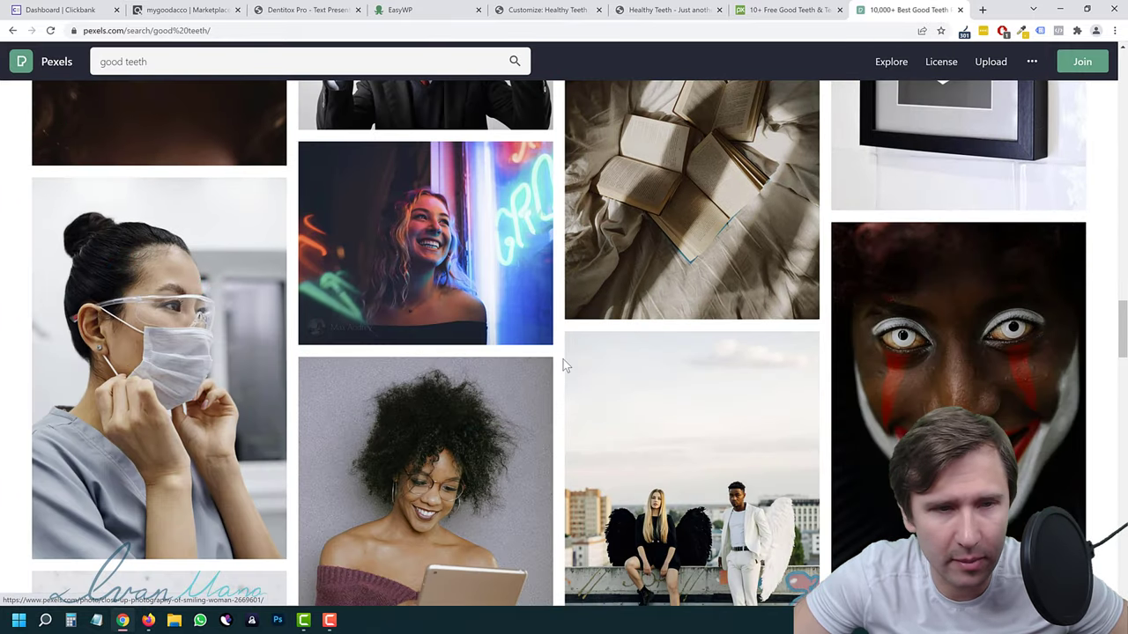
{"action": "scroll", "coordinate": [531, 366], "scroll_direction": "up", "scroll_amount": 3}
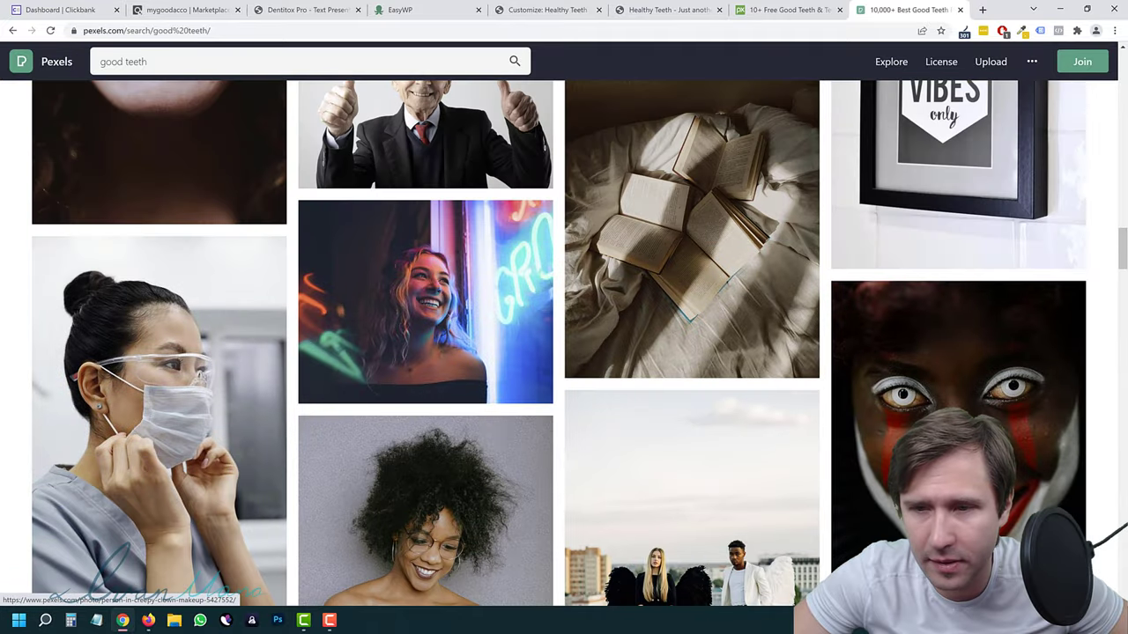
{"action": "scroll", "coordinate": [693, 390], "scroll_direction": "down", "scroll_amount": 7}
{"action": "scroll", "coordinate": [705, 387], "scroll_direction": "up", "scroll_amount": 4}
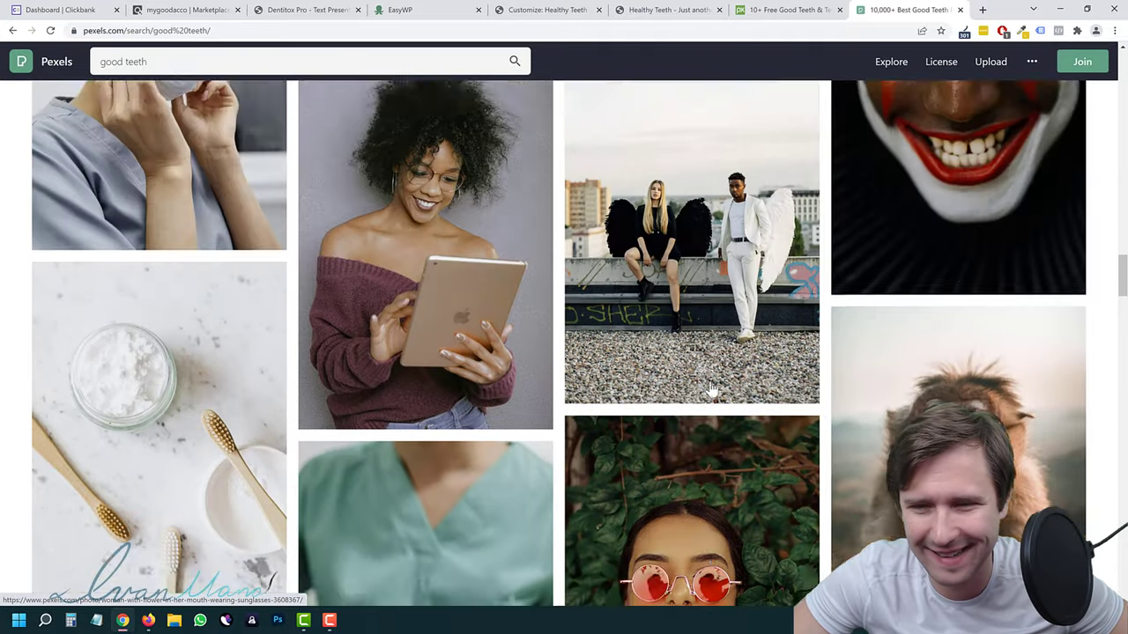
{"action": "scroll", "coordinate": [948, 329], "scroll_direction": "up", "scroll_amount": 20}
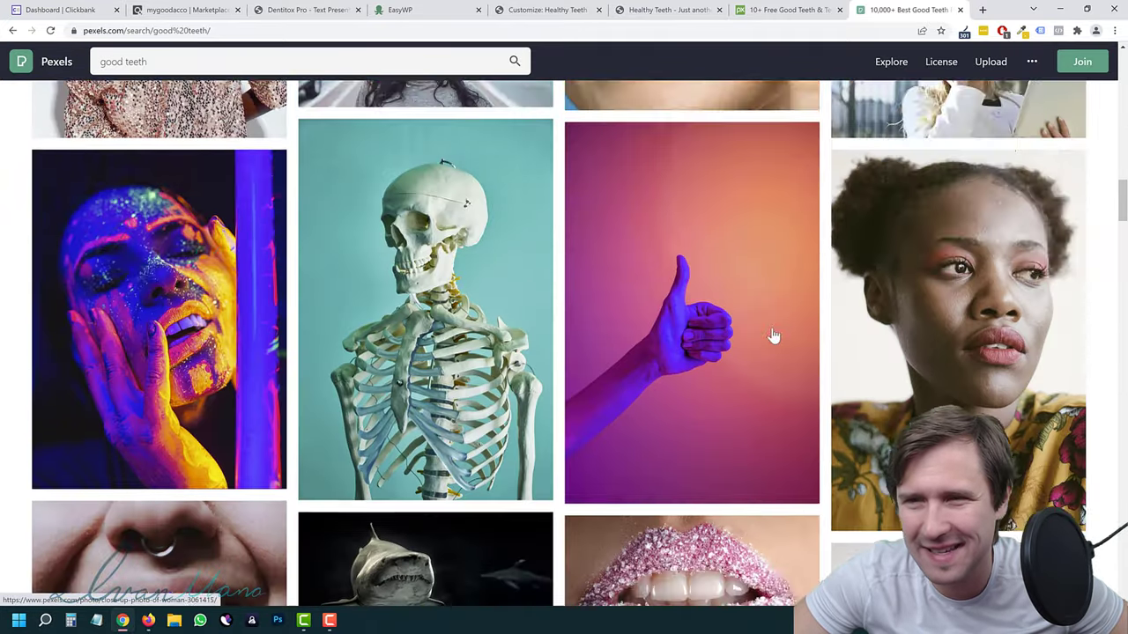
Download the Pexels photo of the smiling man in a grey shirt in the Large size (1920 x 1280).
{"action": "scroll", "coordinate": [728, 326], "scroll_direction": "up", "scroll_amount": 5}
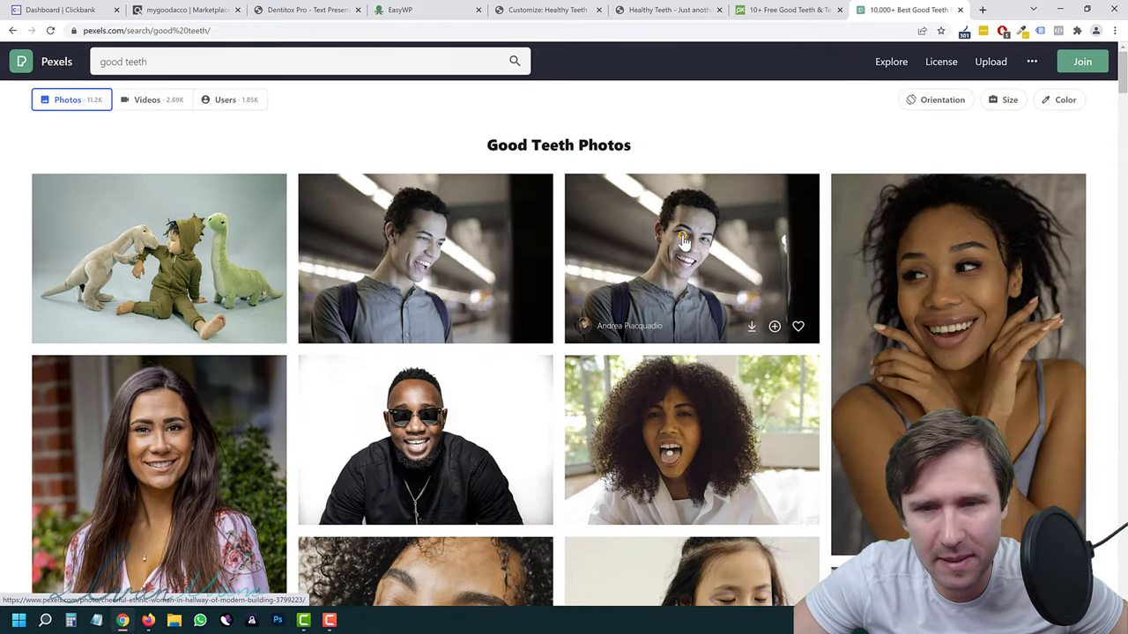
{"action": "left_click", "coordinate": [684, 243]}
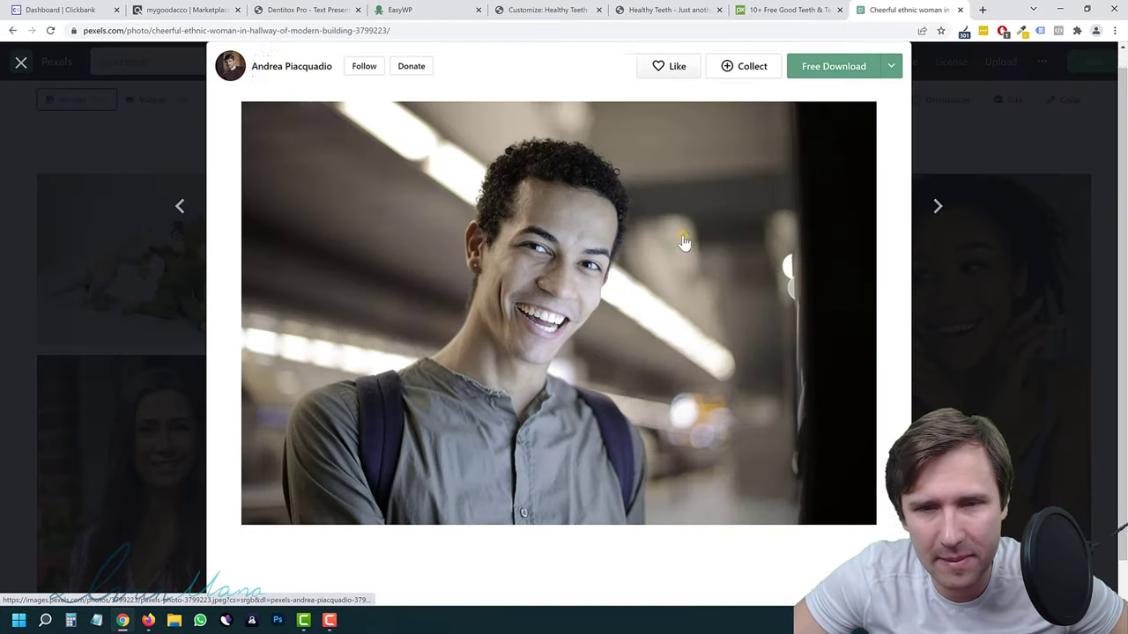
{"action": "left_click", "coordinate": [892, 67]}
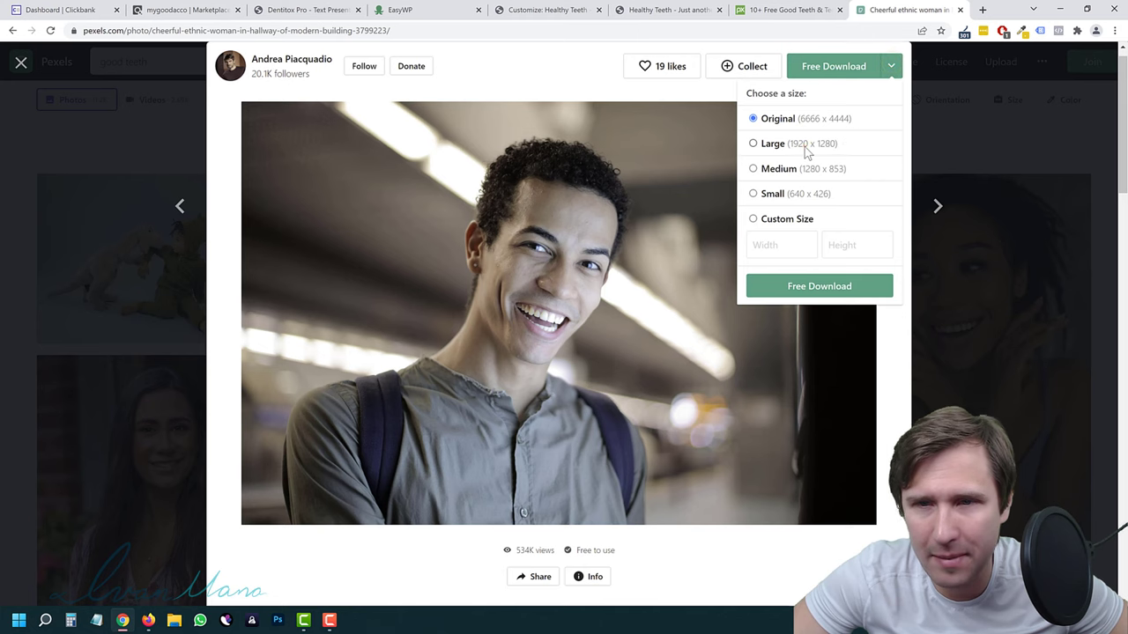
{"action": "left_click", "coordinate": [804, 146]}
{"action": "left_click", "coordinate": [777, 287]}
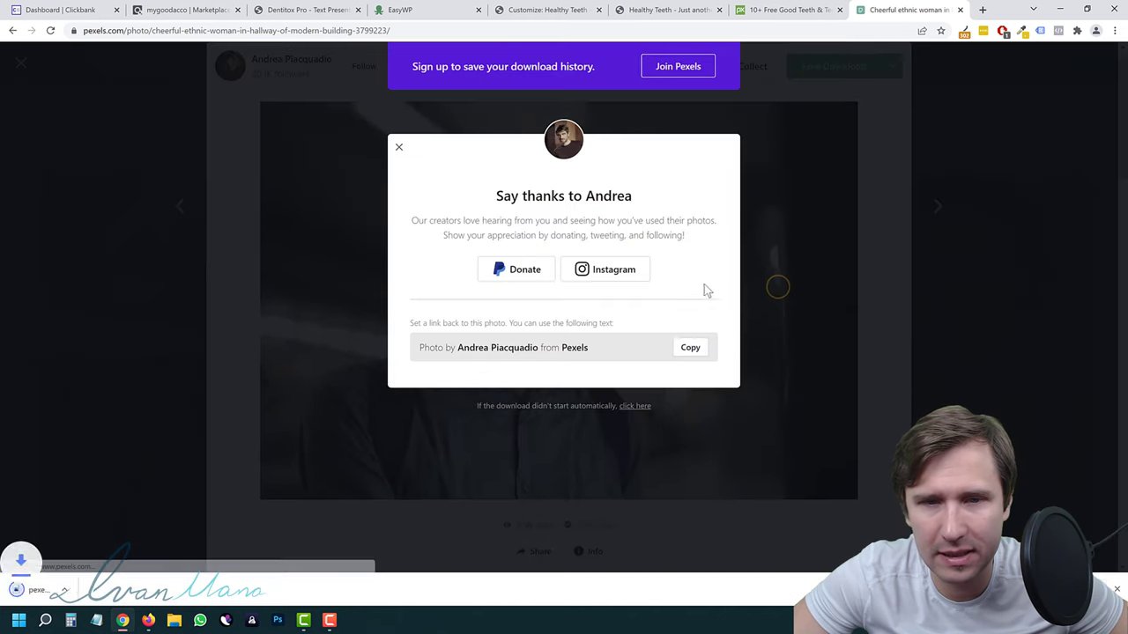
Close the Pexels and Pixabay tabs and upload the downloaded Pexels photo as the header image in the customizer.
{"action": "left_click", "coordinate": [961, 11]}
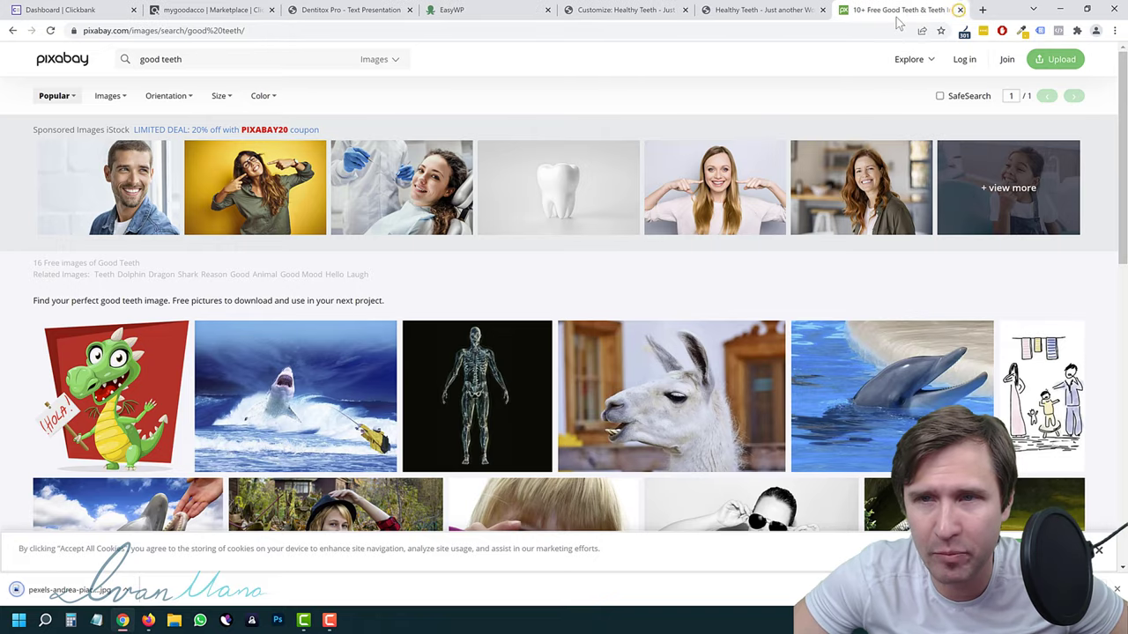
{"action": "left_click", "coordinate": [961, 10]}
{"action": "left_click", "coordinate": [632, 10]}
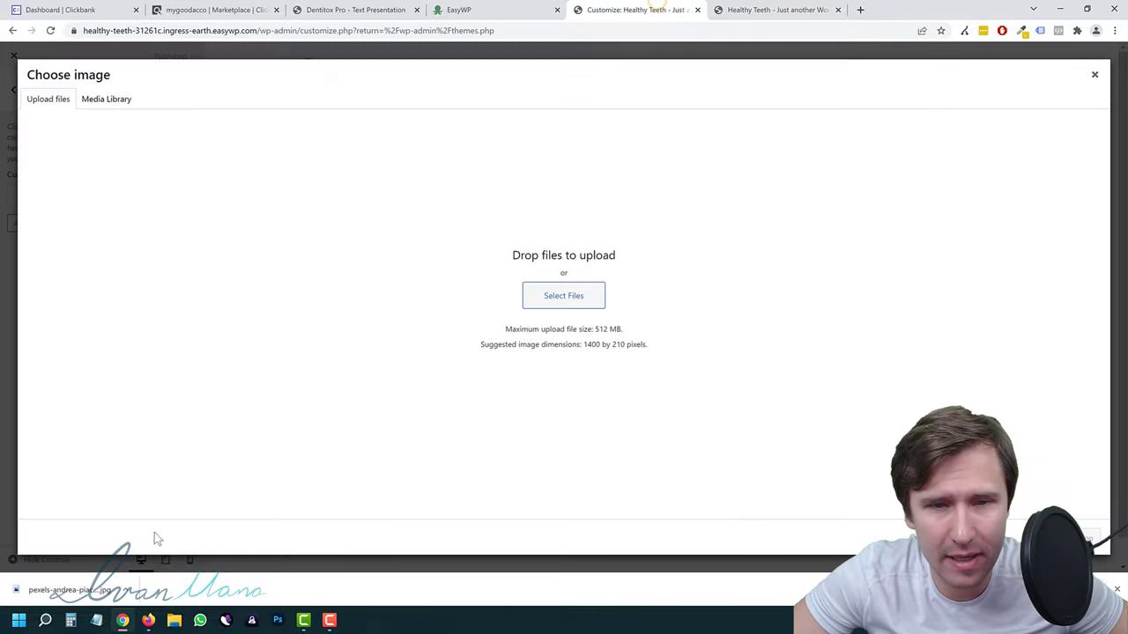
{"action": "left_click_drag", "start_coordinate": [69, 591], "coordinate": [523, 312]}
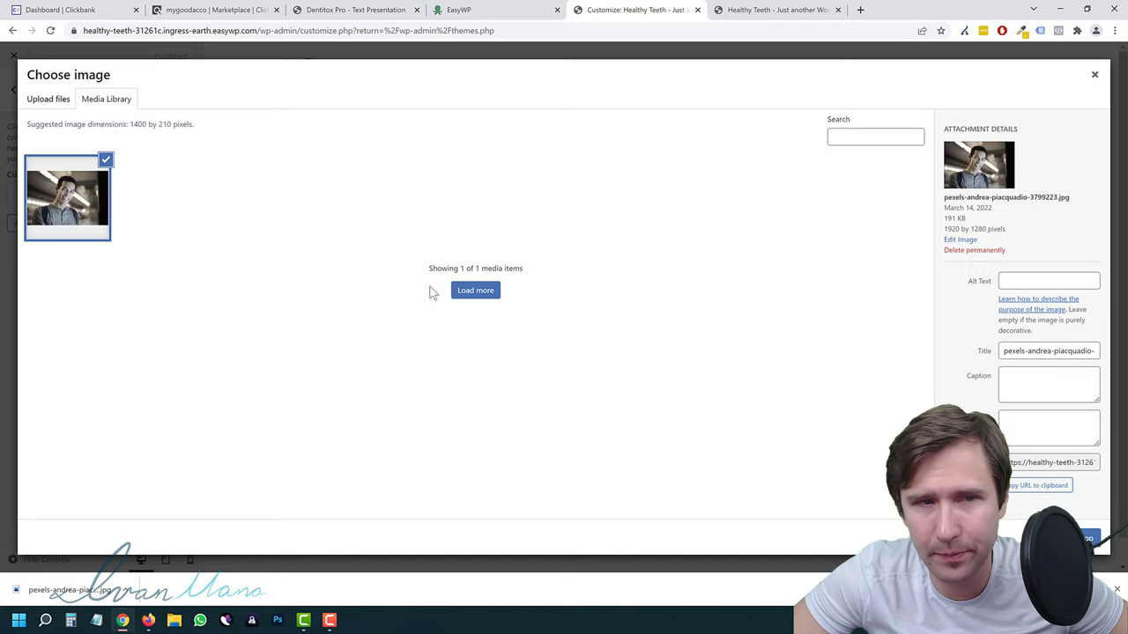
Crop the header image to the full-width strip showing the man's eyes and smile, and publish the change.
{"action": "left_click", "coordinate": [1086, 538]}
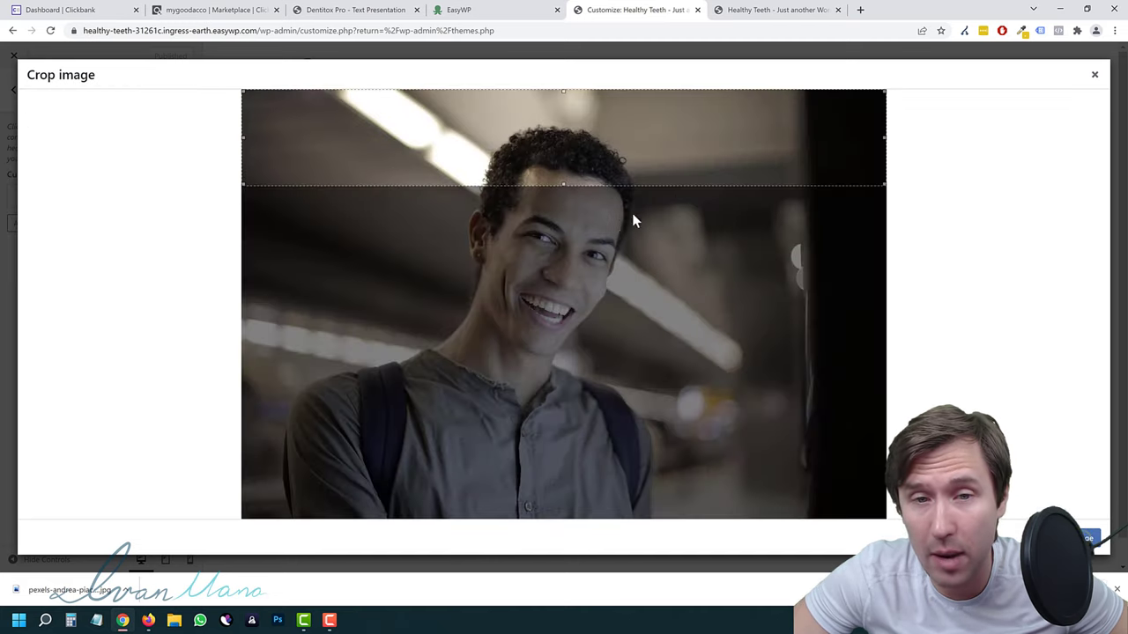
{"action": "left_click_drag", "start_coordinate": [635, 138], "coordinate": [617, 284]}
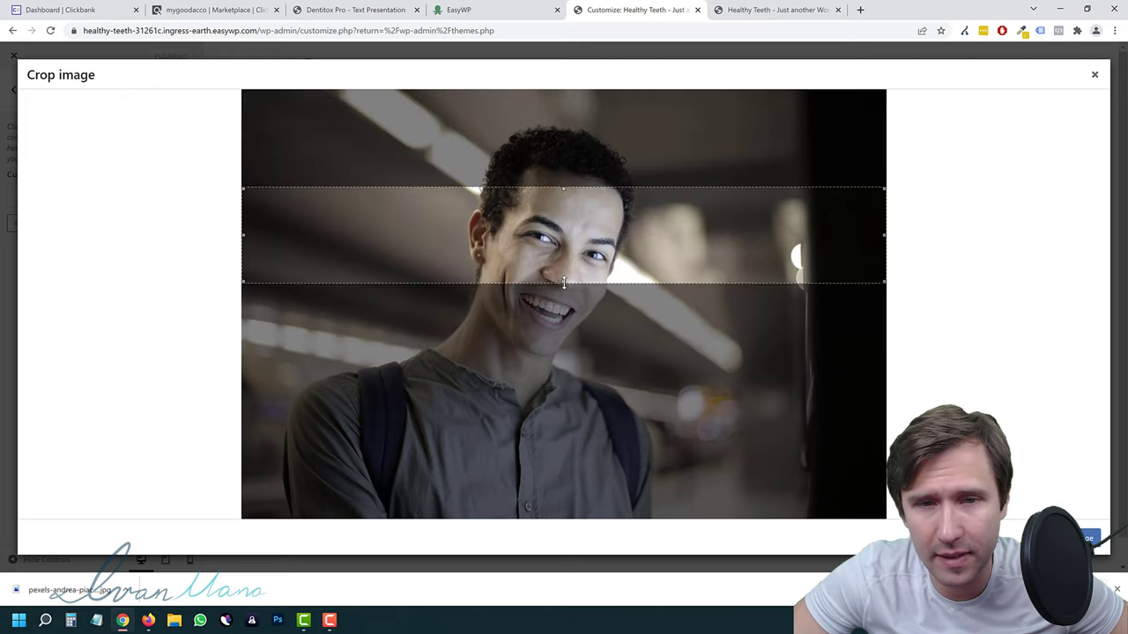
{"action": "left_click_drag", "start_coordinate": [560, 321], "coordinate": [686, 397]}
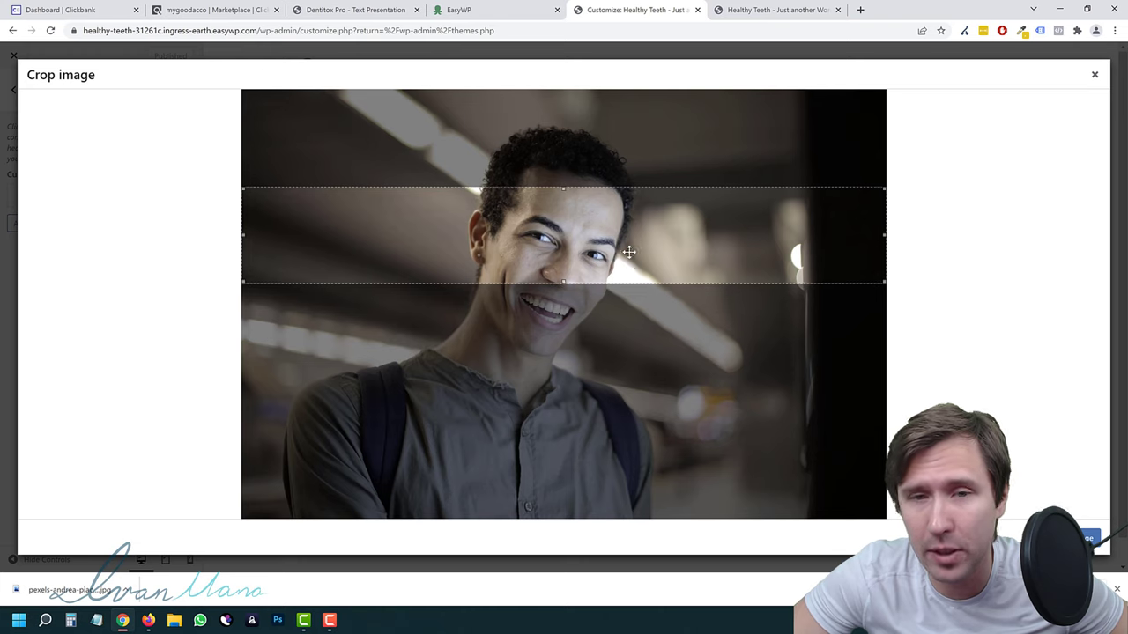
{"action": "left_click_drag", "start_coordinate": [629, 252], "coordinate": [630, 302]}
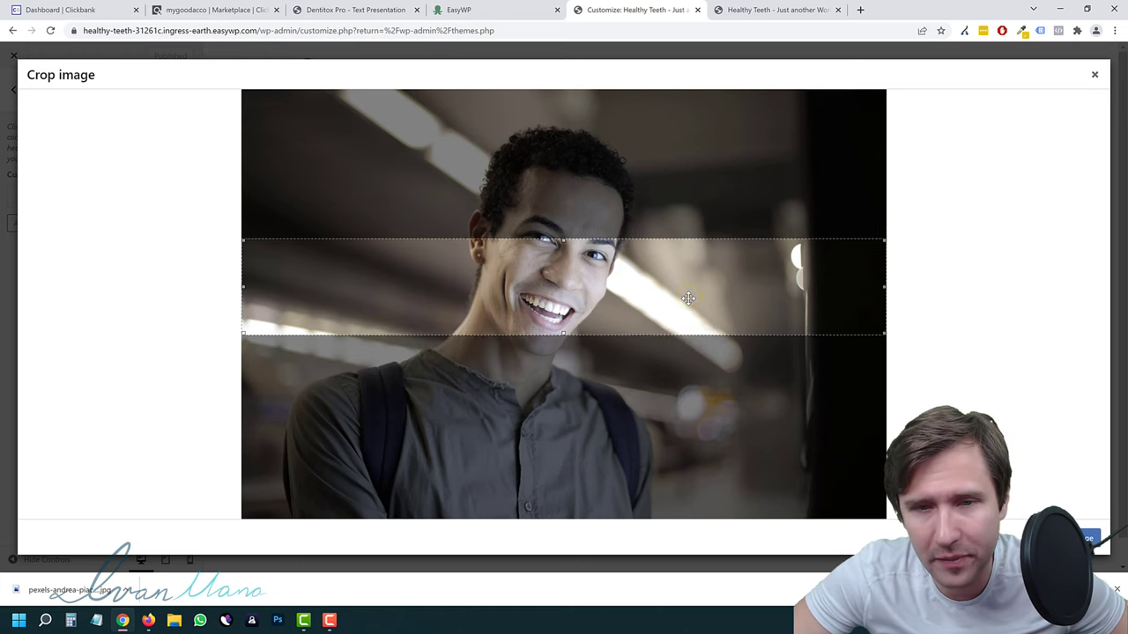
{"action": "left_click", "coordinate": [1091, 537]}
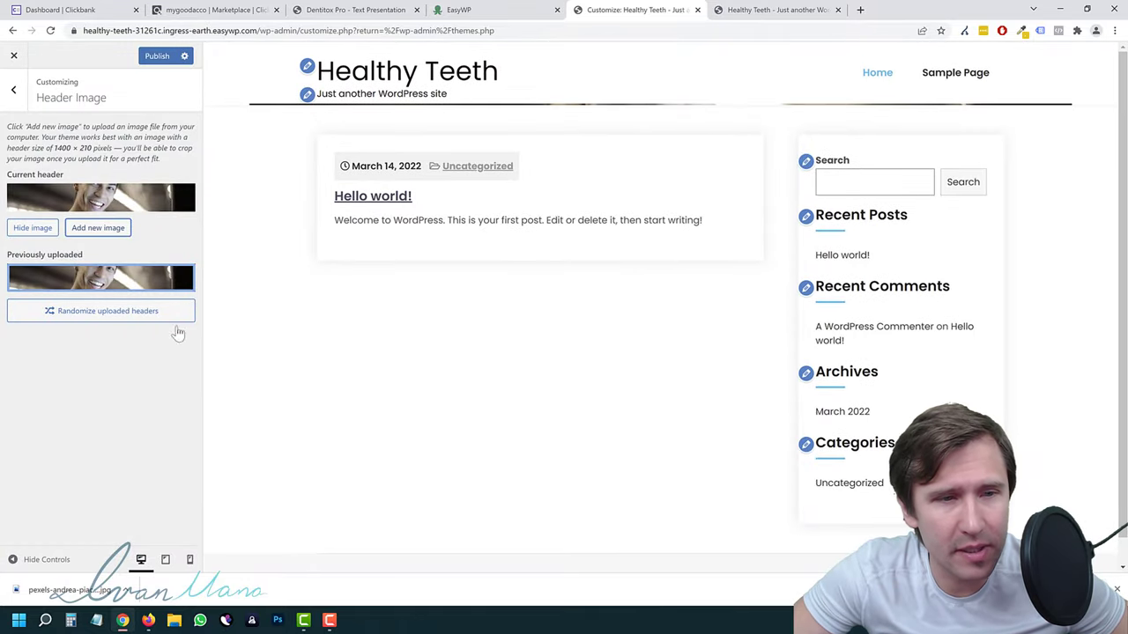
{"action": "left_click", "coordinate": [157, 58]}
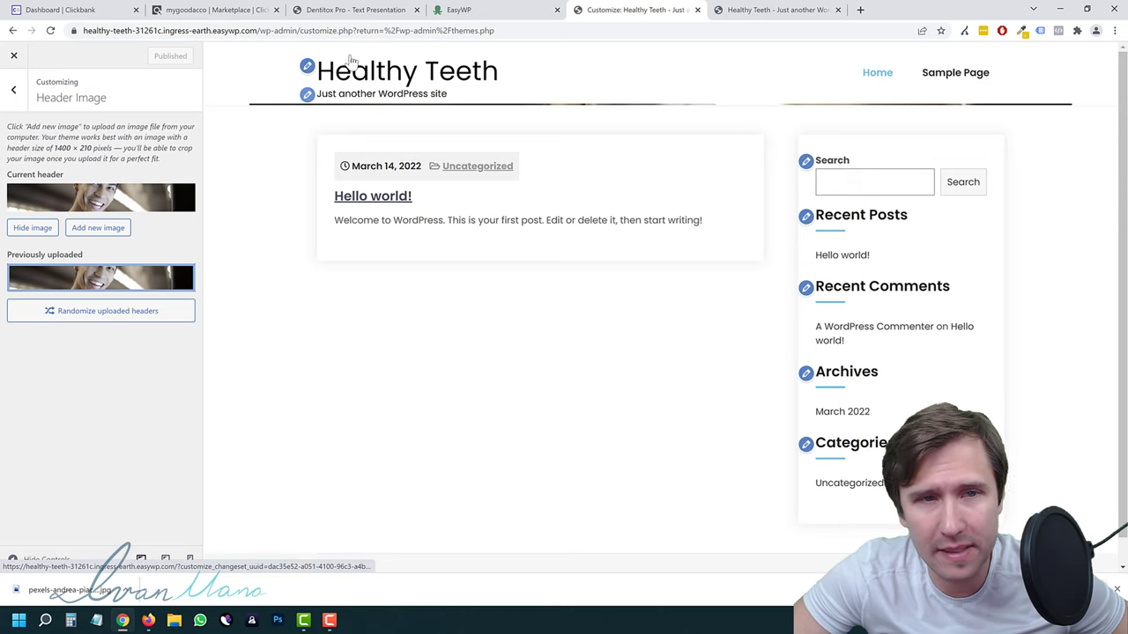
Clear the website's tagline in the Site Identity settings.
{"action": "left_click", "coordinate": [13, 97]}
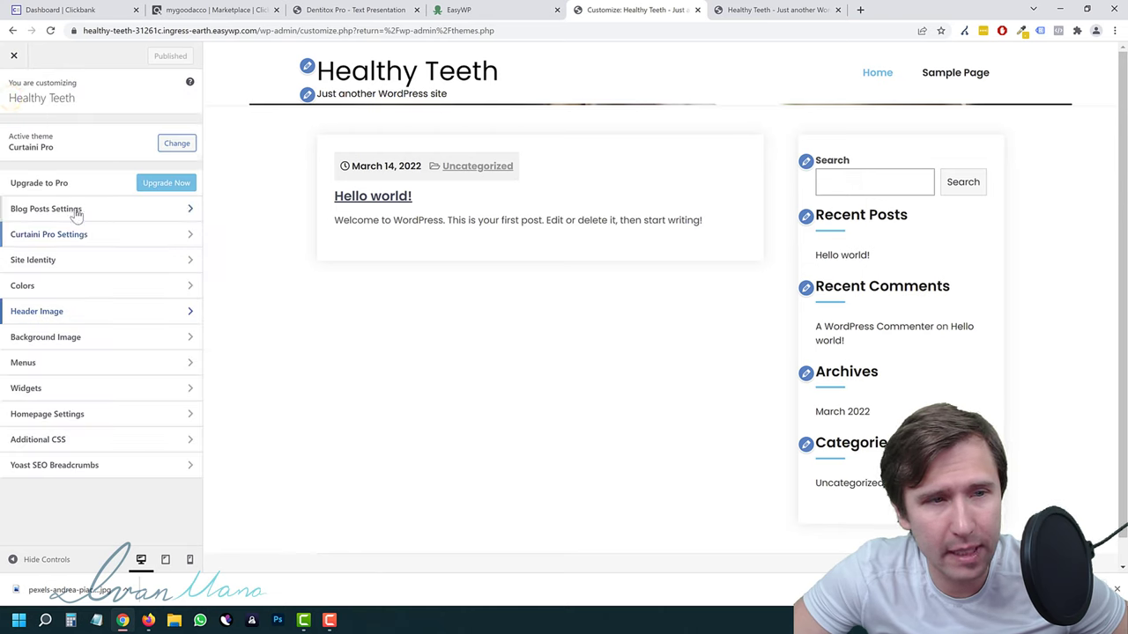
{"action": "left_click", "coordinate": [58, 267]}
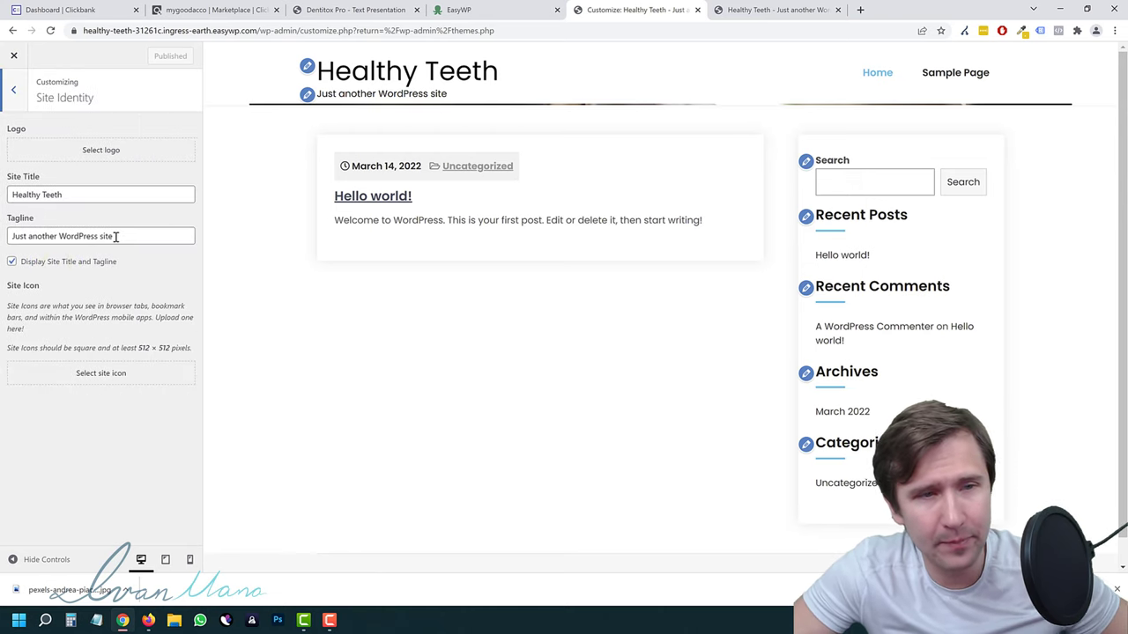
{"action": "triple_click", "coordinate": [134, 235]}
{"action": "key", "text": "BackSpace"}
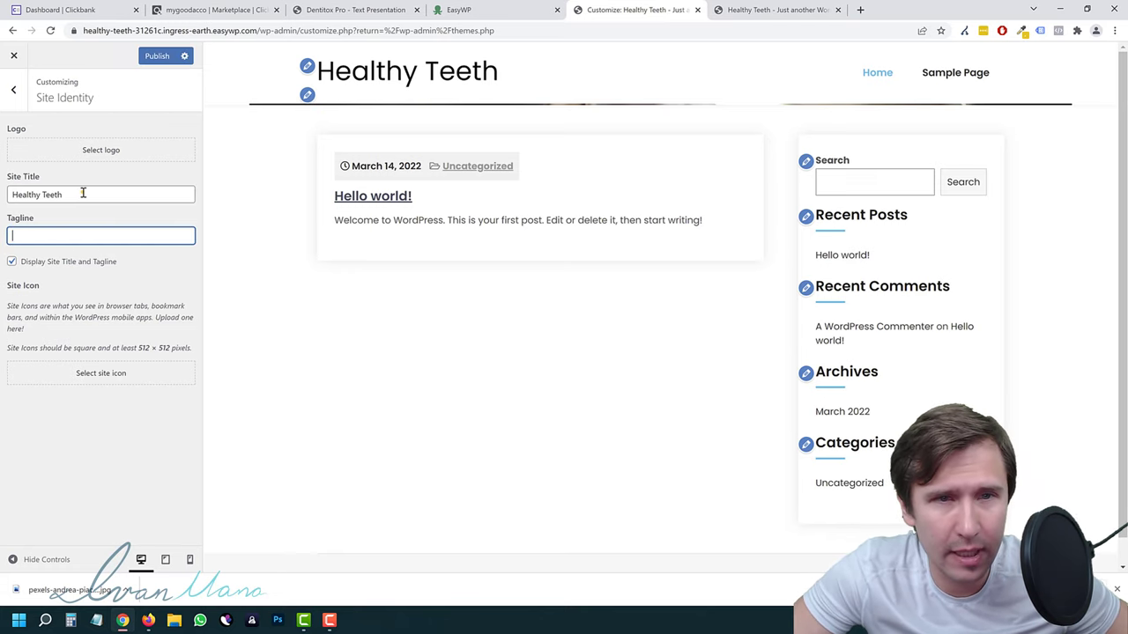
Try turning off the display of the site title and tagline.
{"action": "left_click", "coordinate": [82, 193]}
{"action": "left_click", "coordinate": [12, 262]}
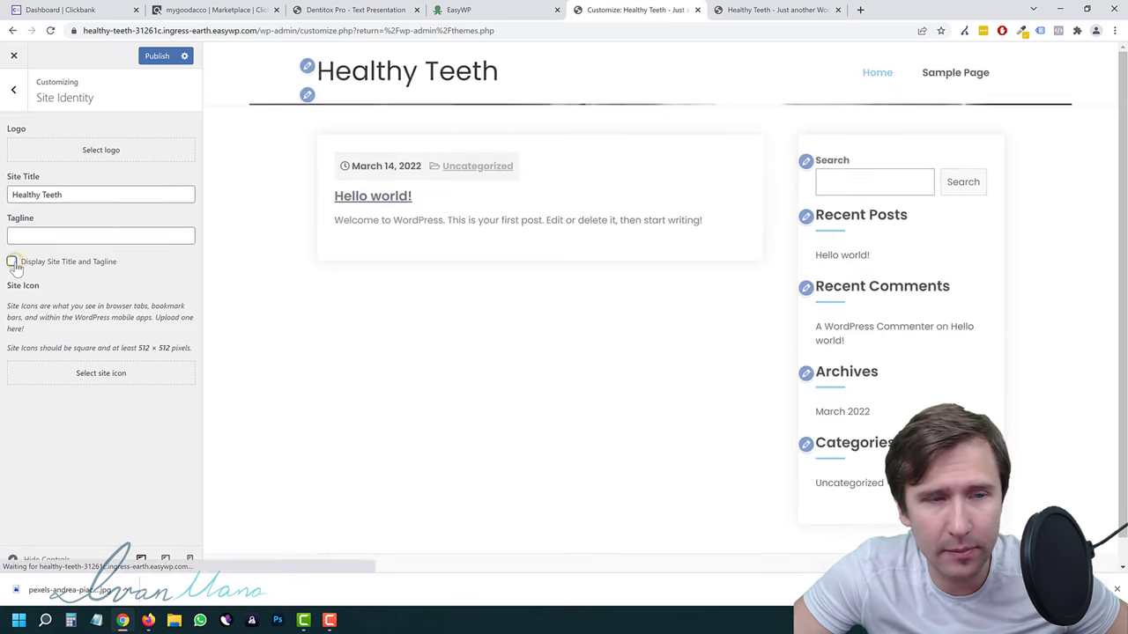
{"action": "left_click", "coordinate": [13, 263]}
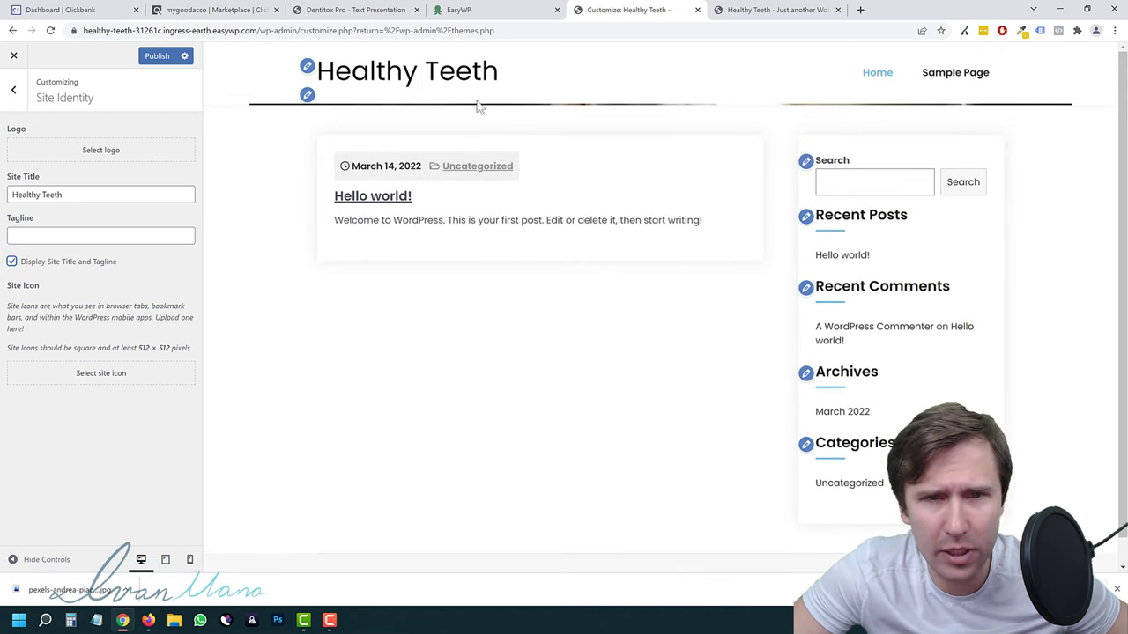
Reload the live Healthy Teeth site to check it, and try hiding the current header image in the customizer.
{"action": "left_click", "coordinate": [818, 8]}
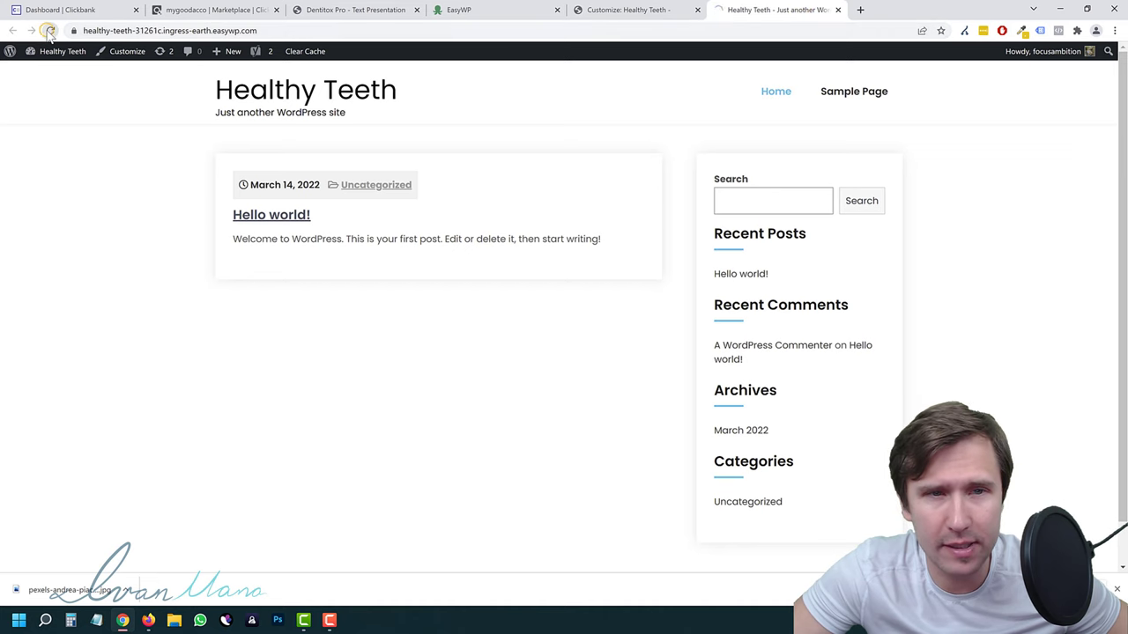
{"action": "left_click", "coordinate": [645, 8]}
{"action": "left_click", "coordinate": [23, 90]}
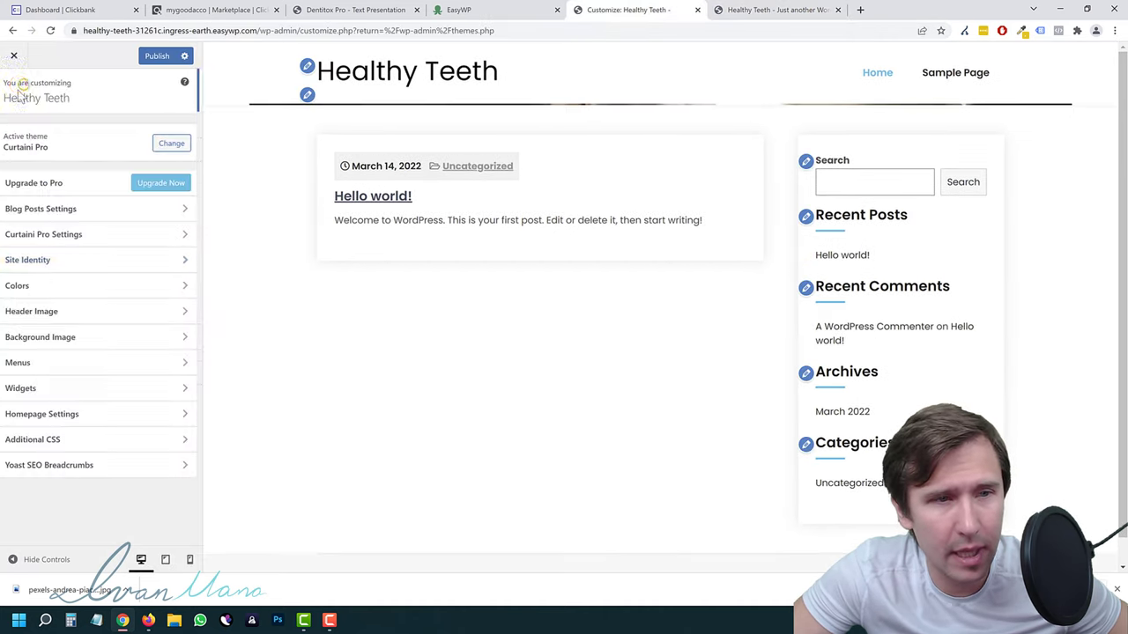
{"action": "left_click", "coordinate": [84, 319]}
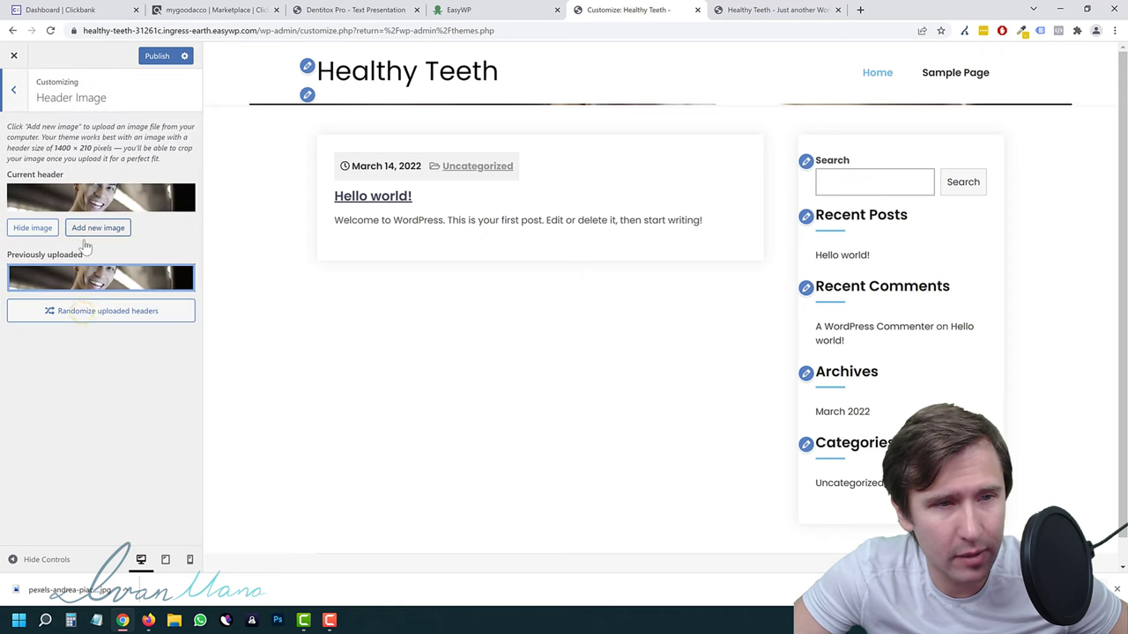
{"action": "left_click", "coordinate": [43, 231]}
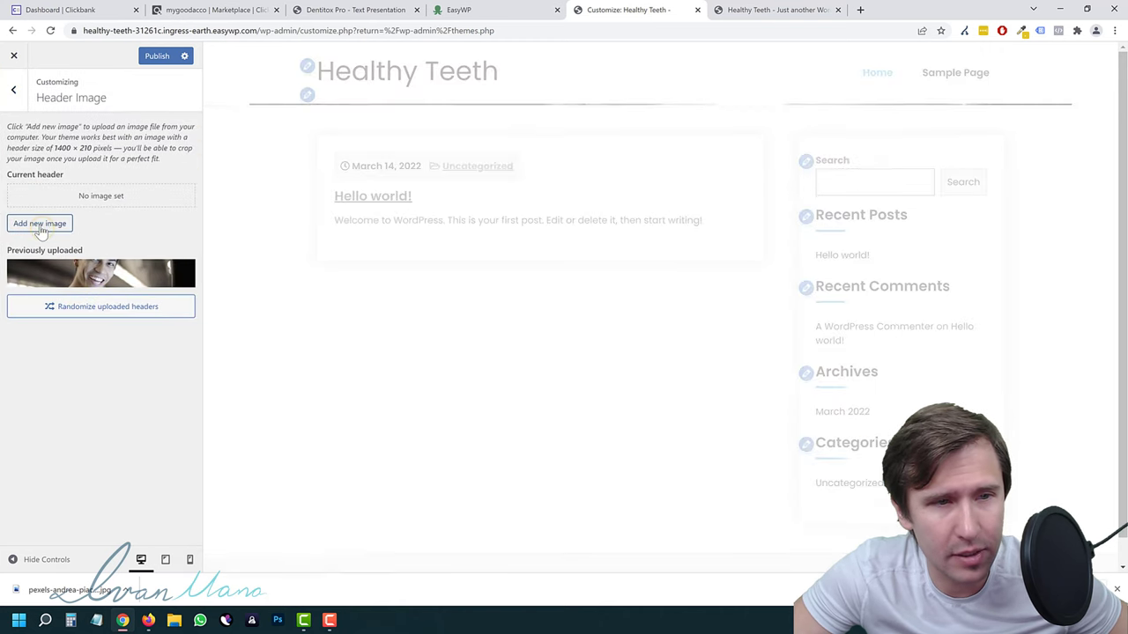
{"action": "key", "text": "Escape"}
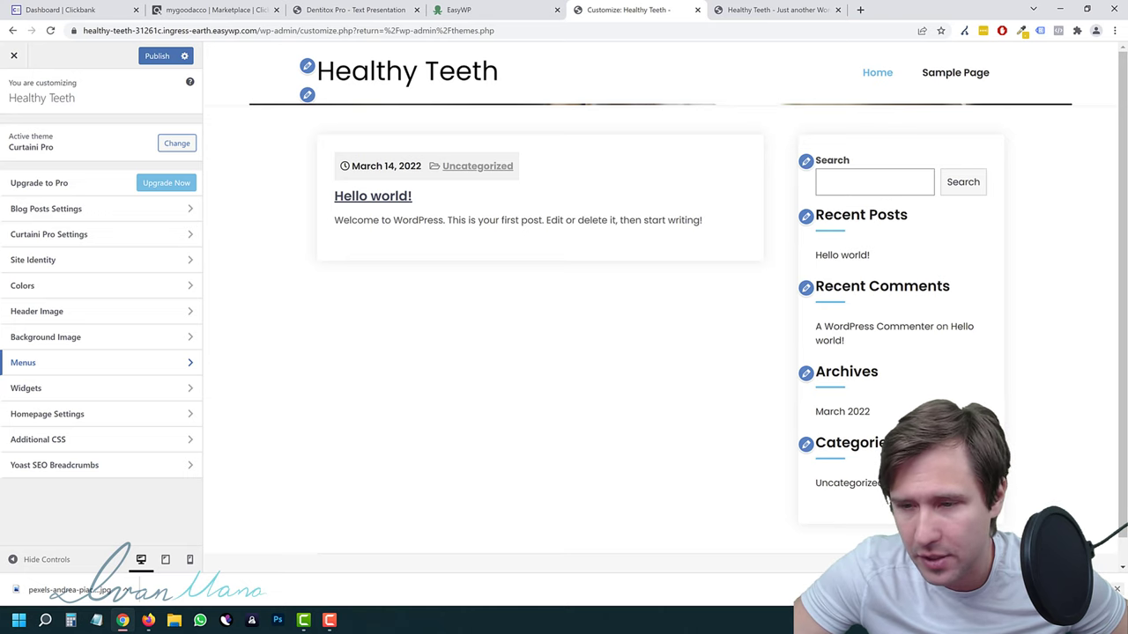
Create a new menu named "Main Menu" and assign it to the Primary location.
{"action": "left_click", "coordinate": [1116, 588]}
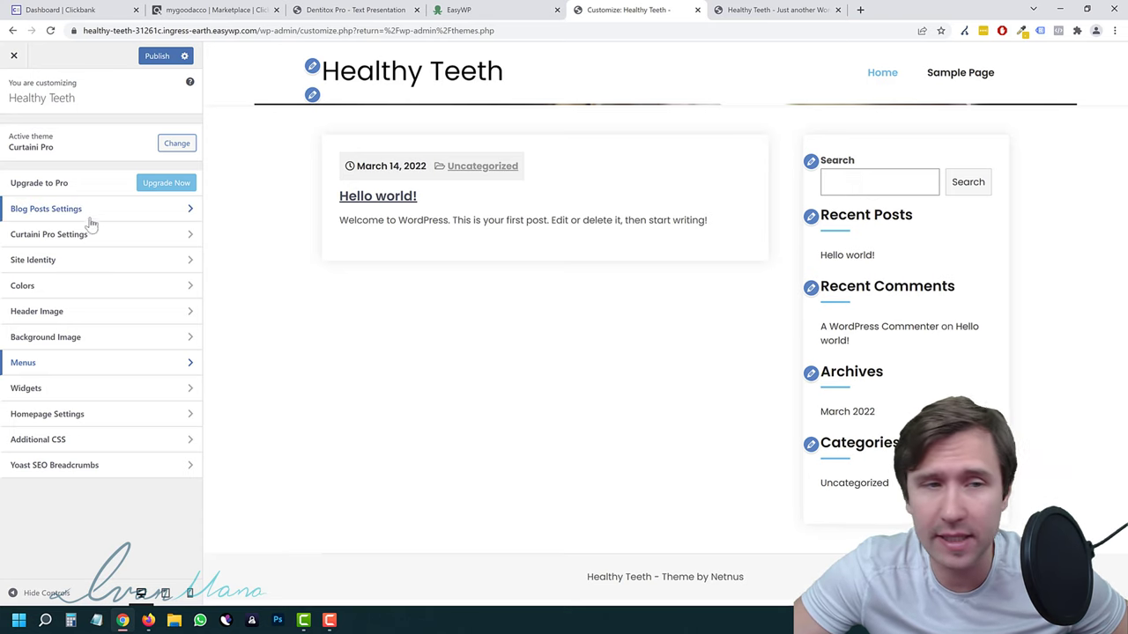
{"action": "left_click", "coordinate": [73, 370]}
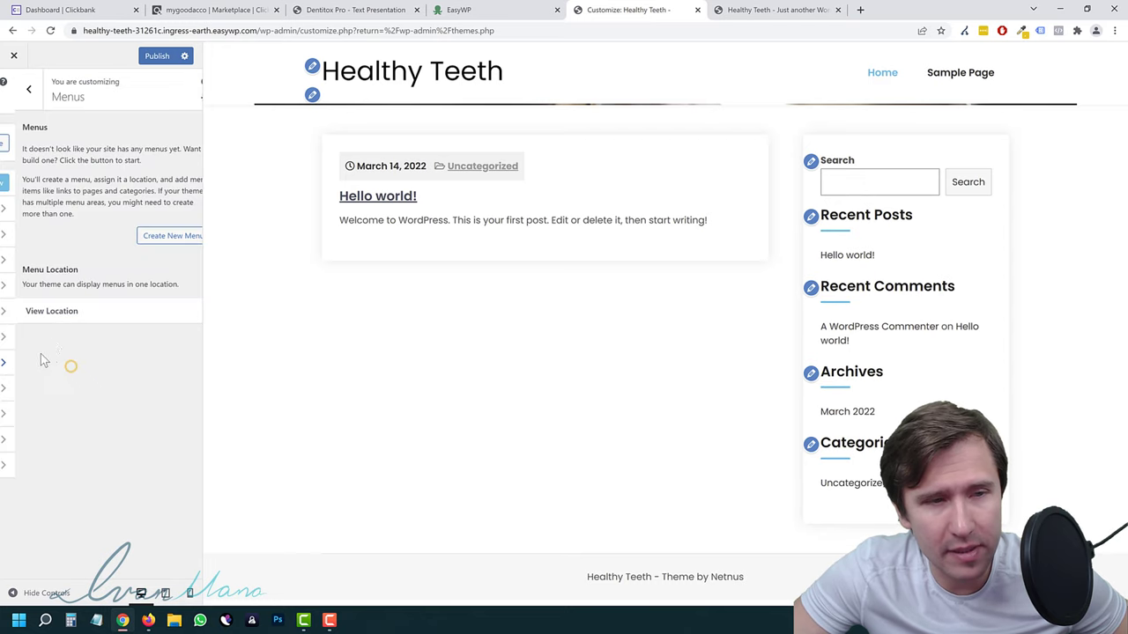
{"action": "left_click", "coordinate": [144, 242]}
{"action": "left_click", "coordinate": [69, 147]}
{"action": "type", "text": "Main Menu"}
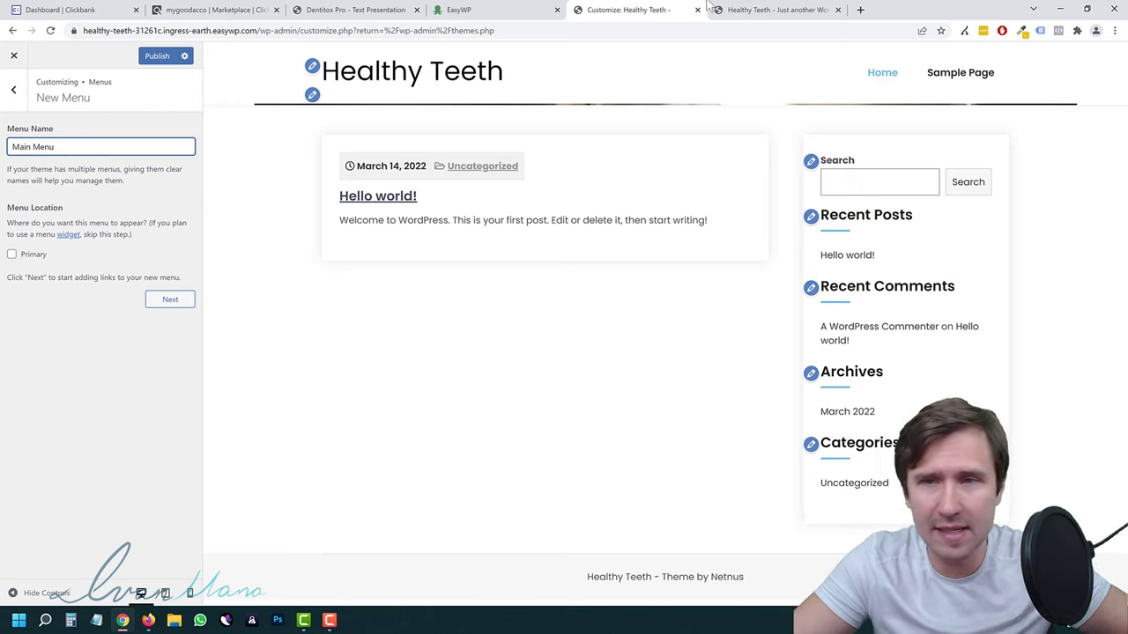
{"action": "left_click", "coordinate": [31, 253]}
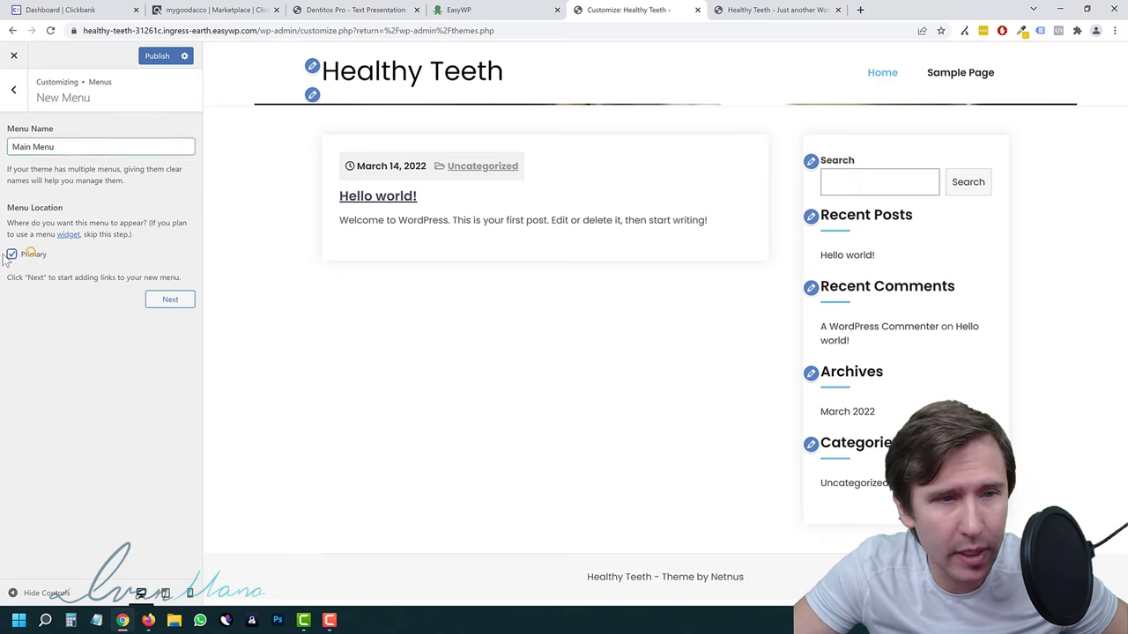
{"action": "left_click", "coordinate": [156, 307]}
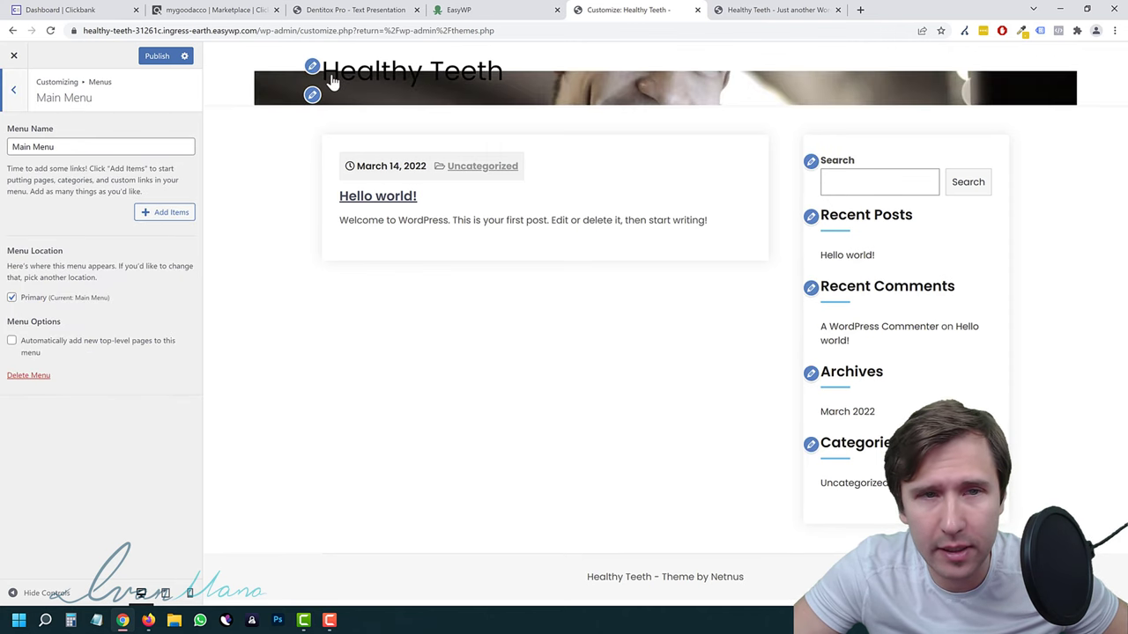
Add Home, Sample Page and the new pages "About Me" and "Contact Us" to Main Menu.
{"action": "left_click", "coordinate": [166, 213]}
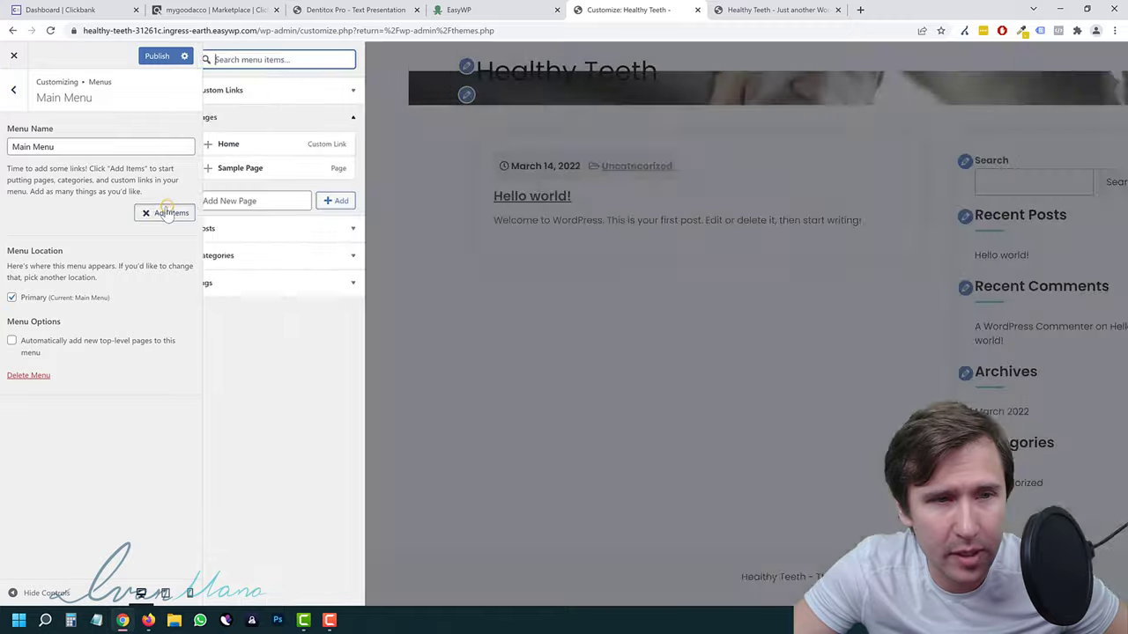
{"action": "left_click", "coordinate": [221, 144]}
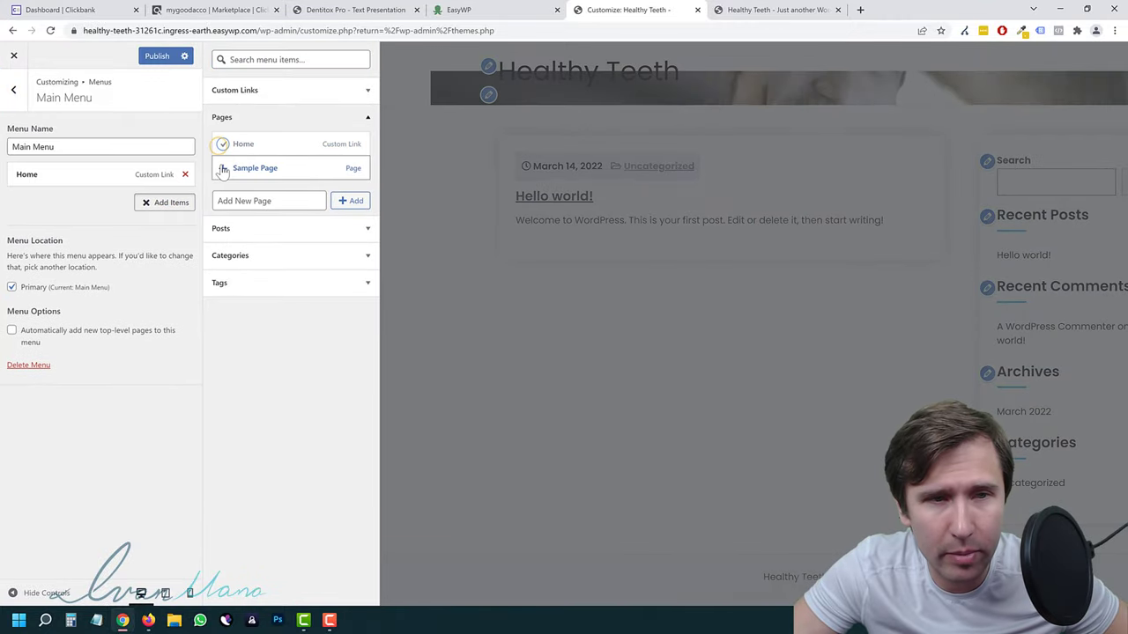
{"action": "left_click", "coordinate": [222, 167]}
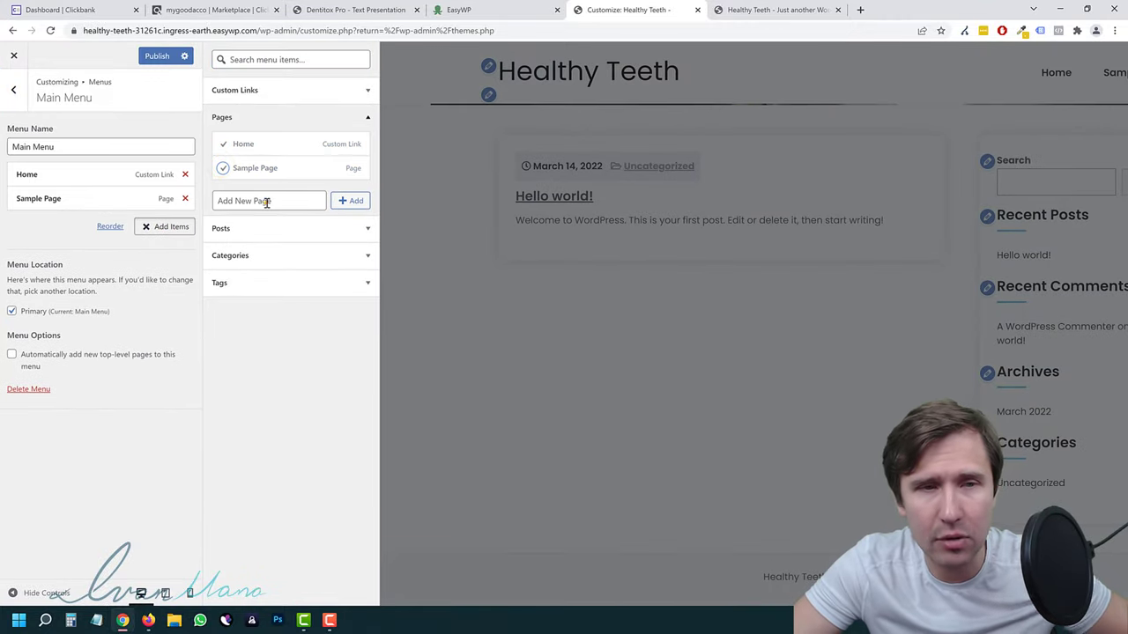
{"action": "left_click", "coordinate": [267, 202]}
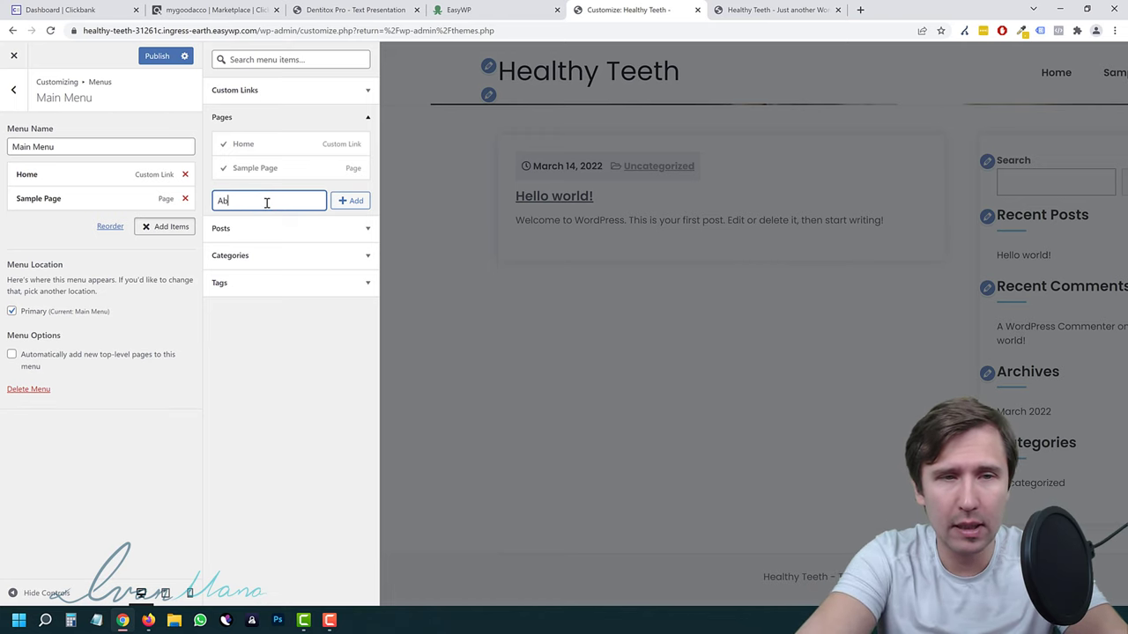
{"action": "left_click", "coordinate": [343, 199]}
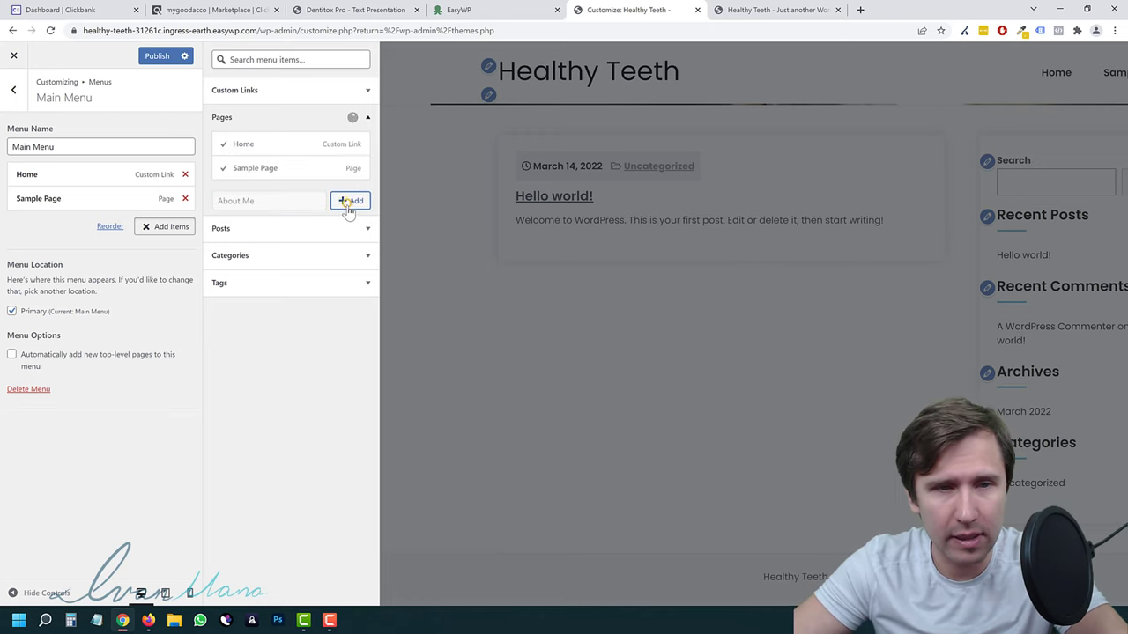
{"action": "type", "text": "Contact Us"}
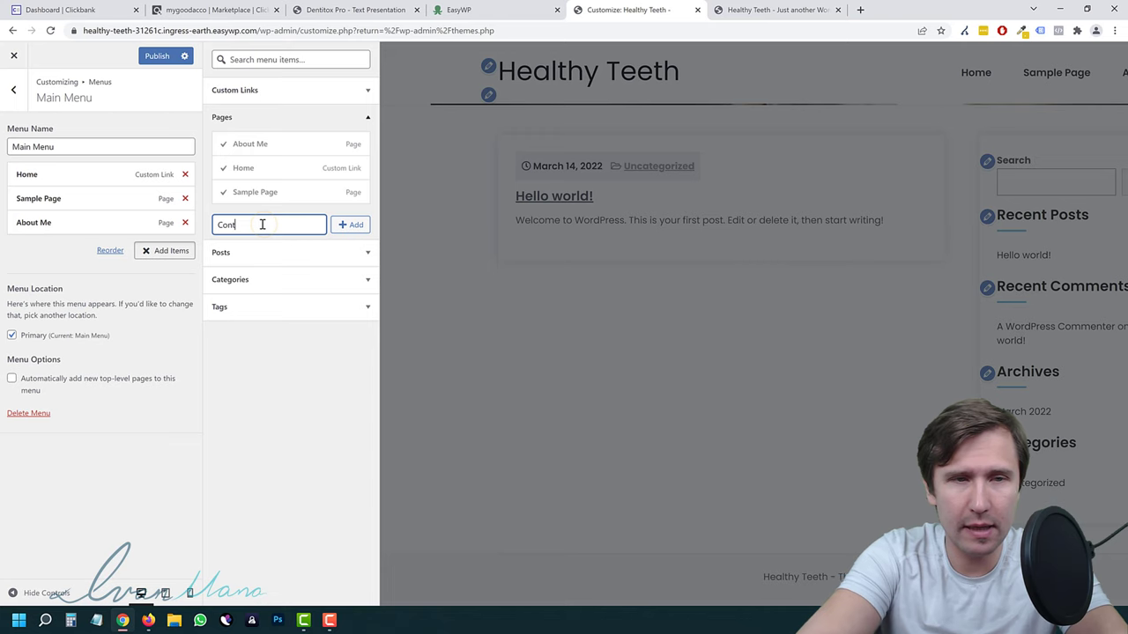
{"action": "left_click", "coordinate": [346, 225]}
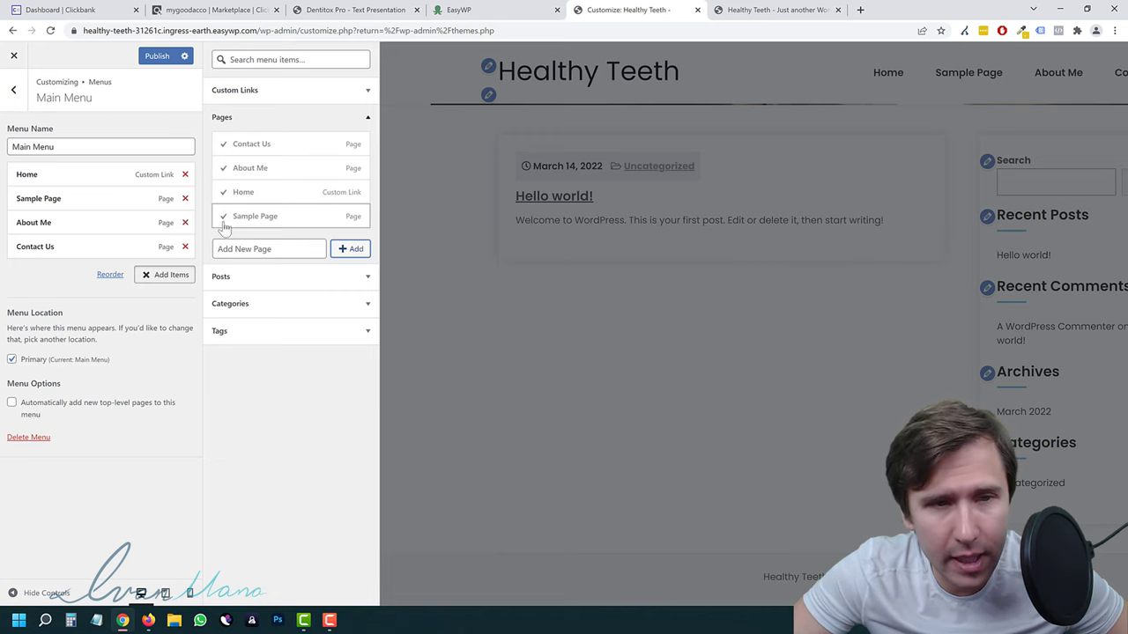
Remove Sample Page from Main Menu and publish the menu changes.
{"action": "left_click", "coordinate": [185, 198]}
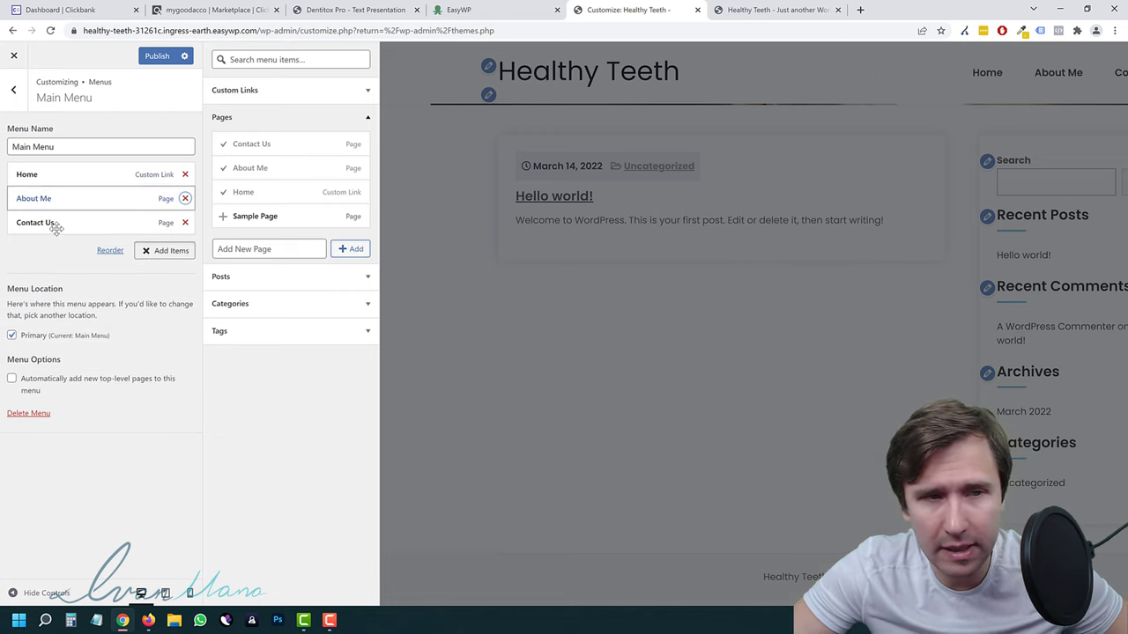
{"action": "left_click", "coordinate": [149, 58]}
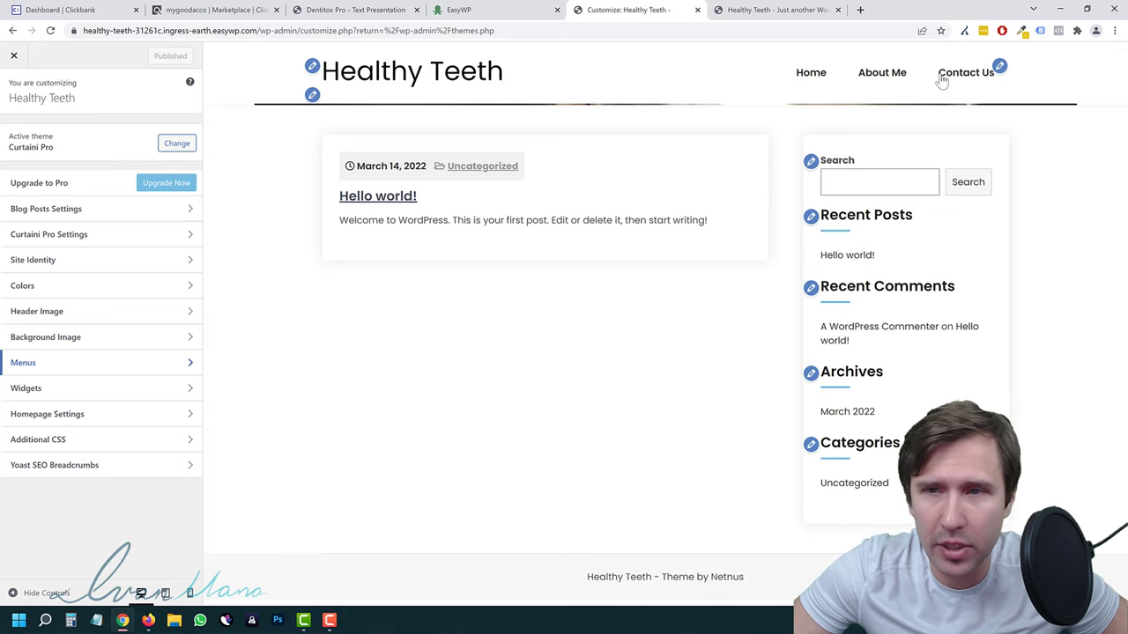
Preview the Home, About Me and Contact Us pages through the site's navigation menu in the customizer.
{"action": "left_click", "coordinate": [898, 79]}
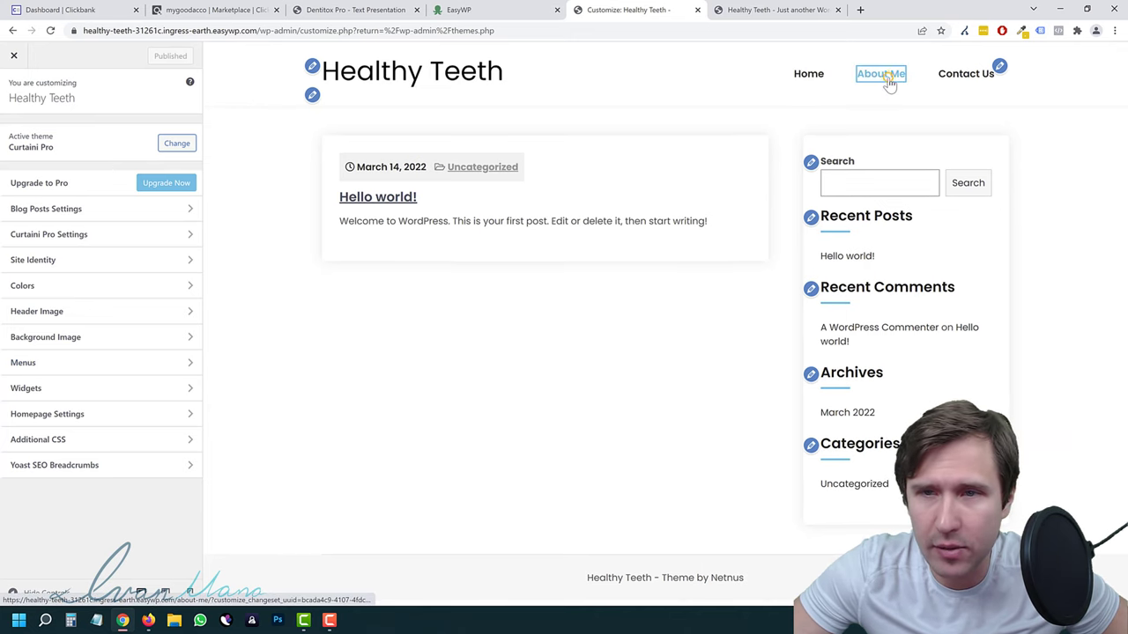
{"action": "left_click", "coordinate": [812, 74]}
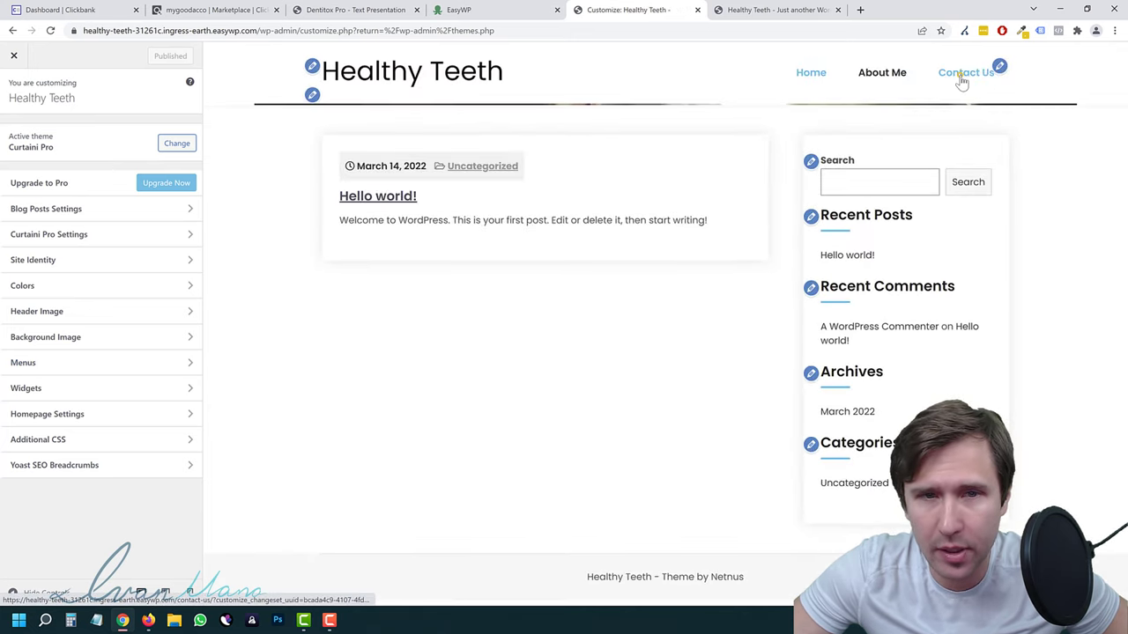
{"action": "left_click", "coordinate": [960, 74]}
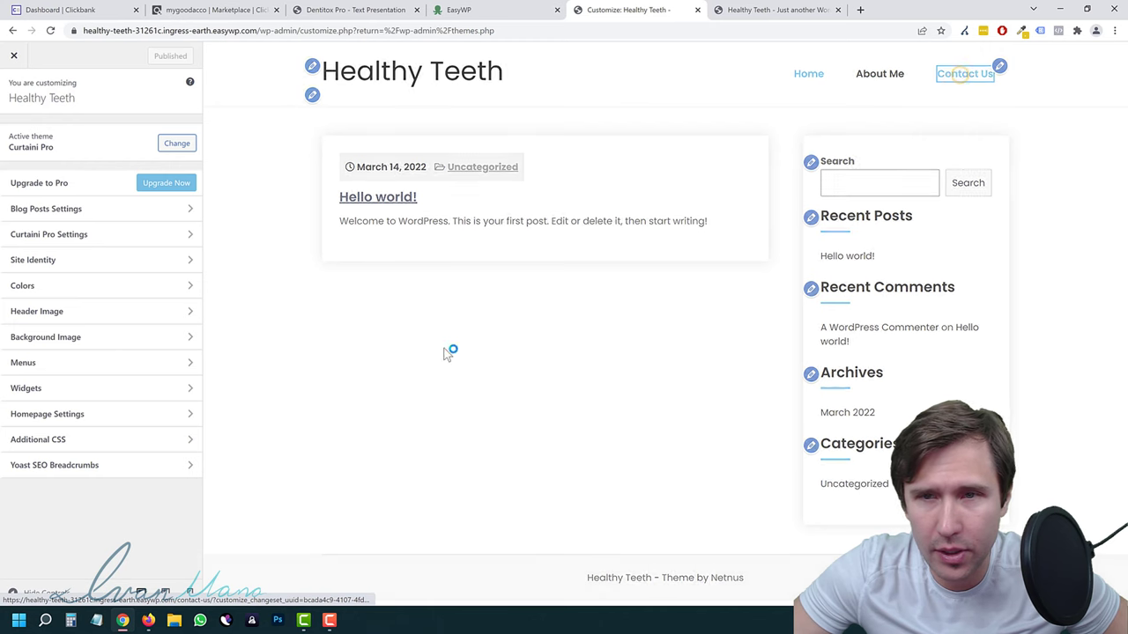
{"action": "left_click", "coordinate": [899, 79]}
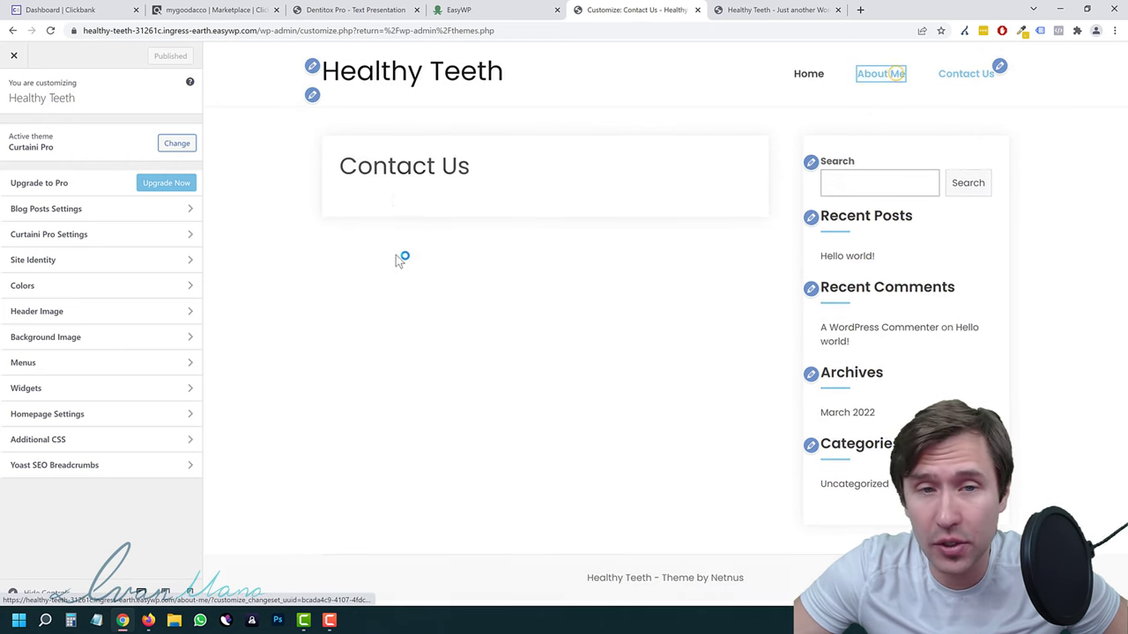
{"action": "left_click", "coordinate": [800, 80]}
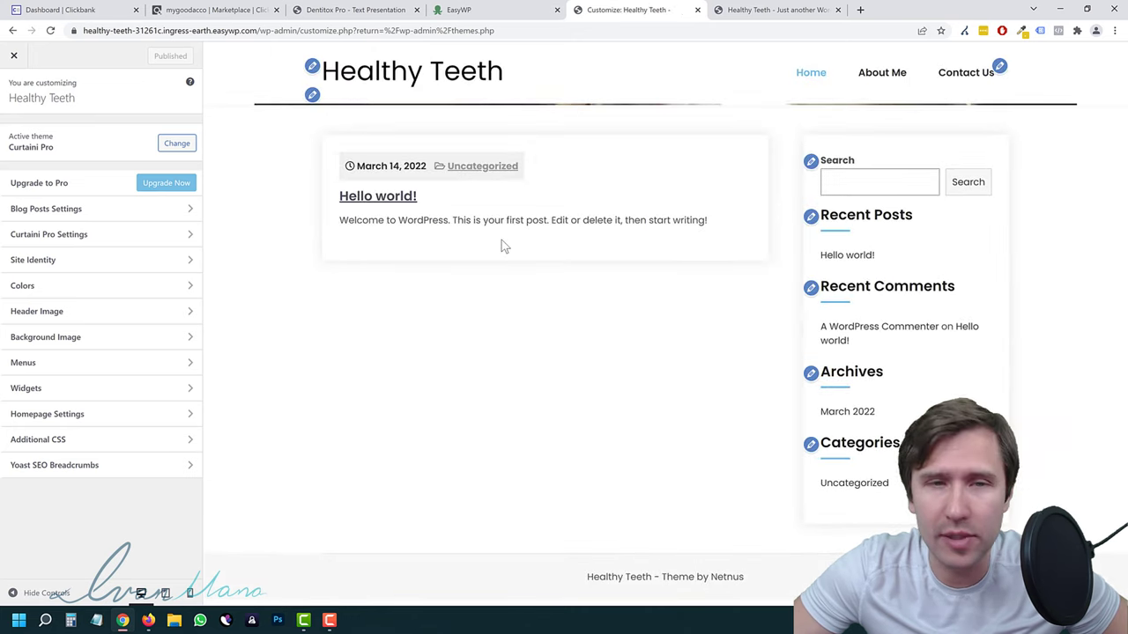
{"action": "left_click_drag", "start_coordinate": [378, 220], "coordinate": [836, 89]}
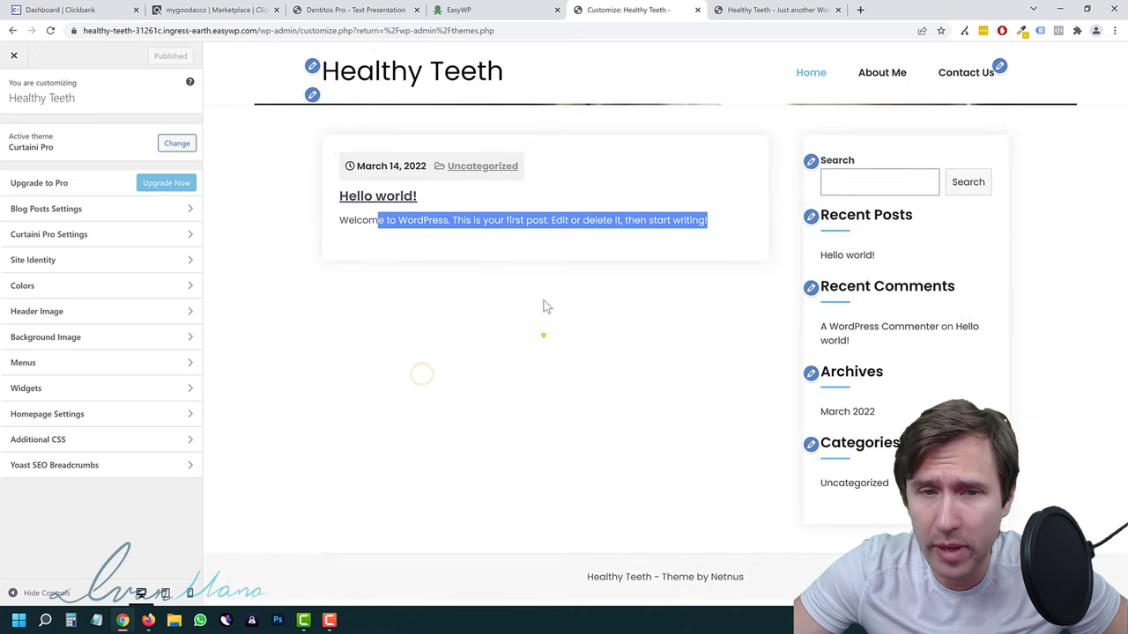
{"action": "left_click", "coordinate": [543, 338]}
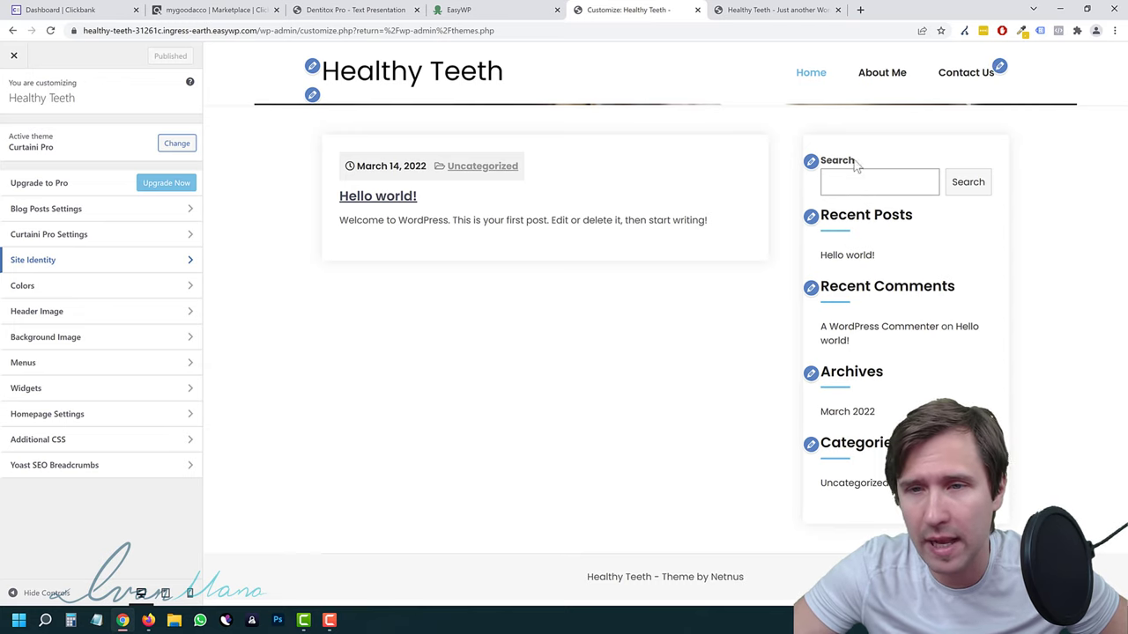
Look at the Blog Sidebar widget settings and the Site Identity settings, and leave the customizer.
{"action": "left_click", "coordinate": [811, 163]}
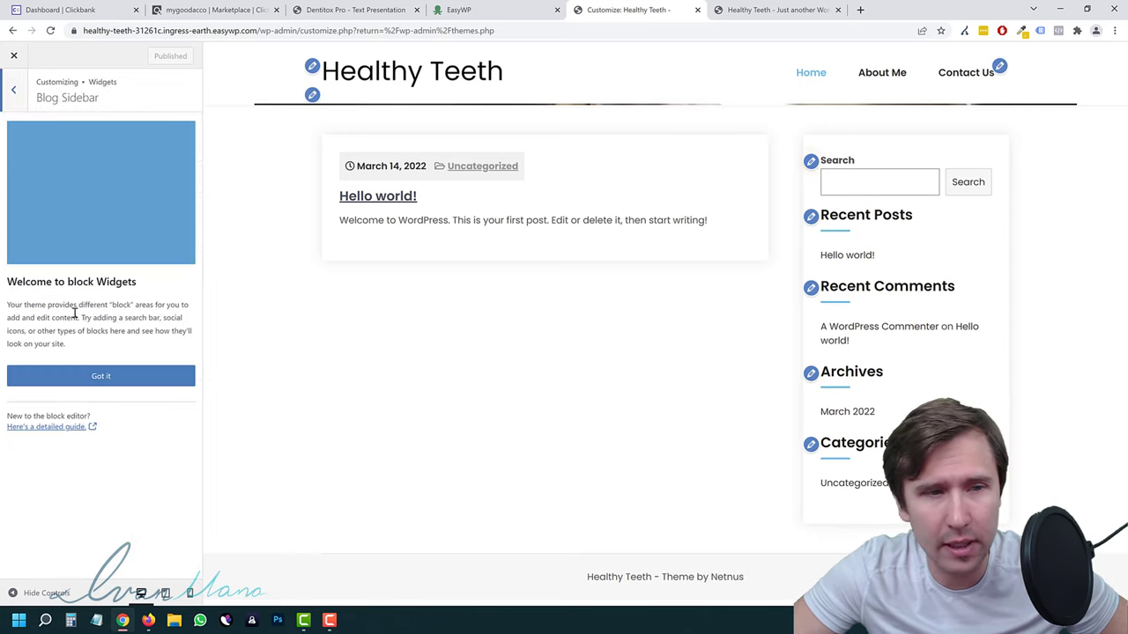
{"action": "left_click", "coordinate": [14, 91]}
{"action": "left_click", "coordinate": [311, 66]}
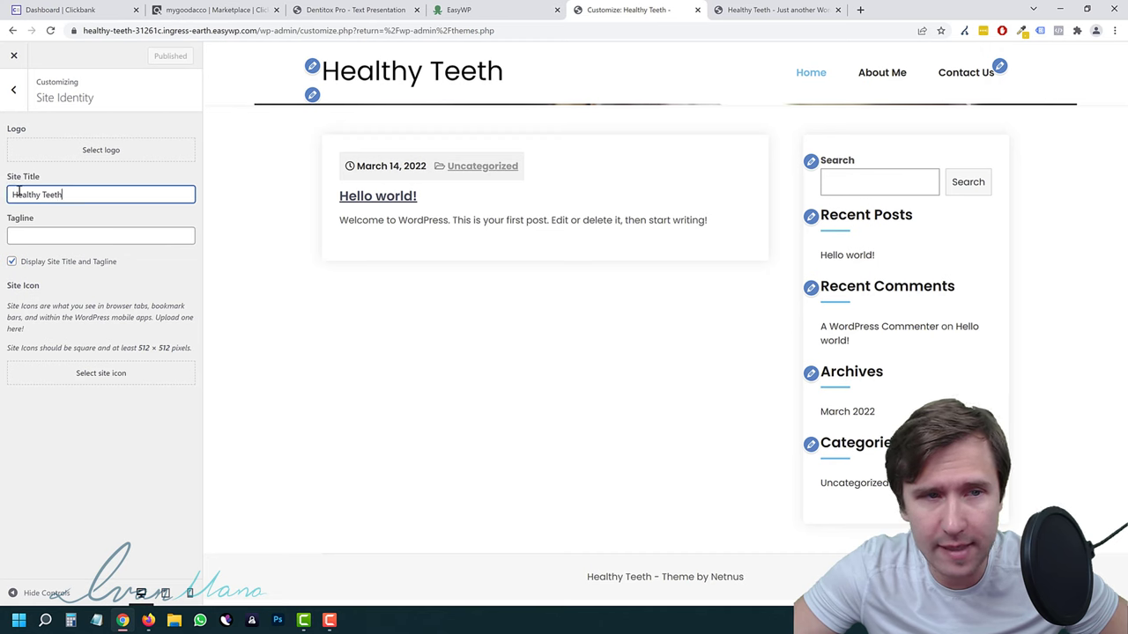
{"action": "left_click", "coordinate": [15, 90]}
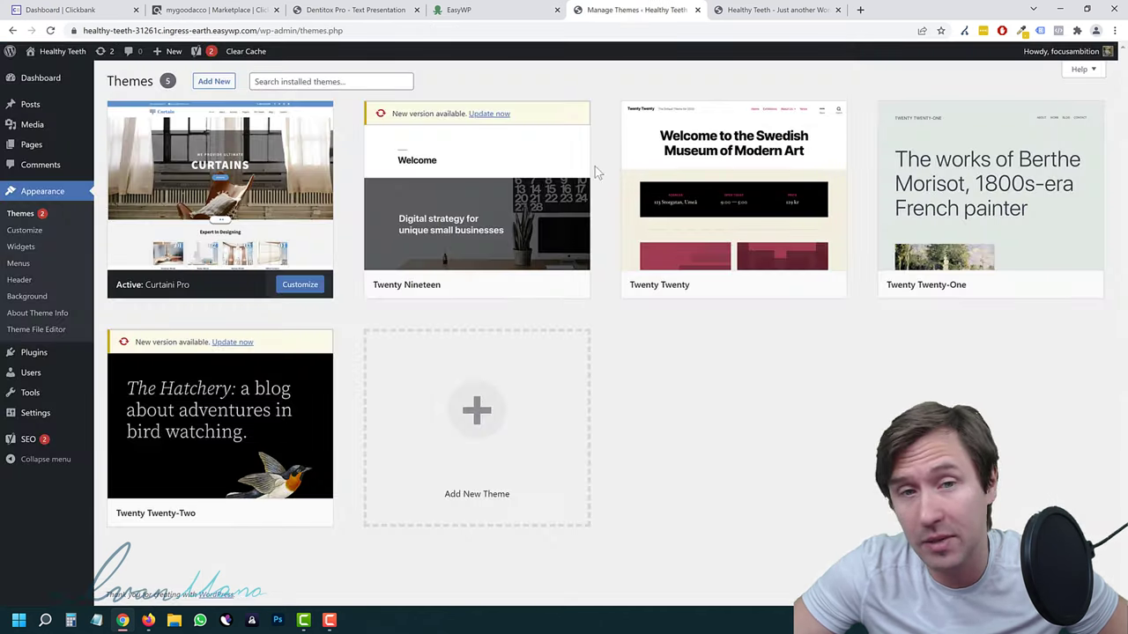
Reload the live Healthy Teeth site and check its About Me and Contact Us pages.
{"action": "left_click", "coordinate": [758, 10]}
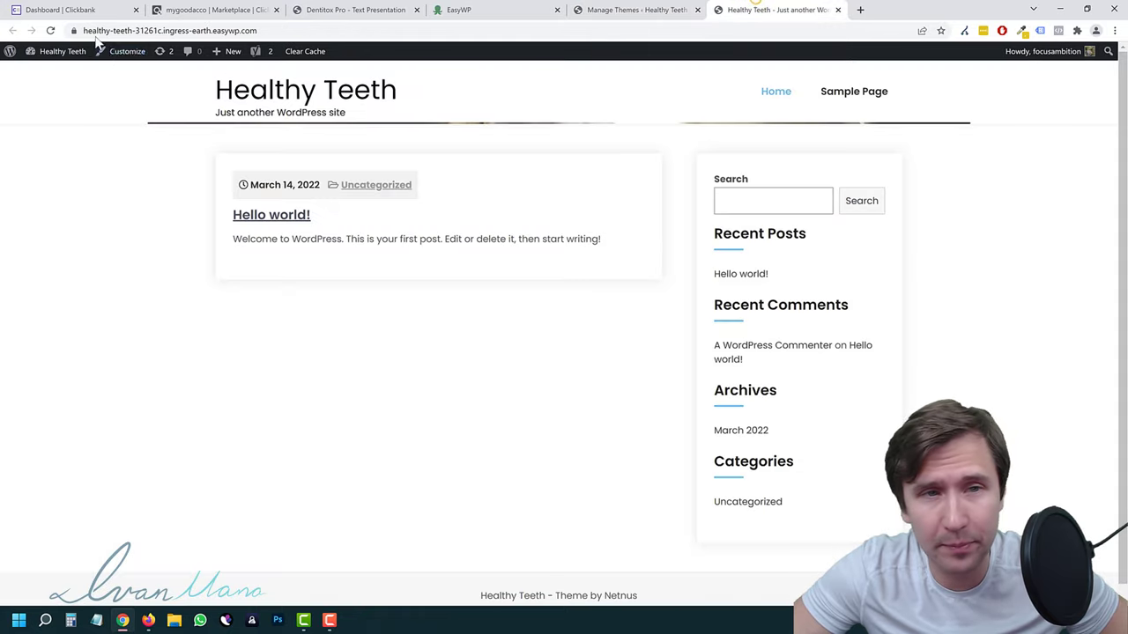
{"action": "left_click", "coordinate": [51, 31]}
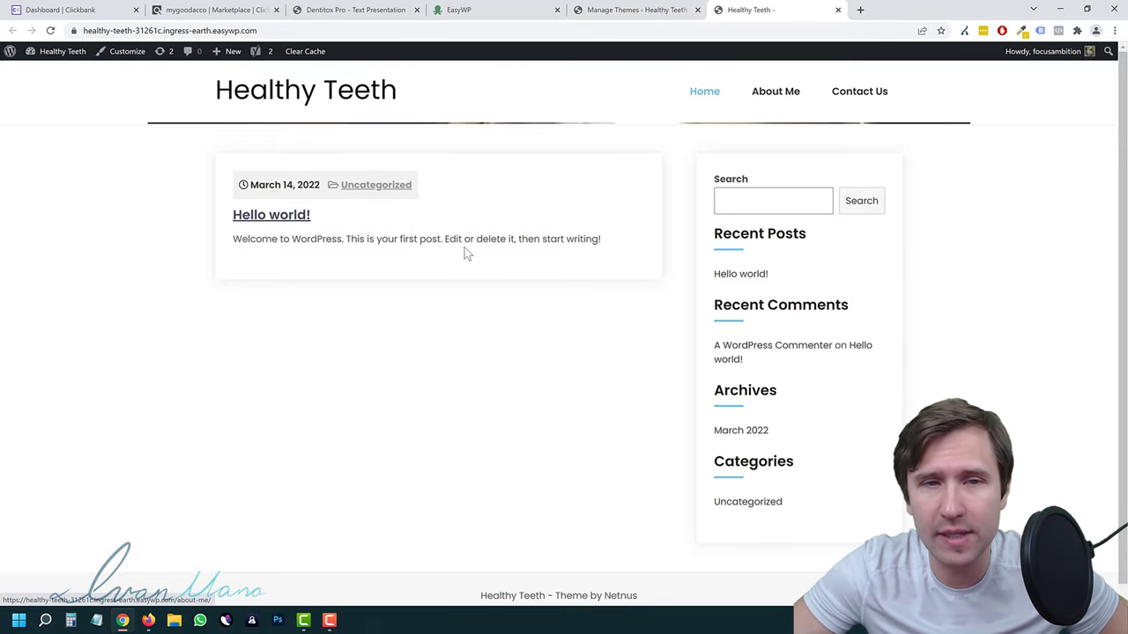
{"action": "left_click", "coordinate": [774, 92]}
{"action": "left_click", "coordinate": [859, 93]}
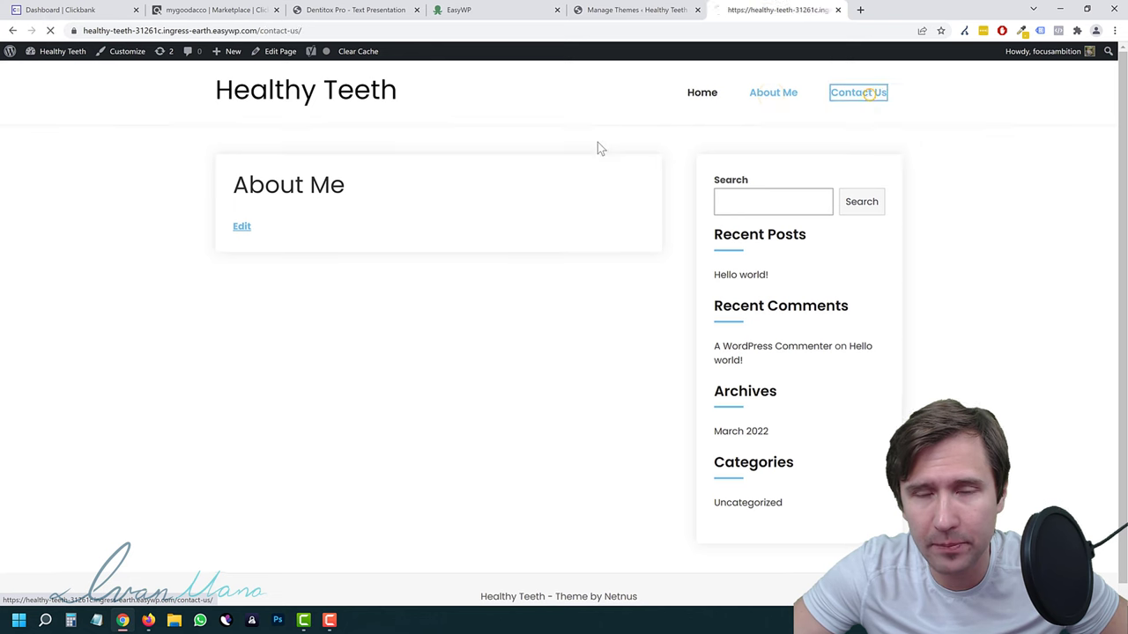
Open the About Me page for editing from the dashboard's page list and dismiss the block editor welcome guide.
{"action": "left_click", "coordinate": [670, 9]}
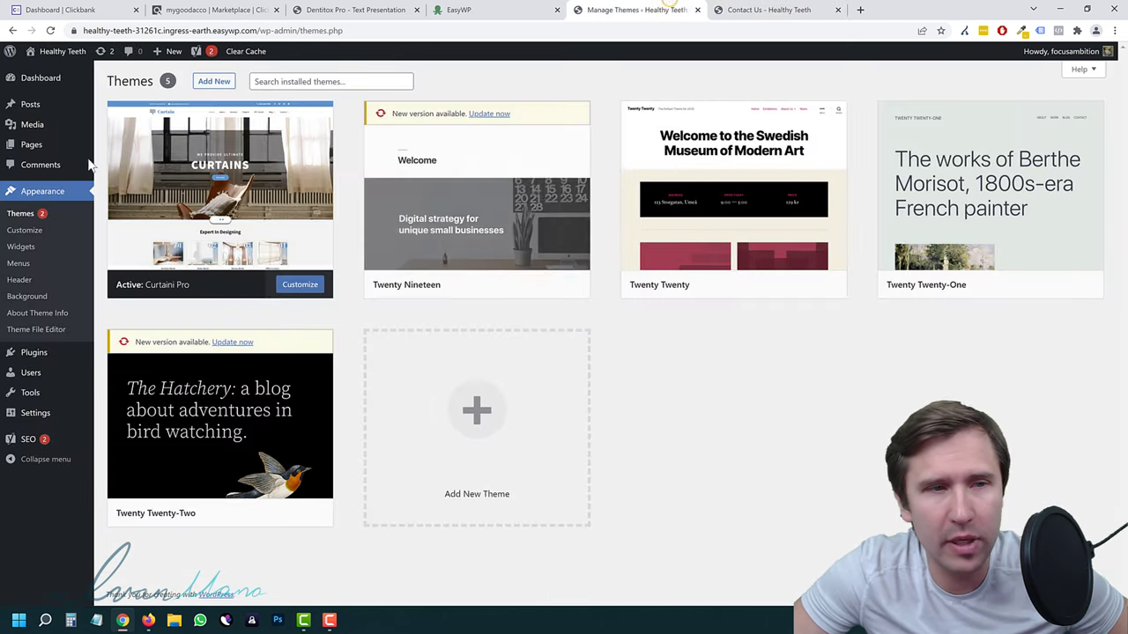
{"action": "left_click", "coordinate": [29, 144]}
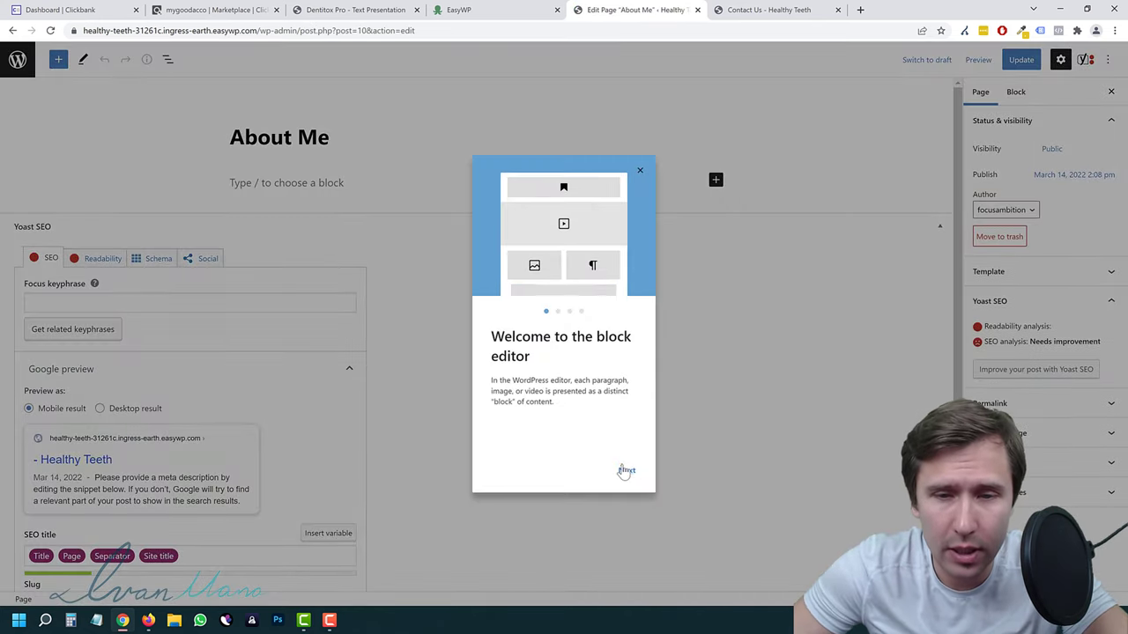
{"action": "left_click", "coordinate": [626, 470]}
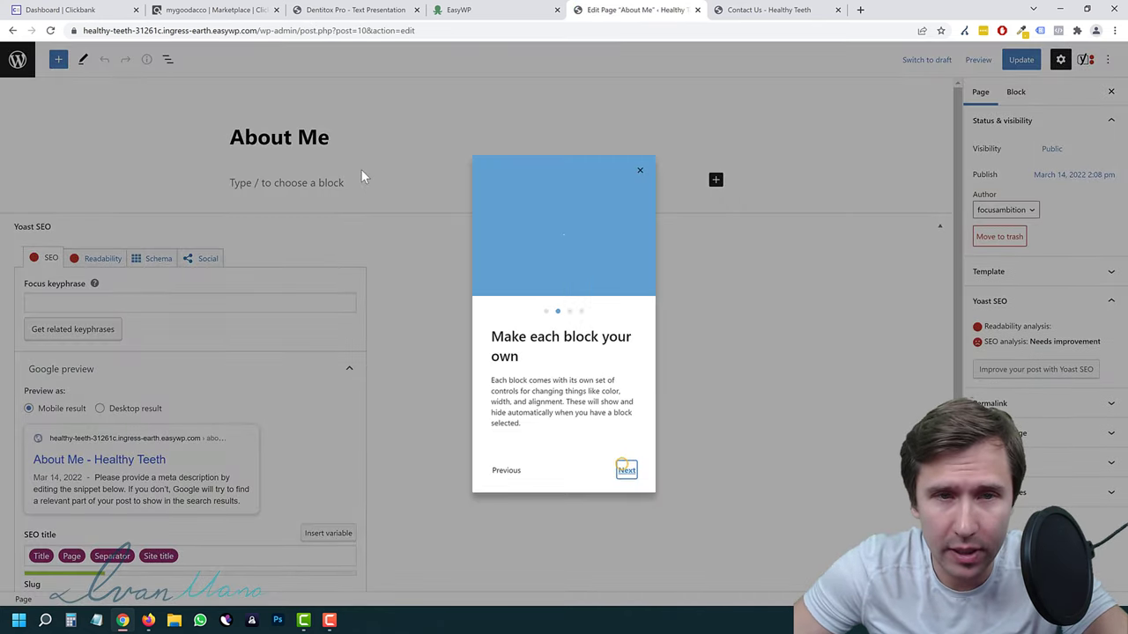
{"action": "left_click", "coordinate": [628, 470]}
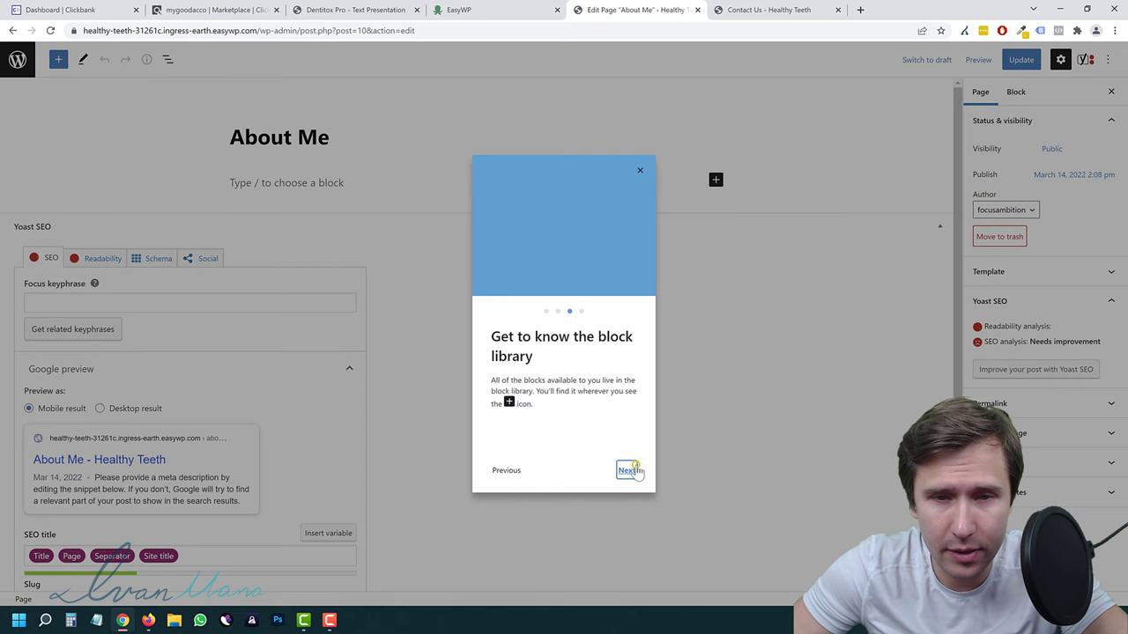
{"action": "left_click", "coordinate": [643, 173]}
Write "I absolutely love teeth and my whole career is based around teeth." as the About Me page's first paragraph.
{"action": "left_click", "coordinate": [329, 181]}
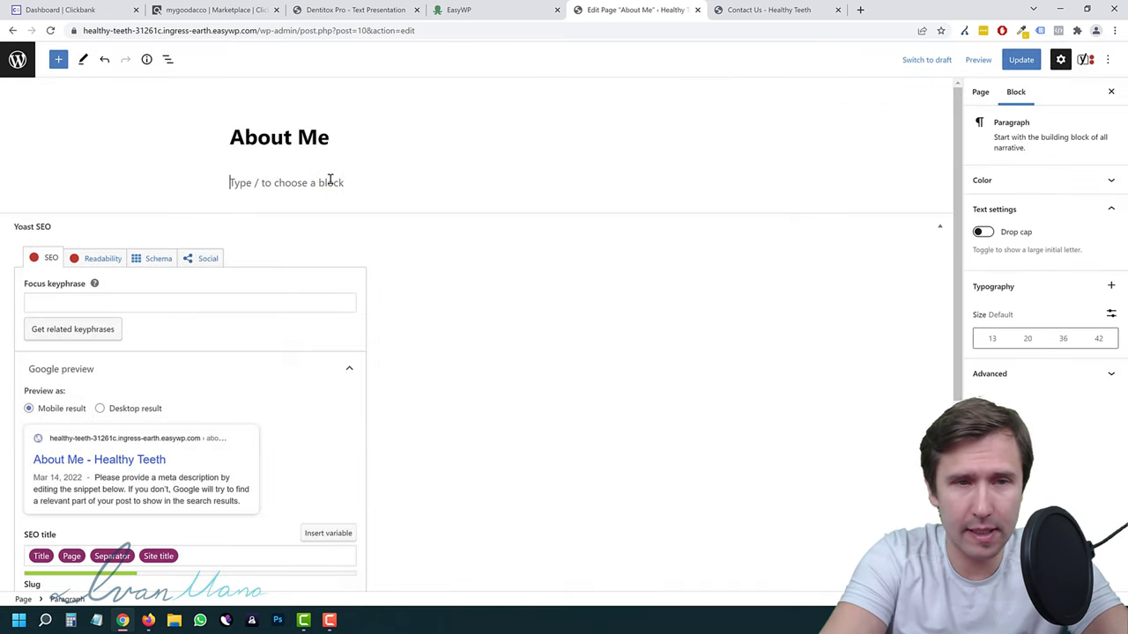
{"action": "type", "text": "I"}
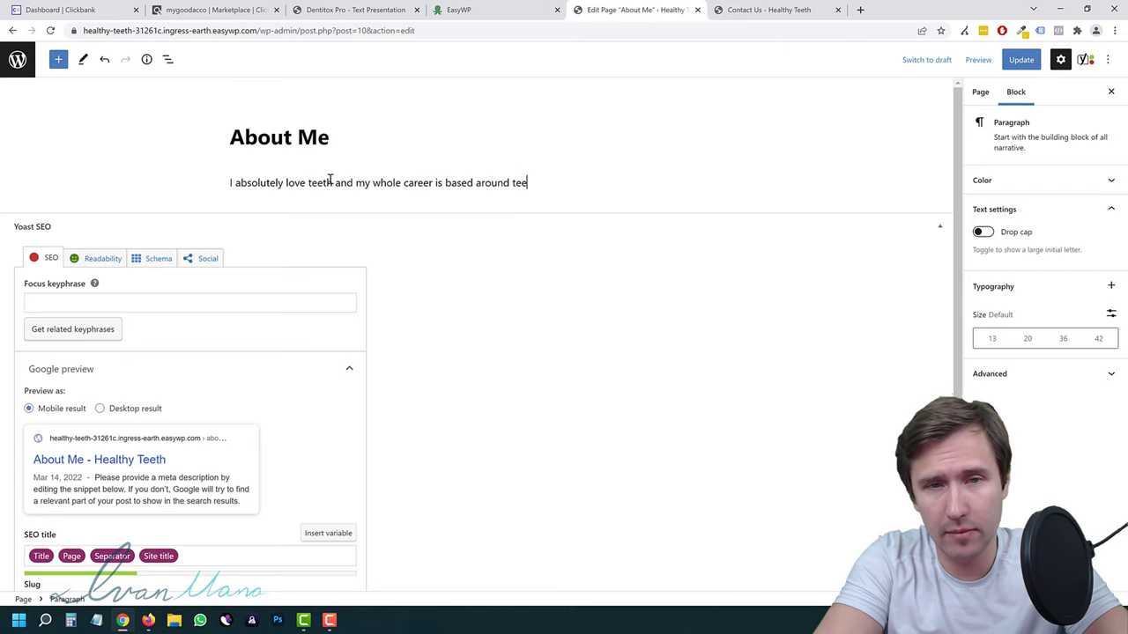
{"action": "key", "text": "Return"}
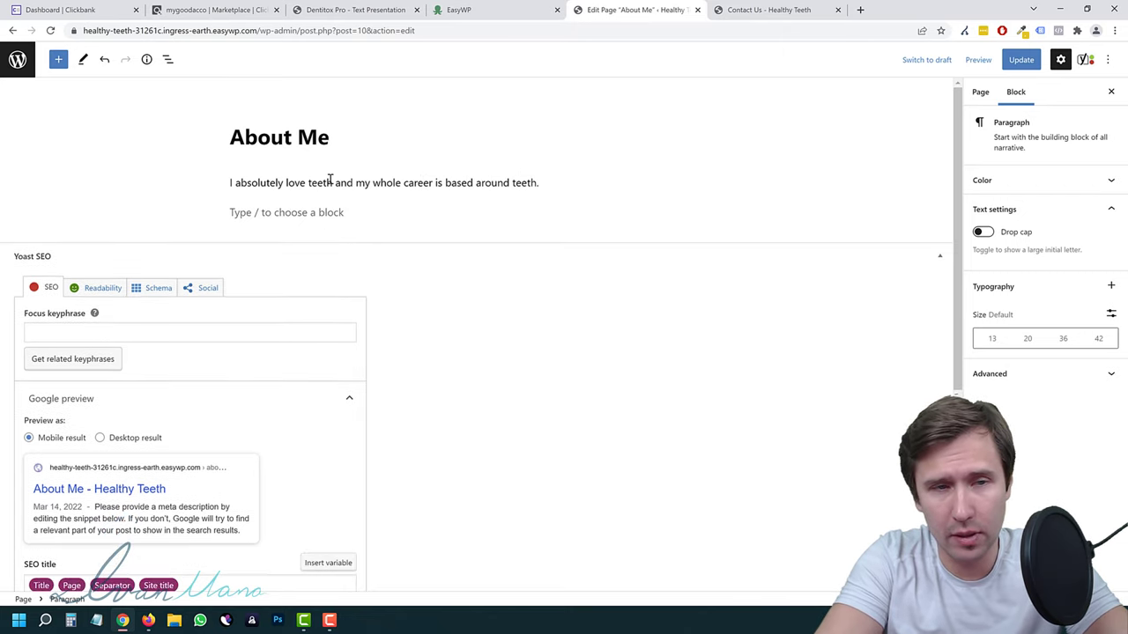
Add a second paragraph, "On this website, I love showing you new stuff about teeth.", and update the About Me page.
{"action": "type", "text": "In this blo"}
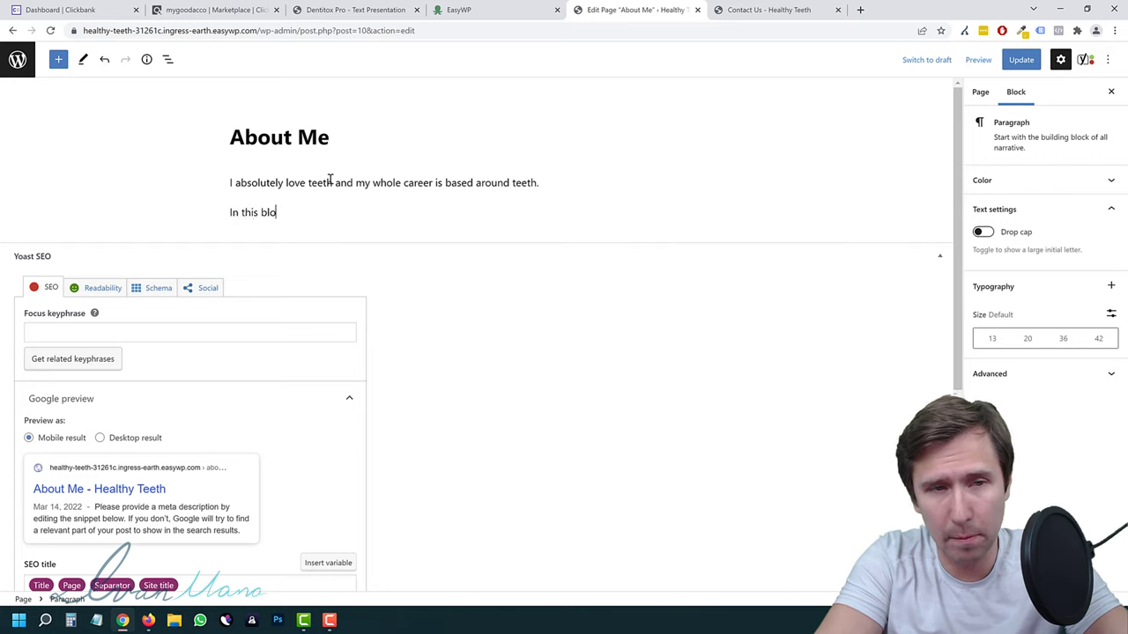
{"action": "key", "text": "BackSpace"}
{"action": "key", "text": "BackSpace"}
{"action": "type", "text": "On th"}
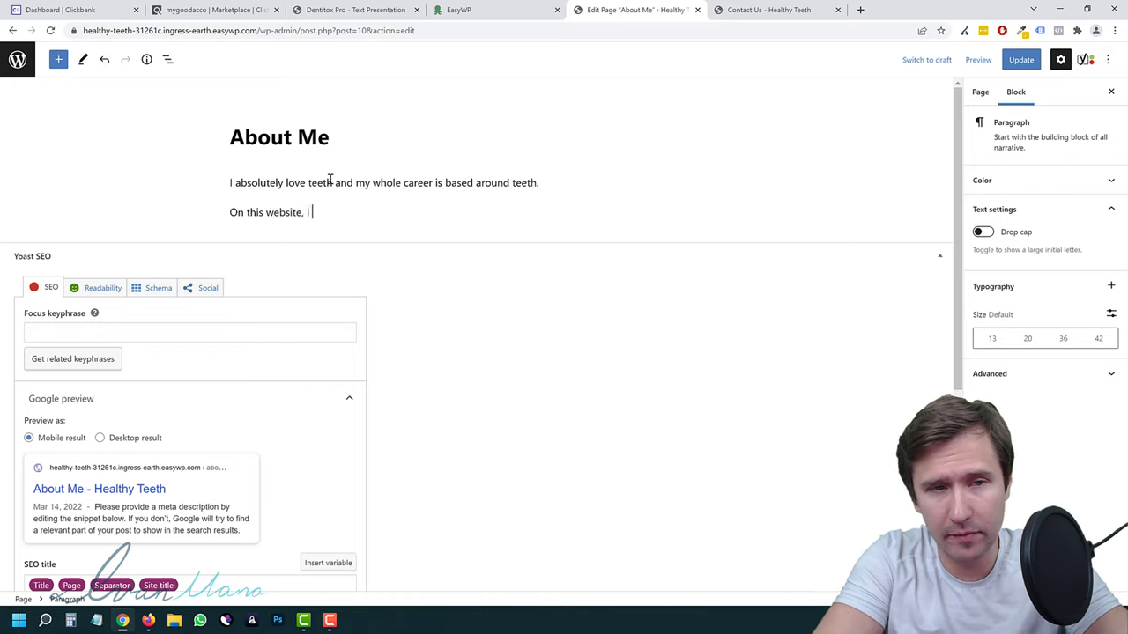
{"action": "type", "text": "is website, I love showing you new stuff about t"}
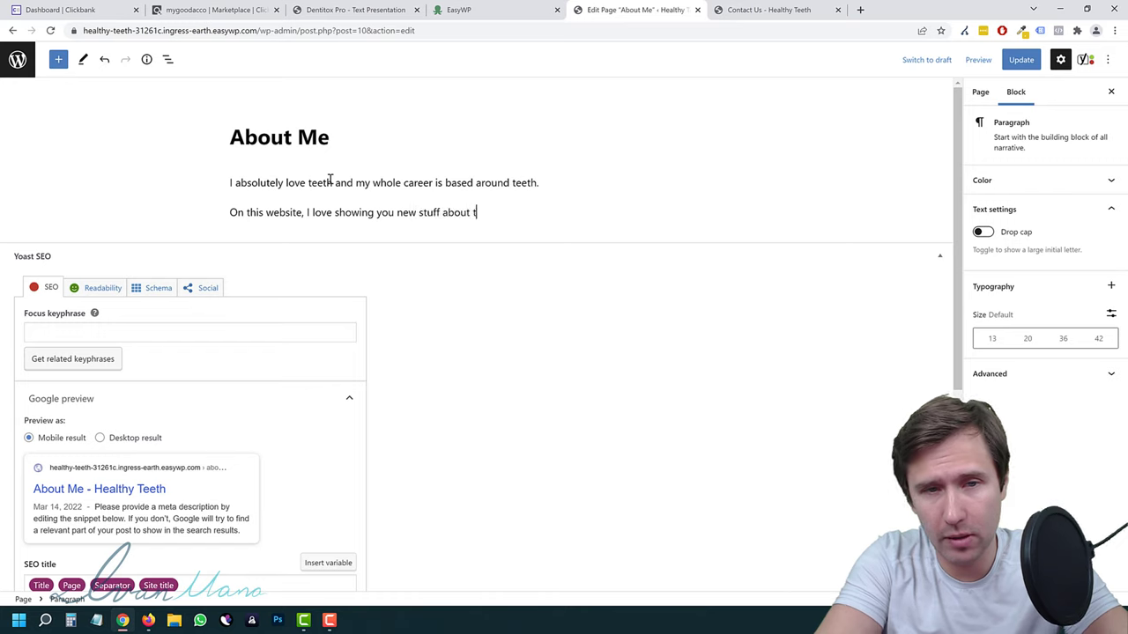
{"action": "type", "text": "eeth."}
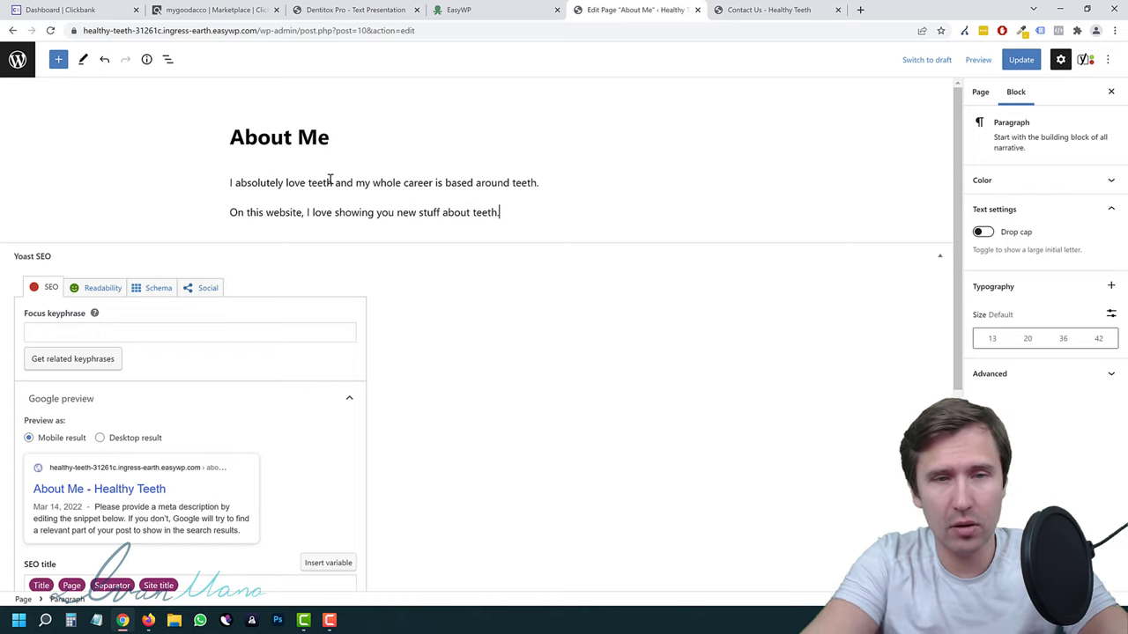
{"action": "left_click", "coordinate": [1020, 59]}
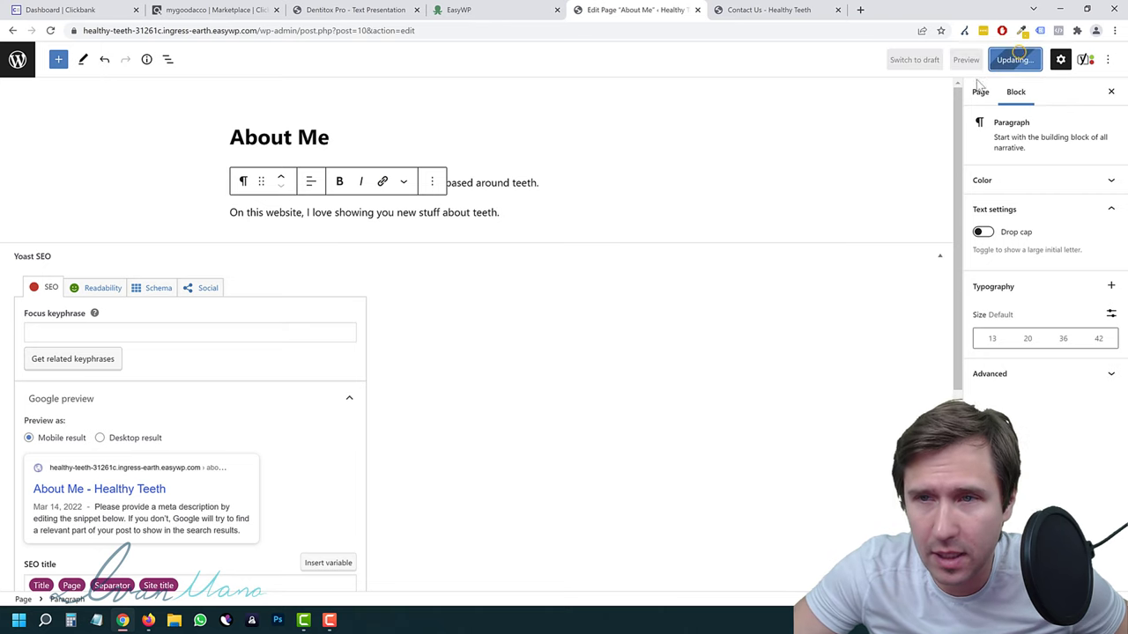
Leave the editor and check the About Me page on the live site, including its Edit link.
{"action": "left_click", "coordinate": [18, 62]}
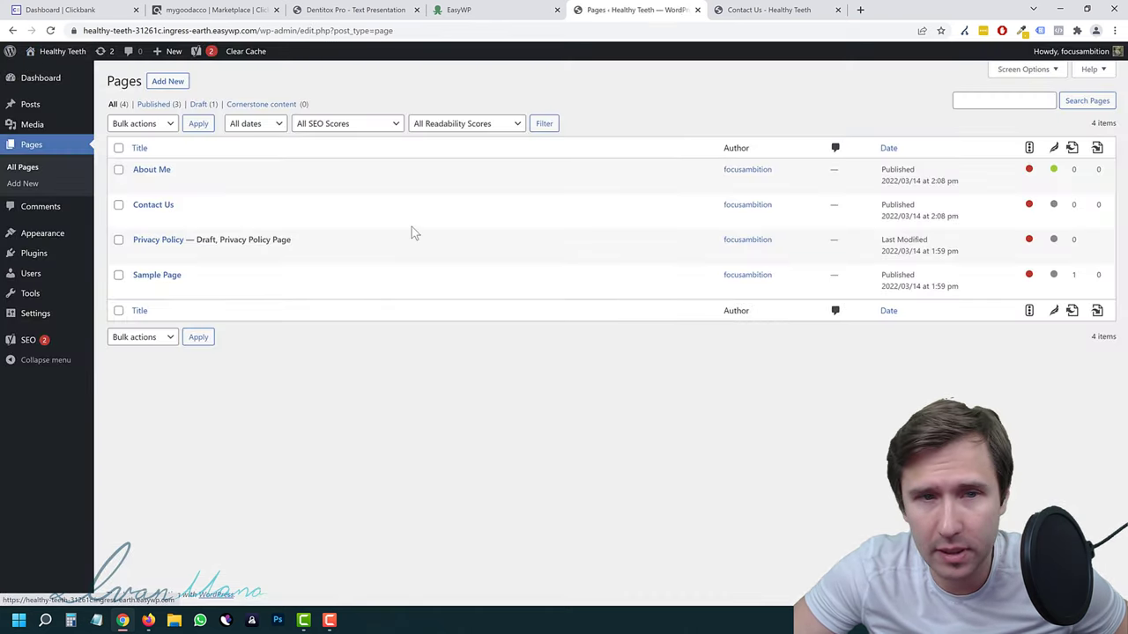
{"action": "left_click", "coordinate": [765, 10]}
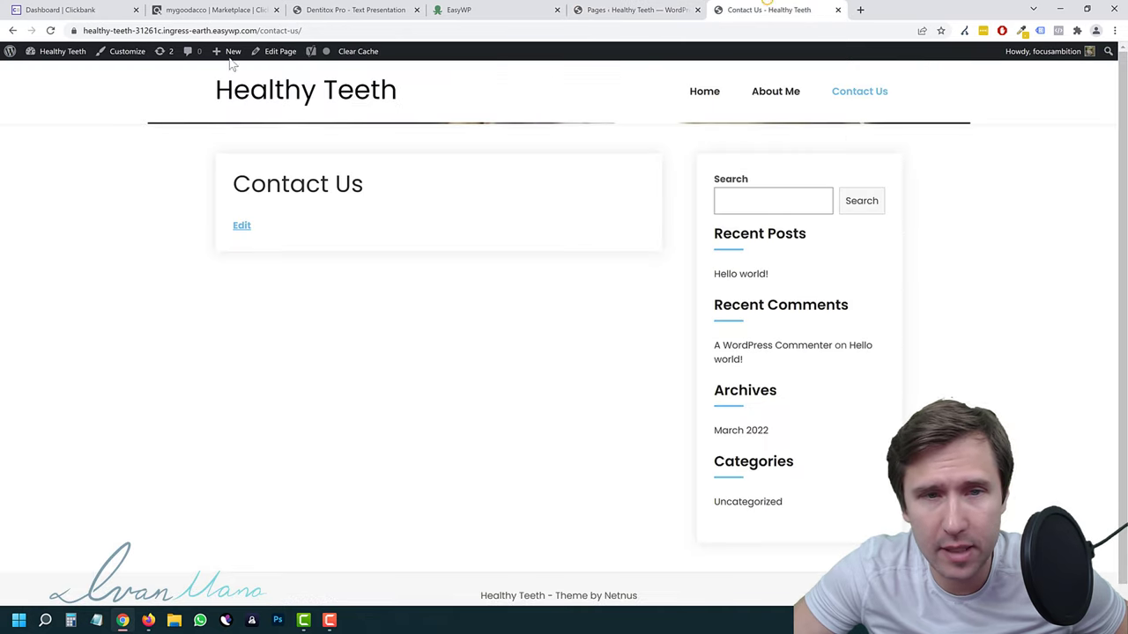
{"action": "left_click", "coordinate": [768, 99]}
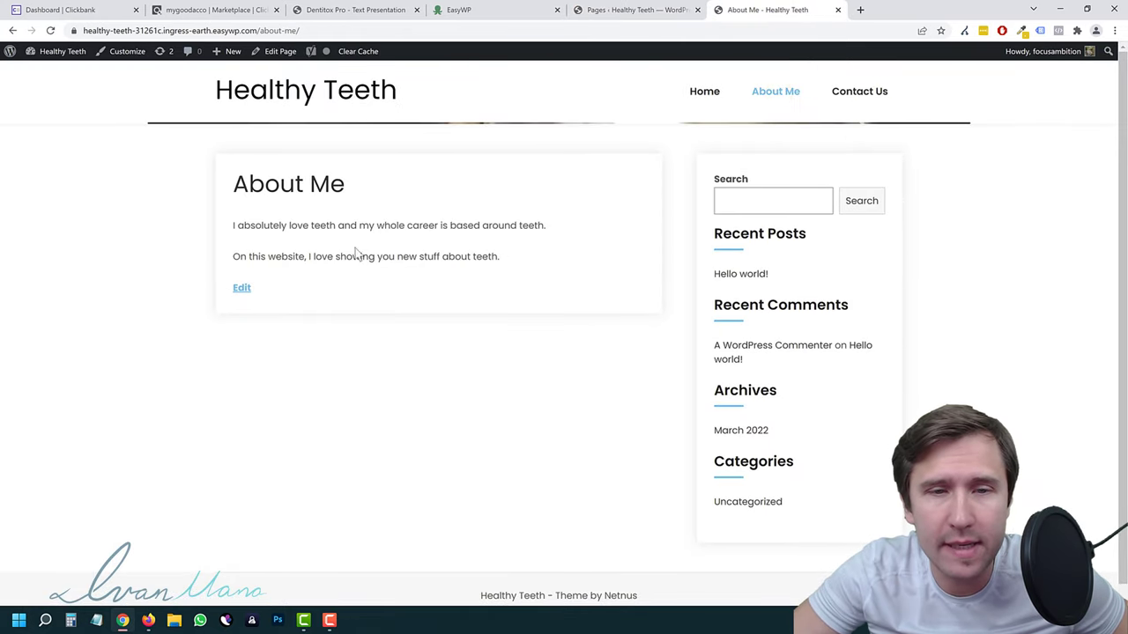
{"action": "left_click", "coordinate": [243, 289]}
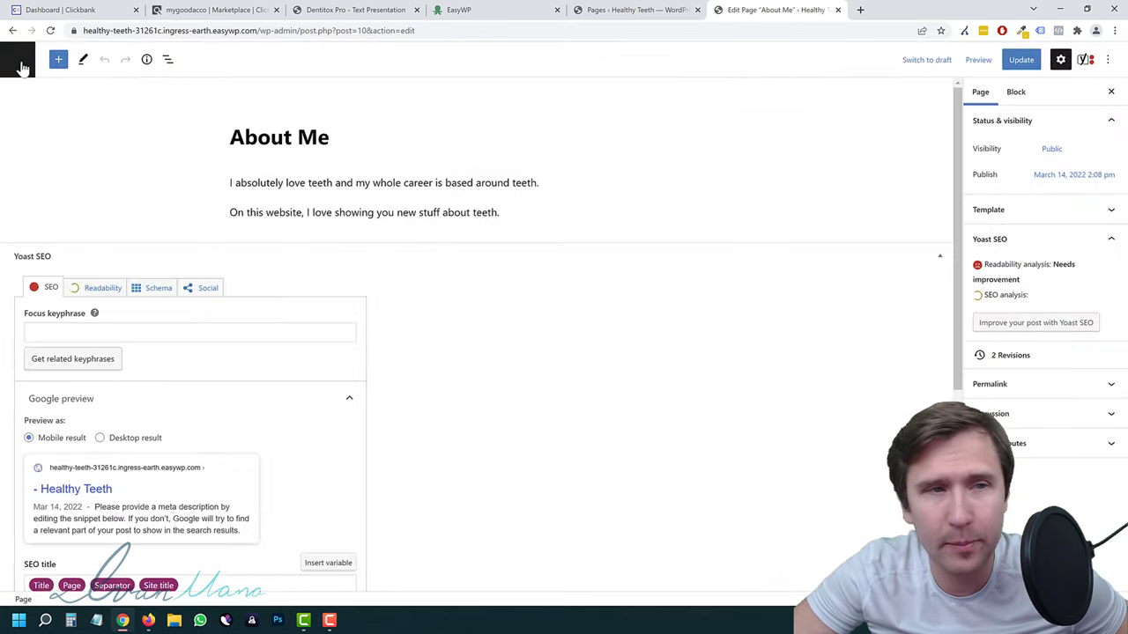
{"action": "left_click", "coordinate": [12, 30]}
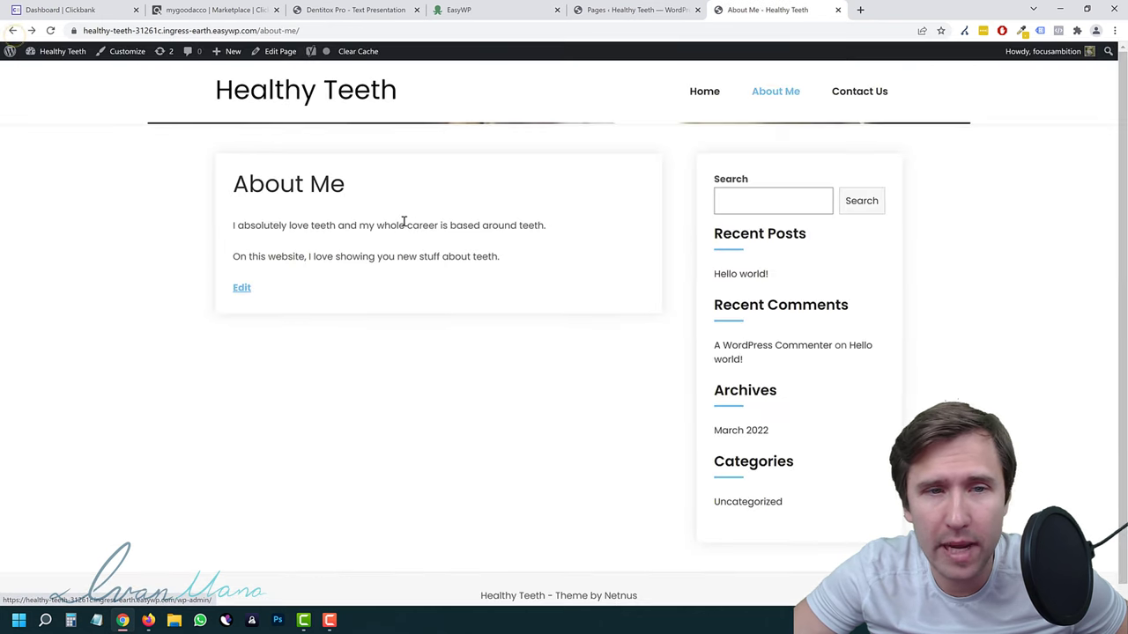
Go back to the dashboard's Pages list and check the author shown for the About Me page.
{"action": "left_click", "coordinate": [608, 9]}
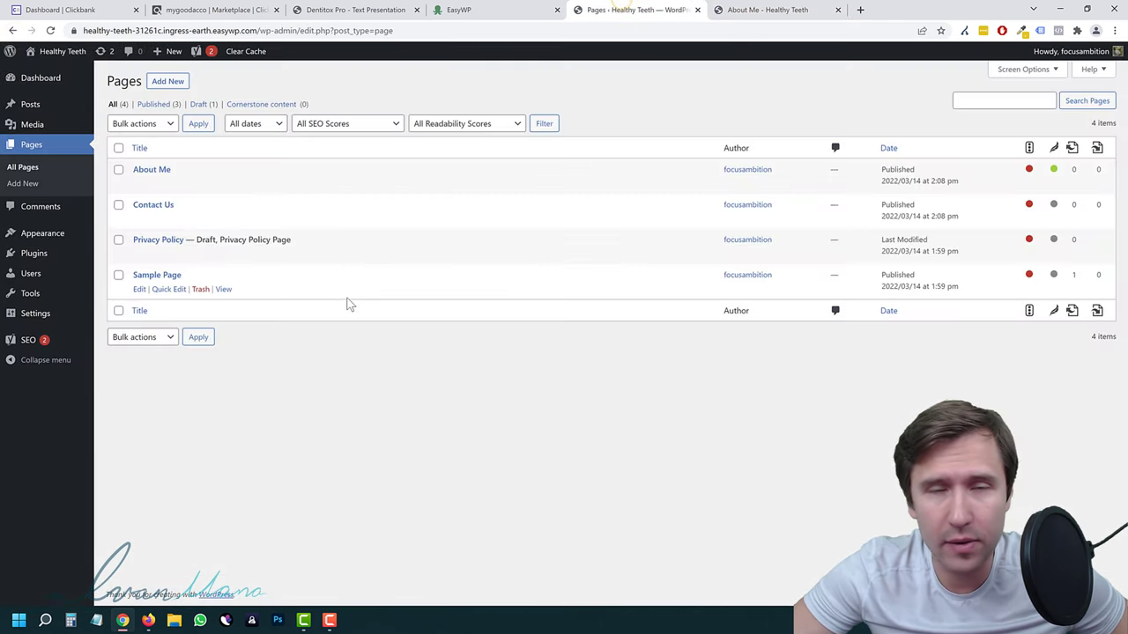
{"action": "mouse_move", "coordinate": [62, 240]}
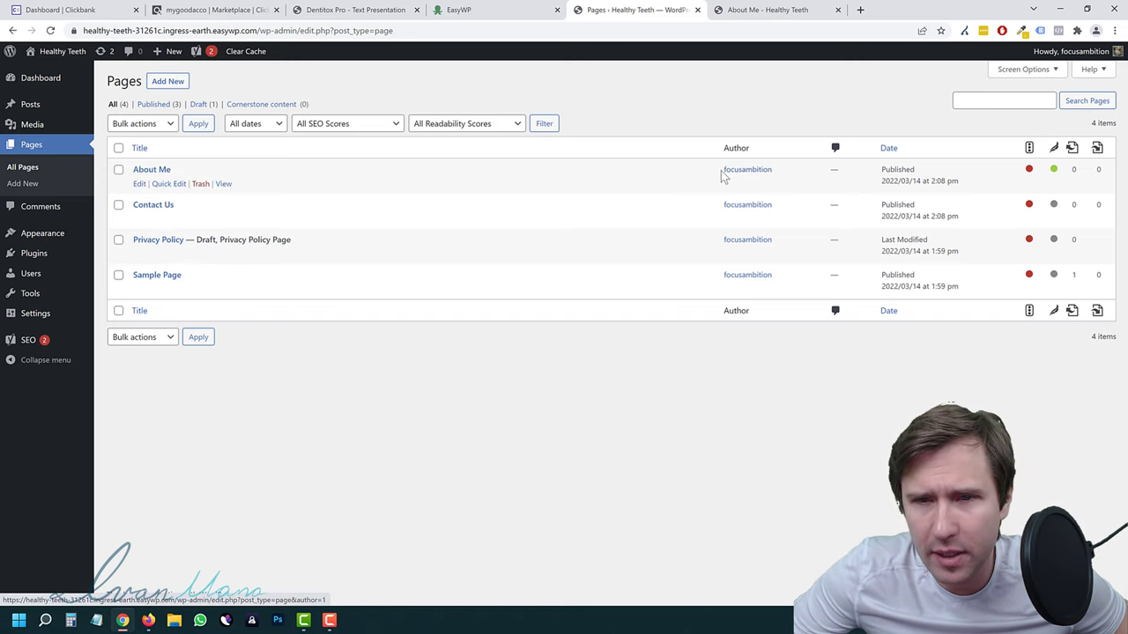
{"action": "double_click", "coordinate": [753, 170]}
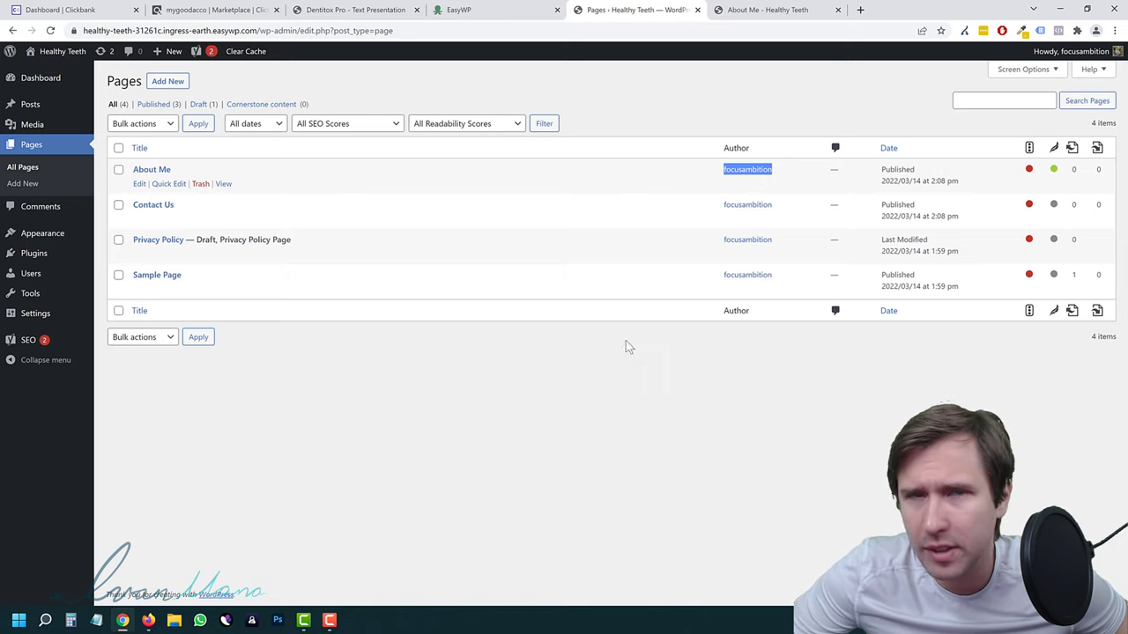
Change the user profile's nickname to the author's first name, choose it as the public display name and update the profile.
{"action": "left_click", "coordinate": [550, 388]}
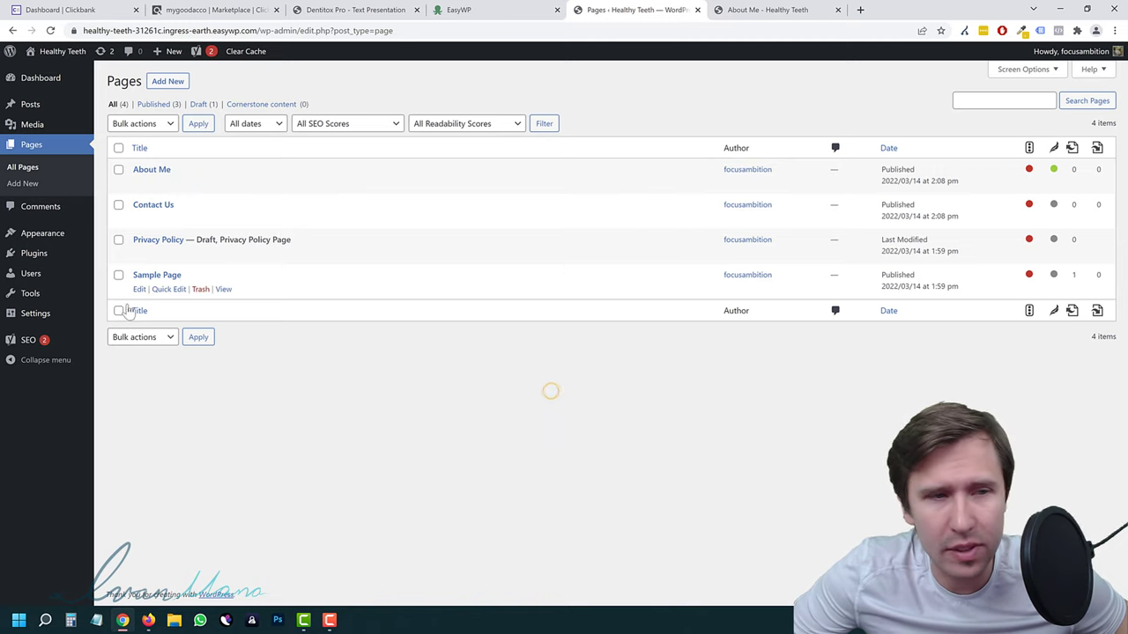
{"action": "left_click", "coordinate": [33, 275]}
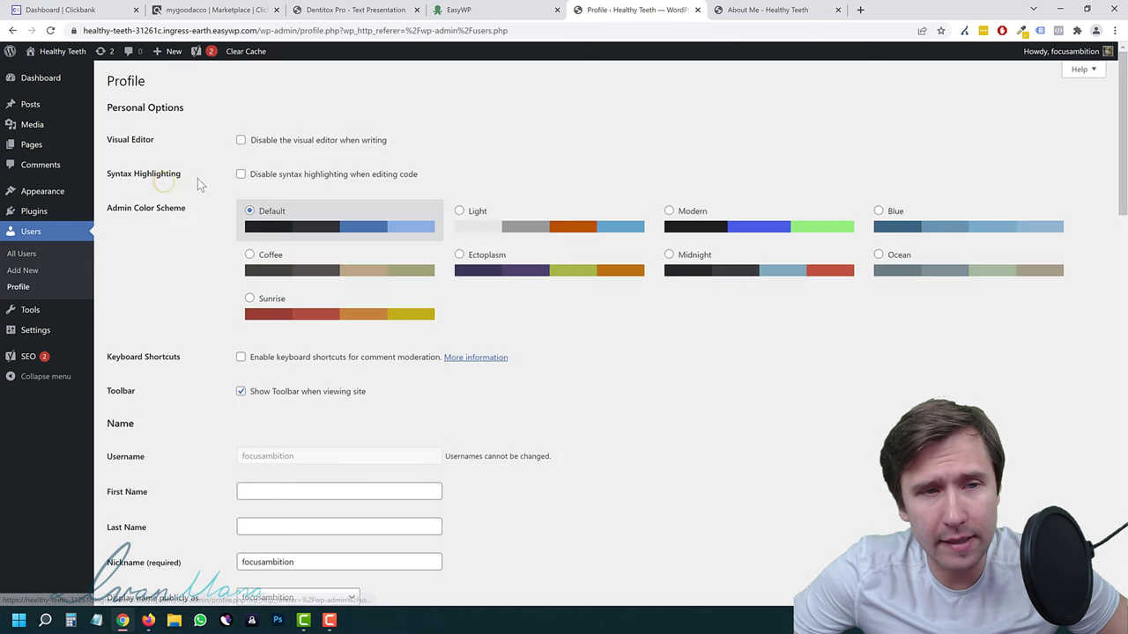
{"action": "scroll", "coordinate": [264, 414], "scroll_direction": "down", "scroll_amount": 3}
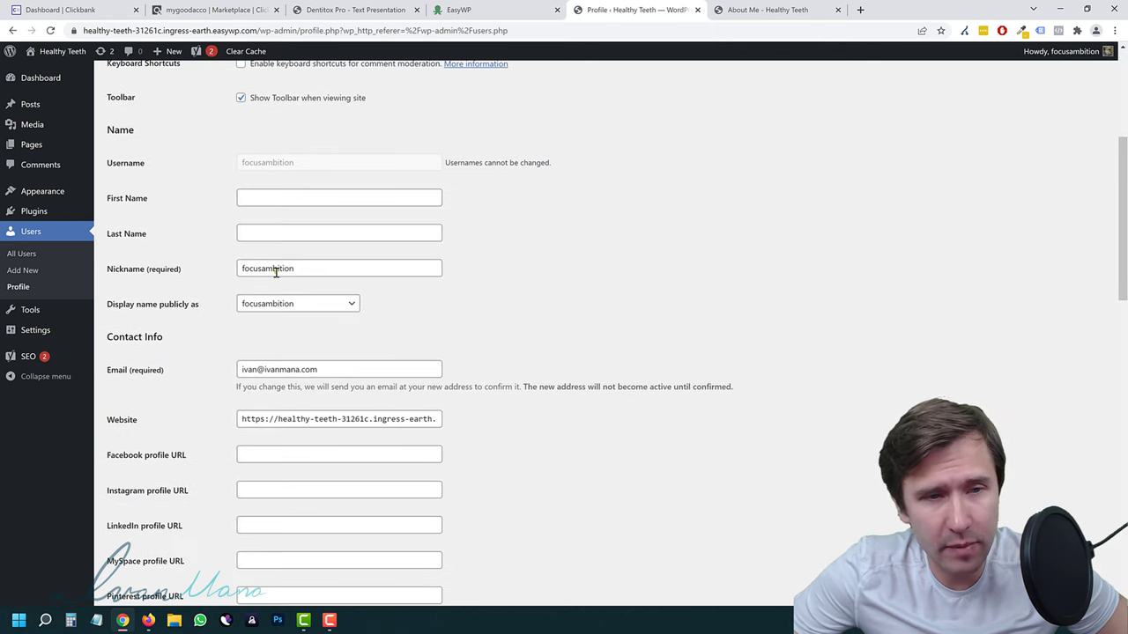
{"action": "double_click", "coordinate": [276, 268]}
{"action": "key", "text": "BackSpace"}
{"action": "type", "text": "ivan"}
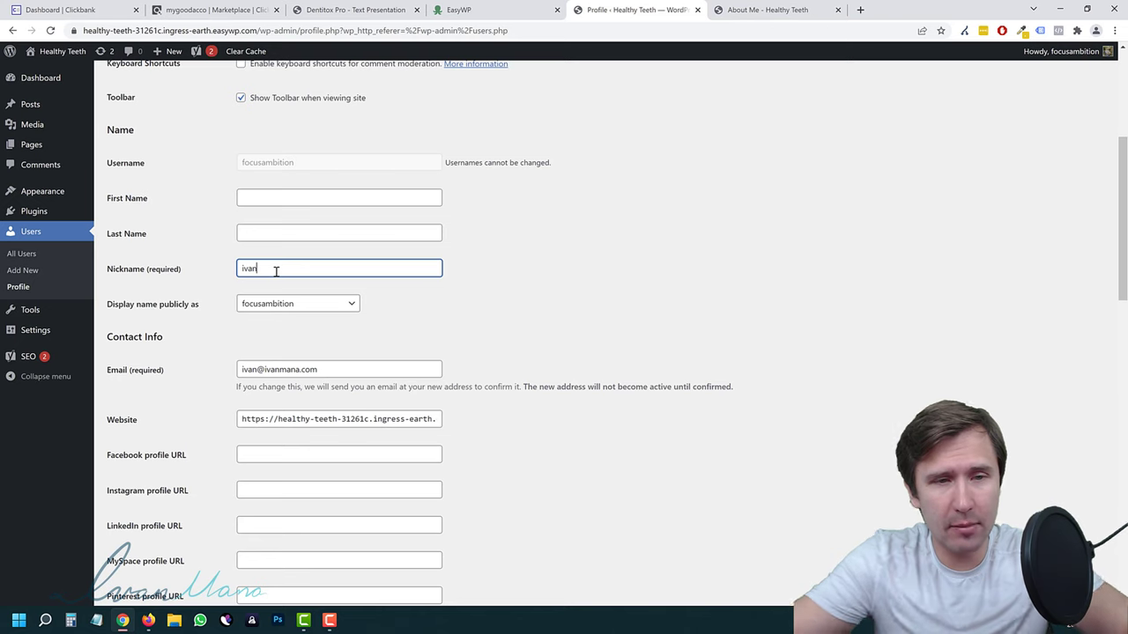
{"action": "left_click", "coordinate": [264, 303]}
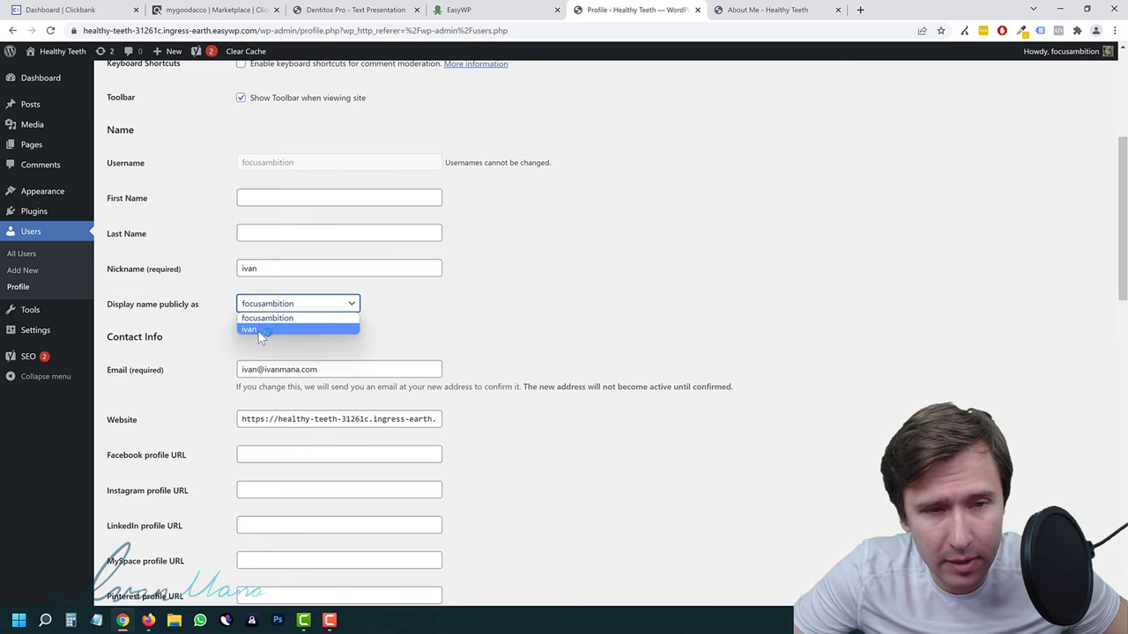
{"action": "left_click", "coordinate": [257, 329]}
{"action": "scroll", "coordinate": [444, 335], "scroll_direction": "down", "scroll_amount": 15}
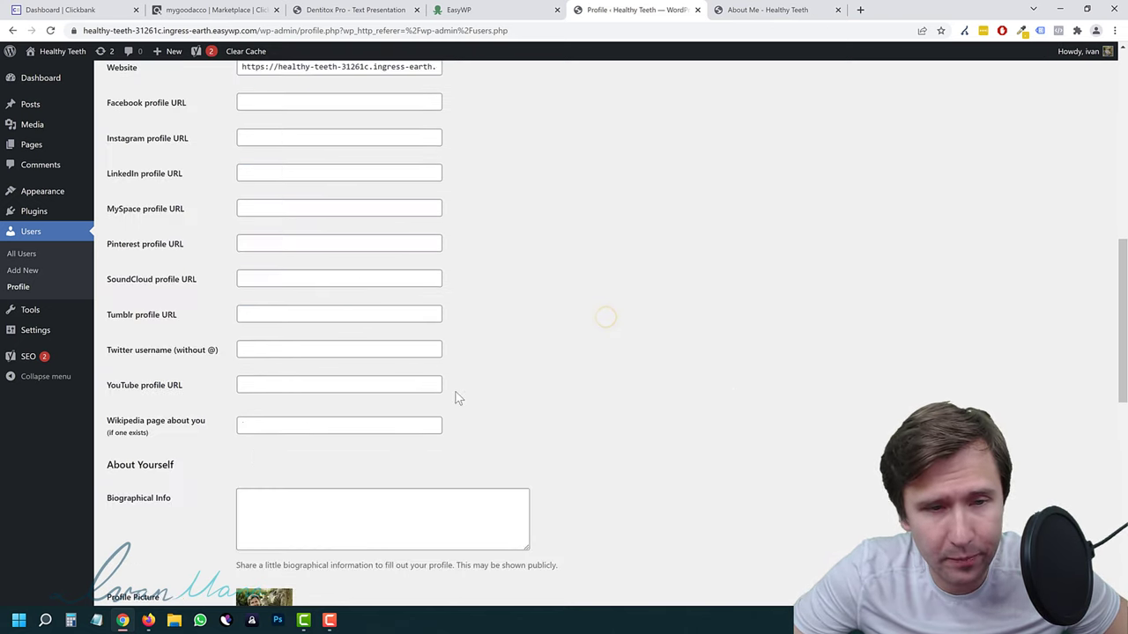
{"action": "left_click", "coordinate": [164, 547]}
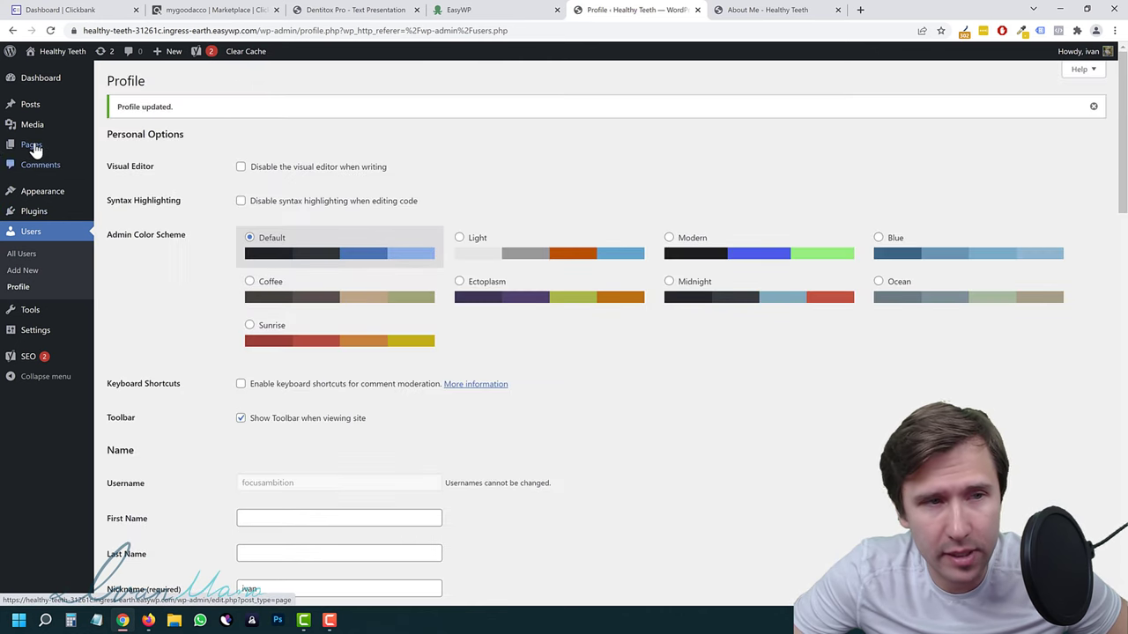
Check the author name in the Pages list and view the Home page of the live site.
{"action": "left_click", "coordinate": [33, 145]}
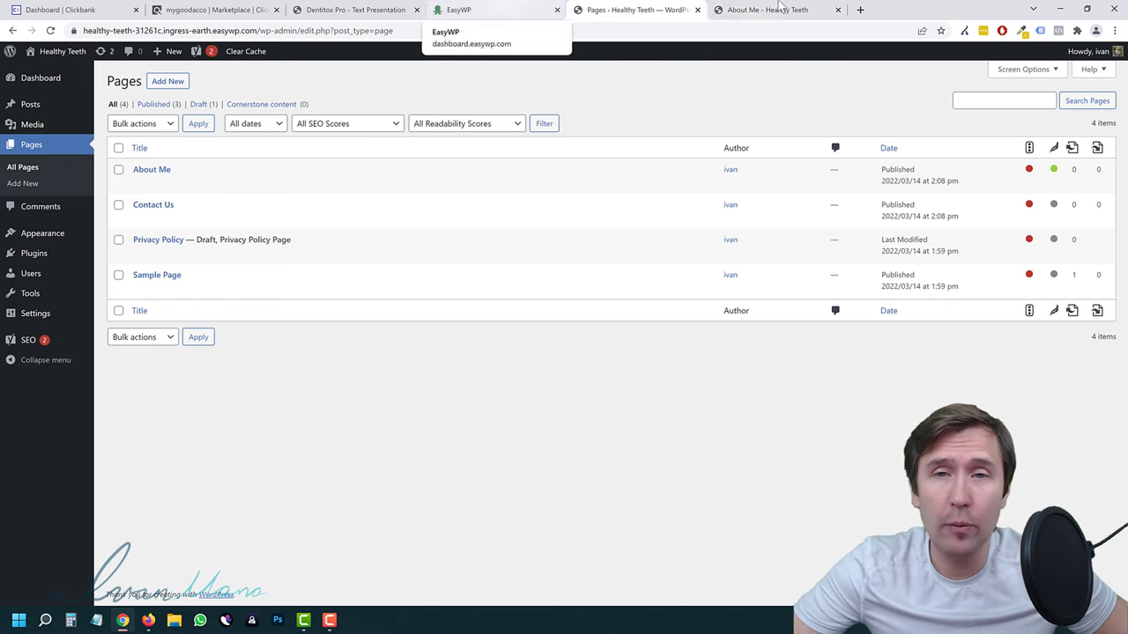
{"action": "left_click", "coordinate": [740, 10]}
{"action": "left_click", "coordinate": [714, 95]}
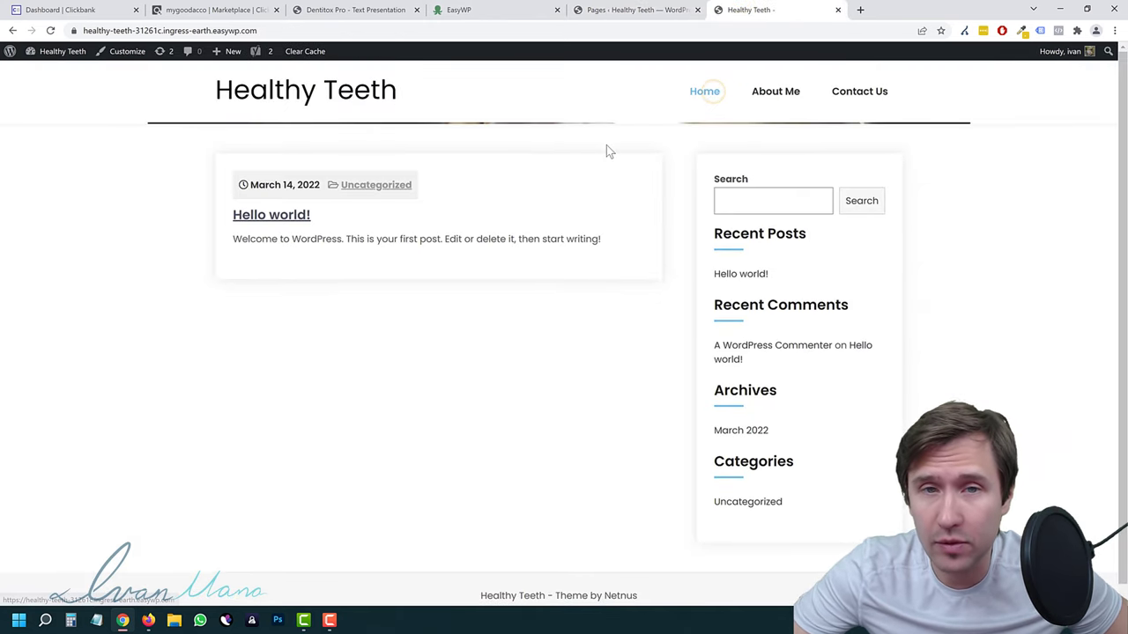
Move the "Hello world!" post to the trash.
{"action": "left_click", "coordinate": [609, 7]}
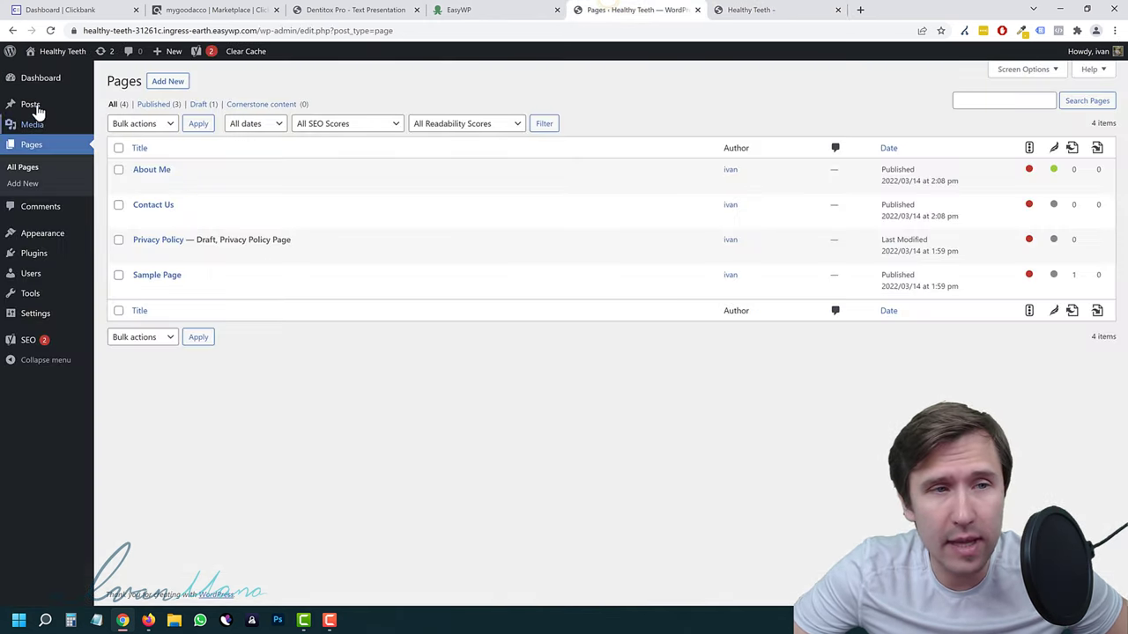
{"action": "mouse_move", "coordinate": [35, 105]}
{"action": "left_click", "coordinate": [120, 106]}
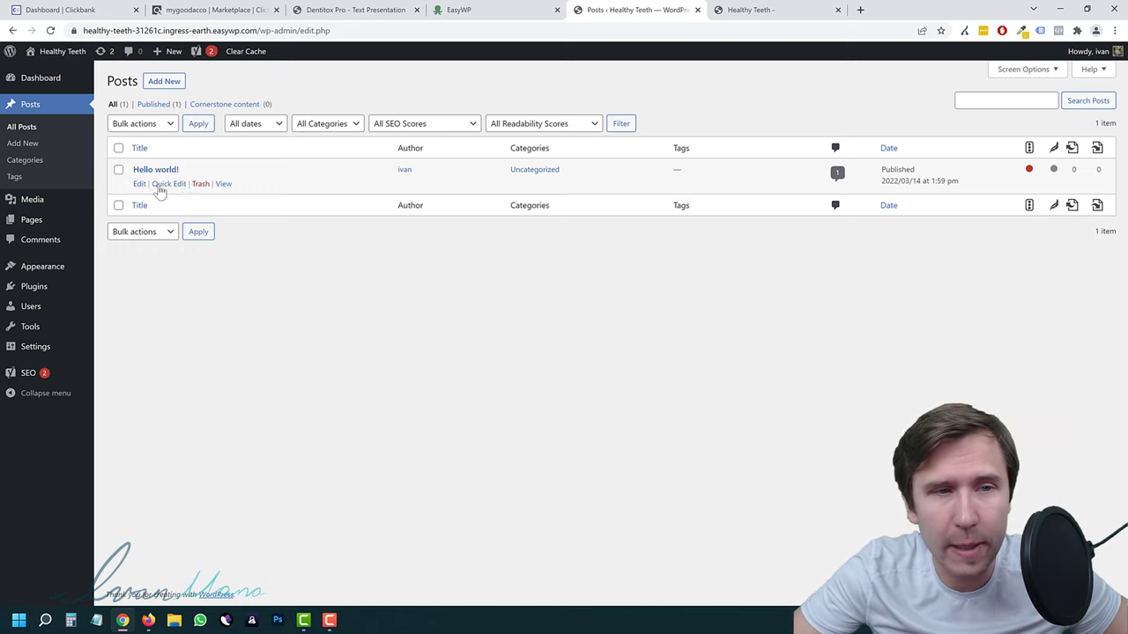
{"action": "left_click", "coordinate": [200, 183]}
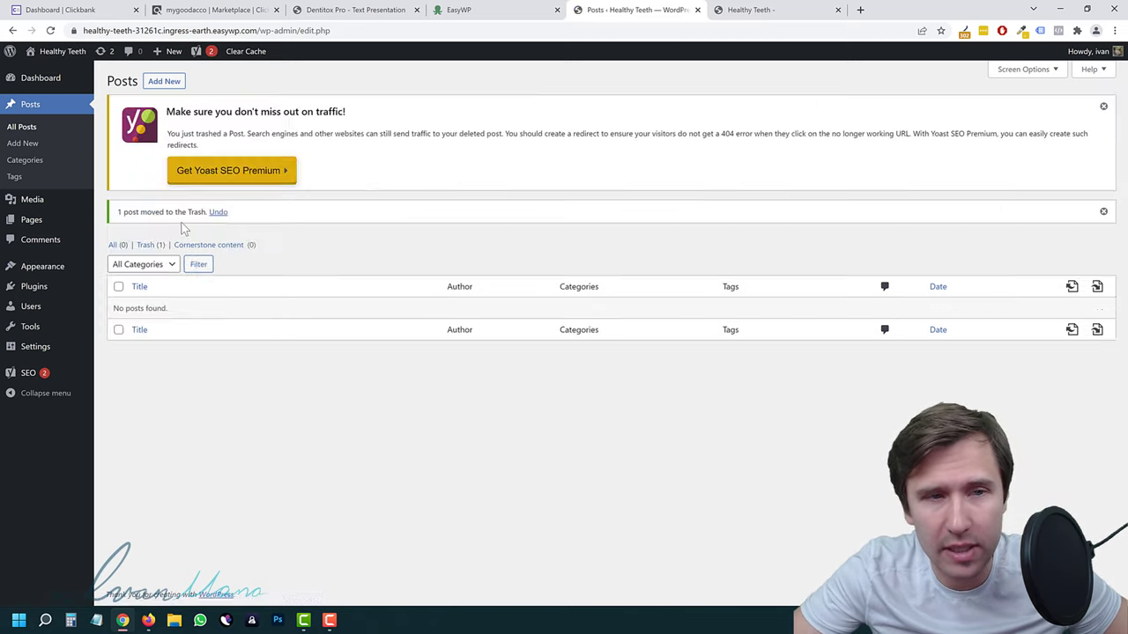
Start a new post and review the Dentitox sales page's headline for a topic idea before returning to the editor.
{"action": "left_click", "coordinate": [164, 81]}
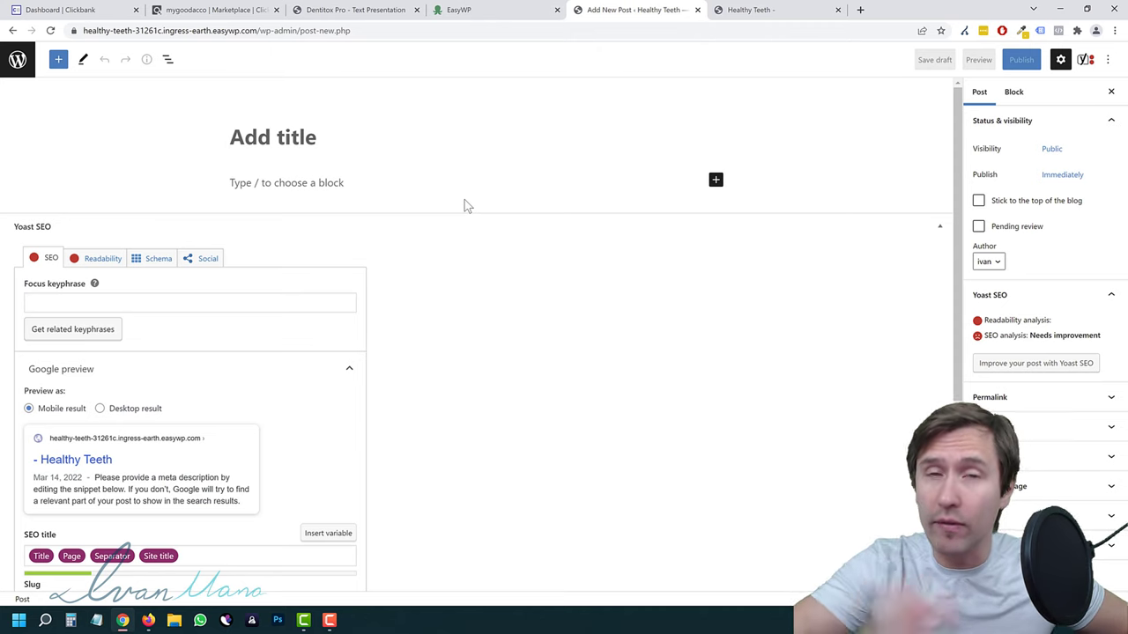
{"action": "left_click", "coordinate": [352, 10]}
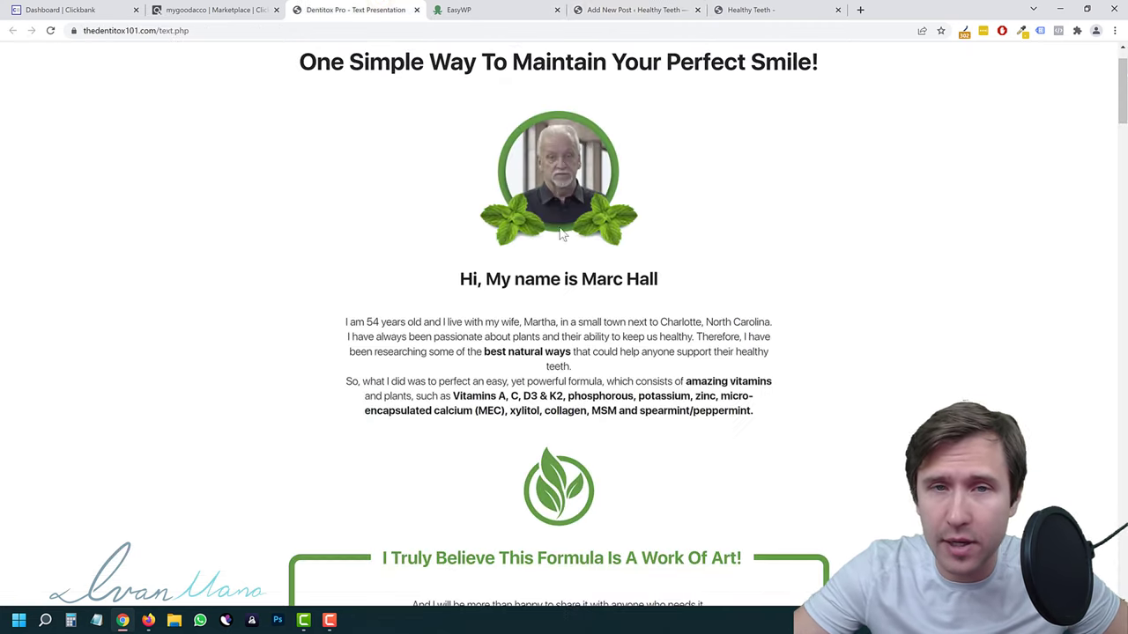
{"action": "scroll", "coordinate": [493, 108], "scroll_direction": "up", "scroll_amount": 1}
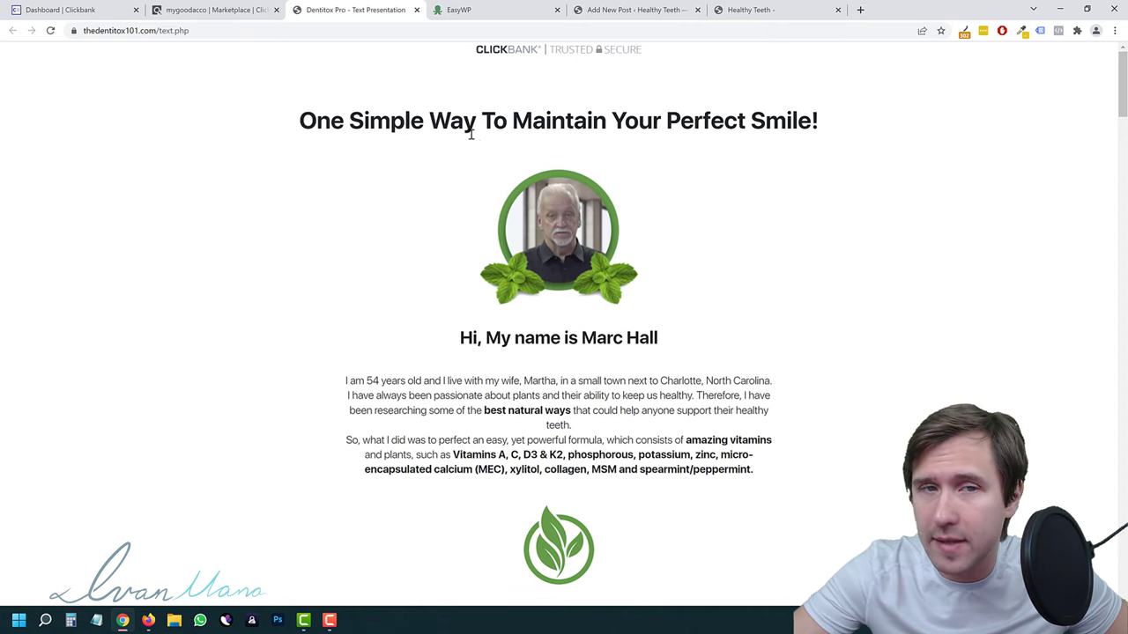
{"action": "left_click_drag", "start_coordinate": [352, 119], "coordinate": [790, 120]}
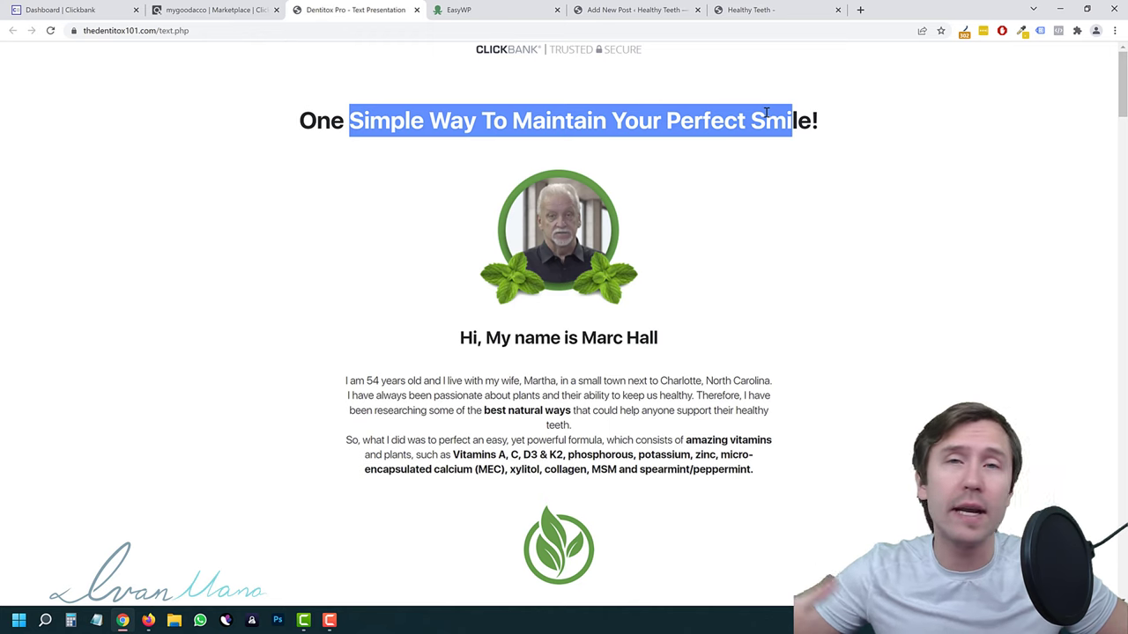
{"action": "left_click", "coordinate": [775, 10]}
{"action": "left_click", "coordinate": [641, 10]}
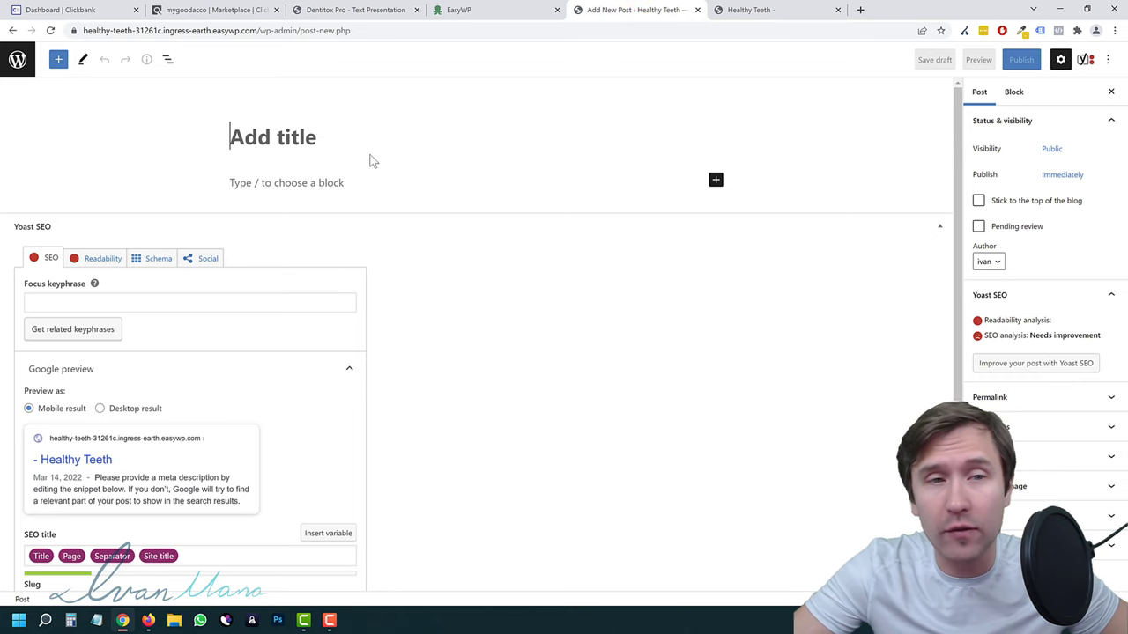
Title the new post "5 Tips for a Healthy Smile".
{"action": "type", "text": "5 Tips f"}
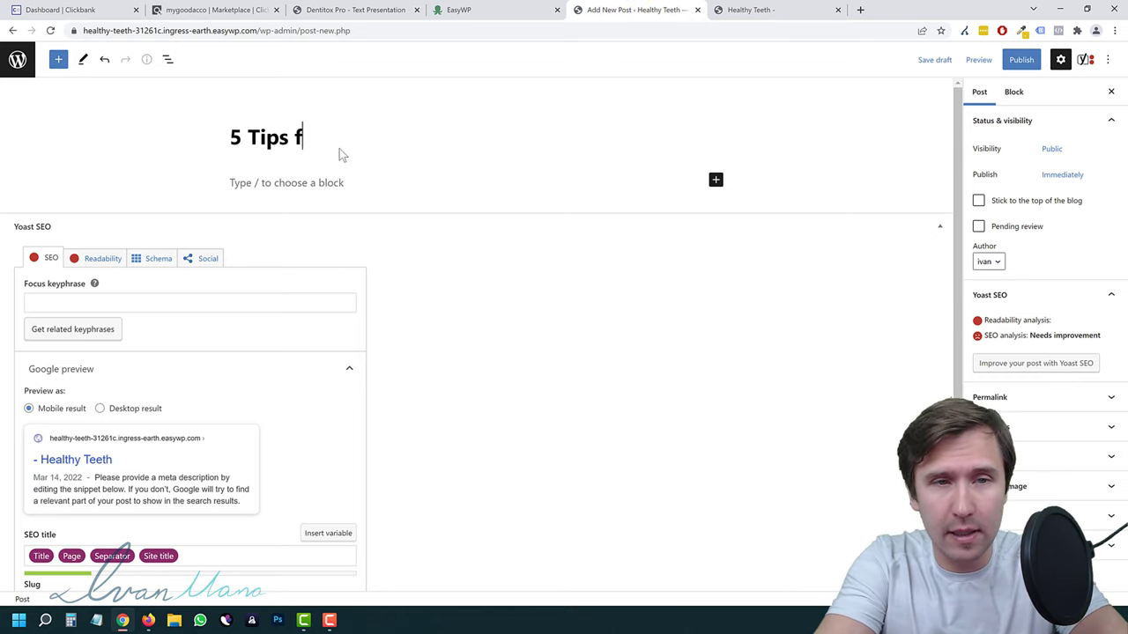
{"action": "type", "text": "or a Healthy Smile"}
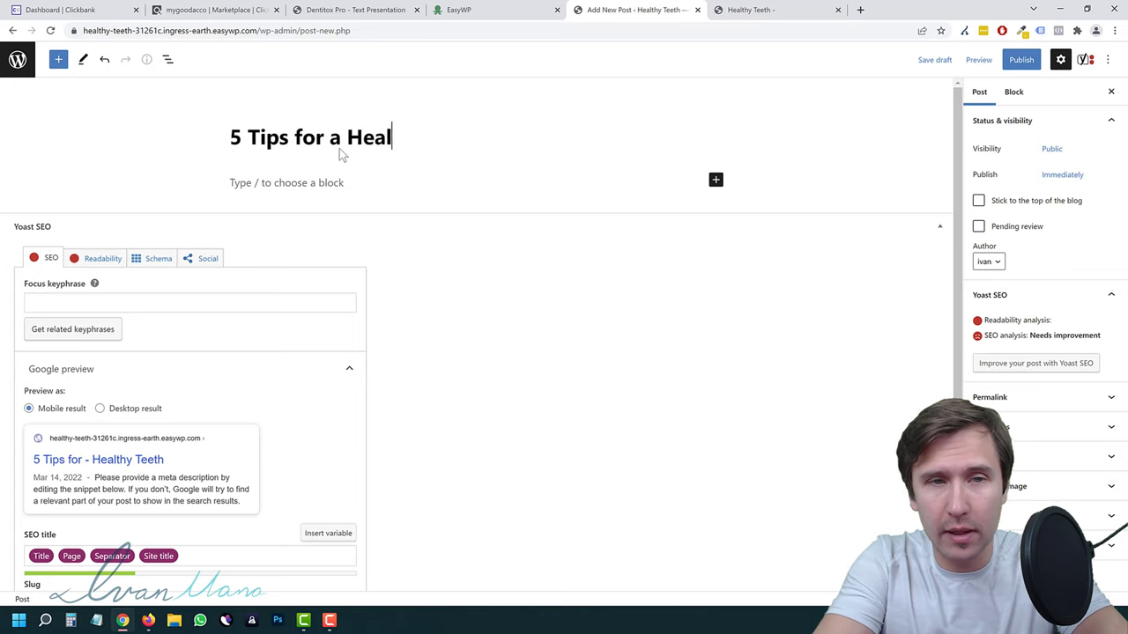
{"action": "left_click", "coordinate": [313, 191]}
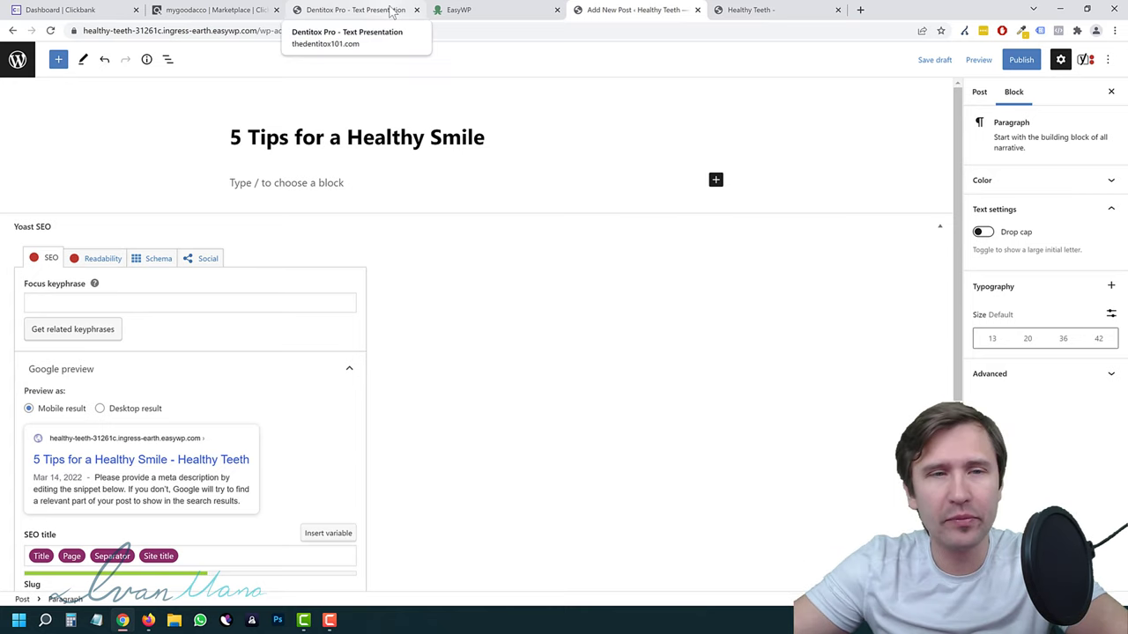
{"action": "left_click", "coordinate": [486, 137]}
{"action": "left_click_drag", "start_coordinate": [486, 138], "coordinate": [295, 182]}
{"action": "left_click", "coordinate": [348, 188]}
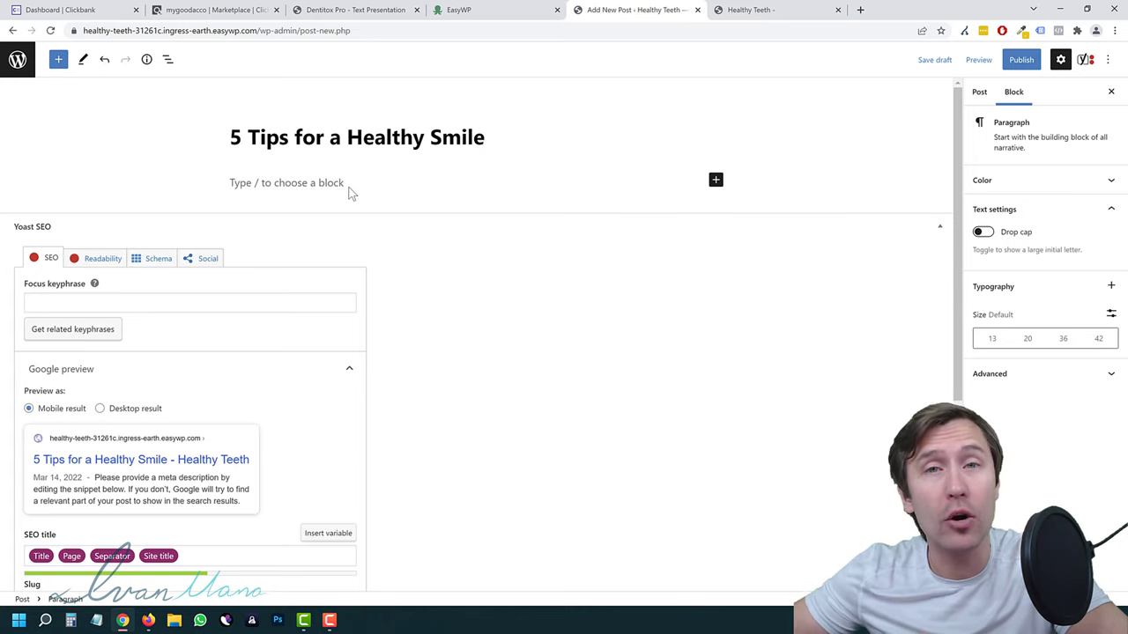
Search Google for the post's title, "5 Tips for a Healthy Smile", and look through the results.
{"action": "triple_click", "coordinate": [387, 134]}
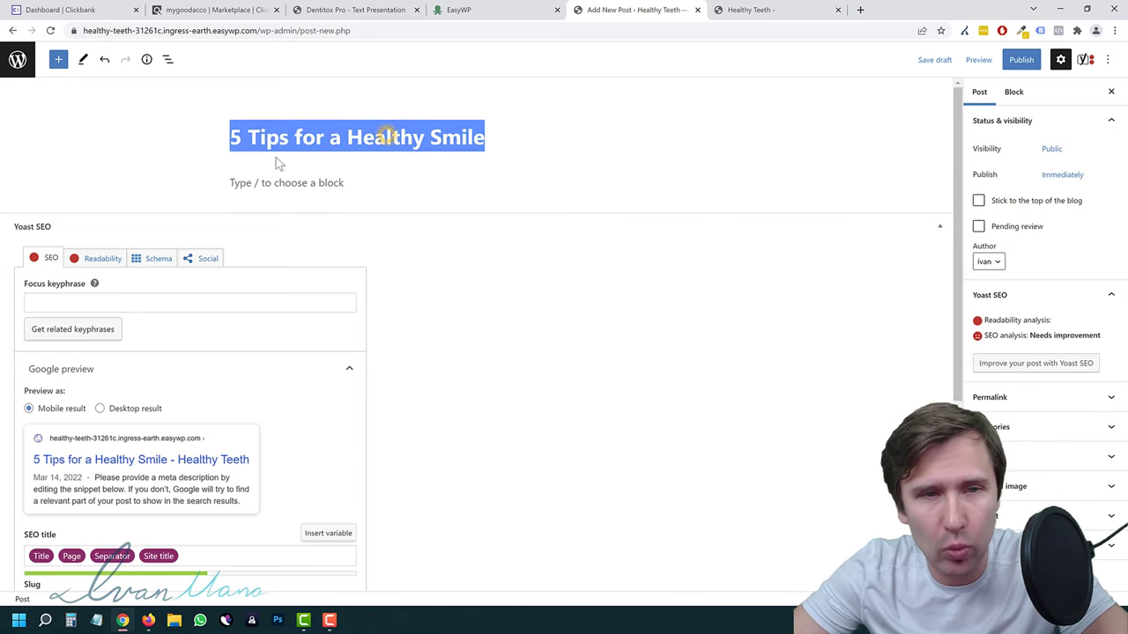
{"action": "key", "text": "ctrl+c"}
{"action": "key", "text": "ctrl+t"}
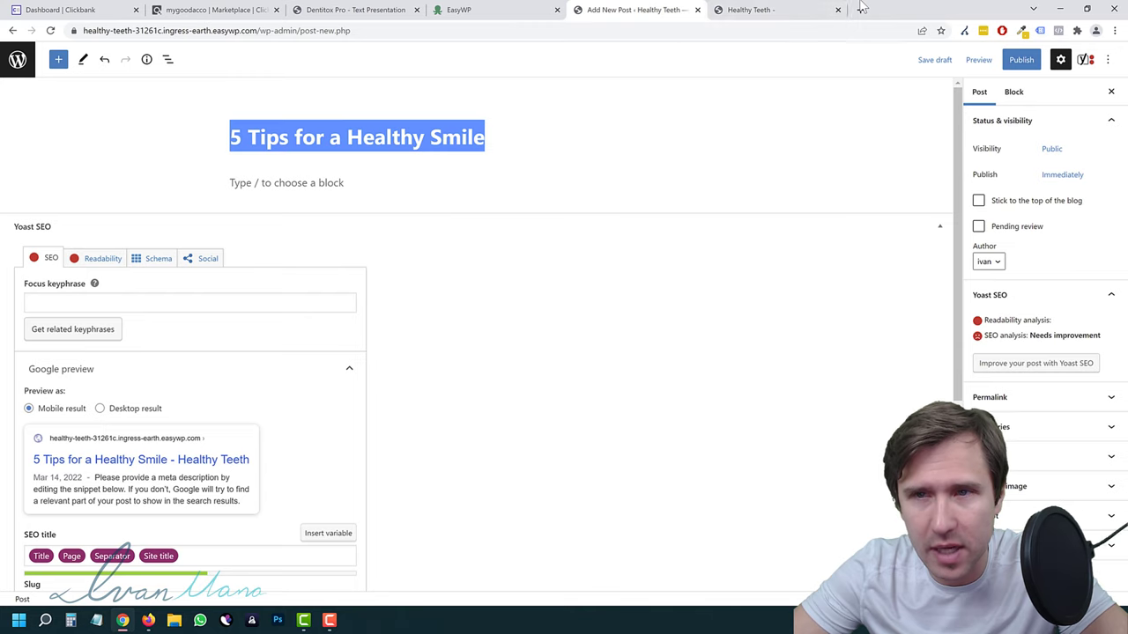
{"action": "key", "text": "ctrl+v"}
{"action": "left_click", "coordinate": [607, 52]}
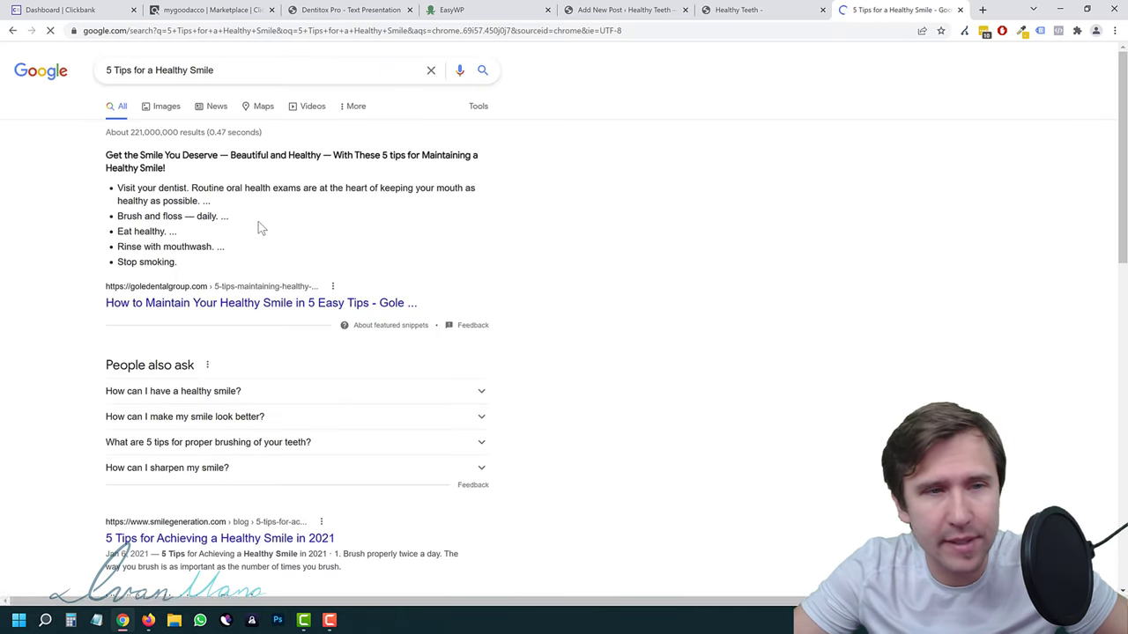
{"action": "scroll", "coordinate": [226, 229], "scroll_direction": "down", "scroll_amount": 1}
{"action": "scroll", "coordinate": [224, 234], "scroll_direction": "down", "scroll_amount": 2}
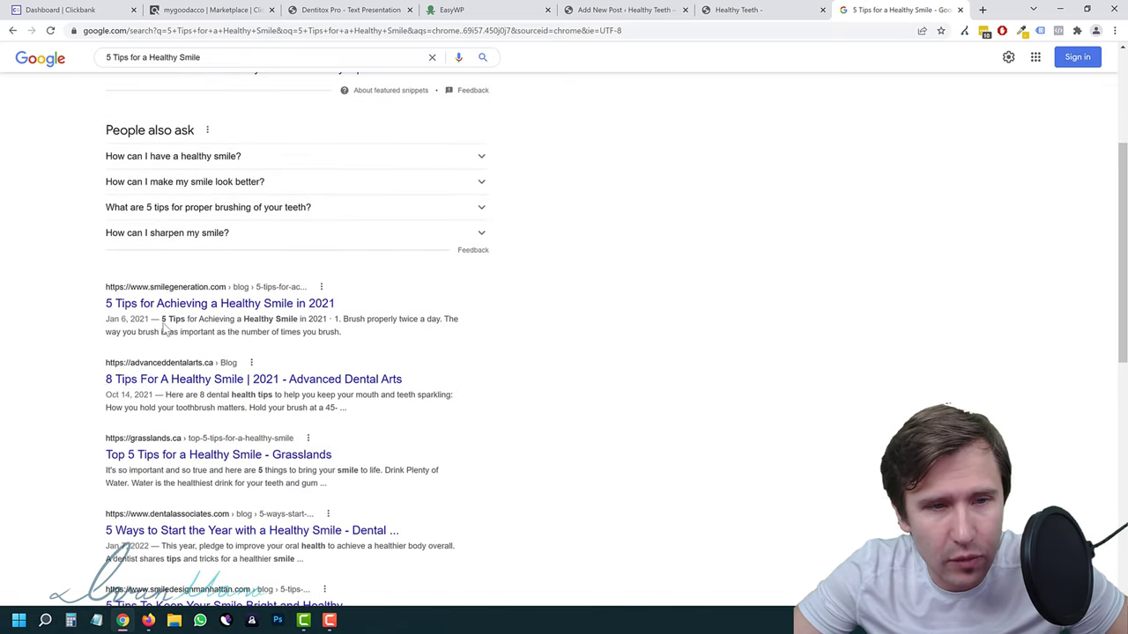
Open the Smile Generation article "5 Tips for Achieving a Healthy Smile in 2021" and read its first tip.
{"action": "left_click", "coordinate": [190, 304]}
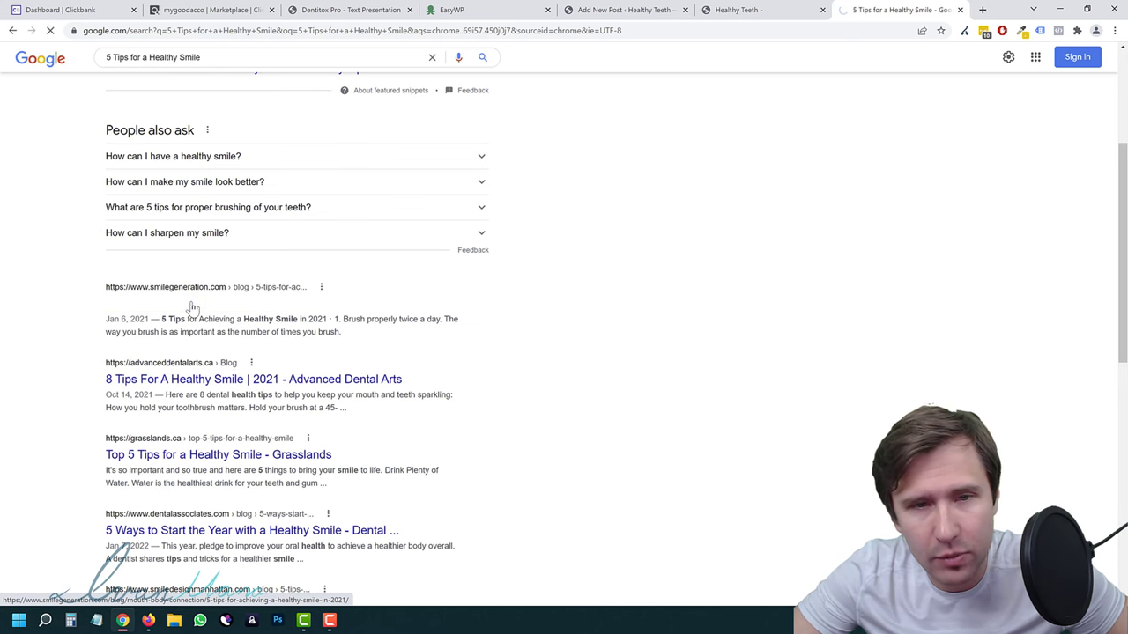
{"action": "scroll", "coordinate": [334, 350], "scroll_direction": "down", "scroll_amount": 6}
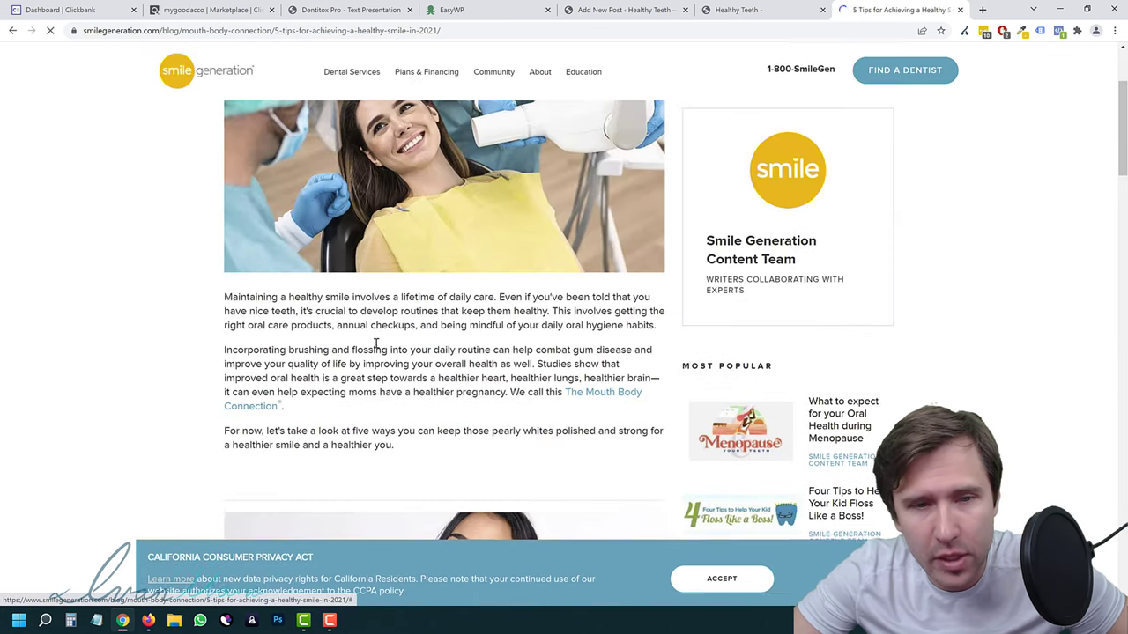
{"action": "scroll", "coordinate": [349, 348], "scroll_direction": "down", "scroll_amount": 3}
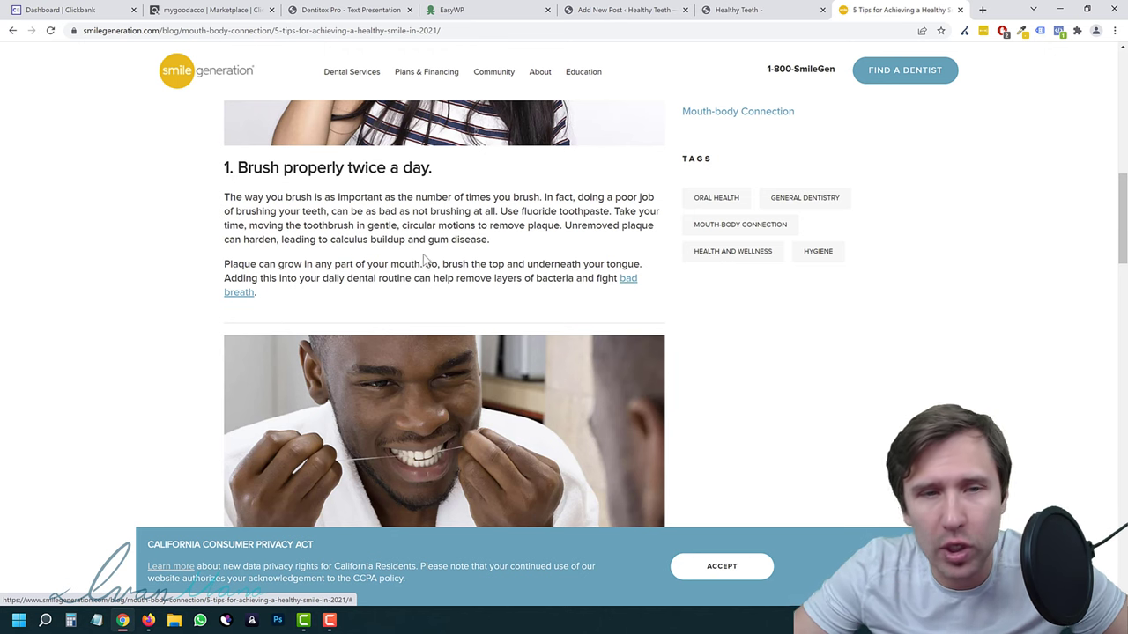
{"action": "scroll", "coordinate": [425, 260], "scroll_direction": "down", "scroll_amount": 1}
{"action": "scroll", "coordinate": [424, 292], "scroll_direction": "up", "scroll_amount": 1}
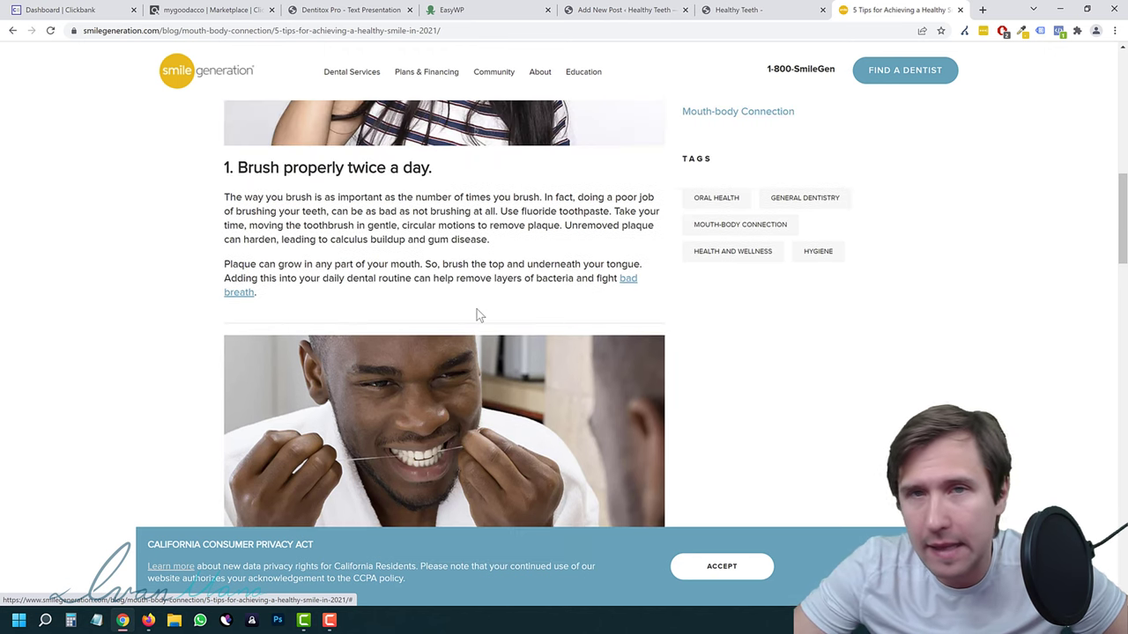
Place the article's browser tab directly beside the post editor's tab and return to the editor.
{"action": "left_click", "coordinate": [751, 9]}
{"action": "left_click", "coordinate": [642, 9]}
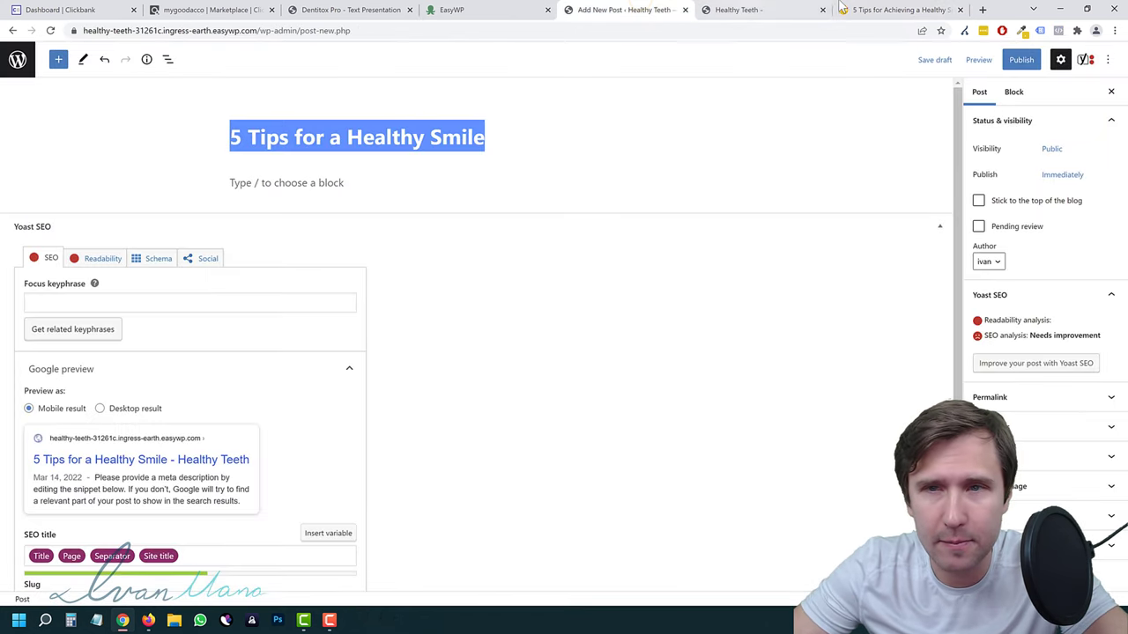
{"action": "left_click_drag", "start_coordinate": [877, 10], "coordinate": [617, 7]}
{"action": "left_click", "coordinate": [604, 7]}
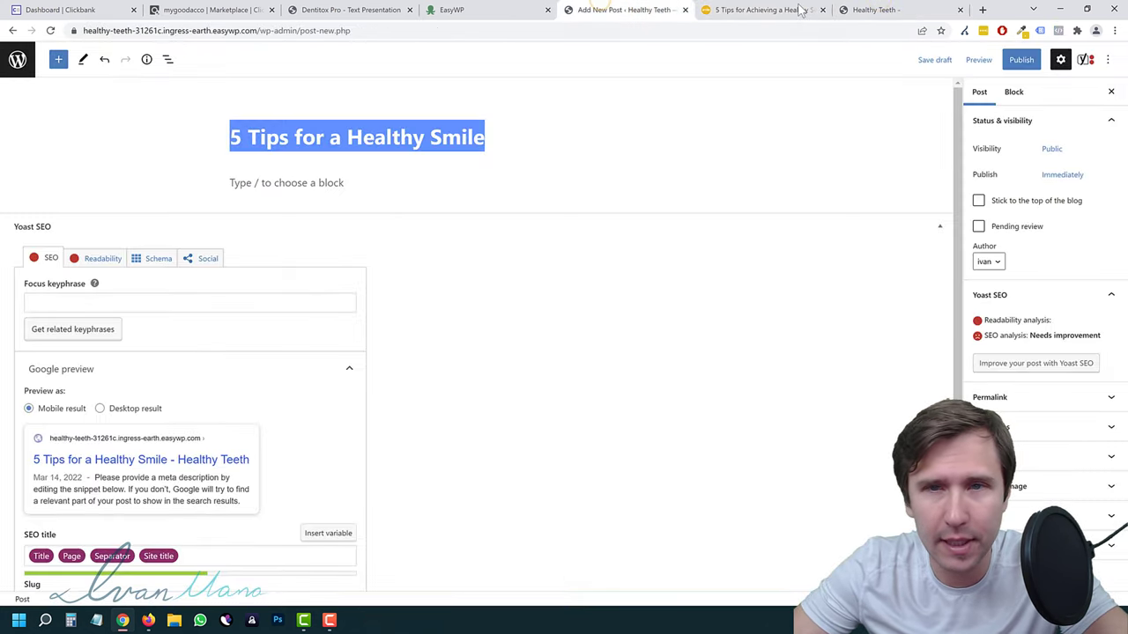
{"action": "left_click", "coordinate": [753, 10]}
{"action": "left_click", "coordinate": [659, 7]}
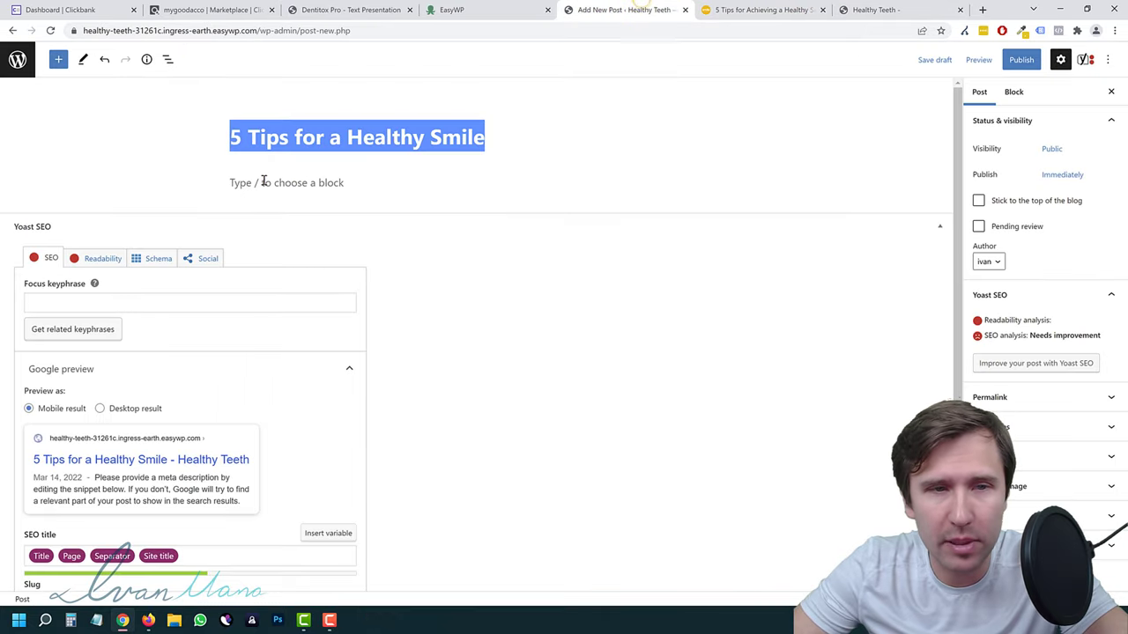
Write "Tip #1: Brush your teeth twice a day" as the first line of the post's body.
{"action": "left_click", "coordinate": [263, 181]}
{"action": "type", "text": "Tip"}
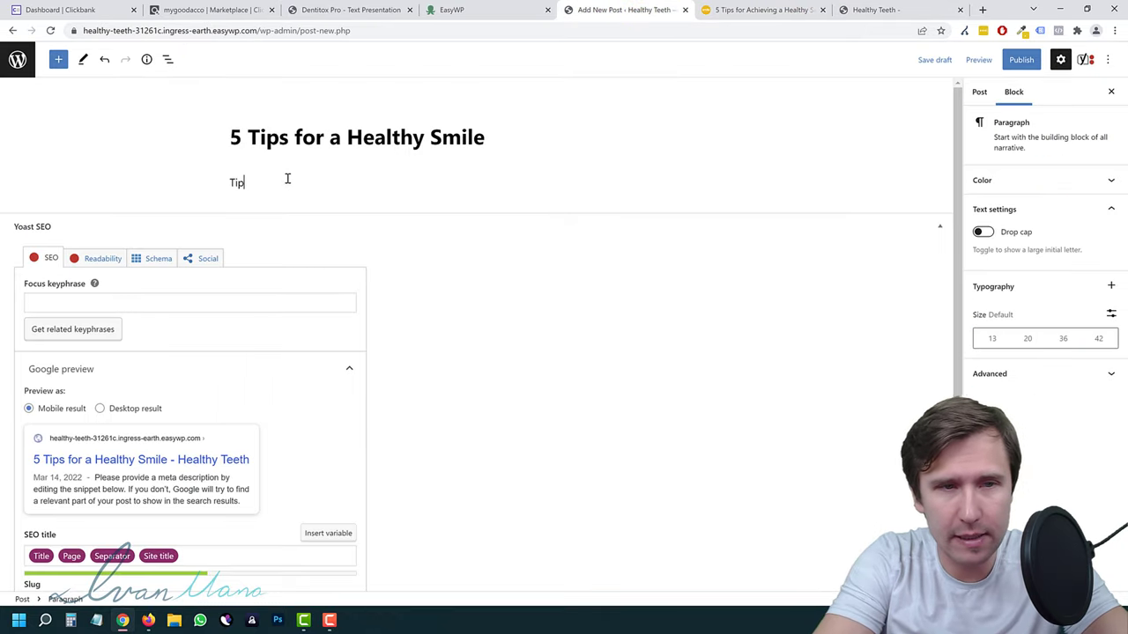
{"action": "type", "text": " #1: Brush your teeth at lea"}
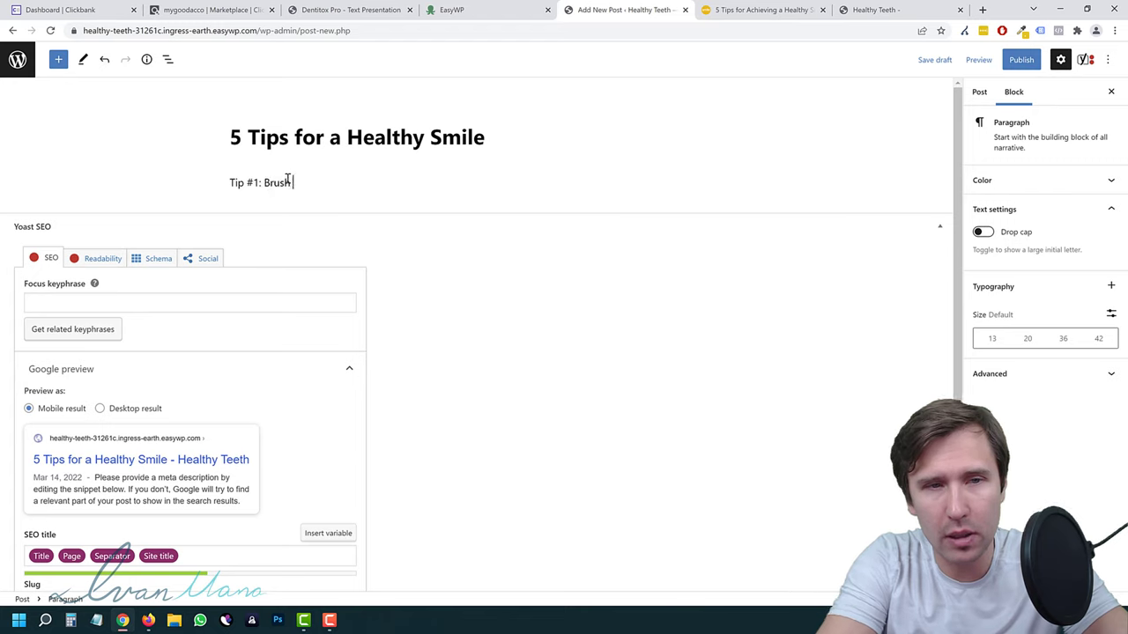
{"action": "key", "text": "BackSpace"}
{"action": "key", "text": "BackSpace"}
{"action": "key", "text": "BackSpace"}
{"action": "type", "text": "twice a da"}
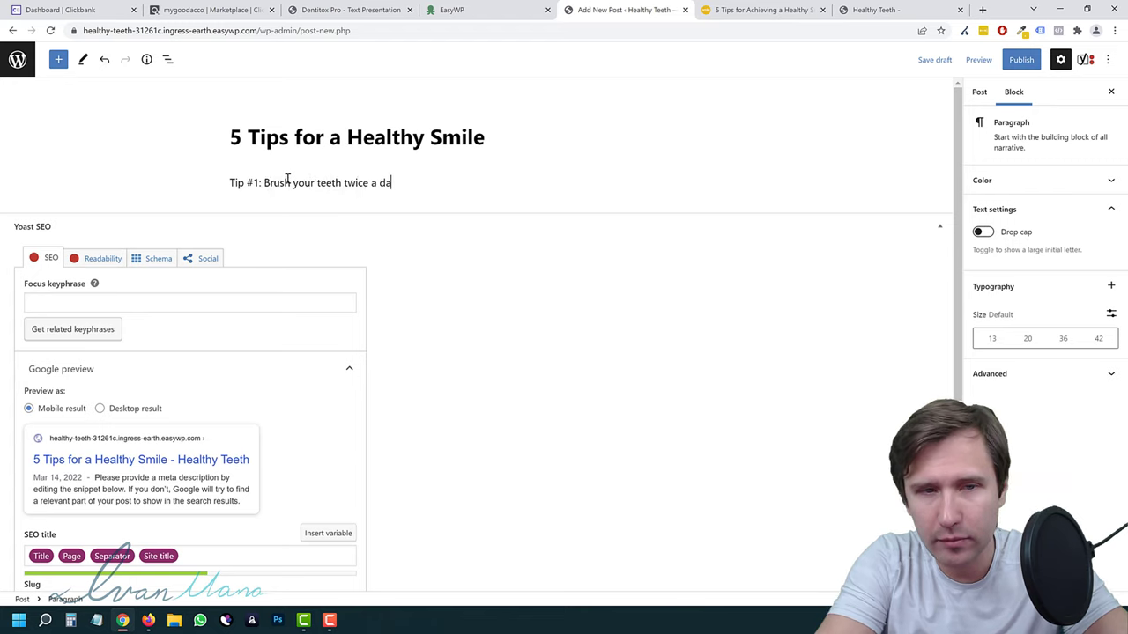
{"action": "type", "text": "y"}
{"action": "key", "text": "Return"}
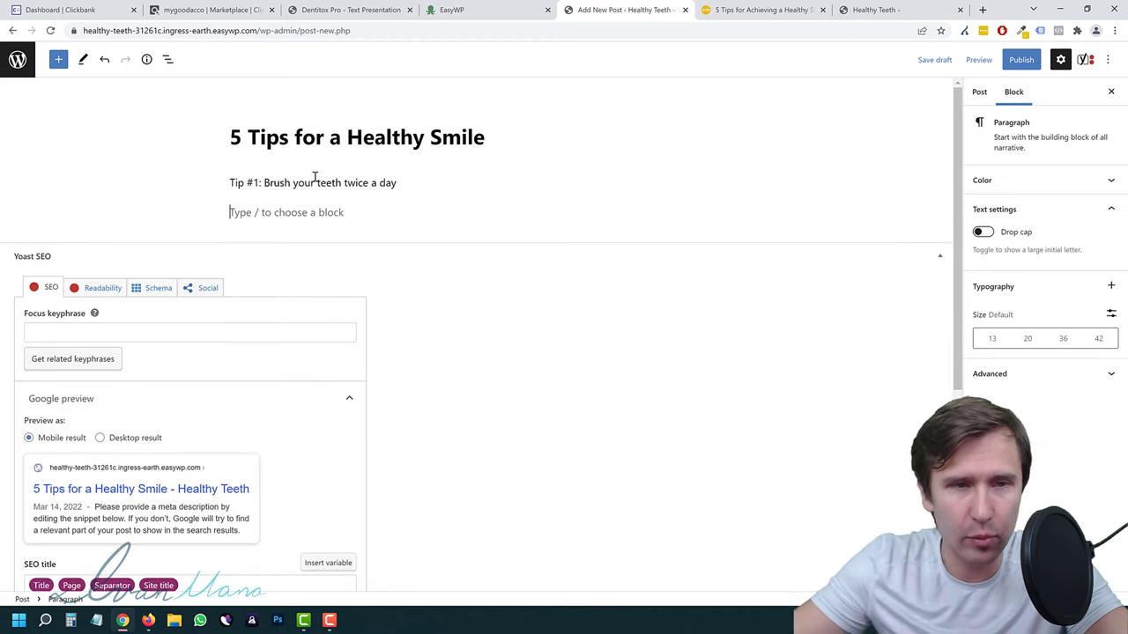
Turn the "Tip #1: Brush your teeth twice a day" line into a level 4 heading.
{"action": "triple_click", "coordinate": [304, 182]}
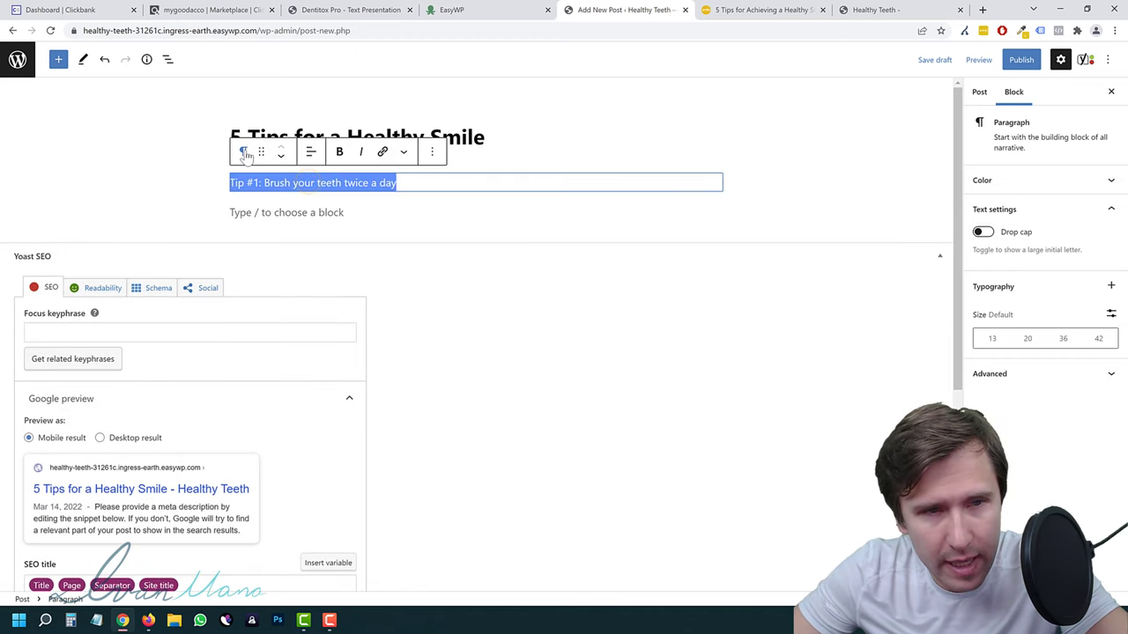
{"action": "left_click", "coordinate": [243, 152]}
{"action": "left_click", "coordinate": [292, 207]}
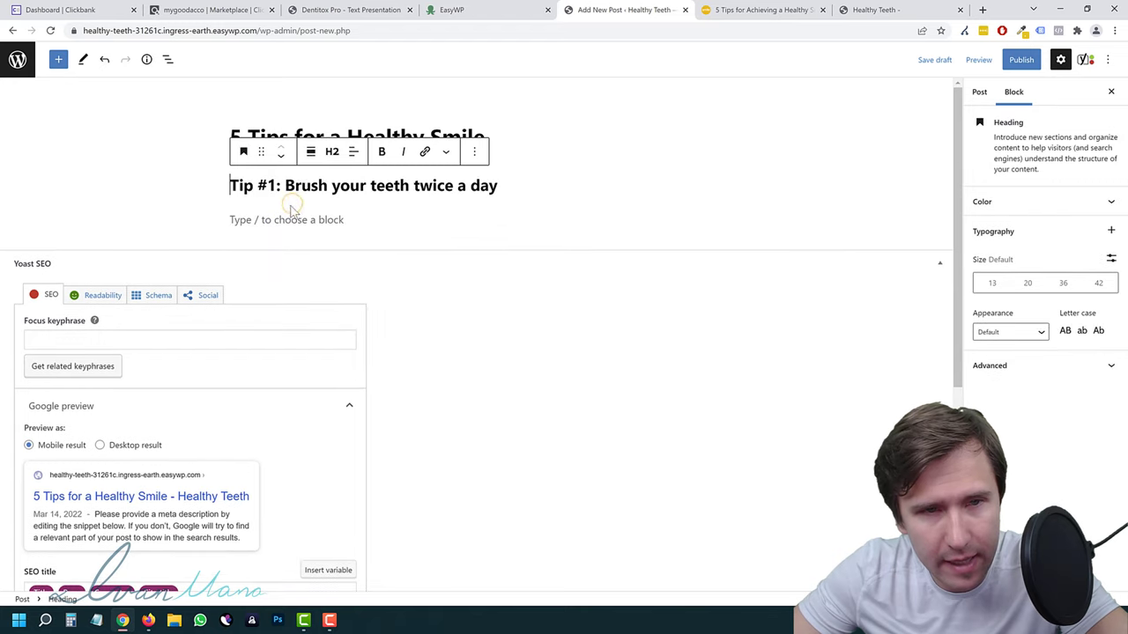
{"action": "left_click", "coordinate": [331, 199]}
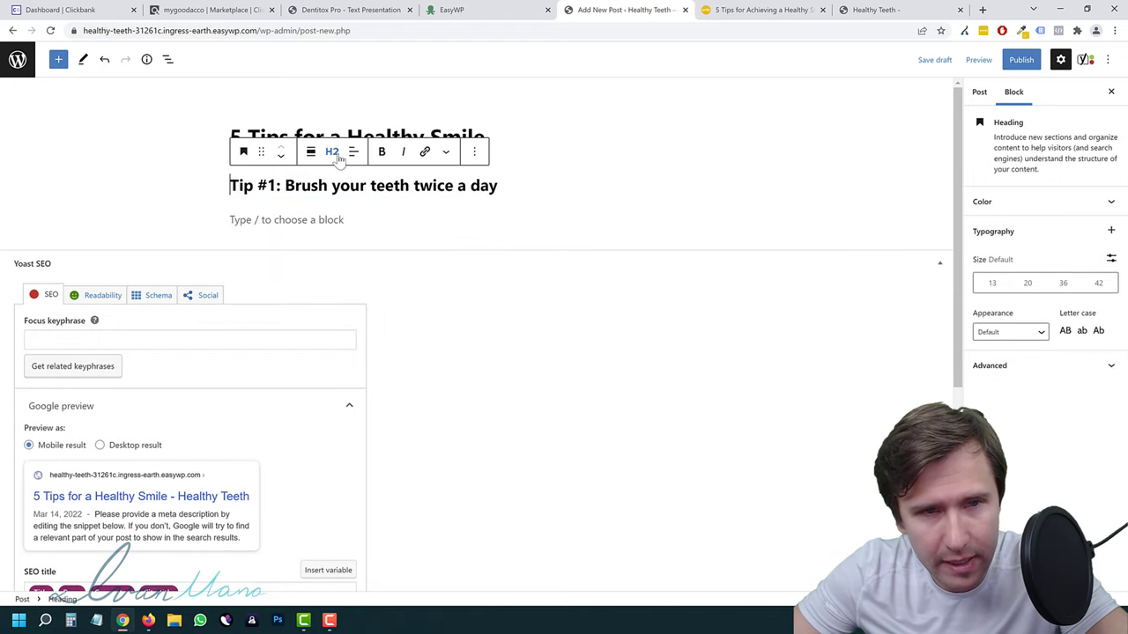
{"action": "left_click", "coordinate": [331, 152]}
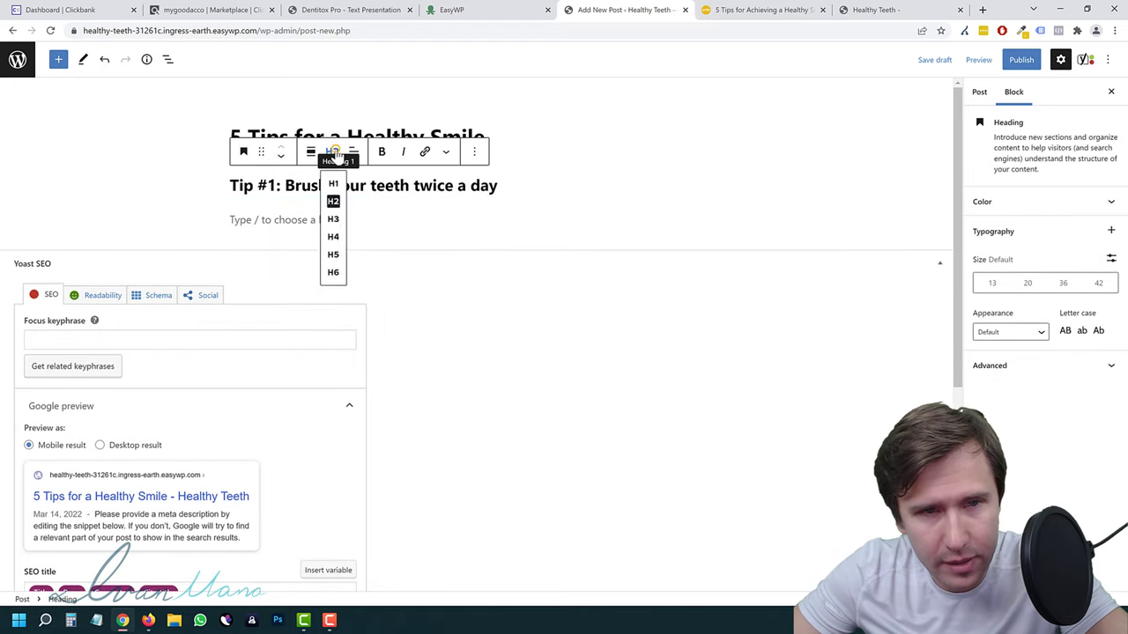
{"action": "left_click", "coordinate": [333, 252]}
Write below the Tip #1 heading: "To keep your teeth healthy, you have to take care of them by brushing them twice a day.".
{"action": "left_click", "coordinate": [269, 215]}
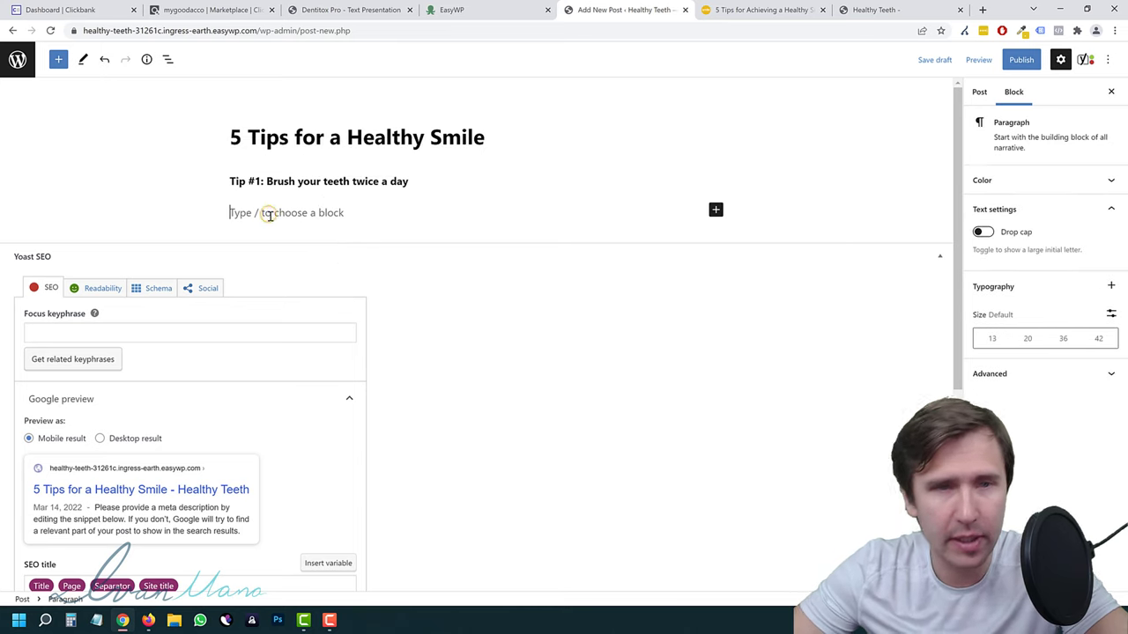
{"action": "type", "text": "To"}
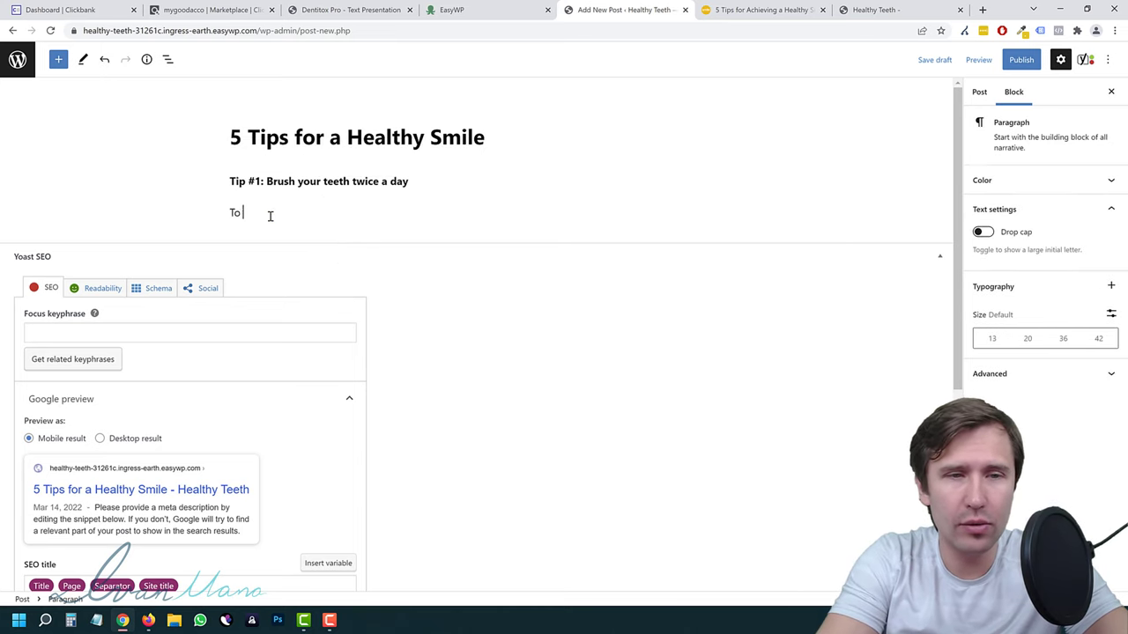
{"action": "type", "text": " keep your teeth healthy, you"}
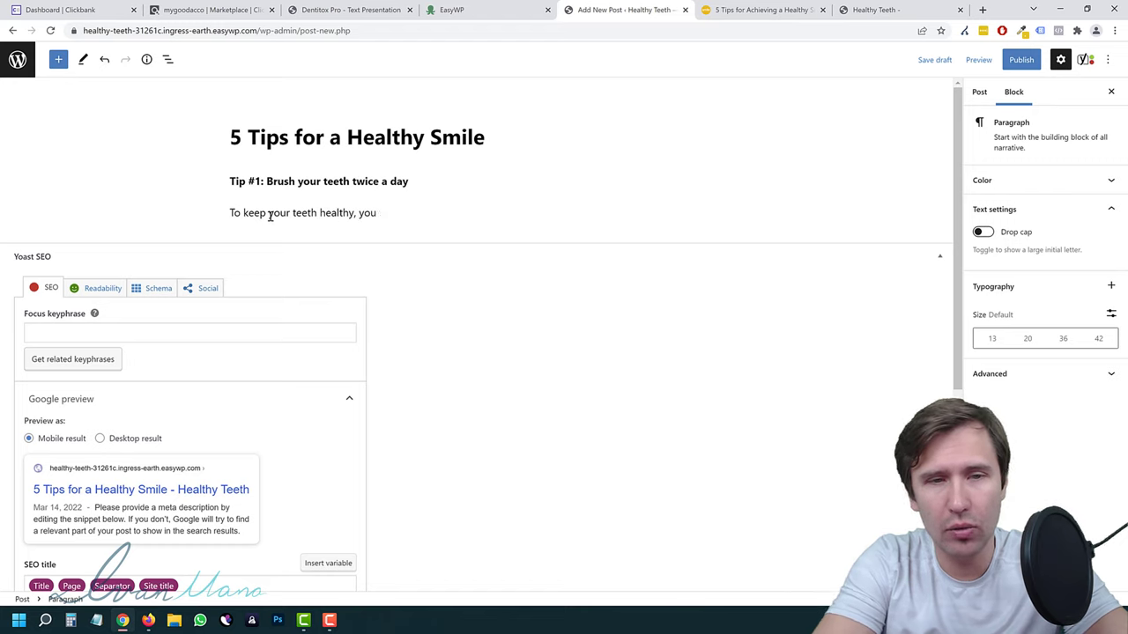
{"action": "type", "text": " have to take care of them by brushing them twice a "}
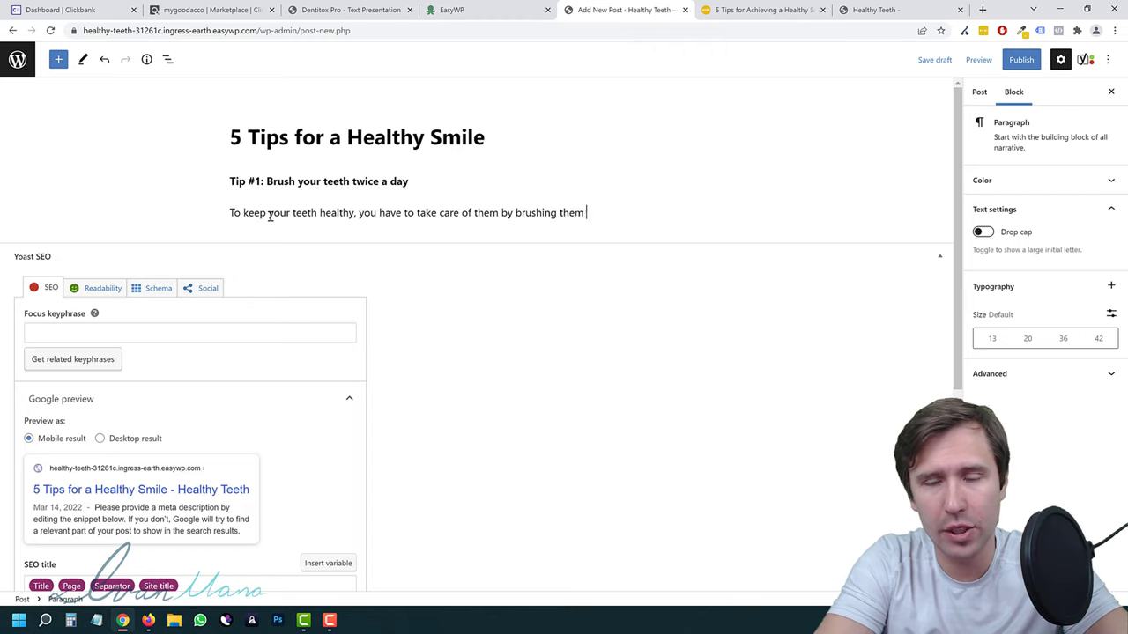
{"action": "type", "text": "day."}
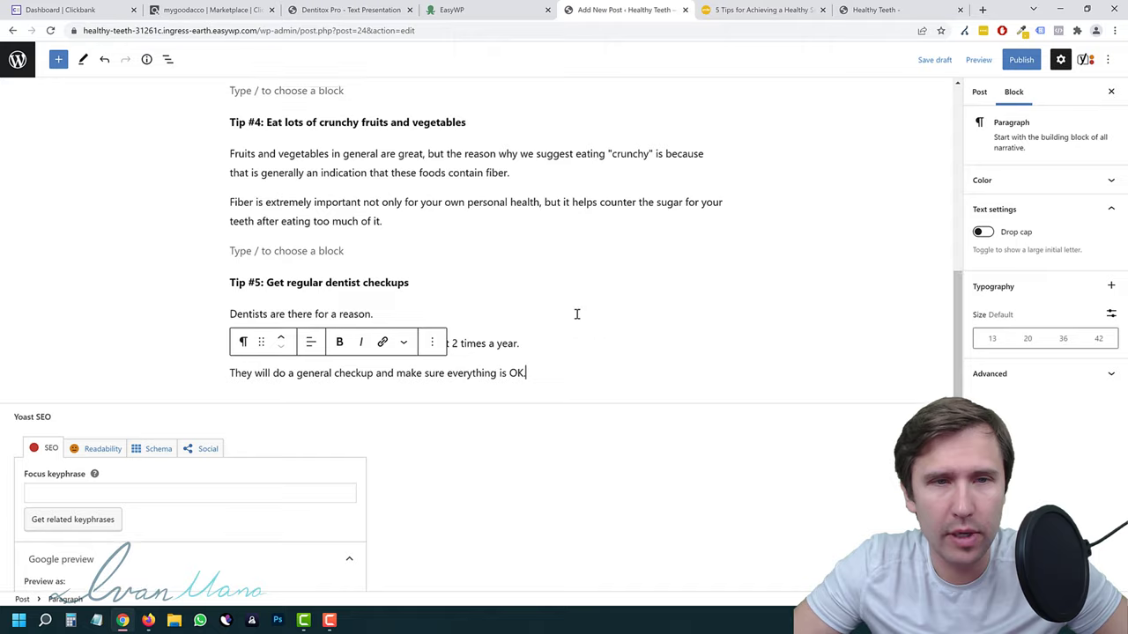
Review the post's written tips and compare them with the tips in the Smile Generation article.
{"action": "scroll", "coordinate": [577, 318], "scroll_direction": "up", "scroll_amount": 10}
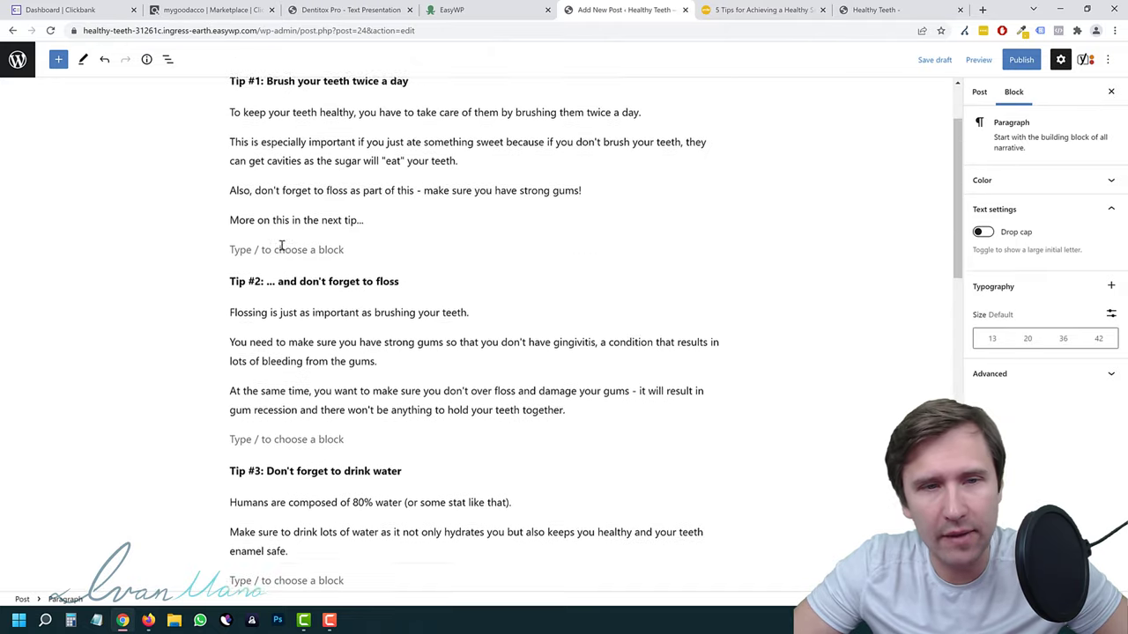
{"action": "scroll", "coordinate": [389, 303], "scroll_direction": "up", "scroll_amount": 2}
{"action": "left_click_drag", "start_coordinate": [300, 217], "coordinate": [357, 318]}
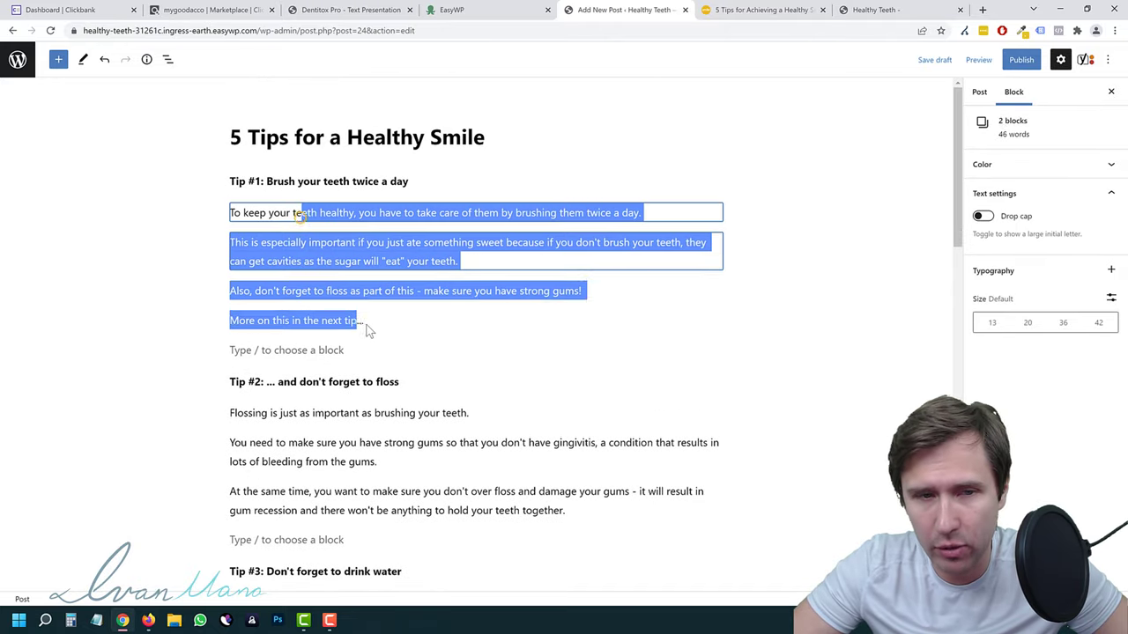
{"action": "scroll", "coordinate": [406, 362], "scroll_direction": "down", "scroll_amount": 4}
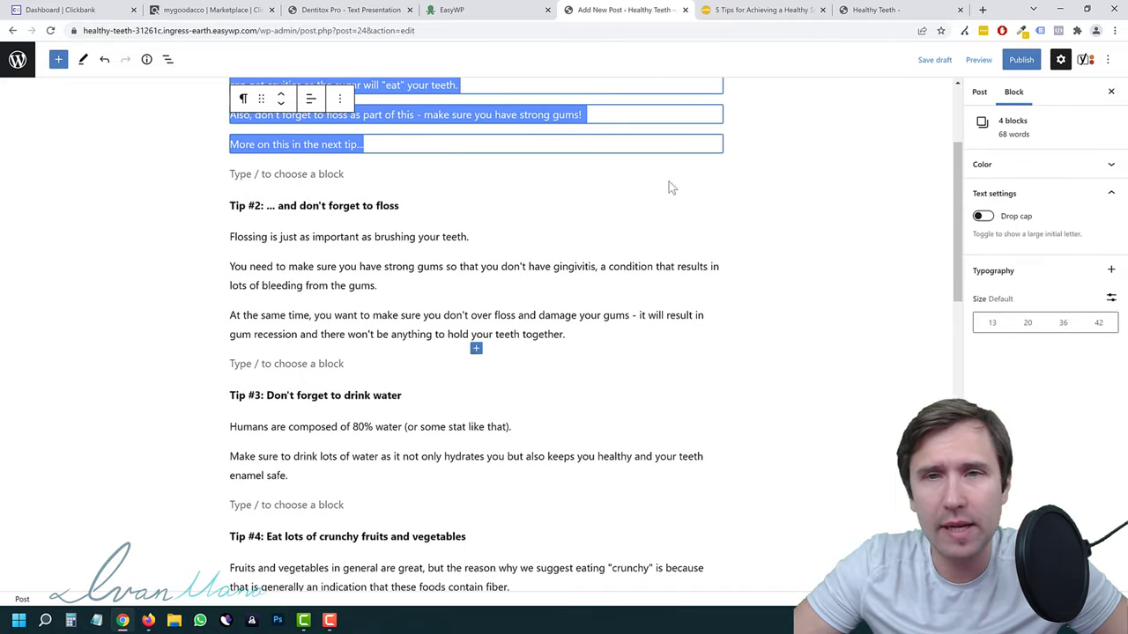
{"action": "left_click", "coordinate": [763, 9]}
{"action": "scroll", "coordinate": [441, 377], "scroll_direction": "up", "scroll_amount": 3}
{"action": "scroll", "coordinate": [441, 377], "scroll_direction": "up", "scroll_amount": 10}
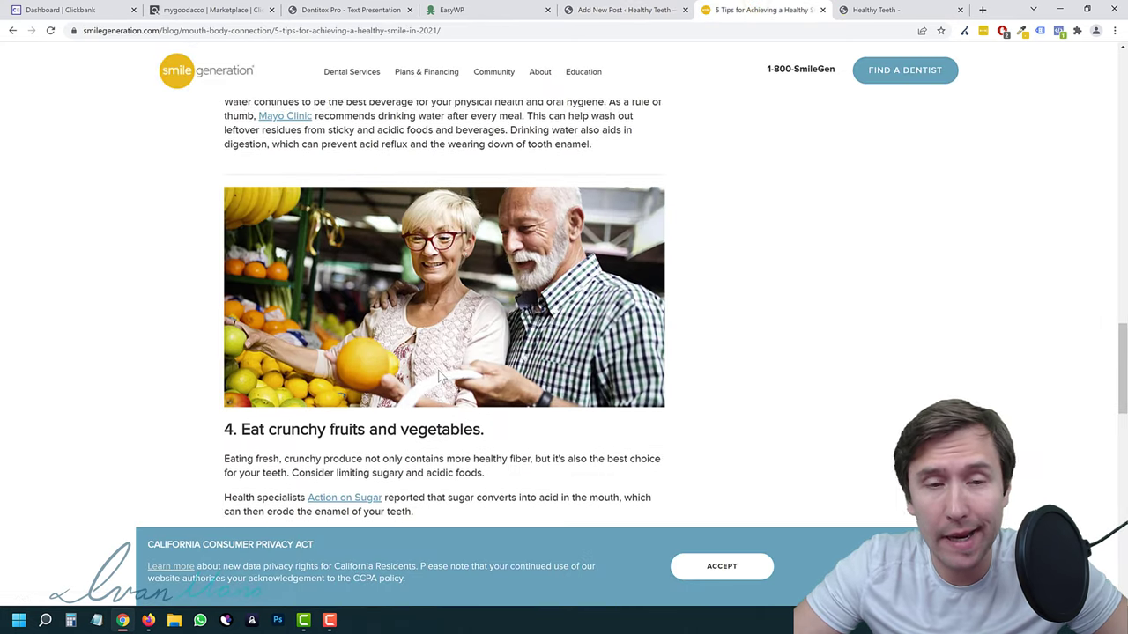
{"action": "scroll", "coordinate": [359, 238], "scroll_direction": "up", "scroll_amount": 3}
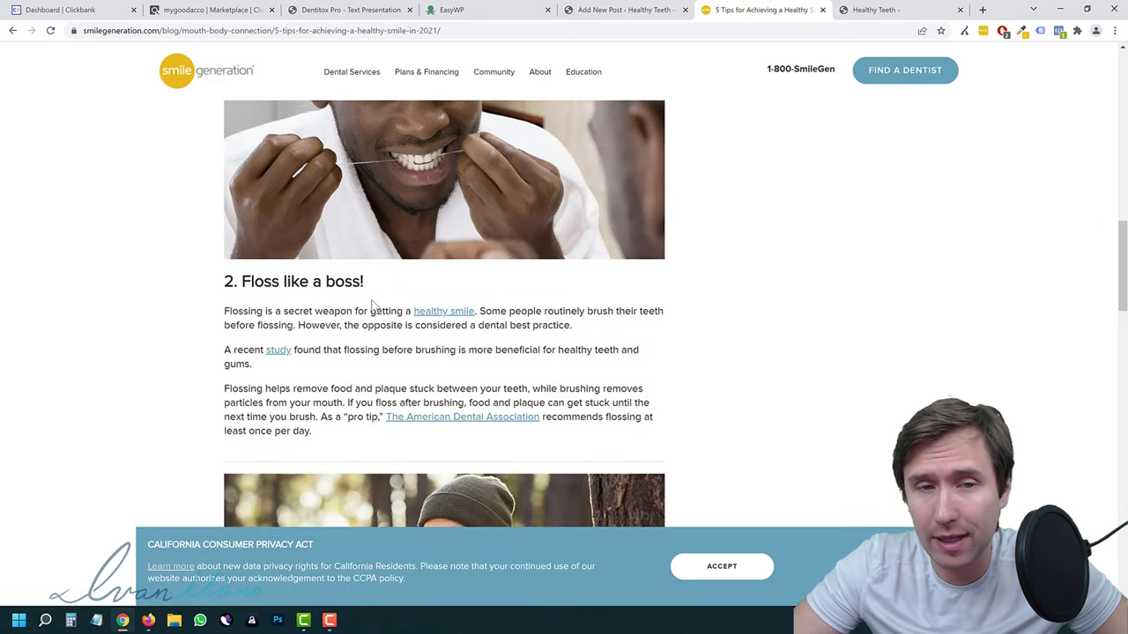
{"action": "left_click", "coordinate": [260, 264]}
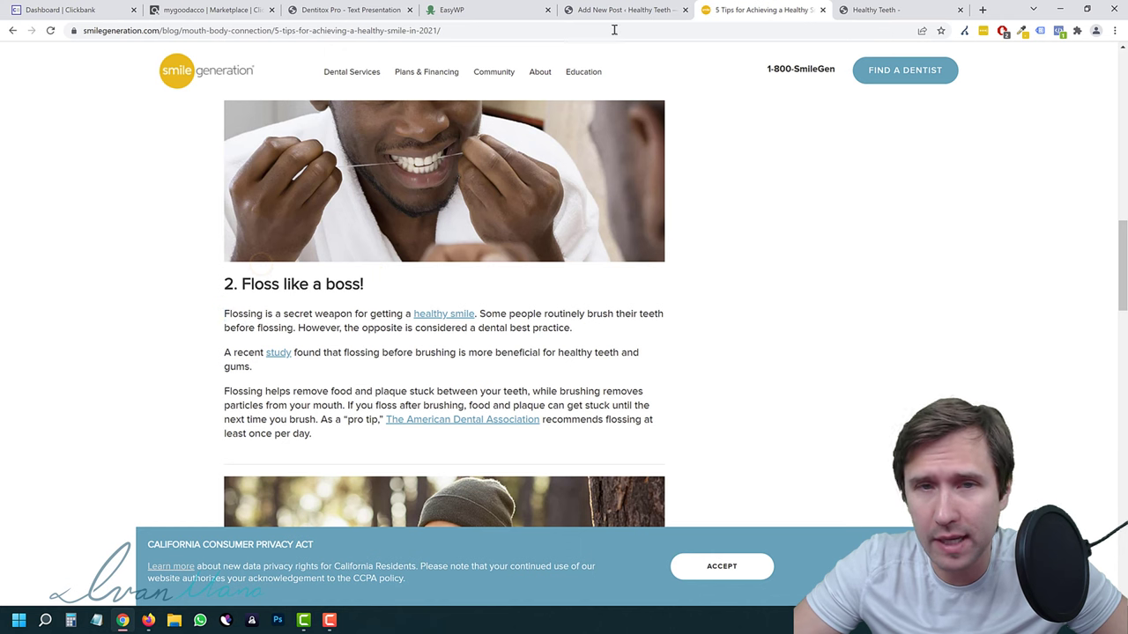
Compare the post's Tip #2 on flossing and gingivitis with the article's passage about flossing after brushing.
{"action": "left_click", "coordinate": [642, 10]}
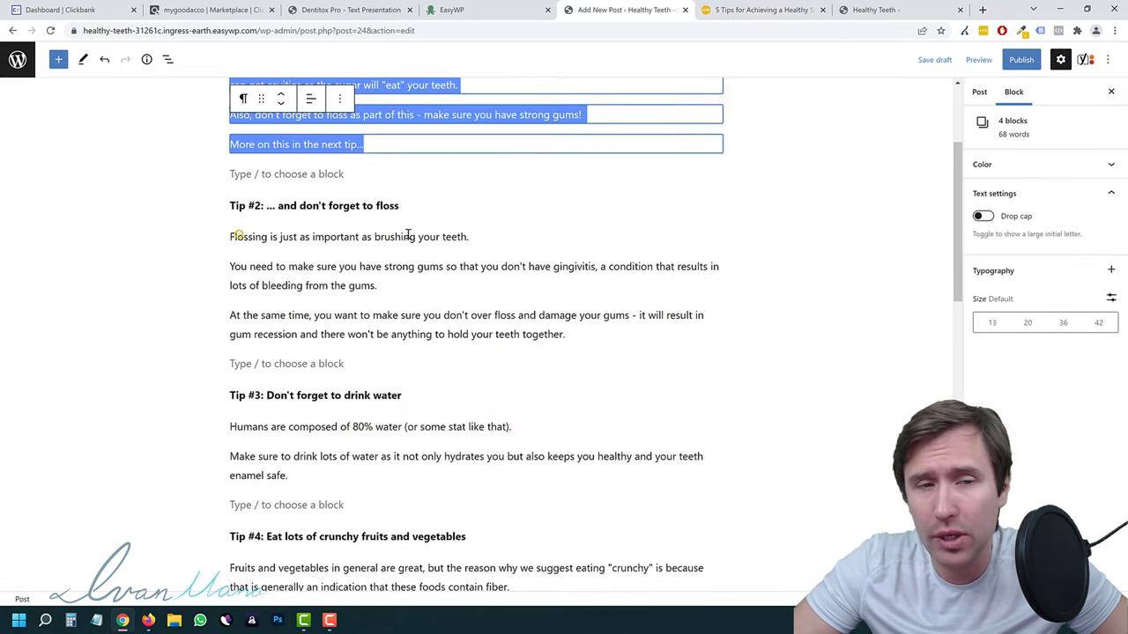
{"action": "left_click_drag", "start_coordinate": [237, 236], "coordinate": [415, 237]}
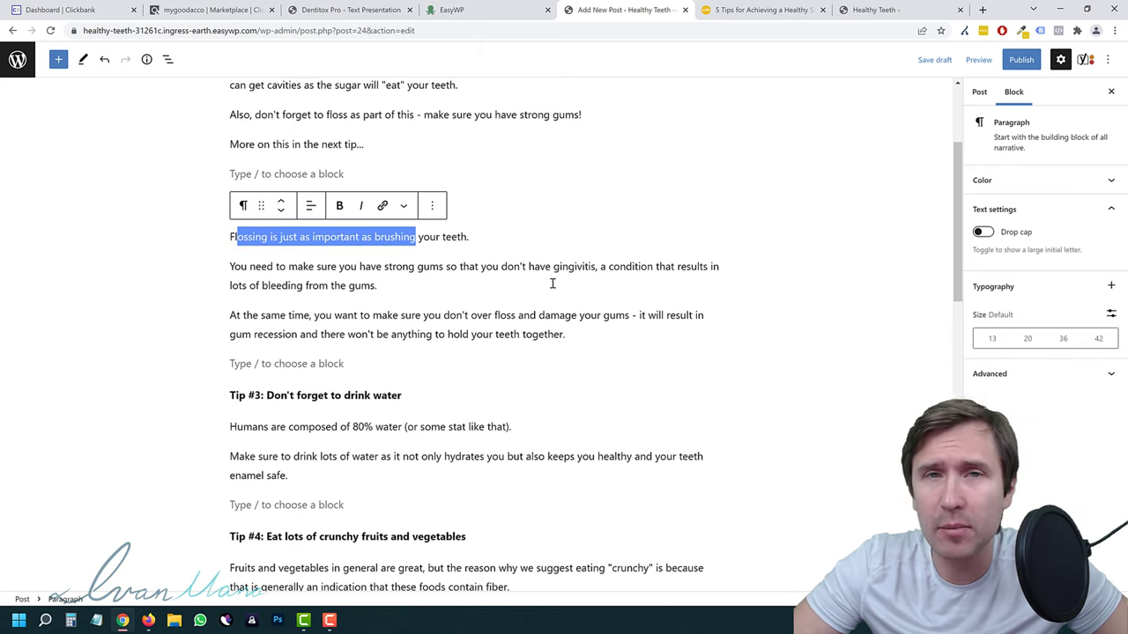
{"action": "left_click_drag", "start_coordinate": [555, 268], "coordinate": [599, 273]}
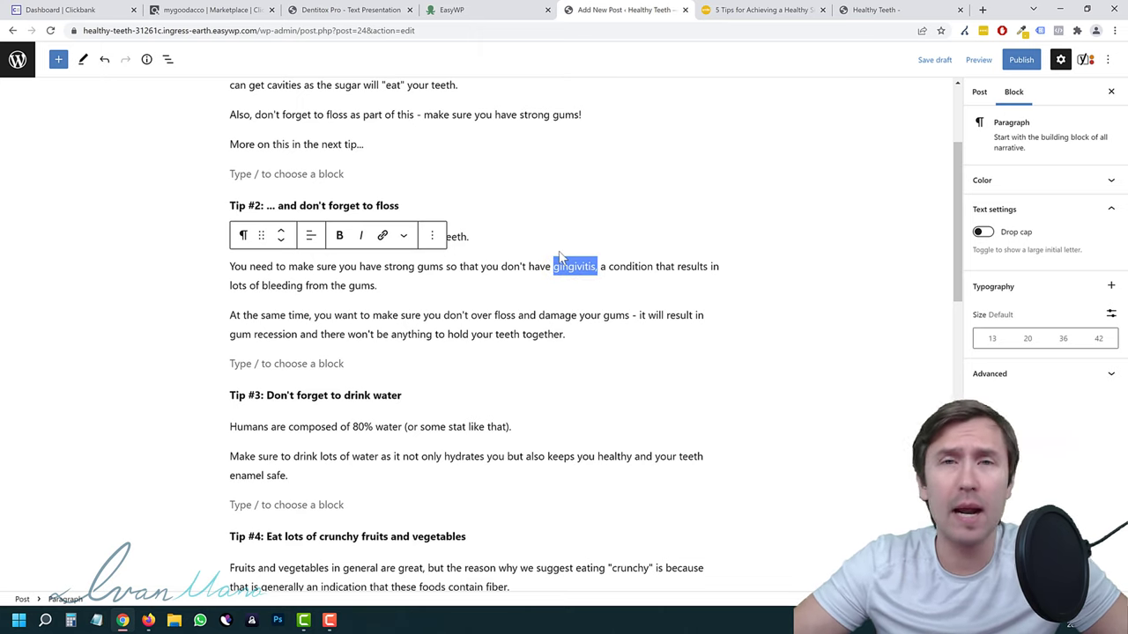
{"action": "left_click", "coordinate": [774, 10]}
{"action": "scroll", "coordinate": [414, 353], "scroll_direction": "down", "scroll_amount": 1}
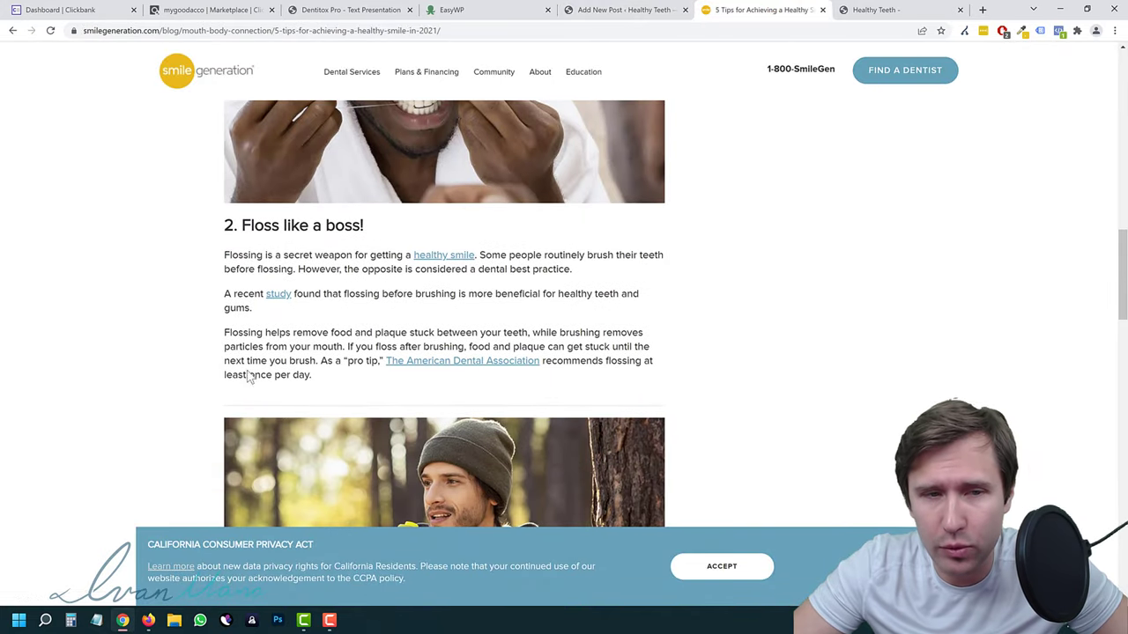
{"action": "left_click_drag", "start_coordinate": [349, 347], "coordinate": [609, 347]}
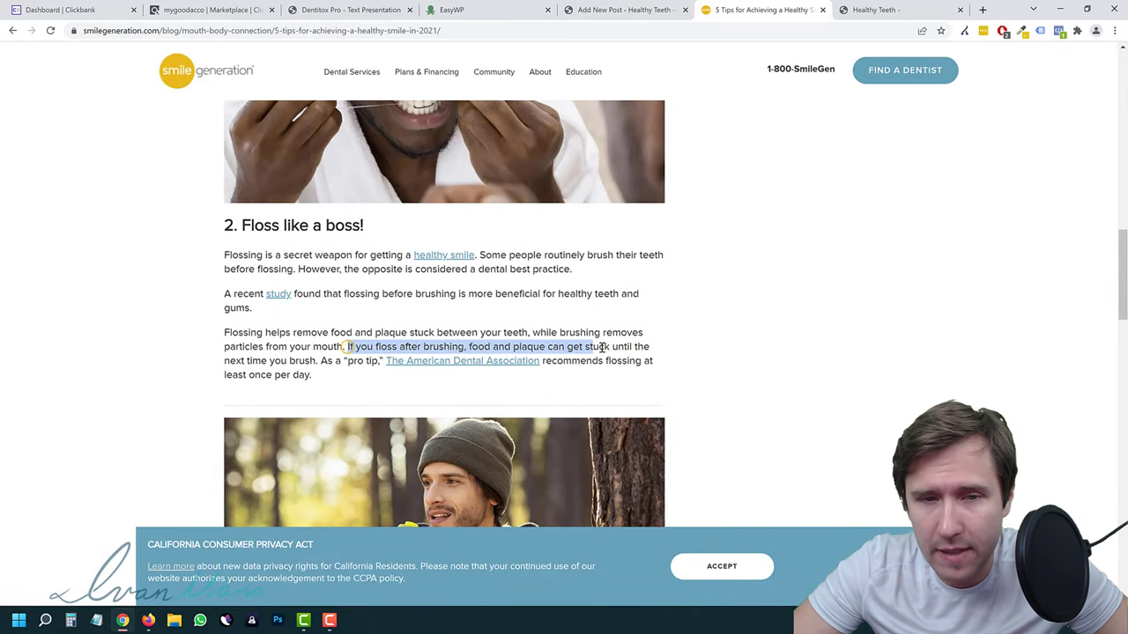
{"action": "left_click", "coordinate": [458, 347]}
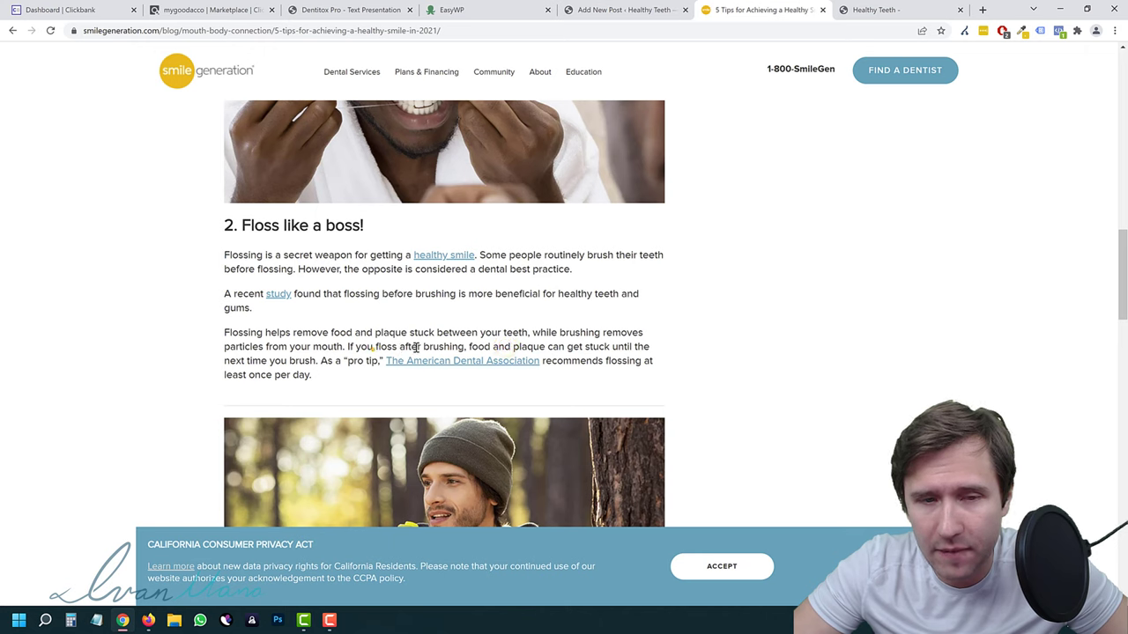
{"action": "left_click_drag", "start_coordinate": [374, 347], "coordinate": [608, 347]}
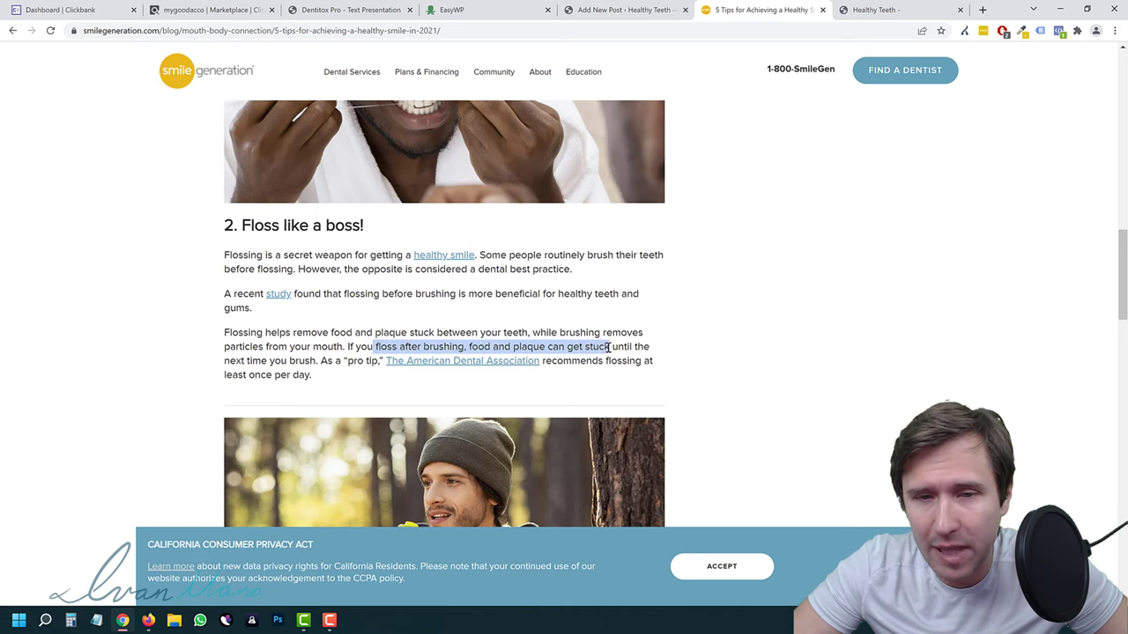
{"action": "left_click", "coordinate": [529, 347]}
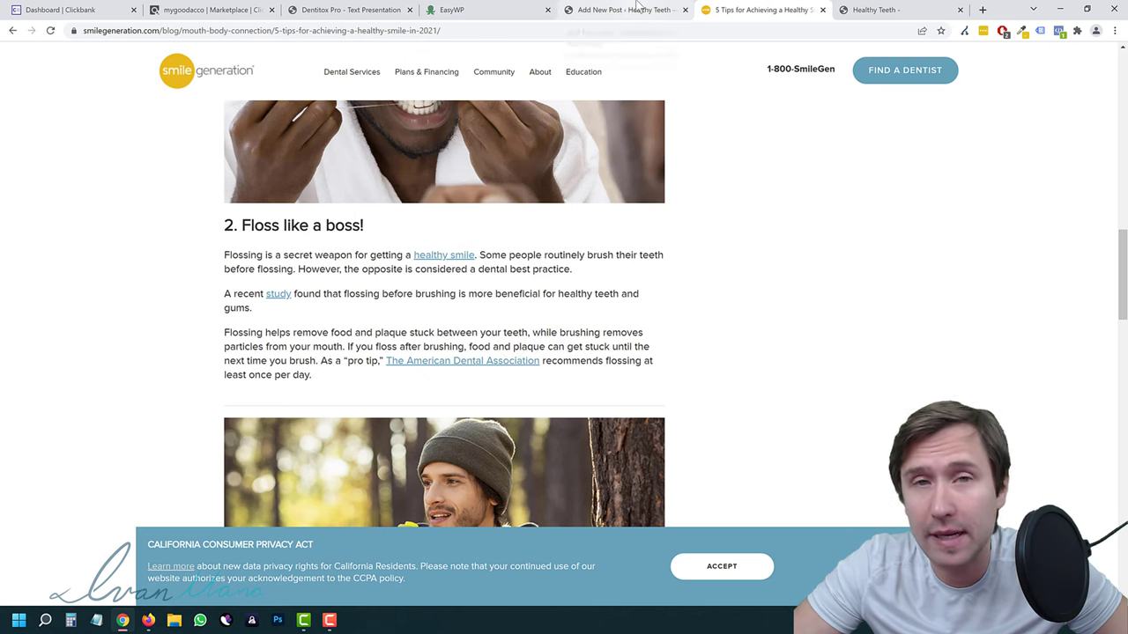
Back in the post editor, copy the Tip #5 heading text into a new paragraph at the post's end, leaving an empty block above it.
{"action": "left_click", "coordinate": [636, 7]}
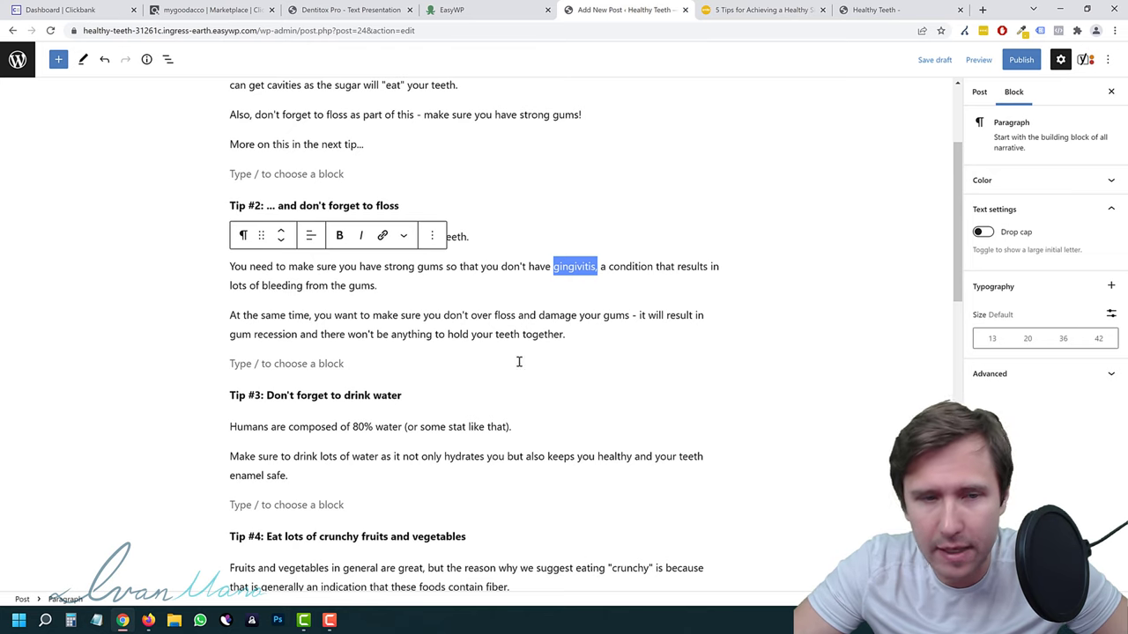
{"action": "scroll", "coordinate": [519, 361], "scroll_direction": "down", "scroll_amount": 5}
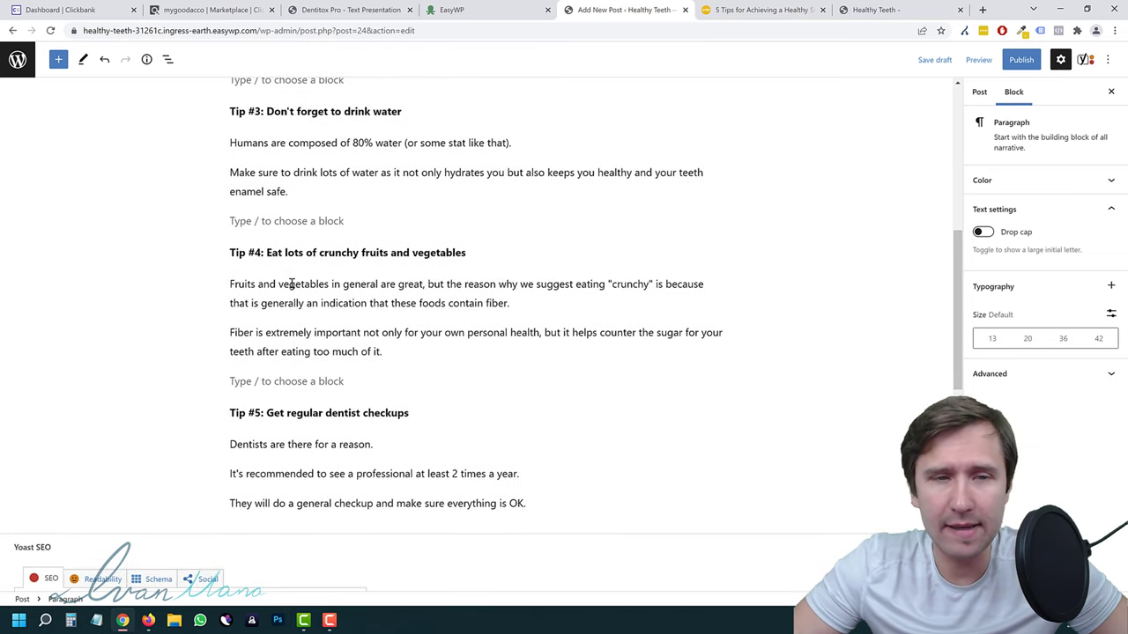
{"action": "scroll", "coordinate": [290, 283], "scroll_direction": "up", "scroll_amount": 8}
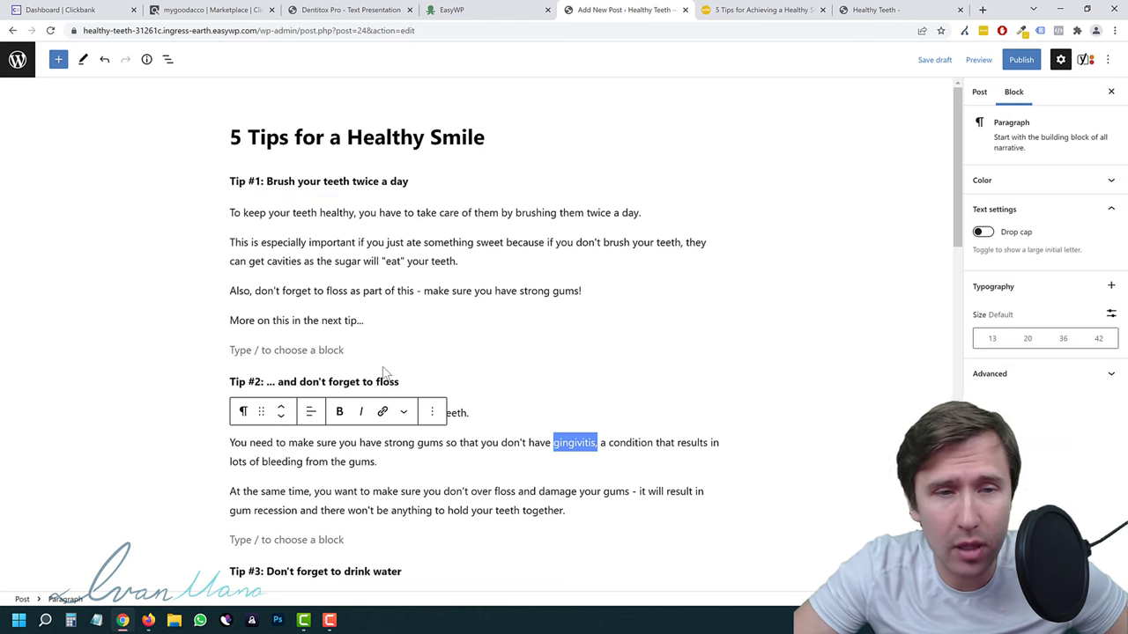
{"action": "scroll", "coordinate": [379, 352], "scroll_direction": "down", "scroll_amount": 10}
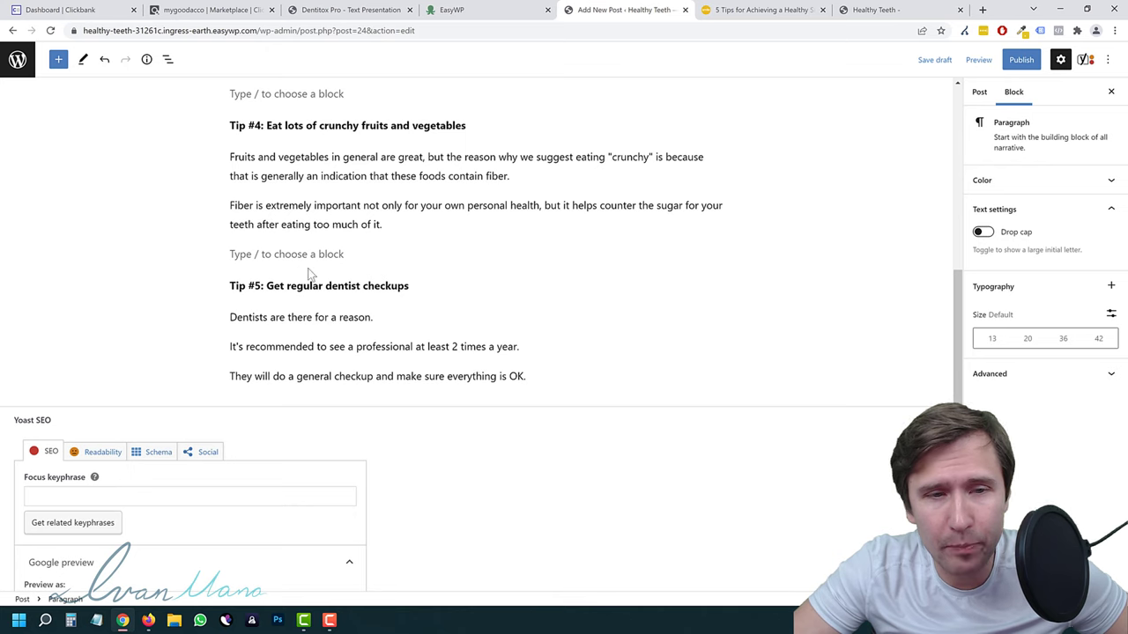
{"action": "triple_click", "coordinate": [314, 283]}
{"action": "key", "text": "ctrl+c"}
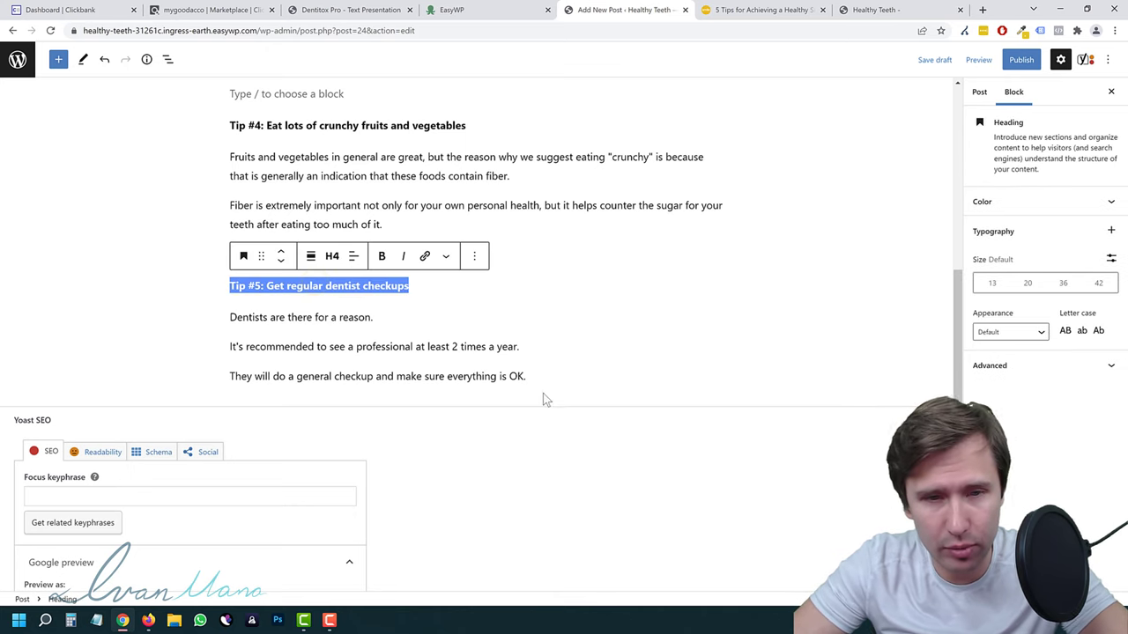
{"action": "left_click", "coordinate": [555, 371]}
{"action": "key", "text": "Return"}
{"action": "key", "text": "Return"}
{"action": "key", "text": "ctrl+v"}
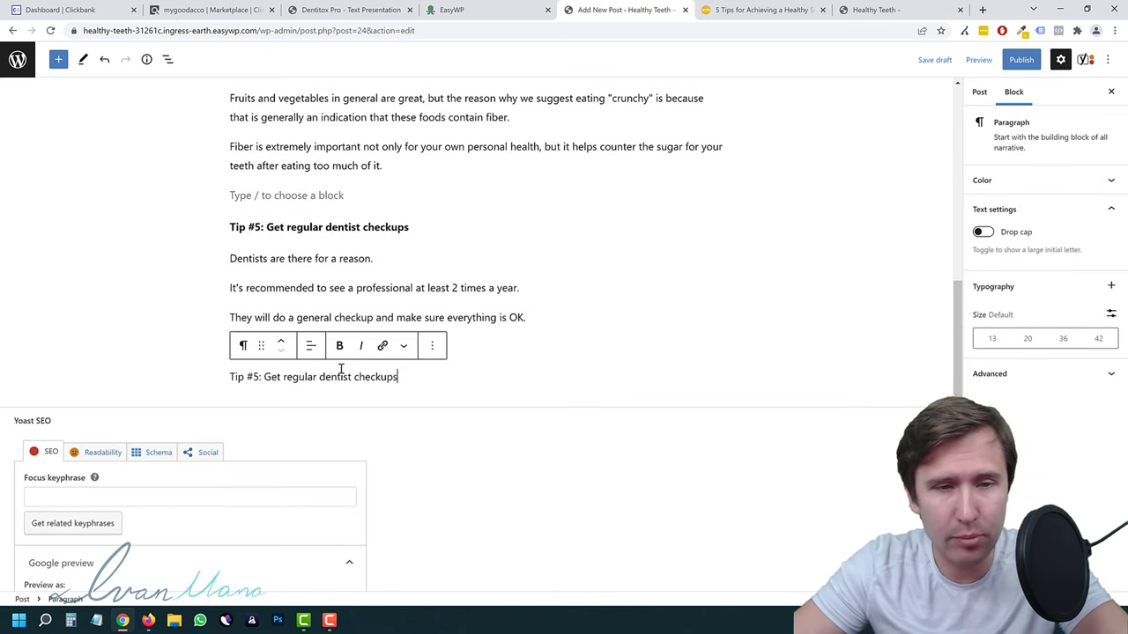
Reword the copied line as "BONUS Tip #6: Use special vitamins and supplements".
{"action": "left_click", "coordinate": [229, 378]}
{"action": "left_click", "coordinate": [230, 378]}
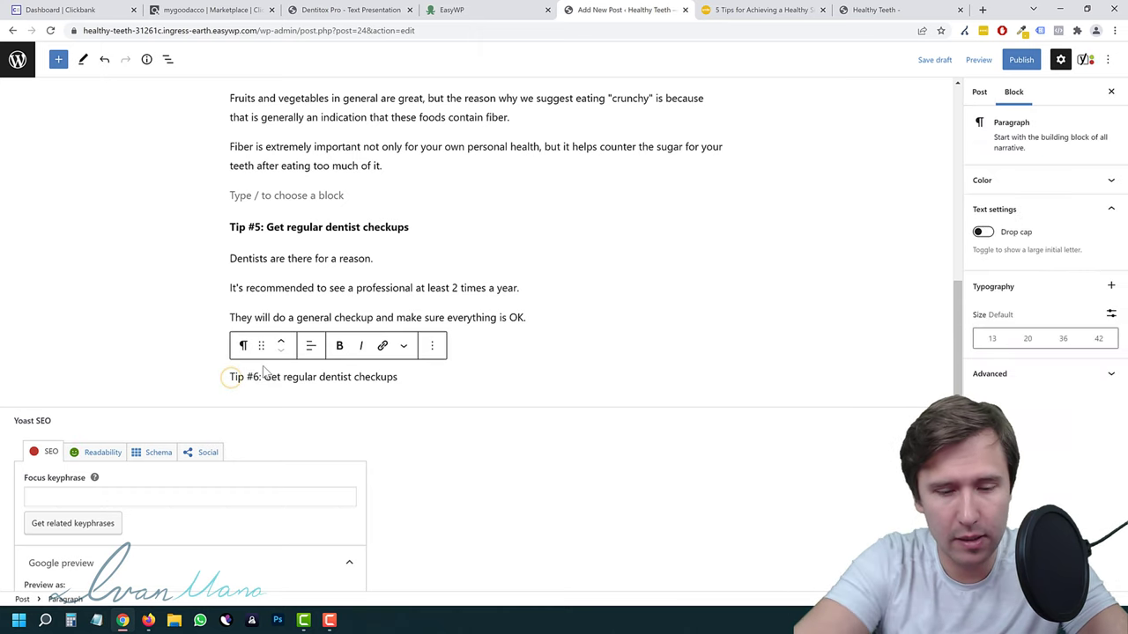
{"action": "key", "text": "Return"}
{"action": "type", "text": "BONUS"}
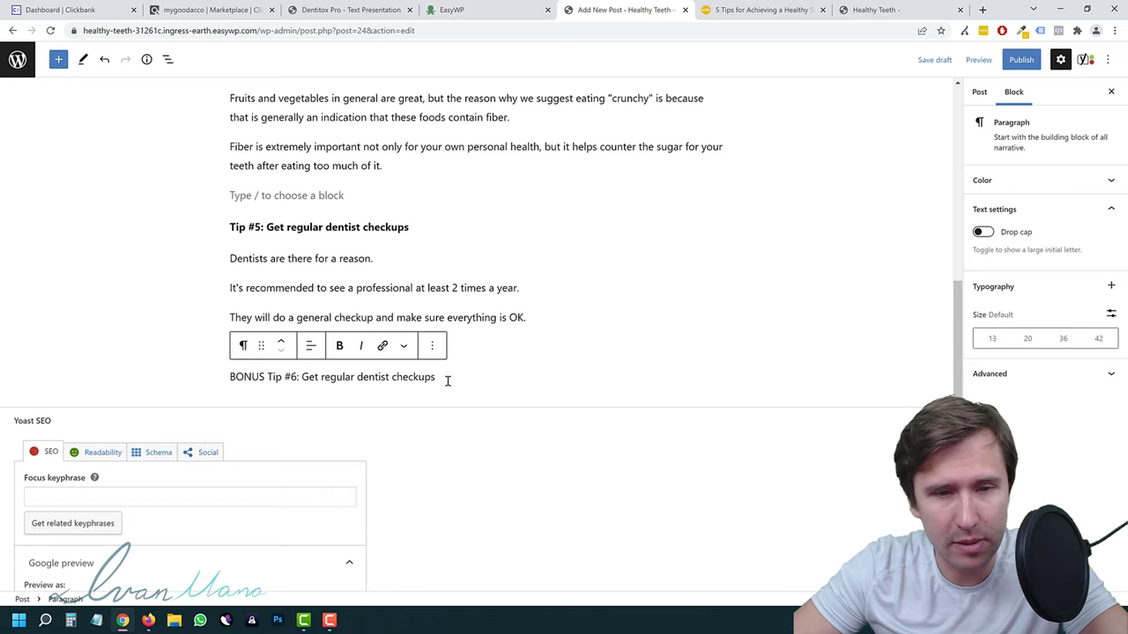
{"action": "left_click_drag", "start_coordinate": [447, 379], "coordinate": [307, 385]}
{"action": "type", "text": "Use special vitamins"}
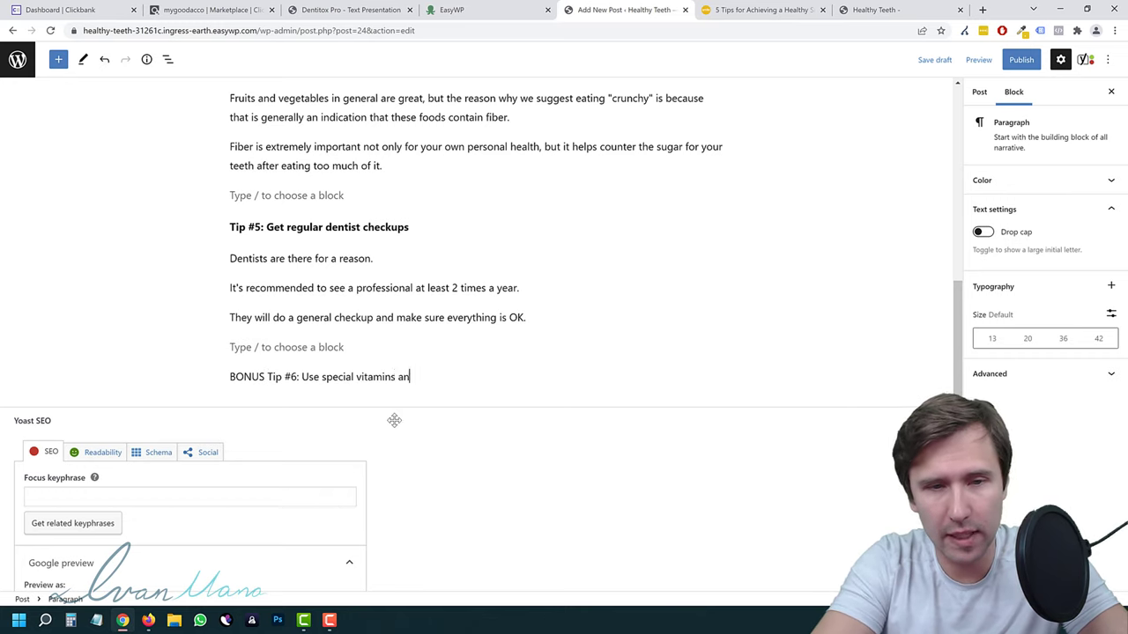
Turn the BONUS Tip #6 line into a level 3 heading.
{"action": "triple_click", "coordinate": [269, 376]}
{"action": "left_click", "coordinate": [243, 345]}
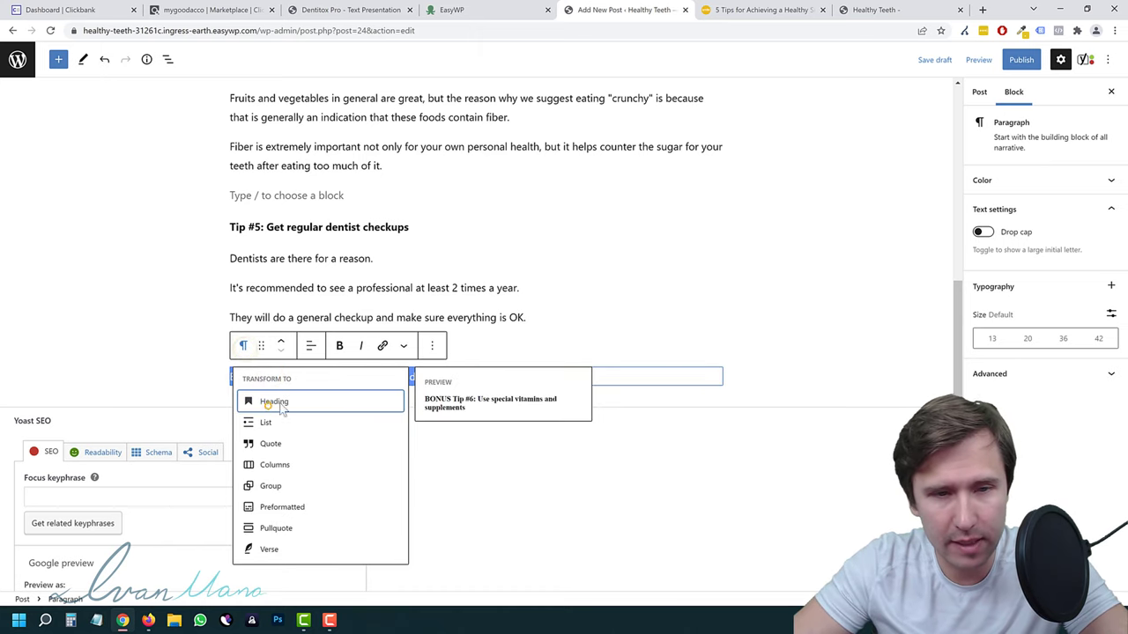
{"action": "left_click", "coordinate": [268, 404]}
{"action": "left_click", "coordinate": [331, 348]}
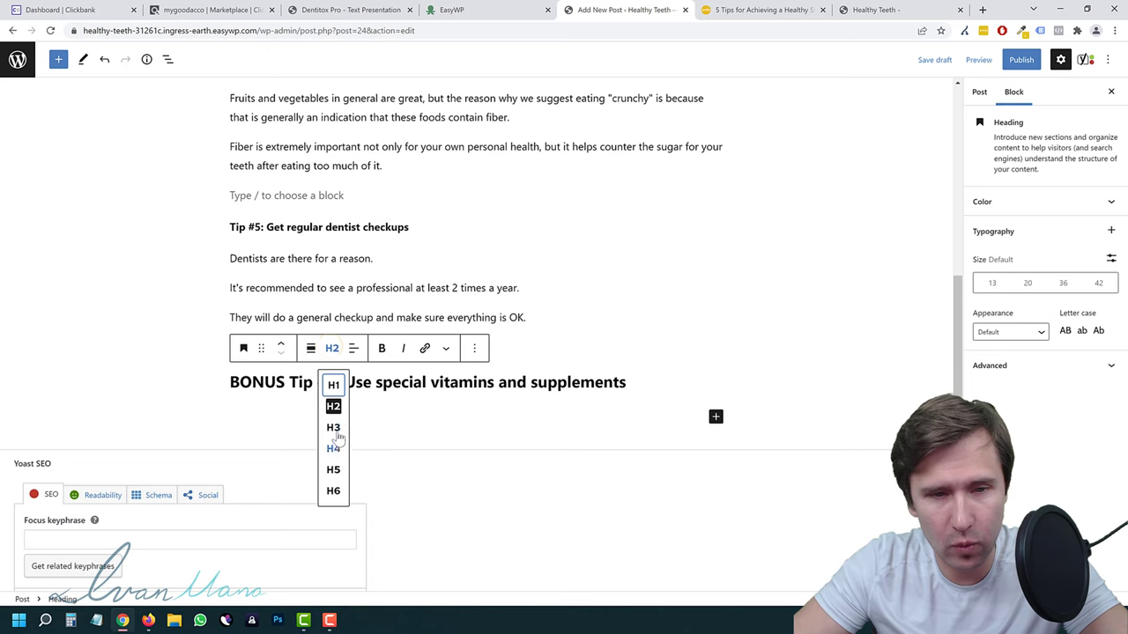
{"action": "left_click", "coordinate": [334, 429]}
{"action": "left_click", "coordinate": [309, 402]}
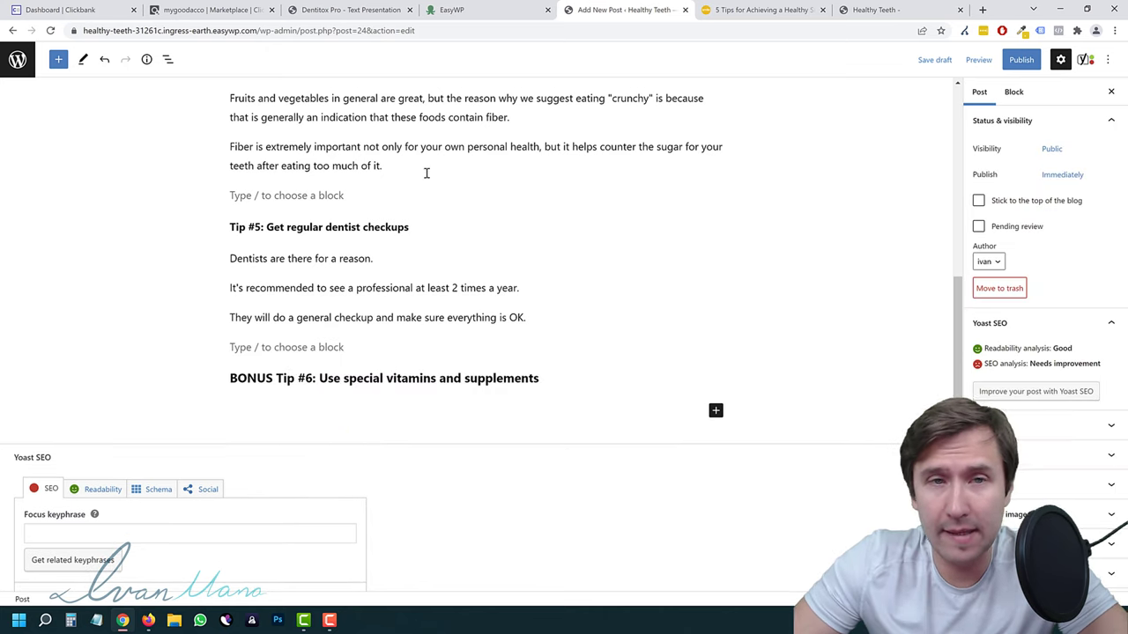
Under the BONUS Tip #6 heading, write "There are many different supplements you can take for your general health, and also your teeth.".
{"action": "left_click", "coordinate": [323, 407]}
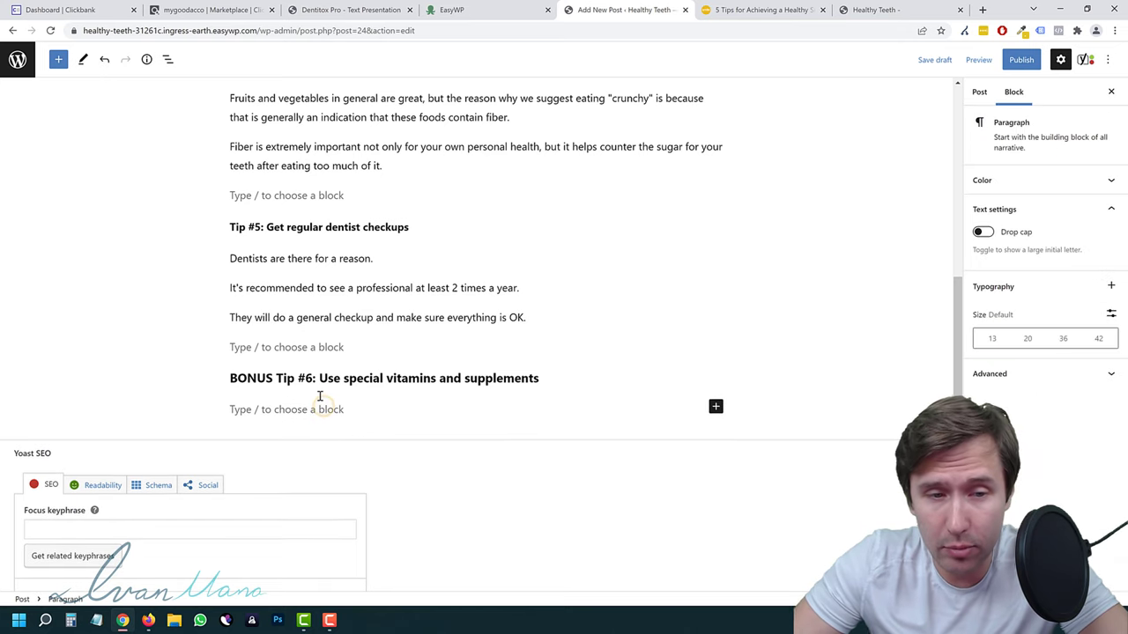
{"action": "type", "text": "There are man"}
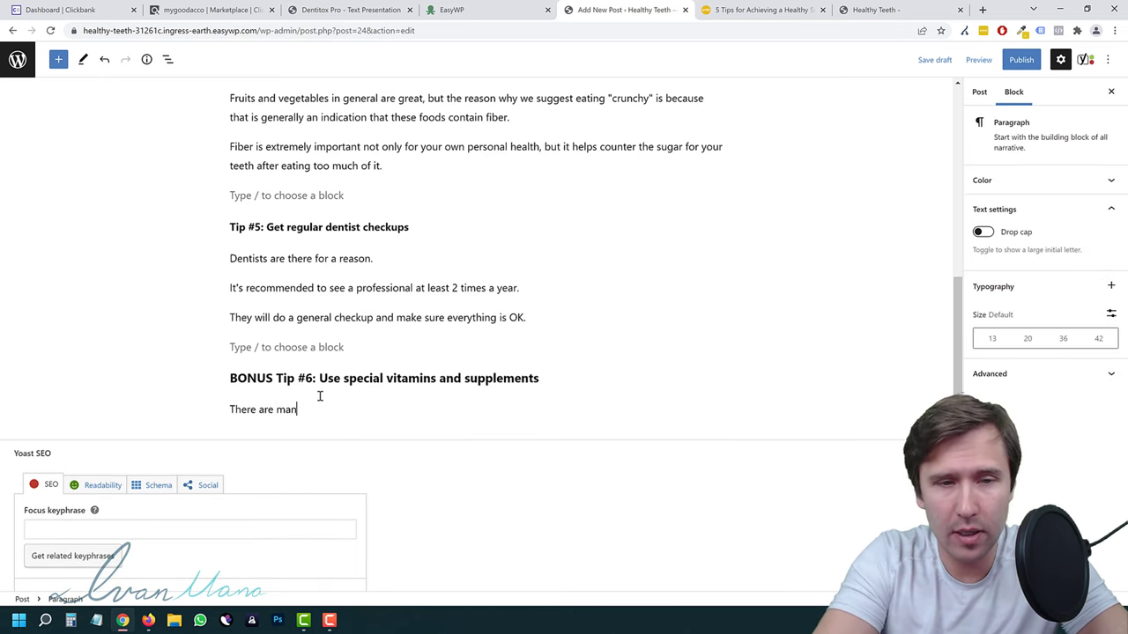
{"action": "type", "text": "y different s"}
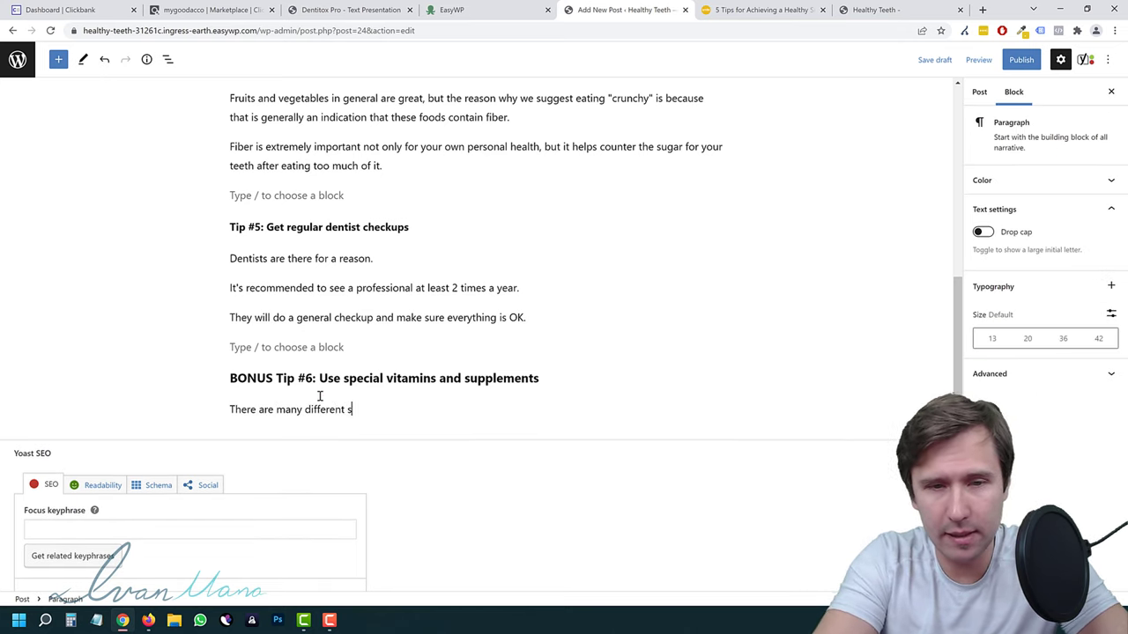
{"action": "type", "text": "upplements you can take for your general health"}
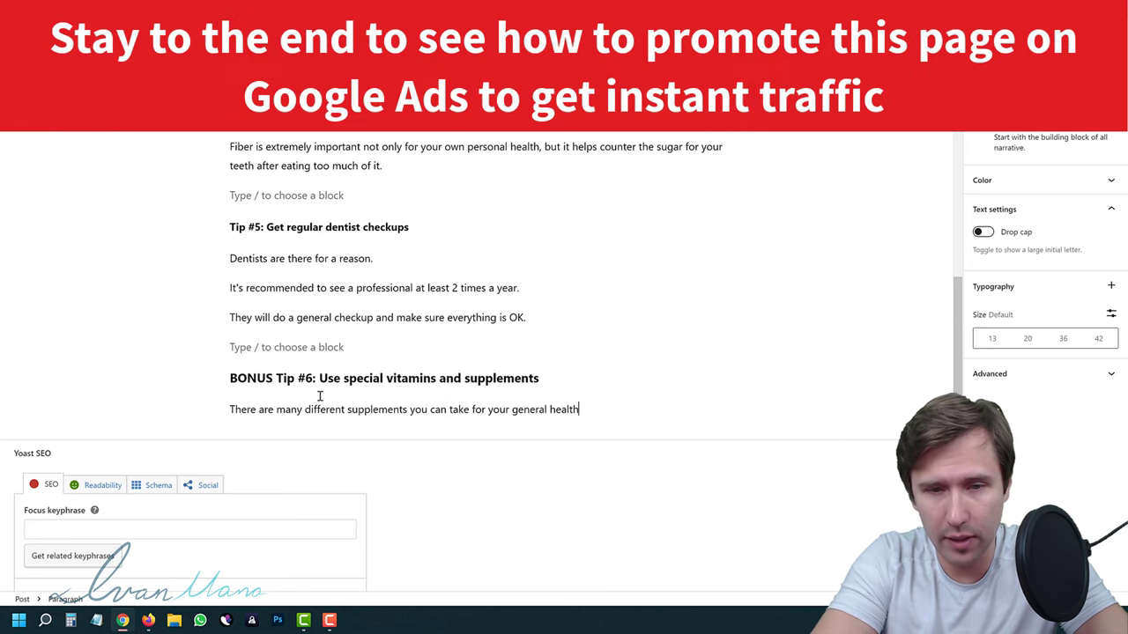
{"action": "type", "text": ", and also your te"}
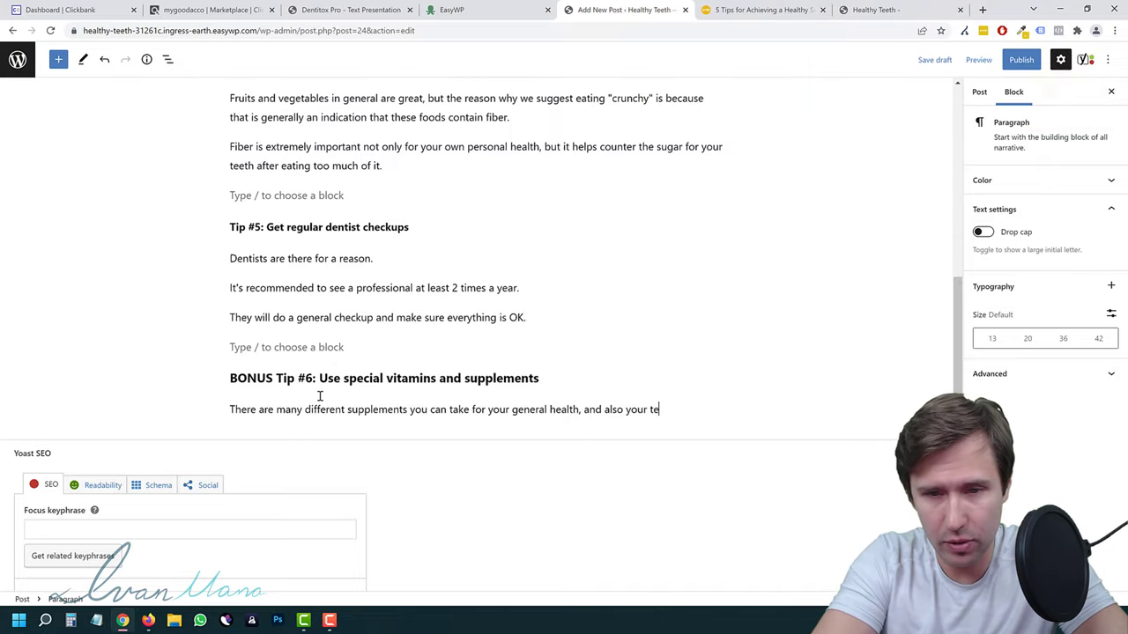
{"action": "type", "text": "eth."}
{"action": "key", "text": "Return"}
Add the paragraph "One such product is called Dentitox Pro and it can really help your teeth look great.".
{"action": "type", "text": "One"}
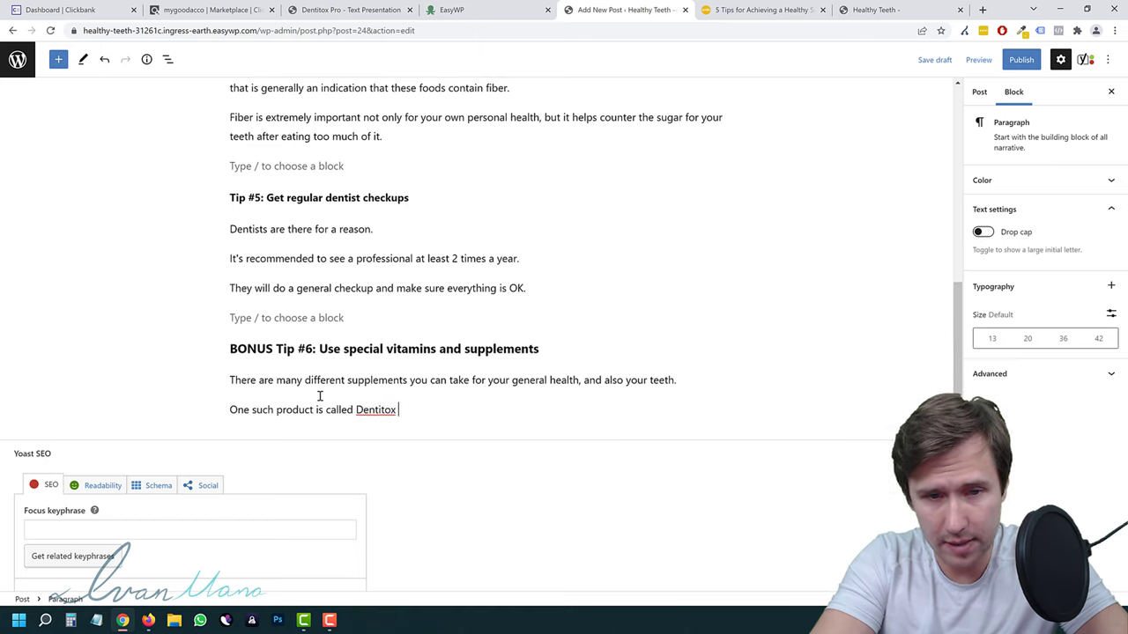
{"action": "type", "text": "n really help your teeth lo"}
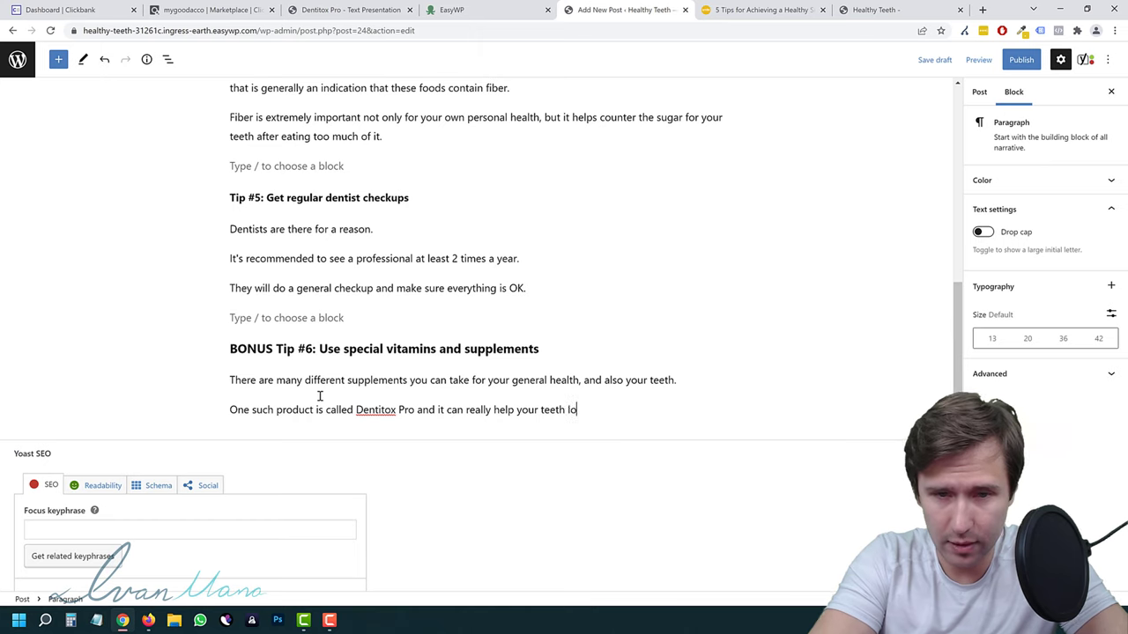
{"action": "type", "text": "ok great."}
{"action": "key", "text": "Return"}
In the ClickBank marketplace, generate the Dentitox affiliate HopLink with the default landing page and copy it.
{"action": "left_click", "coordinate": [351, 10]}
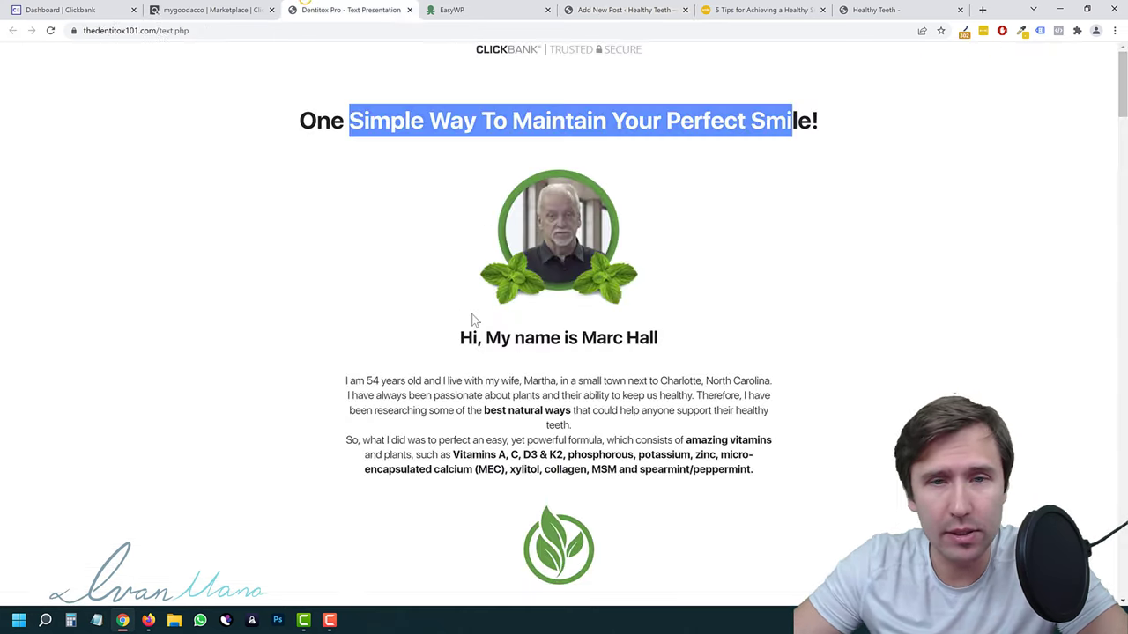
{"action": "left_click", "coordinate": [211, 10]}
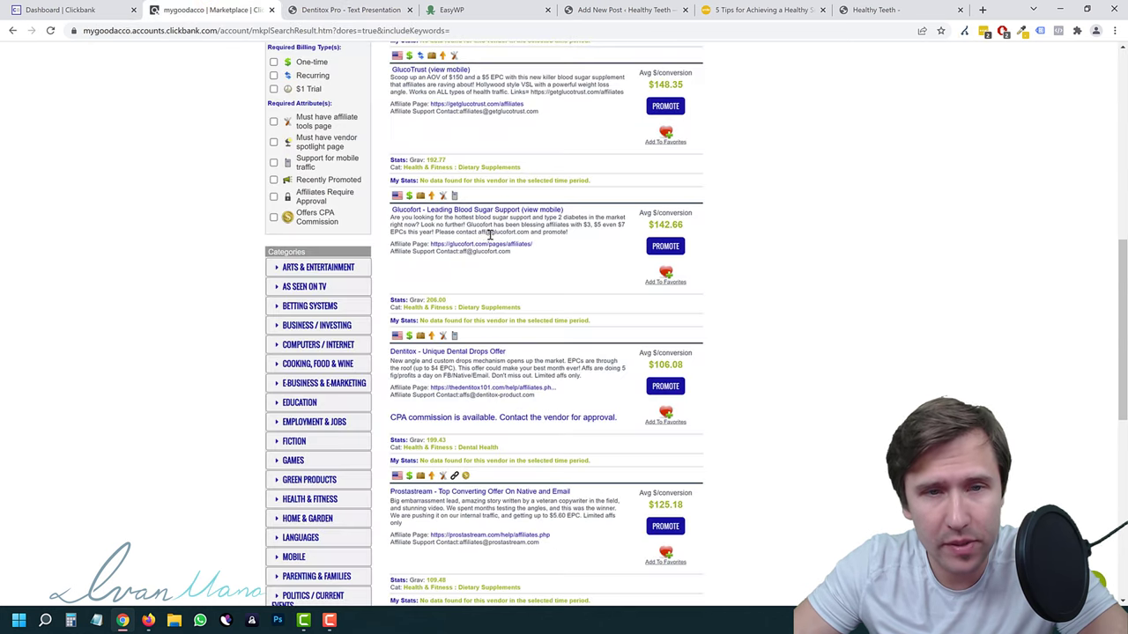
{"action": "left_click", "coordinate": [665, 387]}
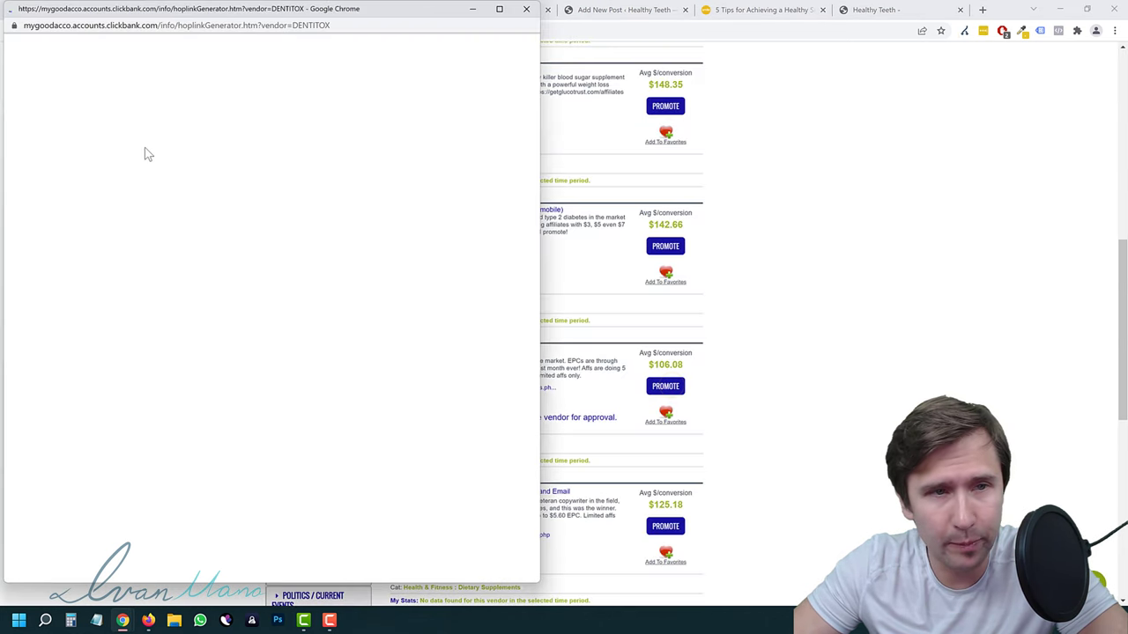
{"action": "left_click", "coordinate": [264, 228]}
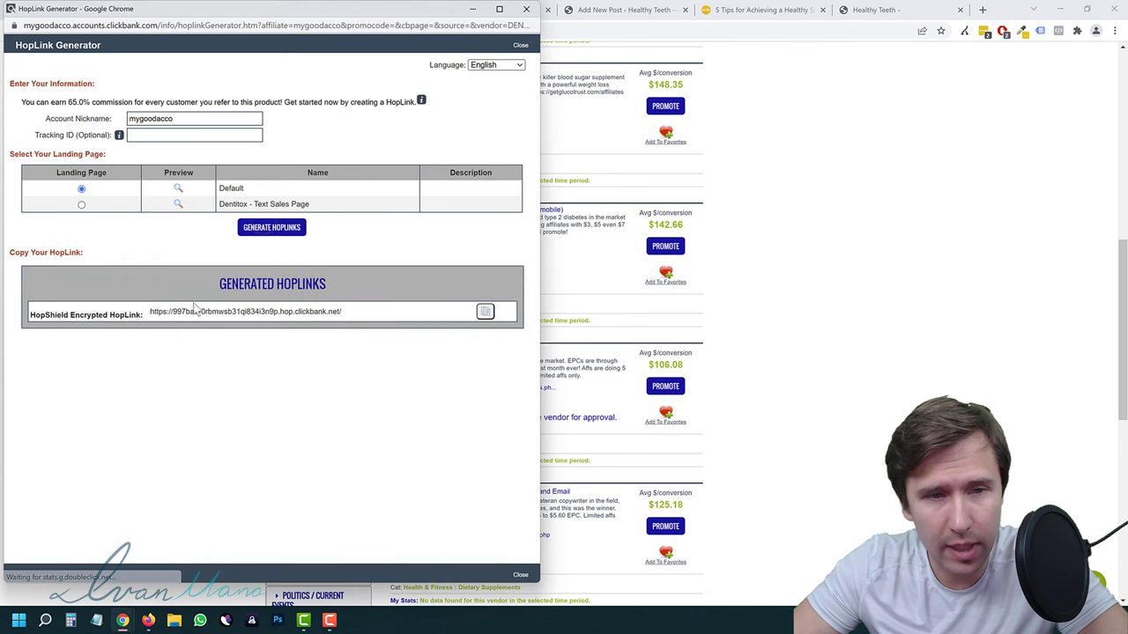
{"action": "left_click", "coordinate": [484, 313]}
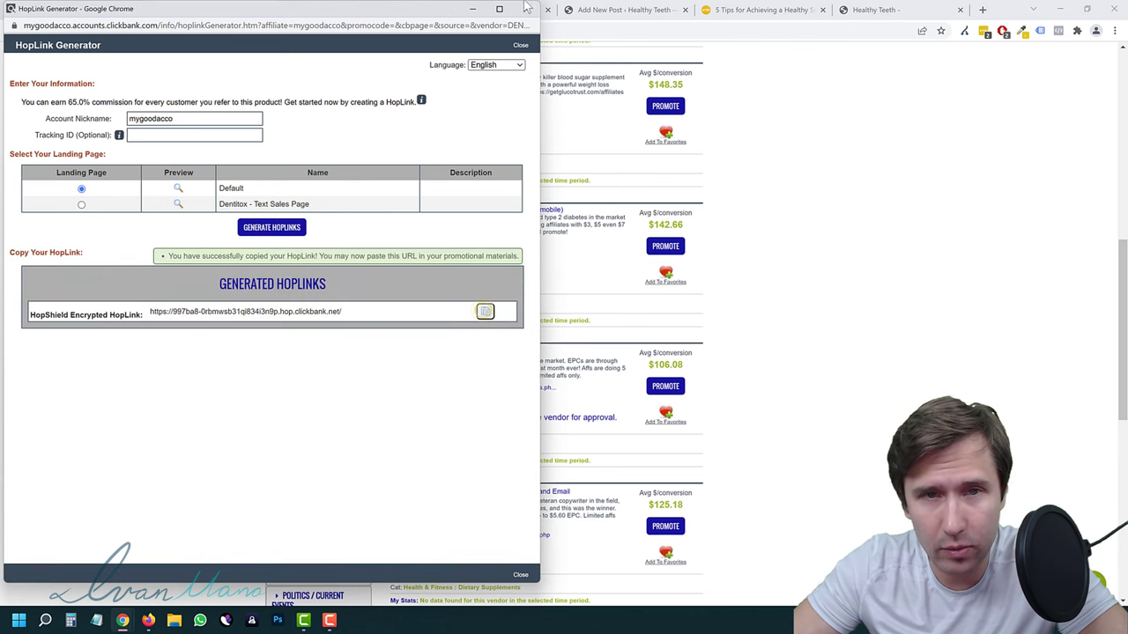
{"action": "left_click", "coordinate": [526, 8]}
Back in the WordPress post, add the paragraph "If you want to learn more, simply check out their website by clicking here.".
{"action": "left_click", "coordinate": [621, 10]}
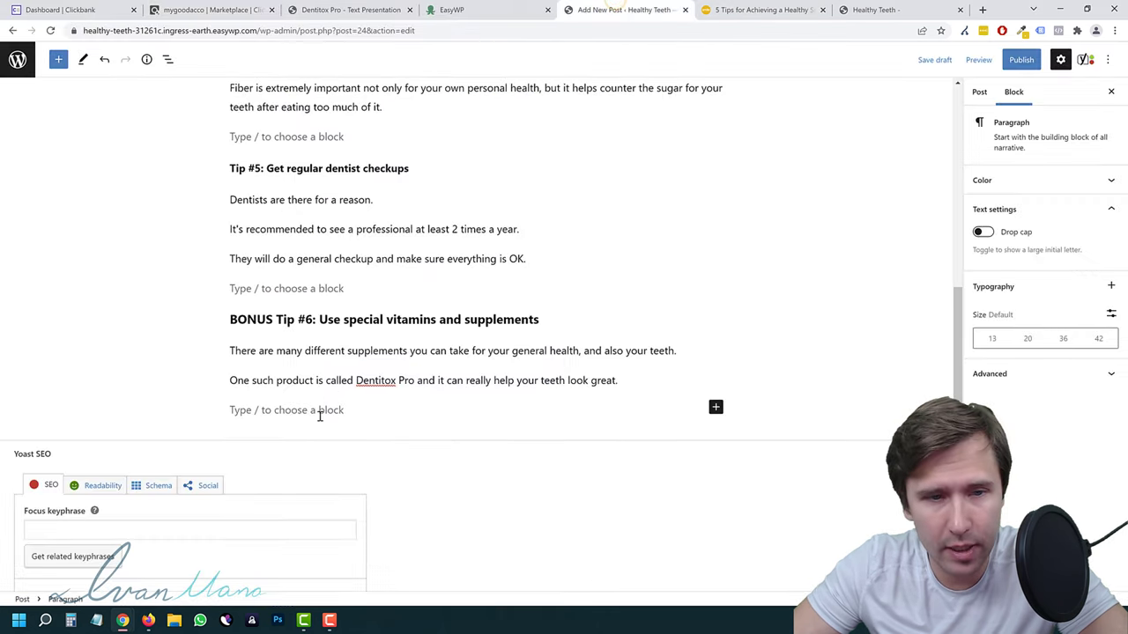
{"action": "type", "text": "If you want to"}
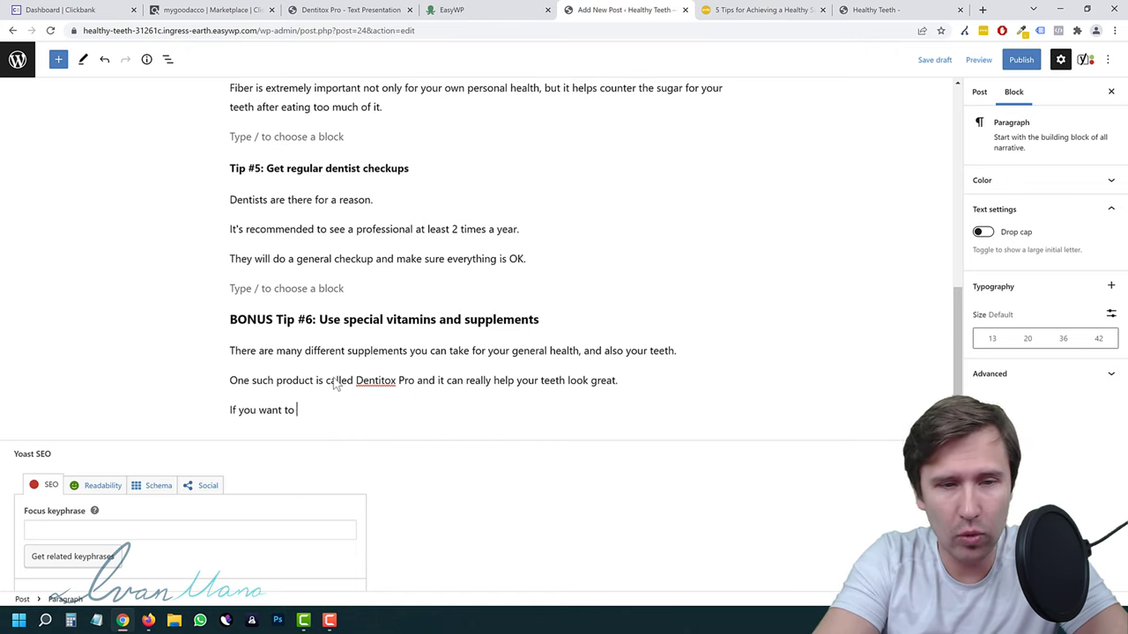
{"action": "type", "text": " learn more, simply che"}
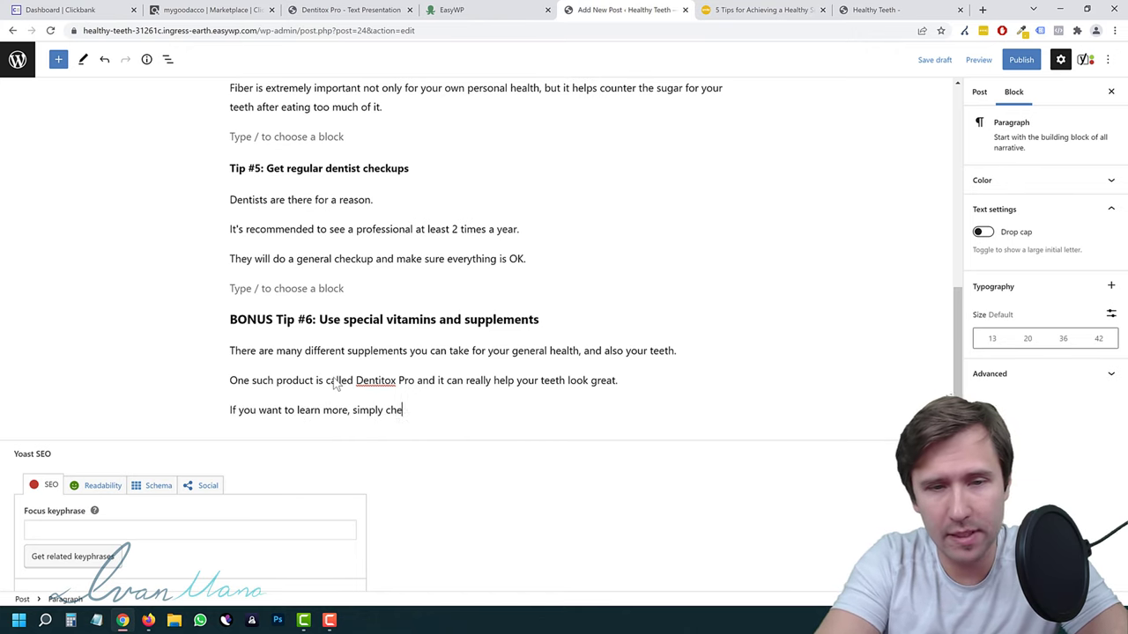
{"action": "type", "text": "ck out their website by"}
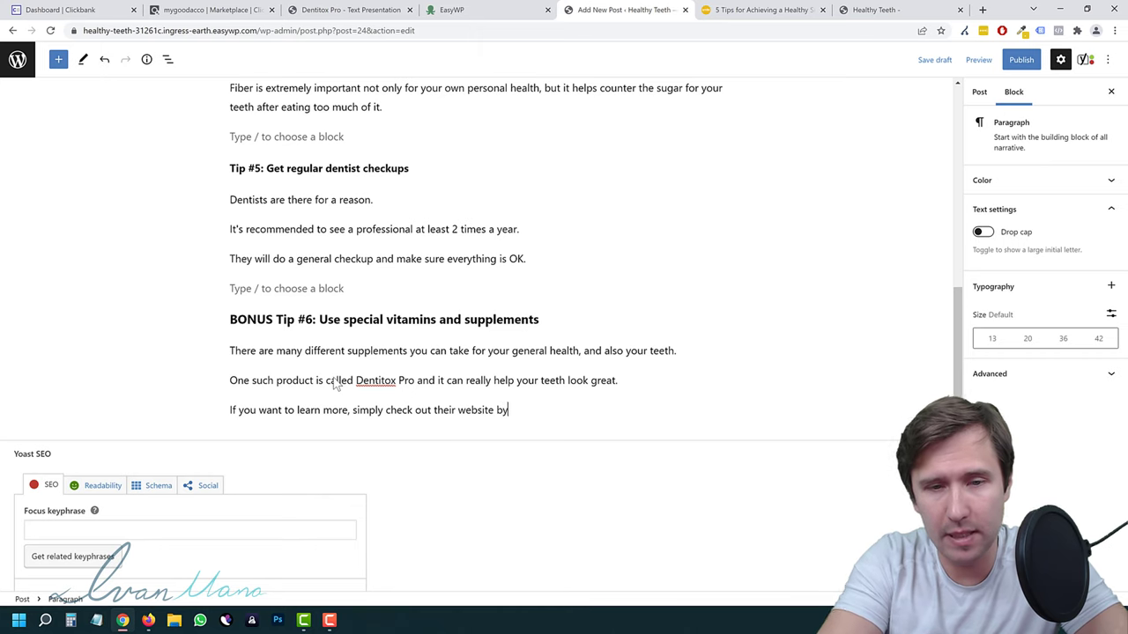
{"action": "type", "text": " clicking here."}
{"action": "key", "text": "Return"}
Write the closing line "Until then, keep on rocking and using the tips described earlier.".
{"action": "type", "text": "Until then, keep on roc"}
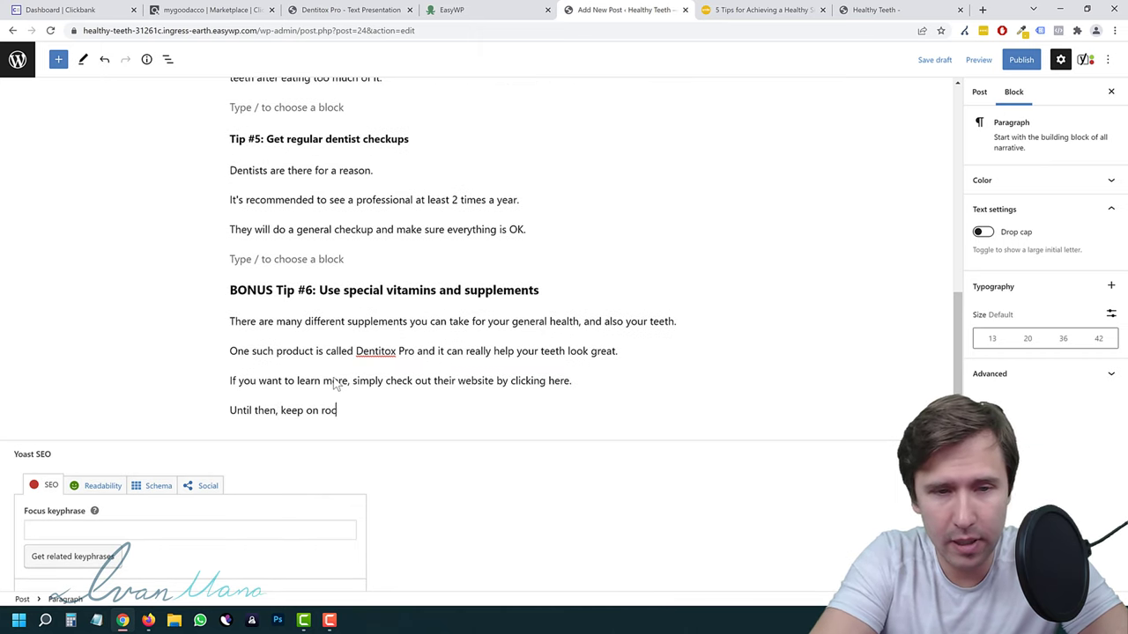
{"action": "type", "text": "king and using the tips"}
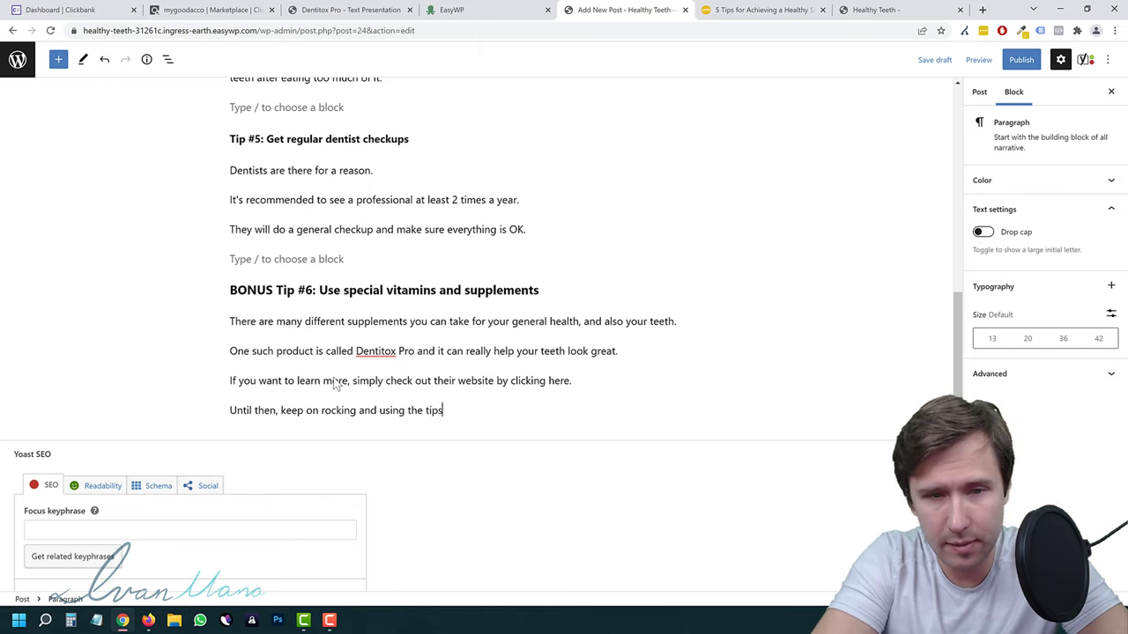
{"action": "type", "text": " described earlier."}
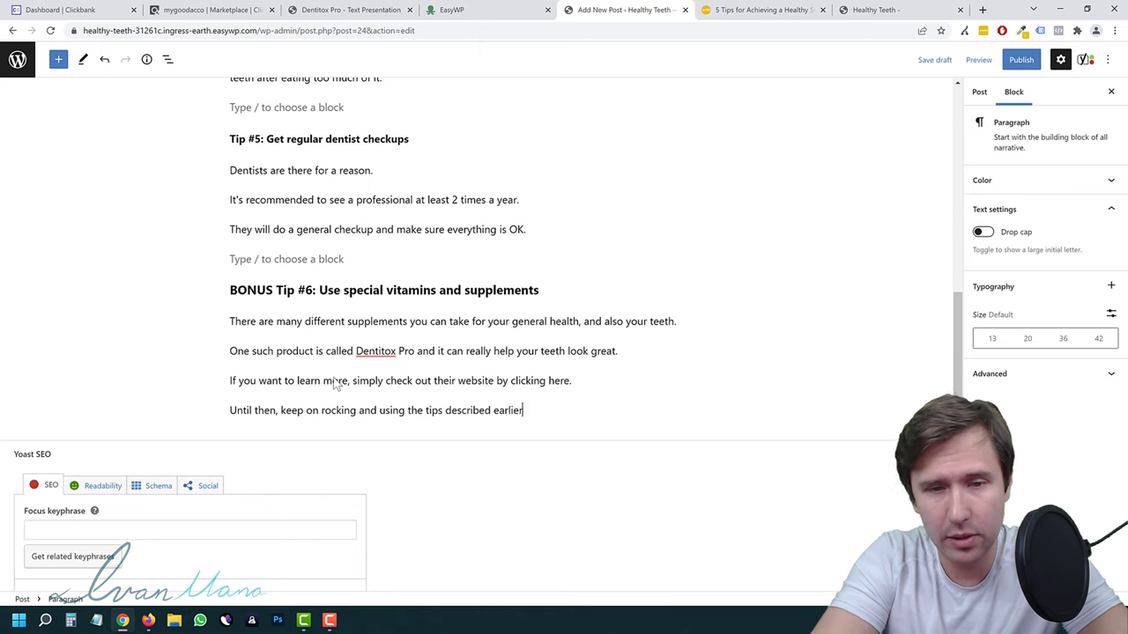
Link the text "check out their website by clicking here" to the copied affiliate HopLink.
{"action": "left_click", "coordinate": [462, 386]}
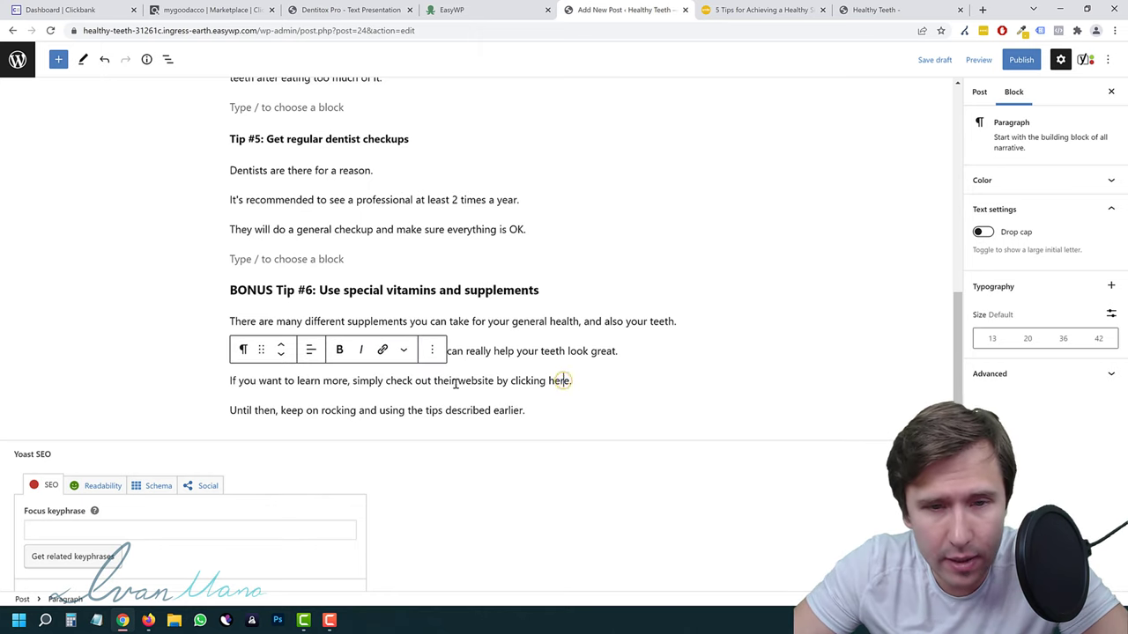
{"action": "left_click_drag", "start_coordinate": [385, 380], "coordinate": [571, 380]}
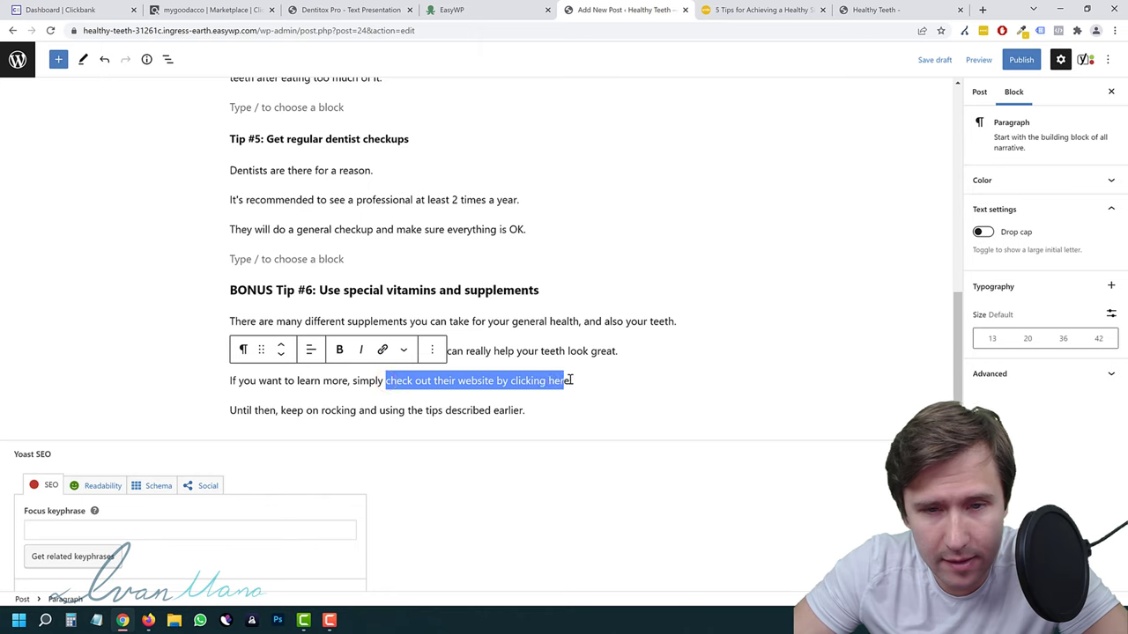
{"action": "left_click", "coordinate": [383, 350]}
{"action": "key", "text": "ctrl+v"}
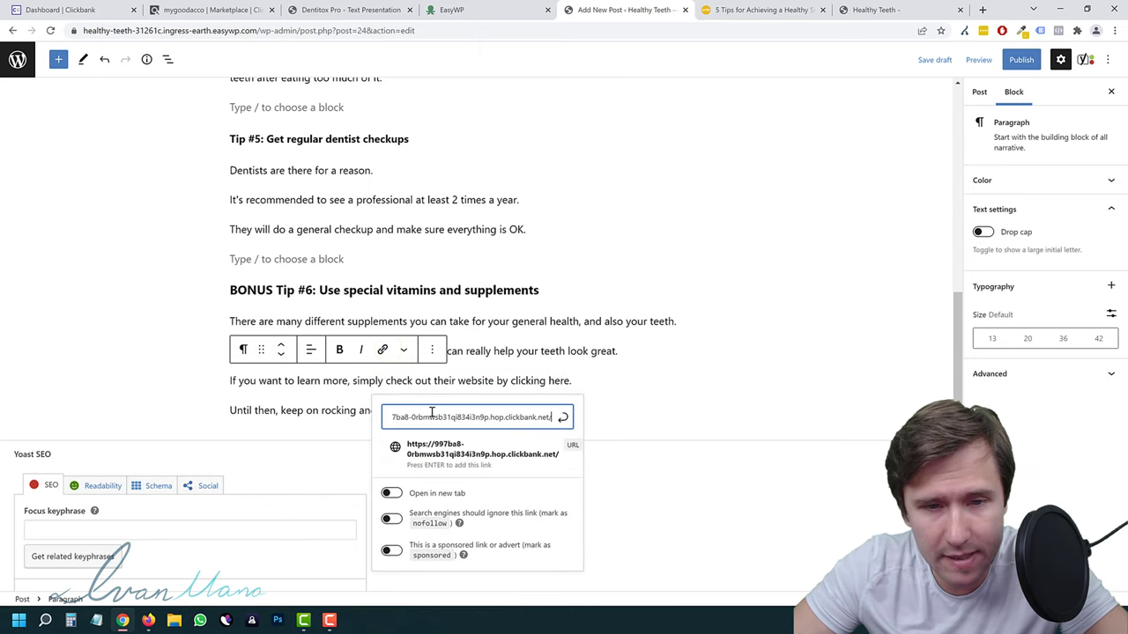
{"action": "left_click", "coordinate": [563, 418]}
{"action": "left_click", "coordinate": [540, 339]}
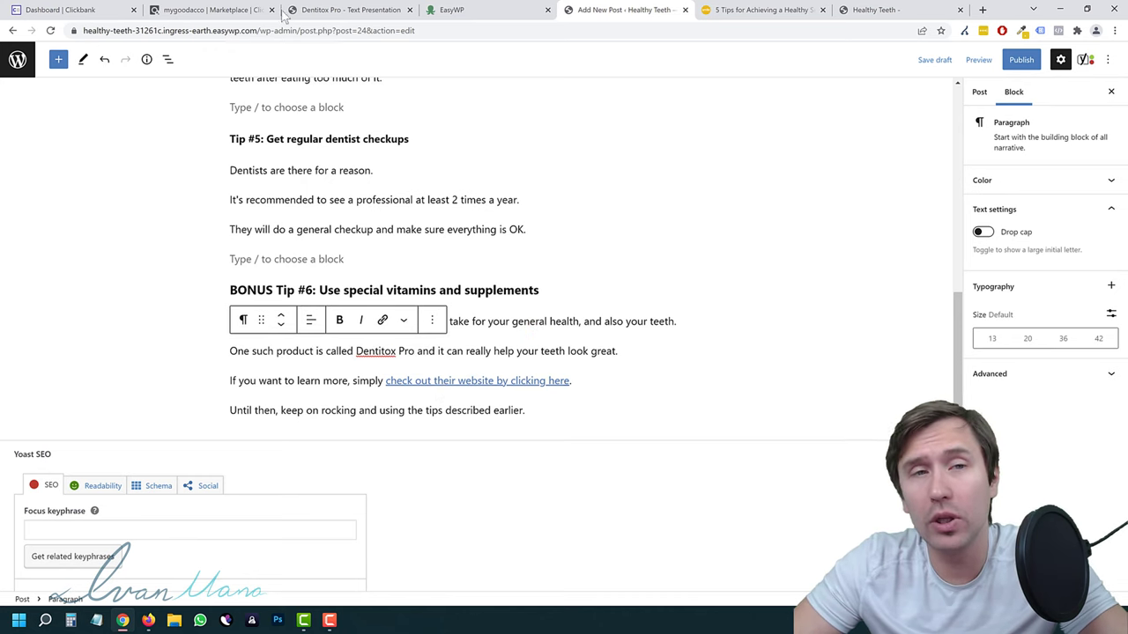
Look at the Dentitox sales page, and review the post's tips for a spot to mention the bonus tip earlier.
{"action": "left_click", "coordinate": [351, 10]}
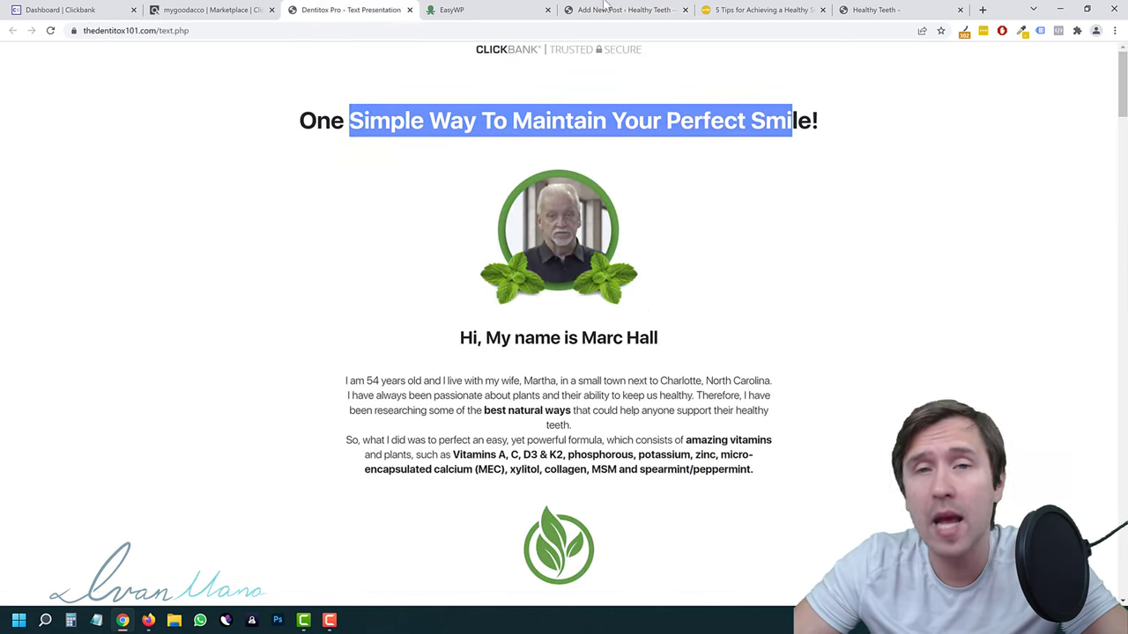
{"action": "left_click", "coordinate": [606, 7]}
{"action": "scroll", "coordinate": [532, 306], "scroll_direction": "up", "scroll_amount": 5}
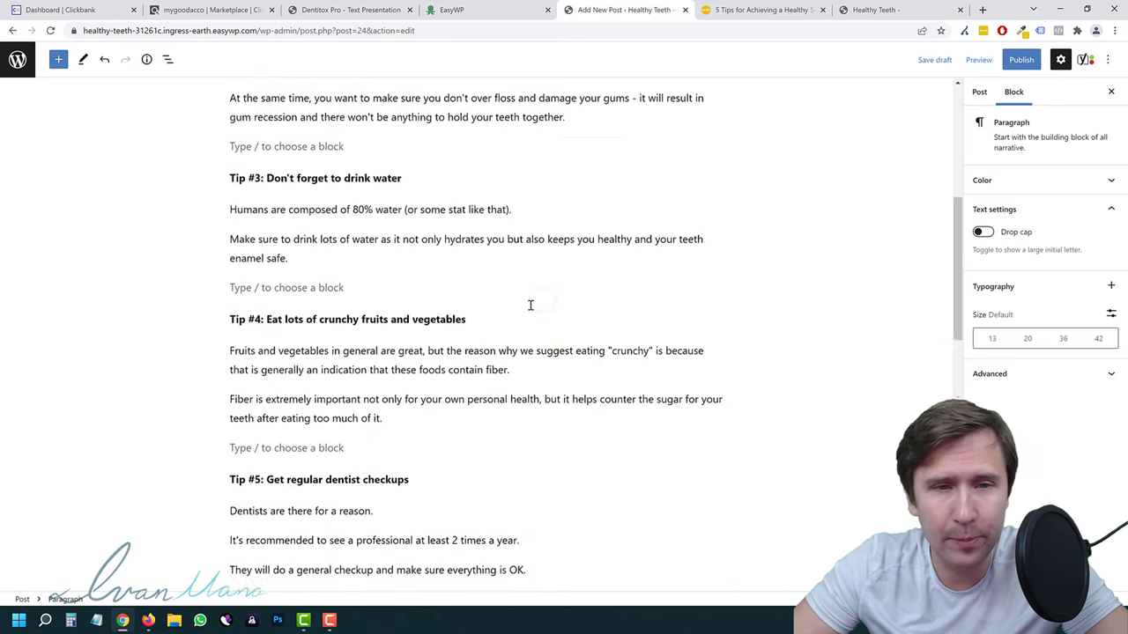
{"action": "scroll", "coordinate": [511, 313], "scroll_direction": "up", "scroll_amount": 6}
{"action": "scroll", "coordinate": [360, 322], "scroll_direction": "down", "scroll_amount": 4}
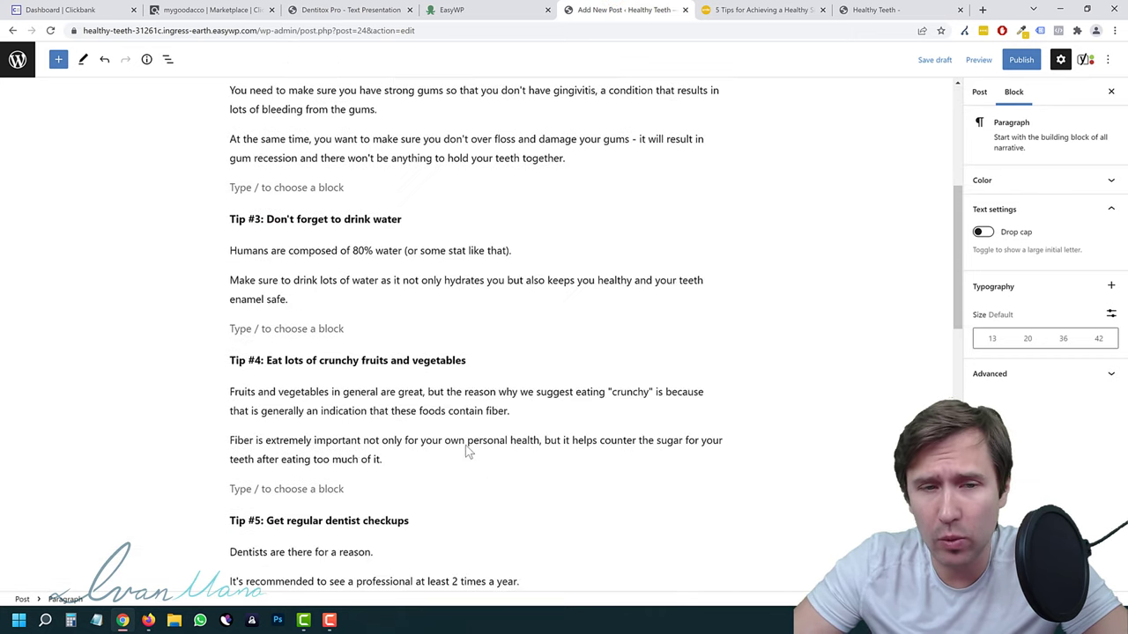
{"action": "scroll", "coordinate": [440, 414], "scroll_direction": "down", "scroll_amount": 5}
{"action": "scroll", "coordinate": [471, 390], "scroll_direction": "up", "scroll_amount": 7}
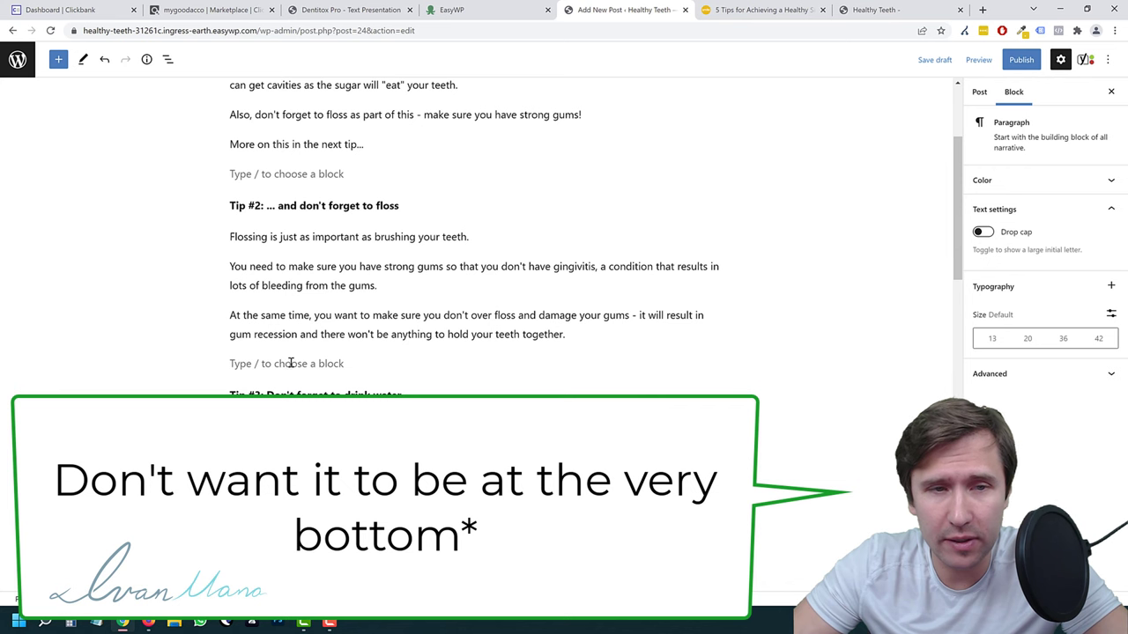
{"action": "scroll", "coordinate": [291, 363], "scroll_direction": "up", "scroll_amount": 1}
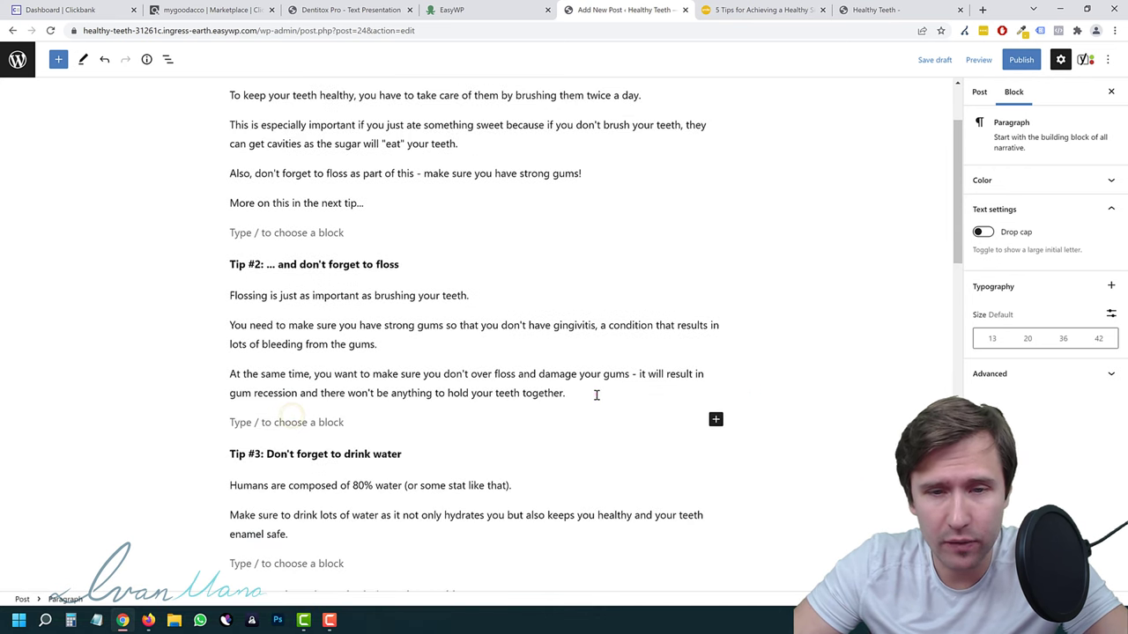
At the end of Tip #2, add the lines "P.S. Want to speed up your results?" and "Check out bonus tip #6...".
{"action": "left_click", "coordinate": [580, 393]}
{"action": "key", "text": "Return"}
{"action": "type", "text": "P"}
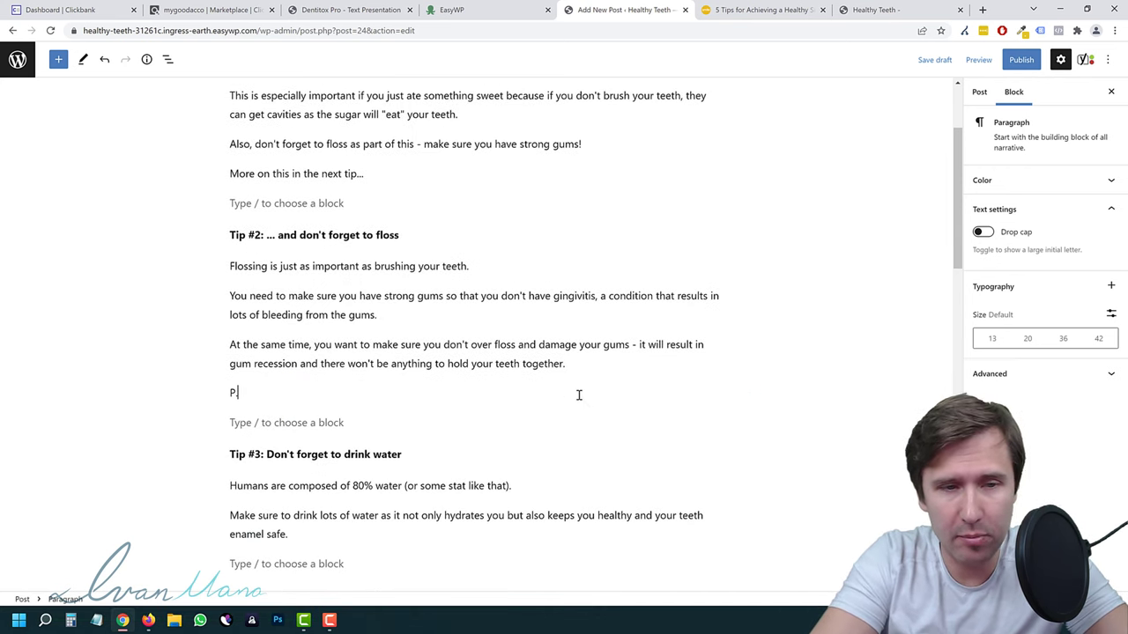
{"action": "type", "text": ".S. Want to "}
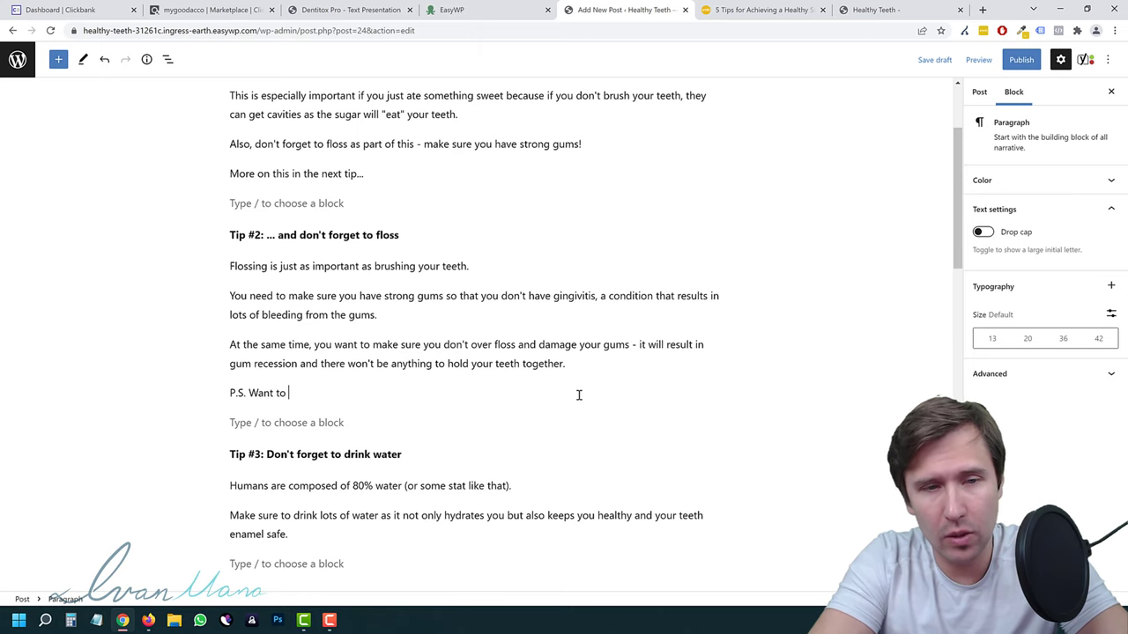
{"action": "type", "text": "speed up your results?"}
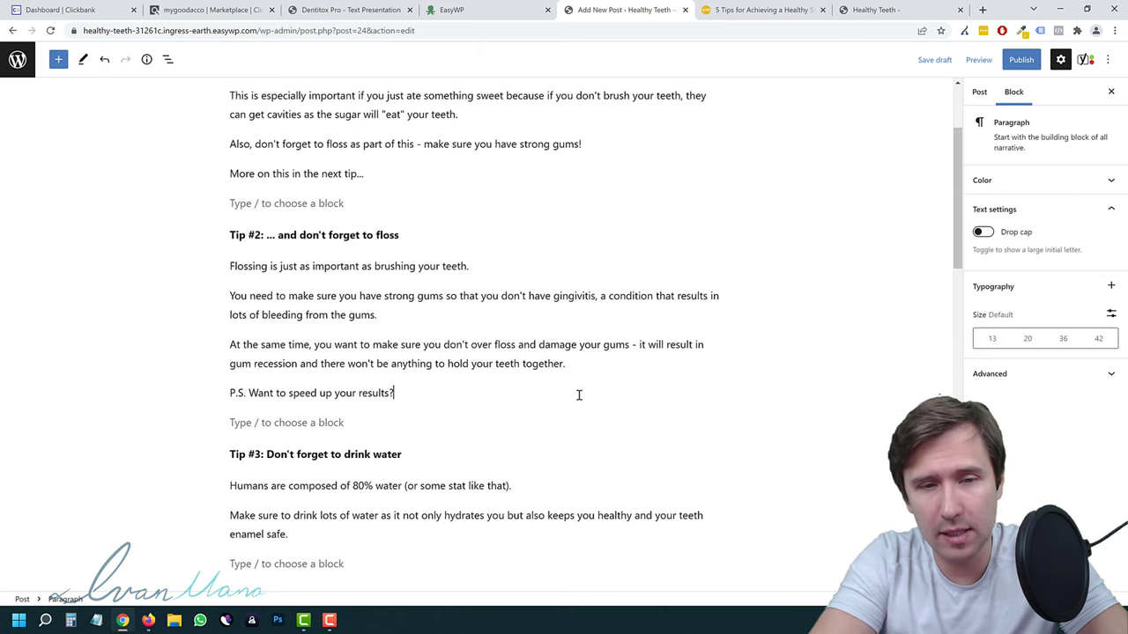
{"action": "key", "text": "Return"}
{"action": "type", "text": "Check out "}
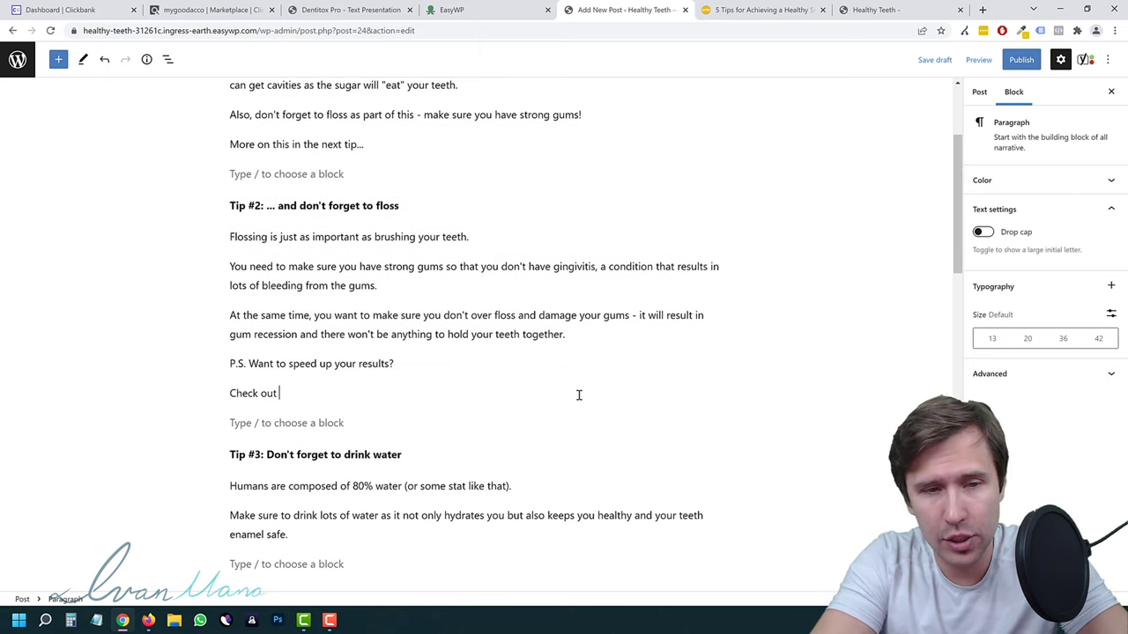
{"action": "type", "text": "bonus tip #6..."}
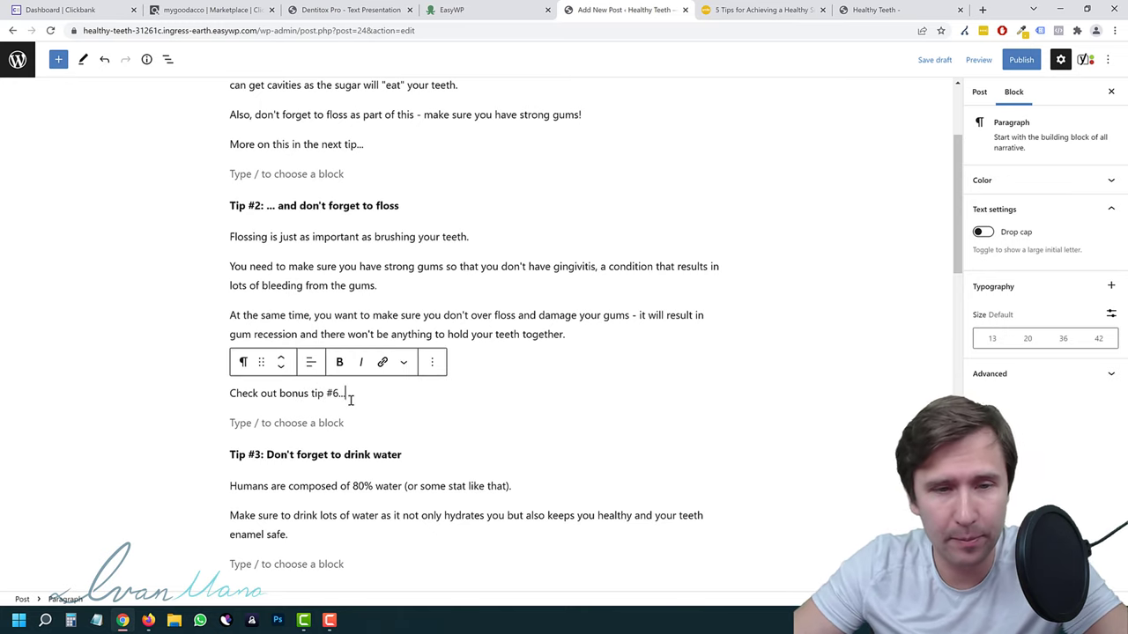
Make the lines "P.S. Want to speed up your results?" and "Check out bonus tip #6..." under Tip #2 bold and italic.
{"action": "left_click", "coordinate": [233, 364], "text": "shift"}
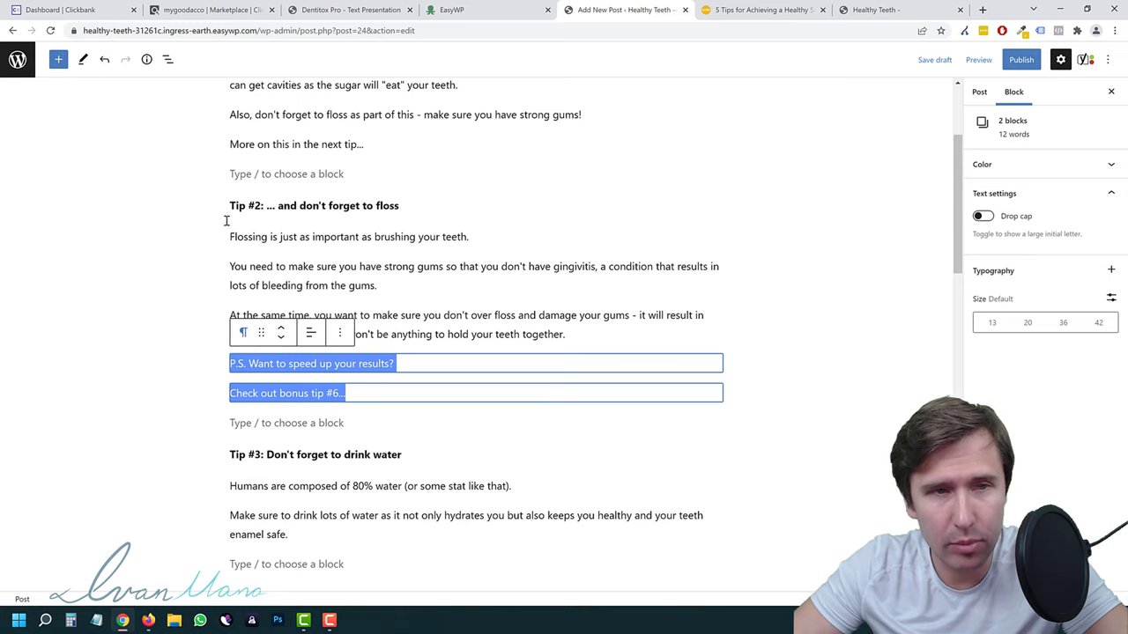
{"action": "left_click", "coordinate": [312, 368]}
{"action": "triple_click", "coordinate": [310, 365]}
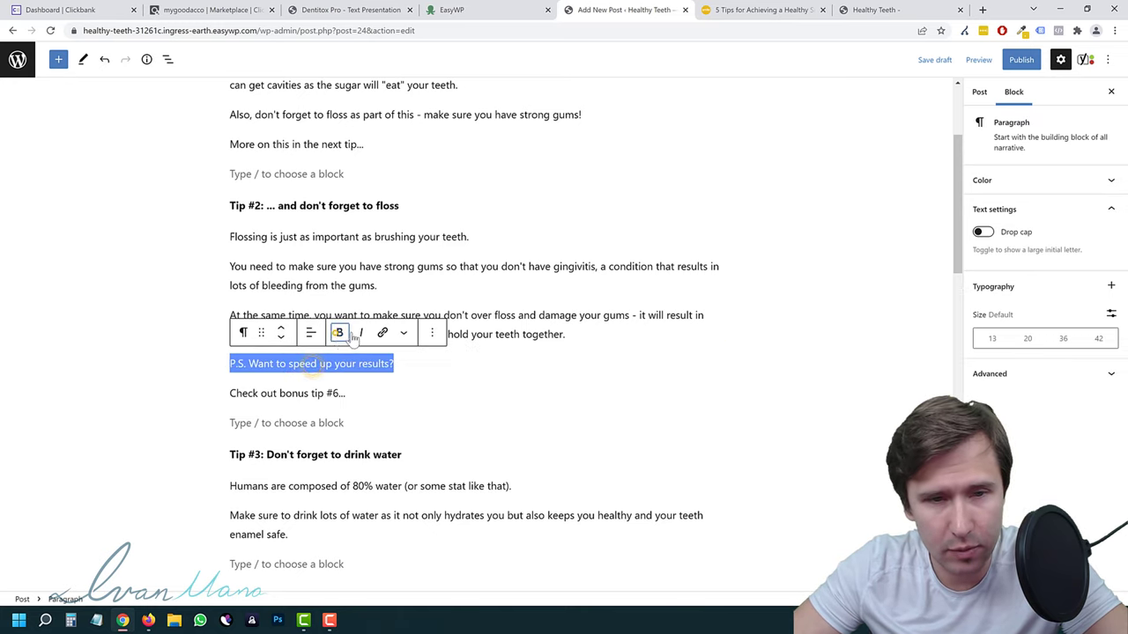
{"action": "left_click", "coordinate": [339, 332]}
{"action": "left_click", "coordinate": [360, 332]}
{"action": "triple_click", "coordinate": [305, 396]}
{"action": "left_click", "coordinate": [340, 362]}
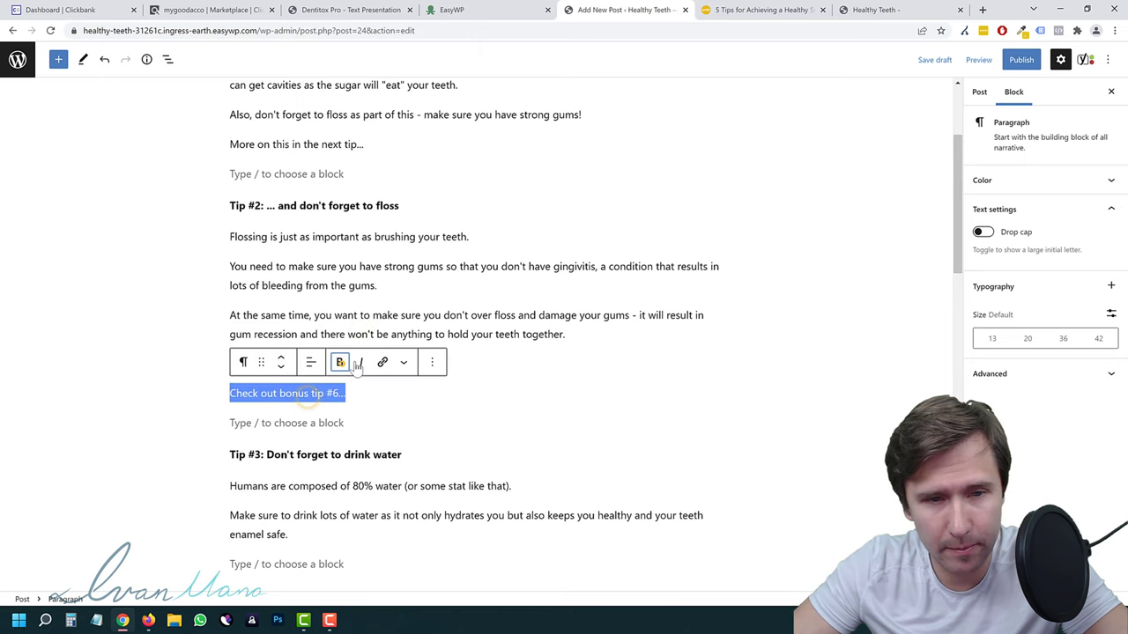
{"action": "left_click", "coordinate": [360, 362]}
{"action": "left_click", "coordinate": [192, 314]}
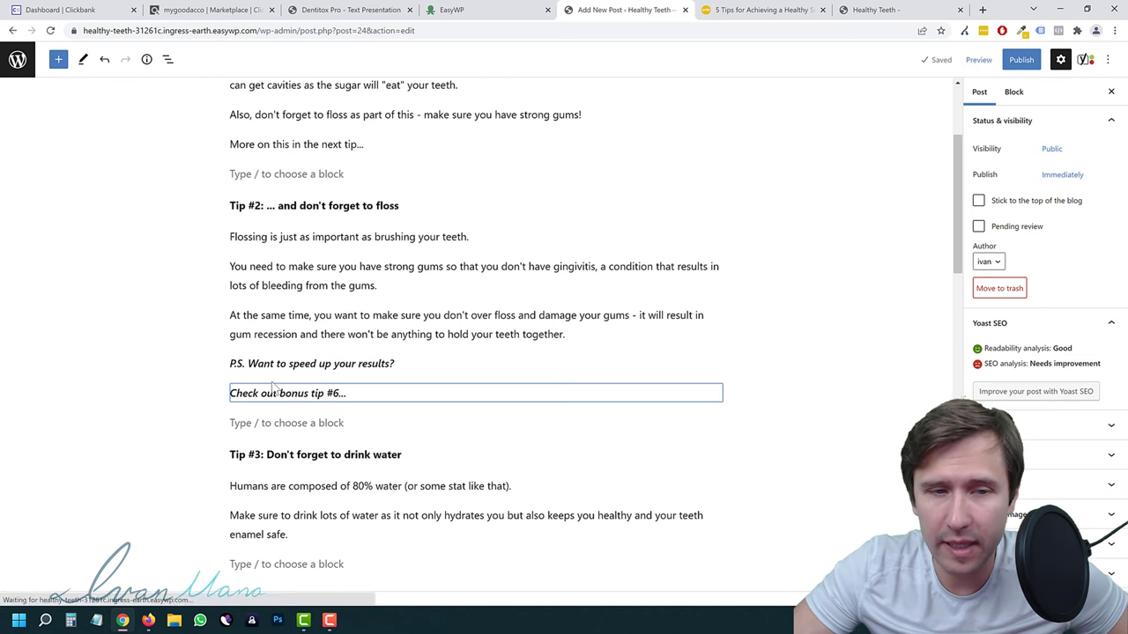
Check the remaining tips down to the bonus Tip #6 paragraphs and publish the post.
{"action": "scroll", "coordinate": [280, 233], "scroll_direction": "down", "scroll_amount": 2}
{"action": "scroll", "coordinate": [281, 233], "scroll_direction": "down", "scroll_amount": 2}
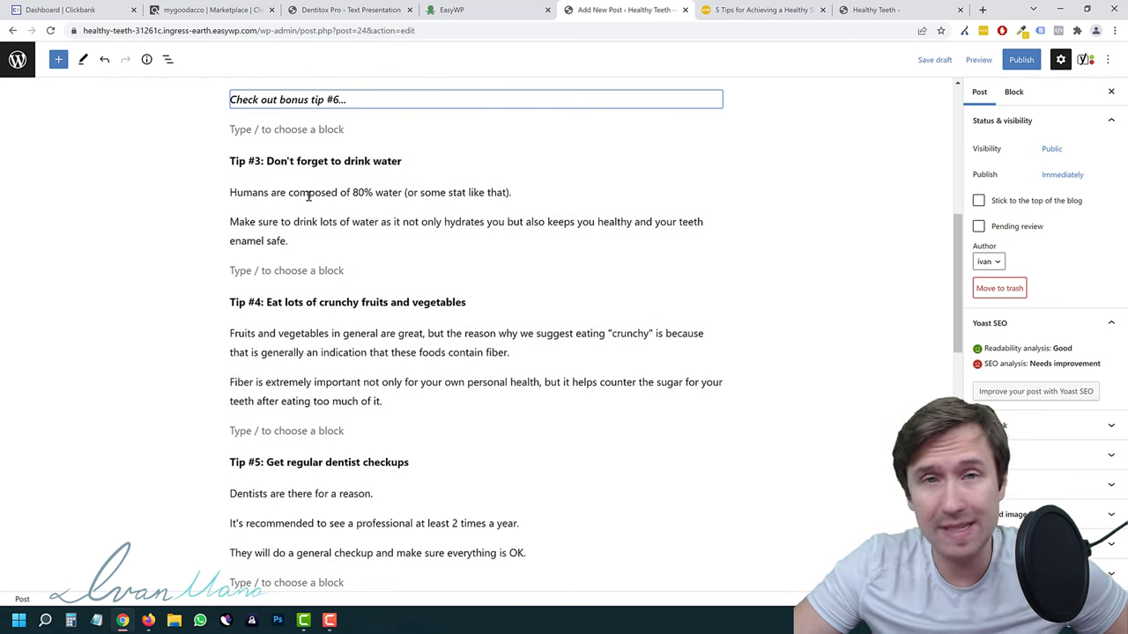
{"action": "scroll", "coordinate": [308, 245], "scroll_direction": "down", "scroll_amount": 4}
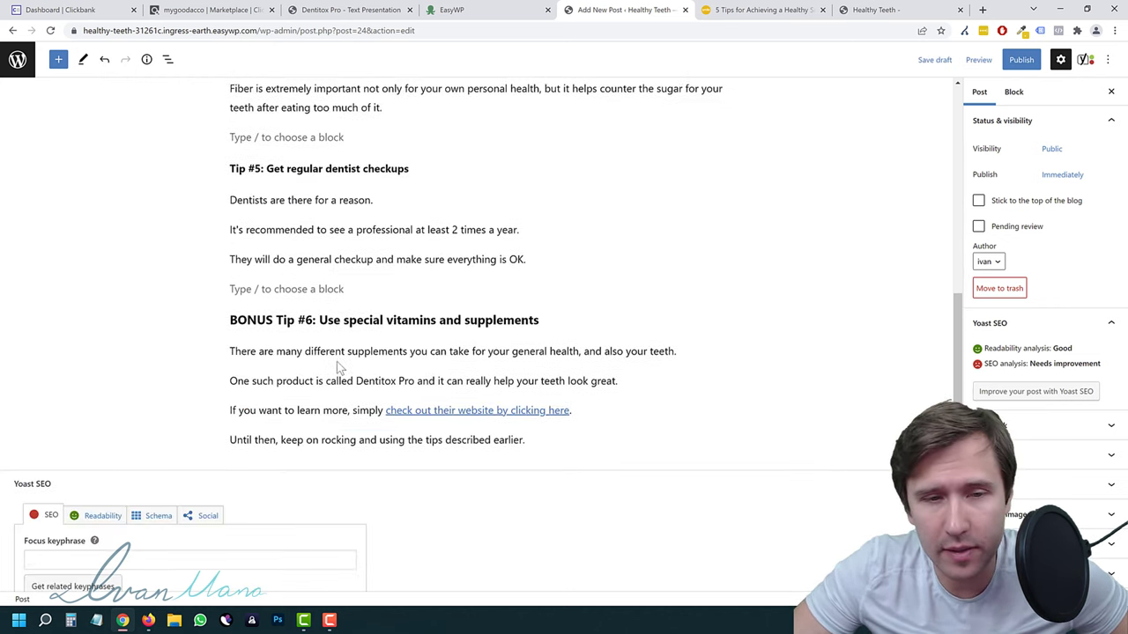
{"action": "left_click_drag", "start_coordinate": [334, 353], "coordinate": [407, 441]}
{"action": "scroll", "coordinate": [458, 397], "scroll_direction": "up", "scroll_amount": 2}
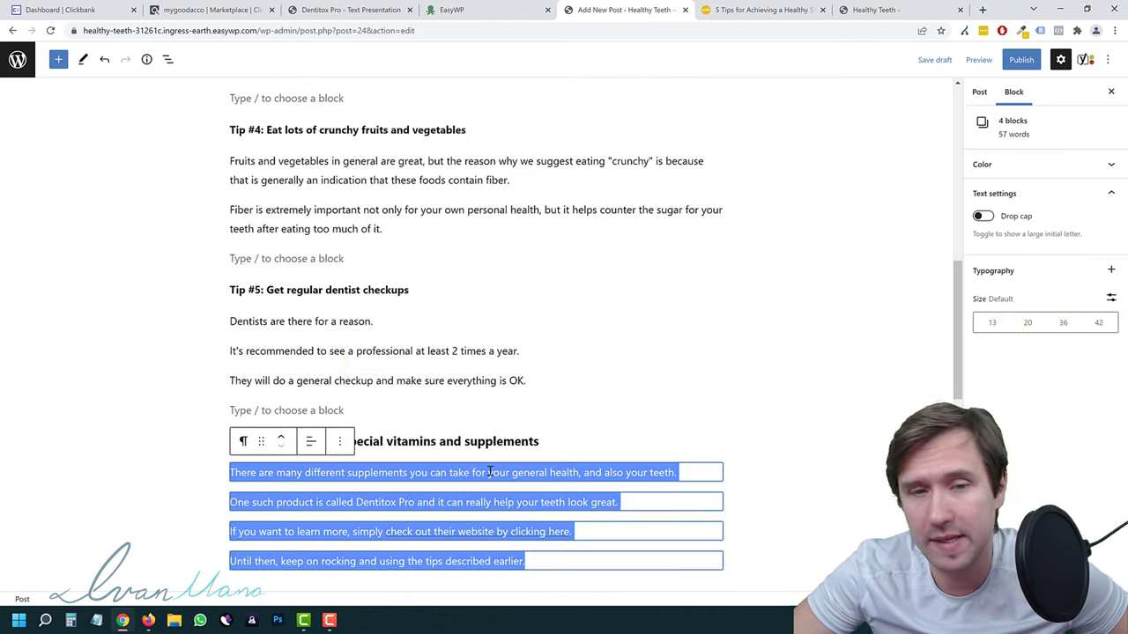
{"action": "left_click", "coordinate": [496, 351]}
{"action": "left_click", "coordinate": [1017, 60]}
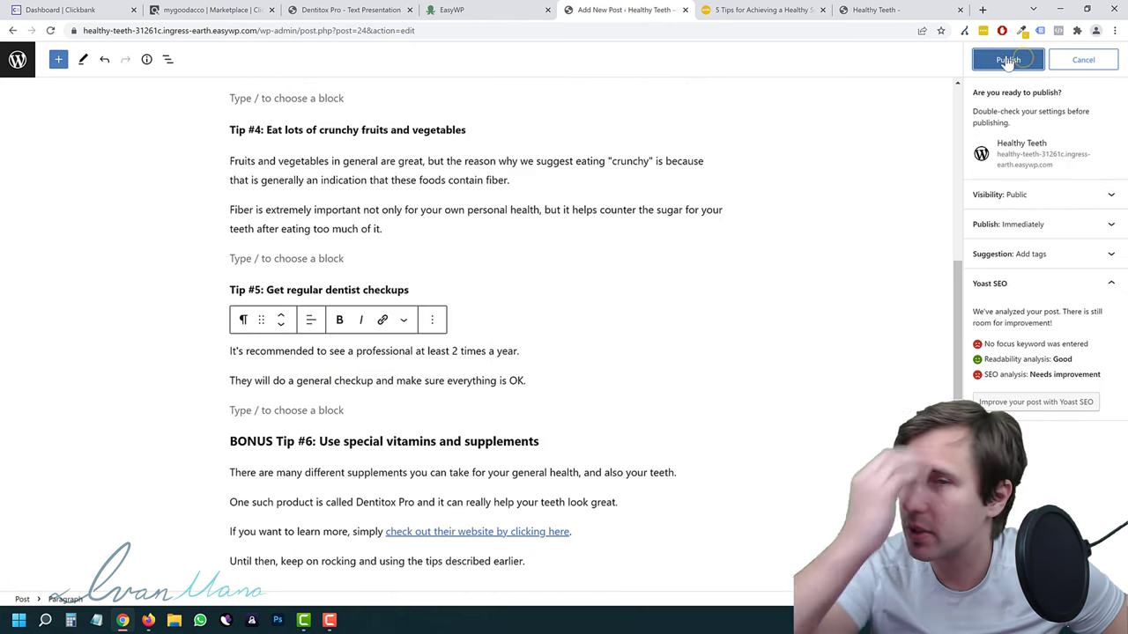
{"action": "left_click", "coordinate": [1008, 60]}
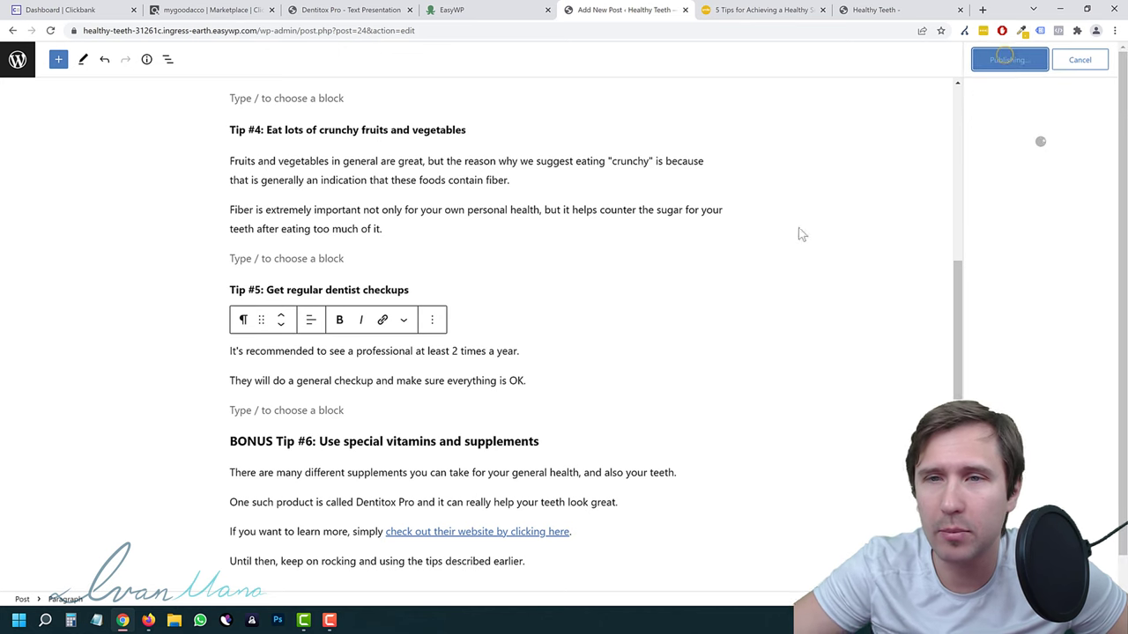
Reload the live site's home page, open the post "5 Tips for a Healthy Smile" and review its tips and P.S. lines.
{"action": "scroll", "coordinate": [732, 254], "scroll_direction": "up", "scroll_amount": 10}
{"action": "left_click", "coordinate": [882, 9]}
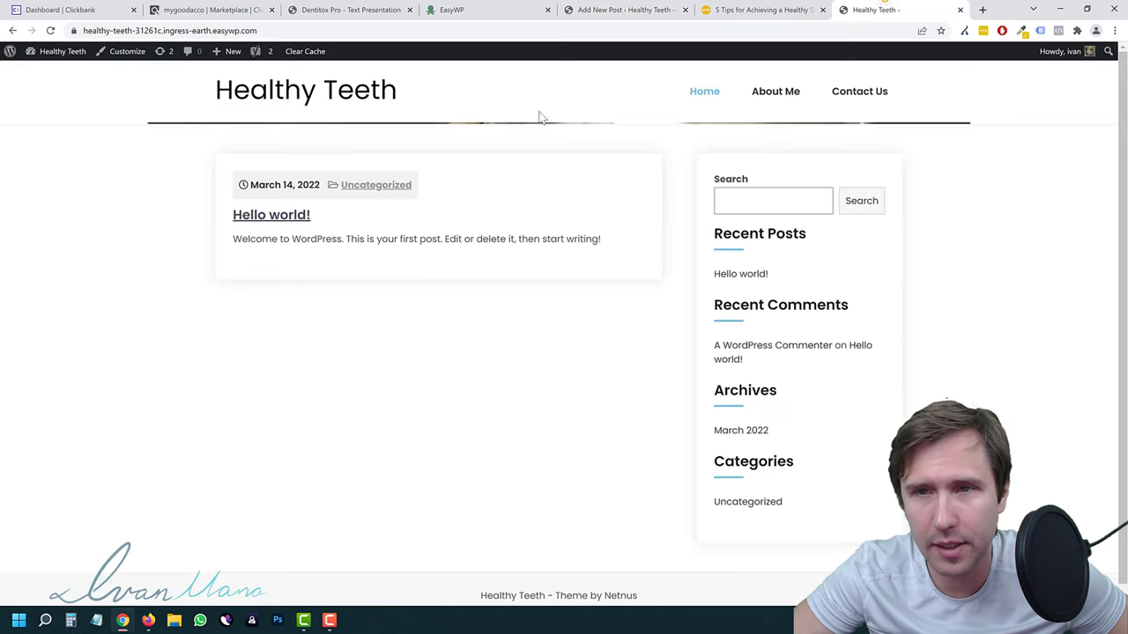
{"action": "left_click", "coordinate": [51, 30]}
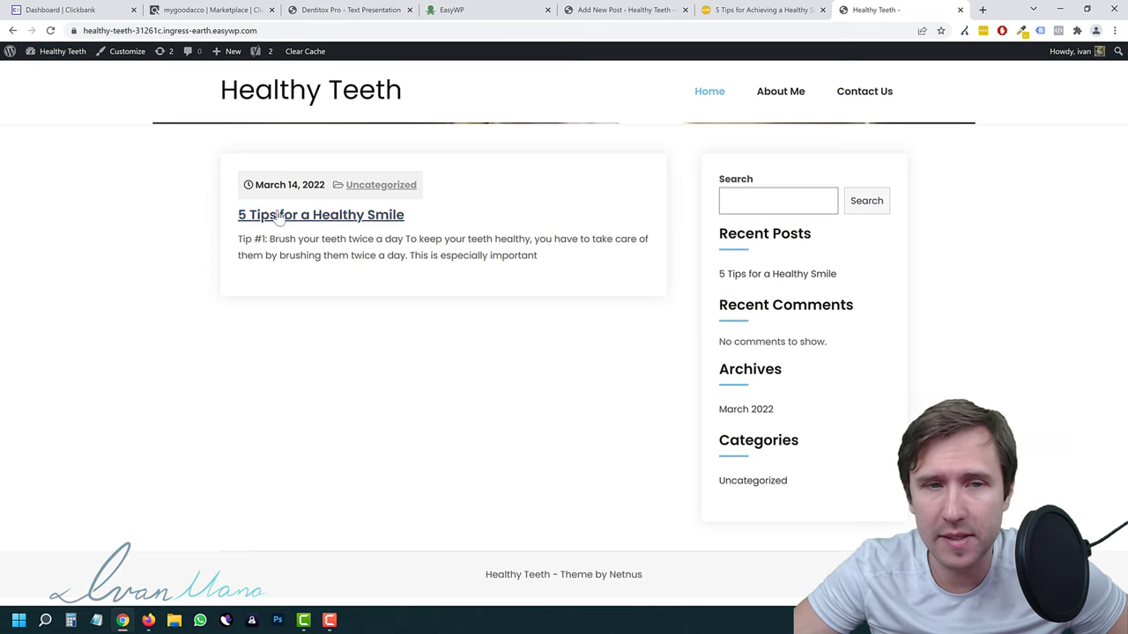
{"action": "left_click", "coordinate": [326, 223]}
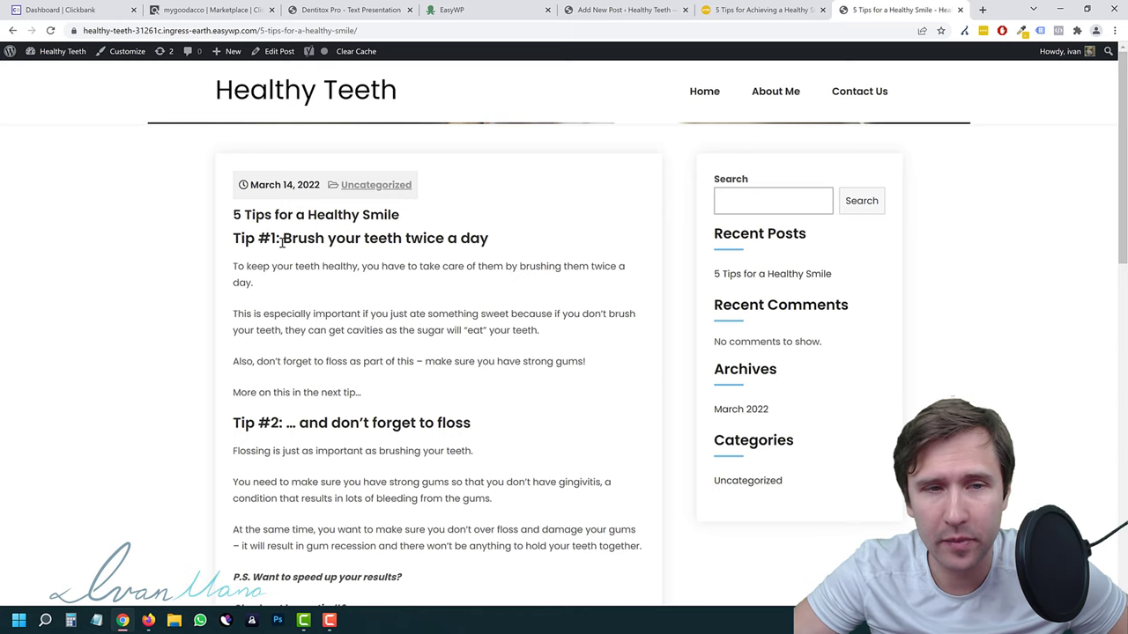
{"action": "scroll", "coordinate": [282, 243], "scroll_direction": "down", "scroll_amount": 10}
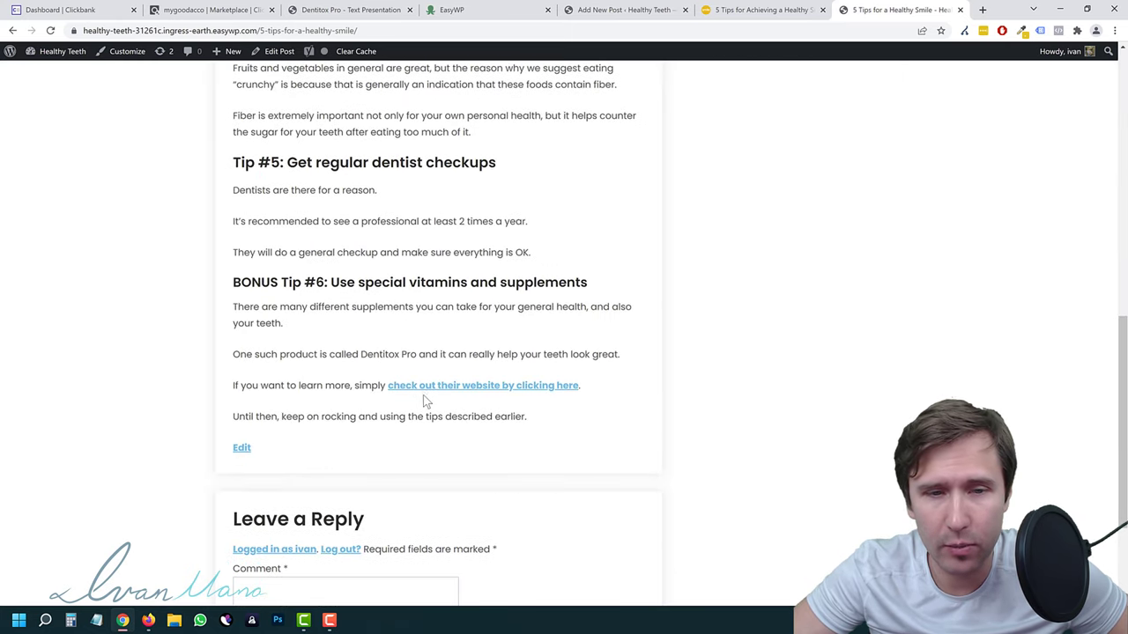
{"action": "scroll", "coordinate": [423, 387], "scroll_direction": "up", "scroll_amount": 10}
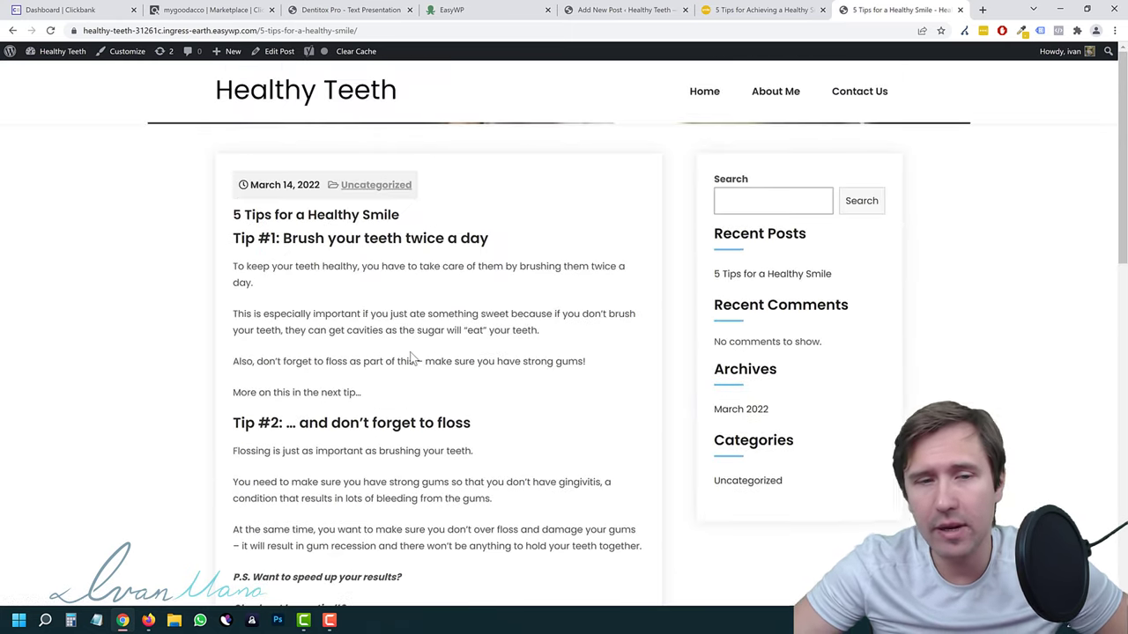
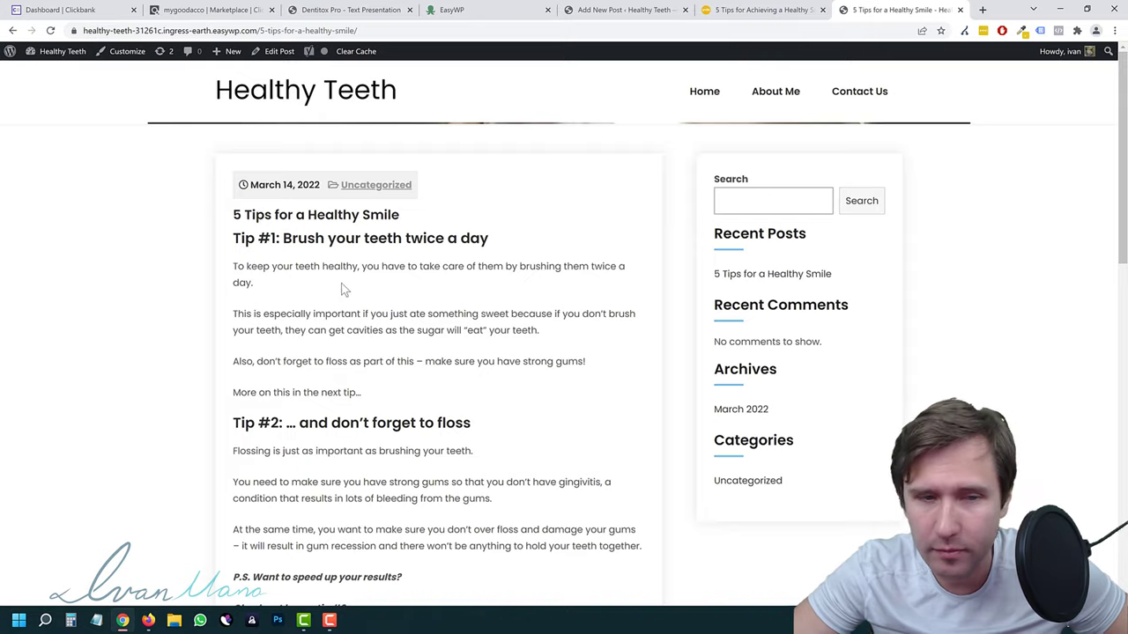
{"action": "scroll", "coordinate": [348, 291], "scroll_direction": "down", "scroll_amount": 5}
{"action": "scroll", "coordinate": [285, 288], "scroll_direction": "up", "scroll_amount": 2}
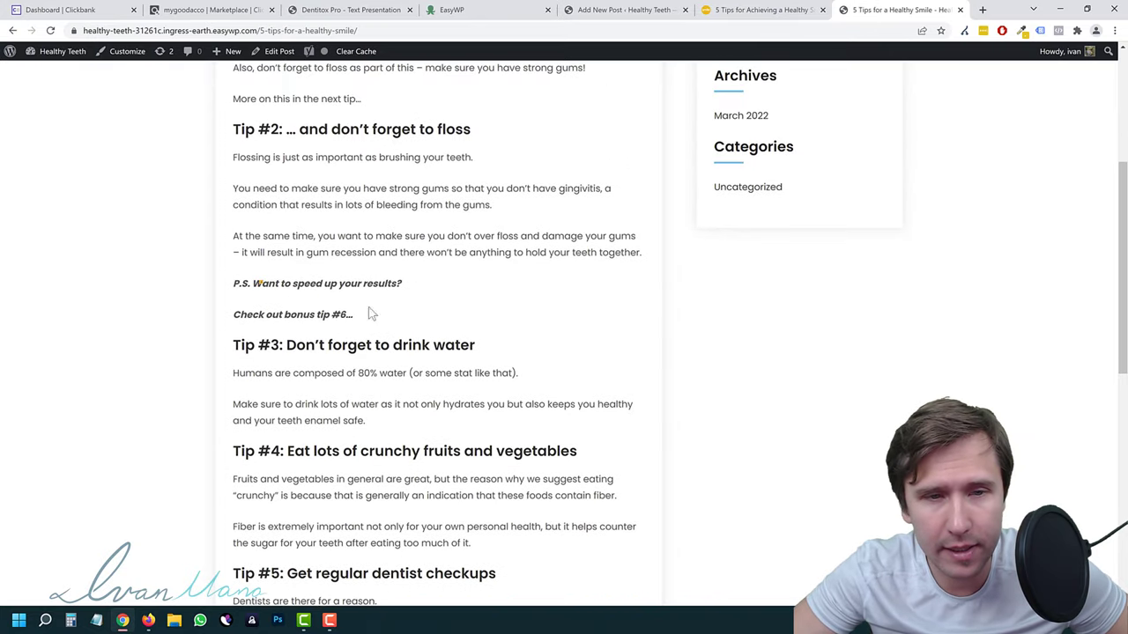
{"action": "left_click_drag", "start_coordinate": [369, 314], "coordinate": [255, 283]}
{"action": "left_click", "coordinate": [256, 283]}
Test the affiliate link in bonus Tip #6, look through the Dentitox Pro sales page and return to the post.
{"action": "scroll", "coordinate": [352, 335], "scroll_direction": "down", "scroll_amount": 5}
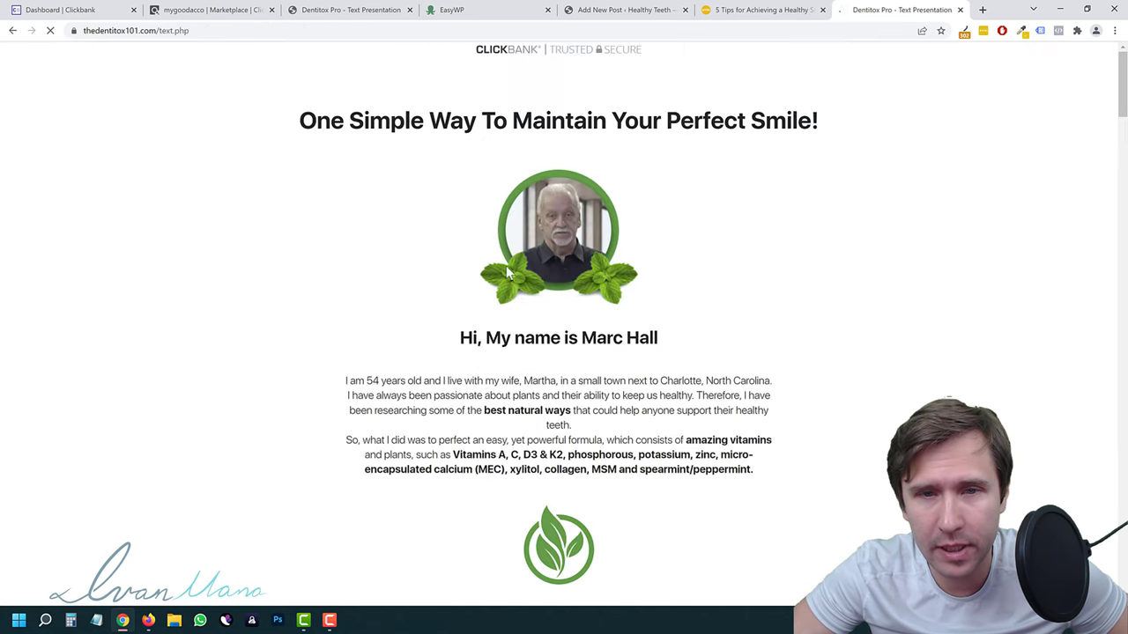
{"action": "scroll", "coordinate": [502, 335], "scroll_direction": "down", "scroll_amount": 3}
{"action": "scroll", "coordinate": [502, 335], "scroll_direction": "down", "scroll_amount": 10}
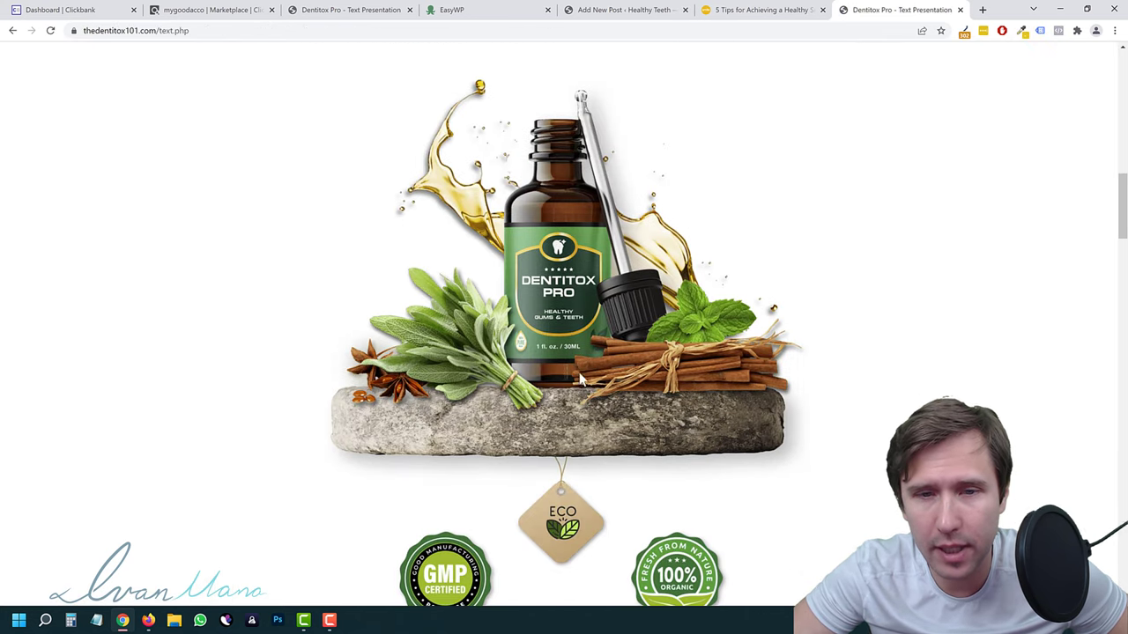
{"action": "scroll", "coordinate": [569, 340], "scroll_direction": "up", "scroll_amount": 5}
{"action": "scroll", "coordinate": [546, 194], "scroll_direction": "up", "scroll_amount": 3}
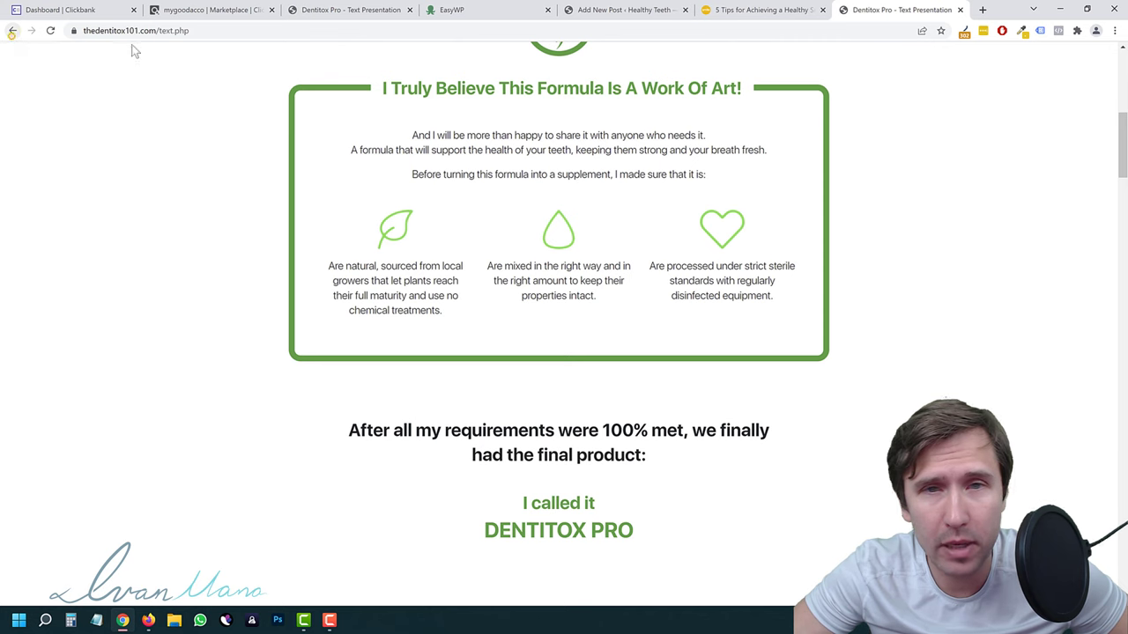
{"action": "left_click", "coordinate": [12, 30]}
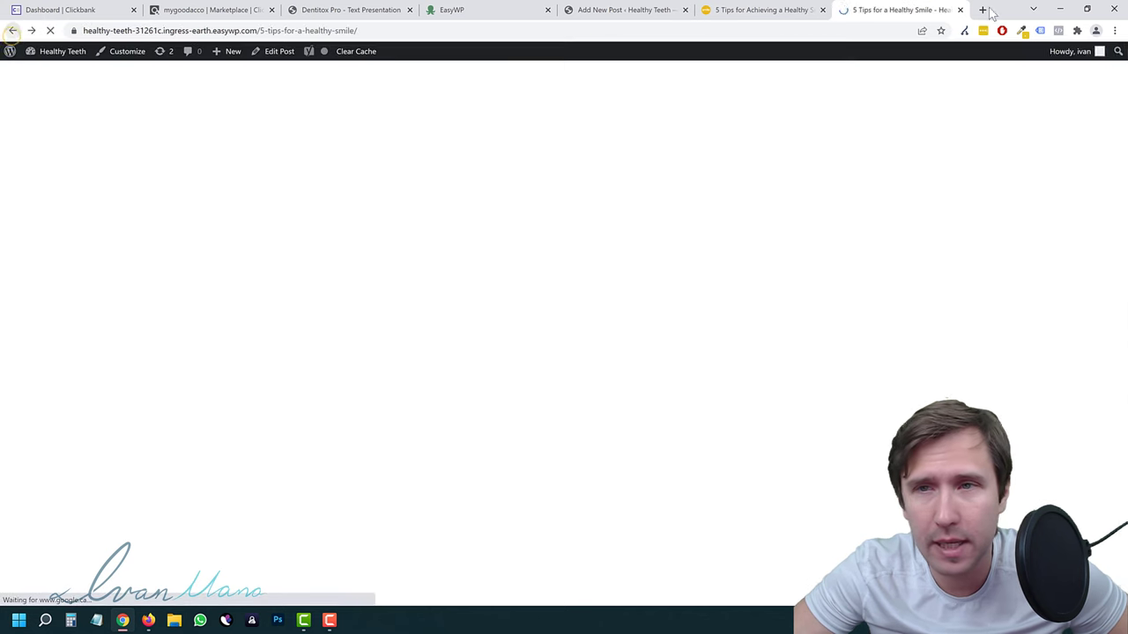
In the post editor, set the link "check out their website by clicking here" in bonus Tip #6 to open in a new tab.
{"action": "left_click", "coordinate": [617, 8]}
{"action": "scroll", "coordinate": [425, 352], "scroll_direction": "down", "scroll_amount": 15}
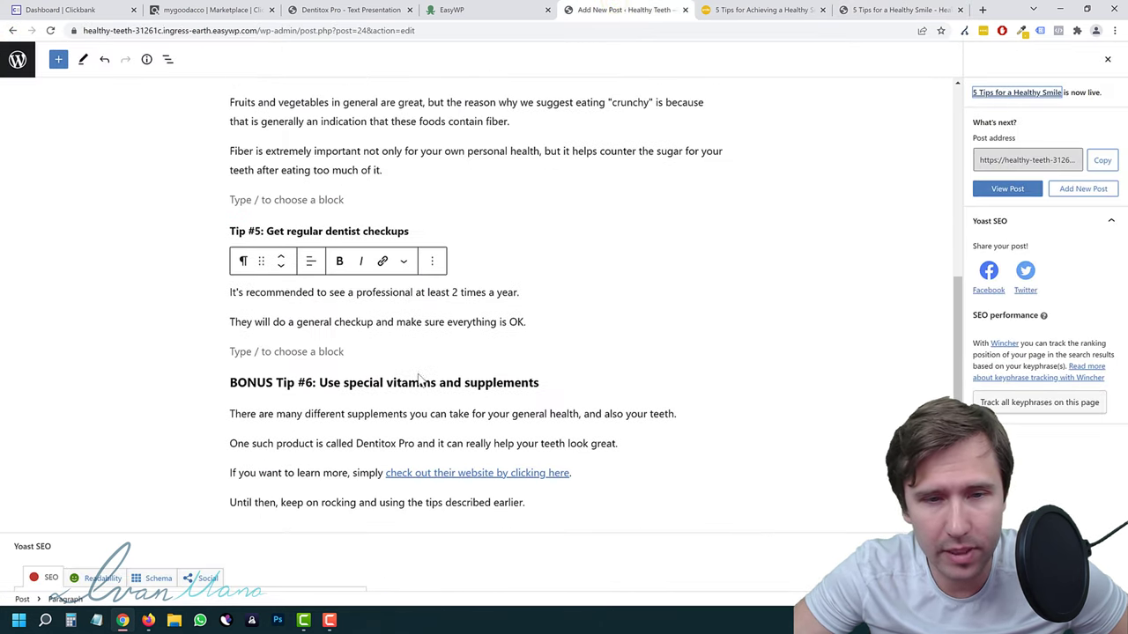
{"action": "scroll", "coordinate": [437, 339], "scroll_direction": "down", "scroll_amount": 2}
{"action": "left_click", "coordinate": [449, 295]}
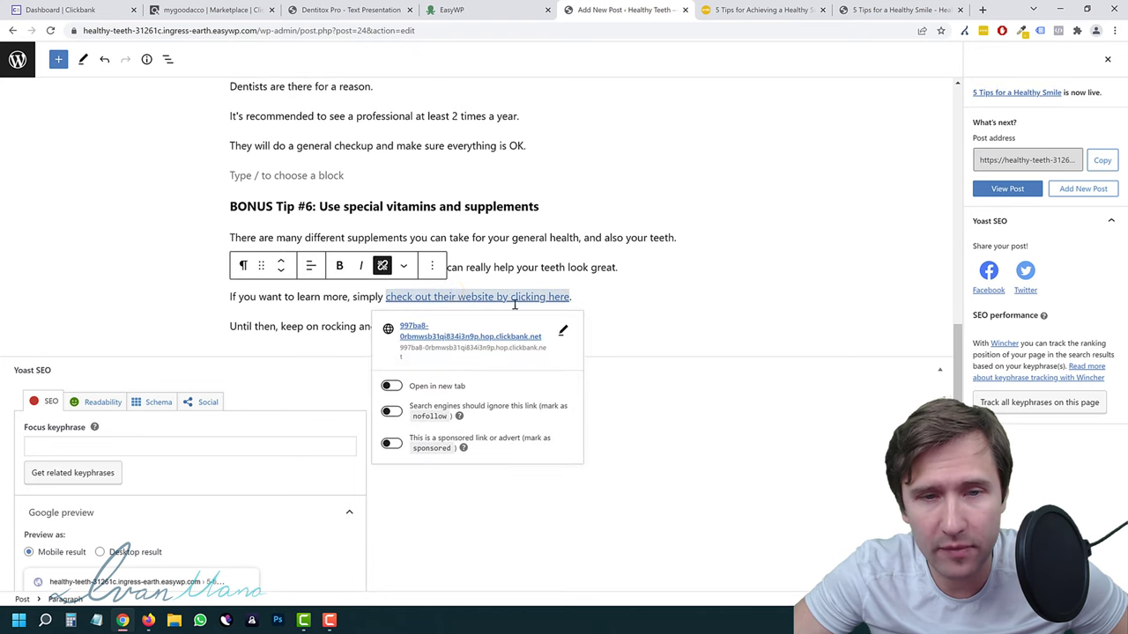
{"action": "left_click", "coordinate": [561, 332]}
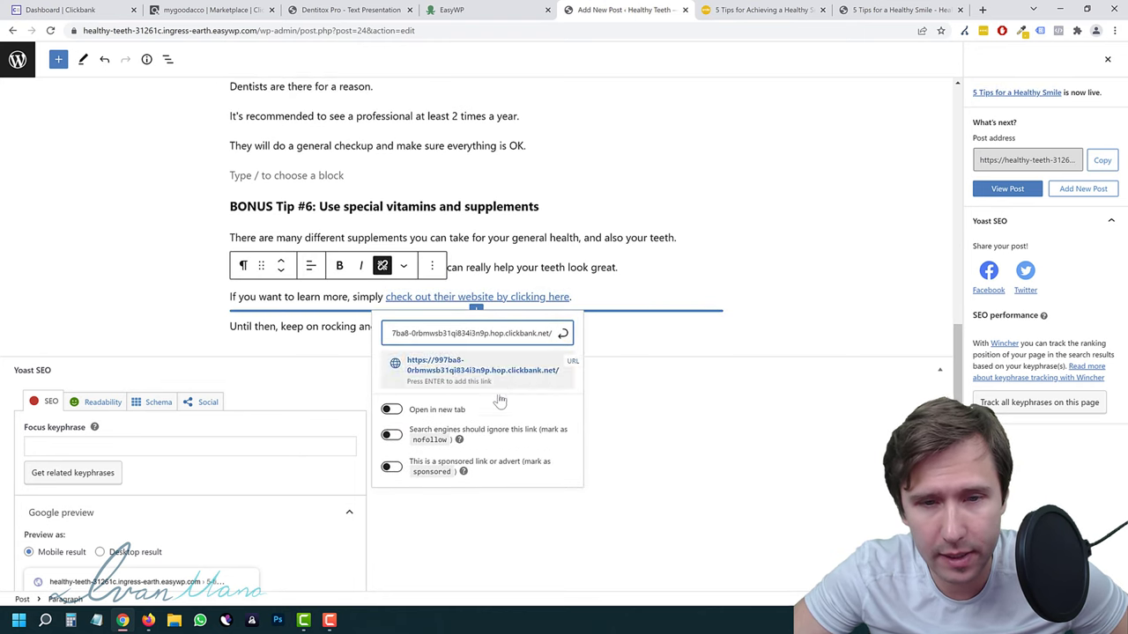
{"action": "left_click", "coordinate": [395, 411]}
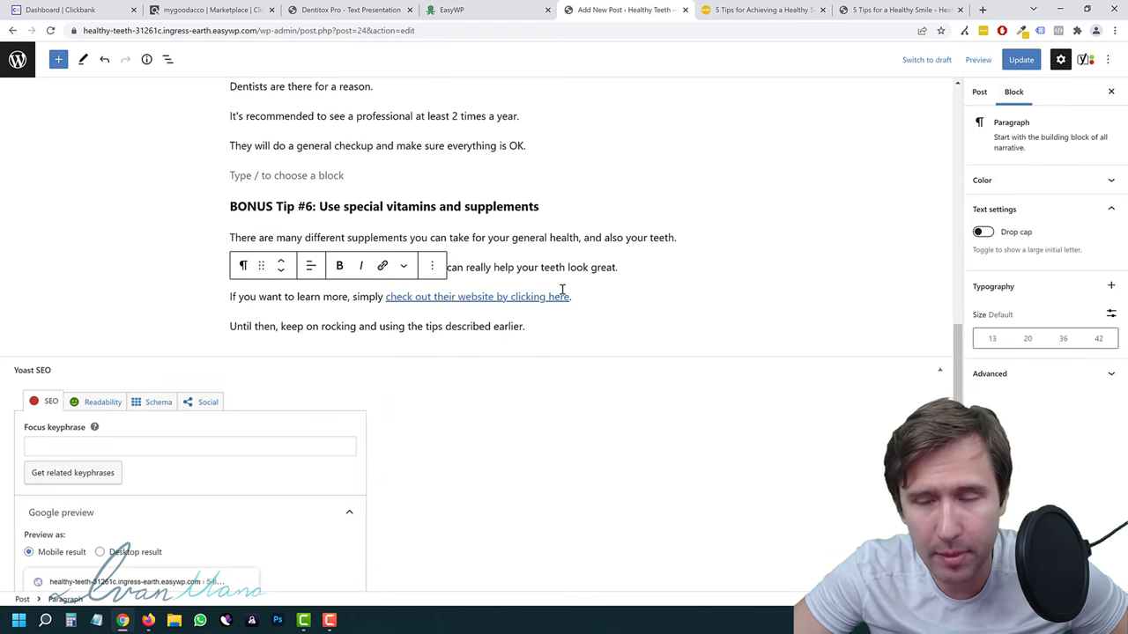
Set the smiling man's photo from the media library as the post's featured image and update the post.
{"action": "scroll", "coordinate": [627, 342], "scroll_direction": "up", "scroll_amount": 15}
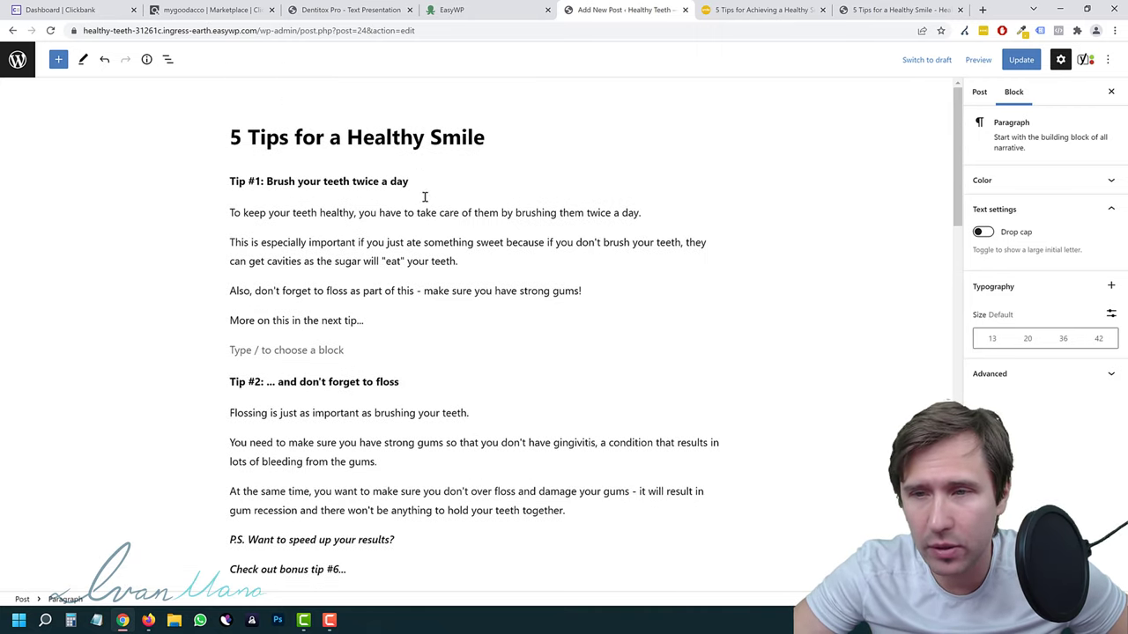
{"action": "left_click", "coordinate": [978, 91]}
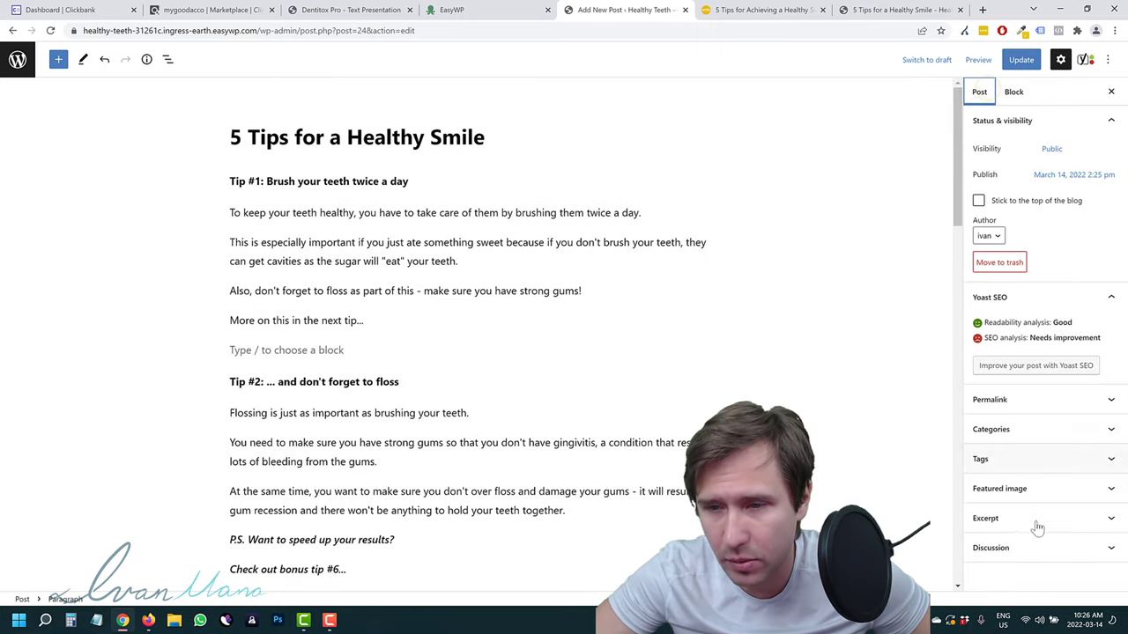
{"action": "left_click", "coordinate": [1014, 489]}
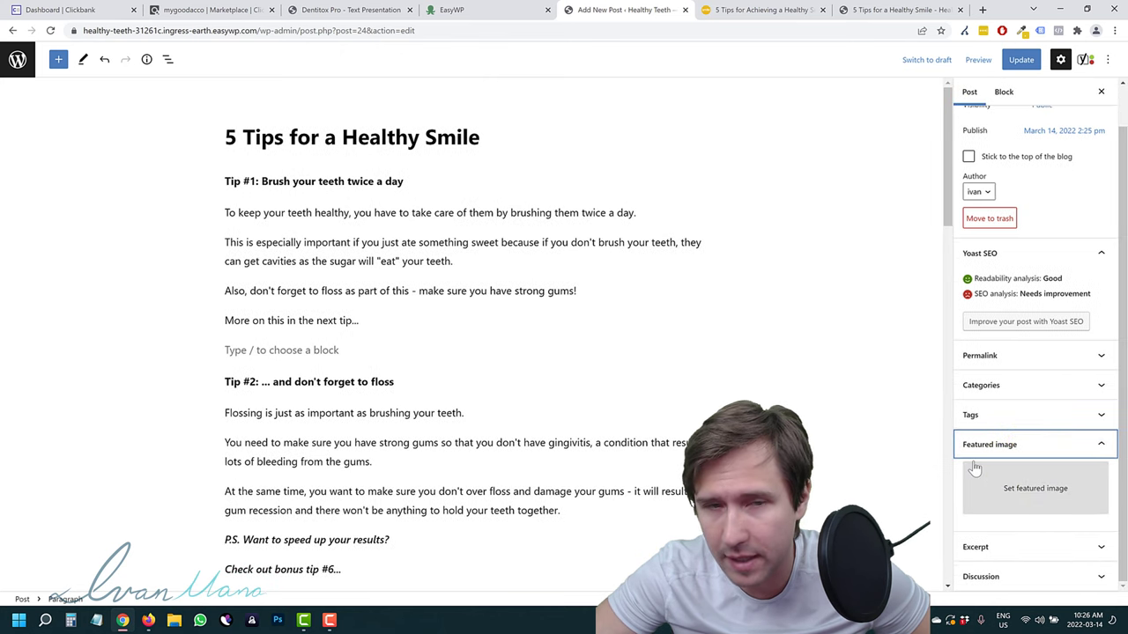
{"action": "left_click", "coordinate": [1031, 492]}
{"action": "left_click", "coordinate": [238, 231]}
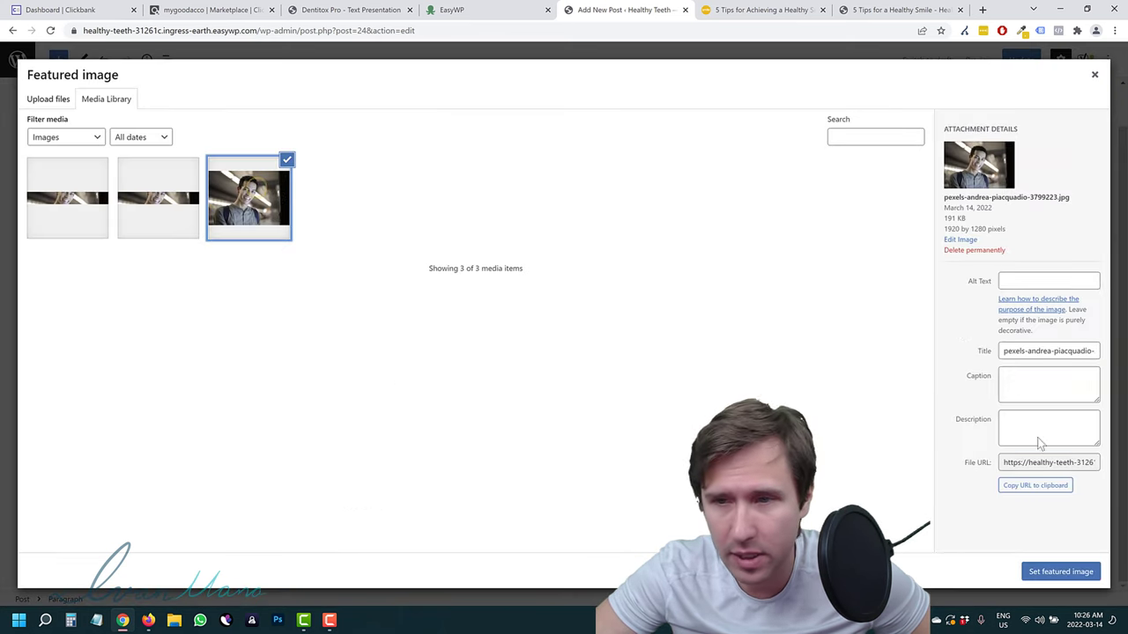
{"action": "left_click", "coordinate": [1060, 571]}
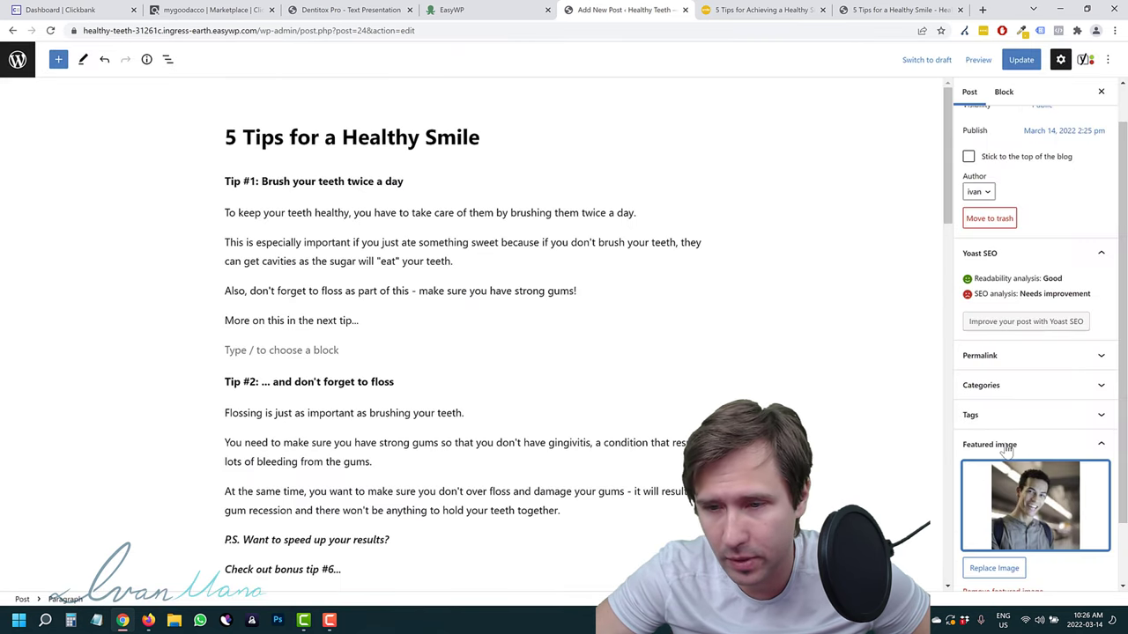
{"action": "left_click", "coordinate": [1018, 59]}
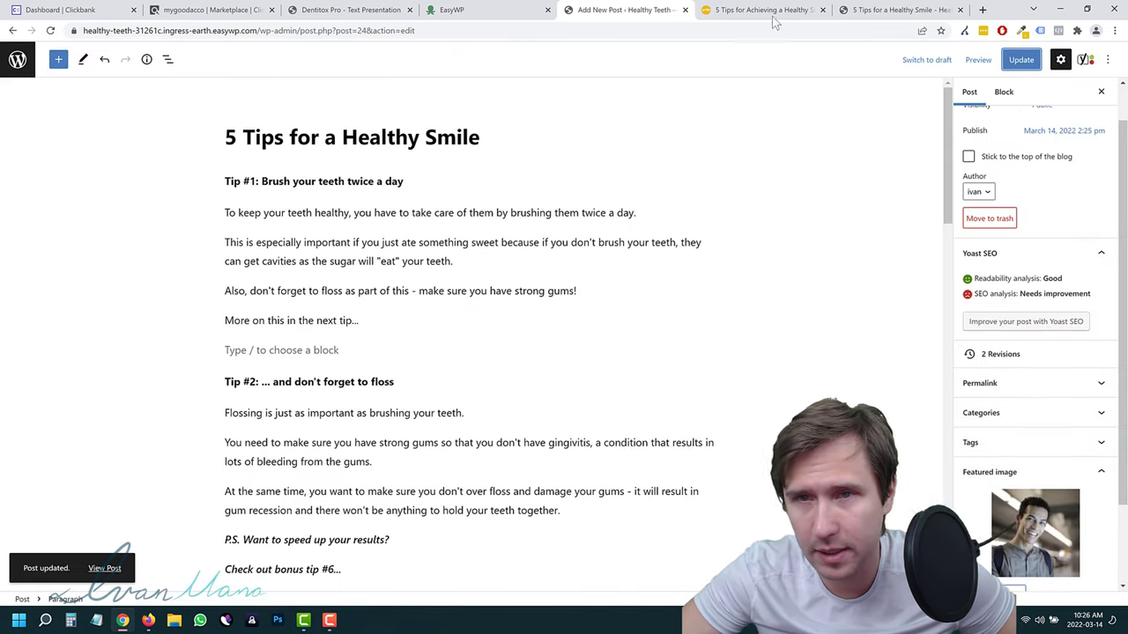
Check the featured image on the live post and on the Healthy Teeth home page.
{"action": "left_click", "coordinate": [890, 9]}
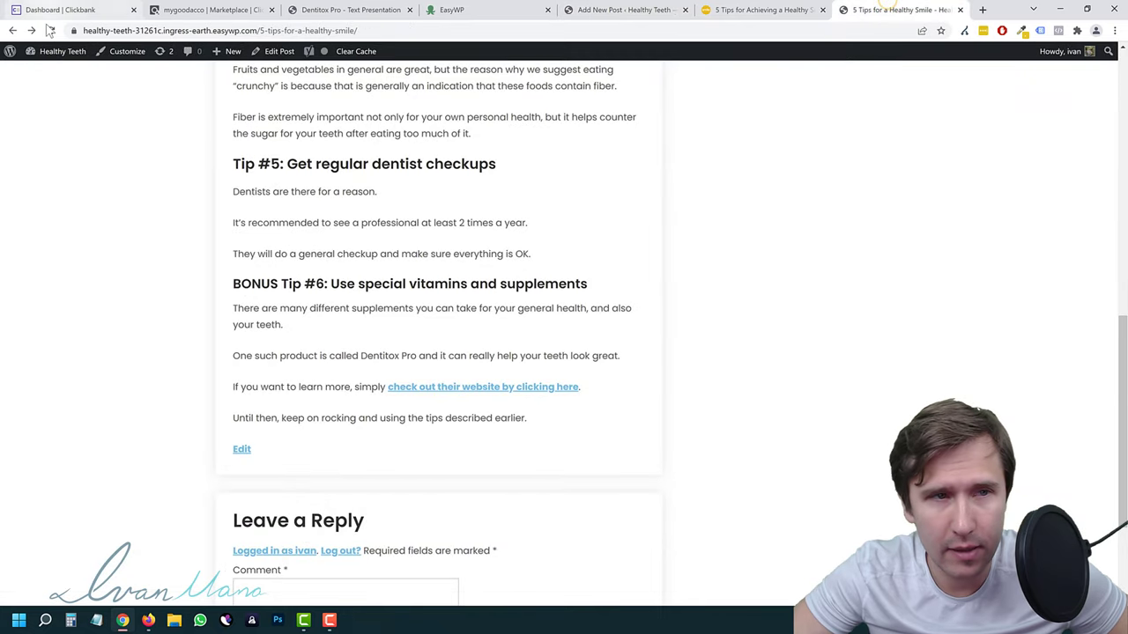
{"action": "scroll", "coordinate": [432, 340], "scroll_direction": "up", "scroll_amount": 15}
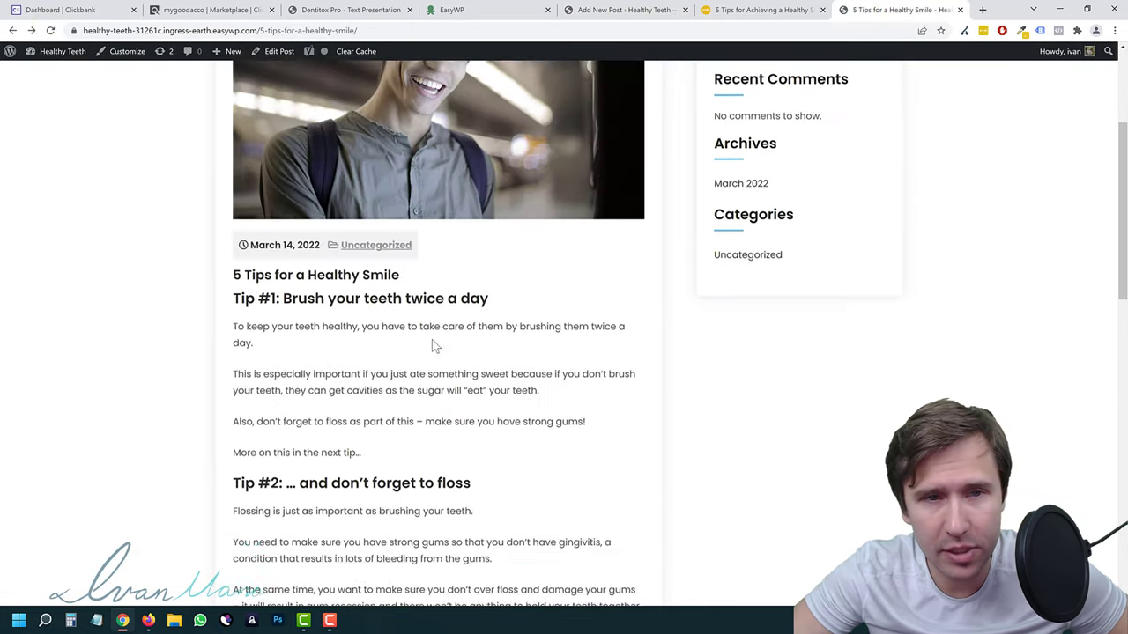
{"action": "scroll", "coordinate": [344, 390], "scroll_direction": "up", "scroll_amount": 3}
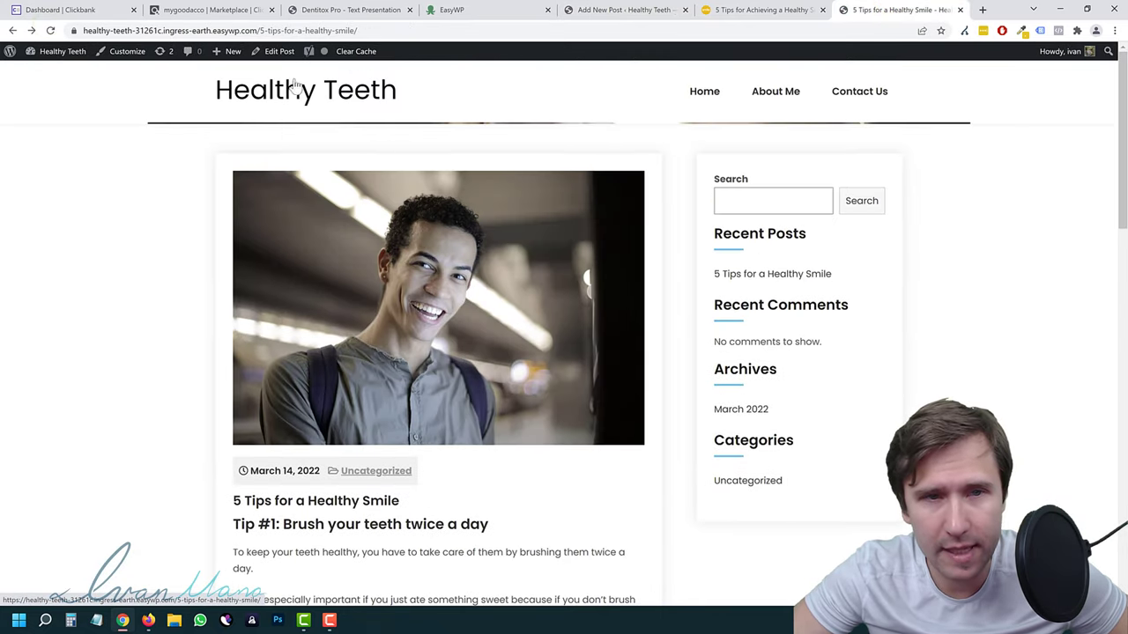
{"action": "left_click", "coordinate": [282, 93]}
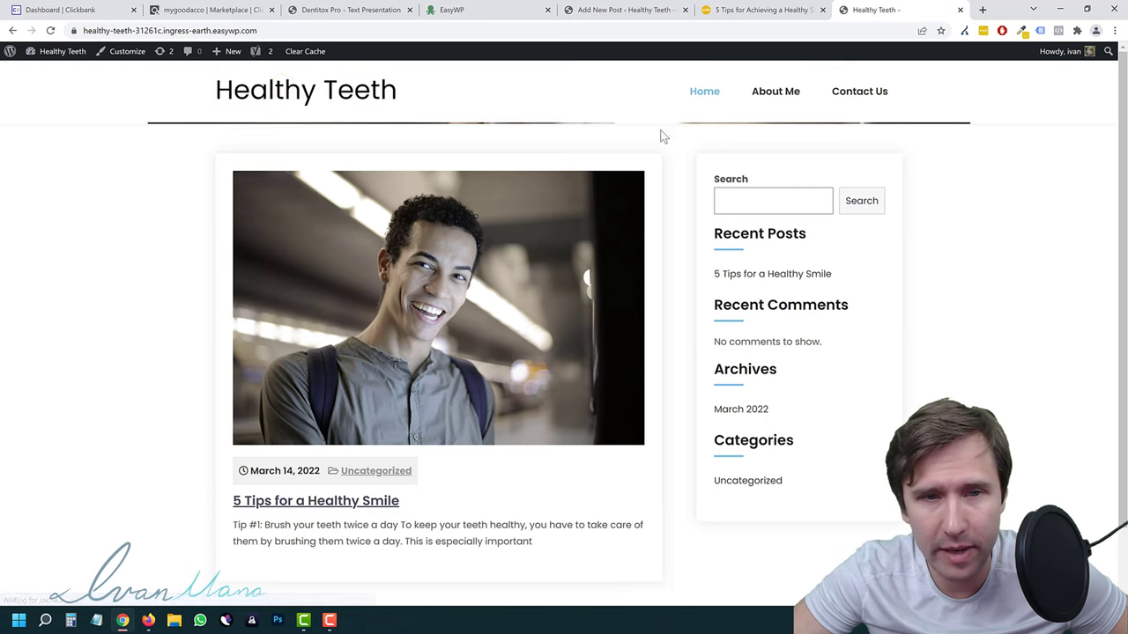
{"action": "left_click", "coordinate": [710, 95]}
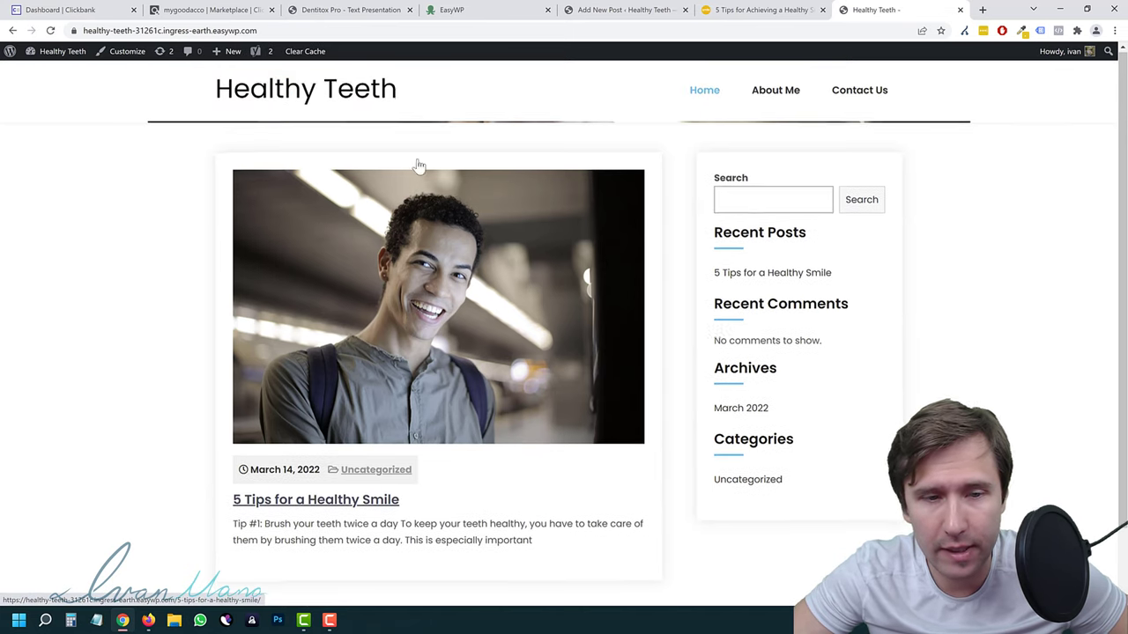
Open the post 5 Tips for a Healthy Smile from the home page and look through it down to bonus Tip #6.
{"action": "scroll", "coordinate": [403, 233], "scroll_direction": "down", "scroll_amount": 1}
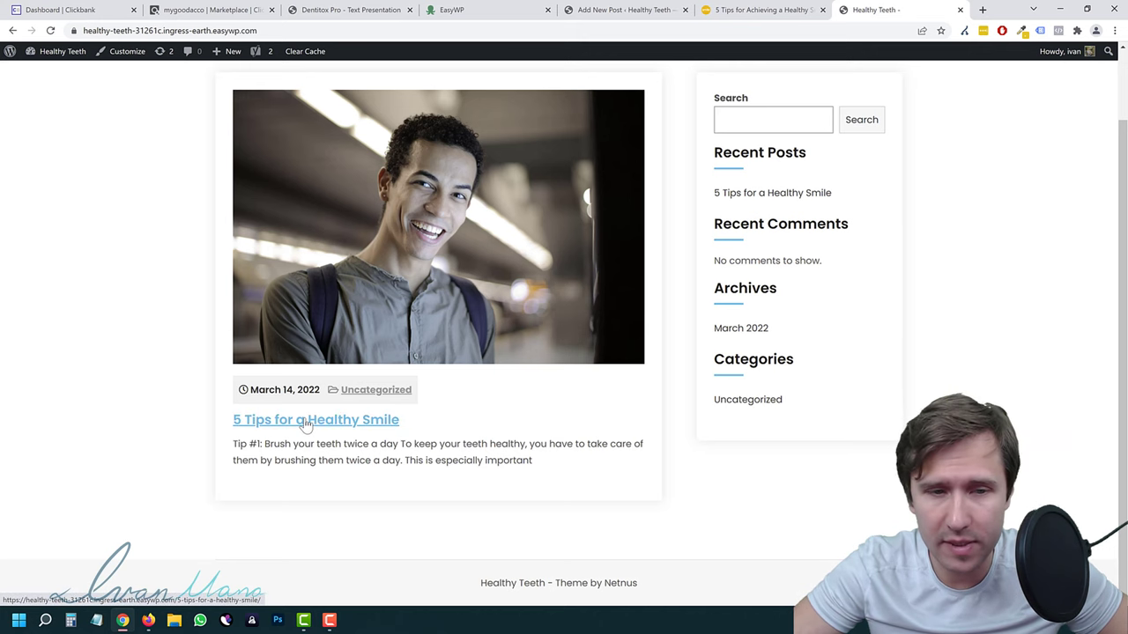
{"action": "left_click", "coordinate": [373, 422]}
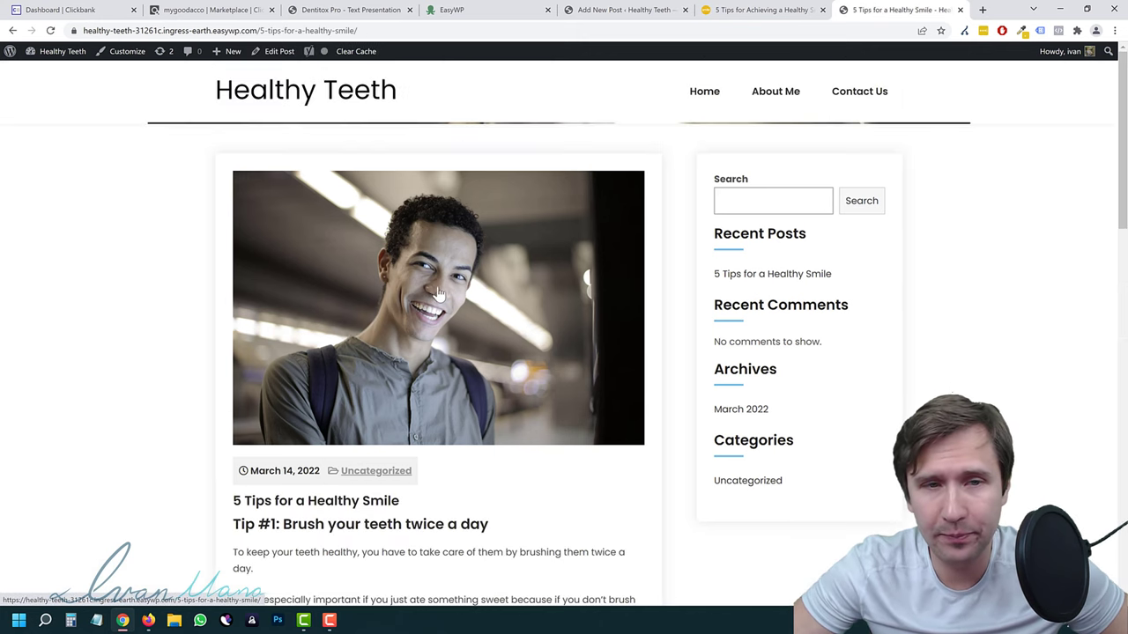
{"action": "scroll", "coordinate": [429, 292], "scroll_direction": "down", "scroll_amount": 3}
{"action": "scroll", "coordinate": [429, 293], "scroll_direction": "down", "scroll_amount": 10}
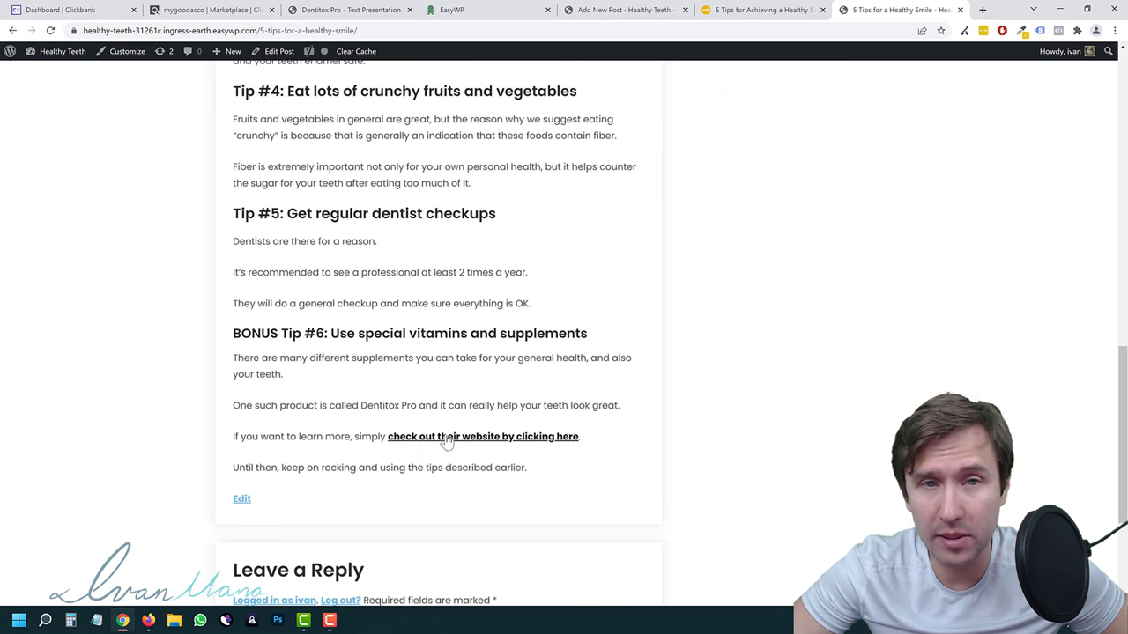
{"action": "scroll", "coordinate": [490, 410], "scroll_direction": "up", "scroll_amount": 15}
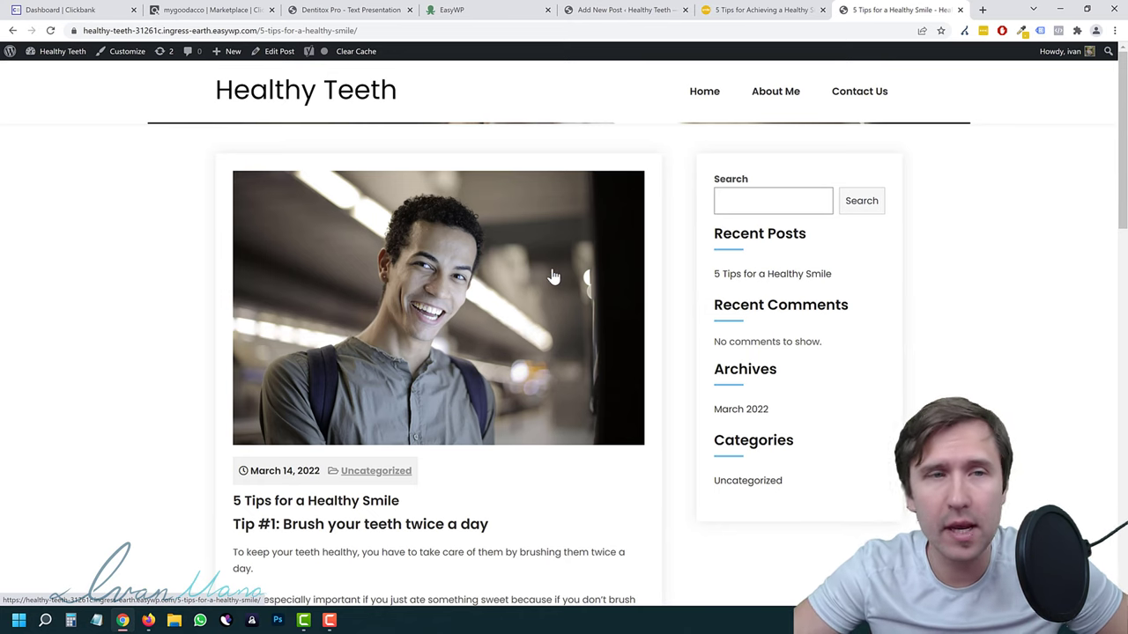
Close the Smile Generation article and open ads.google.com in a new tab.
{"action": "left_click", "coordinate": [759, 9]}
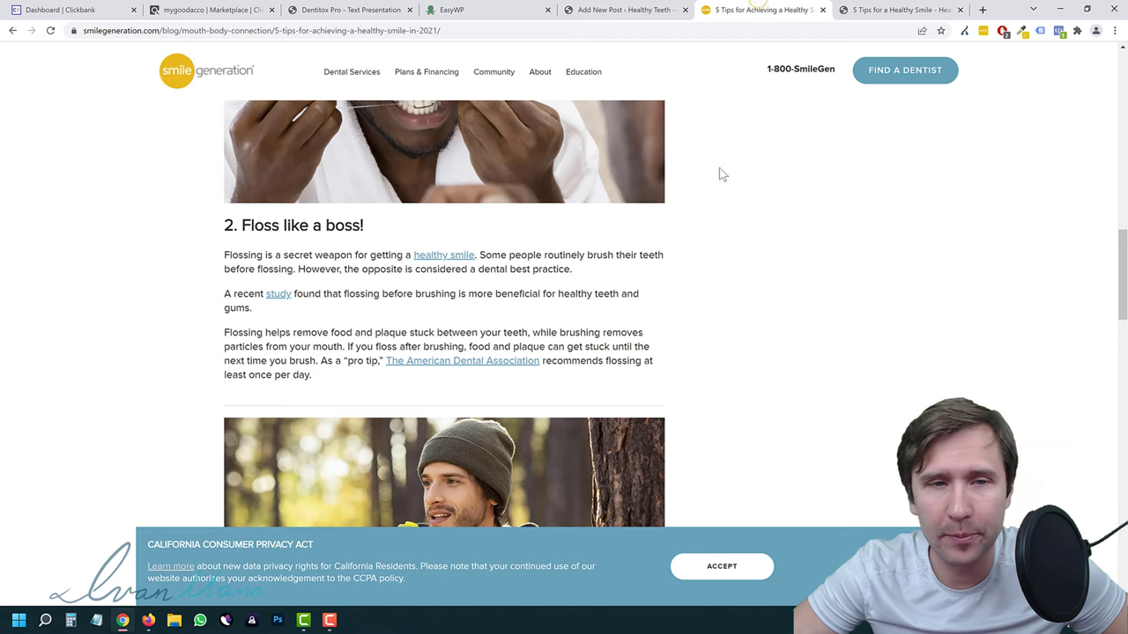
{"action": "scroll", "coordinate": [730, 150], "scroll_direction": "up", "scroll_amount": 3}
{"action": "left_click", "coordinate": [822, 10]}
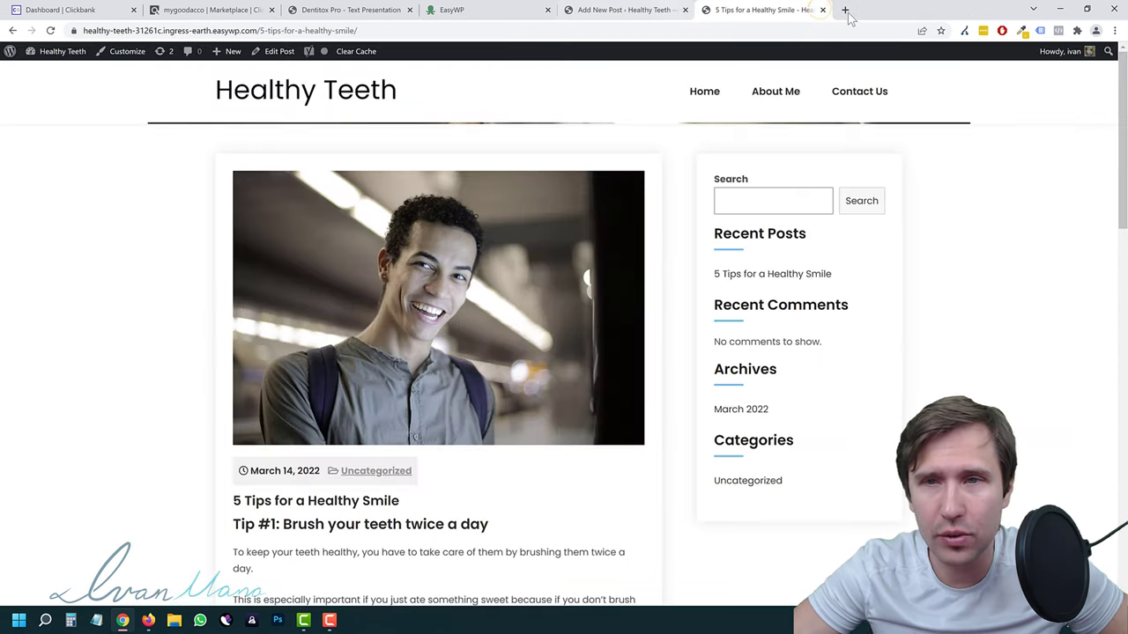
{"action": "left_click", "coordinate": [844, 10]}
{"action": "type", "text": "ads.google.com"}
{"action": "key", "text": "Return"}
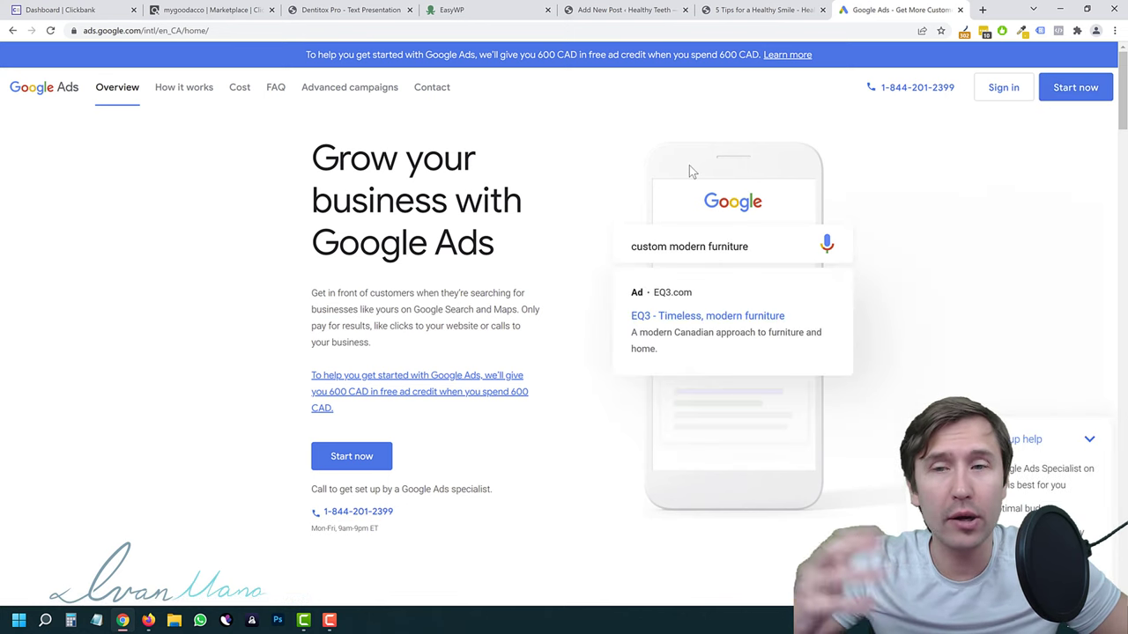
Look at the live post again alongside the Google Ads site and return to Google Ads.
{"action": "left_click", "coordinate": [765, 10]}
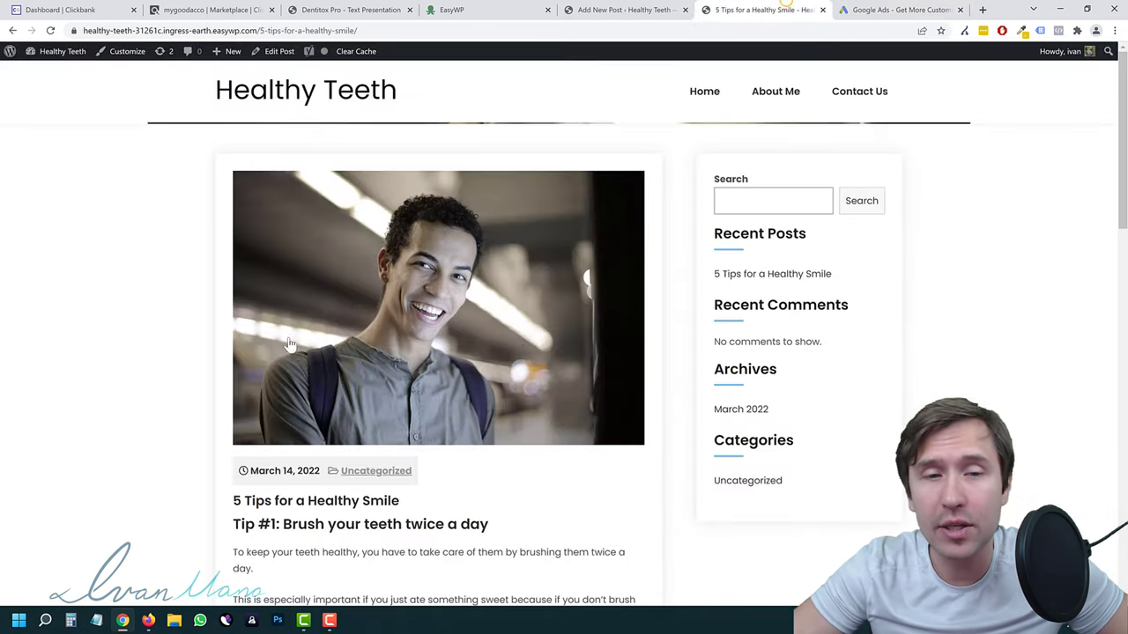
{"action": "scroll", "coordinate": [209, 361], "scroll_direction": "down", "scroll_amount": 3}
{"action": "scroll", "coordinate": [720, 186], "scroll_direction": "up", "scroll_amount": 3}
{"action": "left_click", "coordinate": [898, 9]}
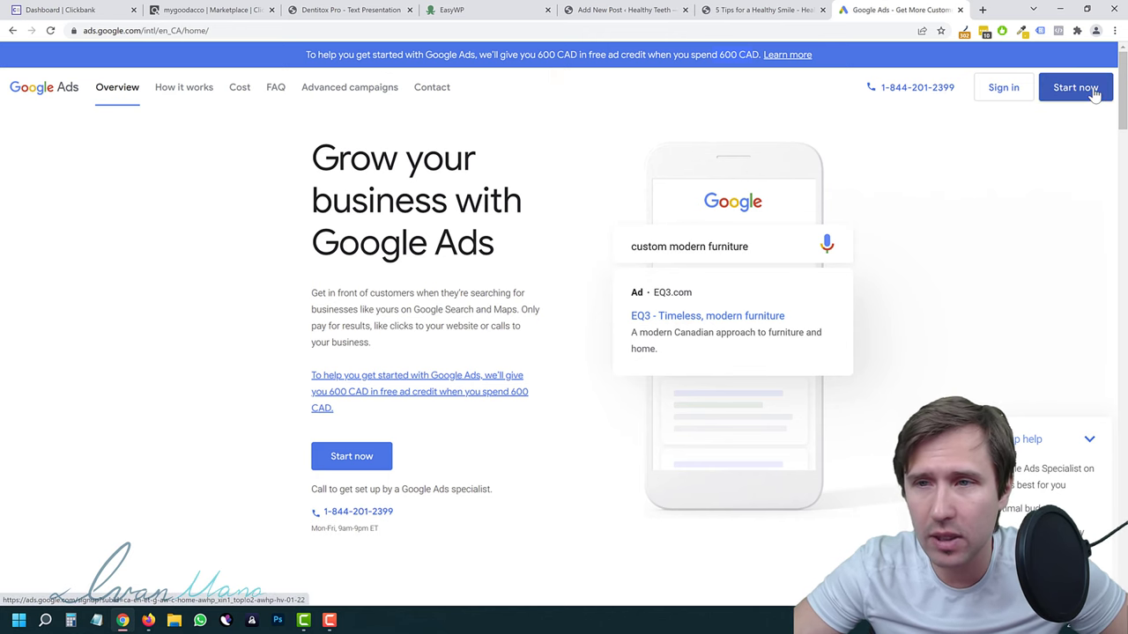
{"action": "left_click", "coordinate": [763, 10]}
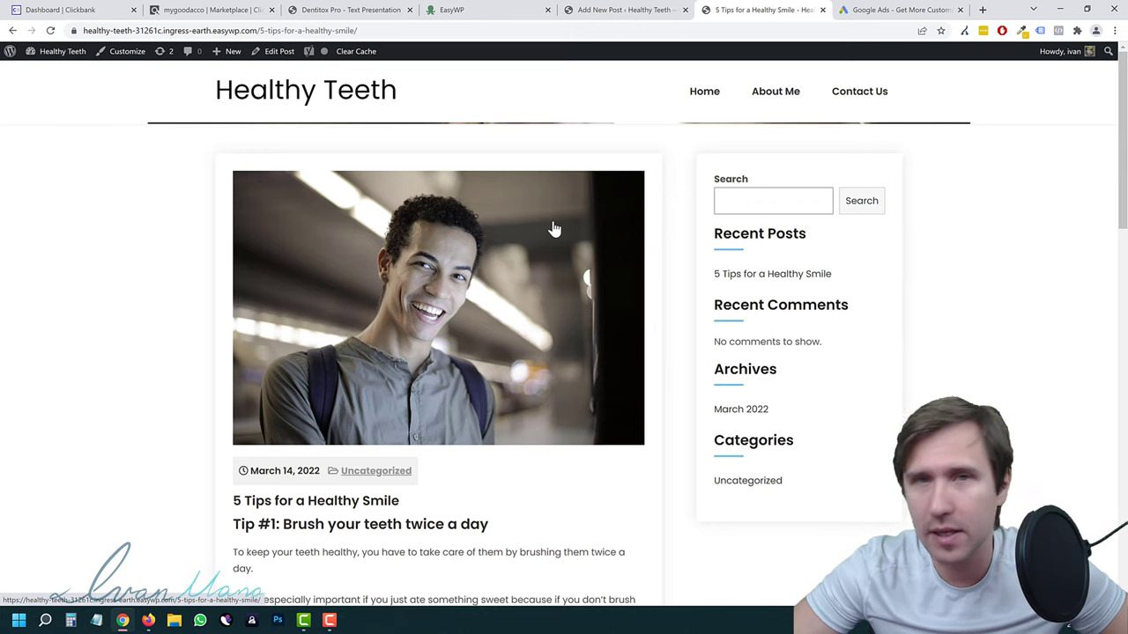
{"action": "key", "text": "ctrl+Tab"}
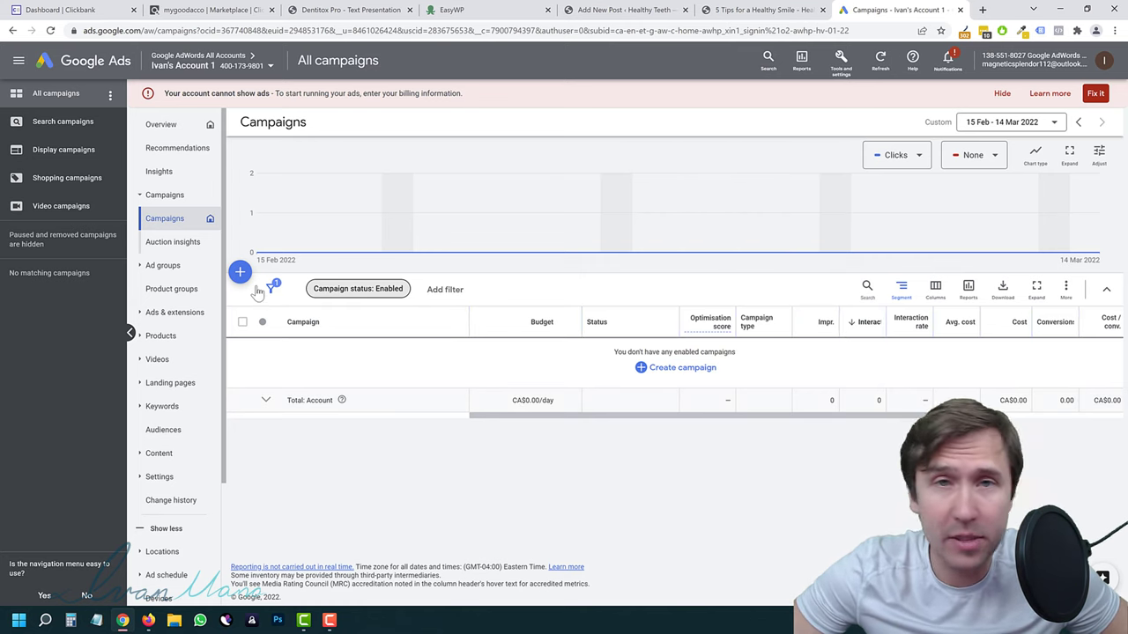
Read through the live post, from the featured image down to the affiliate link in bonus Tip #6.
{"action": "key", "text": "ctrl+shift+Tab"}
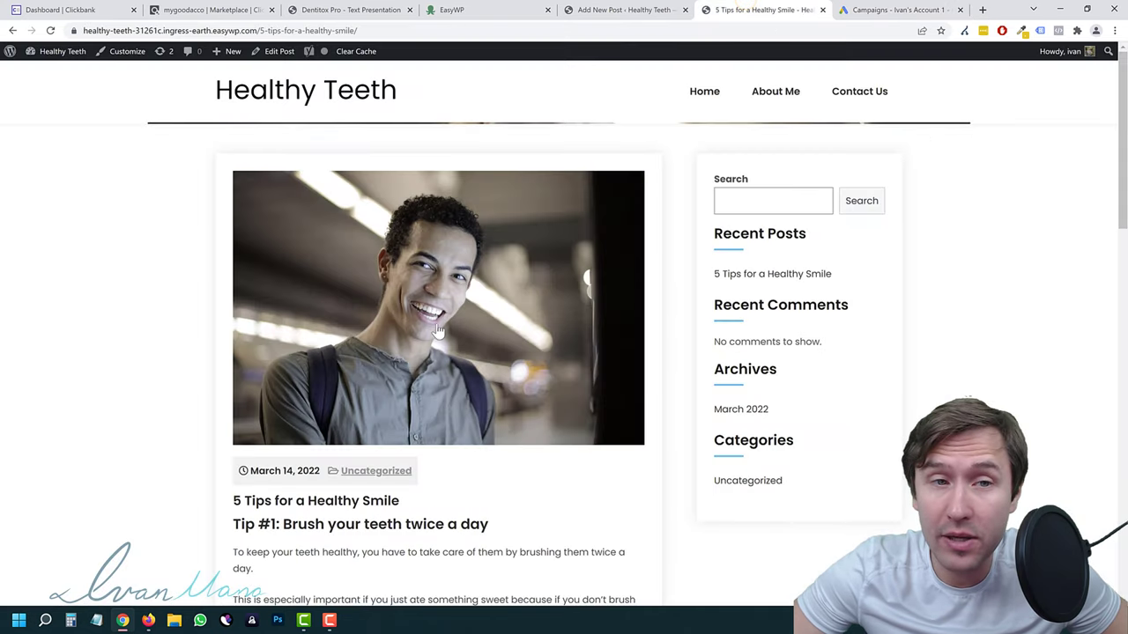
{"action": "scroll", "coordinate": [438, 331], "scroll_direction": "down", "scroll_amount": 7}
{"action": "scroll", "coordinate": [456, 327], "scroll_direction": "down", "scroll_amount": 3}
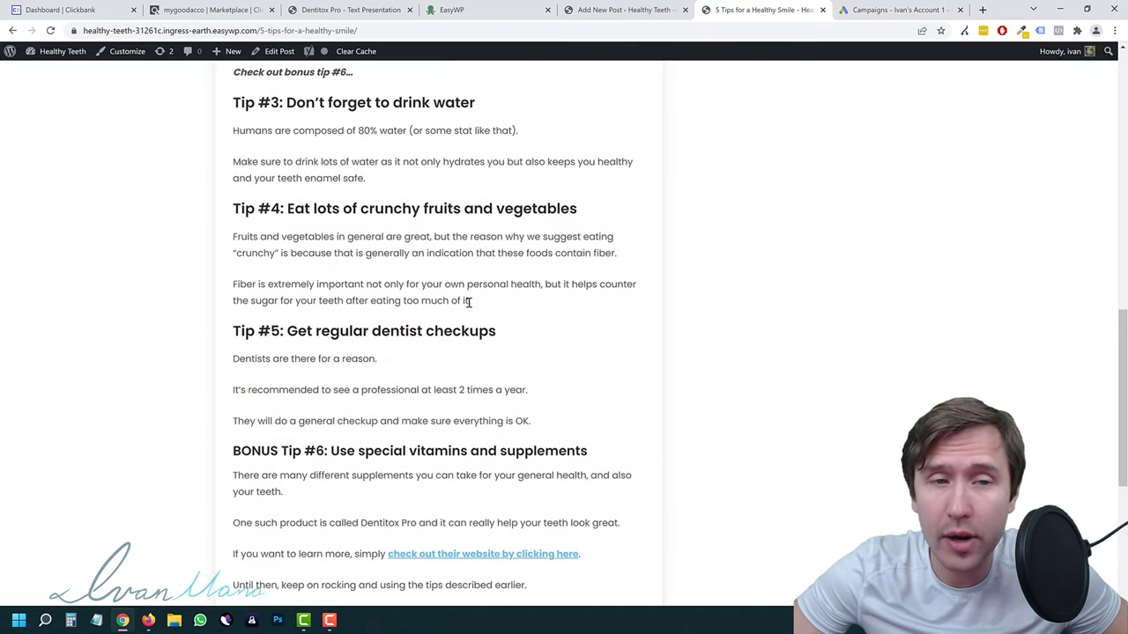
{"action": "scroll", "coordinate": [520, 284], "scroll_direction": "up", "scroll_amount": 10}
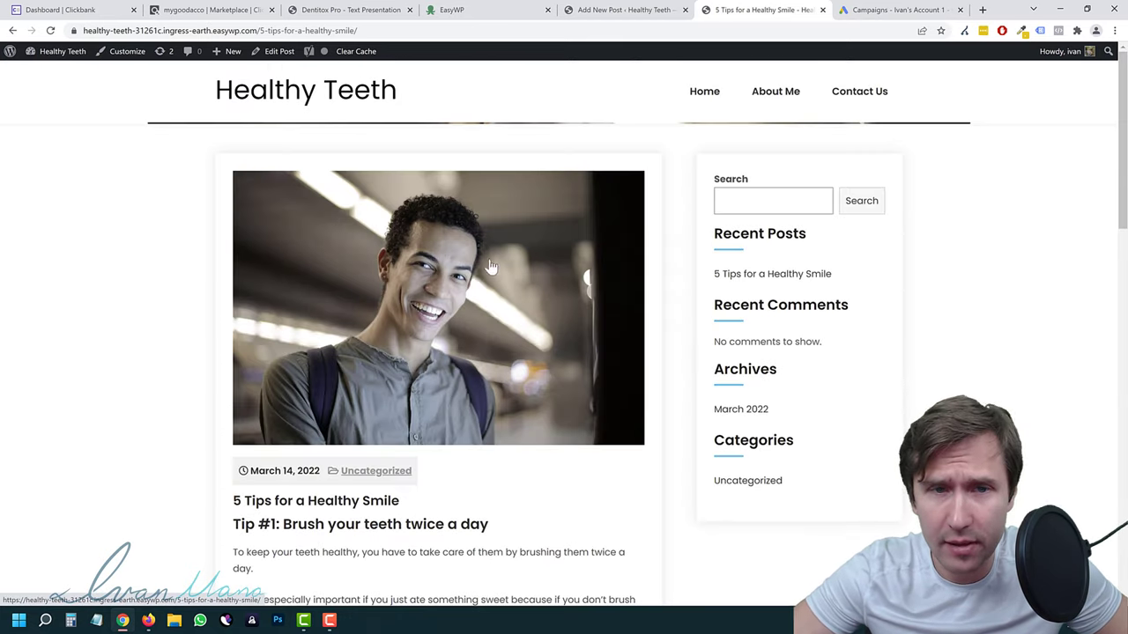
{"action": "scroll", "coordinate": [573, 306], "scroll_direction": "down", "scroll_amount": 4}
{"action": "scroll", "coordinate": [410, 245], "scroll_direction": "down", "scroll_amount": 6}
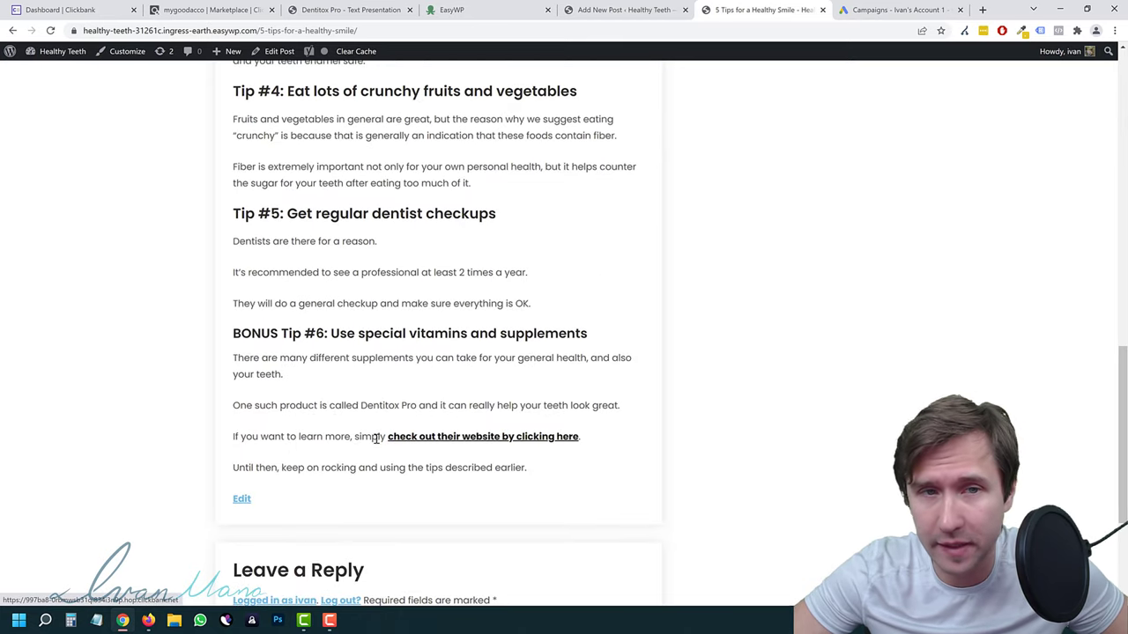
{"action": "scroll", "coordinate": [374, 435], "scroll_direction": "up", "scroll_amount": 8}
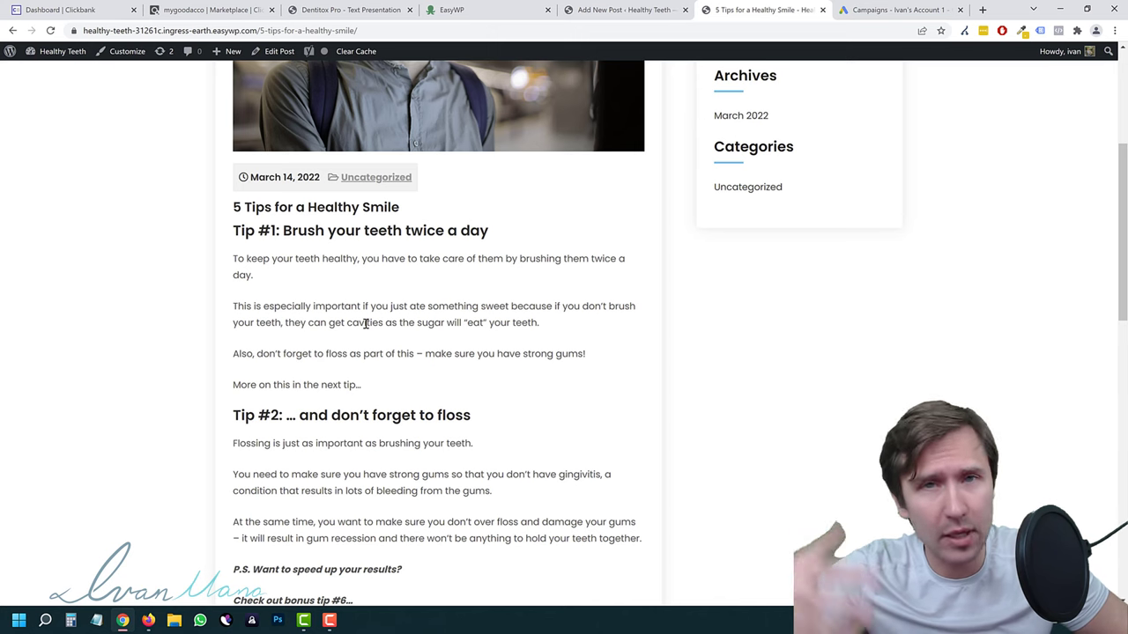
{"action": "scroll", "coordinate": [388, 323], "scroll_direction": "up", "scroll_amount": 3}
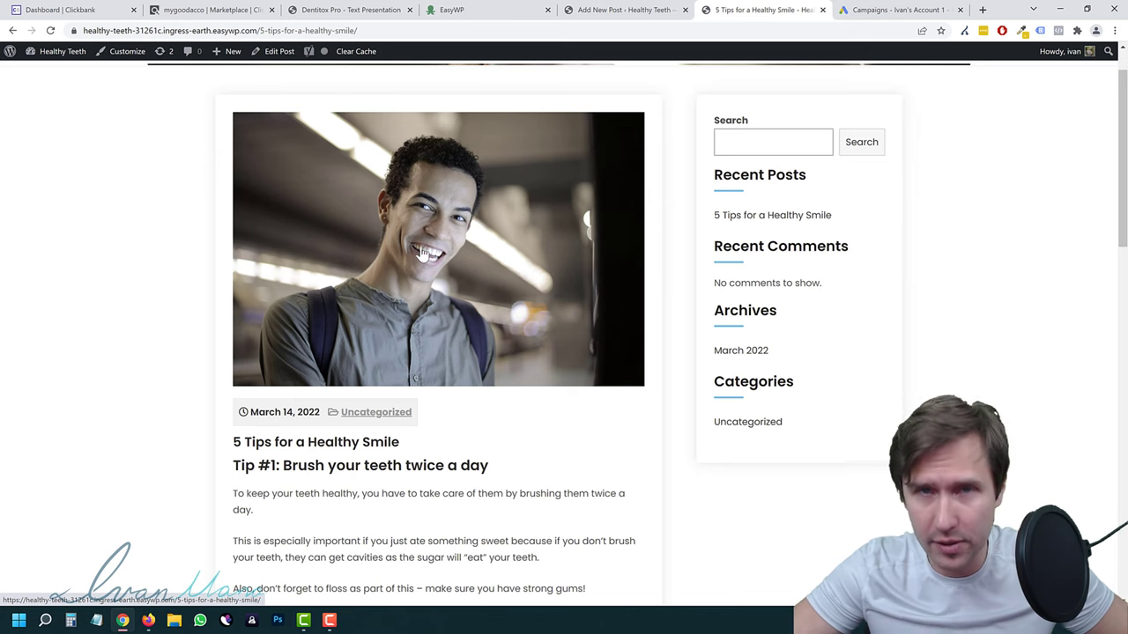
Close the Dentitox Pro sales page and switch to the Google Ads campaigns overview.
{"action": "left_click", "coordinate": [353, 10]}
{"action": "left_click", "coordinate": [409, 10]}
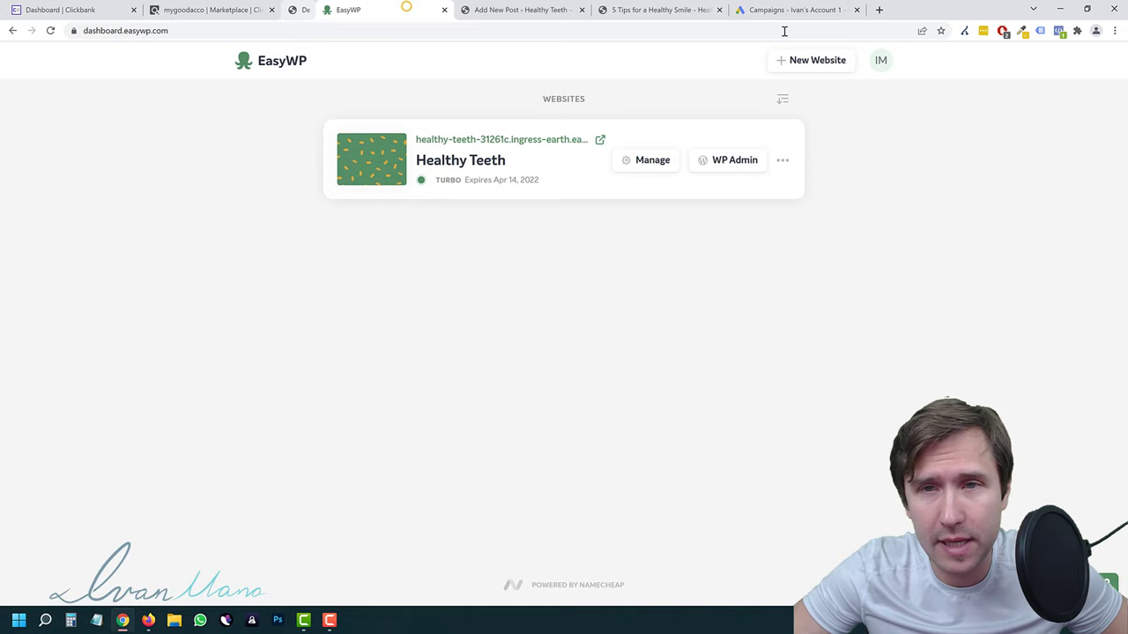
{"action": "left_click", "coordinate": [731, 11]}
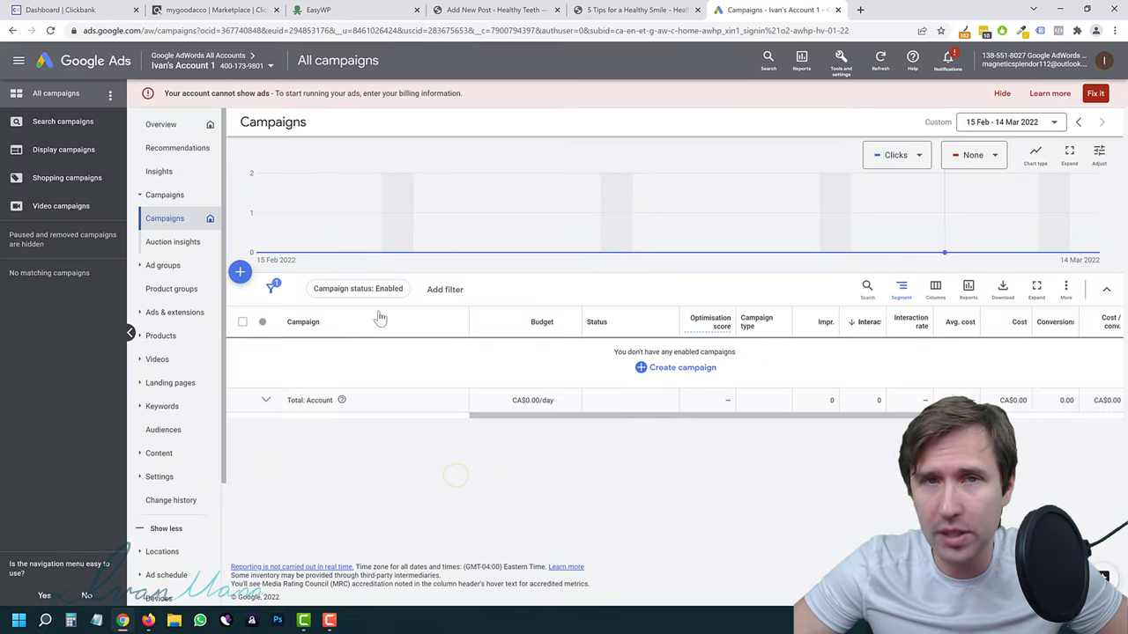
Start a new campaign with the Website traffic objective and the Search campaign type.
{"action": "left_click", "coordinate": [239, 273]}
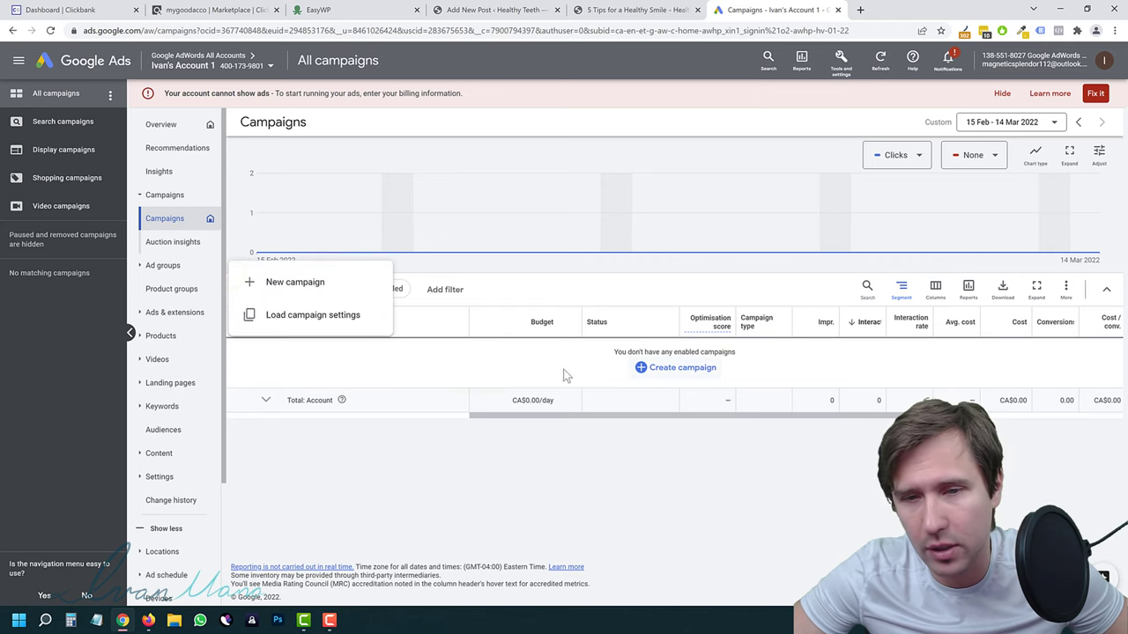
{"action": "left_click", "coordinate": [275, 282]}
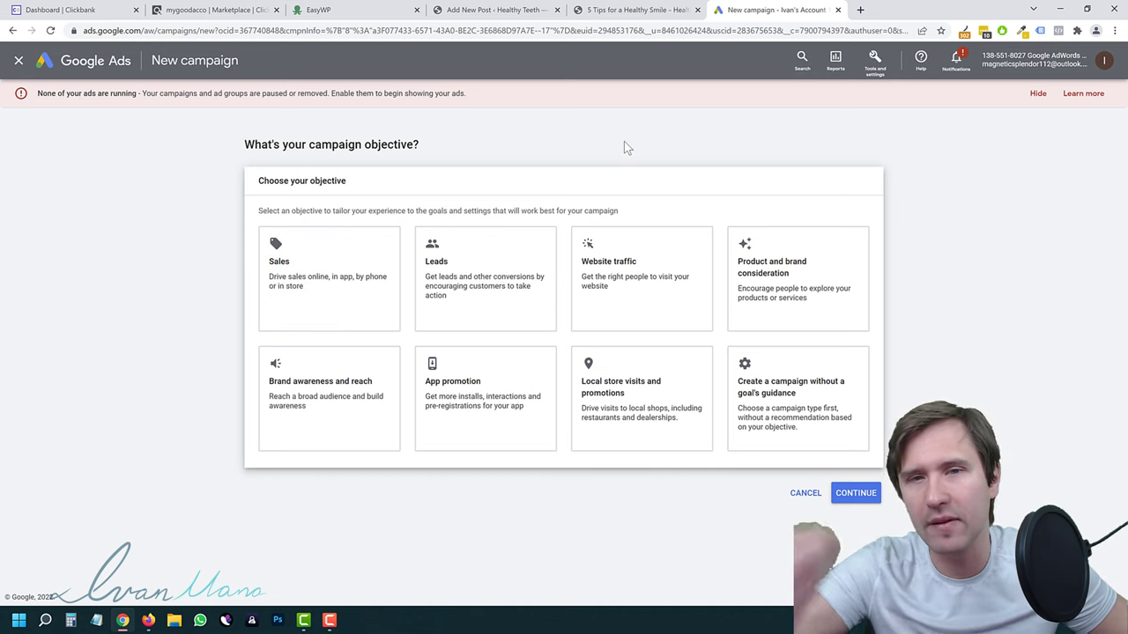
{"action": "left_click", "coordinate": [649, 248]}
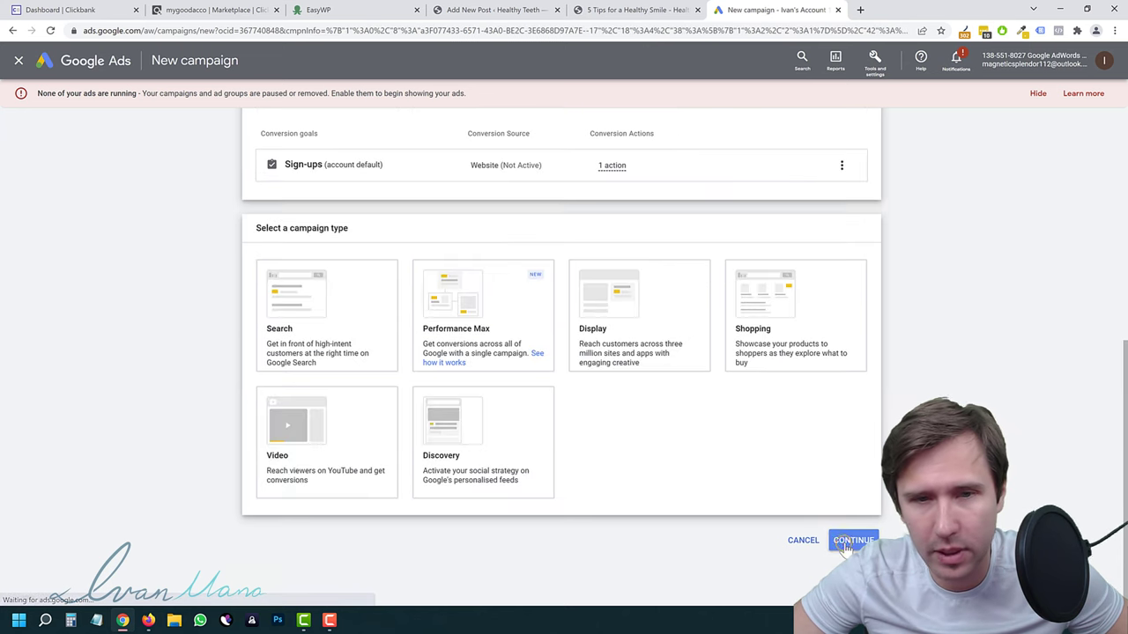
{"action": "left_click", "coordinate": [342, 337]}
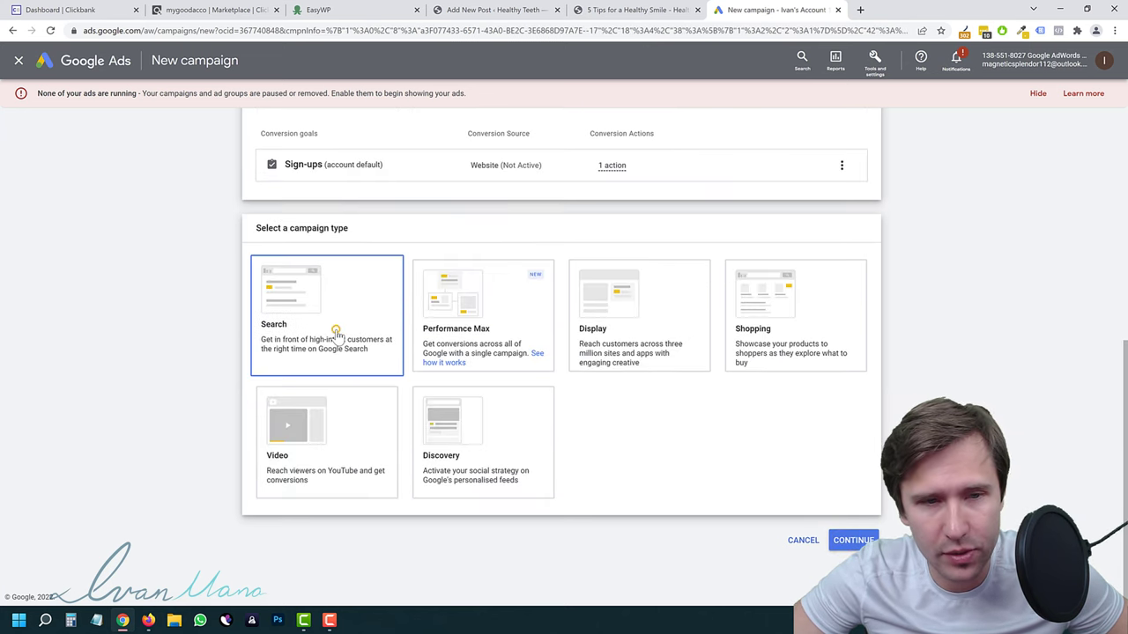
Copy the web address of the live 5 Tips for a Healthy Smile post and enter it as the campaign's business website.
{"action": "left_click", "coordinate": [617, 10]}
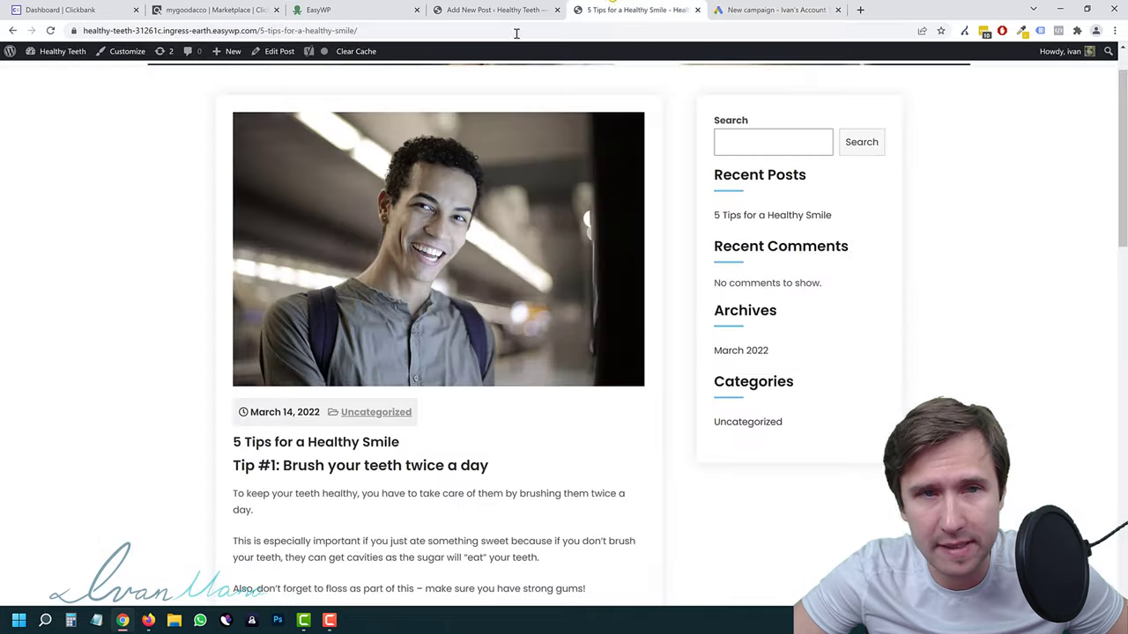
{"action": "left_click", "coordinate": [295, 32]}
{"action": "right_click", "coordinate": [295, 33]}
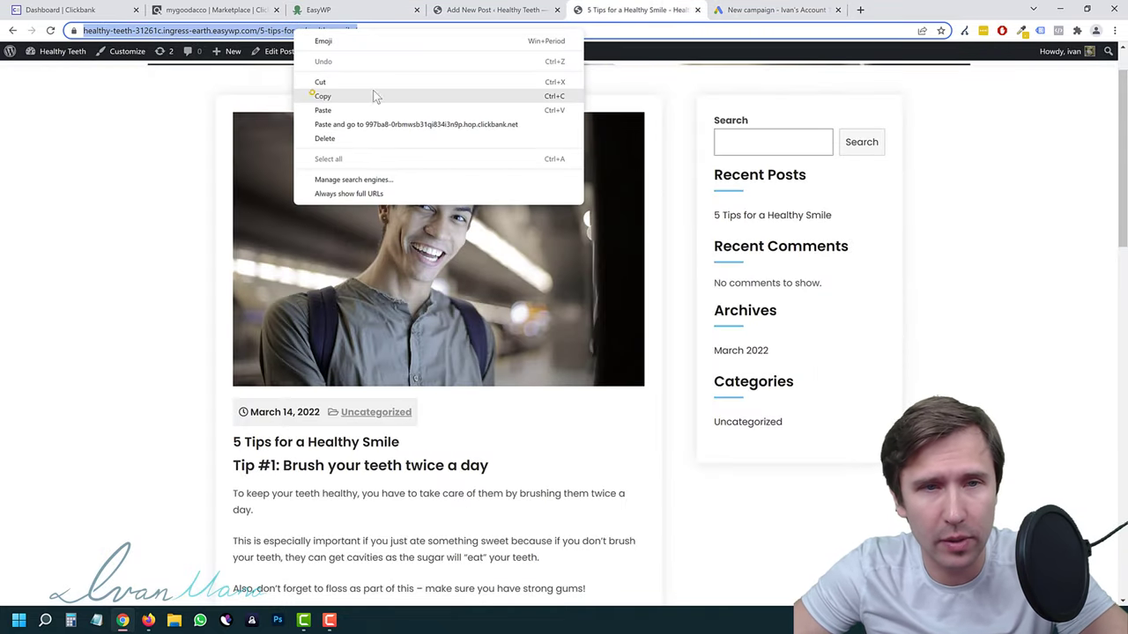
{"action": "left_click", "coordinate": [312, 92]}
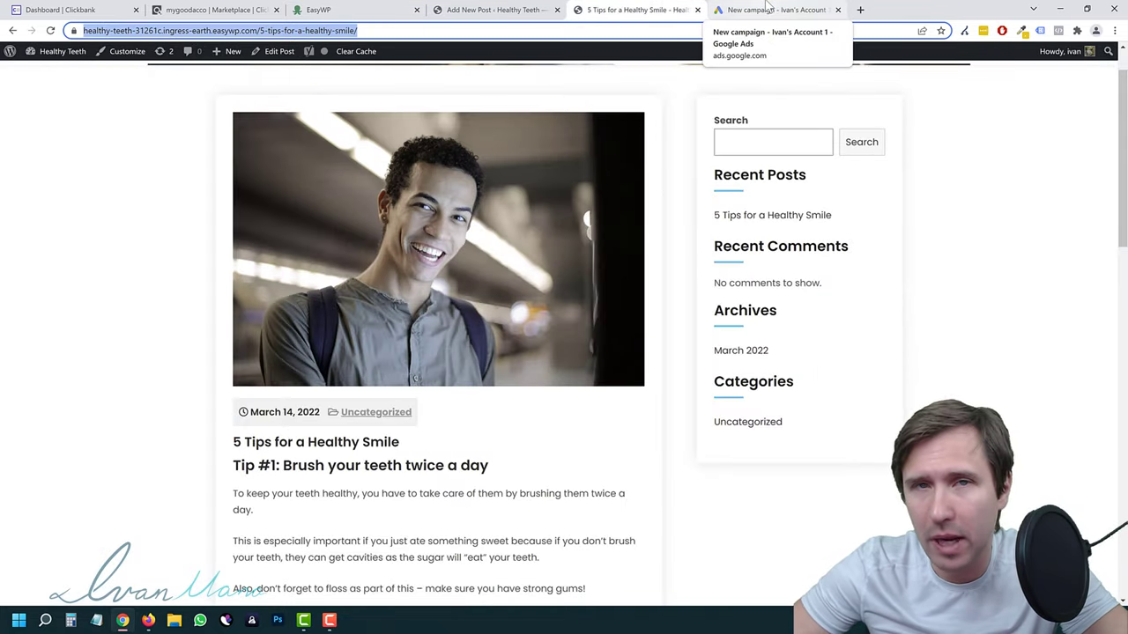
{"action": "left_click", "coordinate": [712, 9]}
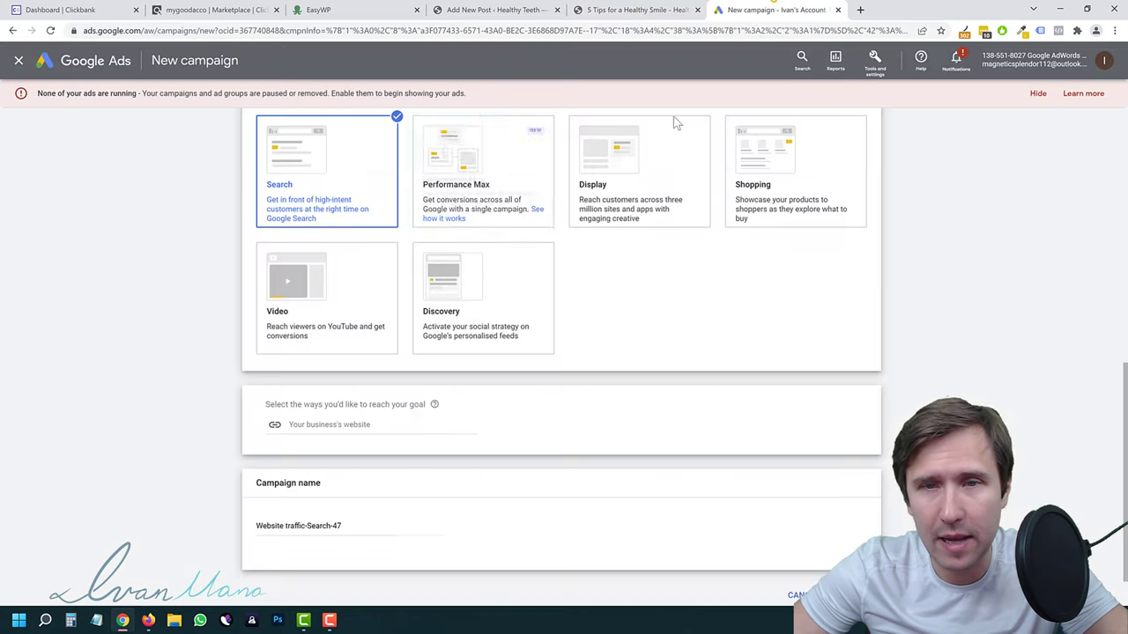
{"action": "key", "text": "ctrl+v"}
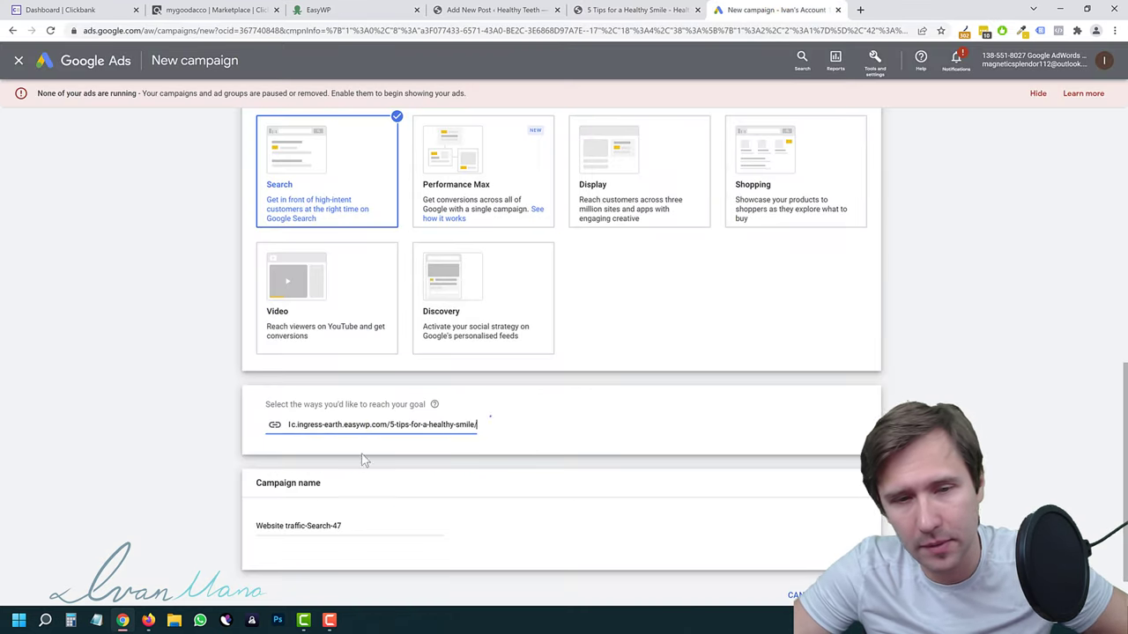
Name the campaign "Dentitox Blog" and continue to its budget, setting the average daily amount to CA$20.
{"action": "triple_click", "coordinate": [309, 523]}
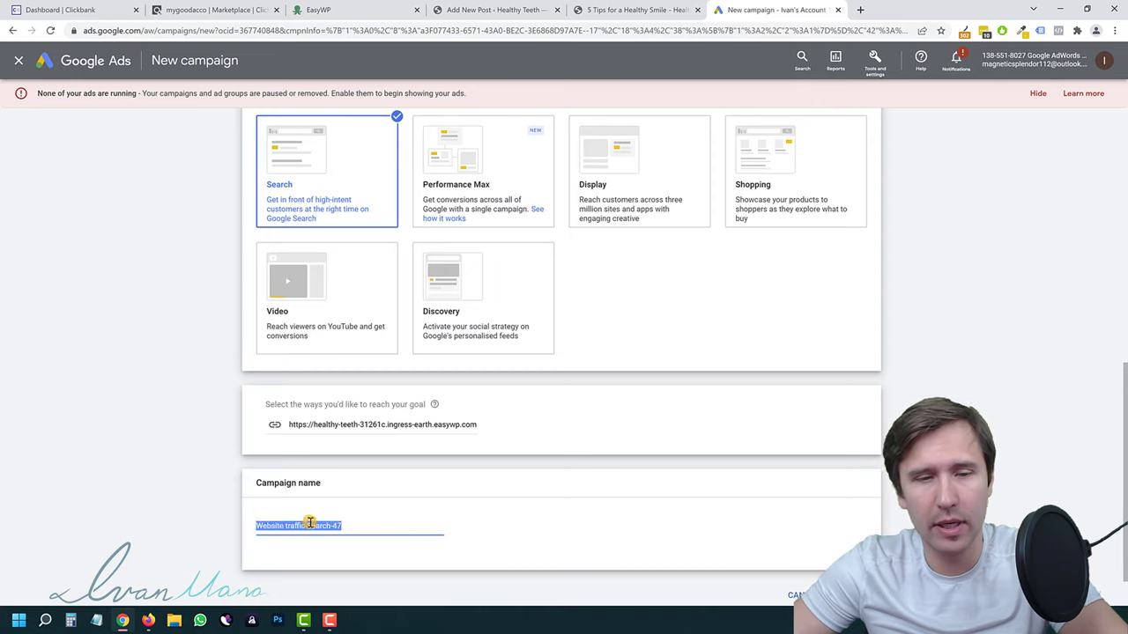
{"action": "type", "text": "Dentitox Blog"}
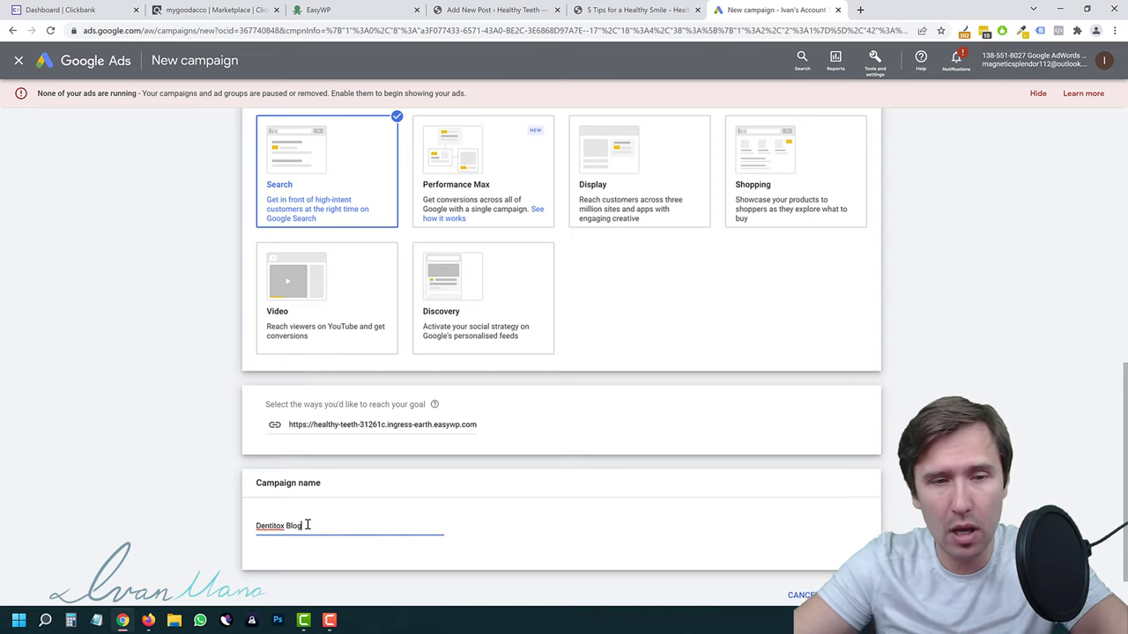
{"action": "scroll", "coordinate": [796, 445], "scroll_direction": "down", "scroll_amount": 1}
{"action": "left_click", "coordinate": [859, 541]}
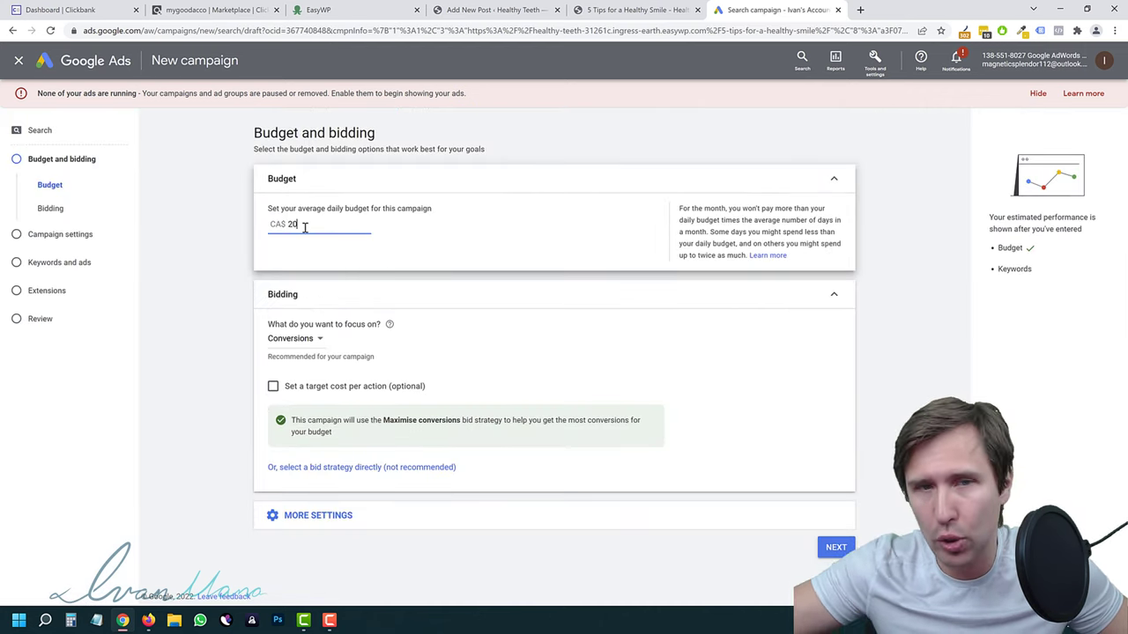
Select the Manual CPC bid strategy directly and turn off Enhanced CPC.
{"action": "left_click", "coordinate": [308, 344]}
{"action": "left_click", "coordinate": [184, 387]}
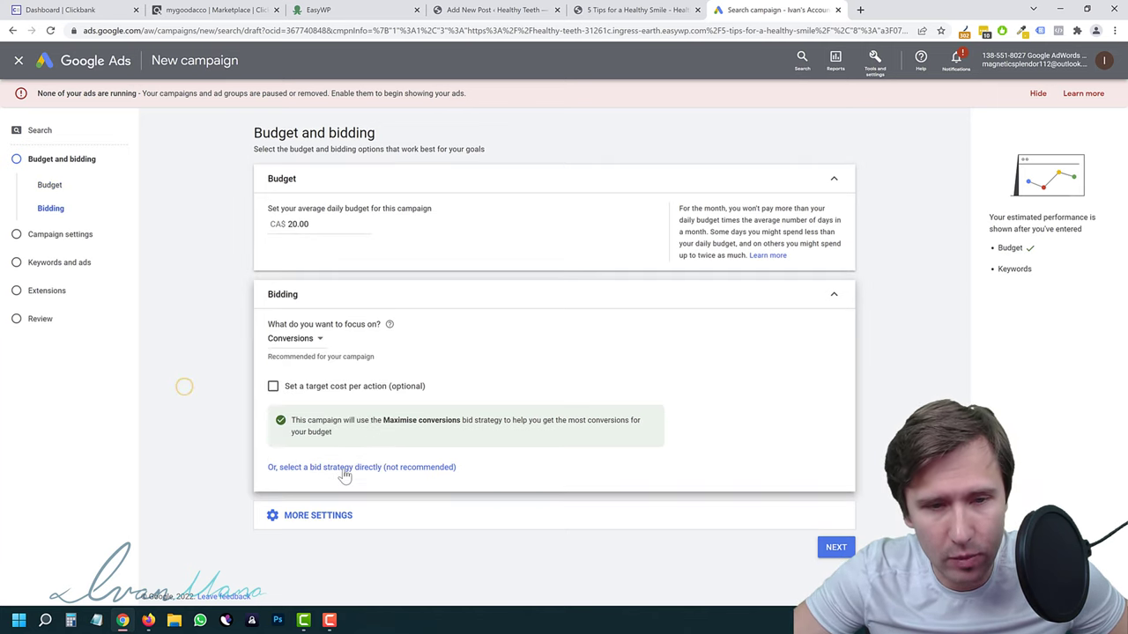
{"action": "left_click", "coordinate": [369, 469]}
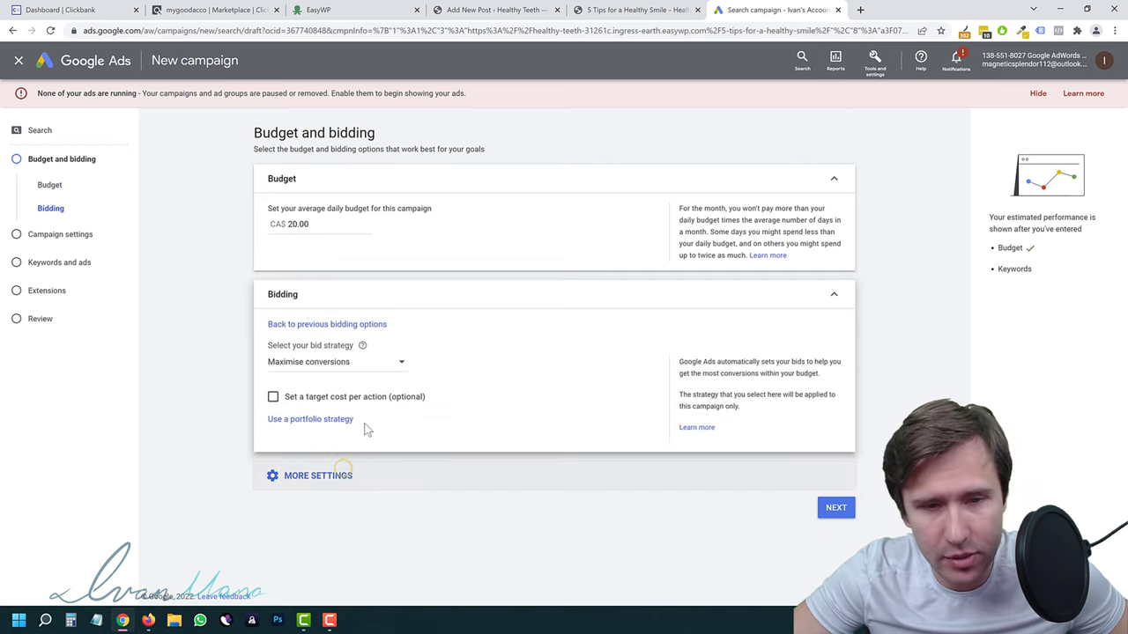
{"action": "left_click", "coordinate": [316, 374]}
{"action": "left_click", "coordinate": [323, 496]}
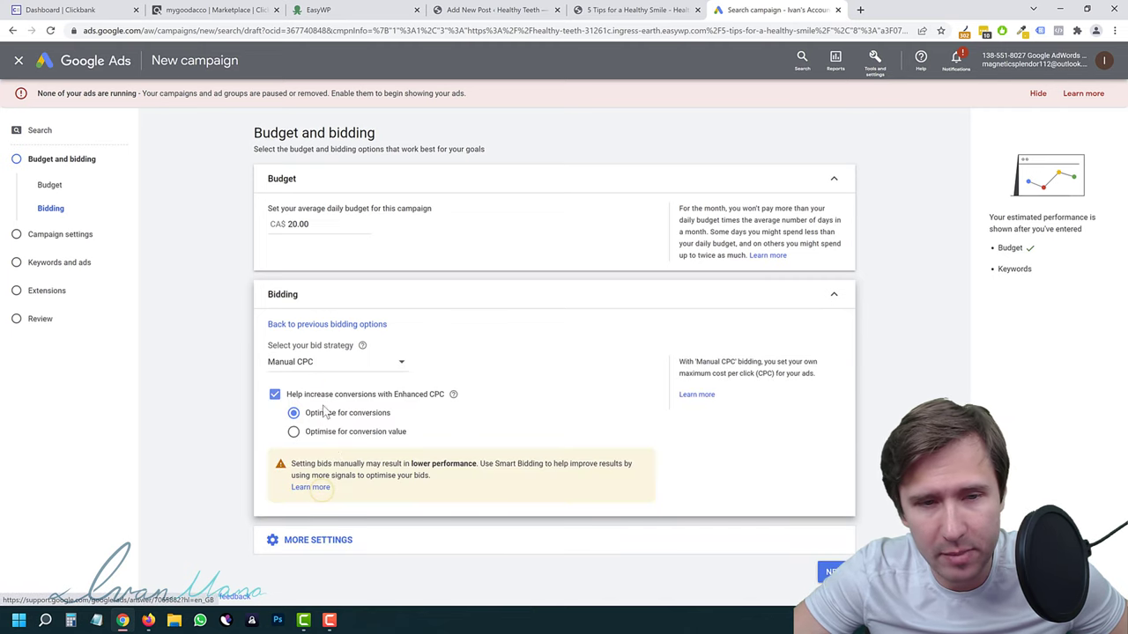
{"action": "left_click", "coordinate": [274, 394]}
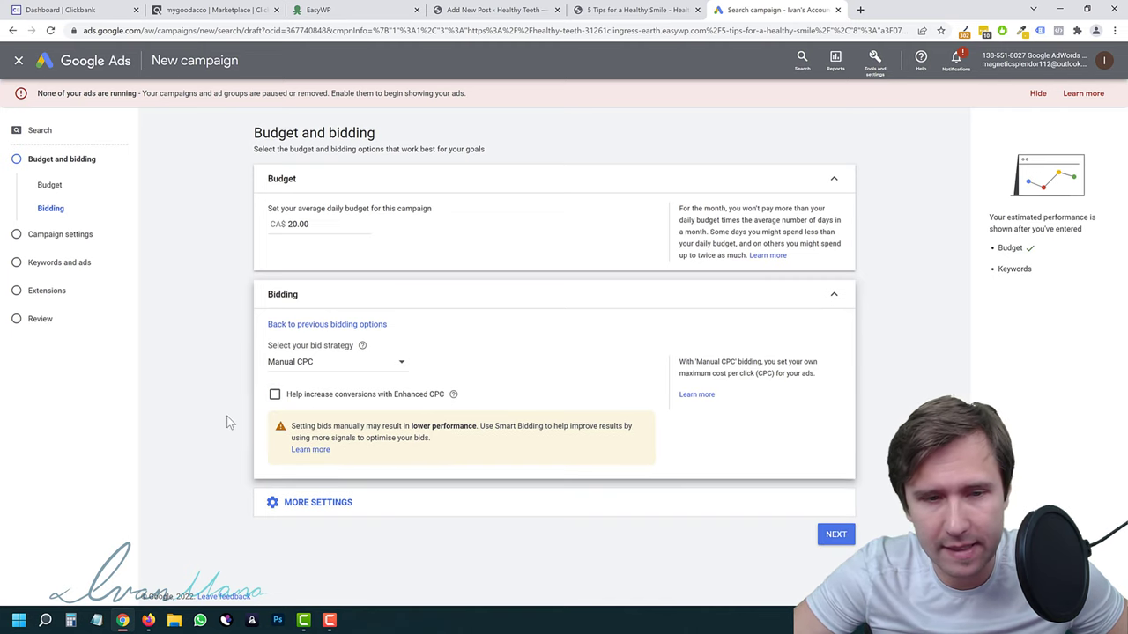
Set the ad rotation to "Do not optimise: Rotate ads indefinitely" and continue to the campaign settings.
{"action": "left_click", "coordinate": [342, 509]}
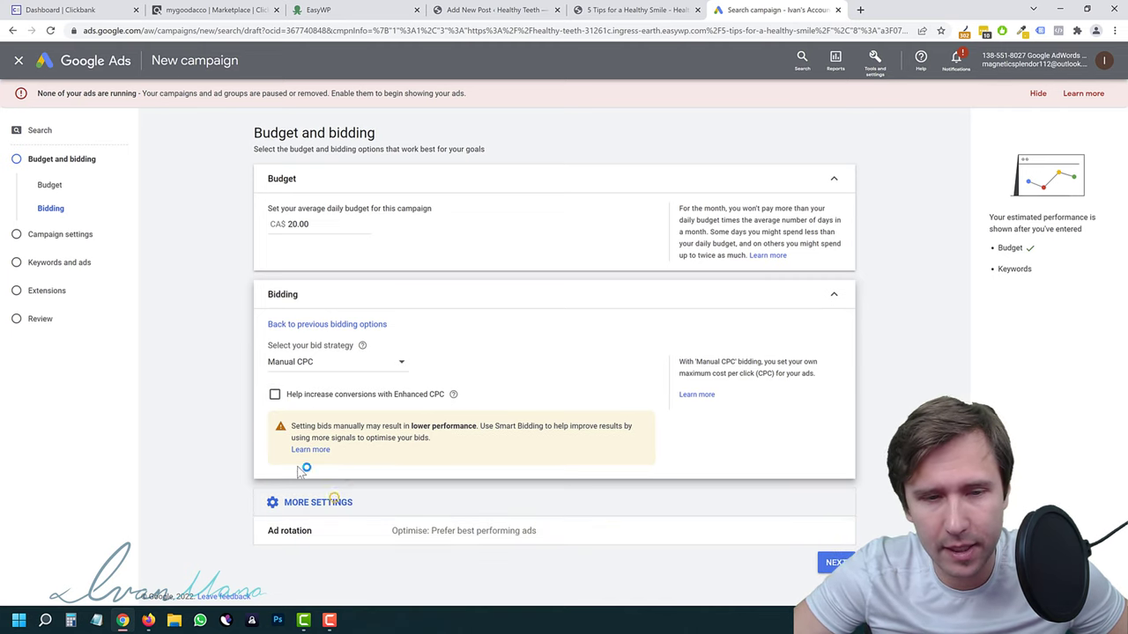
{"action": "left_click", "coordinate": [488, 533]}
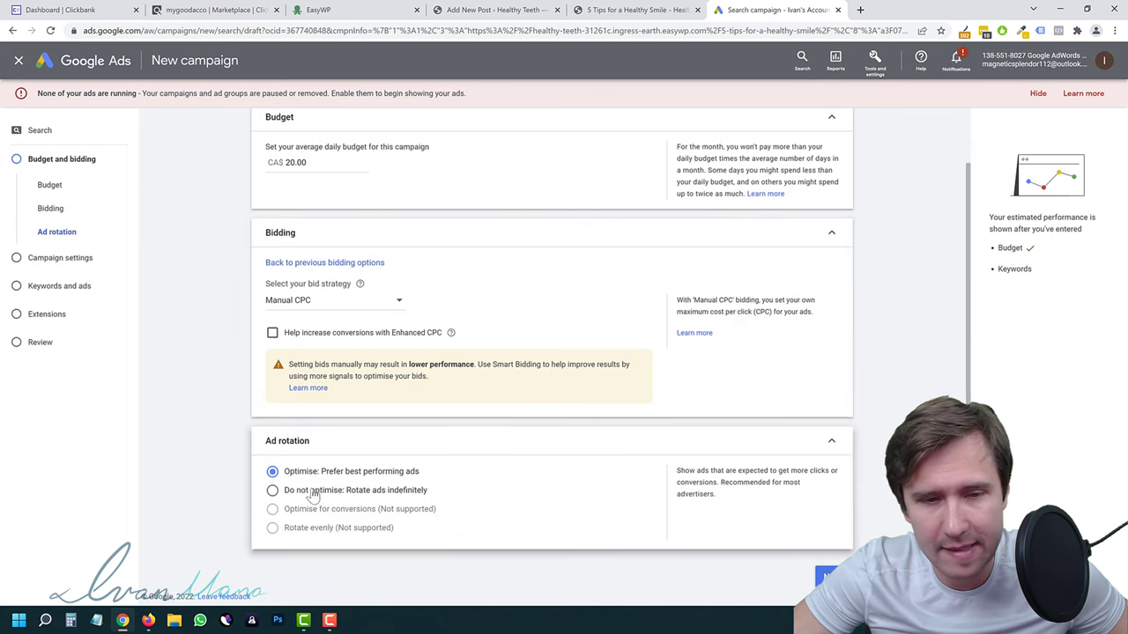
{"action": "left_click", "coordinate": [395, 495]}
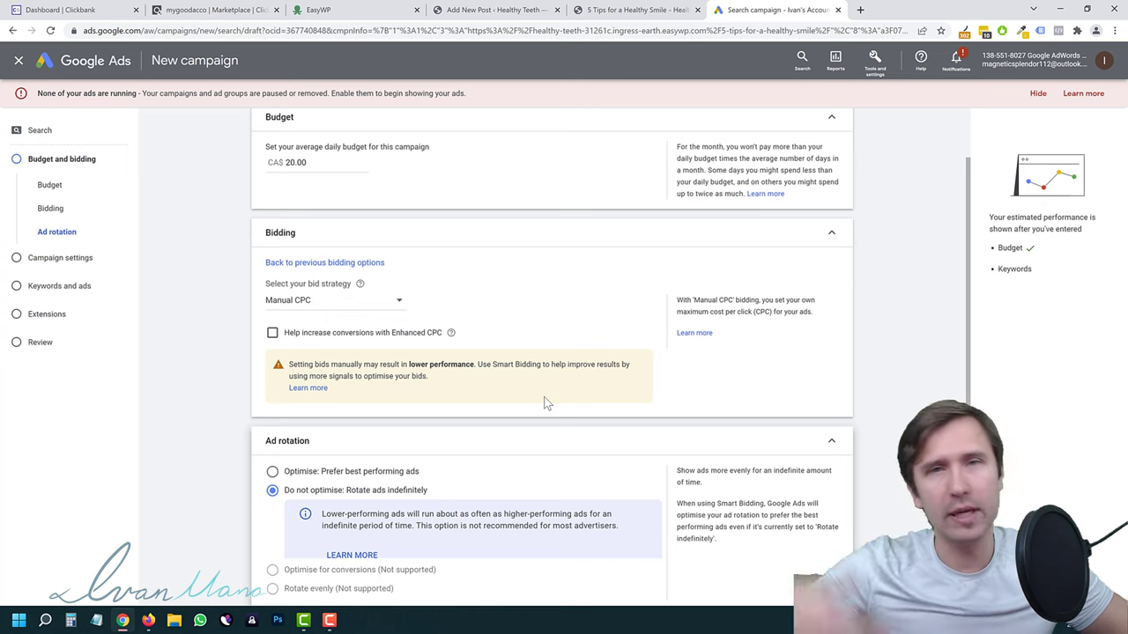
{"action": "scroll", "coordinate": [582, 423], "scroll_direction": "down", "scroll_amount": 1}
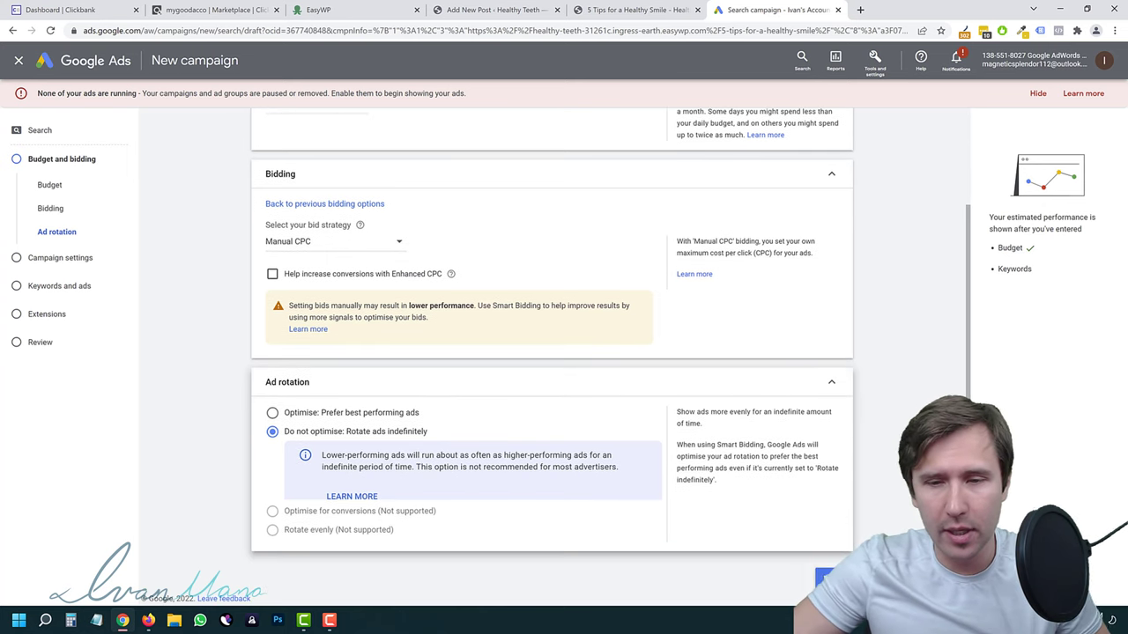
{"action": "left_click", "coordinate": [832, 577]}
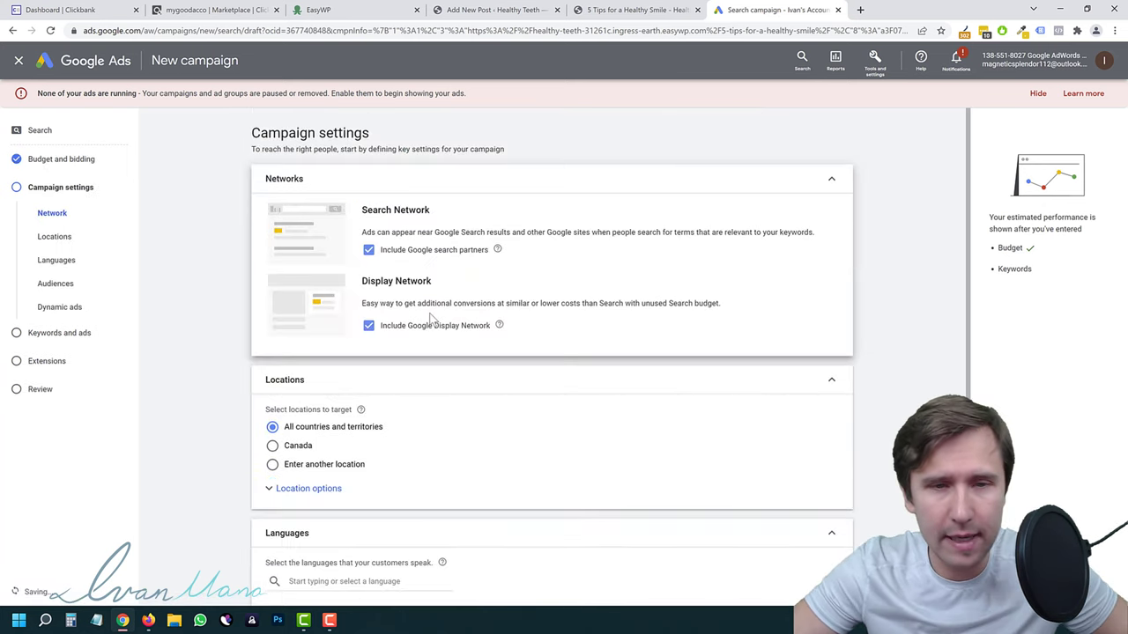
Exclude both the Google Display Network and Google search partners from the campaign's networks.
{"action": "left_click", "coordinate": [373, 327]}
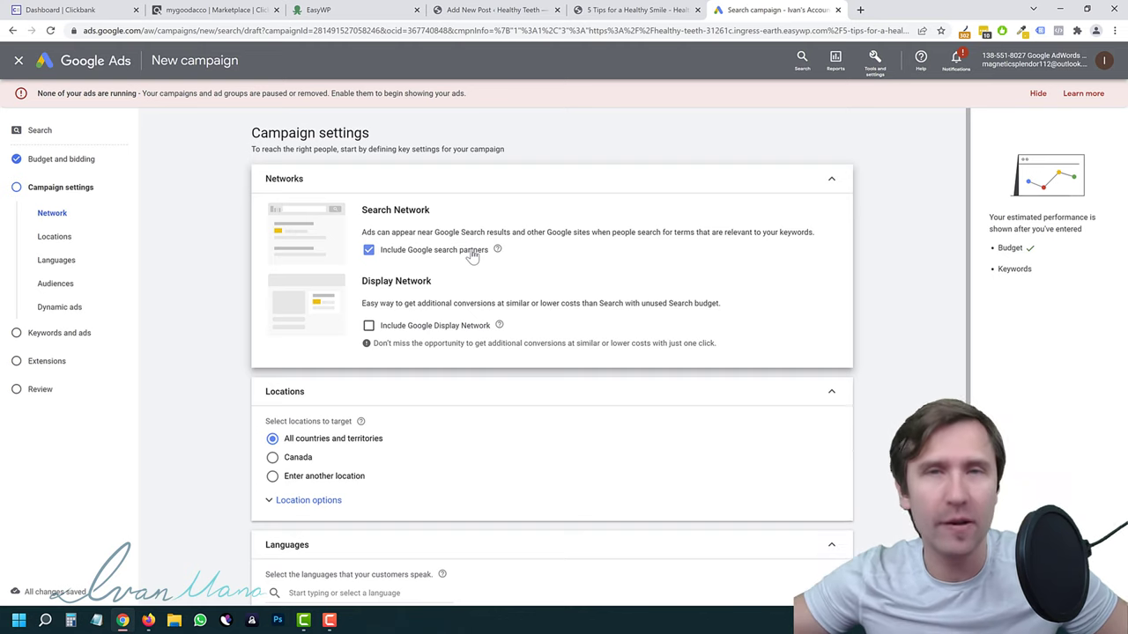
{"action": "left_click", "coordinate": [369, 251]}
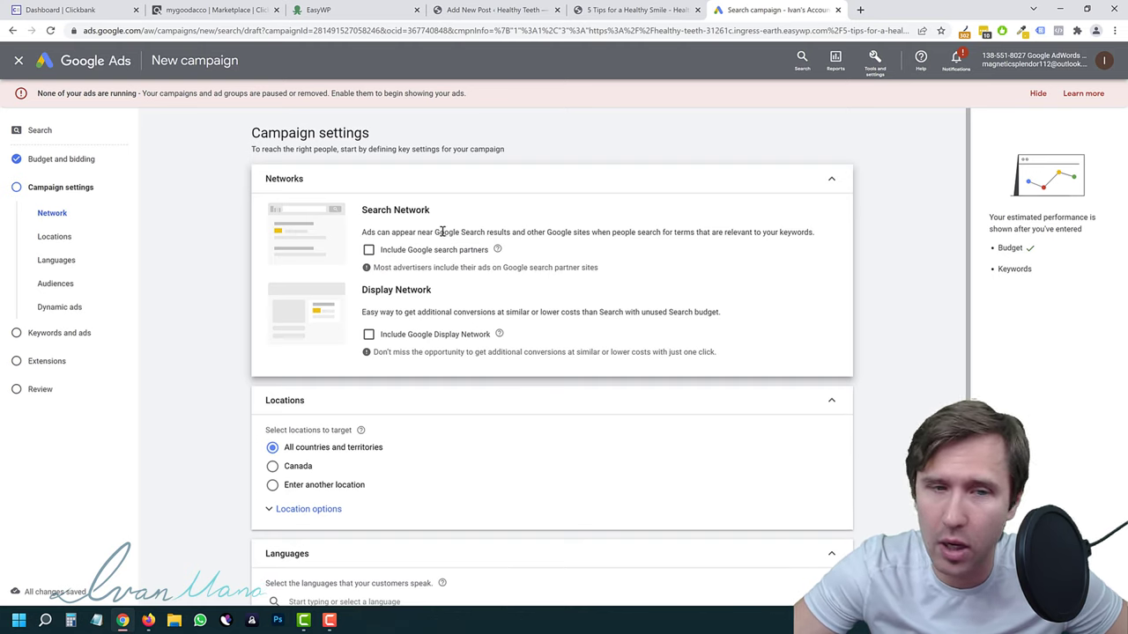
{"action": "scroll", "coordinate": [323, 258], "scroll_direction": "down", "scroll_amount": 2}
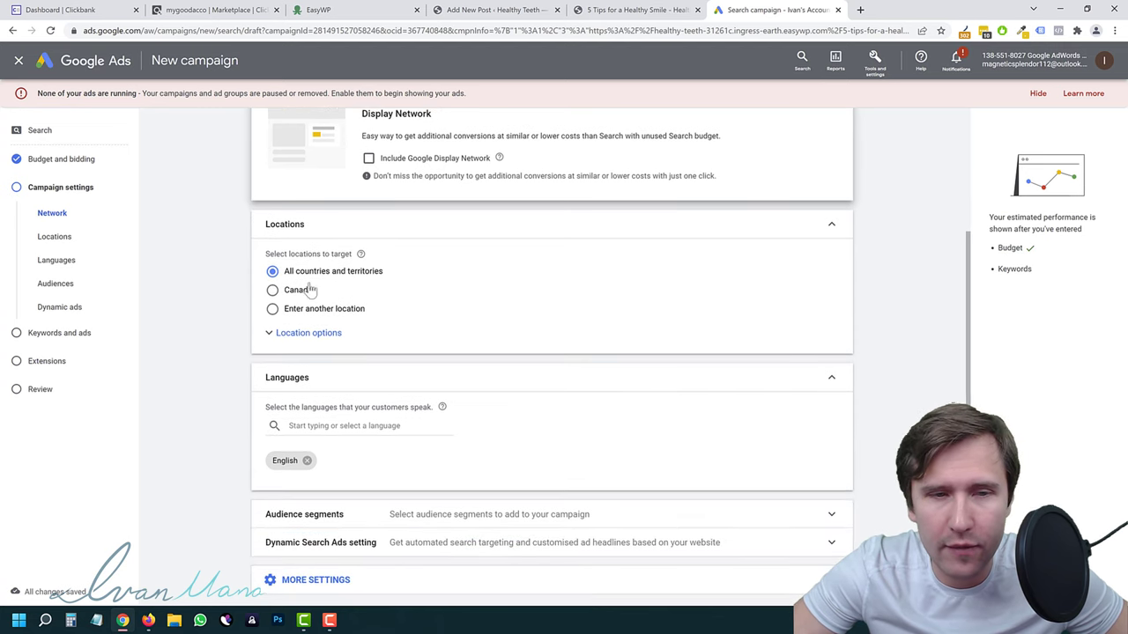
Switch the location targeting to specific locations and add United States and Canada as targeted countries.
{"action": "left_click", "coordinate": [298, 338]}
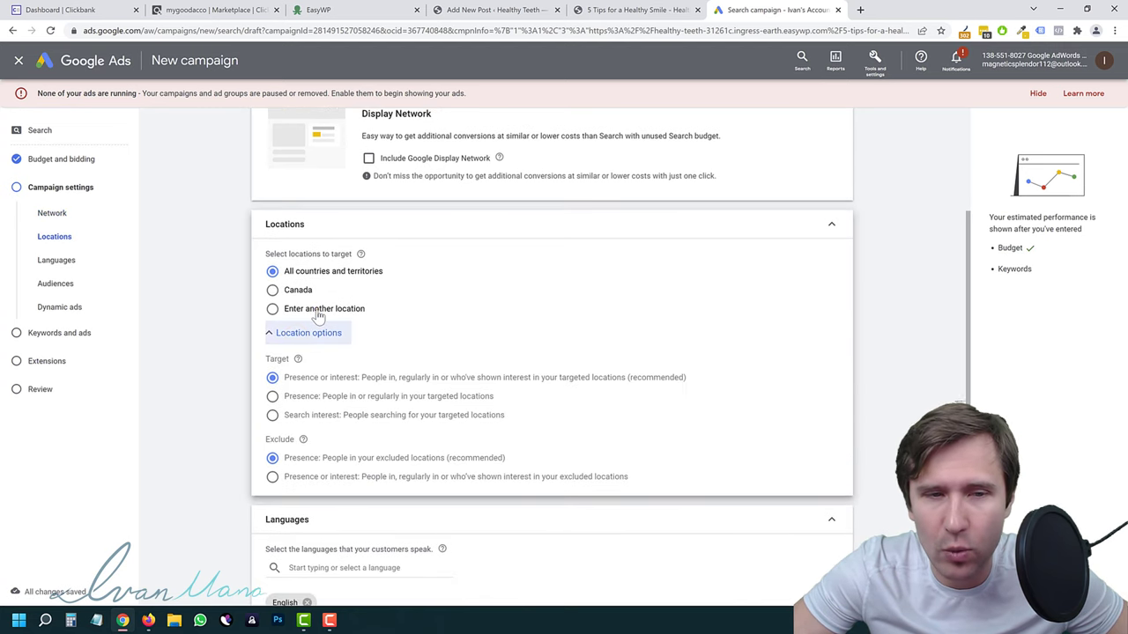
{"action": "left_click", "coordinate": [318, 309]}
{"action": "left_click", "coordinate": [339, 338]}
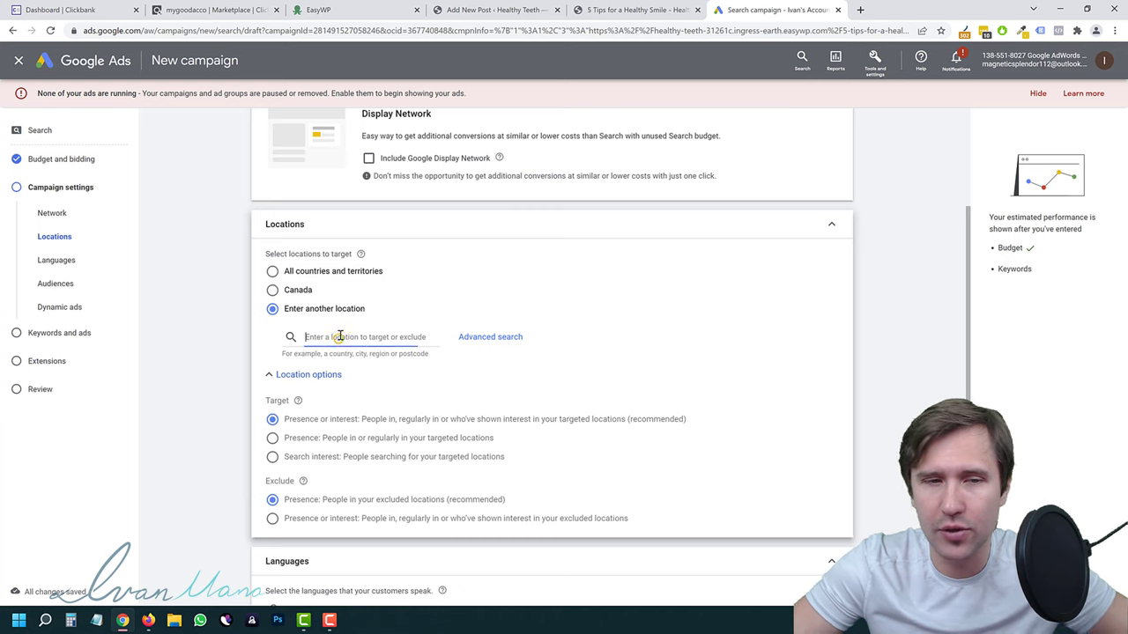
{"action": "type", "text": "united states"}
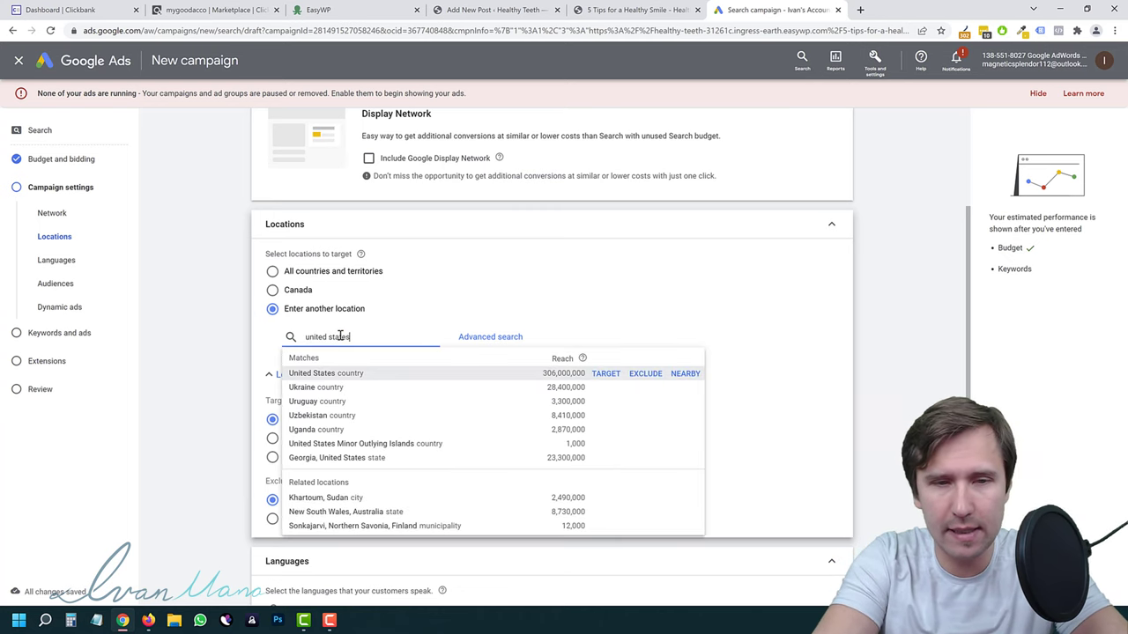
{"action": "key", "text": "Return"}
{"action": "type", "text": "cana"}
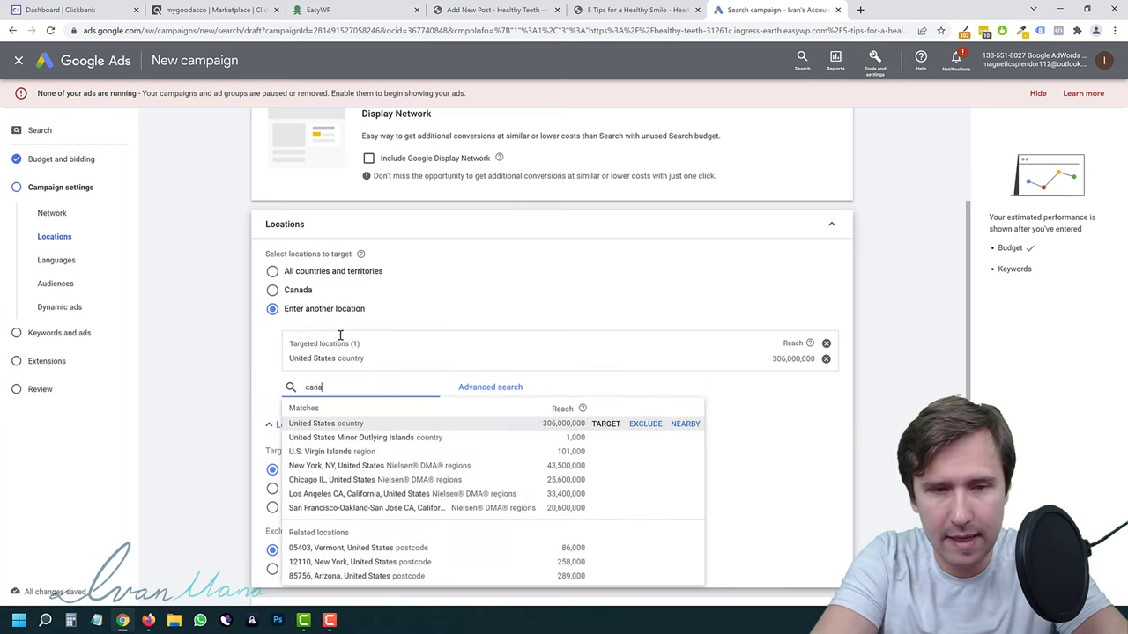
{"action": "type", "text": "da"}
{"action": "key", "text": "Return"}
Add Australia, United Kingdom and New Zealand to the targeted countries.
{"action": "type", "text": "aust"}
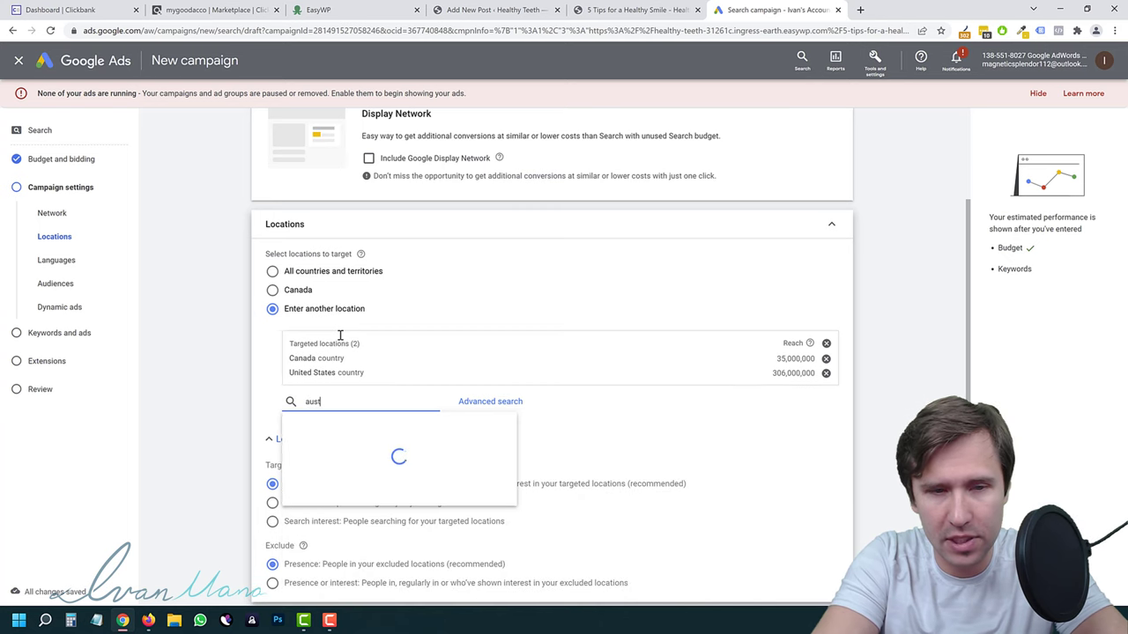
{"action": "type", "text": "ralia"}
{"action": "key", "text": "Return"}
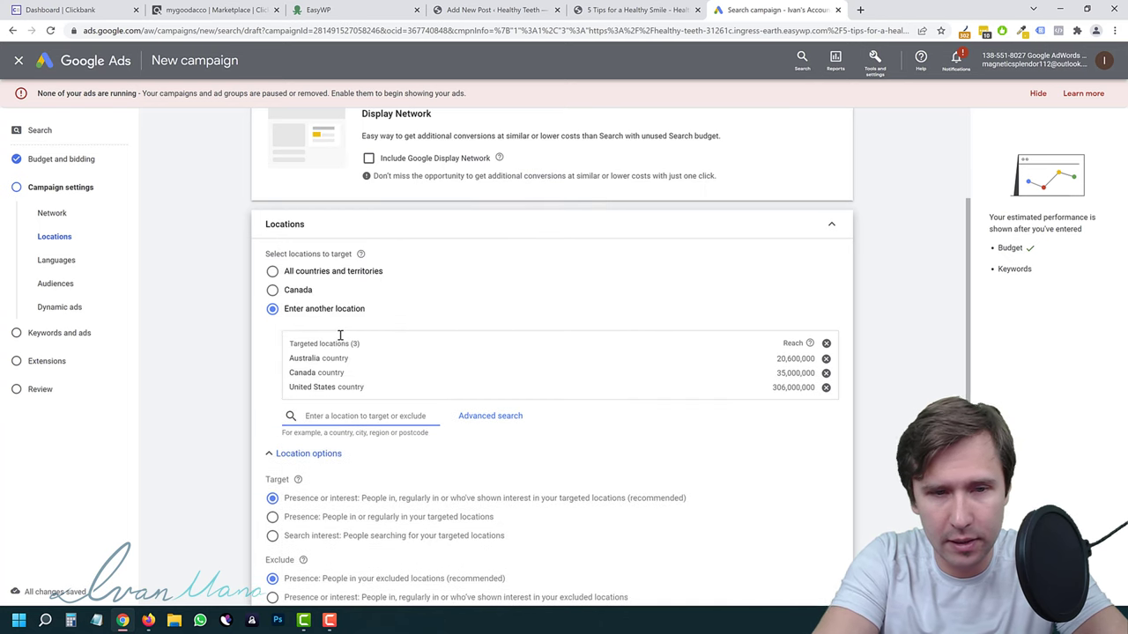
{"action": "type", "text": "united kingom"}
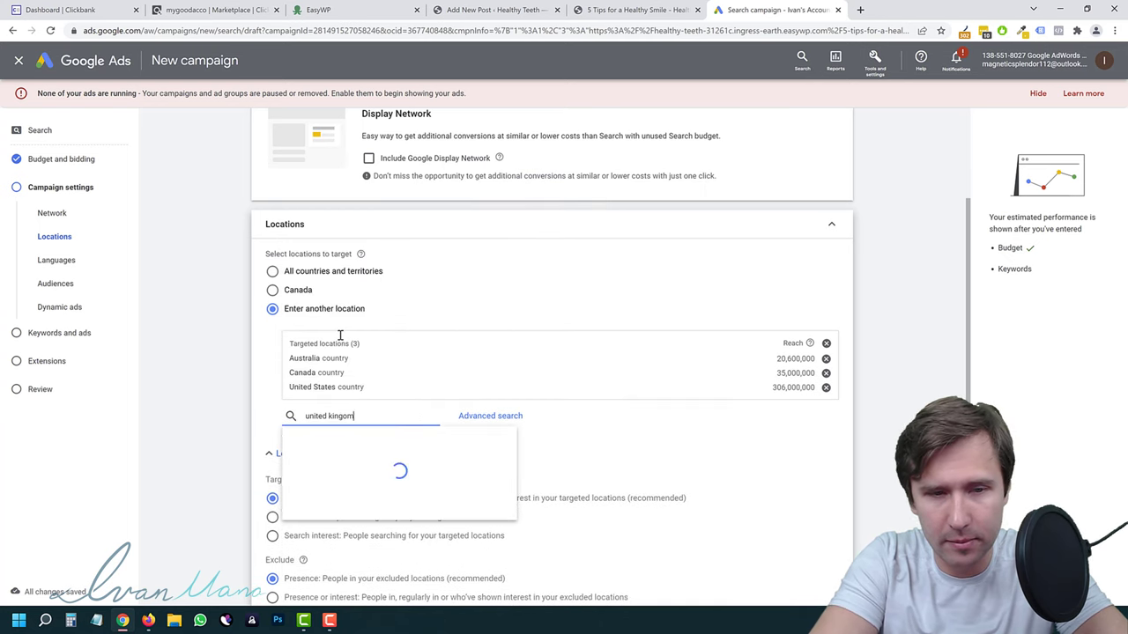
{"action": "key", "text": "Return"}
{"action": "type", "text": "new "}
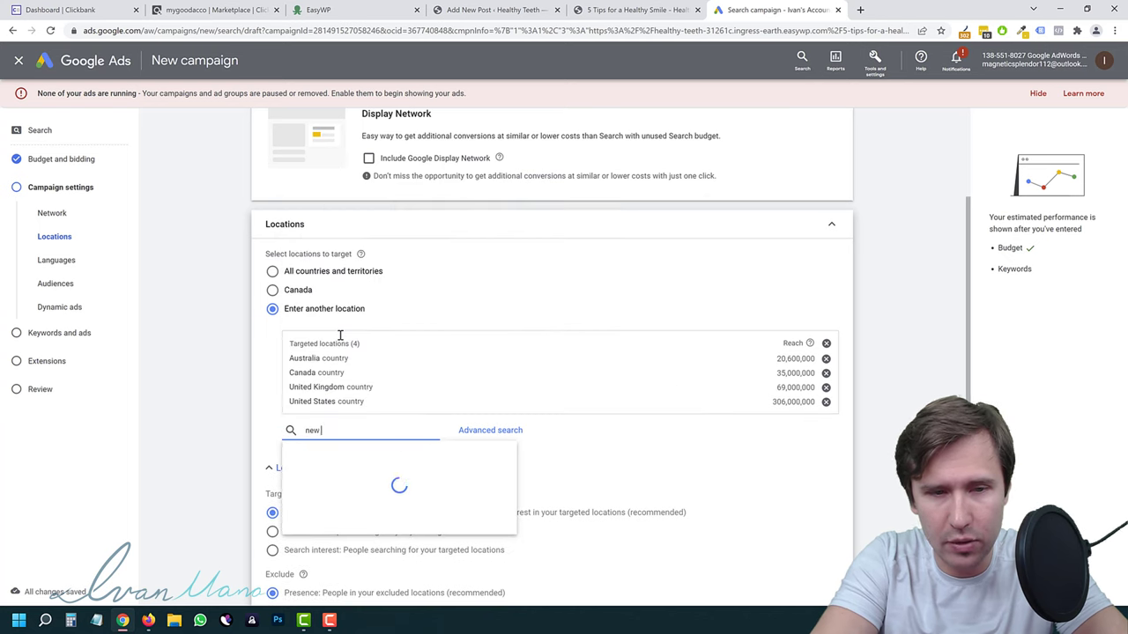
{"action": "type", "text": "zealand"}
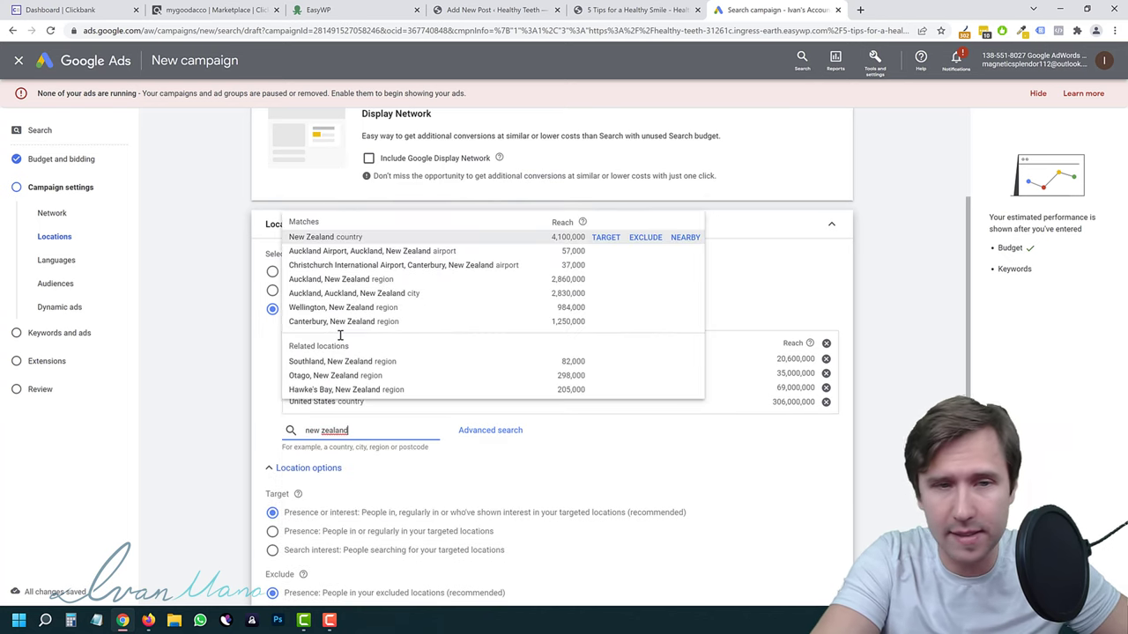
{"action": "key", "text": "Return"}
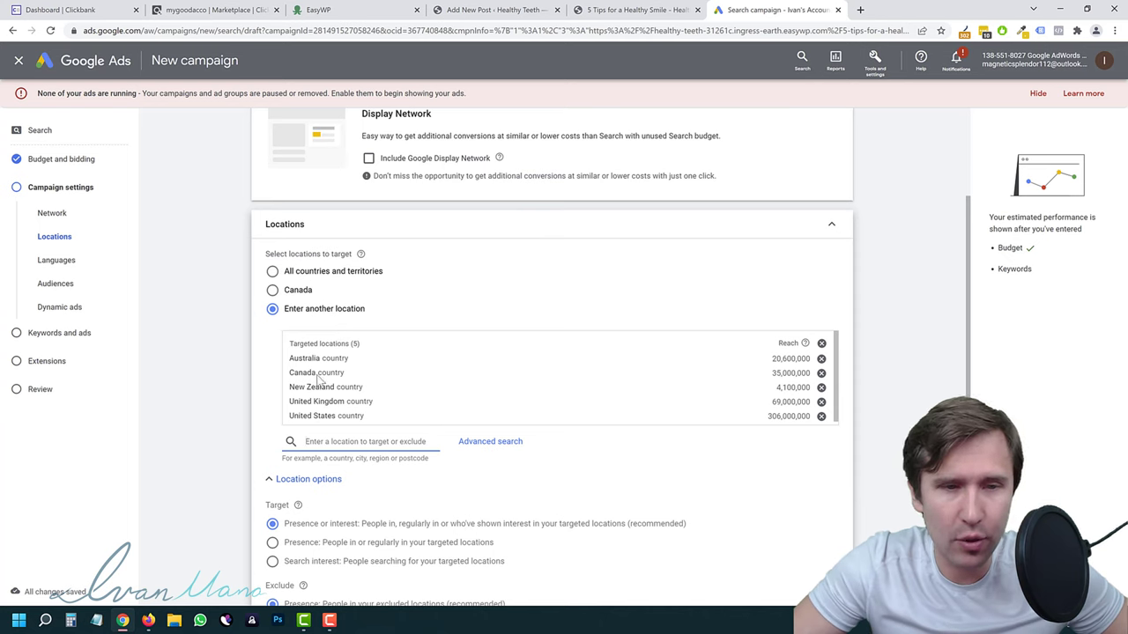
Limit the location target to "Presence: People in or regularly in your targeted locations" and continue to keywords and ads.
{"action": "scroll", "coordinate": [236, 367], "scroll_direction": "down", "scroll_amount": 2}
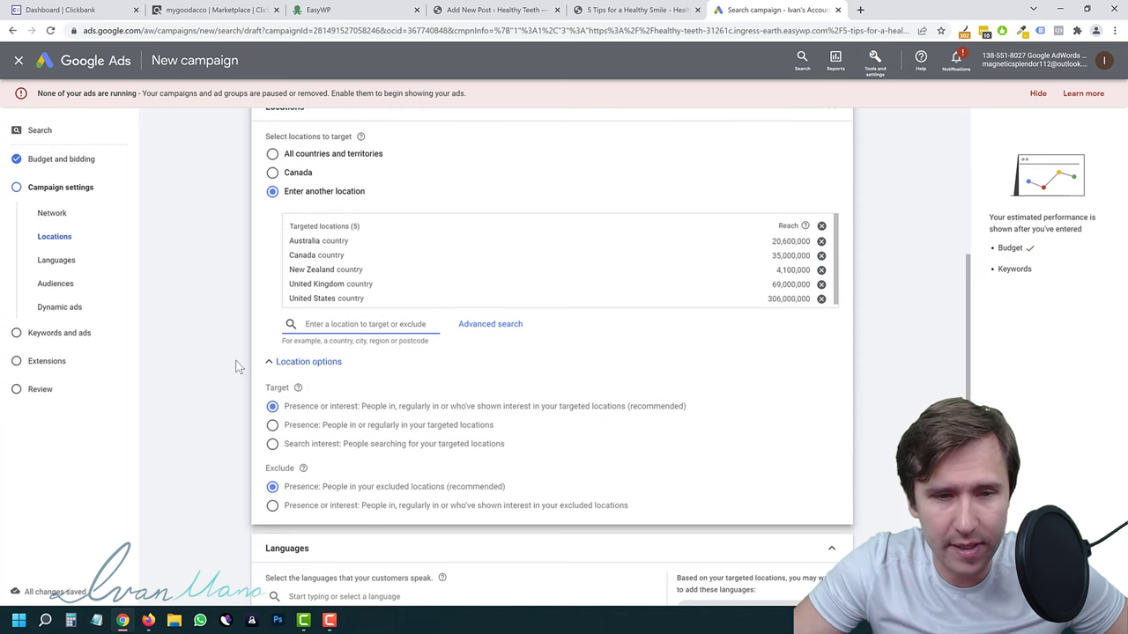
{"action": "left_click", "coordinate": [305, 427]}
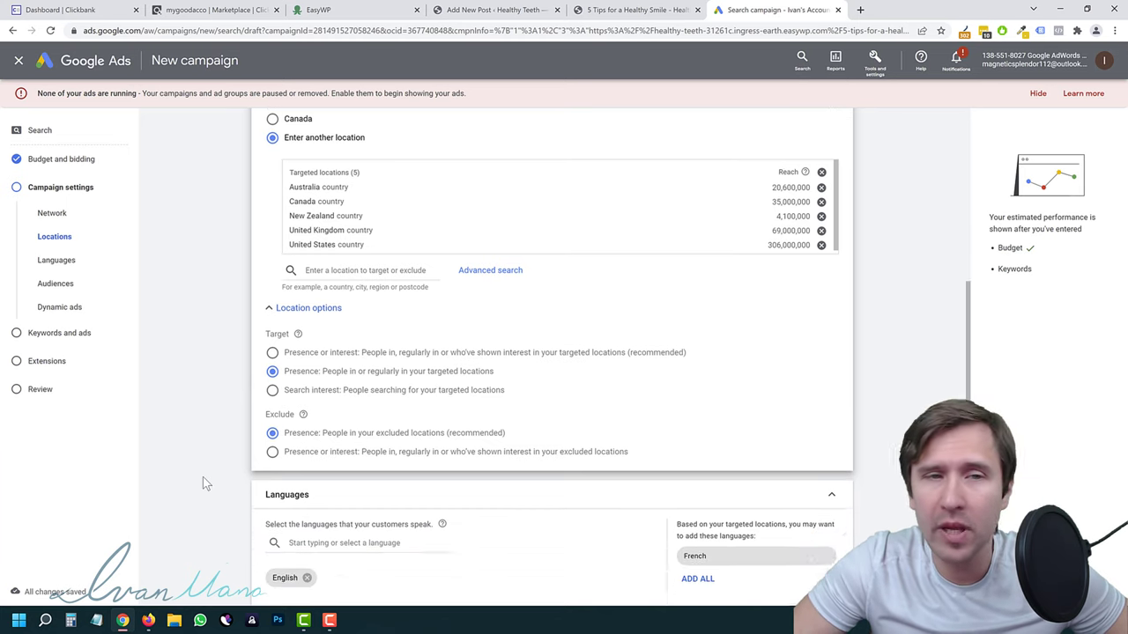
{"action": "scroll", "coordinate": [203, 483], "scroll_direction": "down", "scroll_amount": 1}
{"action": "scroll", "coordinate": [205, 478], "scroll_direction": "up", "scroll_amount": 1}
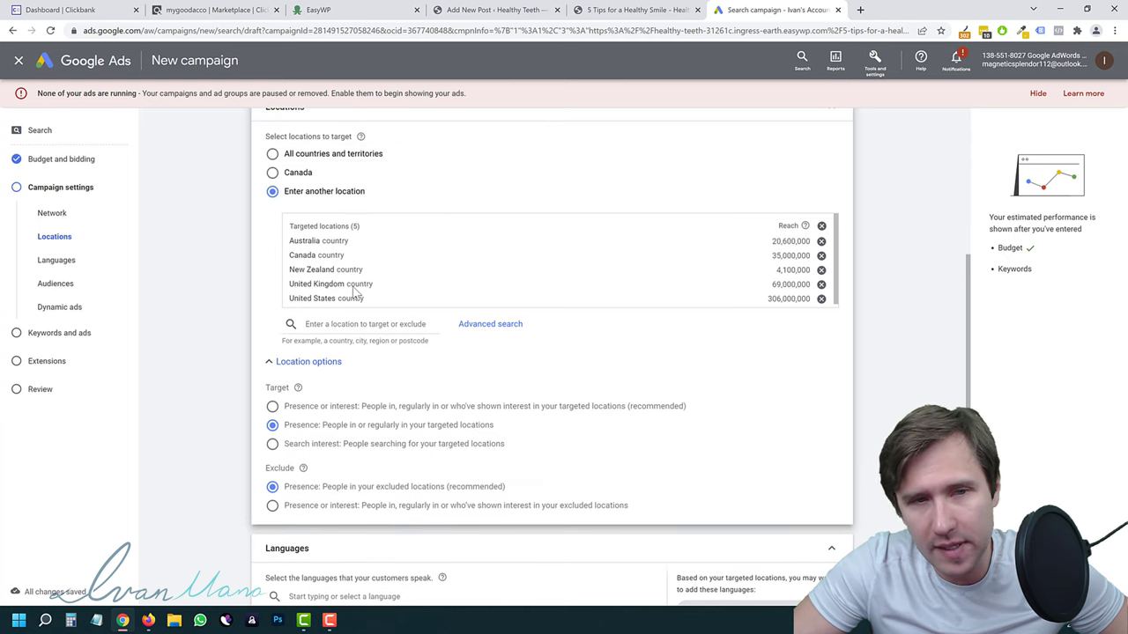
{"action": "left_click", "coordinate": [874, 60]}
{"action": "left_click", "coordinate": [199, 312]}
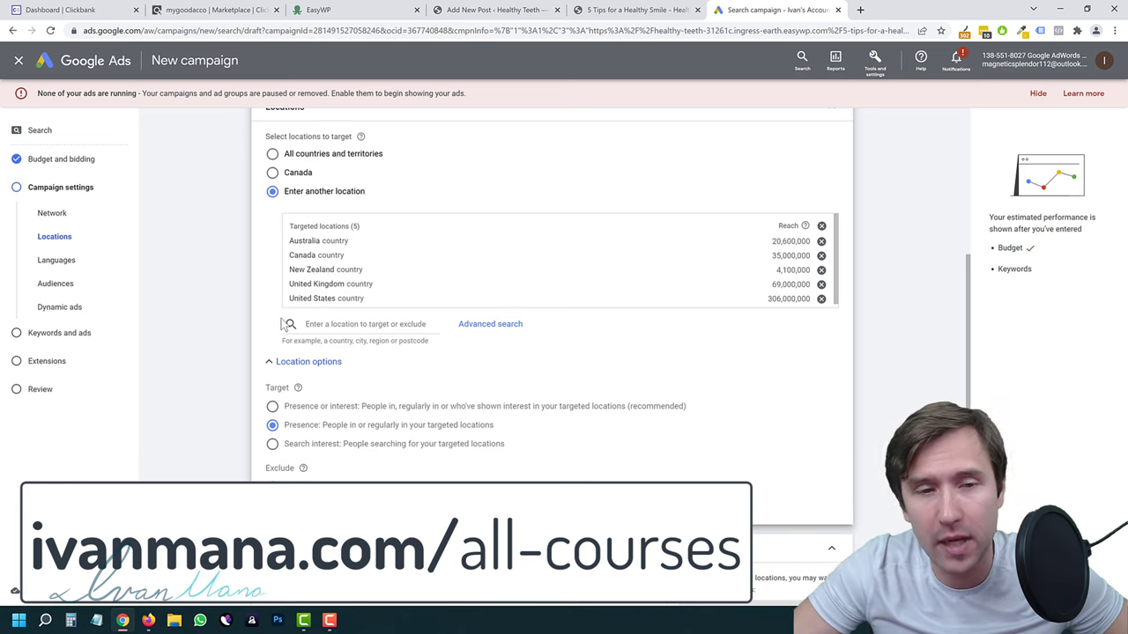
{"action": "scroll", "coordinate": [205, 340], "scroll_direction": "down", "scroll_amount": 3}
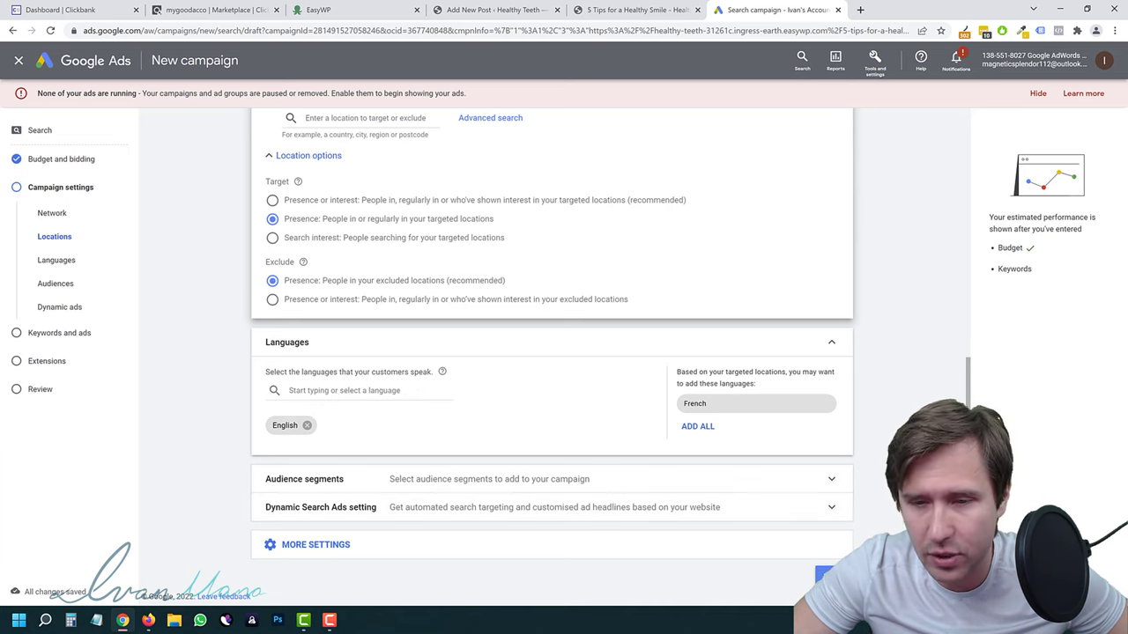
{"action": "left_click", "coordinate": [828, 575]}
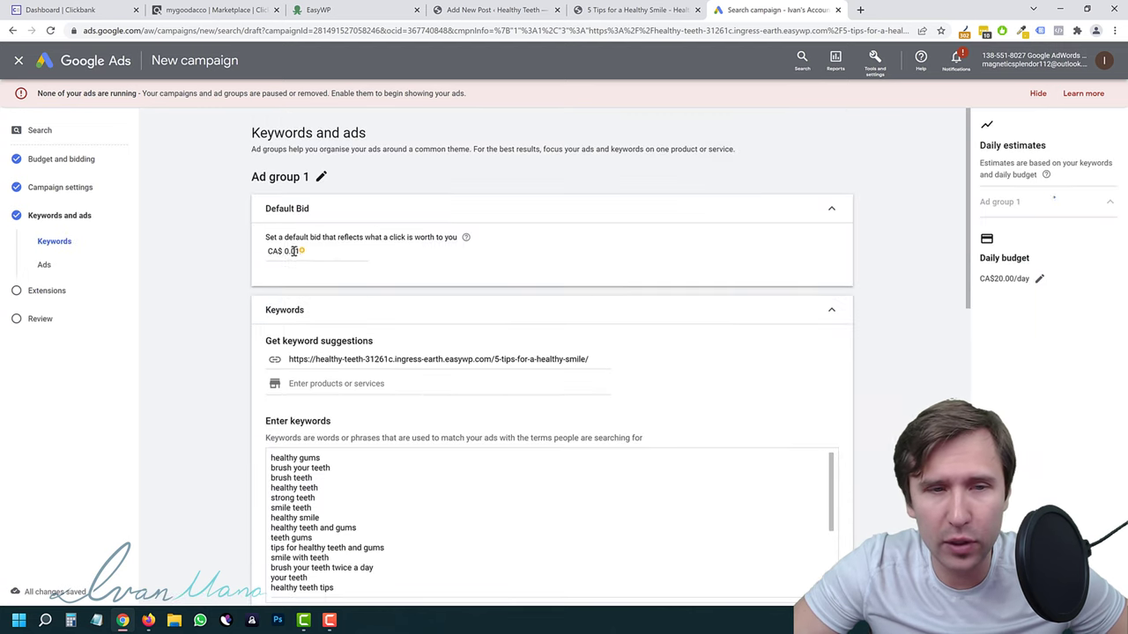
Set the default bid of Ad group 1 to CA$ .20.
{"action": "double_click", "coordinate": [293, 251]}
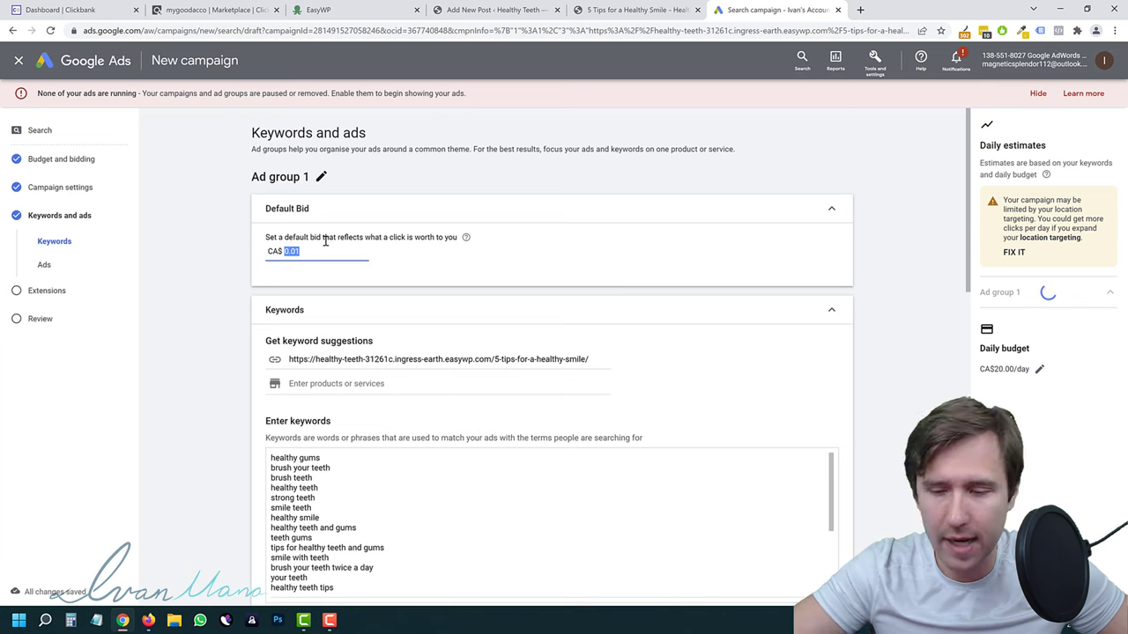
{"action": "type", "text": ".20"}
{"action": "left_click", "coordinate": [186, 280]}
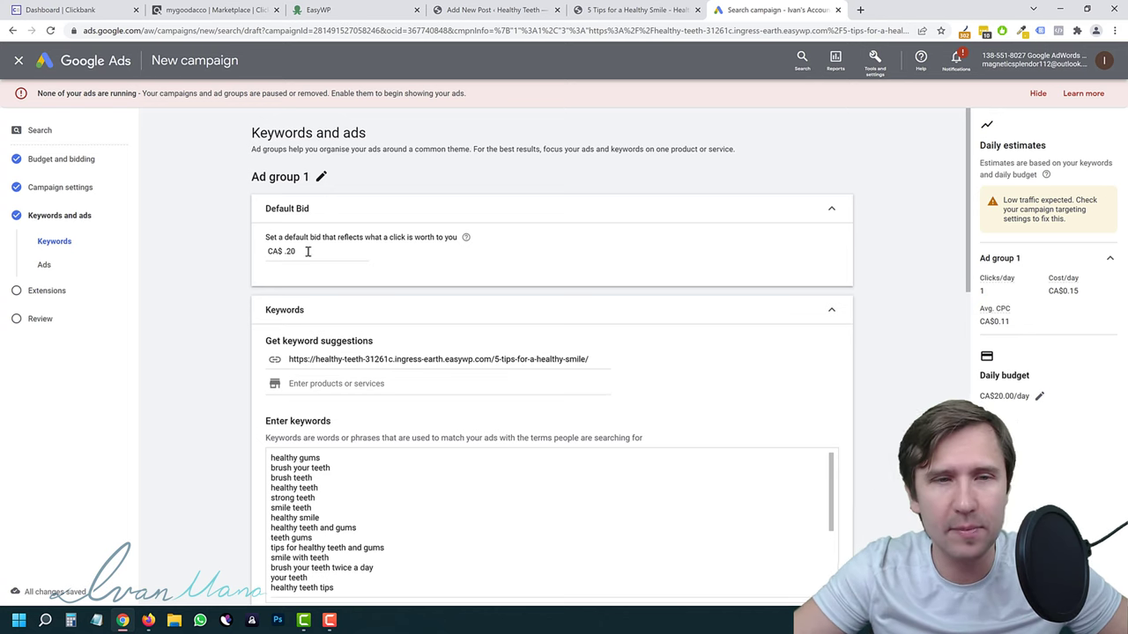
Review the suggested keywords for Ad group 1 and delete all of them from the keyword list.
{"action": "scroll", "coordinate": [267, 360], "scroll_direction": "down", "scroll_amount": 1}
{"action": "scroll", "coordinate": [274, 348], "scroll_direction": "down", "scroll_amount": 2}
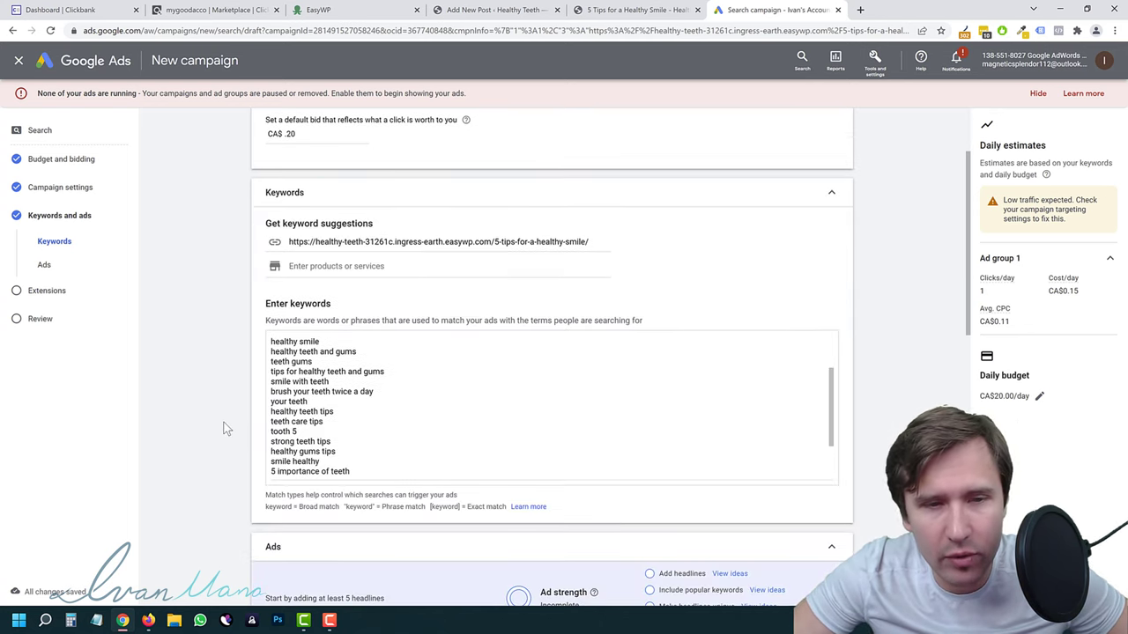
{"action": "scroll", "coordinate": [223, 428], "scroll_direction": "down", "scroll_amount": 1}
{"action": "scroll", "coordinate": [224, 423], "scroll_direction": "up", "scroll_amount": 2}
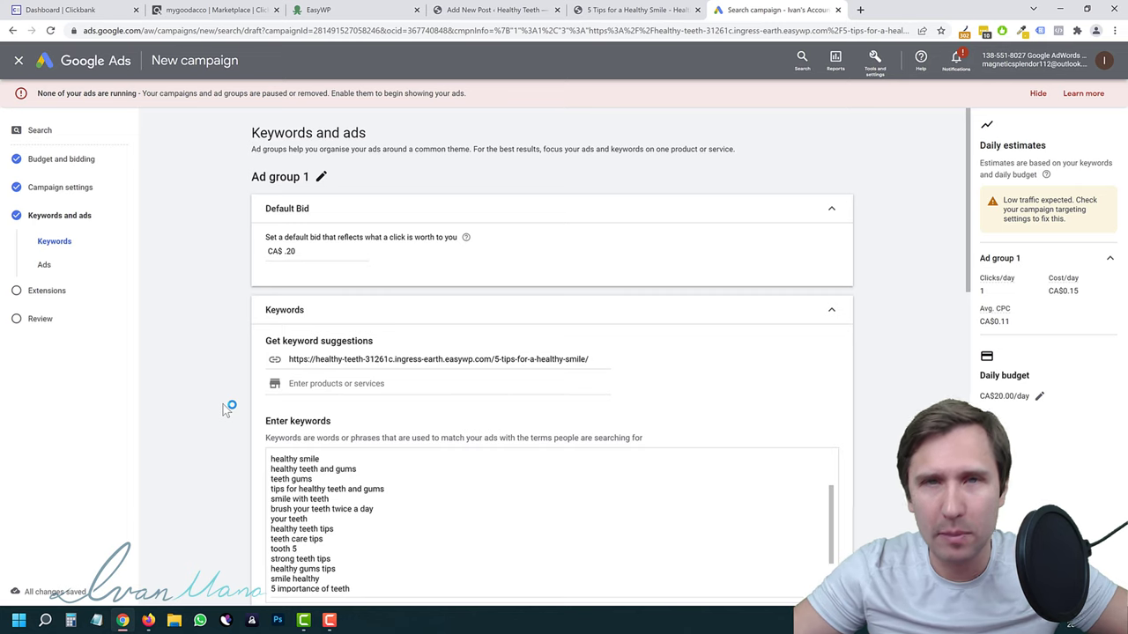
{"action": "scroll", "coordinate": [226, 410], "scroll_direction": "down", "scroll_amount": 3}
{"action": "scroll", "coordinate": [383, 350], "scroll_direction": "up", "scroll_amount": 2}
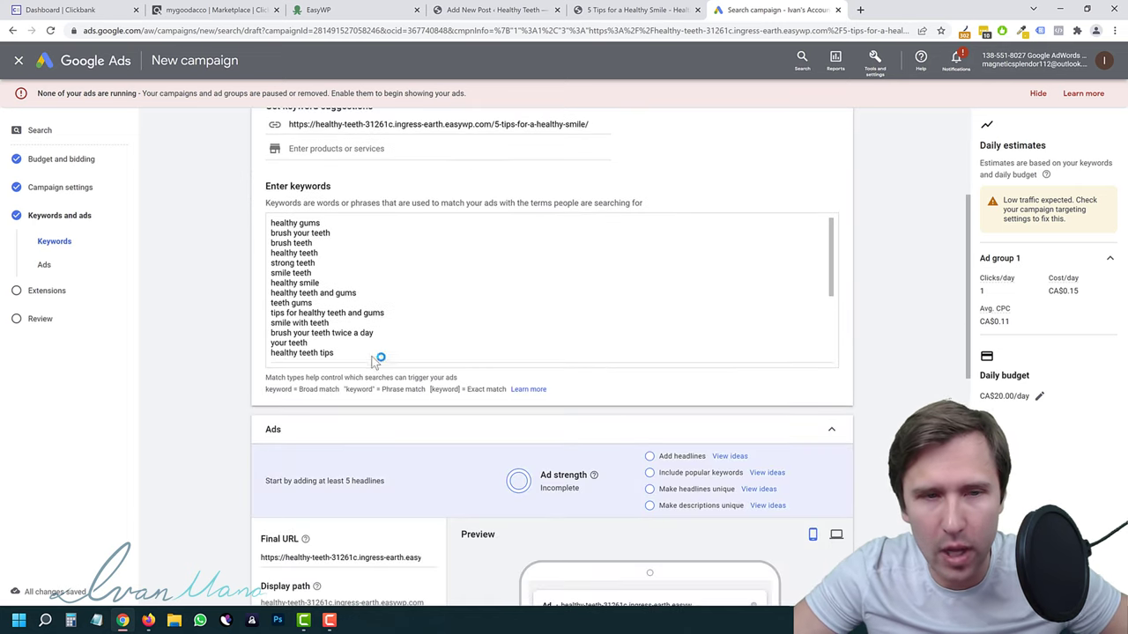
{"action": "left_click", "coordinate": [382, 351]}
{"action": "key", "text": "ctrl+a"}
{"action": "left_click", "coordinate": [347, 327]}
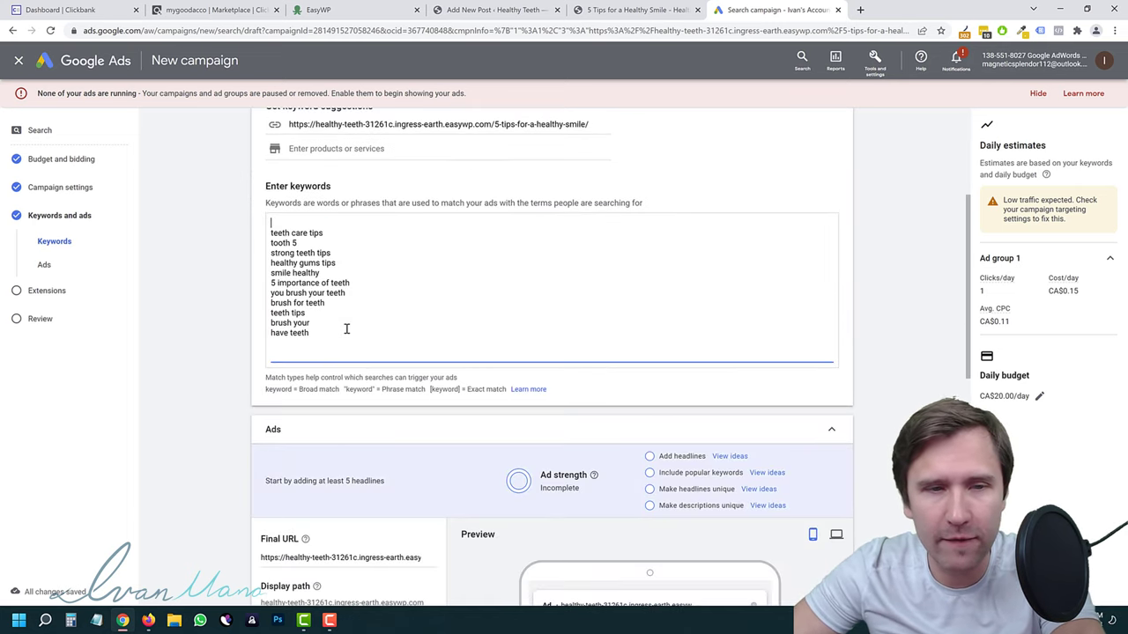
{"action": "left_click_drag", "start_coordinate": [347, 327], "coordinate": [232, 261]}
{"action": "key", "text": "BackSpace"}
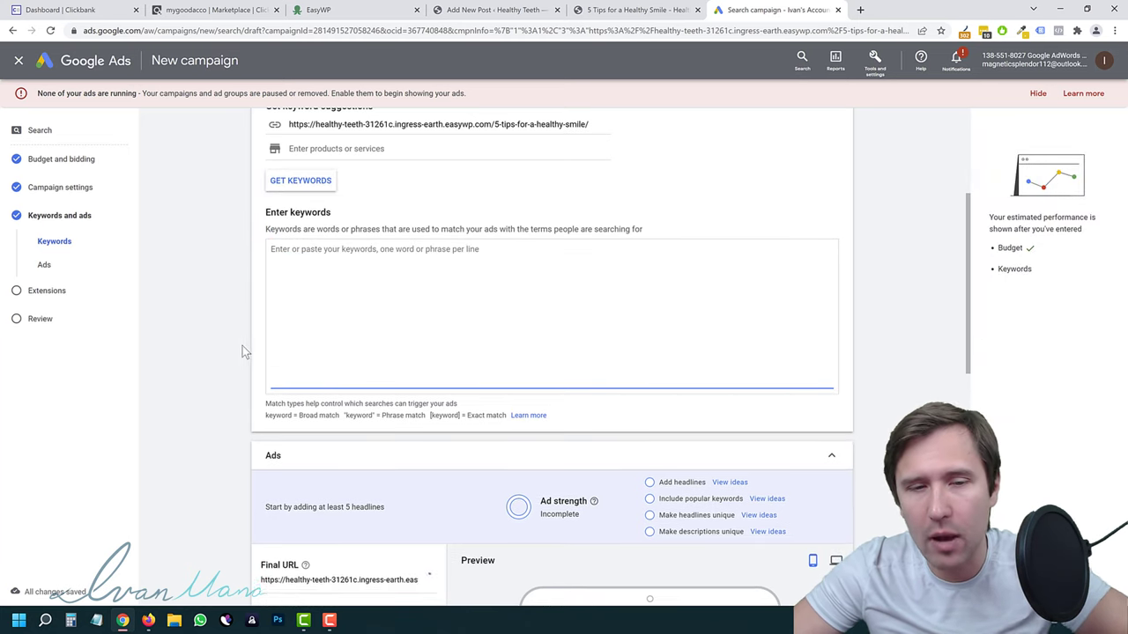
Request keyword suggestions for the product or service "how to have healthy teeth".
{"action": "scroll", "coordinate": [259, 355], "scroll_direction": "up", "scroll_amount": 3}
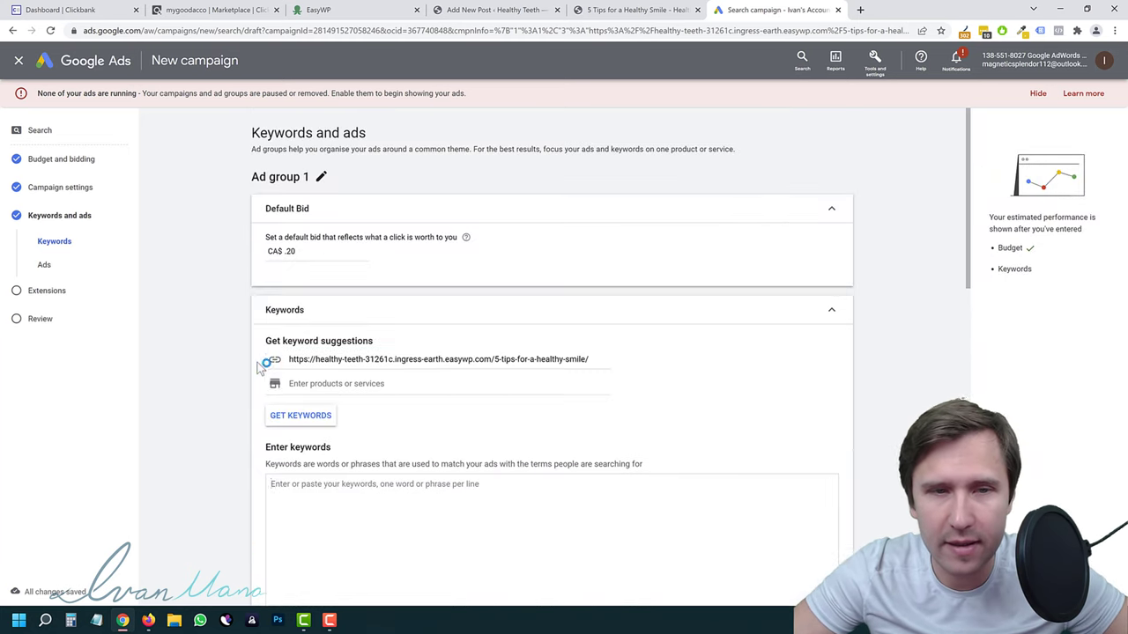
{"action": "left_click", "coordinate": [296, 383]}
{"action": "type", "text": "how to have"}
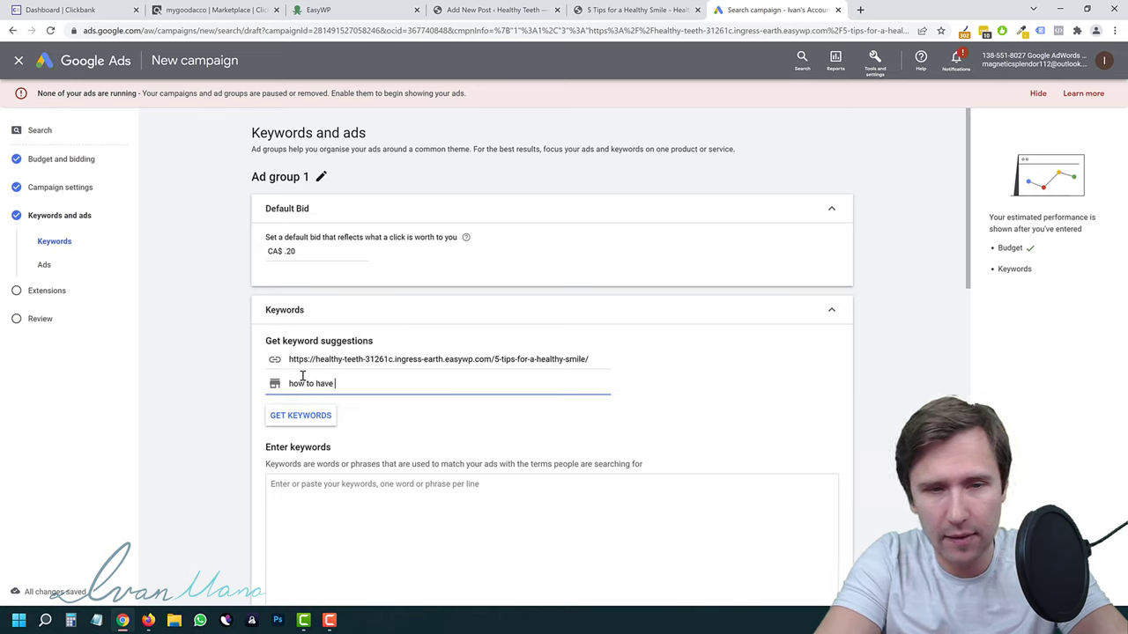
{"action": "type", "text": " healthy teeth"}
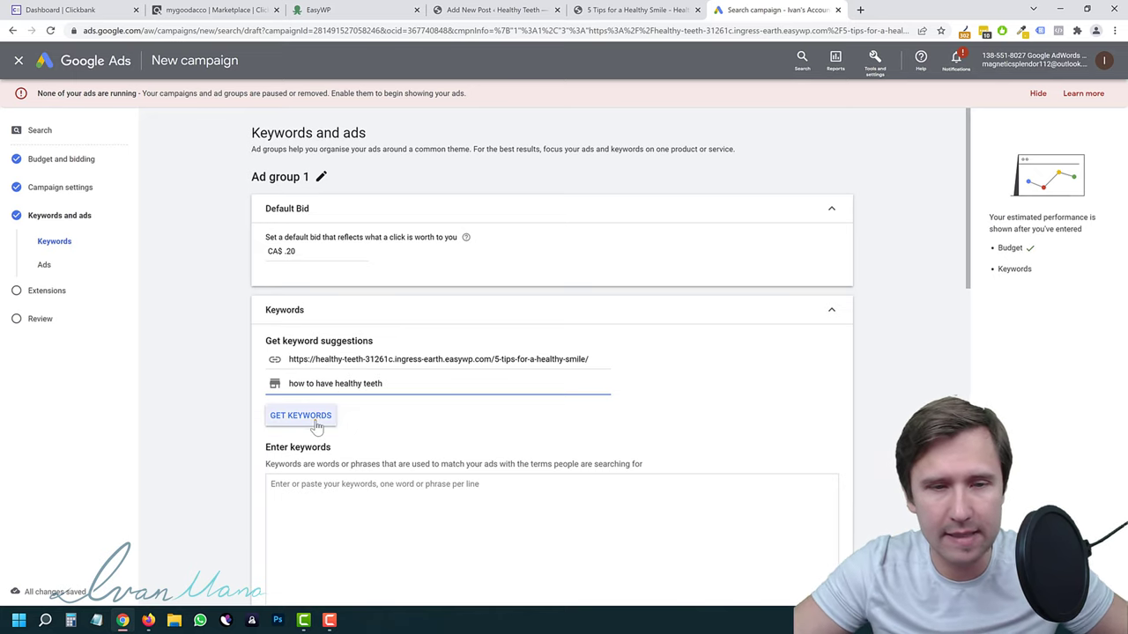
{"action": "left_click", "coordinate": [300, 415]}
{"action": "scroll", "coordinate": [199, 452], "scroll_direction": "down", "scroll_amount": 3}
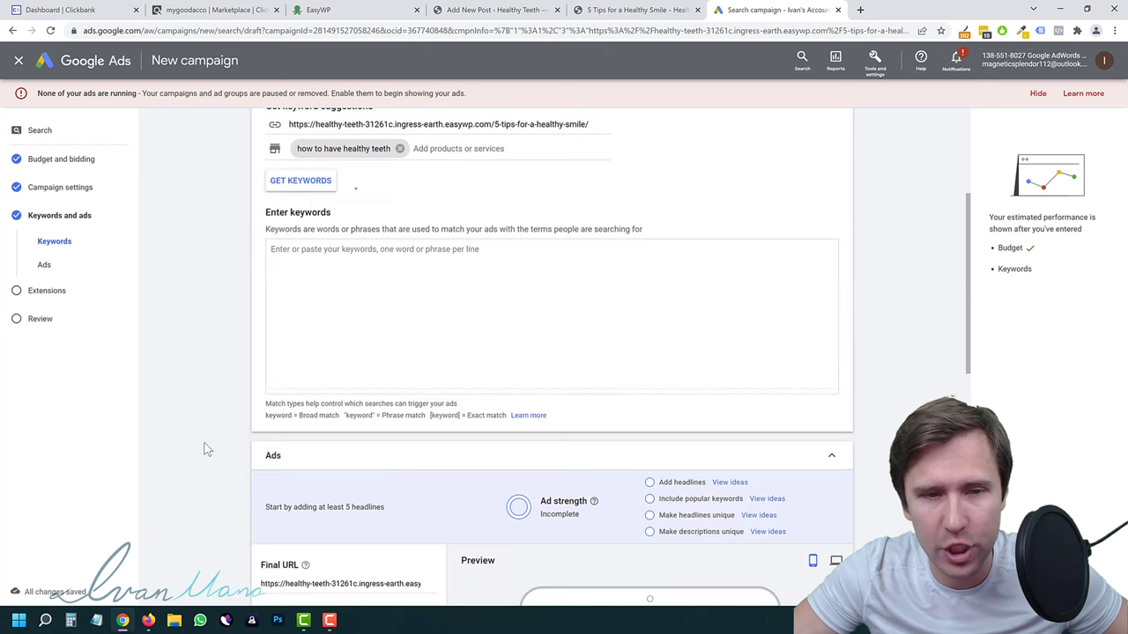
Compare the suggested keywords for the ad group with the title and first tip of the published "5 Tips for a Healthy Smile" post.
{"action": "scroll", "coordinate": [201, 379], "scroll_direction": "up", "scroll_amount": 2}
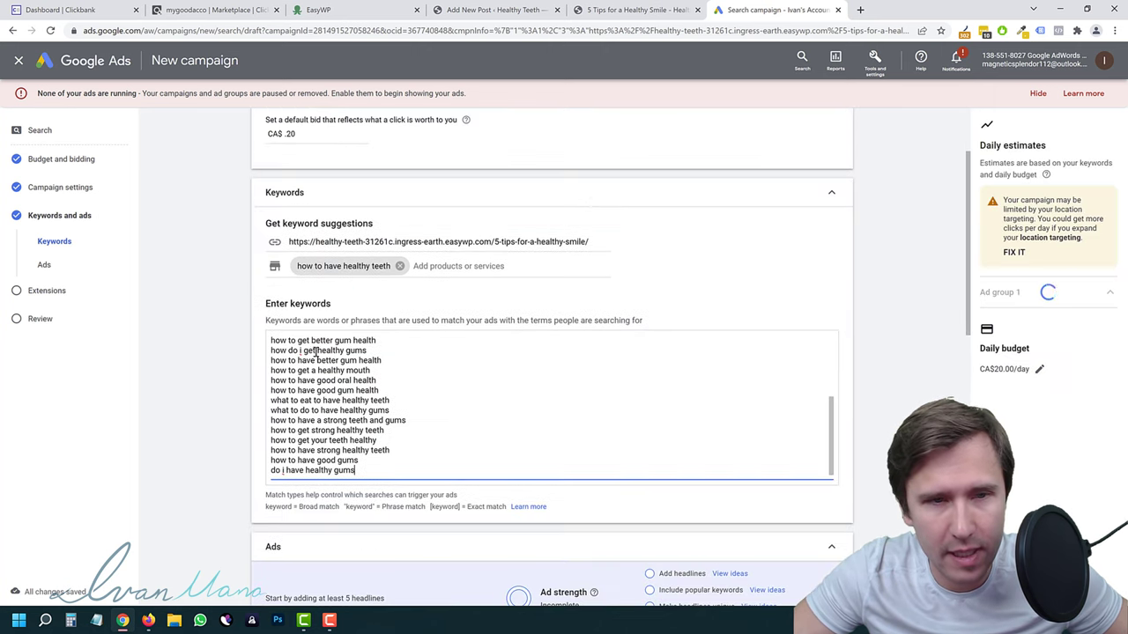
{"action": "scroll", "coordinate": [309, 467], "scroll_direction": "up", "scroll_amount": 5}
{"action": "scroll", "coordinate": [225, 479], "scroll_direction": "down", "scroll_amount": 1}
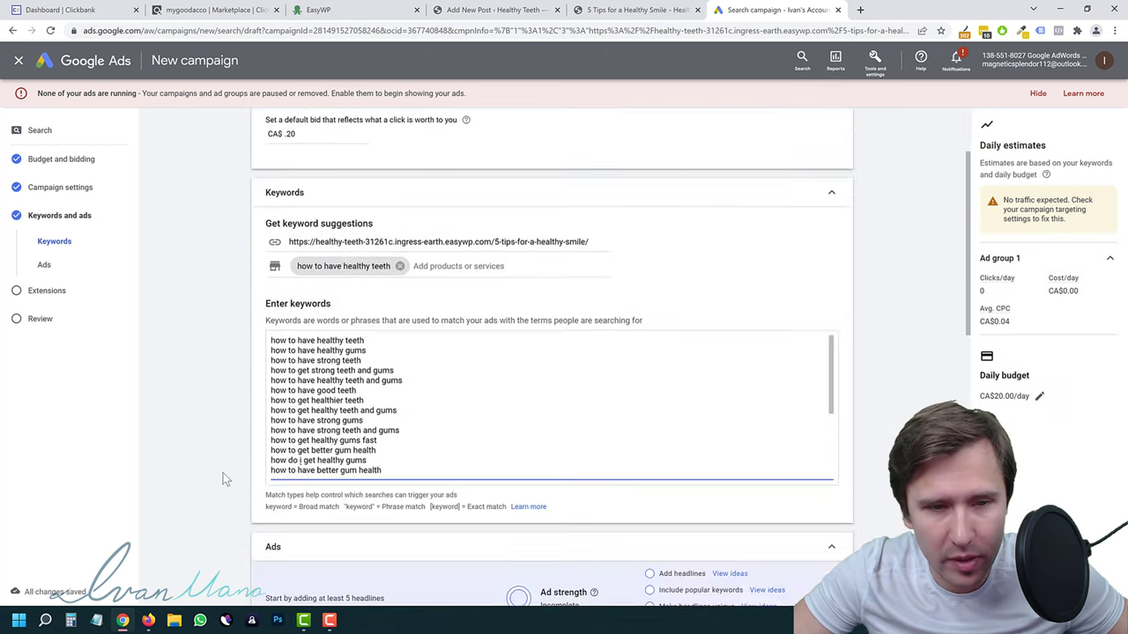
{"action": "left_click_drag", "start_coordinate": [399, 351], "coordinate": [289, 351]}
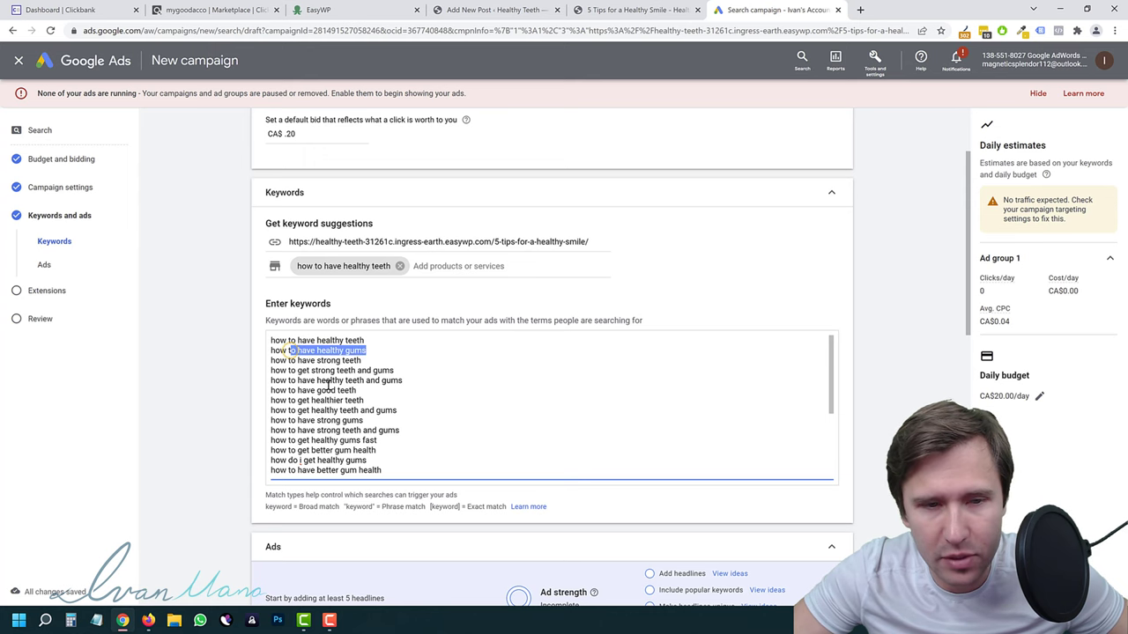
{"action": "scroll", "coordinate": [332, 383], "scroll_direction": "down", "scroll_amount": 6}
{"action": "left_click", "coordinate": [608, 10]}
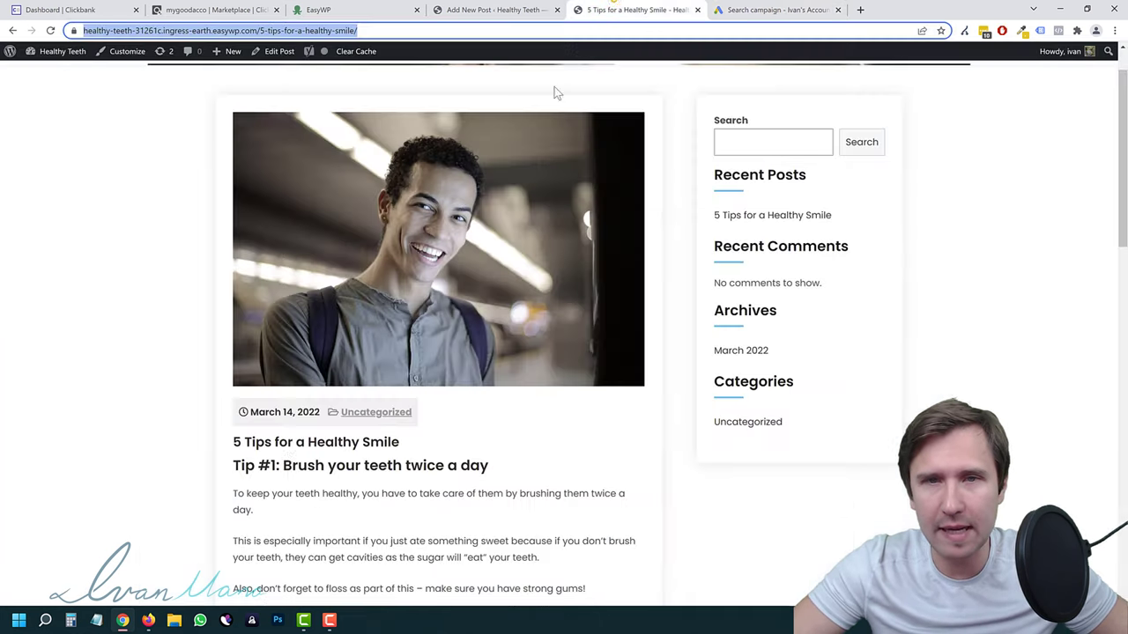
{"action": "left_click_drag", "start_coordinate": [257, 465], "coordinate": [449, 465]}
{"action": "left_click", "coordinate": [272, 441]}
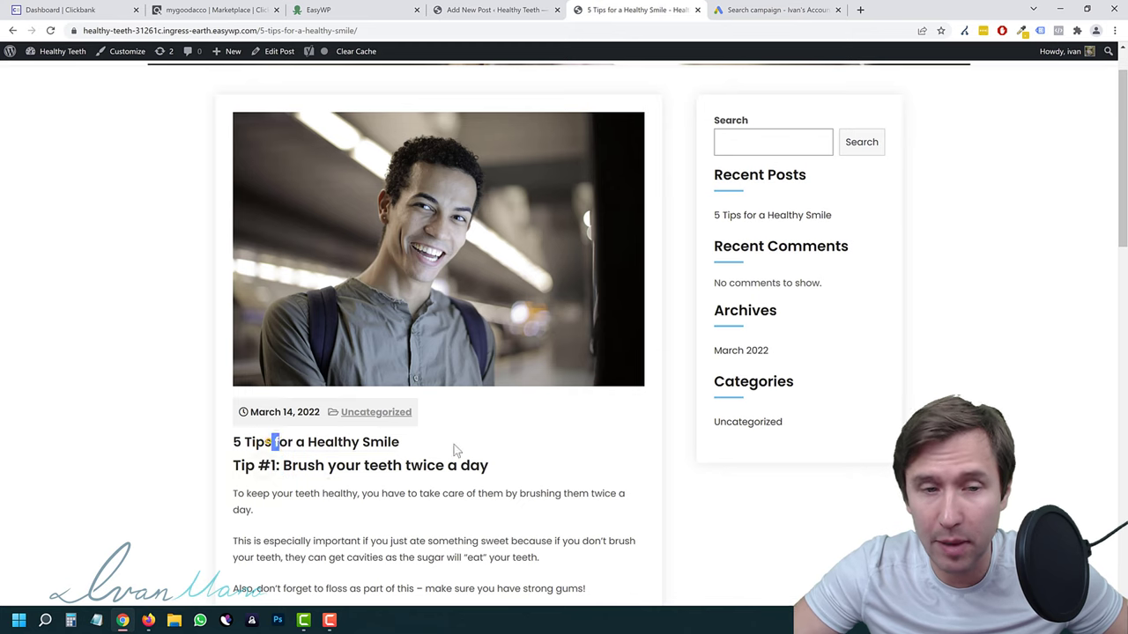
{"action": "mouse_move", "coordinate": [243, 467]}
{"action": "left_mouse_down"}
{"action": "mouse_move", "coordinate": [504, 471]}
{"action": "mouse_move", "coordinate": [490, 467]}
{"action": "left_mouse_up"}
{"action": "left_click_drag", "start_coordinate": [250, 442], "coordinate": [384, 443]}
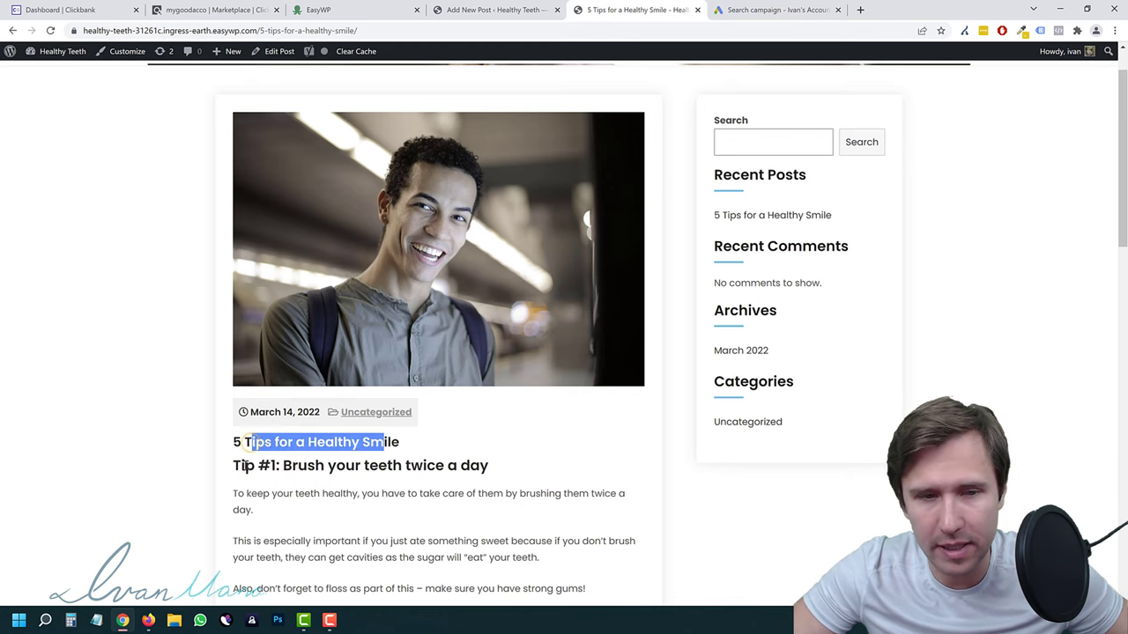
{"action": "left_click_drag", "start_coordinate": [235, 466], "coordinate": [493, 466]}
{"action": "left_click", "coordinate": [396, 459]}
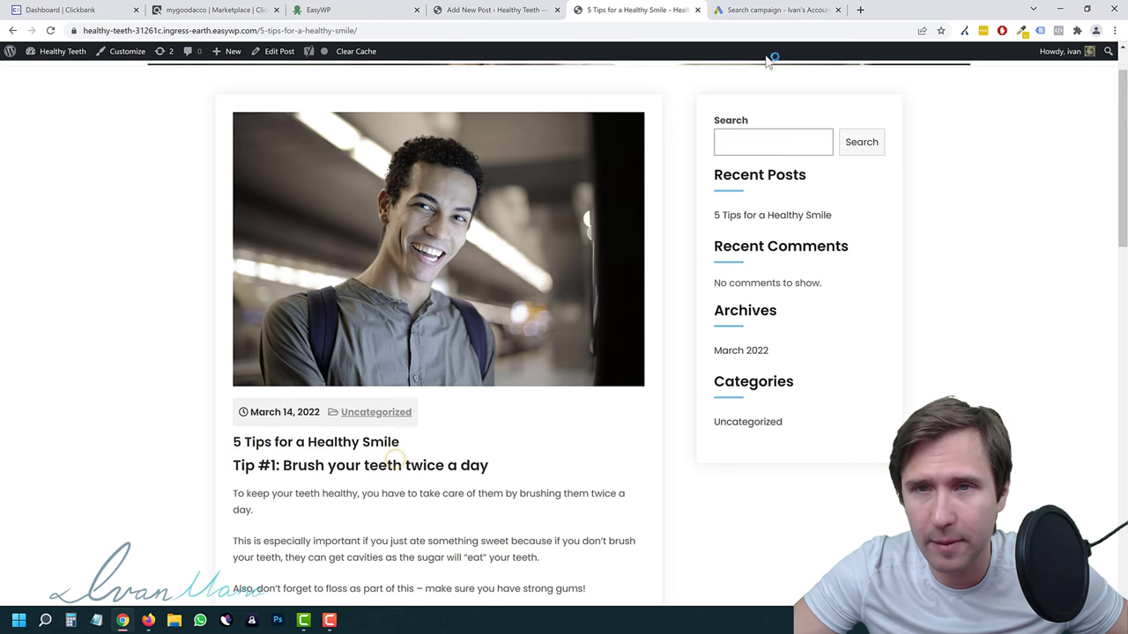
{"action": "left_click", "coordinate": [774, 10]}
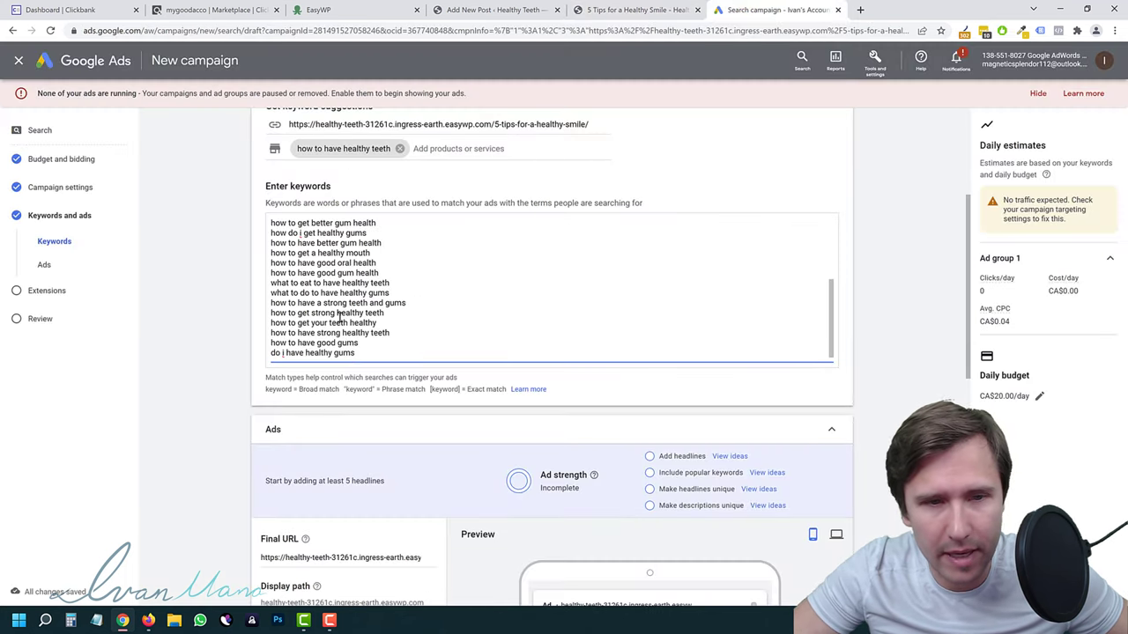
Recheck the suggested keywords in Google Ads and locate the Keyword Planner among the planning tools.
{"action": "scroll", "coordinate": [339, 318], "scroll_direction": "up", "scroll_amount": 5}
{"action": "left_click_drag", "start_coordinate": [378, 233], "coordinate": [290, 232]}
{"action": "scroll", "coordinate": [170, 456], "scroll_direction": "up", "scroll_amount": 2}
{"action": "scroll", "coordinate": [214, 438], "scroll_direction": "down", "scroll_amount": 1}
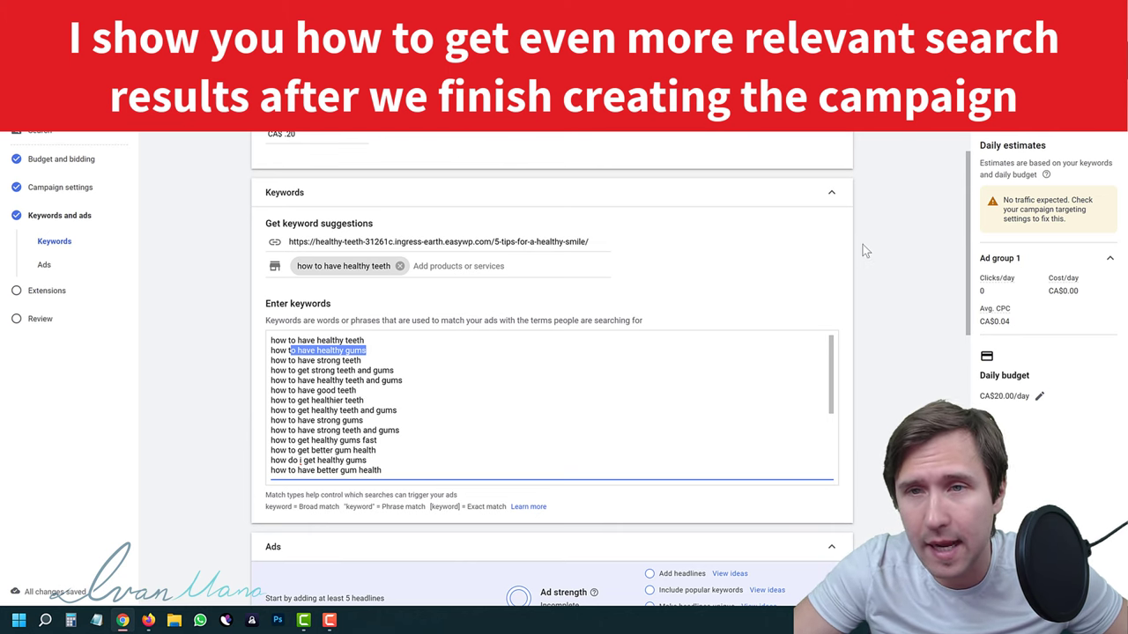
{"action": "left_click", "coordinate": [879, 63]}
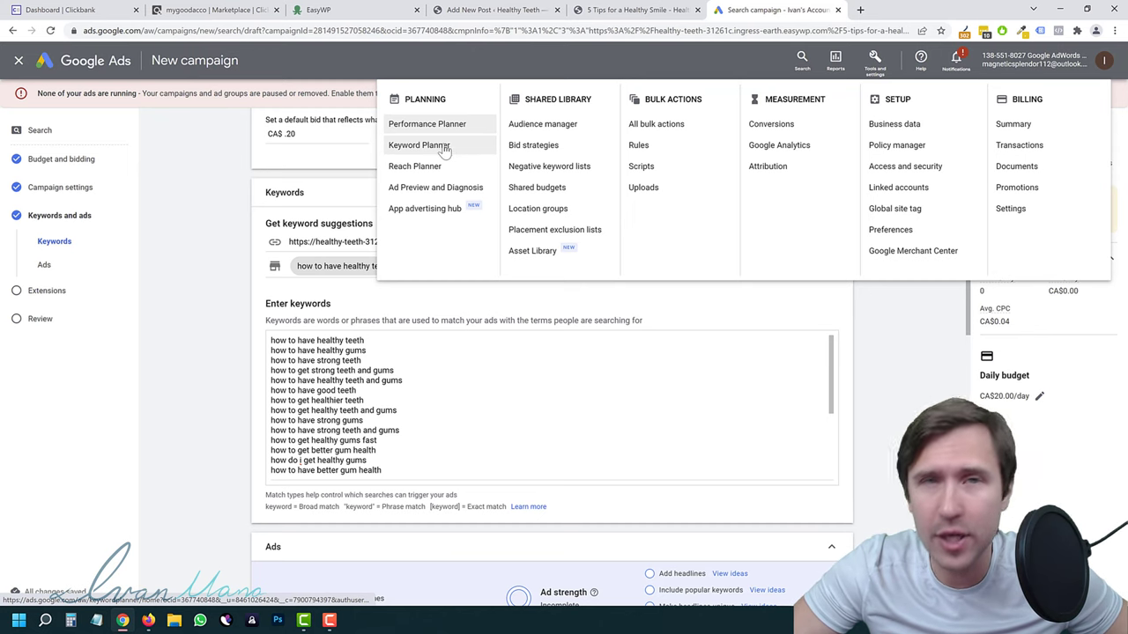
{"action": "left_click", "coordinate": [220, 266]}
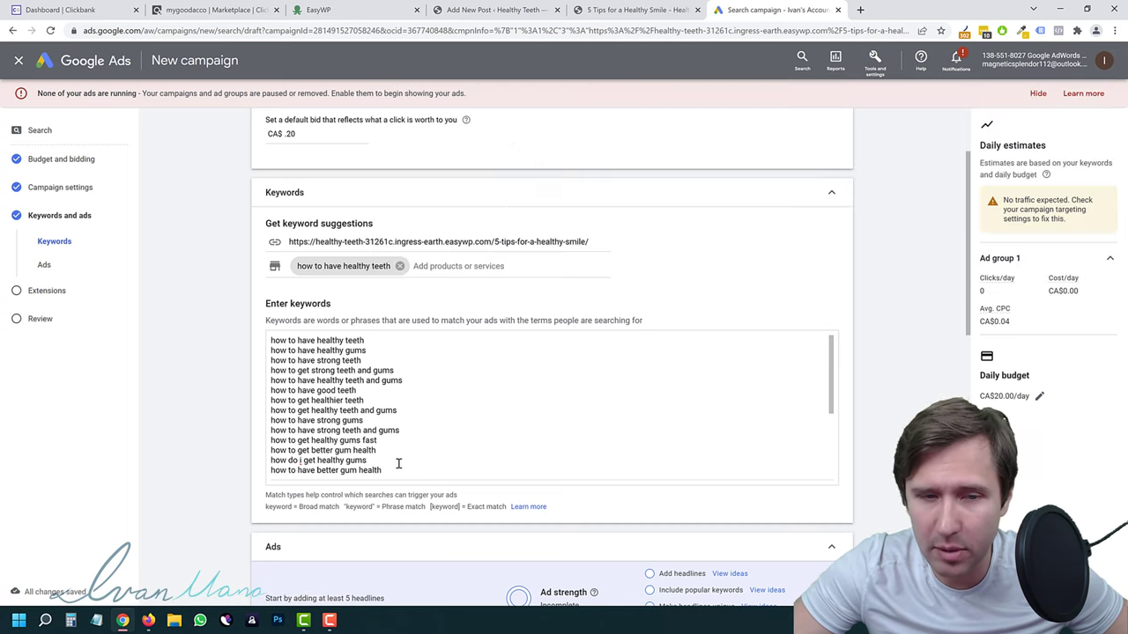
Examine the suggested keywords for a shared theme and the recurring "how to have" wording.
{"action": "left_click", "coordinate": [398, 462]}
{"action": "key", "text": "shift+Up"}
{"action": "key", "text": "shift+Up"}
{"action": "key", "text": "shift+Up"}
{"action": "key", "text": "shift+Up"}
{"action": "key", "text": "shift+Up"}
{"action": "key", "text": "shift+Up"}
{"action": "key", "text": "shift+Up"}
{"action": "key", "text": "shift+Up"}
{"action": "key", "text": "shift+Up"}
{"action": "key", "text": "shift+Up"}
{"action": "key", "text": "shift+Up"}
{"action": "key", "text": "shift+Up"}
{"action": "key", "text": "shift+Up"}
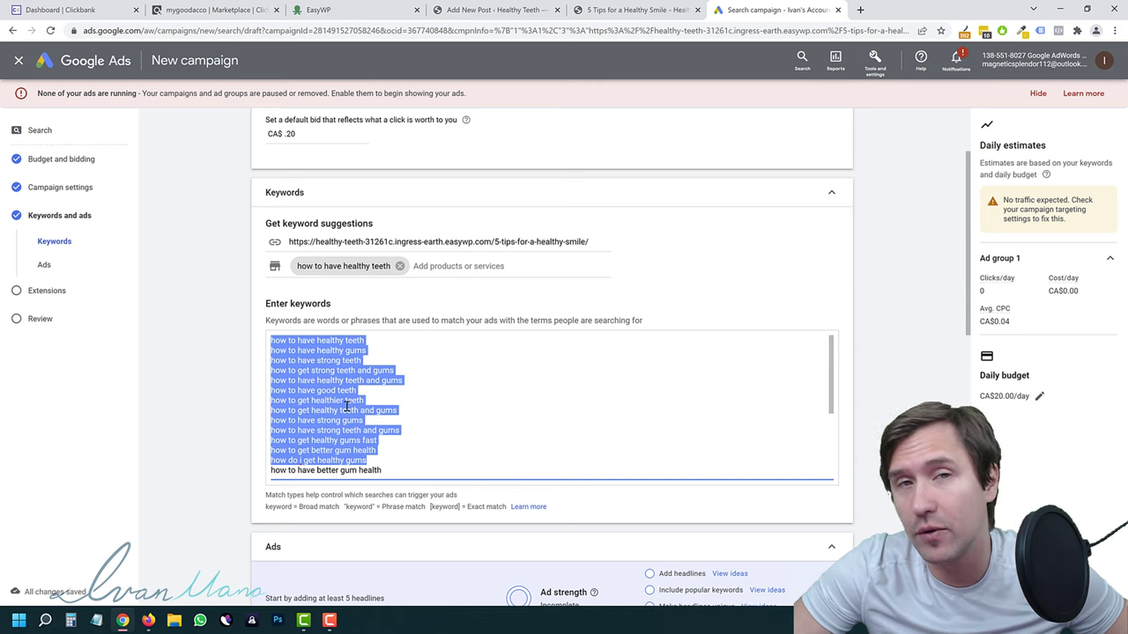
{"action": "left_click", "coordinate": [324, 355]}
{"action": "left_click_drag", "start_coordinate": [270, 341], "coordinate": [314, 341]}
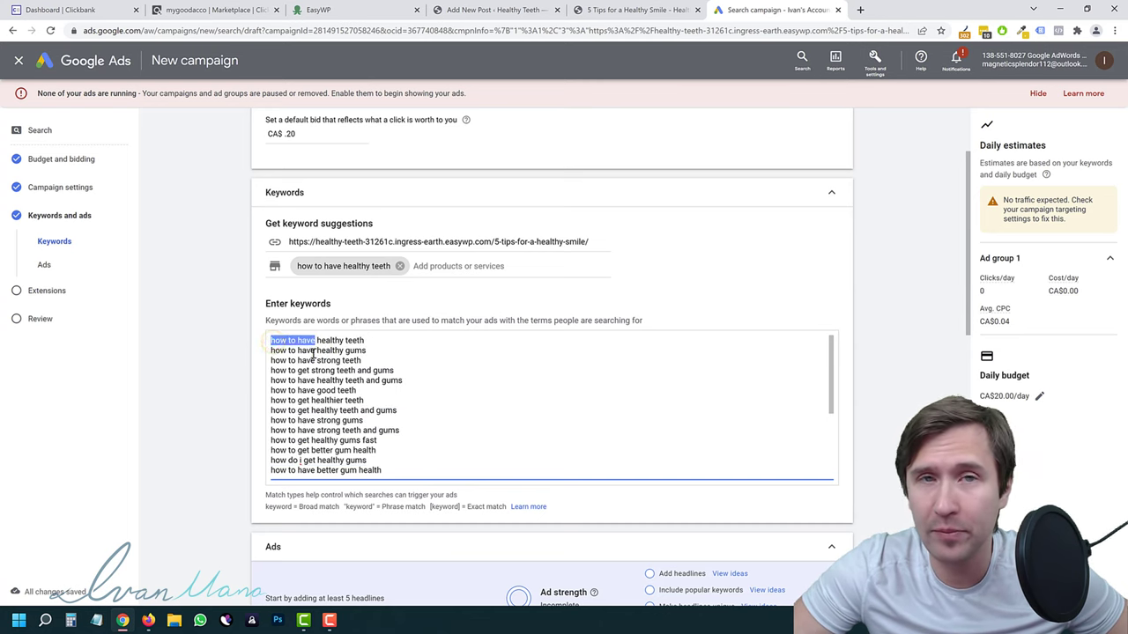
{"action": "scroll", "coordinate": [220, 323], "scroll_direction": "down", "scroll_amount": 3}
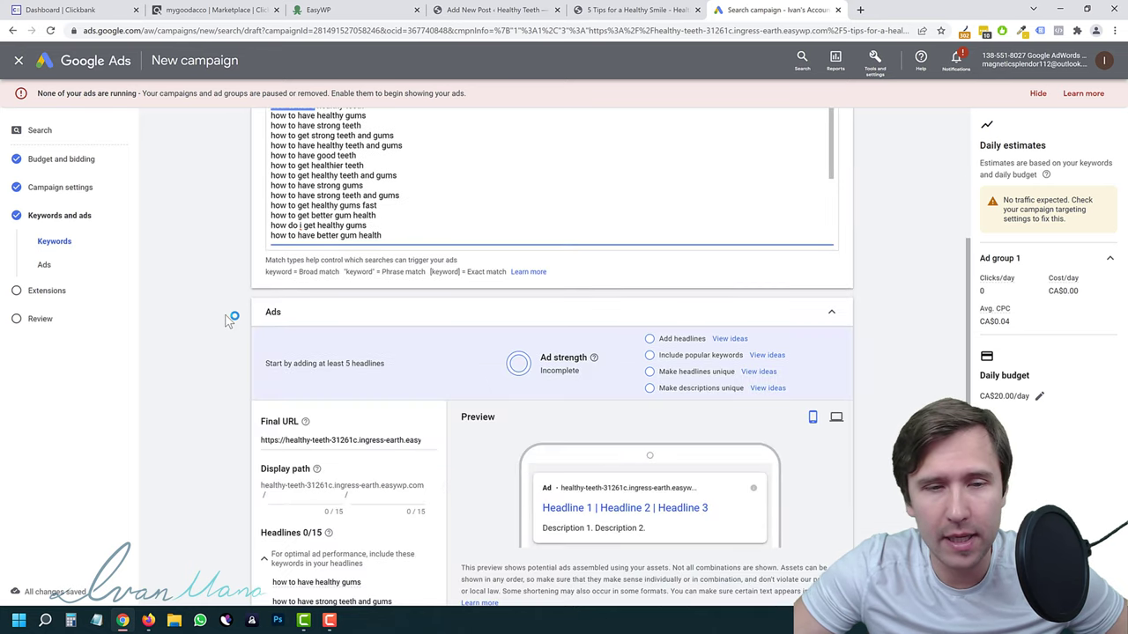
{"action": "scroll", "coordinate": [225, 321], "scroll_direction": "up", "scroll_amount": 3}
{"action": "scroll", "coordinate": [284, 399], "scroll_direction": "down", "scroll_amount": 1}
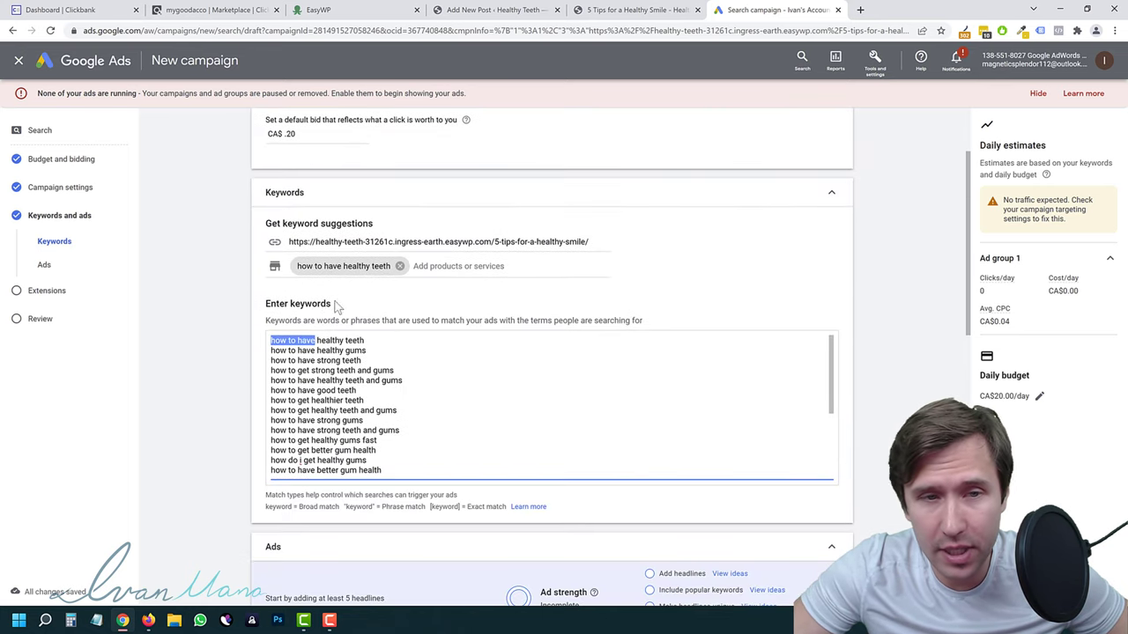
Rename Ad group 1 as "How to have healthy teeth".
{"action": "scroll", "coordinate": [336, 304], "scroll_direction": "up", "scroll_amount": 1}
{"action": "left_click", "coordinate": [323, 178]}
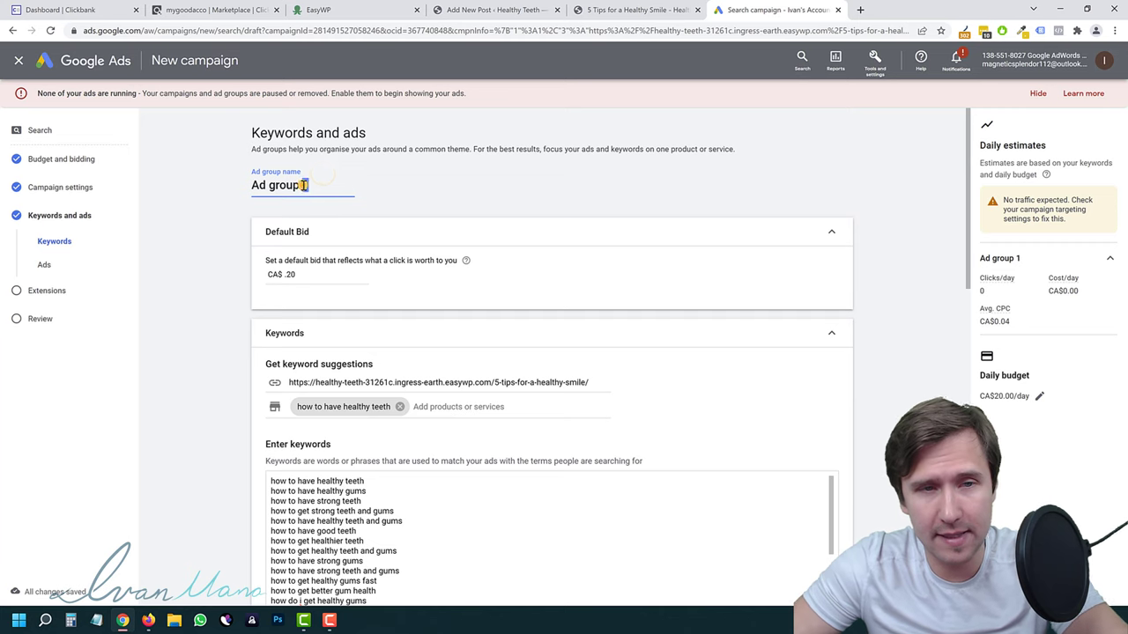
{"action": "left_click_drag", "start_coordinate": [303, 185], "coordinate": [237, 202]}
{"action": "type", "text": "How to h"}
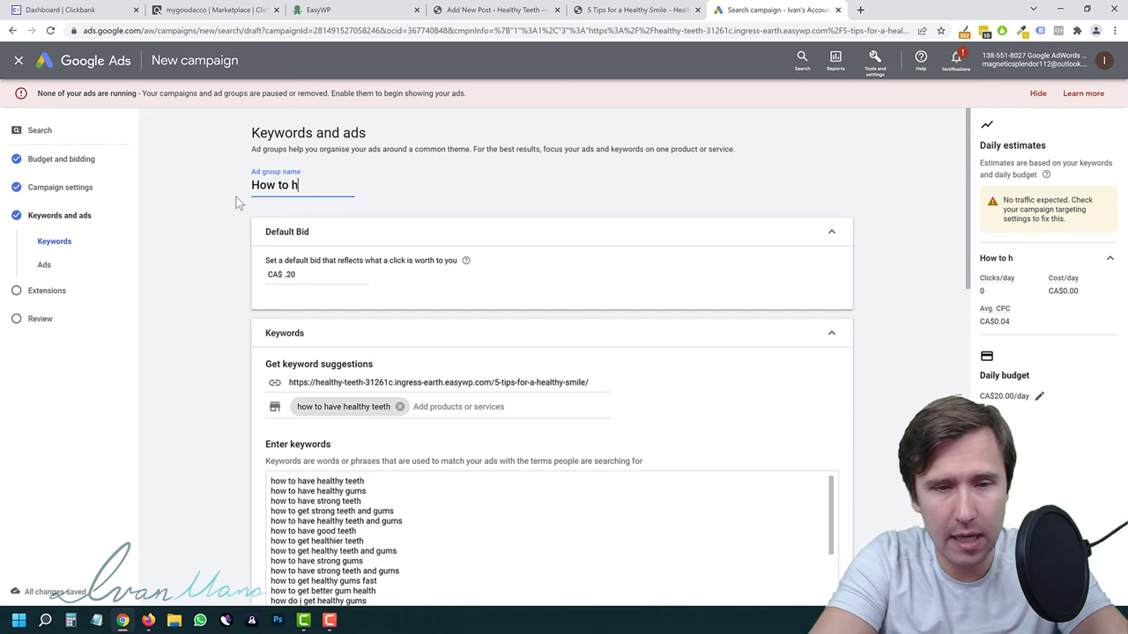
{"action": "type", "text": "ave healthy et"}
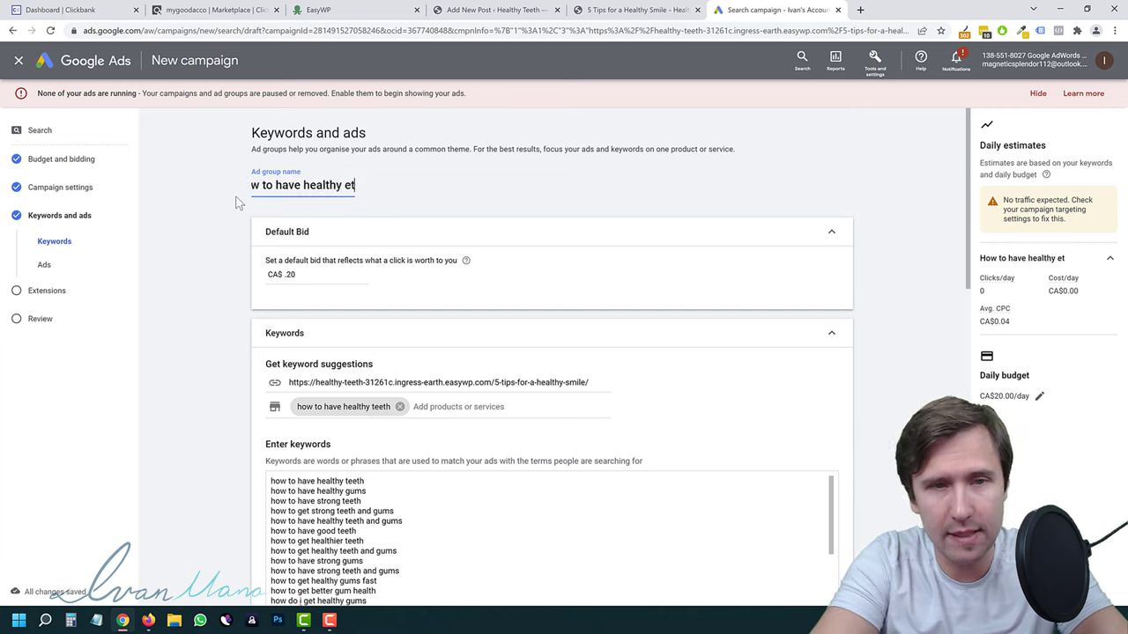
{"action": "key", "text": "BackSpace"}
{"action": "key", "text": "BackSpace"}
{"action": "type", "text": "teeth"}
{"action": "left_click", "coordinate": [247, 259]}
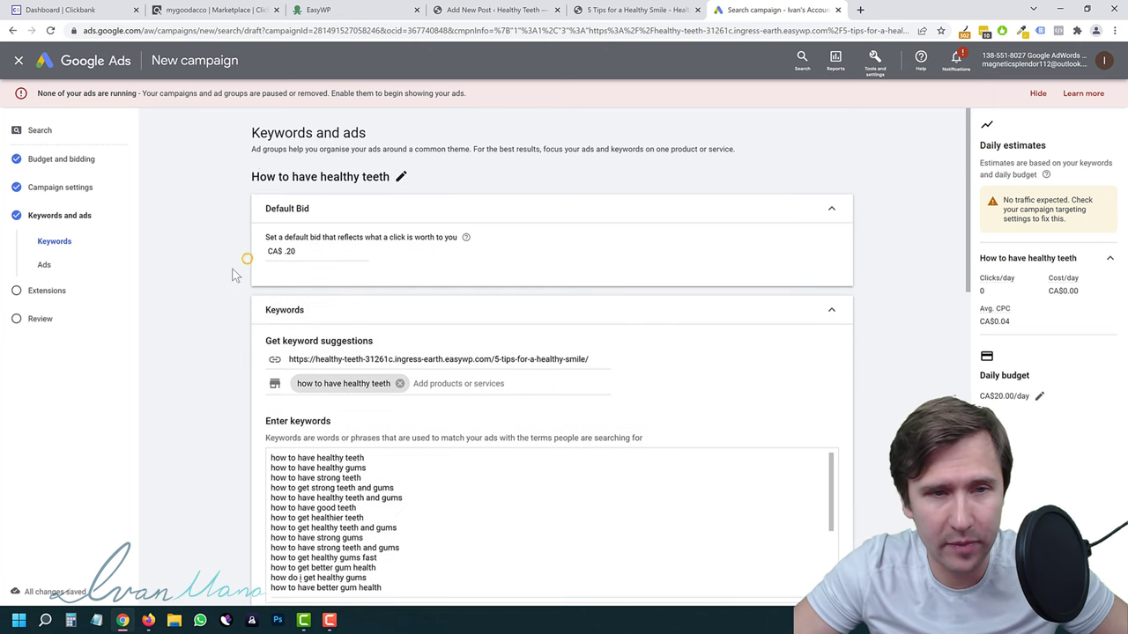
Review how well the ad group's name, keyword list and ad preview match one common theme.
{"action": "scroll", "coordinate": [238, 273], "scroll_direction": "down", "scroll_amount": 3}
{"action": "scroll", "coordinate": [247, 273], "scroll_direction": "up", "scroll_amount": 3}
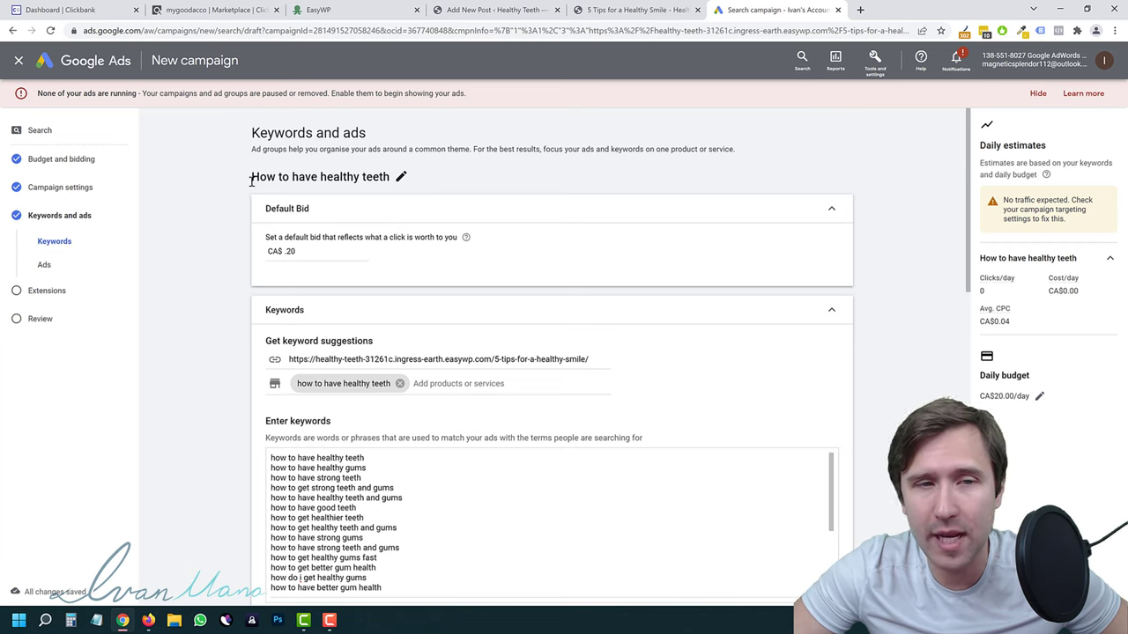
{"action": "left_click_drag", "start_coordinate": [254, 180], "coordinate": [391, 173]}
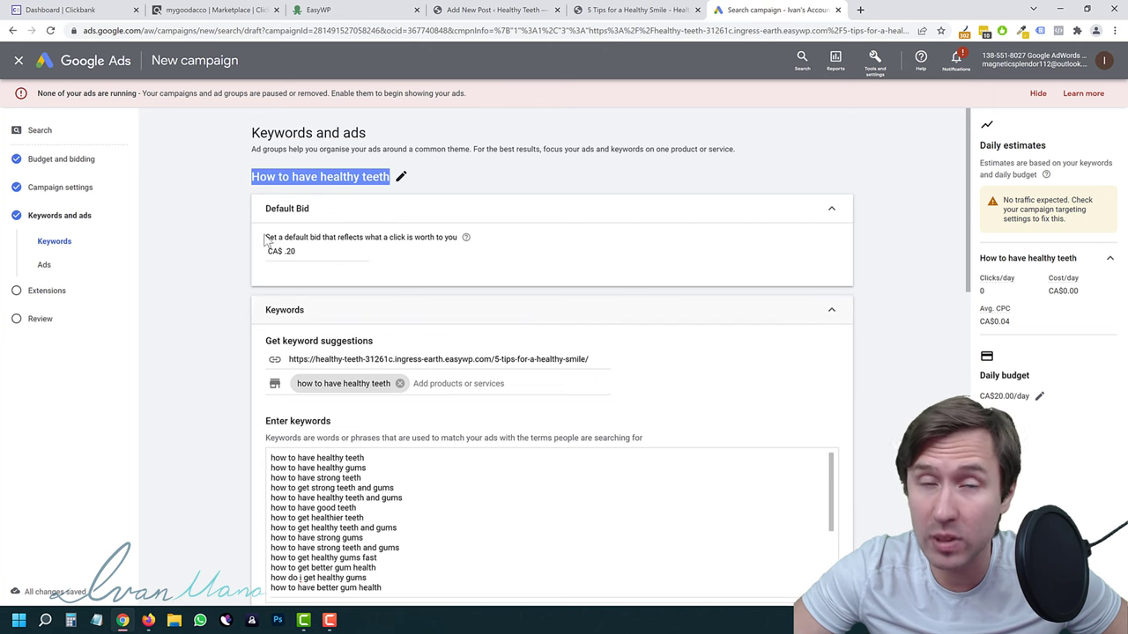
{"action": "scroll", "coordinate": [238, 298], "scroll_direction": "down", "scroll_amount": 3}
{"action": "scroll", "coordinate": [278, 302], "scroll_direction": "down", "scroll_amount": 5}
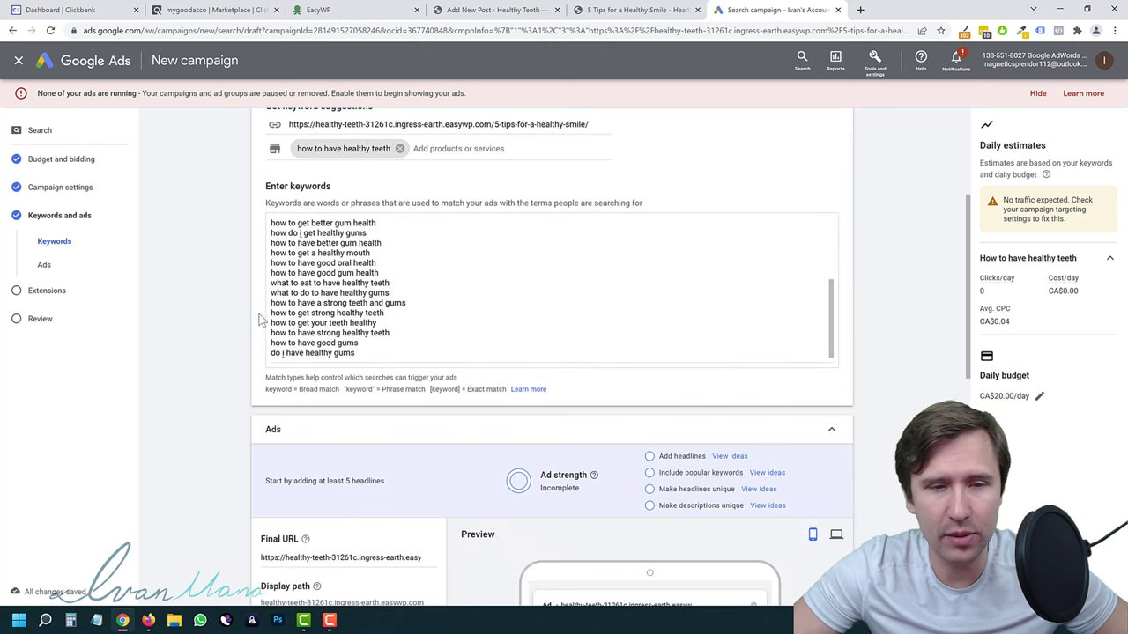
{"action": "scroll", "coordinate": [295, 320], "scroll_direction": "up", "scroll_amount": 1}
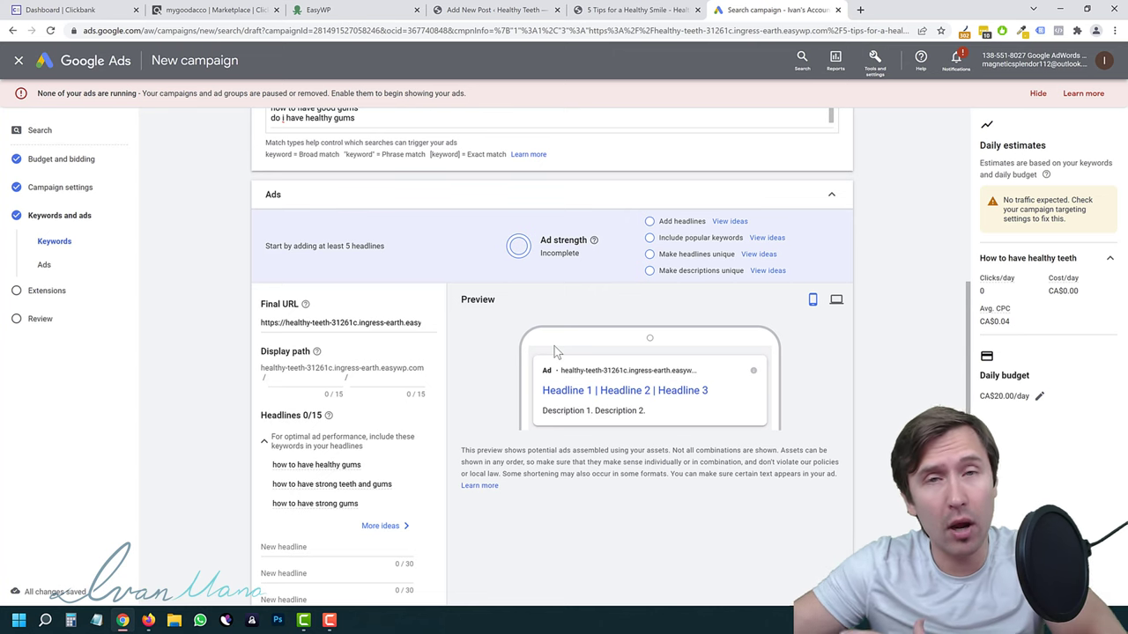
{"action": "scroll", "coordinate": [499, 294], "scroll_direction": "up", "scroll_amount": 2}
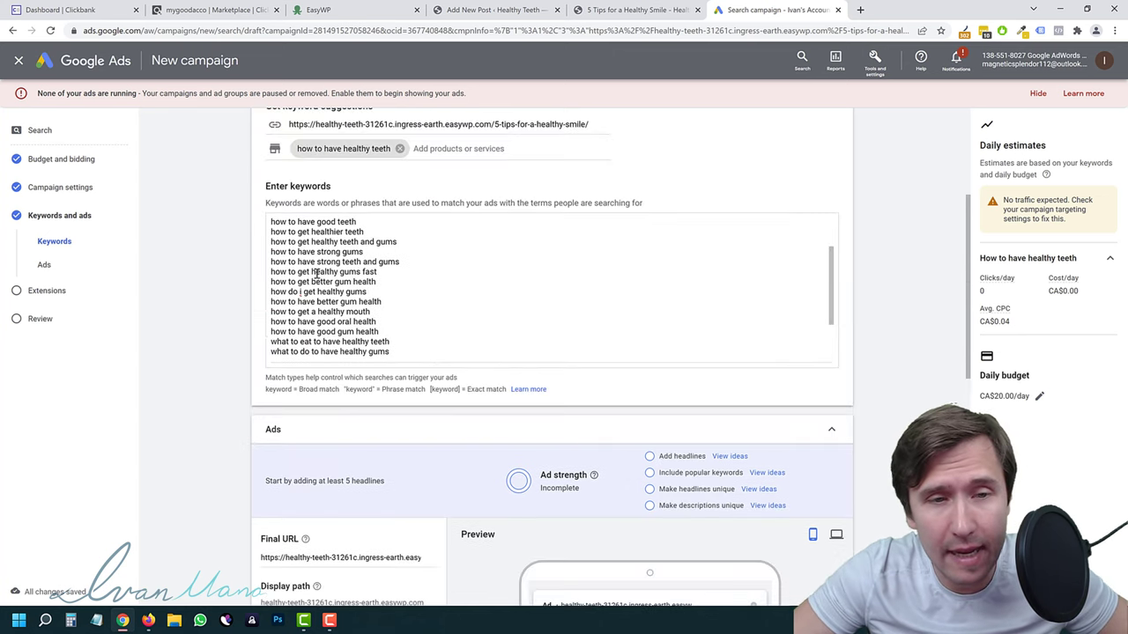
{"action": "left_click_drag", "start_coordinate": [279, 271], "coordinate": [423, 270]}
{"action": "scroll", "coordinate": [422, 282], "scroll_direction": "down", "scroll_amount": 1}
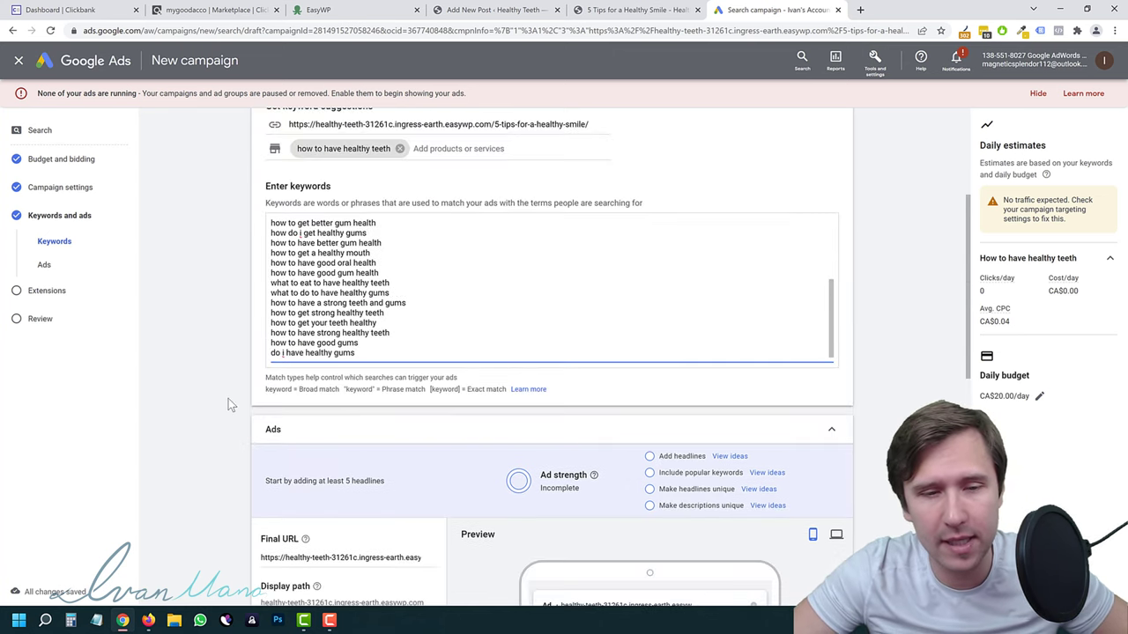
{"action": "scroll", "coordinate": [228, 399], "scroll_direction": "down", "scroll_amount": 3}
{"action": "scroll", "coordinate": [253, 403], "scroll_direction": "up", "scroll_amount": 4}
{"action": "scroll", "coordinate": [321, 346], "scroll_direction": "up", "scroll_amount": 3}
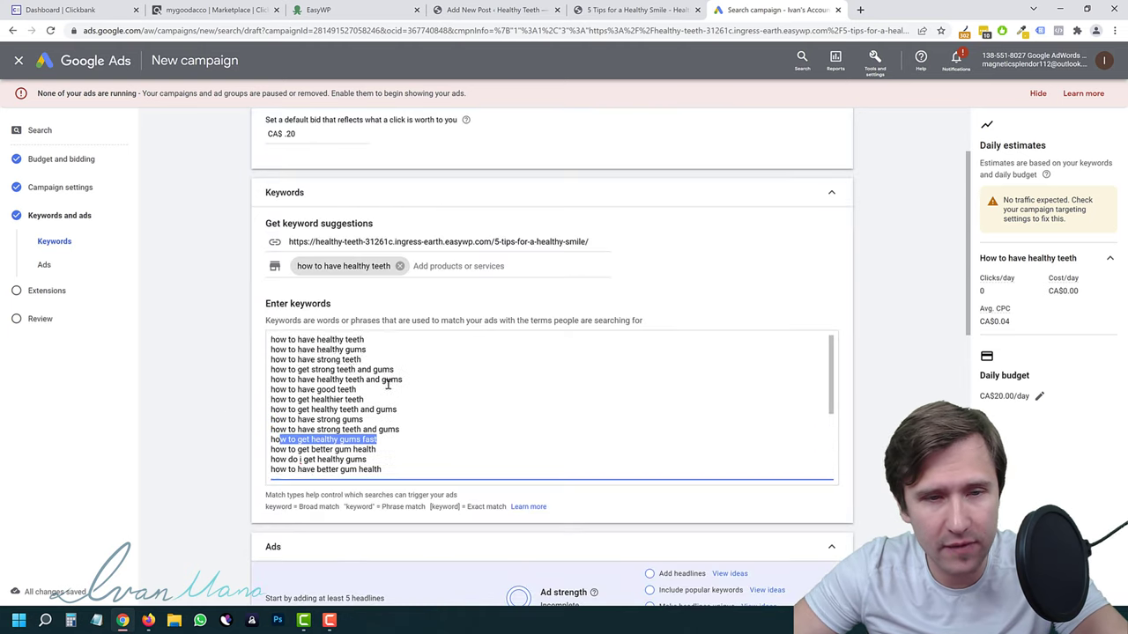
Enter "How to Have Healthy Teeth" as the ad's first headline.
{"action": "scroll", "coordinate": [344, 339], "scroll_direction": "down", "scroll_amount": 3}
{"action": "scroll", "coordinate": [304, 353], "scroll_direction": "down", "scroll_amount": 4}
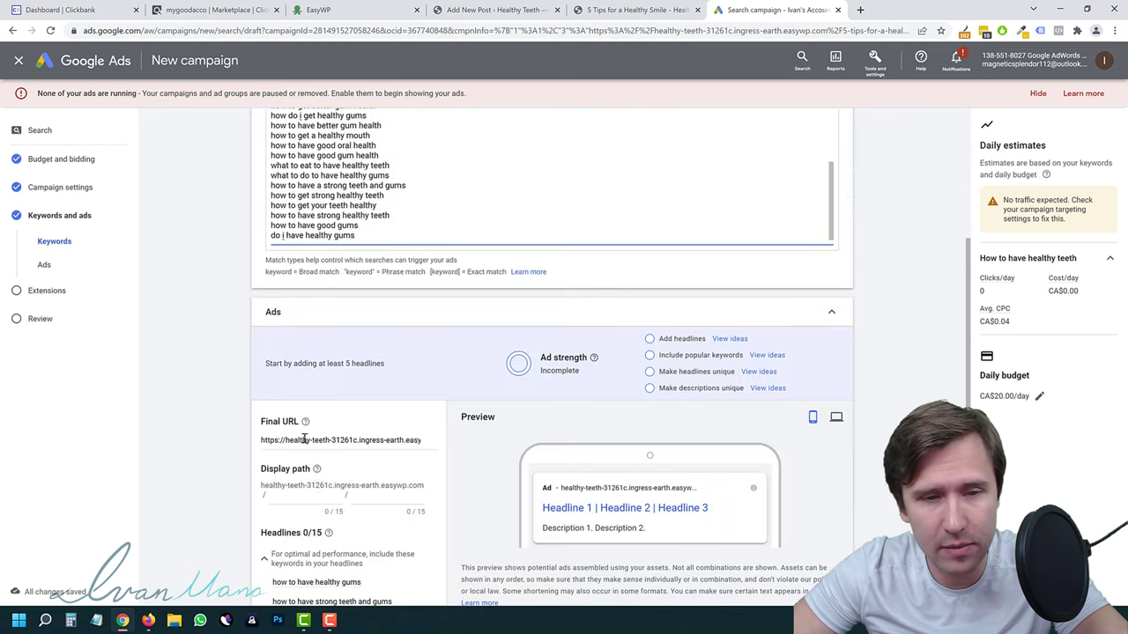
{"action": "scroll", "coordinate": [302, 321], "scroll_direction": "up", "scroll_amount": 1}
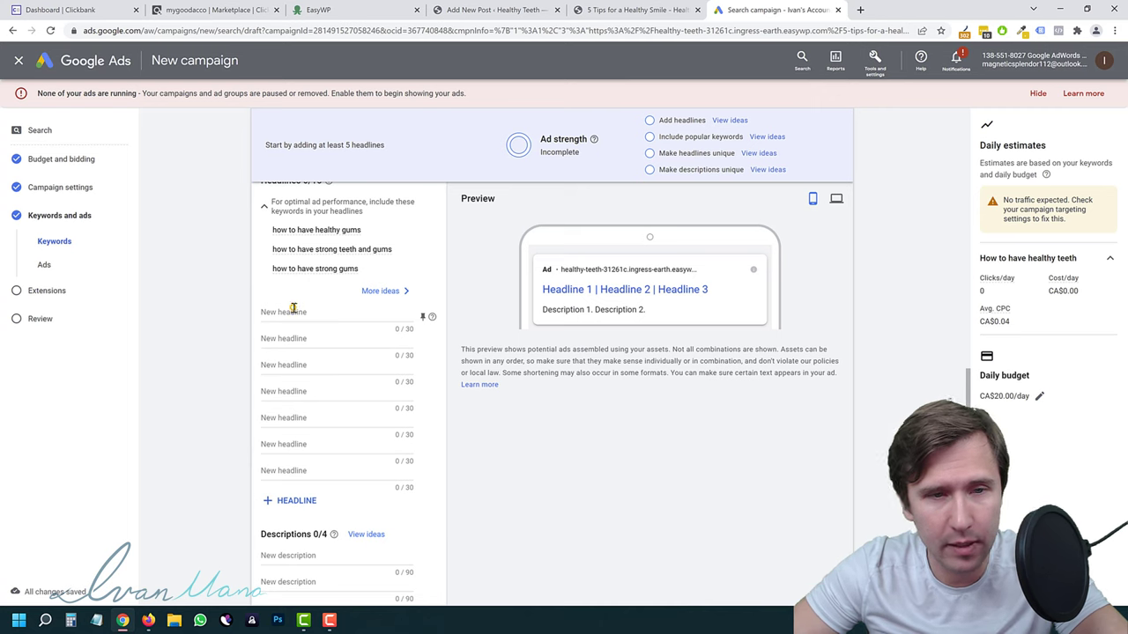
{"action": "left_click", "coordinate": [292, 309]}
{"action": "type", "text": "How to Have Healthy Teeth"}
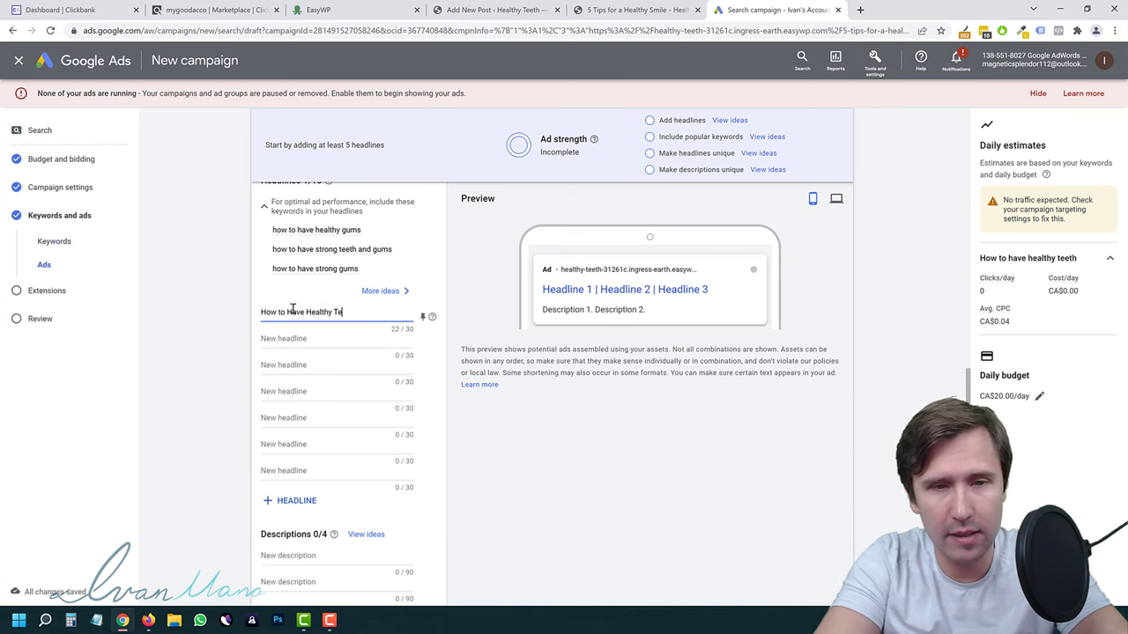
Check the blog post's title and enter "5 Tips for a Healthy Smile" as the ad's second headline.
{"action": "left_click", "coordinate": [633, 9]}
{"action": "left_click", "coordinate": [780, 9]}
{"action": "left_click", "coordinate": [310, 339]}
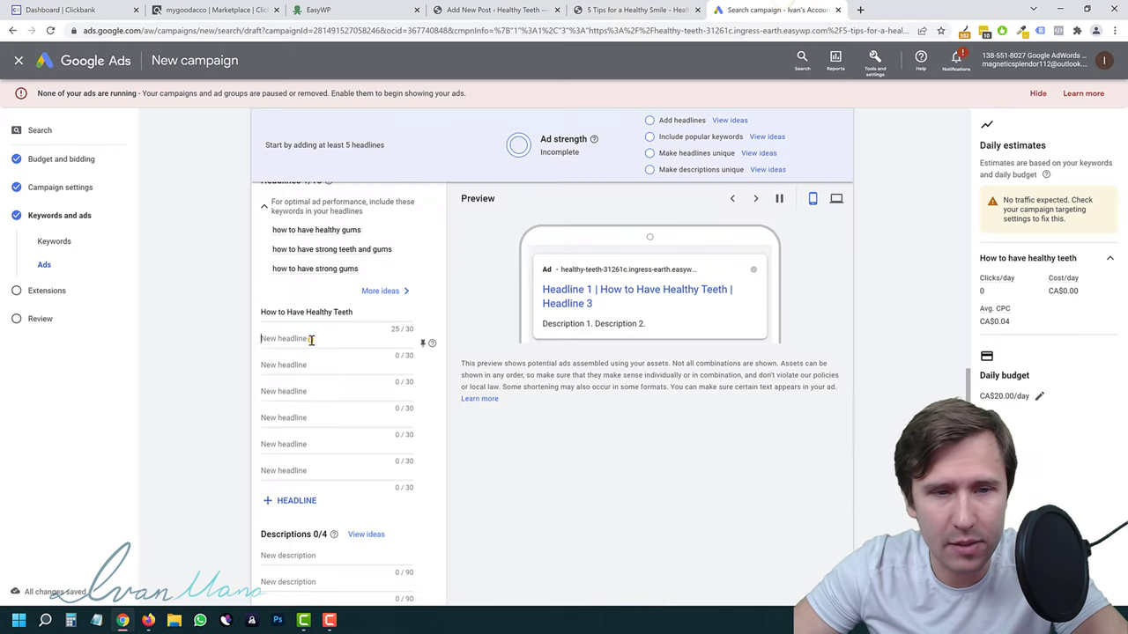
{"action": "type", "text": "5 Ti"}
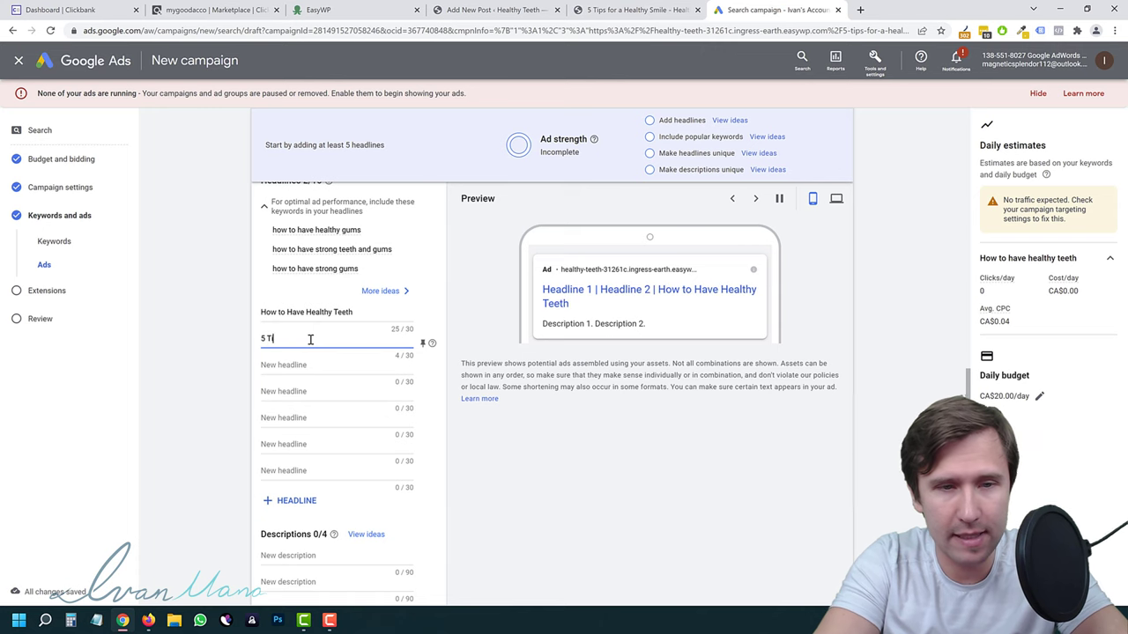
{"action": "type", "text": "ps for a healt"}
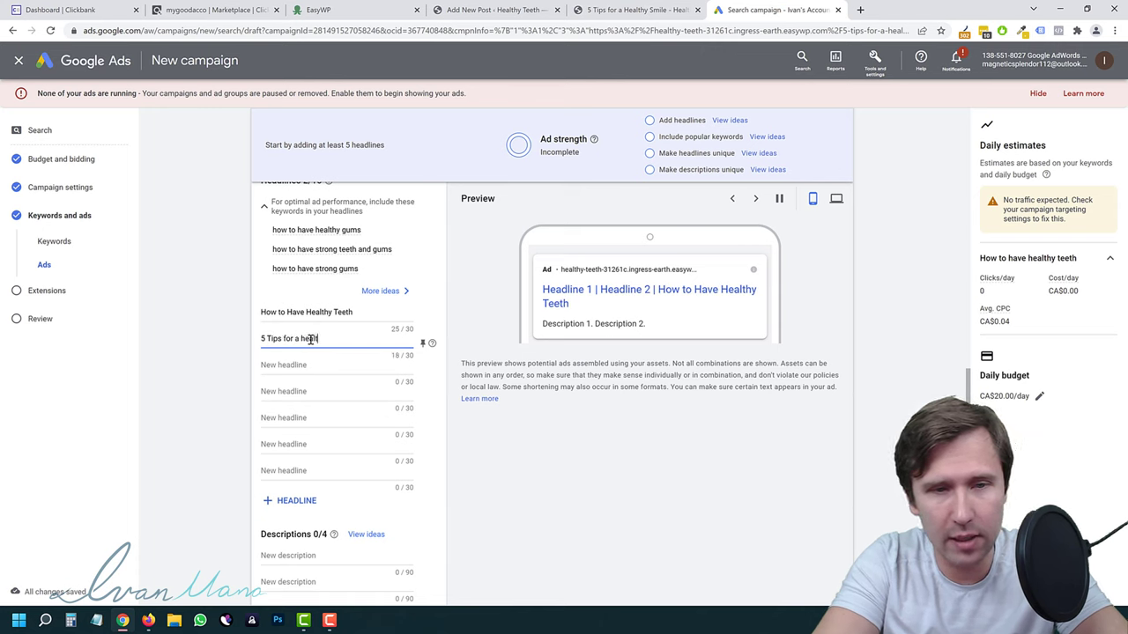
{"action": "type", "text": "h"}
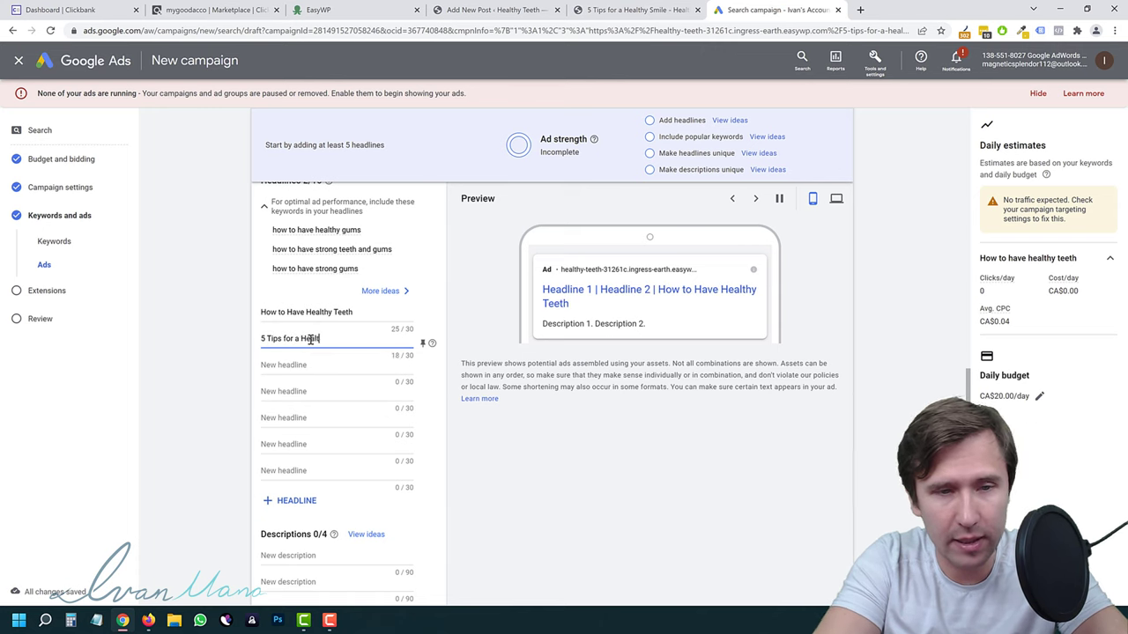
{"action": "type", "text": "y Smile"}
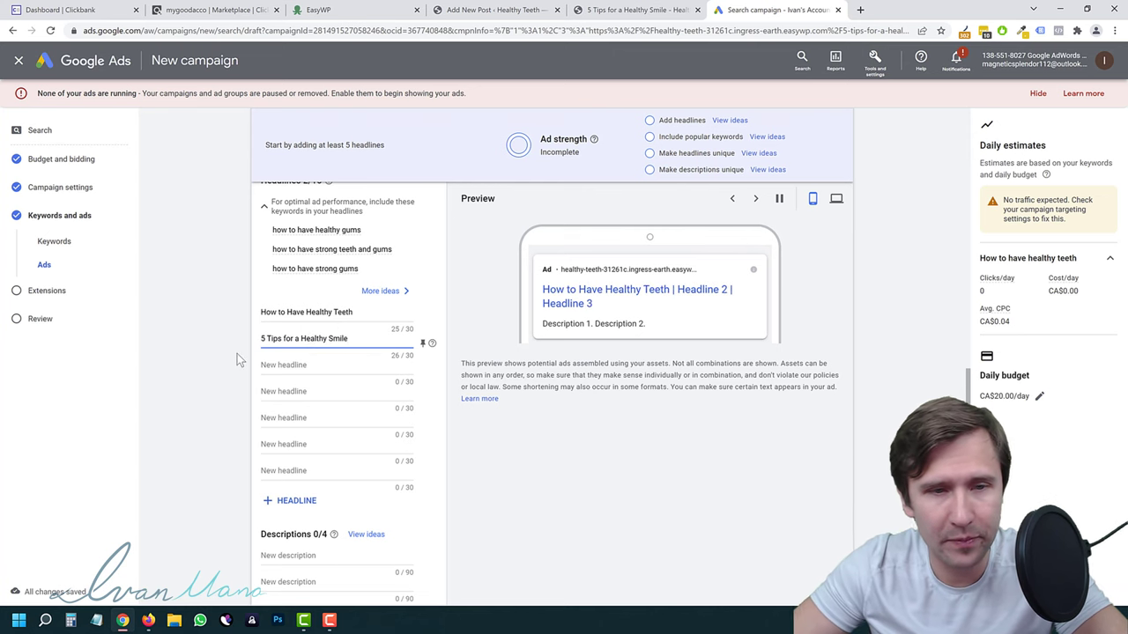
{"action": "scroll", "coordinate": [237, 354], "scroll_direction": "up", "scroll_amount": 5}
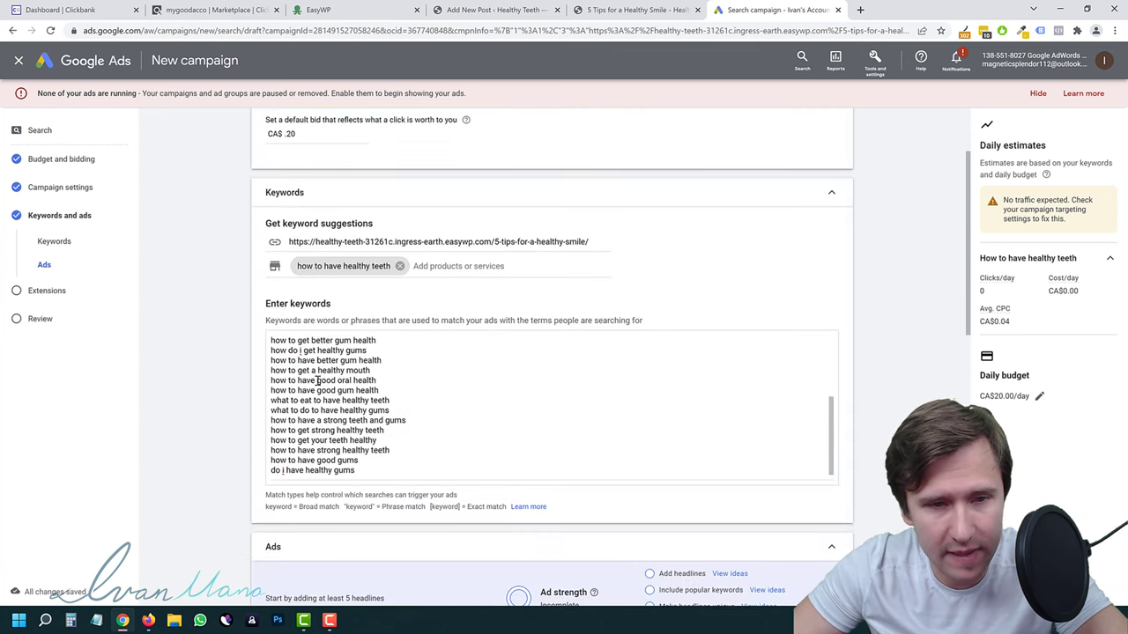
Review the ad group's keyword list, the pinning options for the first headline and the headline order in the ad preview.
{"action": "scroll", "coordinate": [322, 387], "scroll_direction": "up", "scroll_amount": 5}
{"action": "scroll", "coordinate": [229, 471], "scroll_direction": "down", "scroll_amount": 3}
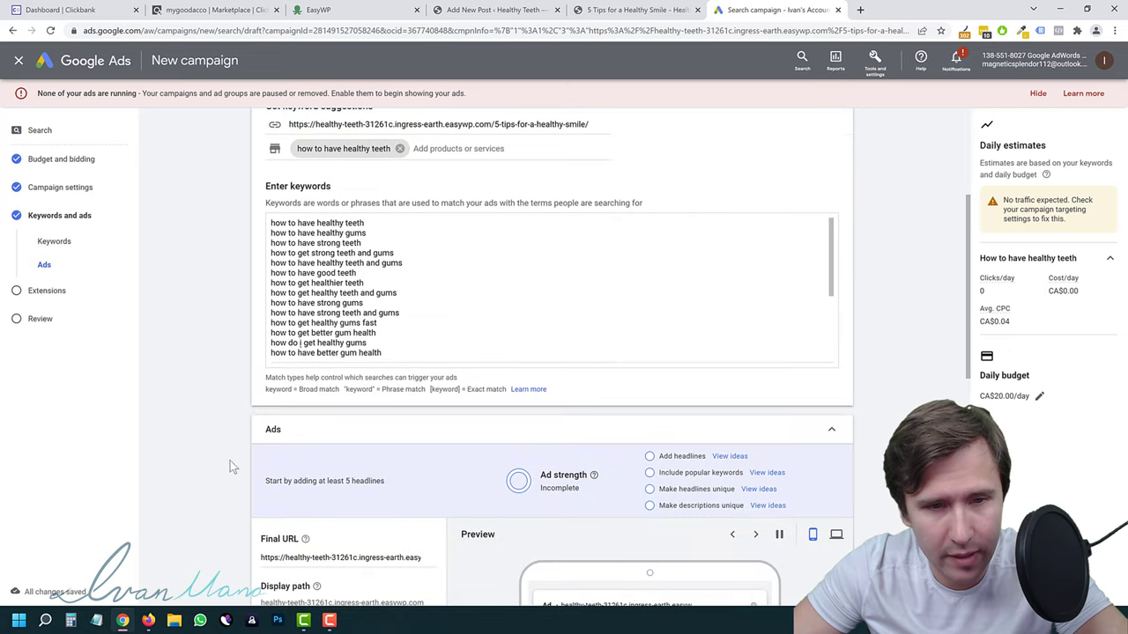
{"action": "scroll", "coordinate": [187, 392], "scroll_direction": "down", "scroll_amount": 4}
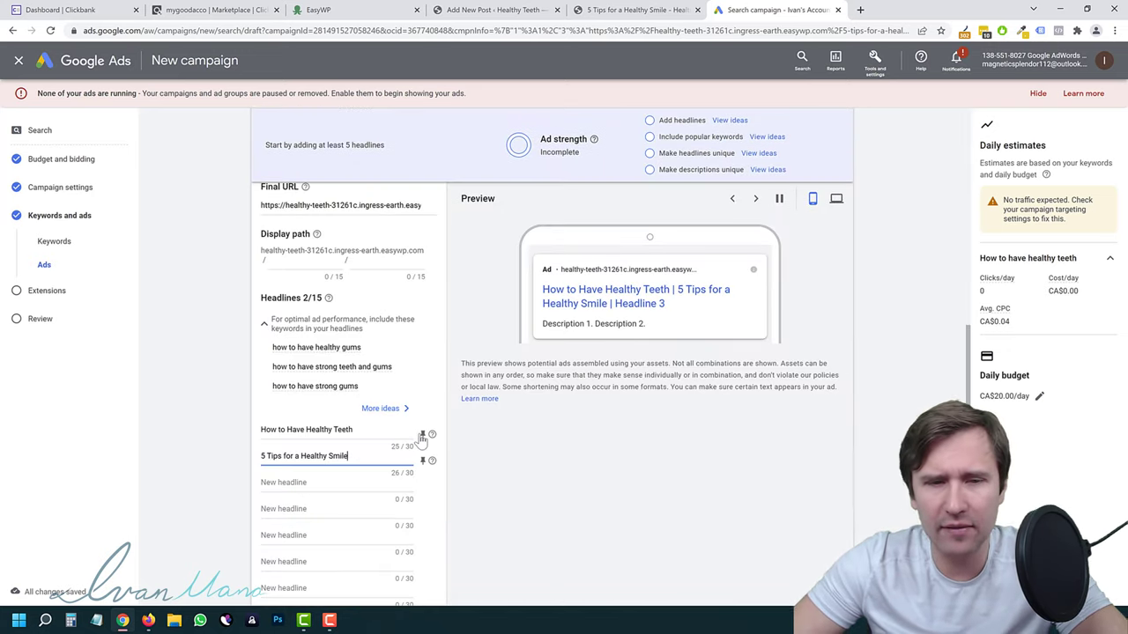
{"action": "left_click", "coordinate": [423, 435]}
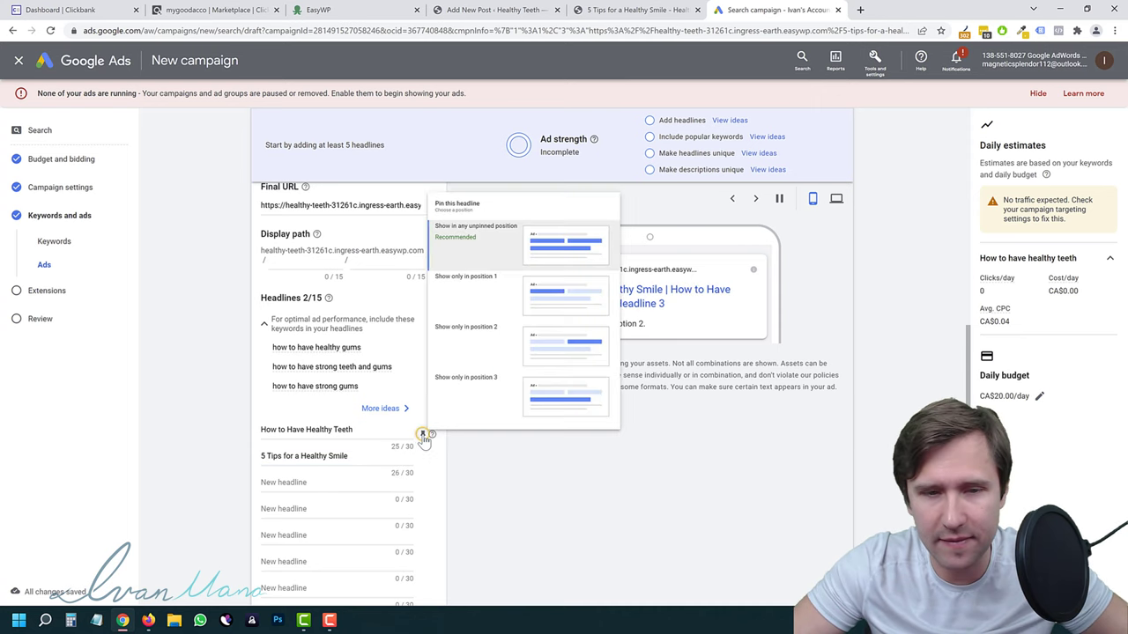
{"action": "left_click", "coordinate": [544, 469]}
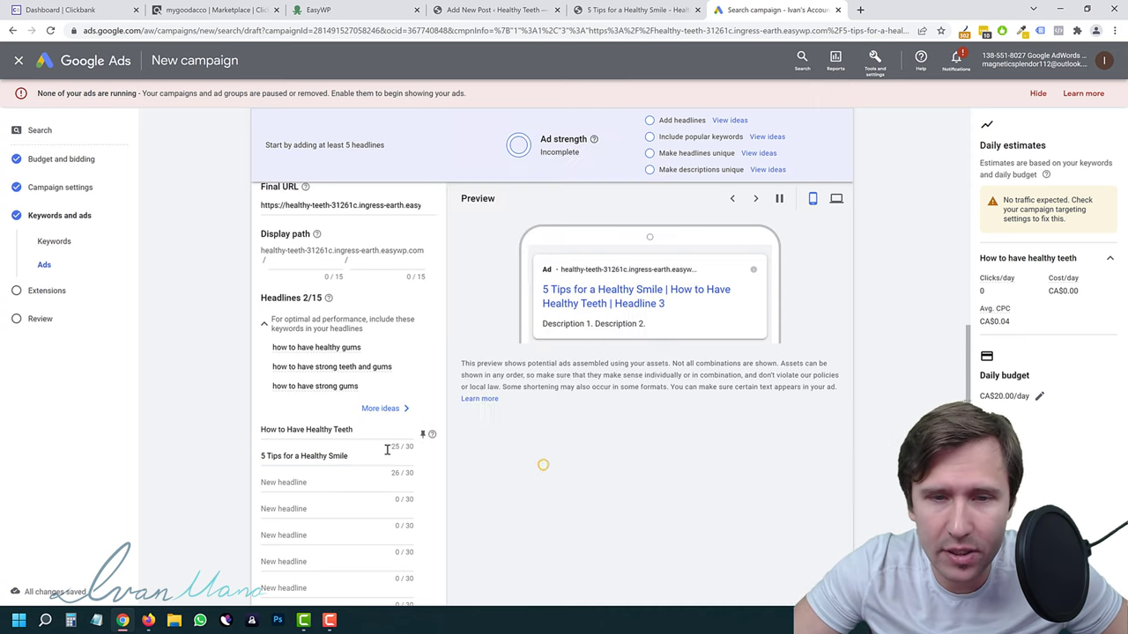
{"action": "mouse_move", "coordinate": [674, 291]}
{"action": "left_mouse_down"}
{"action": "mouse_move", "coordinate": [553, 301]}
{"action": "mouse_move", "coordinate": [675, 310]}
{"action": "left_mouse_up"}
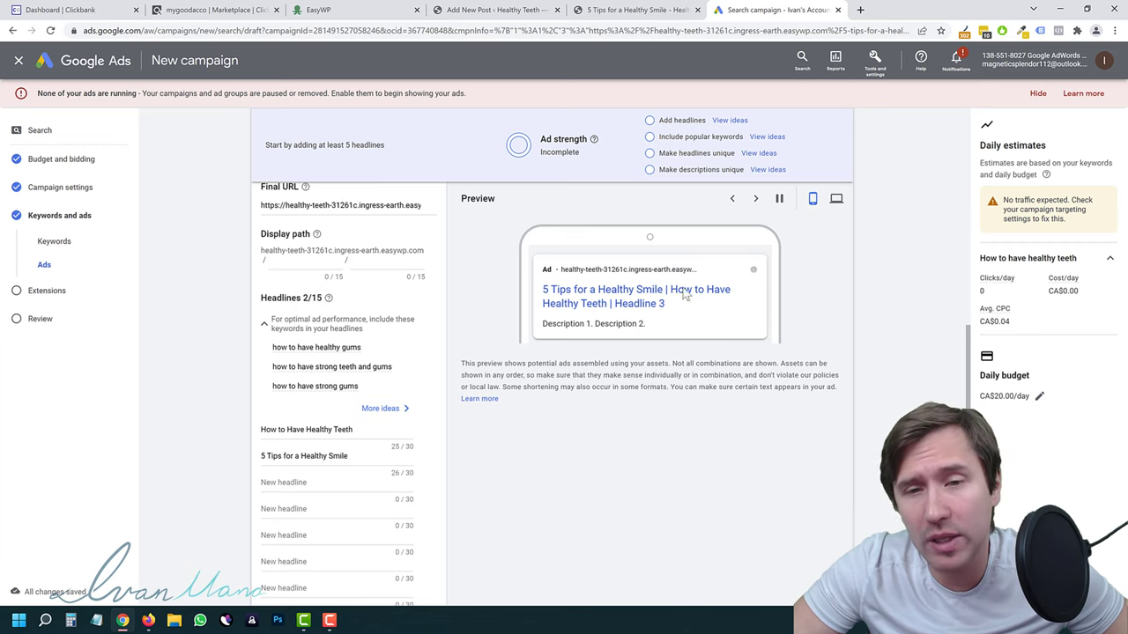
{"action": "left_click_drag", "start_coordinate": [667, 300], "coordinate": [541, 296]}
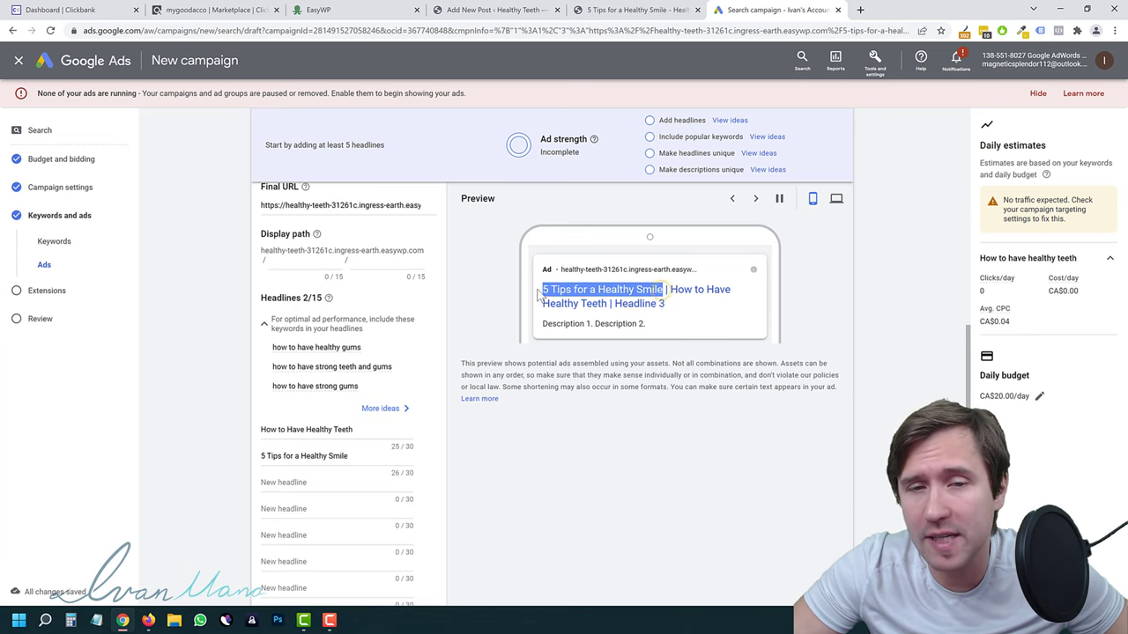
Pin the headlines "How to Have Healthy Teeth" and "5 Tips for a Healthy Smile" to position 1 and check the ad preview.
{"action": "left_click", "coordinate": [423, 433]}
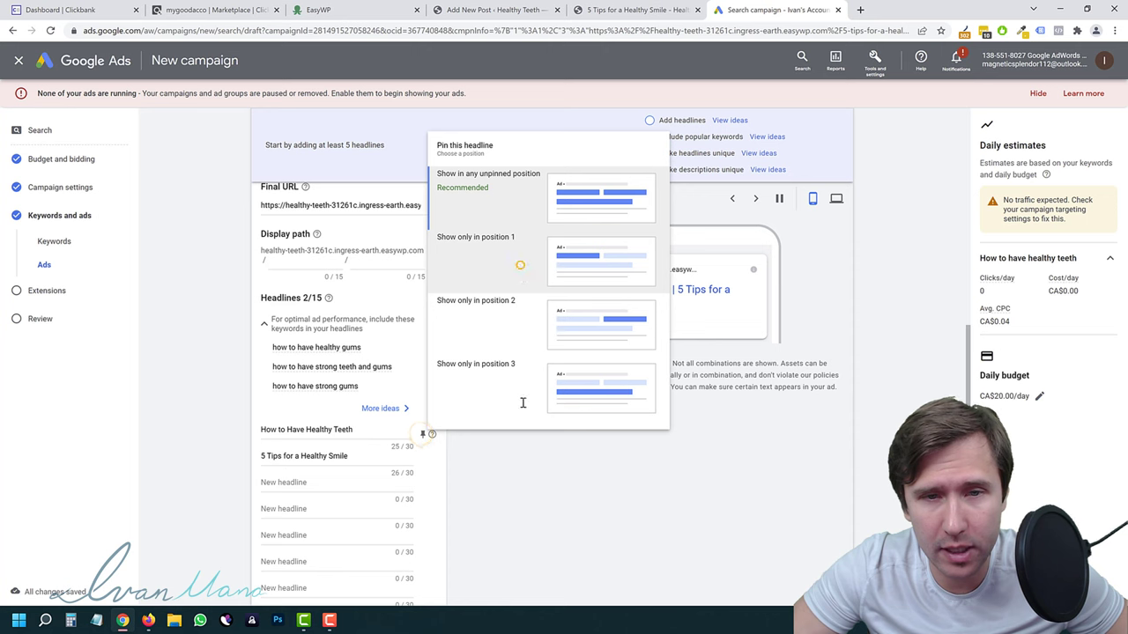
{"action": "left_click", "coordinate": [521, 267]}
{"action": "scroll", "coordinate": [443, 376], "scroll_direction": "down", "scroll_amount": 2}
{"action": "left_click", "coordinate": [421, 346]}
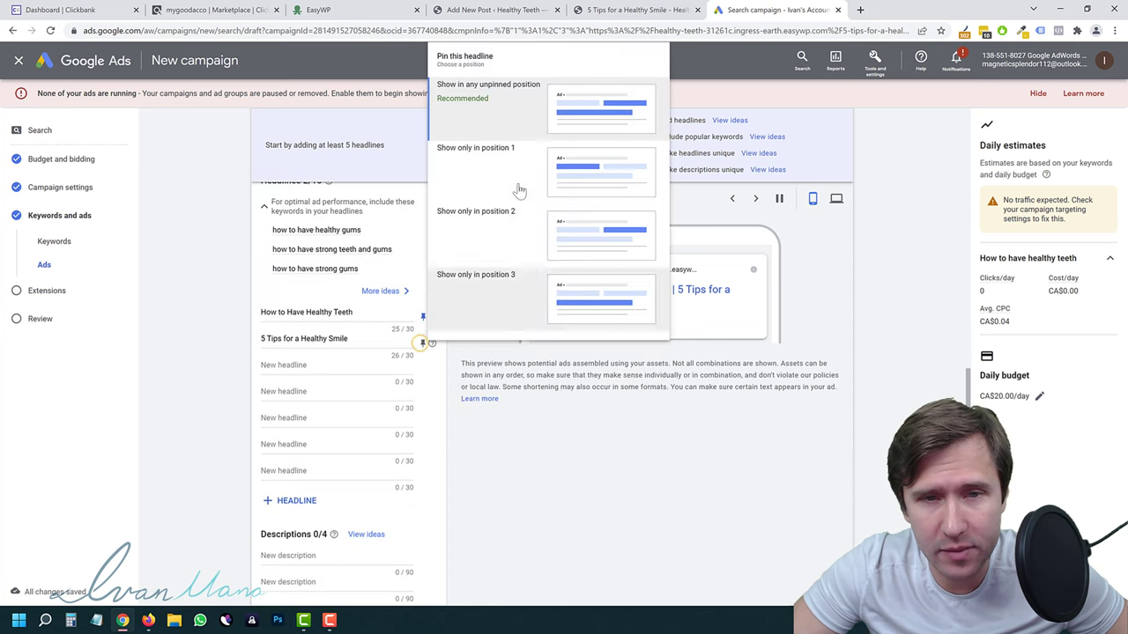
{"action": "left_click", "coordinate": [518, 175]}
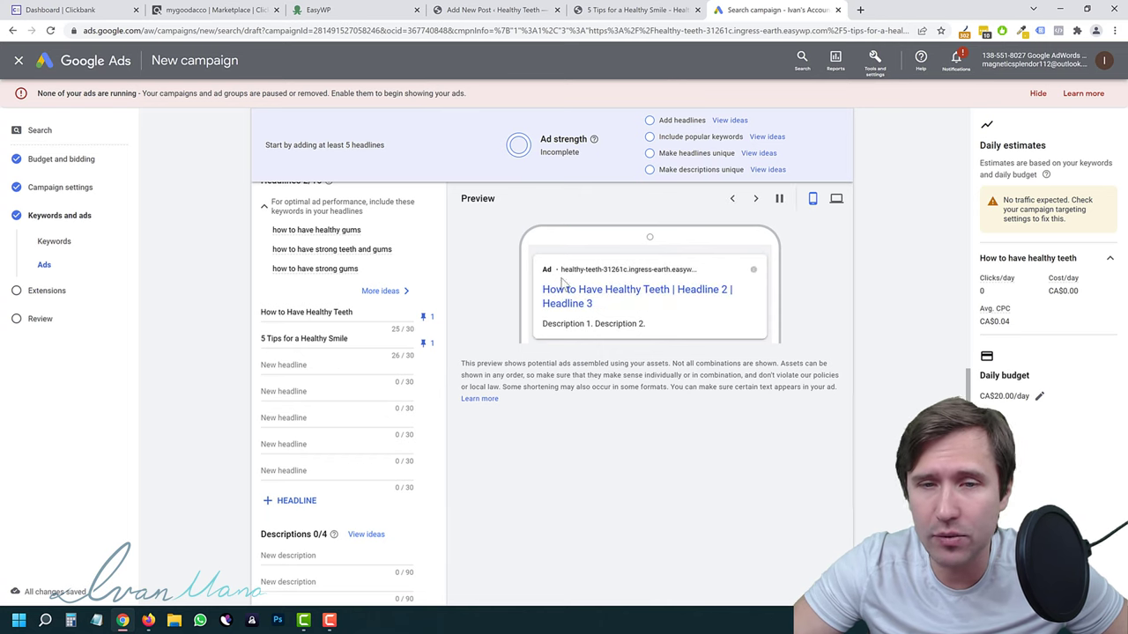
{"action": "mouse_move", "coordinate": [544, 291]}
{"action": "left_mouse_down"}
{"action": "mouse_move", "coordinate": [665, 294]}
{"action": "mouse_move", "coordinate": [769, 267]}
{"action": "left_mouse_up"}
{"action": "left_click", "coordinate": [756, 199]}
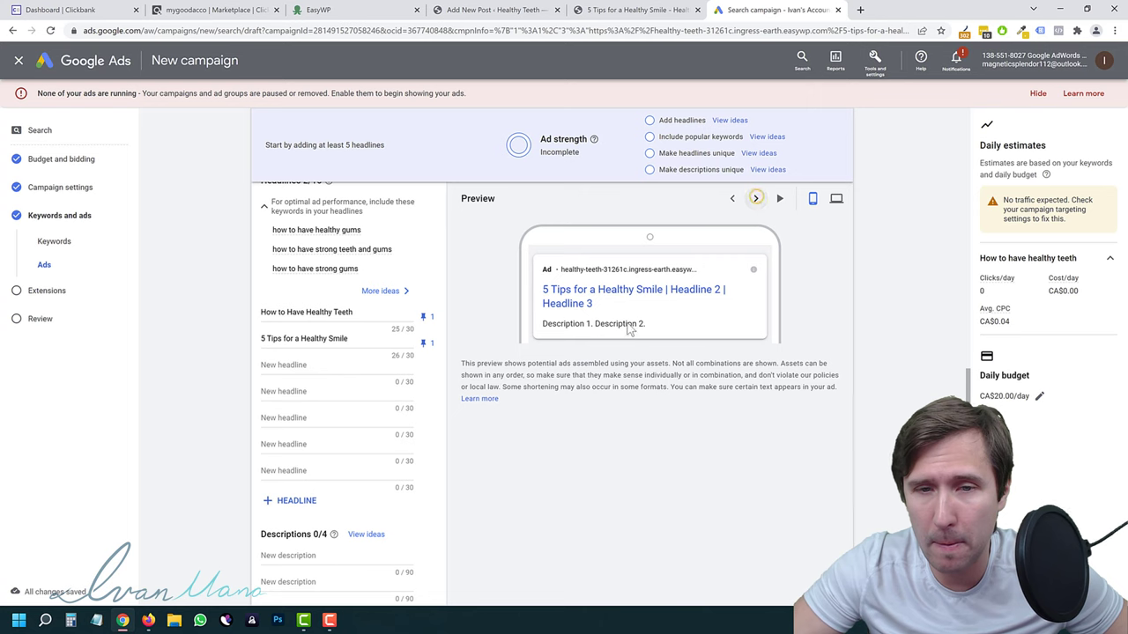
{"action": "left_click", "coordinate": [566, 404]}
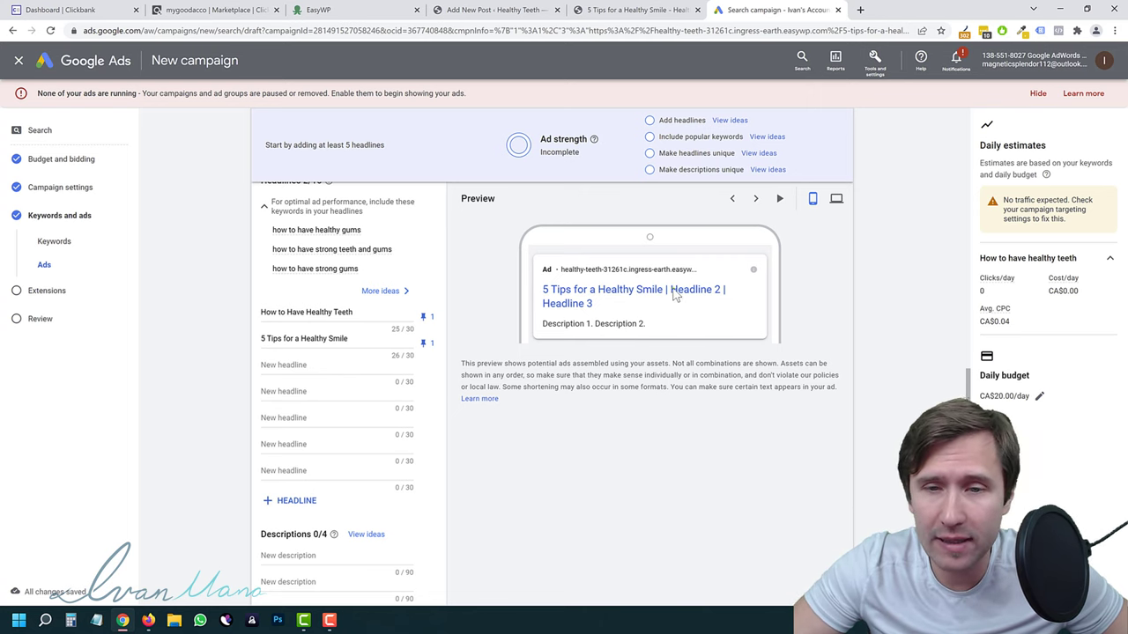
Enter "Read More Here" as the ad's third headline and "Get Started Now" as the fourth.
{"action": "left_click", "coordinate": [306, 365]}
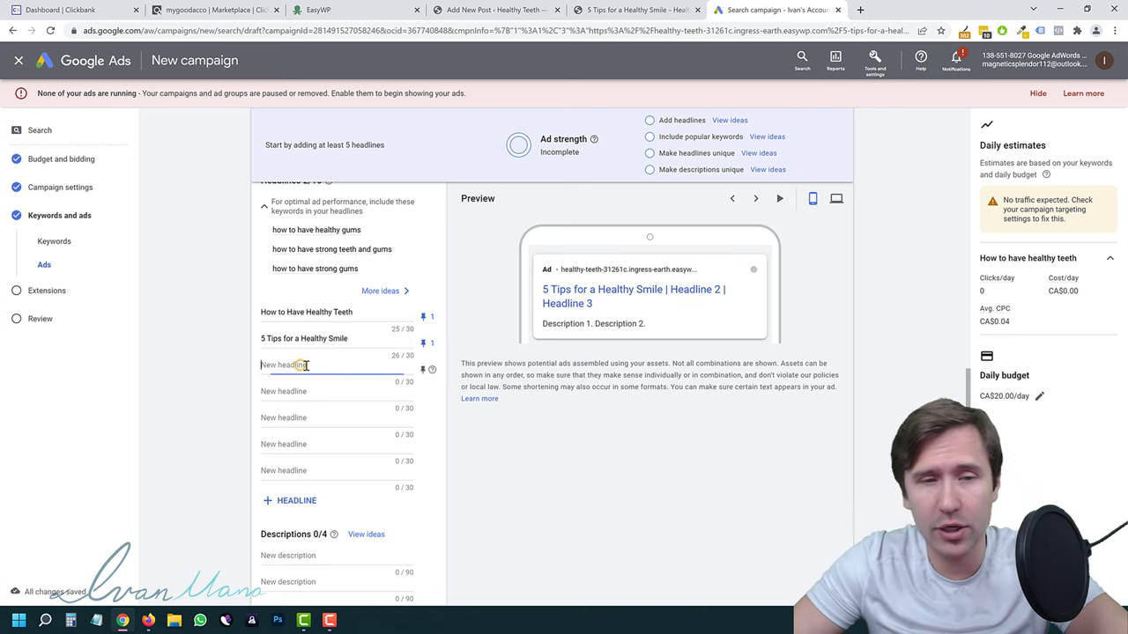
{"action": "type", "text": "Read More Here"}
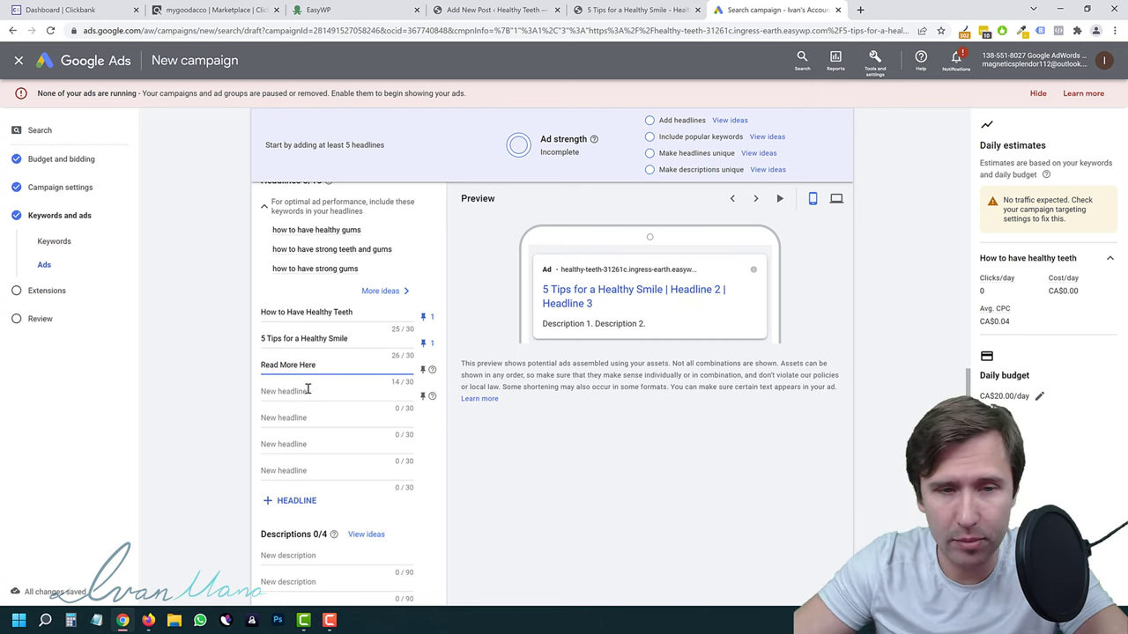
{"action": "left_click", "coordinate": [323, 393]}
{"action": "type", "text": "Get Started Now"}
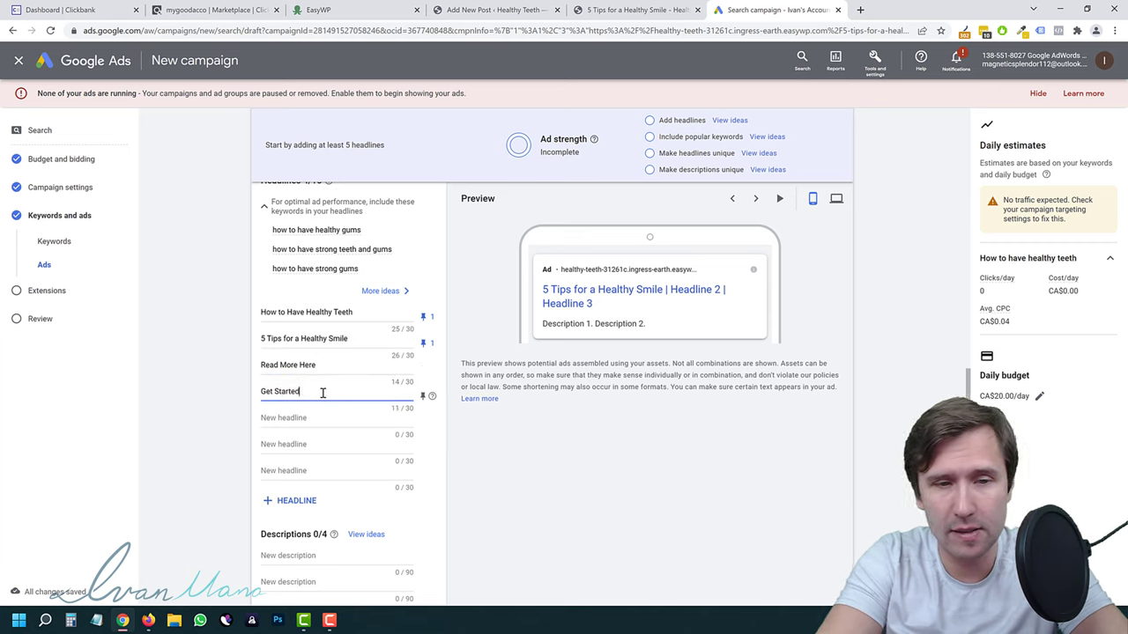
Pin the headlines "Read More Here" and "Get Started Now" to position 2.
{"action": "left_click", "coordinate": [423, 372]}
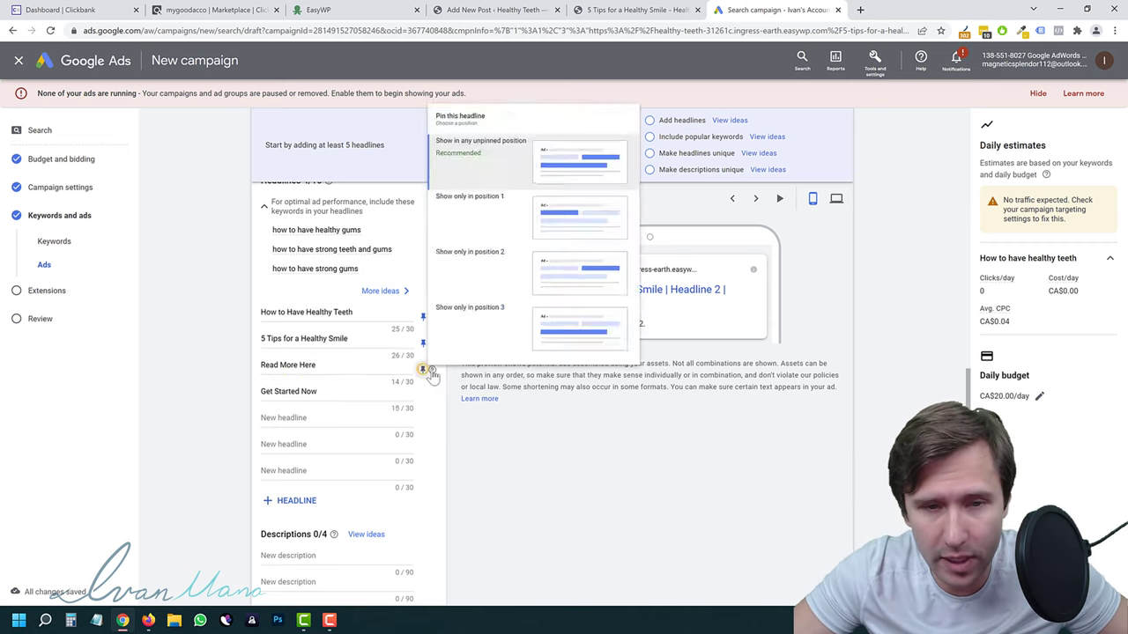
{"action": "left_click", "coordinate": [537, 270]}
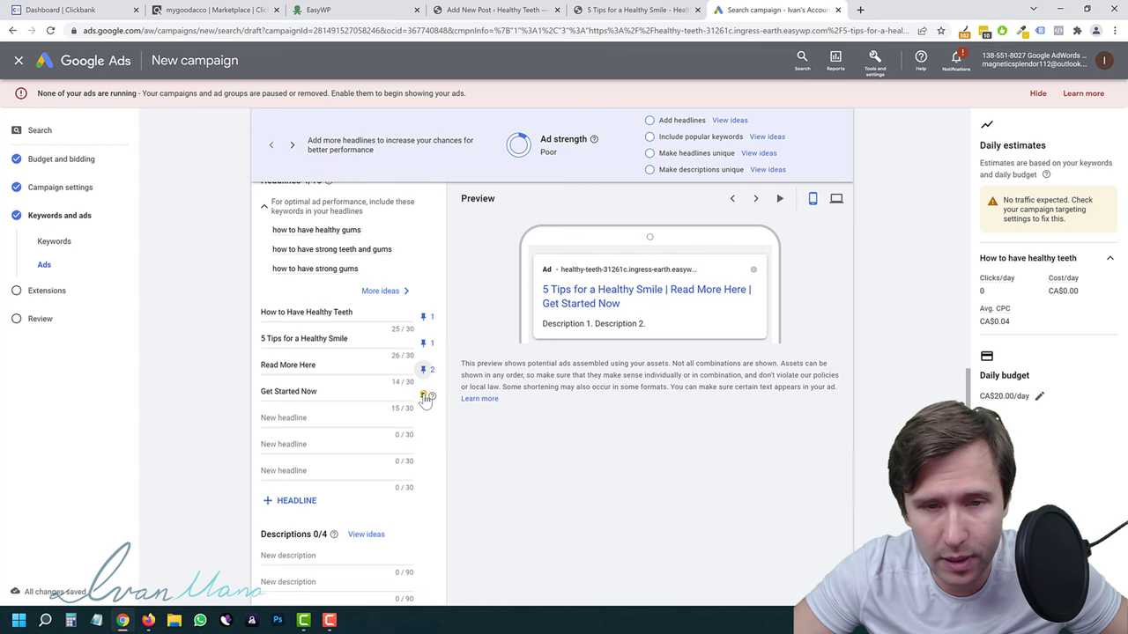
{"action": "left_click", "coordinate": [425, 398]}
{"action": "left_click", "coordinate": [516, 294]}
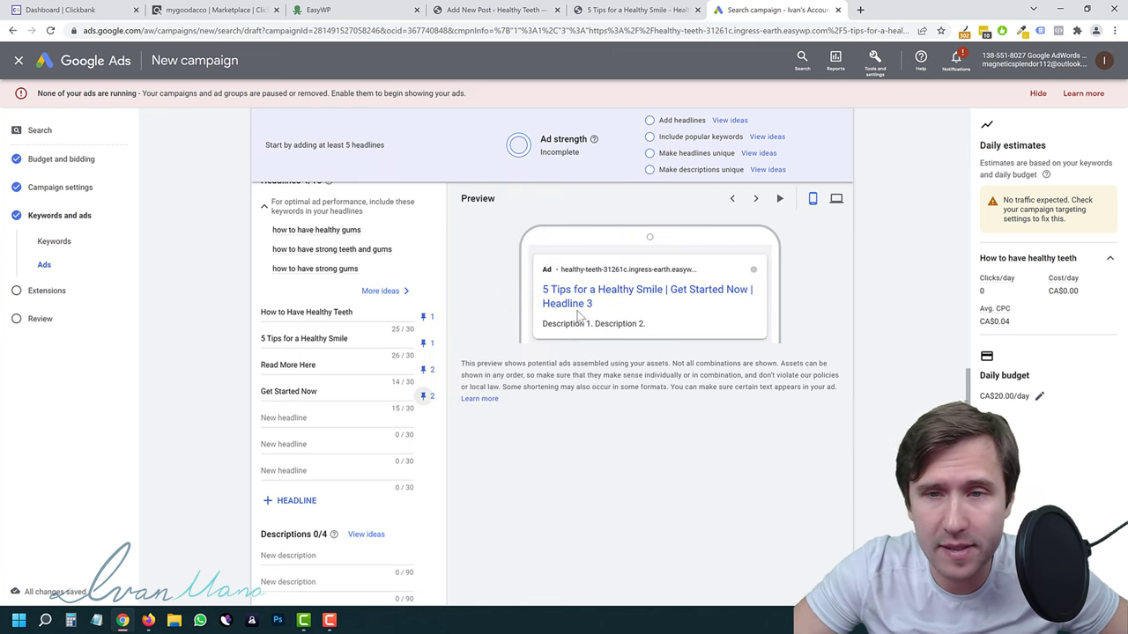
Switch the ad preview to desktop view and step through the headline combinations.
{"action": "left_click", "coordinate": [836, 199]}
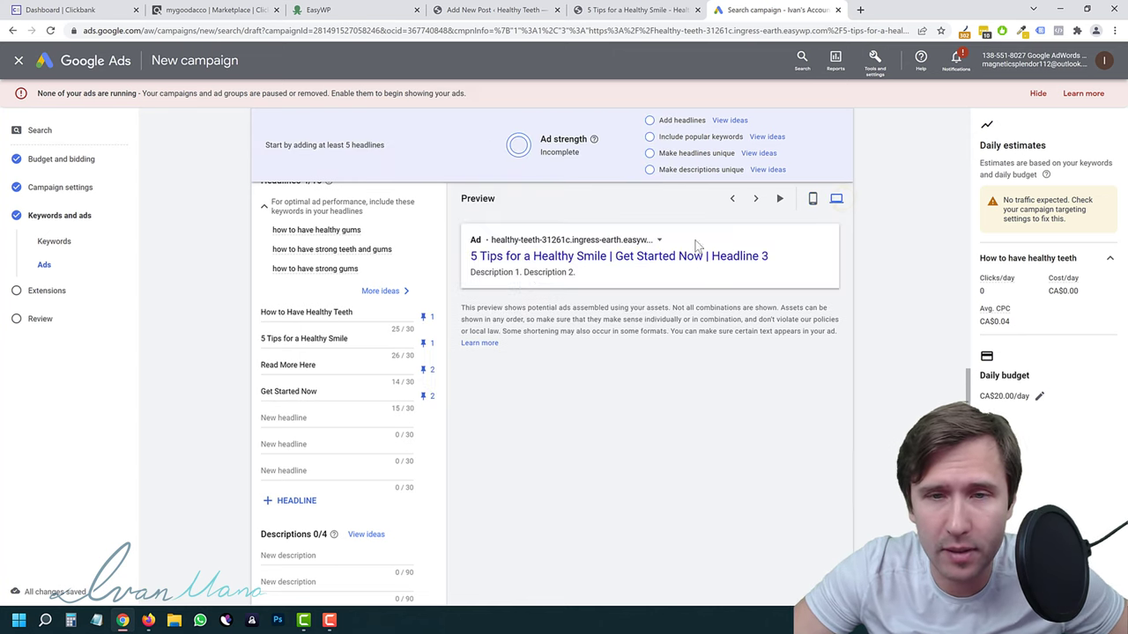
{"action": "left_click", "coordinate": [755, 198]}
{"action": "left_click", "coordinate": [755, 199]}
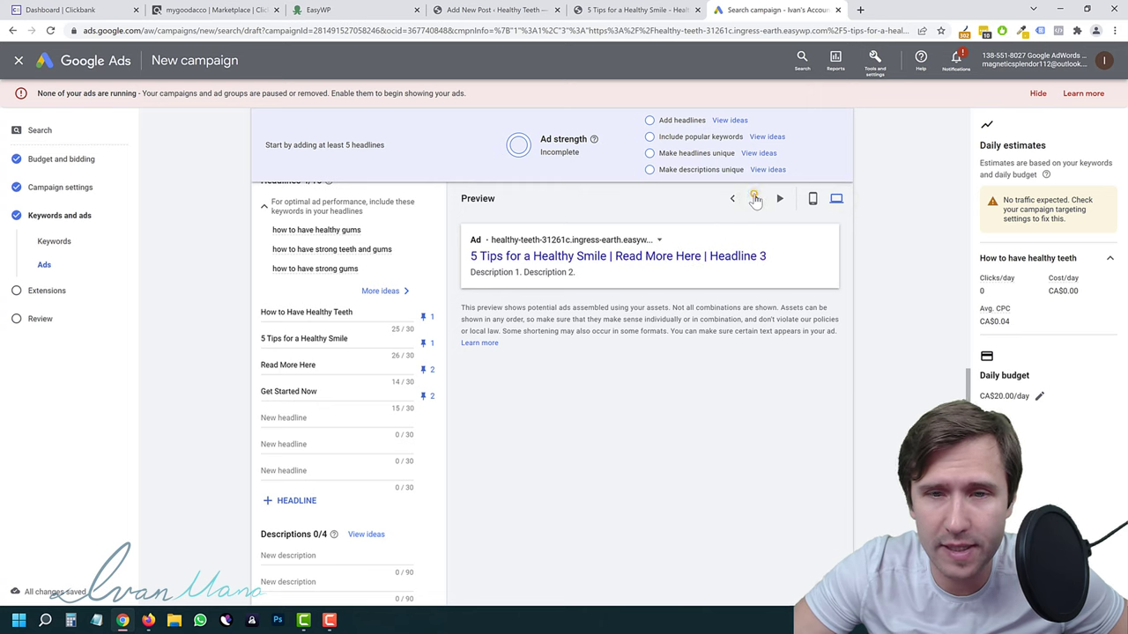
{"action": "left_click", "coordinate": [755, 198]}
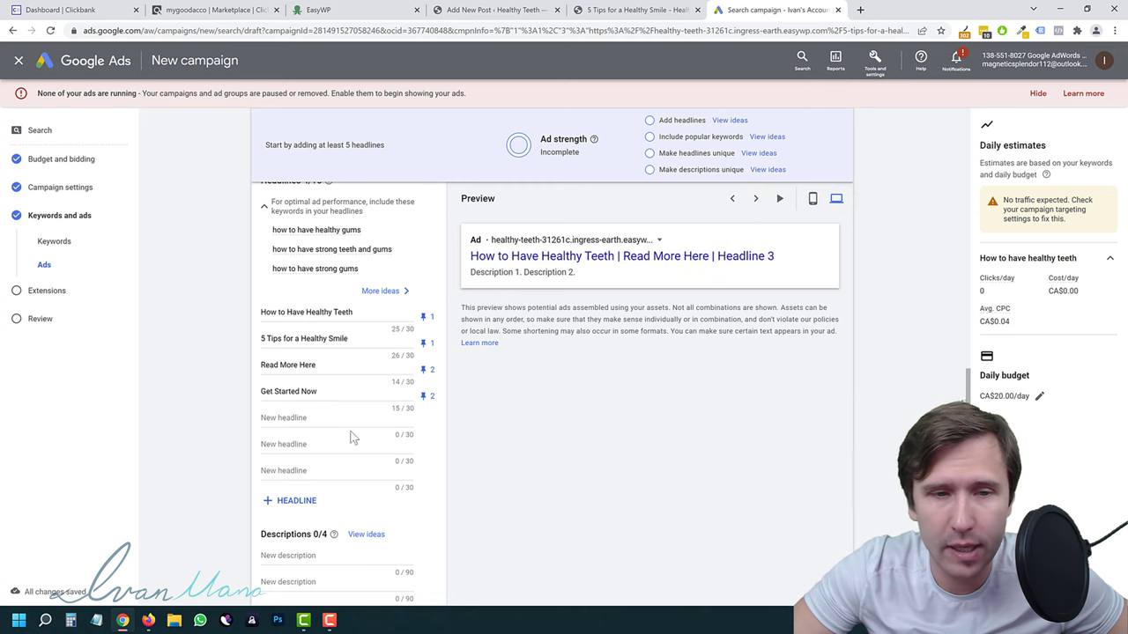
Look through the tips in the published blog post and its WordPress draft for a fifth headline idea.
{"action": "left_click", "coordinate": [300, 418]}
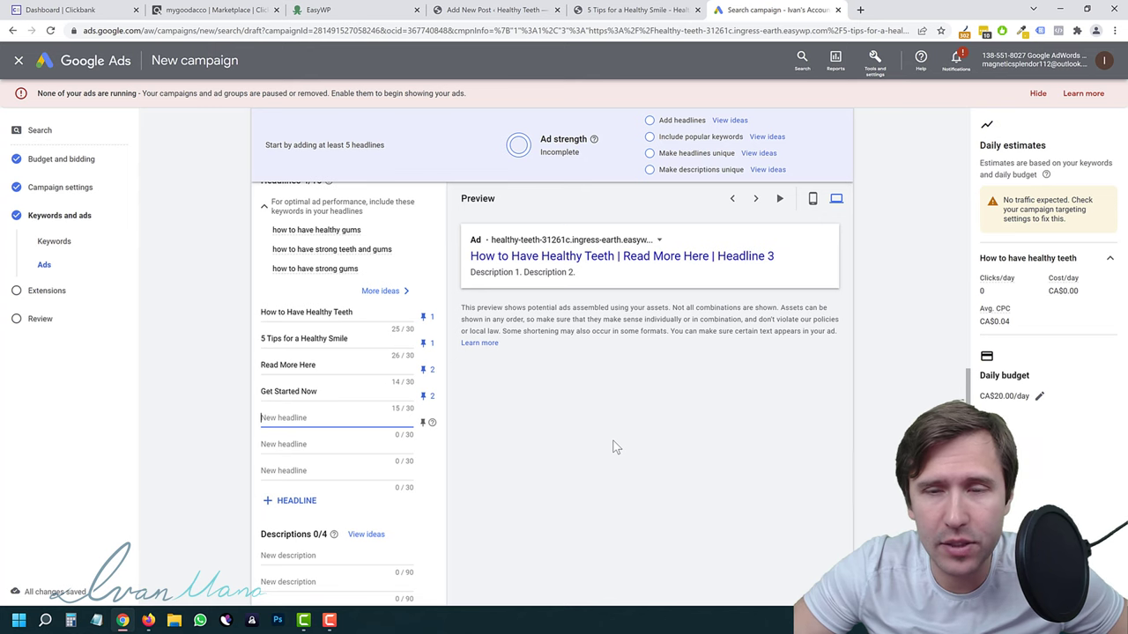
{"action": "left_click", "coordinate": [634, 10]}
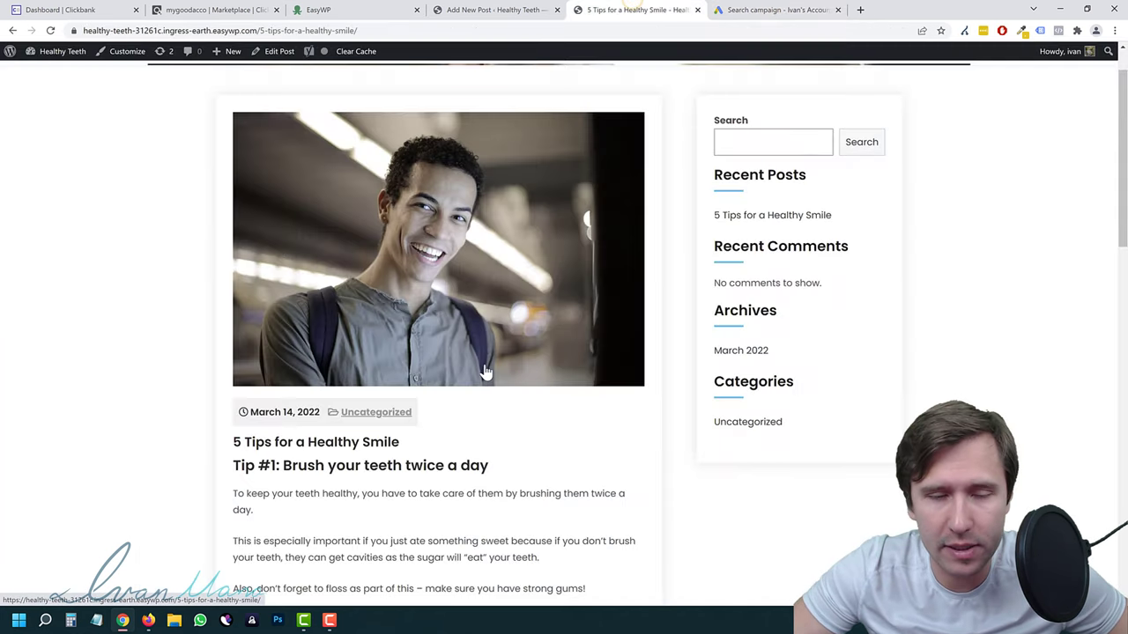
{"action": "scroll", "coordinate": [485, 372], "scroll_direction": "down", "scroll_amount": 2}
{"action": "scroll", "coordinate": [486, 371], "scroll_direction": "up", "scroll_amount": 3}
{"action": "left_click", "coordinate": [485, 10]}
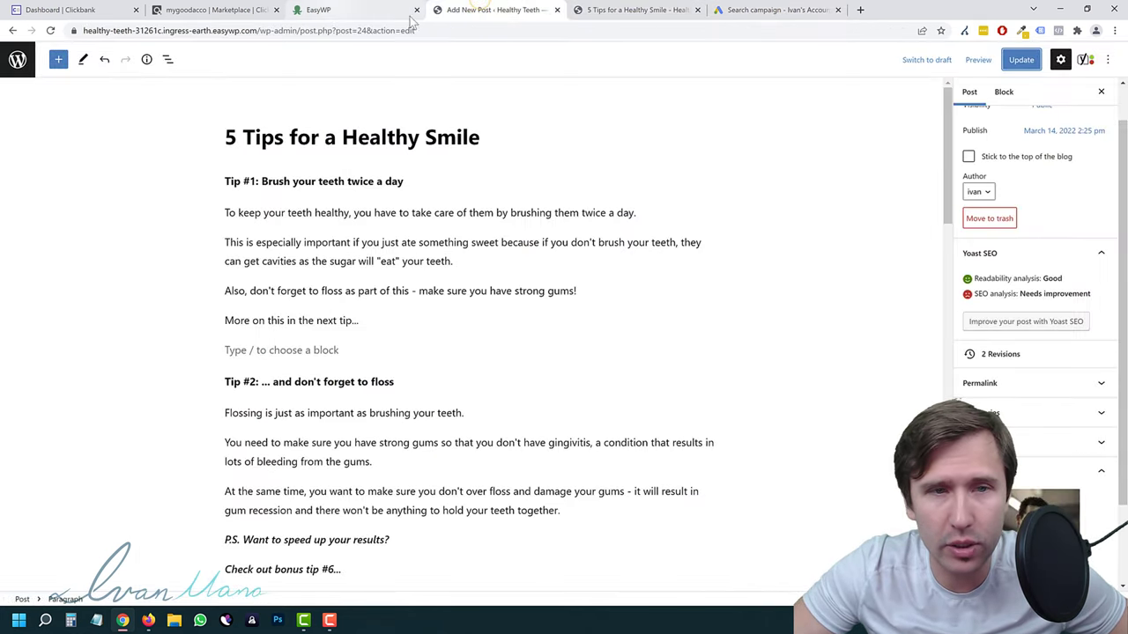
{"action": "scroll", "coordinate": [417, 342], "scroll_direction": "down", "scroll_amount": 3}
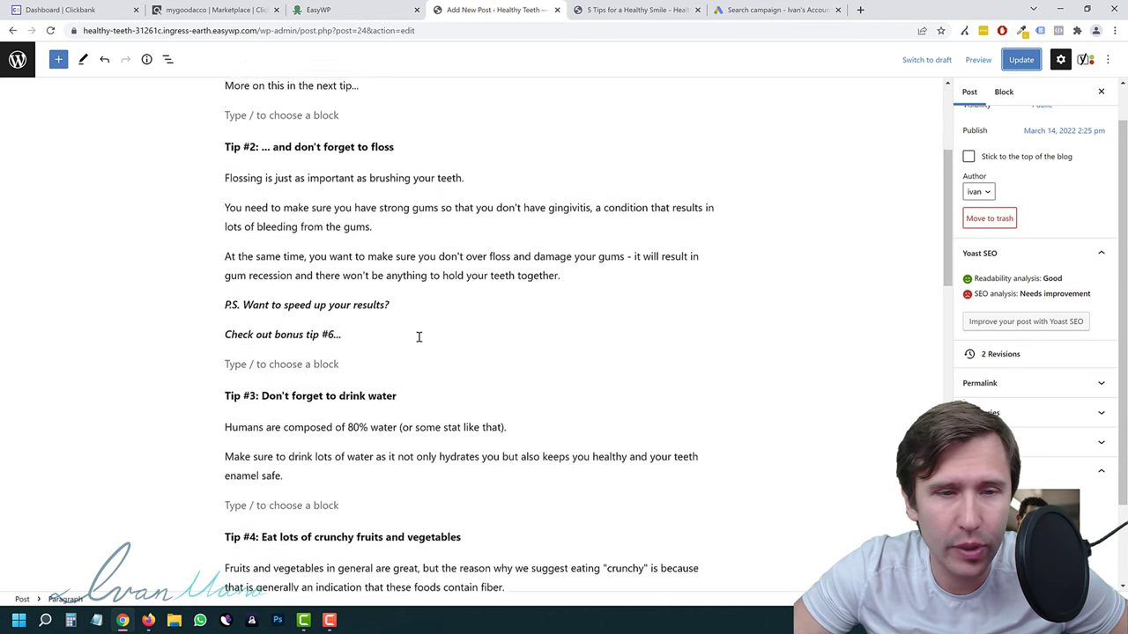
{"action": "scroll", "coordinate": [418, 337], "scroll_direction": "down", "scroll_amount": 6}
{"action": "scroll", "coordinate": [423, 345], "scroll_direction": "up", "scroll_amount": 3}
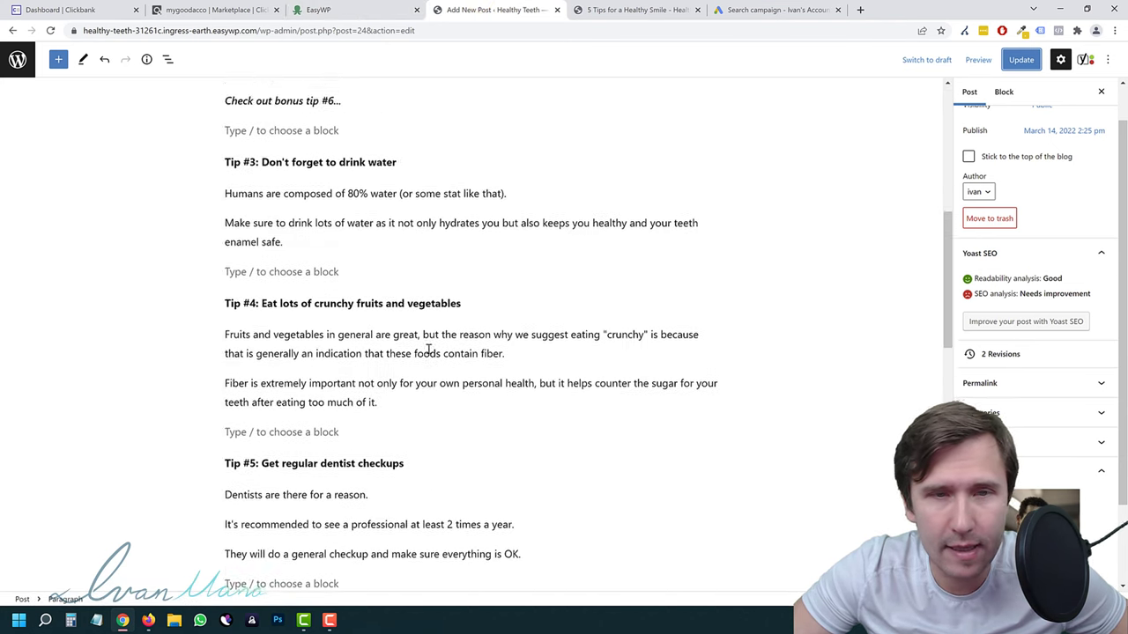
{"action": "scroll", "coordinate": [427, 351], "scroll_direction": "up", "scroll_amount": 5}
{"action": "left_click", "coordinate": [744, 10]}
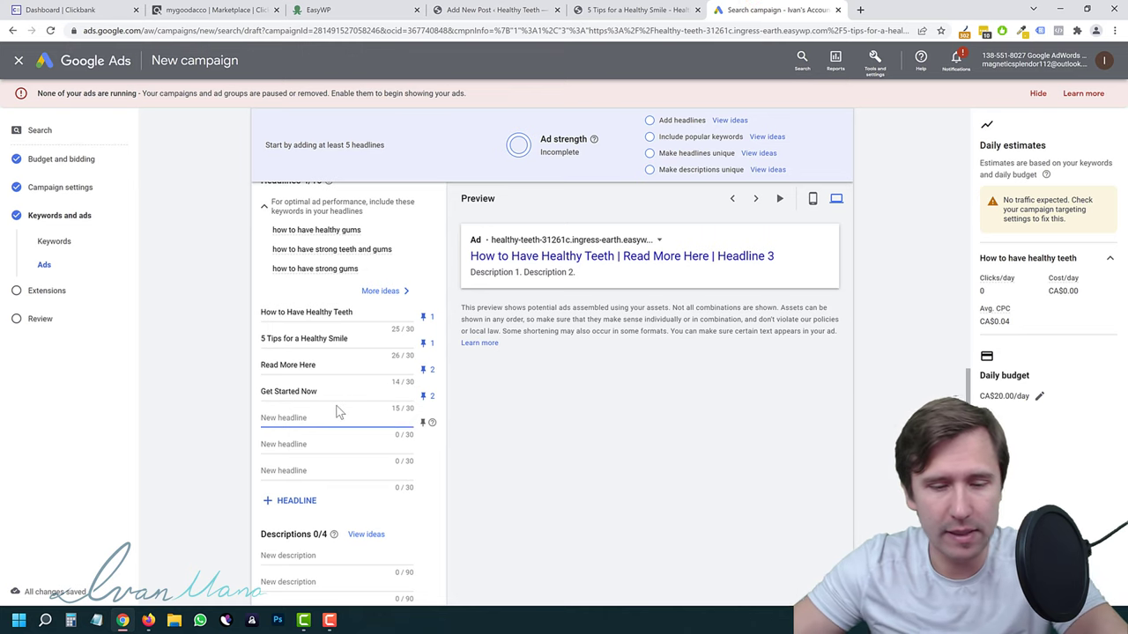
Enter "6th Bonus Tip As Well" as the ad's fifth headline and pin it to position 3.
{"action": "type", "text": "6"}
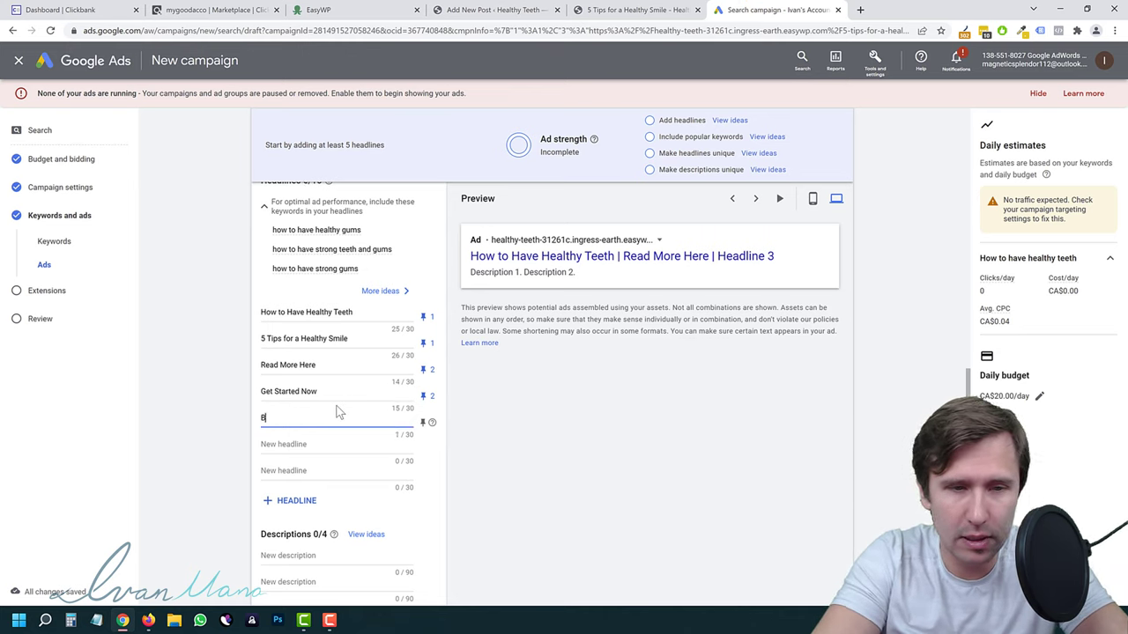
{"action": "key", "text": "BackSpace"}
{"action": "type", "text": "6th Bonus Tip As Well"}
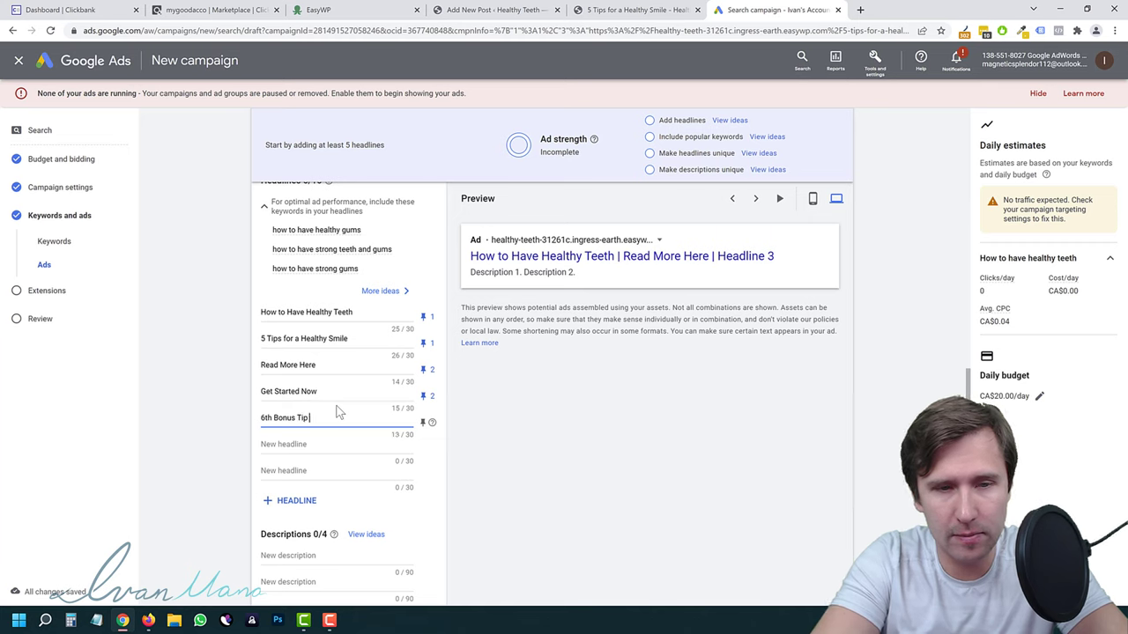
{"action": "left_click", "coordinate": [422, 422]}
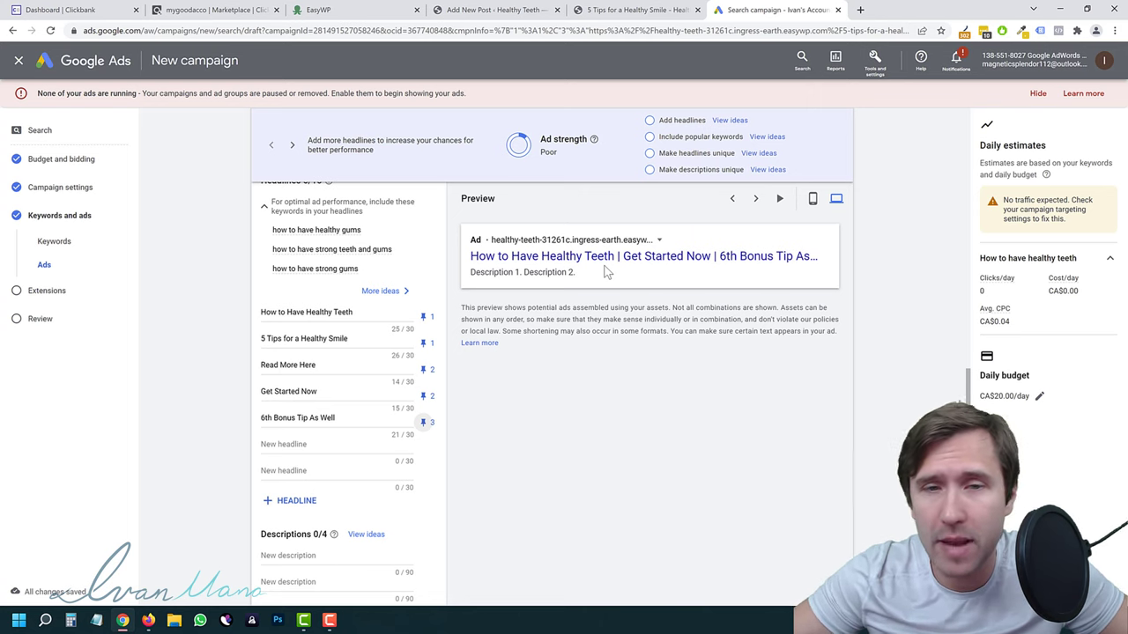
{"action": "left_click", "coordinate": [597, 257]}
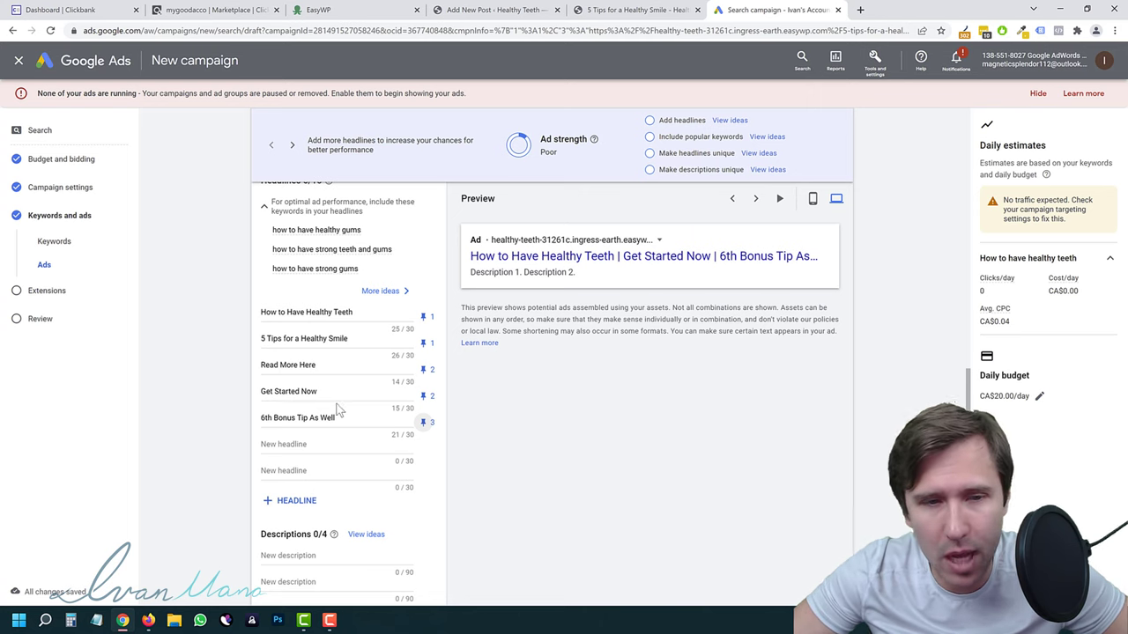
Replace the fifth headline's text with "100% All-Natural".
{"action": "triple_click", "coordinate": [278, 419]}
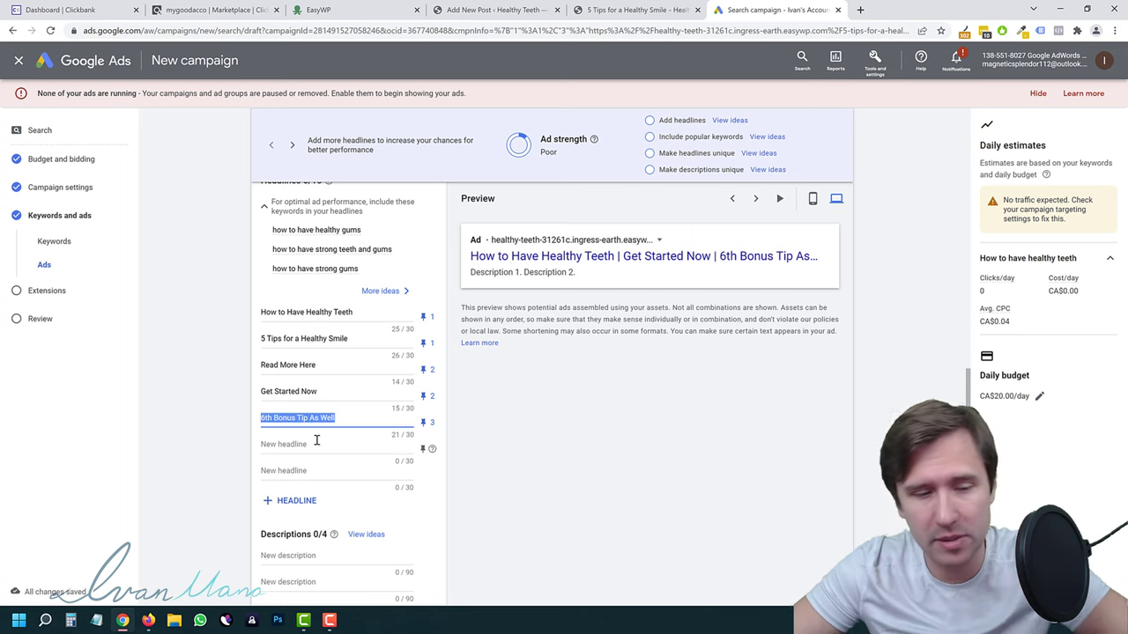
{"action": "type", "text": "100% All-Natural"}
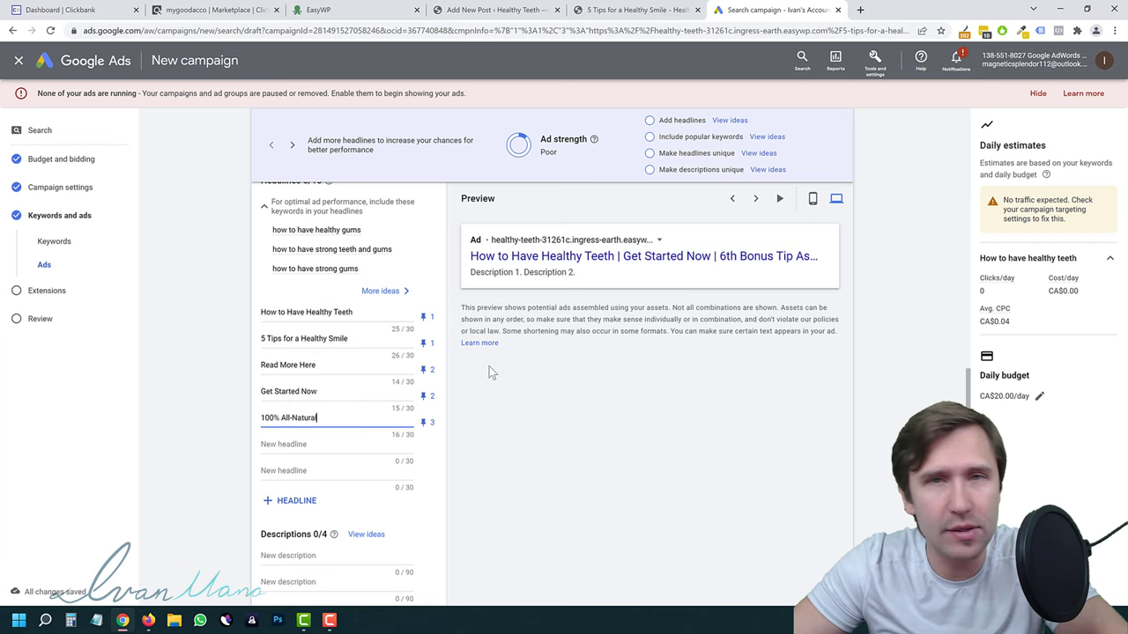
{"action": "type", "text": "!"}
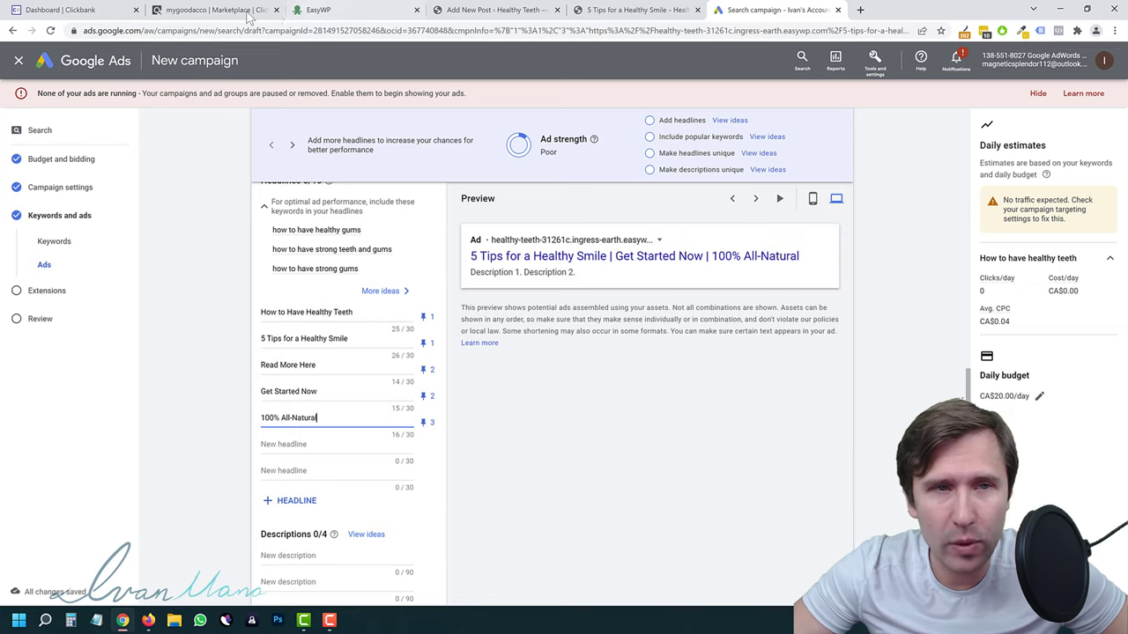
Open the Dentitox offer page from the ClickBank marketplace, look through its natural-formula claims for ad wording, and close the page.
{"action": "key", "text": "ctrl+2"}
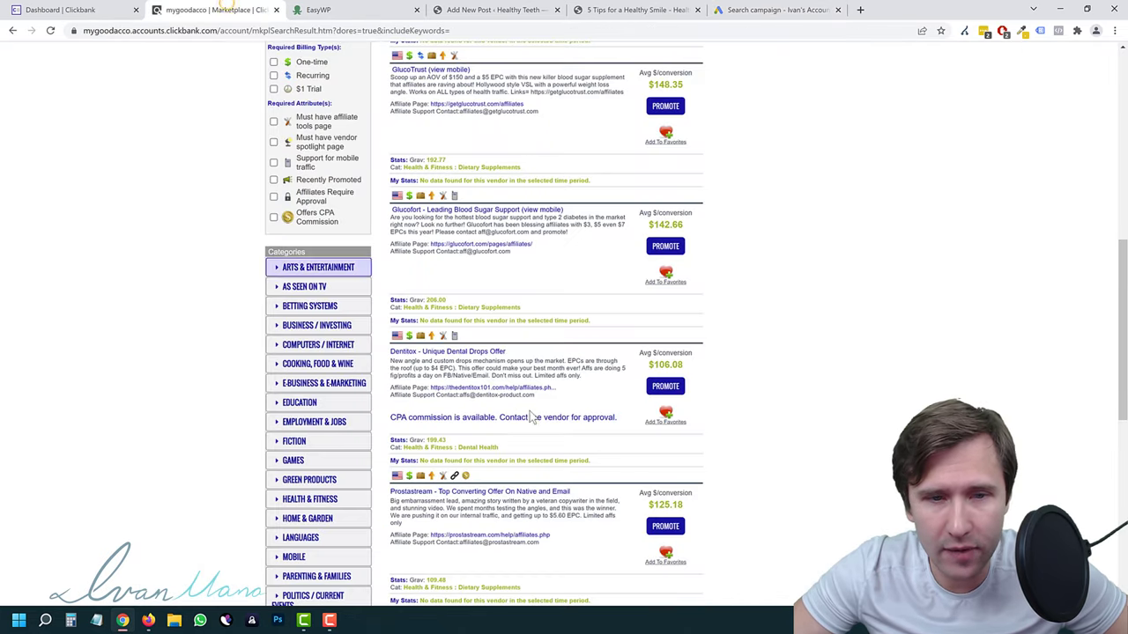
{"action": "left_click", "coordinate": [498, 353]}
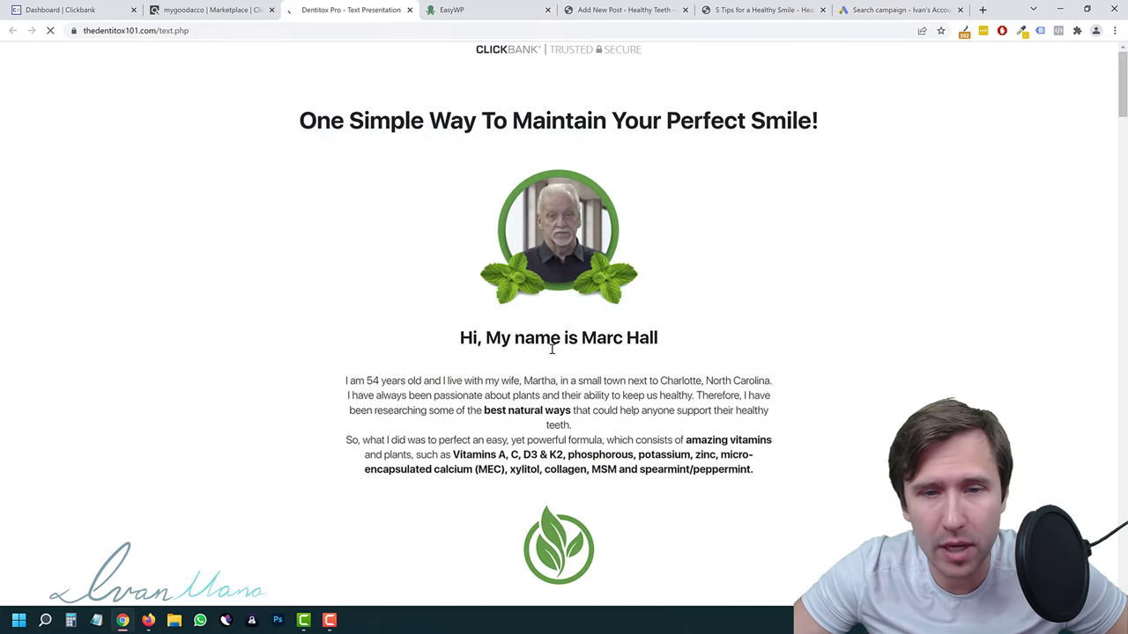
{"action": "scroll", "coordinate": [550, 345], "scroll_direction": "down", "scroll_amount": 3}
{"action": "scroll", "coordinate": [550, 345], "scroll_direction": "down", "scroll_amount": 2}
{"action": "scroll", "coordinate": [529, 361], "scroll_direction": "up", "scroll_amount": 3}
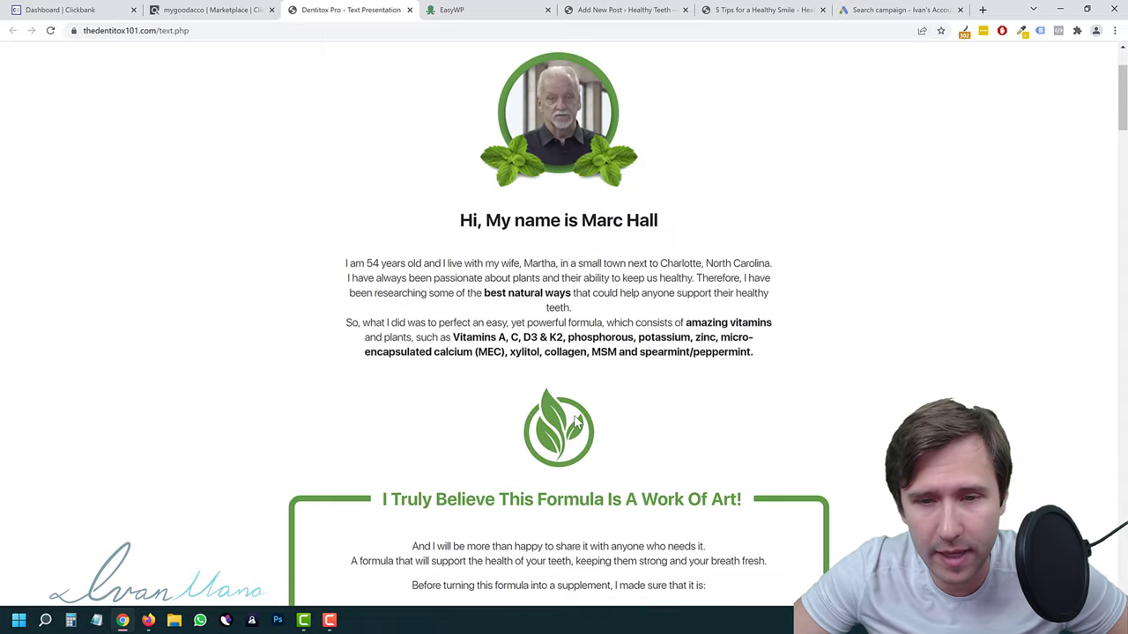
{"action": "scroll", "coordinate": [498, 381], "scroll_direction": "down", "scroll_amount": 2}
{"action": "triple_click", "coordinate": [520, 388]}
{"action": "left_click", "coordinate": [536, 407]}
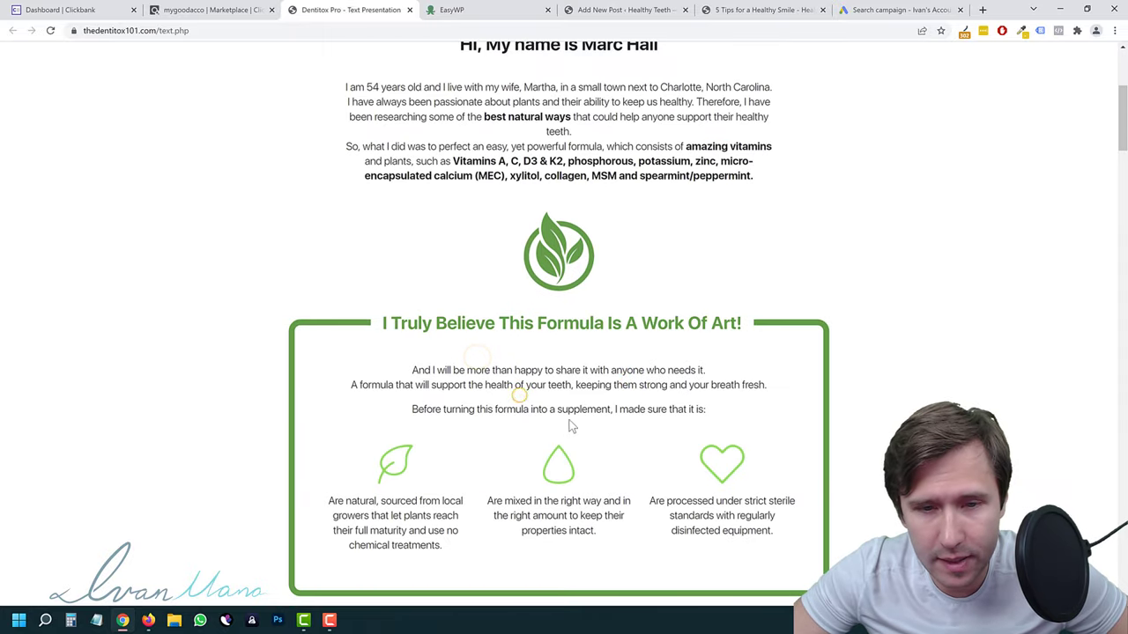
{"action": "scroll", "coordinate": [458, 177], "scroll_direction": "up", "scroll_amount": 3}
{"action": "left_click", "coordinate": [409, 10]}
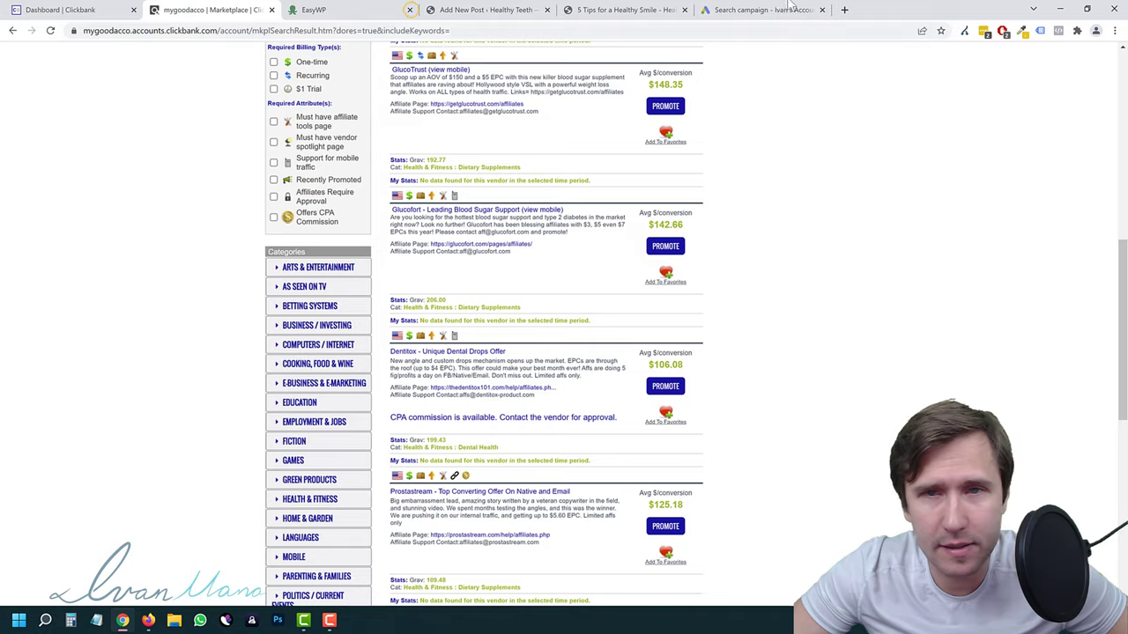
Compare the ad's empty description fields in Google Ads with the published blog post's tips for description ideas.
{"action": "left_click", "coordinate": [758, 10]}
{"action": "scroll", "coordinate": [399, 434], "scroll_direction": "down", "scroll_amount": 2}
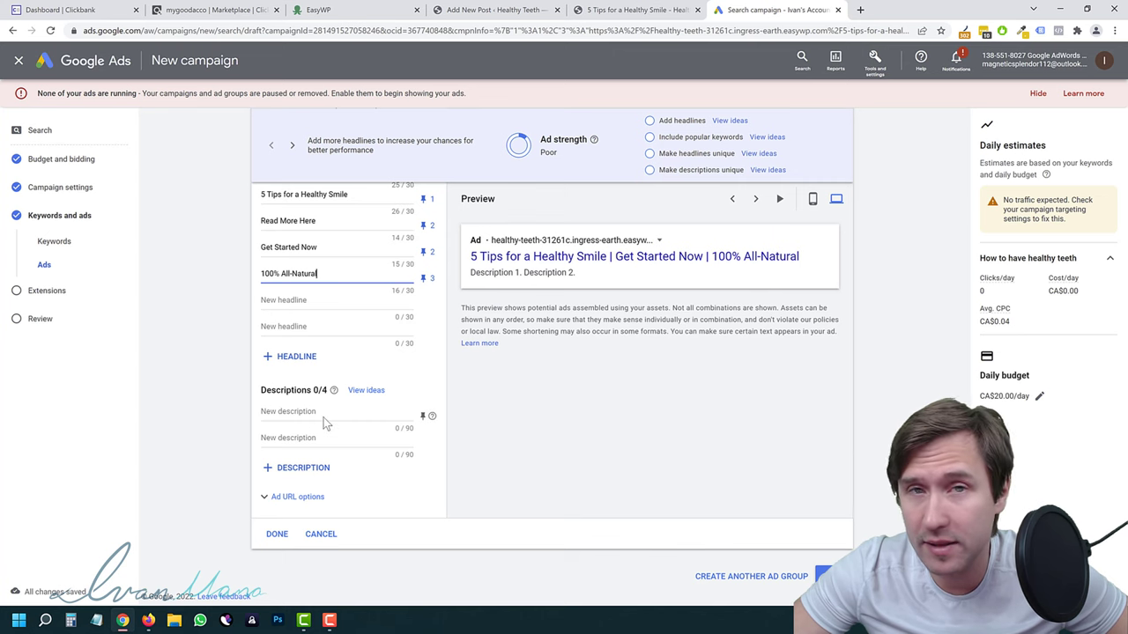
{"action": "scroll", "coordinate": [325, 424], "scroll_direction": "up", "scroll_amount": 2}
{"action": "left_click", "coordinate": [634, 10]}
{"action": "scroll", "coordinate": [326, 456], "scroll_direction": "down", "scroll_amount": 2}
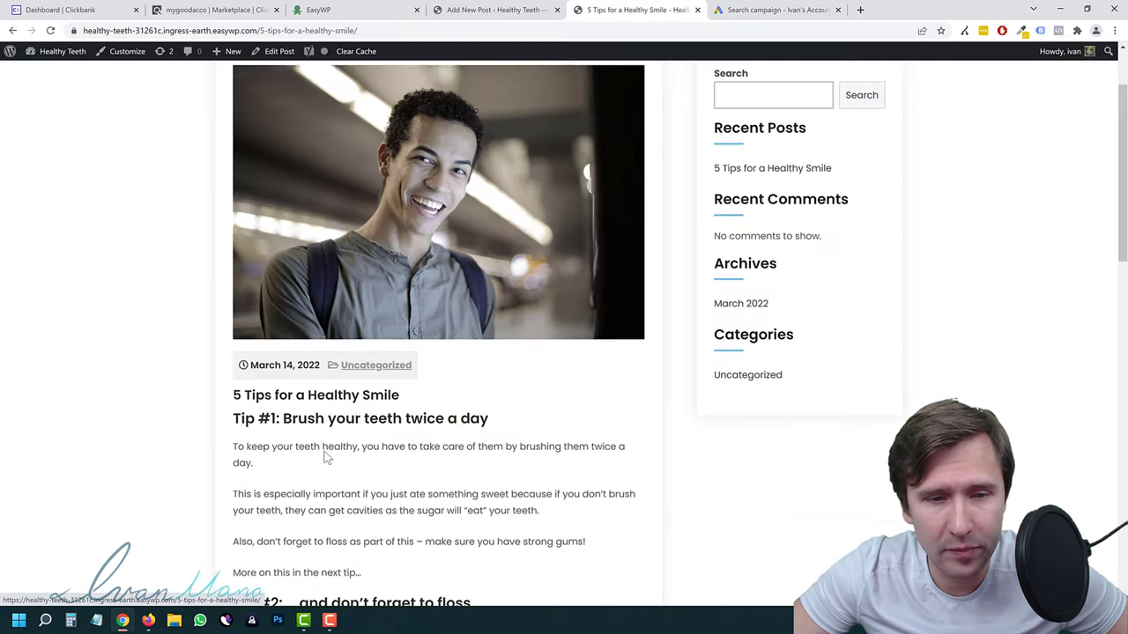
{"action": "scroll", "coordinate": [325, 457], "scroll_direction": "down", "scroll_amount": 1}
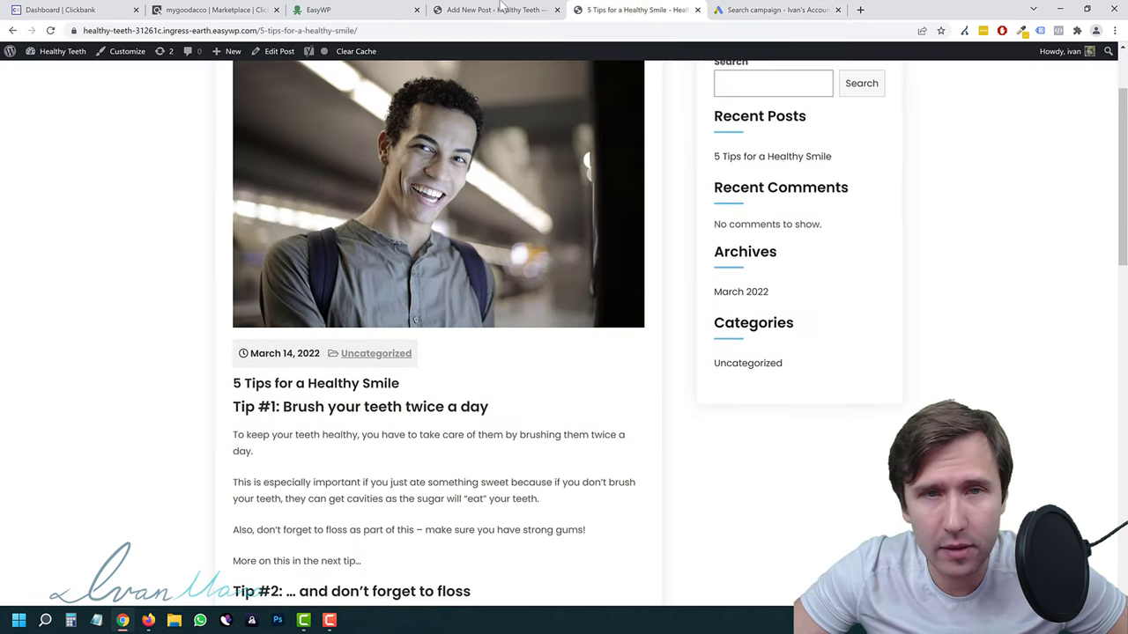
{"action": "left_click", "coordinate": [498, 9]}
{"action": "left_click", "coordinate": [779, 10]}
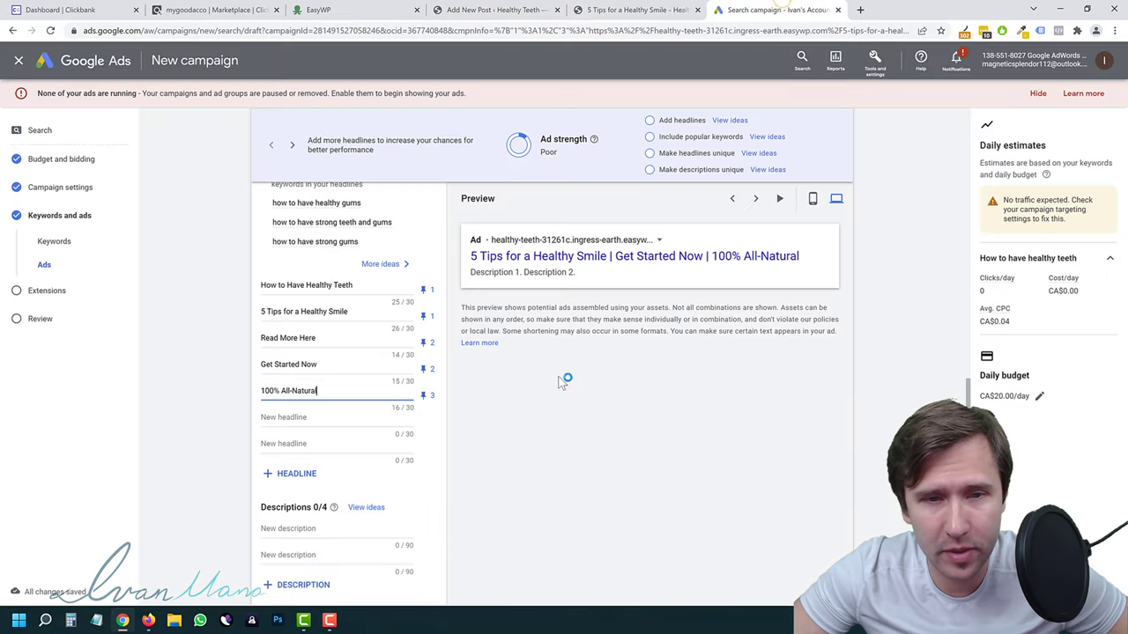
Enter "Check Out This Website to Learn the 5 Tips for How to Have Healthy Teeth & Gums" as the first description, pinned to position 1.
{"action": "scroll", "coordinate": [539, 432], "scroll_direction": "up", "scroll_amount": 1}
{"action": "scroll", "coordinate": [397, 431], "scroll_direction": "down", "scroll_amount": 2}
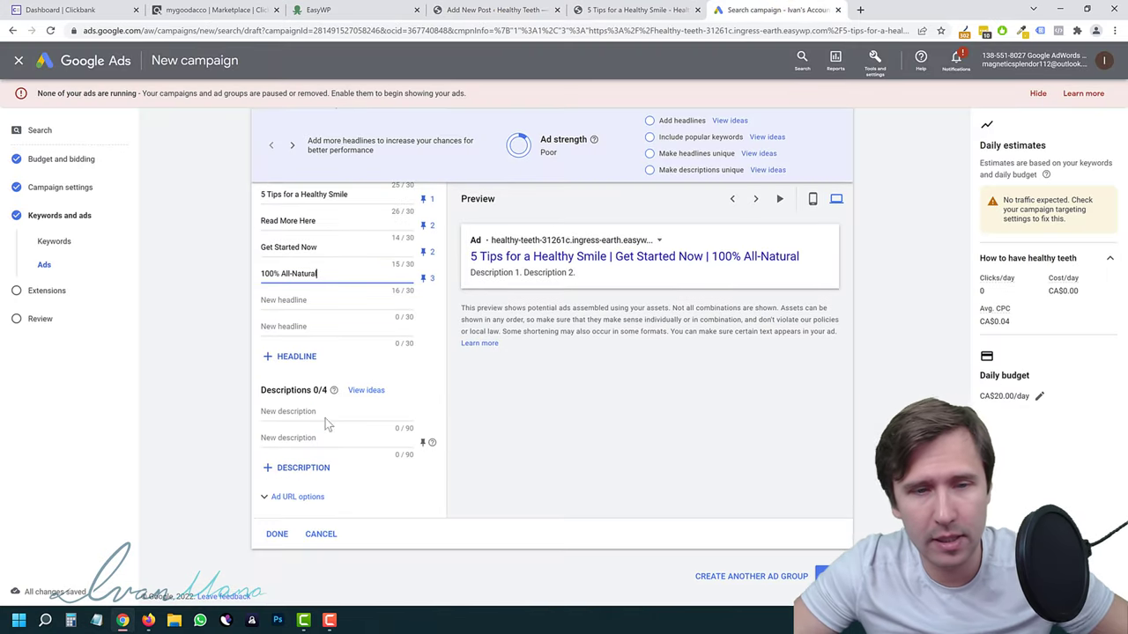
{"action": "scroll", "coordinate": [370, 344], "scroll_direction": "up", "scroll_amount": 1}
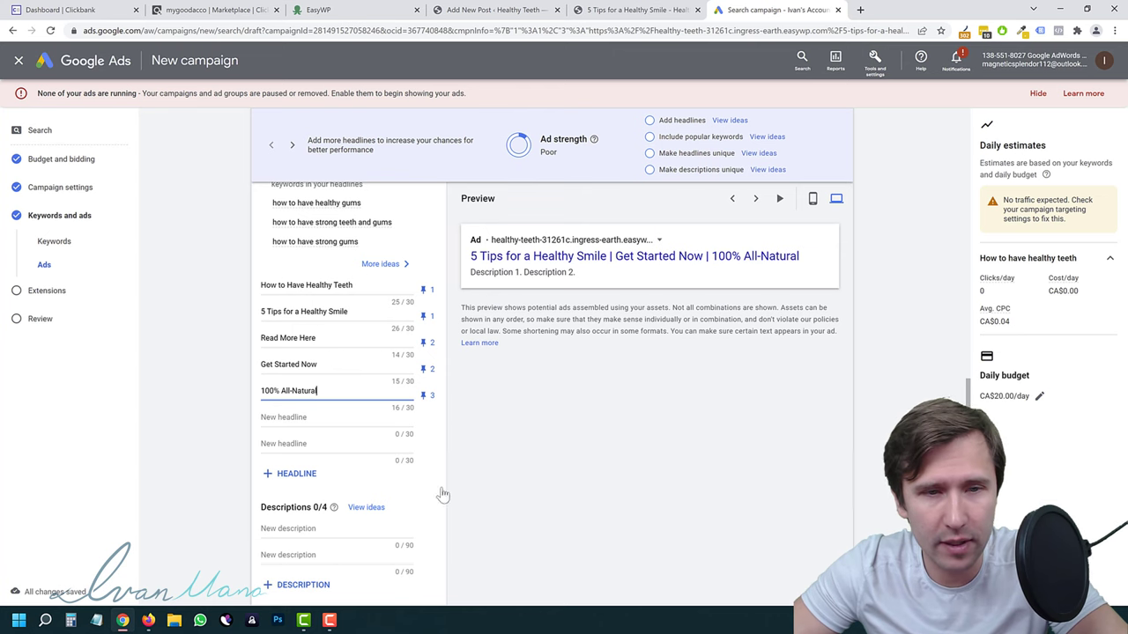
{"action": "scroll", "coordinate": [444, 495], "scroll_direction": "down", "scroll_amount": 1}
{"action": "left_click", "coordinate": [304, 411]}
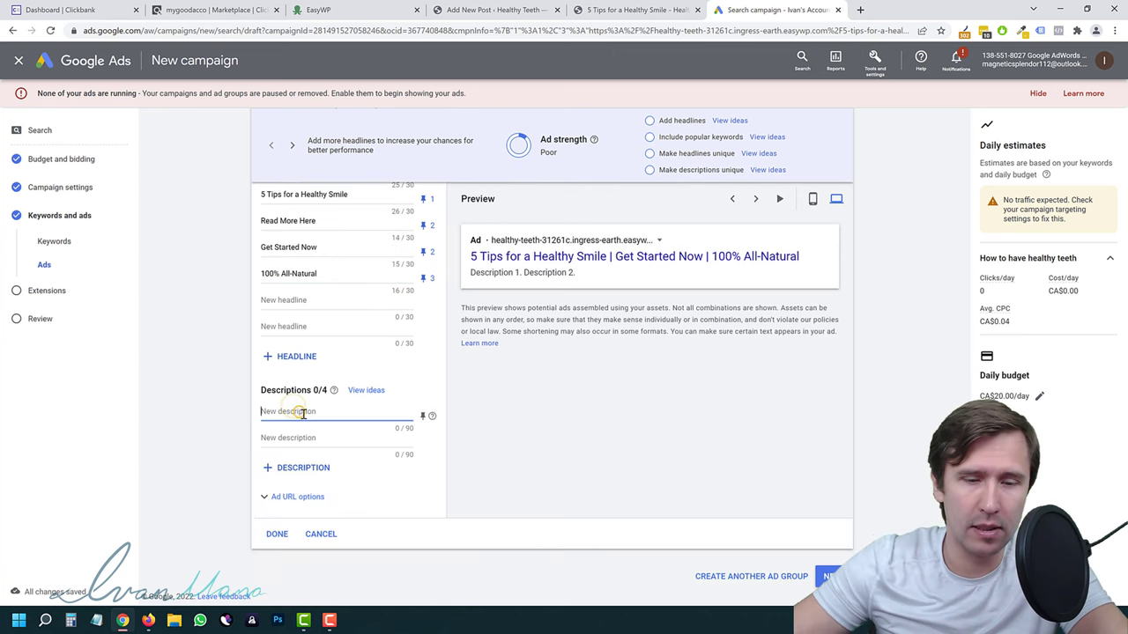
{"action": "type", "text": "Check Out"}
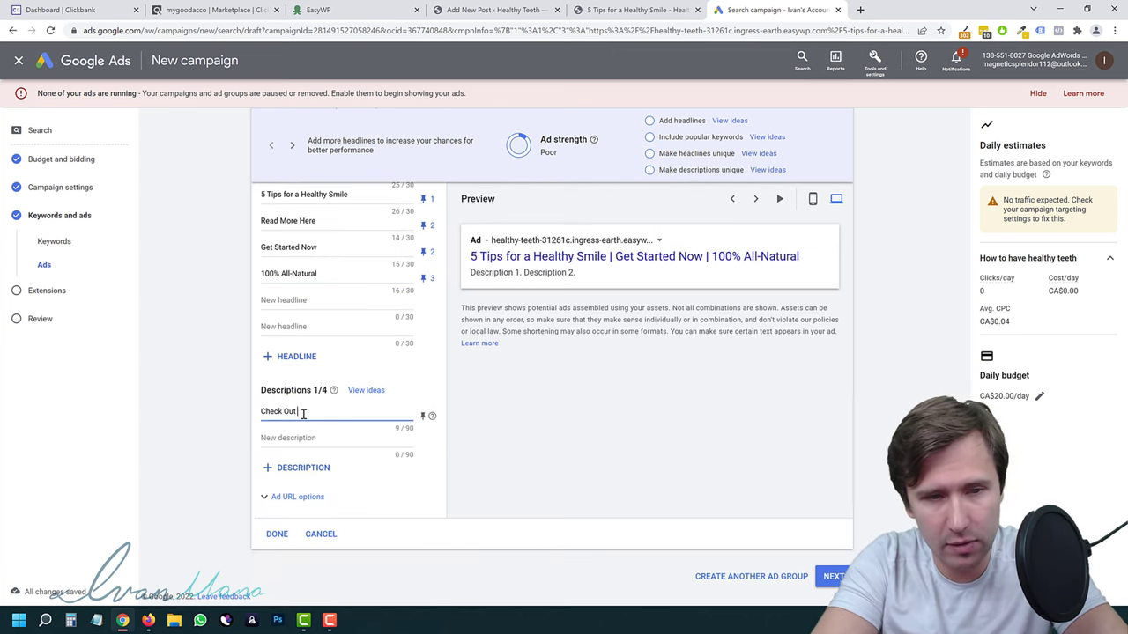
{"action": "type", "text": " This Website to Learn the"}
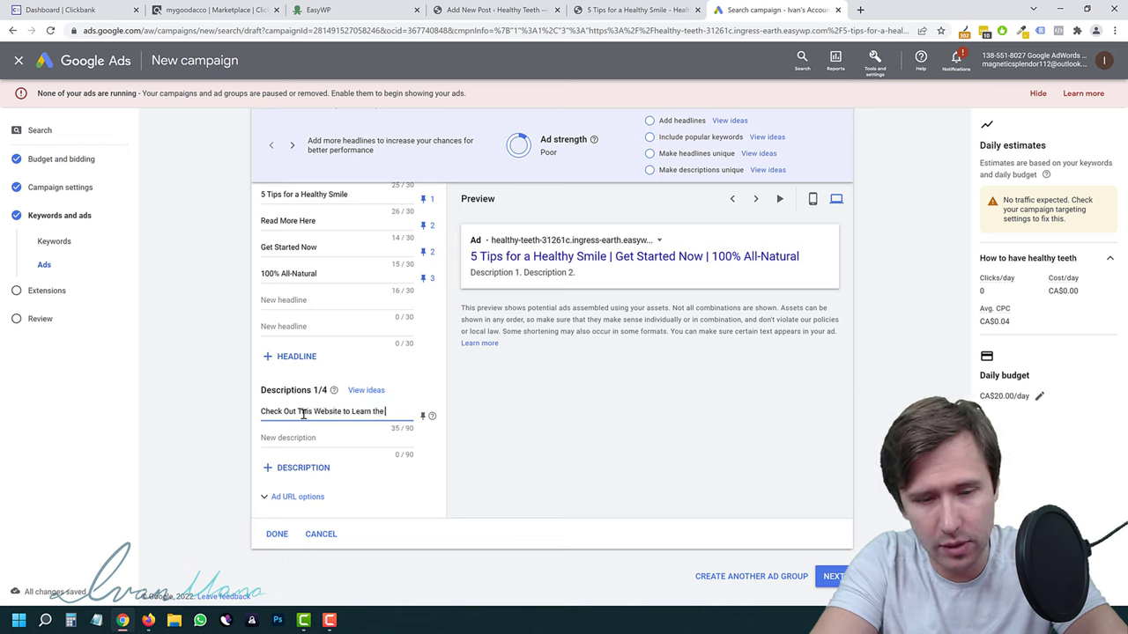
{"action": "type", "text": " 5 Tips"}
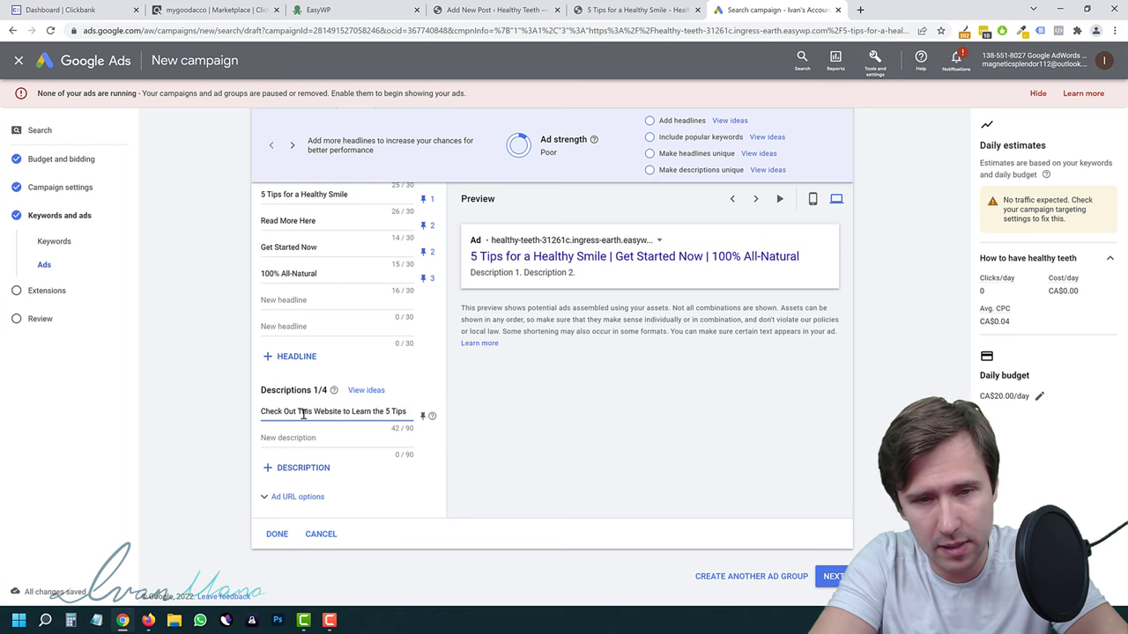
{"action": "type", "text": " for"}
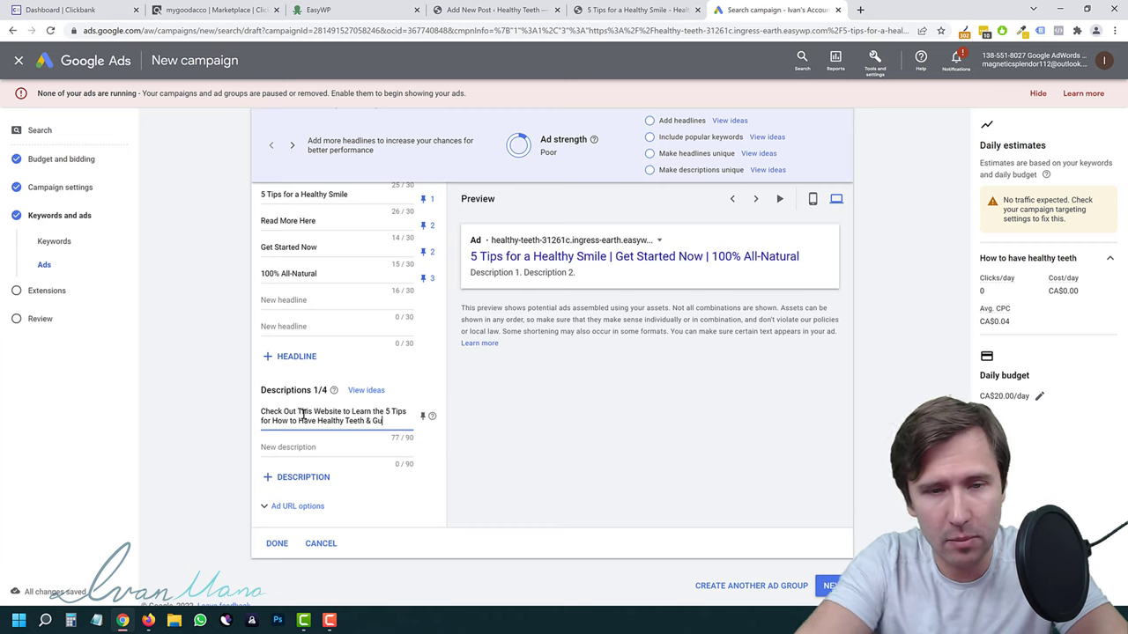
{"action": "left_click", "coordinate": [430, 415]}
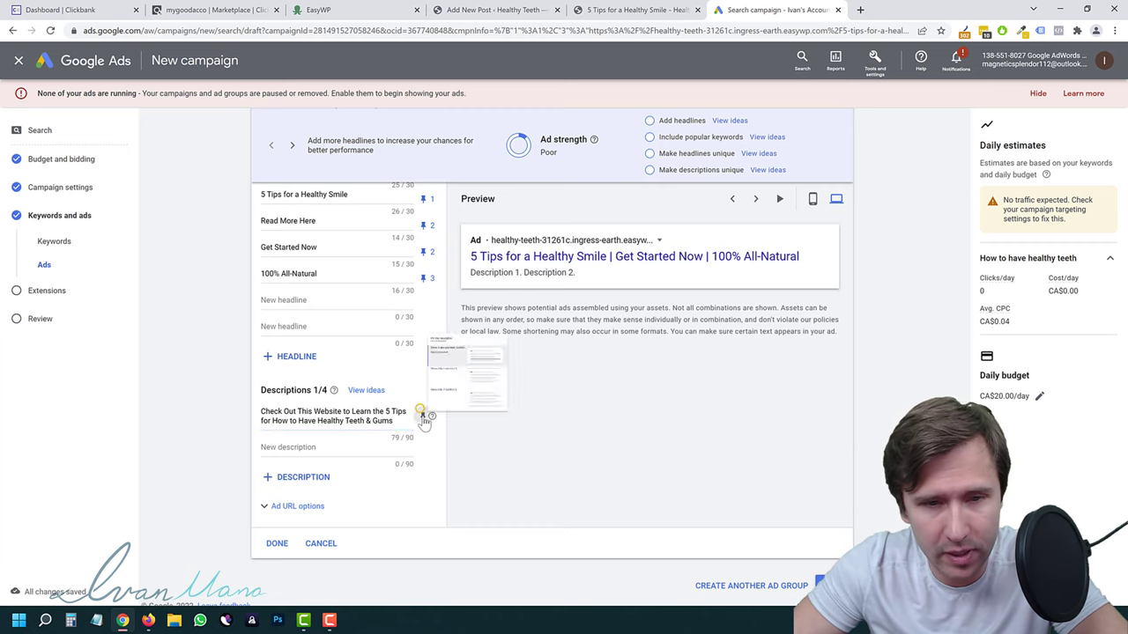
{"action": "left_click", "coordinate": [517, 282]}
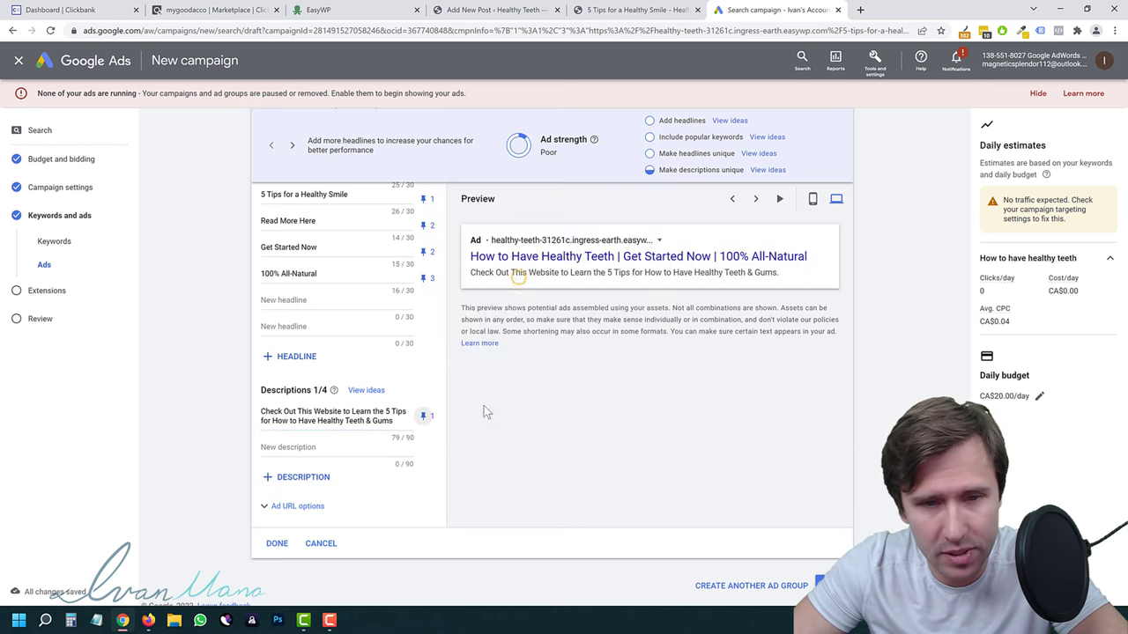
Enter "5 Tips for a Healthy Smile. Get Started Now & Read More About This" as the ad's second description.
{"action": "left_click", "coordinate": [311, 448]}
{"action": "scroll", "coordinate": [516, 460], "scroll_direction": "down", "scroll_amount": 2}
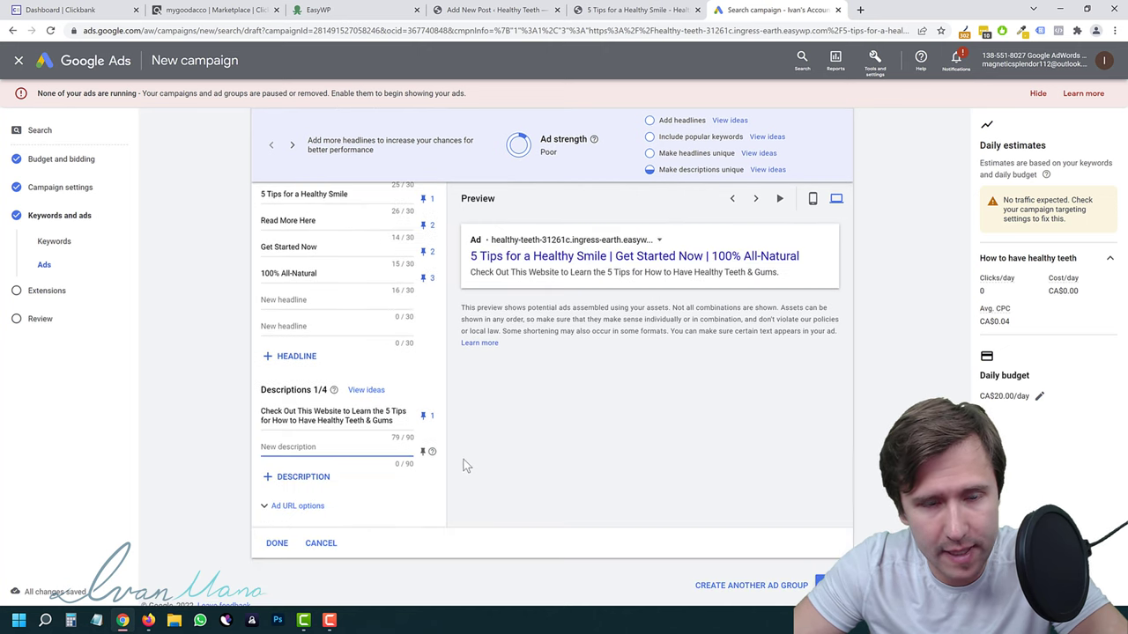
{"action": "type", "text": "5 Tips for a healt"}
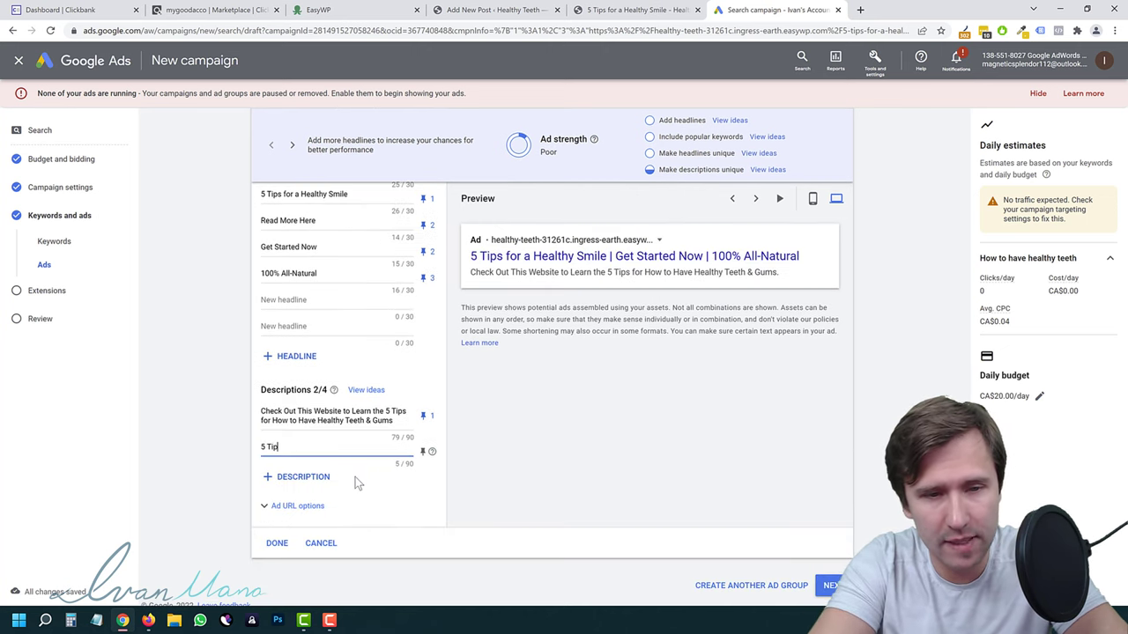
{"action": "key", "text": "BackSpace"}
{"action": "key", "text": "BackSpace"}
{"action": "key", "text": "BackSpace"}
{"action": "key", "text": "BackSpace"}
{"action": "key", "text": "BackSpace"}
{"action": "type", "text": "Healthy Smile. Ge"}
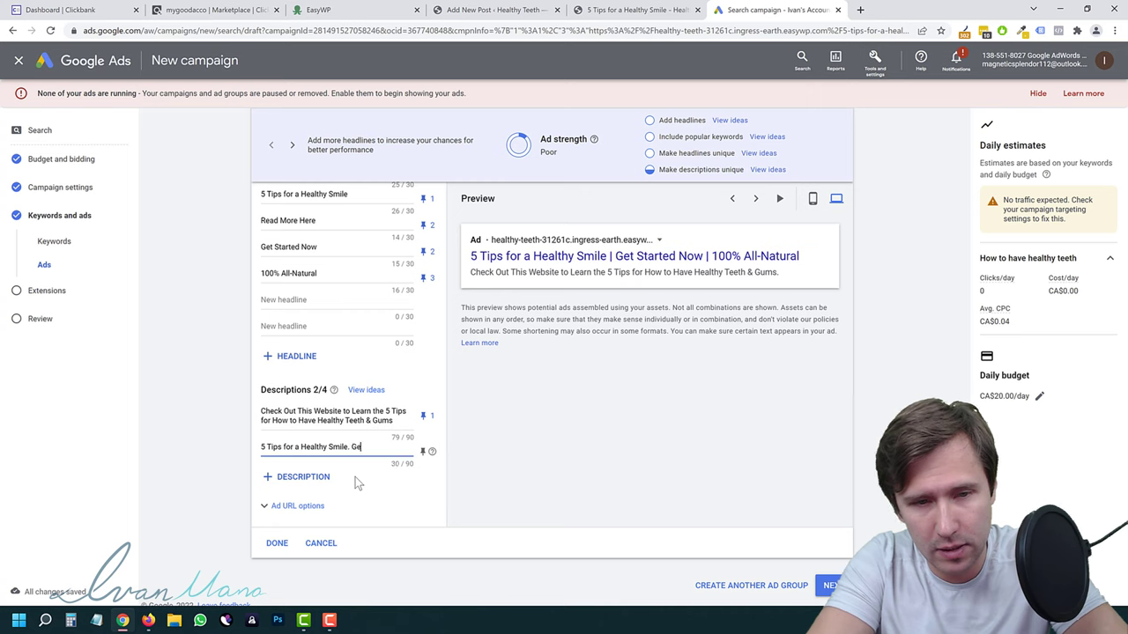
{"action": "type", "text": "t Started Now &"}
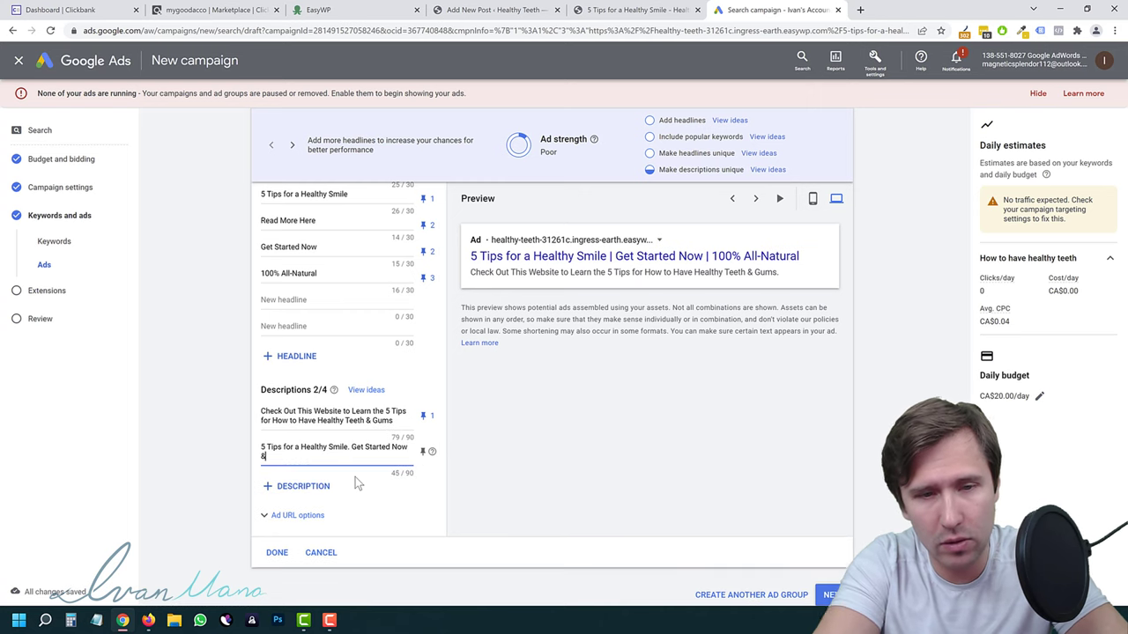
{"action": "type", "text": " Read More About This"}
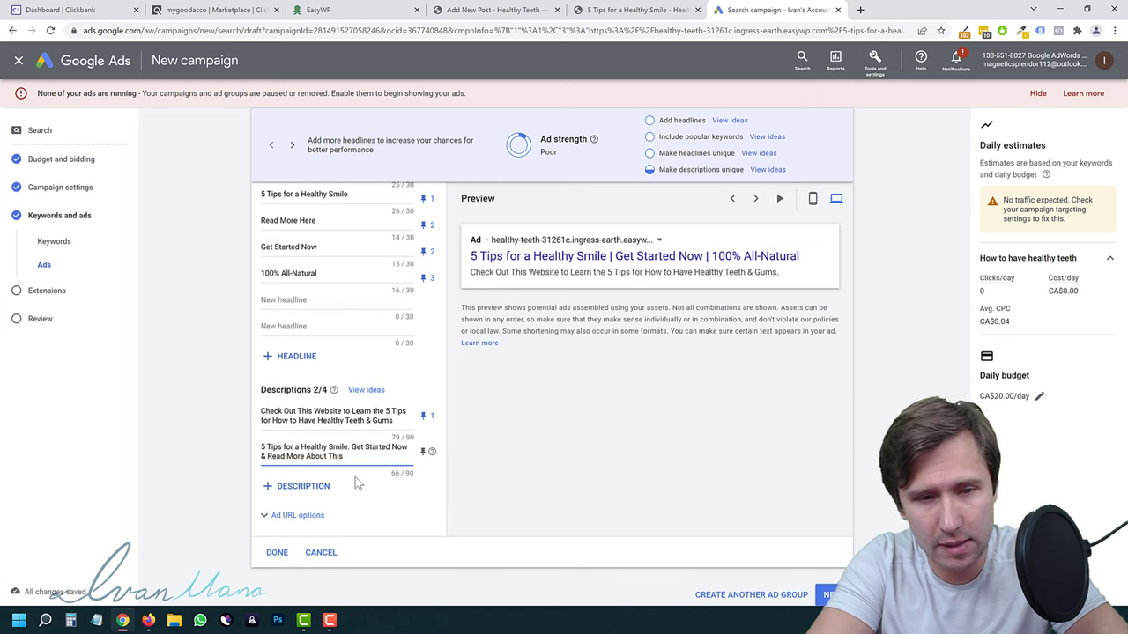
Unpin the first description so it can show in any position, and check the ad preview.
{"action": "left_click", "coordinate": [423, 417]}
{"action": "left_click", "coordinate": [484, 248]}
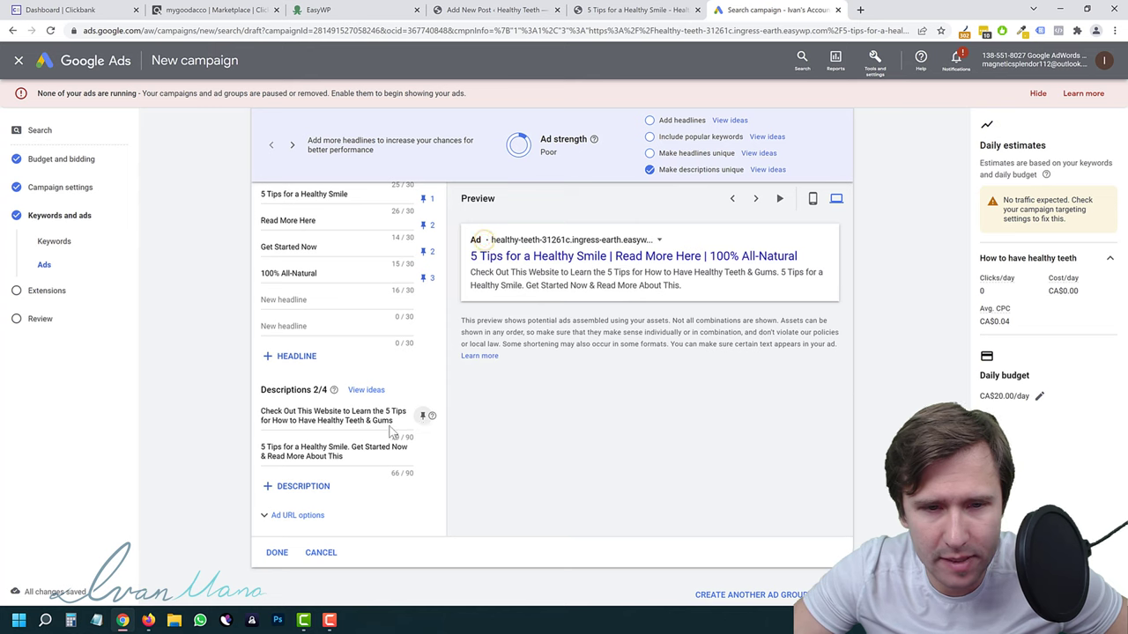
{"action": "left_click", "coordinate": [300, 421]}
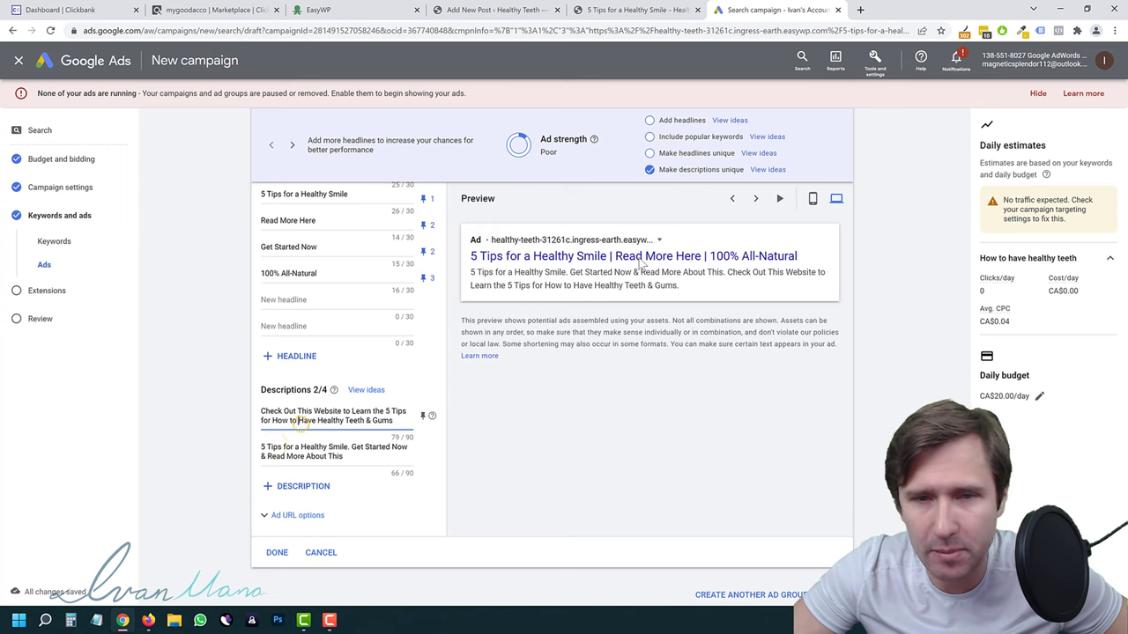
{"action": "left_click", "coordinate": [586, 400]}
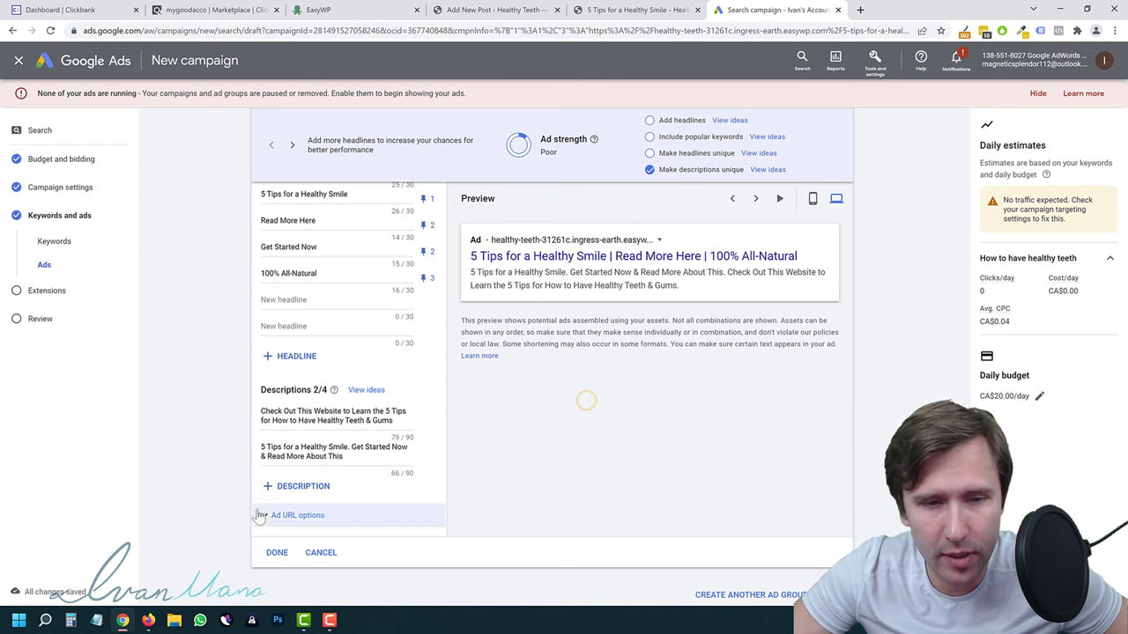
Save the finished ad and continue past the extensions to the campaign review without adding any.
{"action": "left_click", "coordinate": [276, 553]}
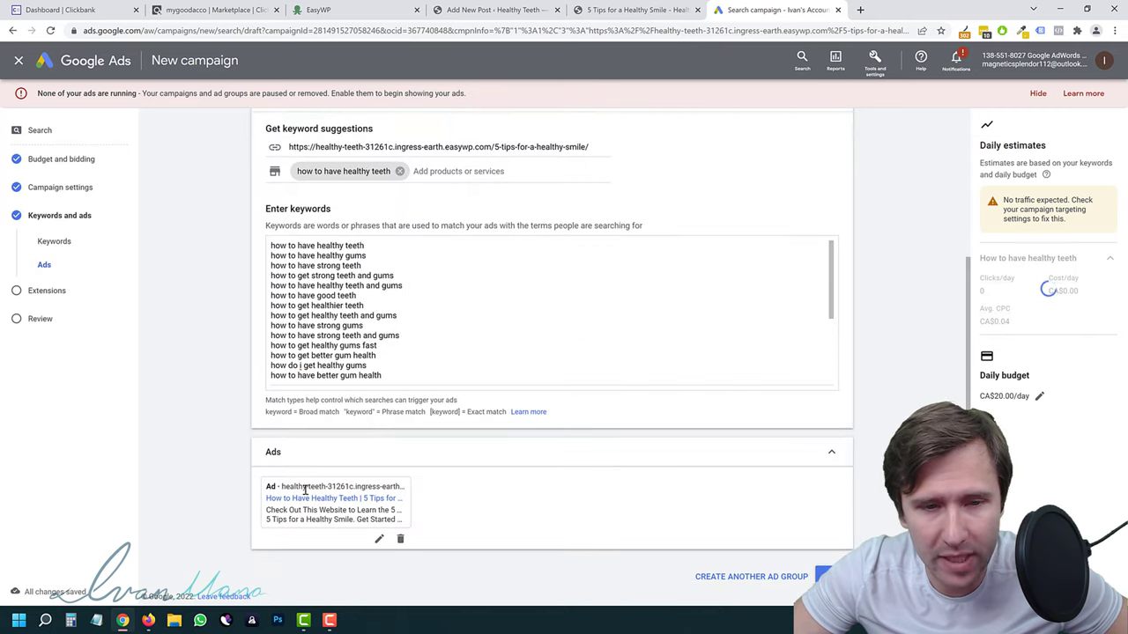
{"action": "scroll", "coordinate": [448, 466], "scroll_direction": "up", "scroll_amount": 3}
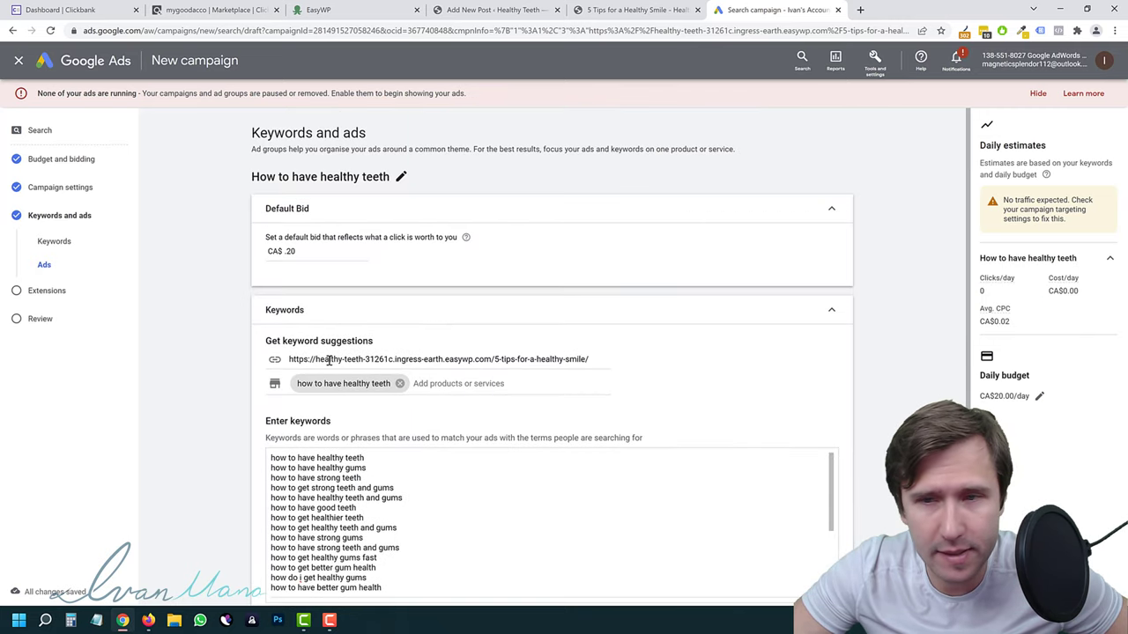
{"action": "scroll", "coordinate": [328, 360], "scroll_direction": "down", "scroll_amount": 5}
{"action": "left_click", "coordinate": [824, 576]}
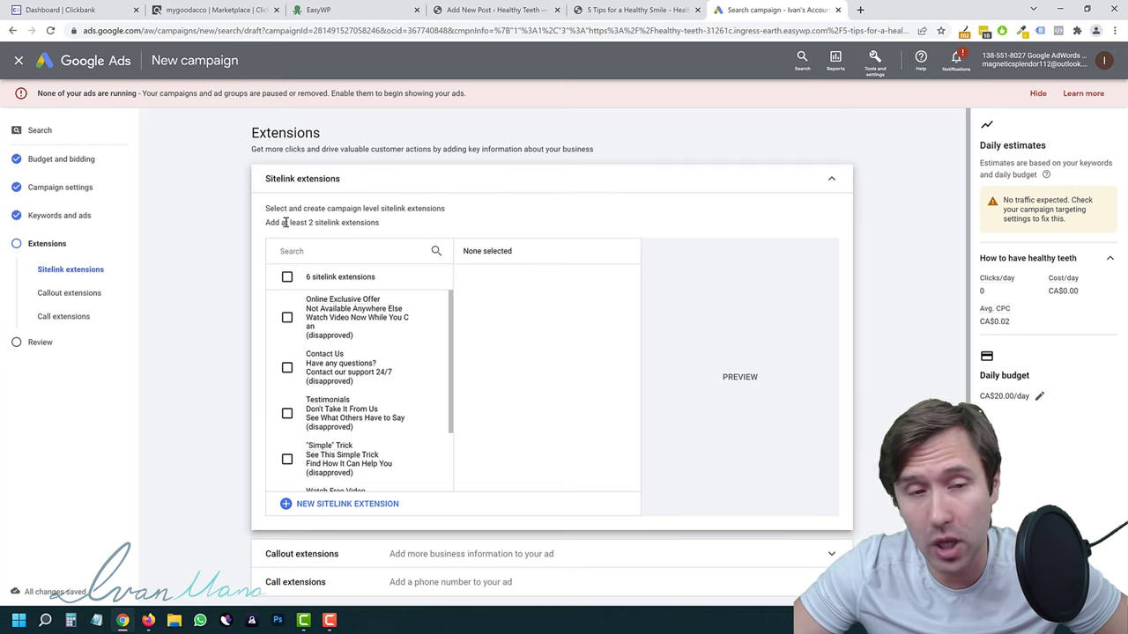
{"action": "scroll", "coordinate": [285, 221], "scroll_direction": "down", "scroll_amount": 3}
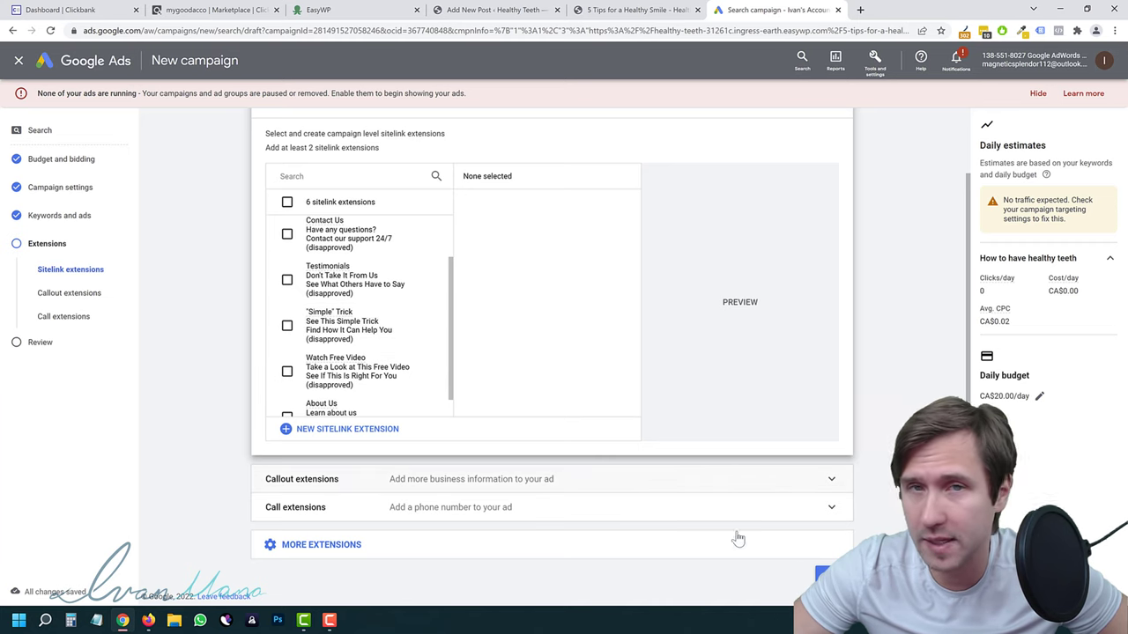
{"action": "left_click", "coordinate": [820, 575]}
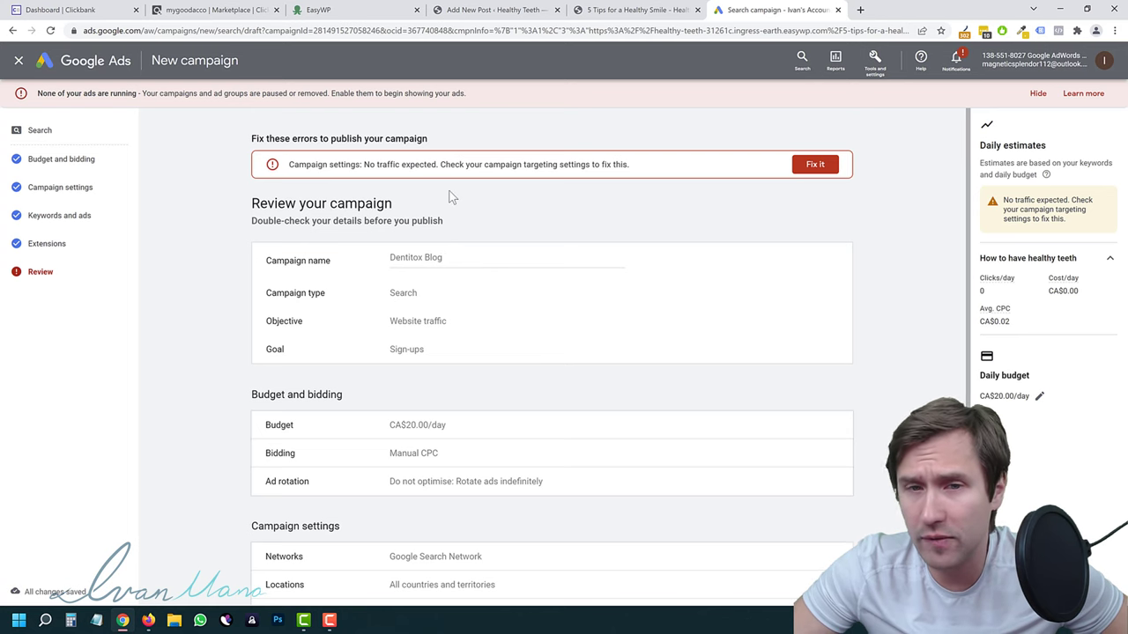
Examine the campaign review summary and the targeting error listed for the campaign settings.
{"action": "scroll", "coordinate": [441, 204], "scroll_direction": "down", "scroll_amount": 3}
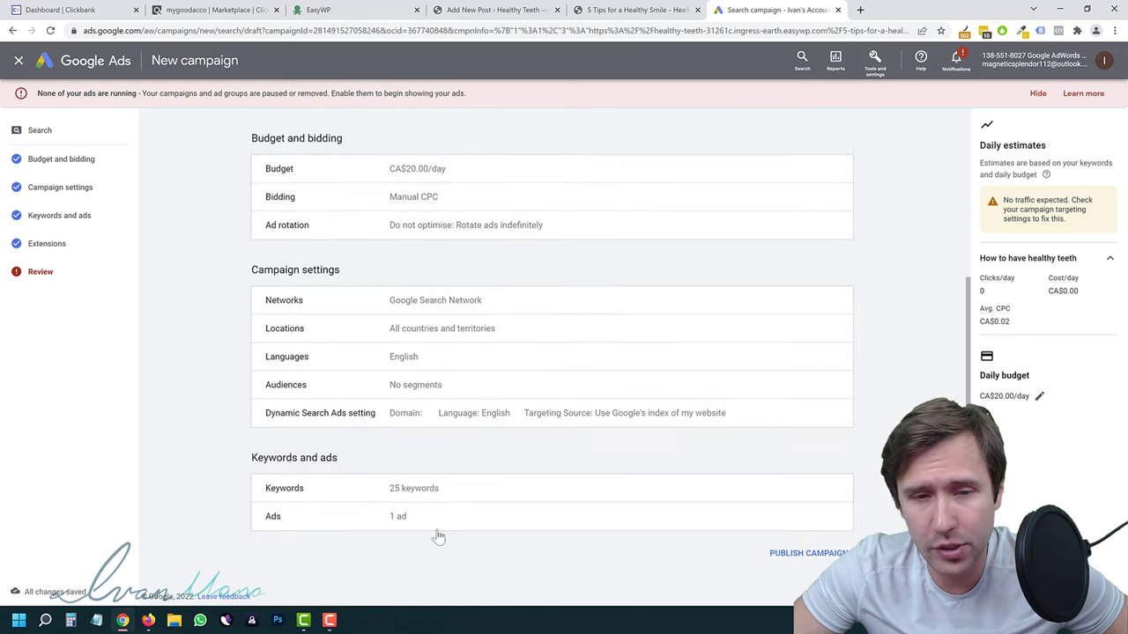
{"action": "scroll", "coordinate": [410, 498], "scroll_direction": "up", "scroll_amount": 3}
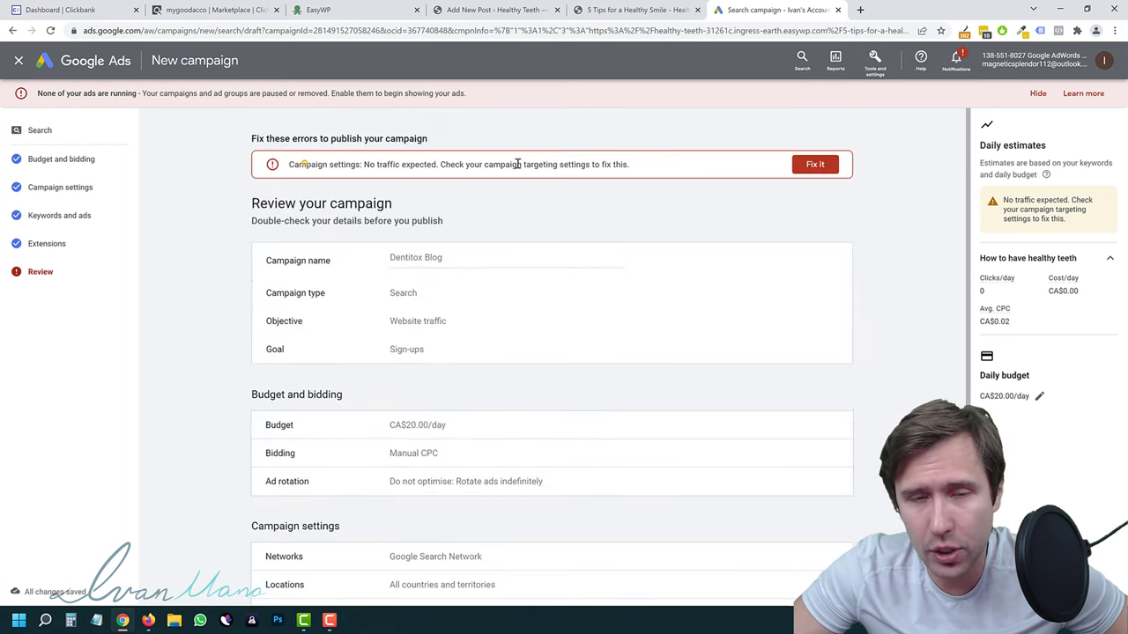
{"action": "left_click_drag", "start_coordinate": [518, 164], "coordinate": [623, 163]}
{"action": "left_click", "coordinate": [533, 194]}
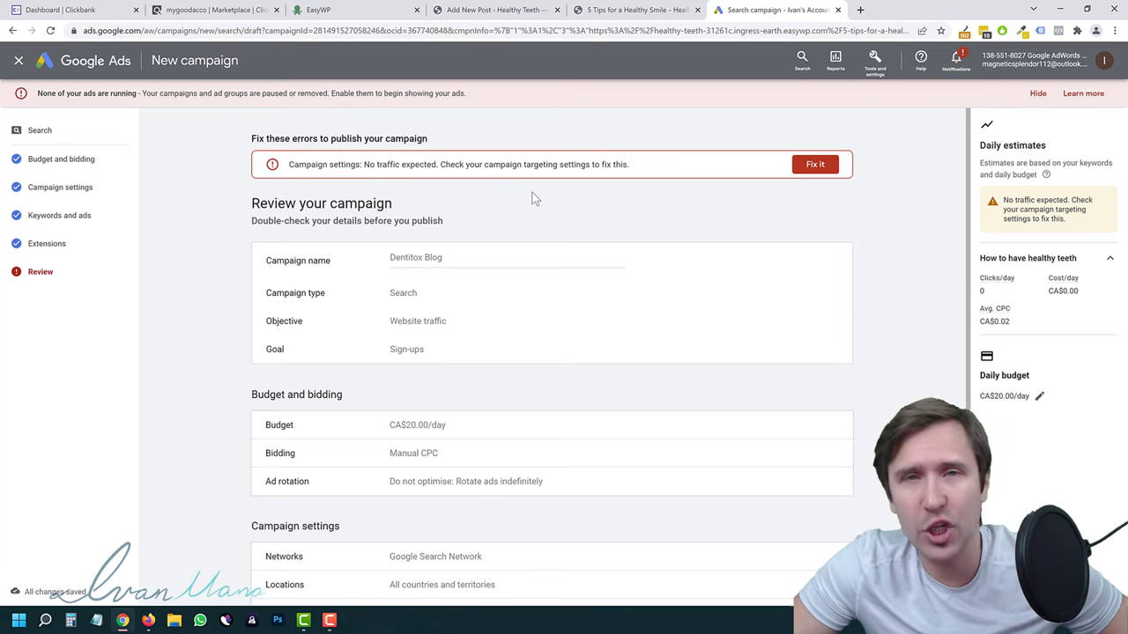
{"action": "scroll", "coordinate": [500, 233], "scroll_direction": "down", "scroll_amount": 3}
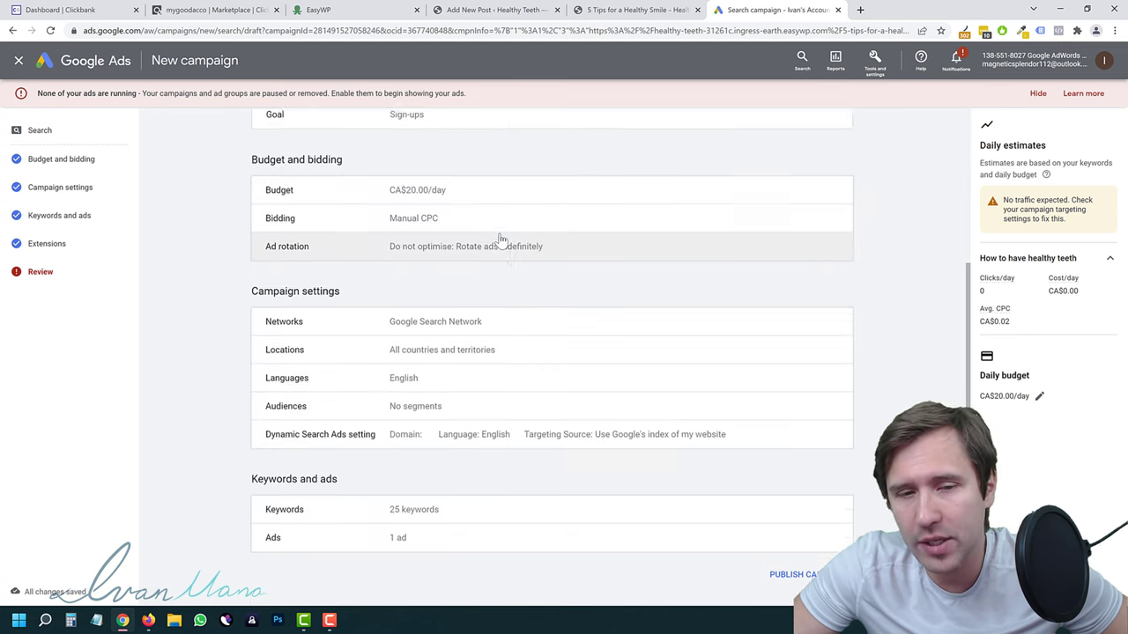
Check the Dentitox Blog campaign summary and publish the campaign despite its missing information.
{"action": "scroll", "coordinate": [500, 233], "scroll_direction": "up", "scroll_amount": 3}
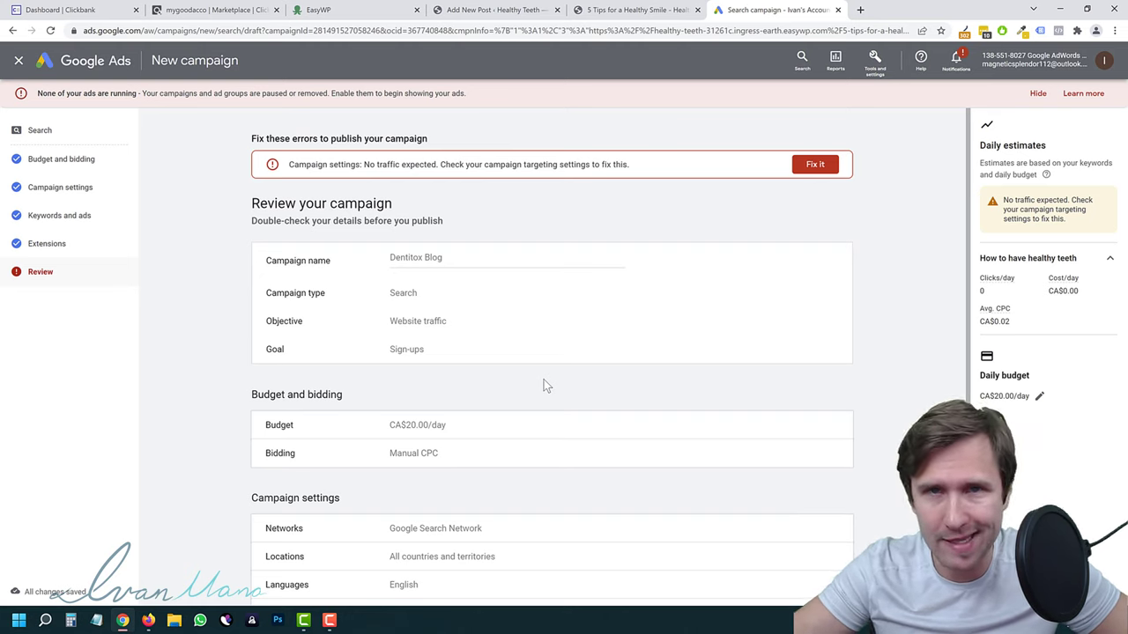
{"action": "scroll", "coordinate": [544, 385], "scroll_direction": "down", "scroll_amount": 3}
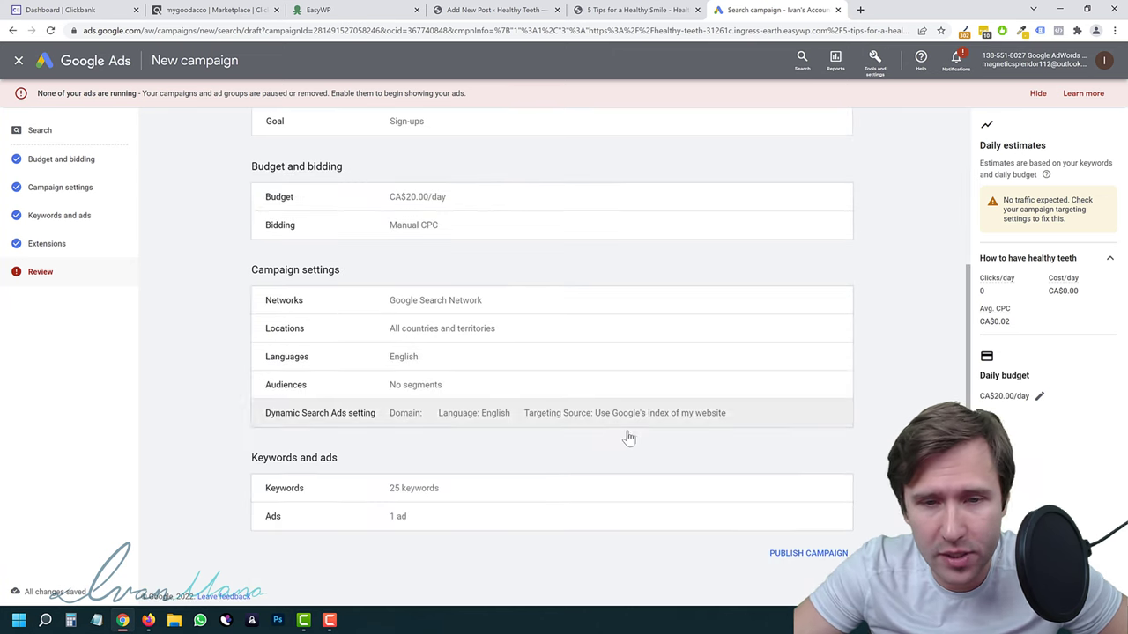
{"action": "left_click", "coordinate": [780, 553]}
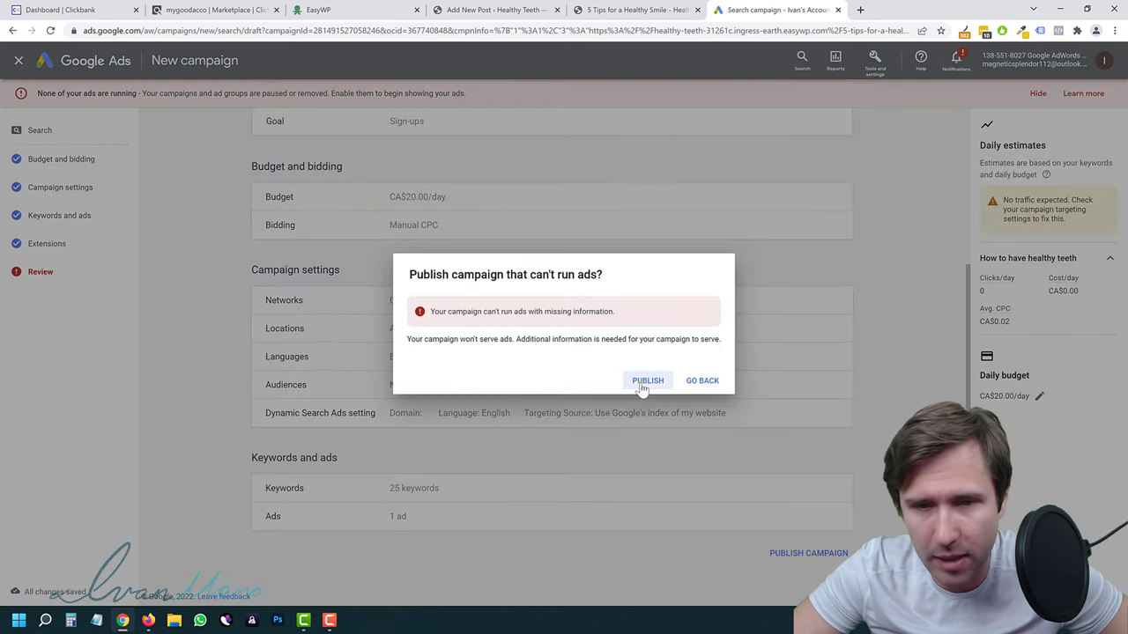
{"action": "left_click", "coordinate": [646, 383]}
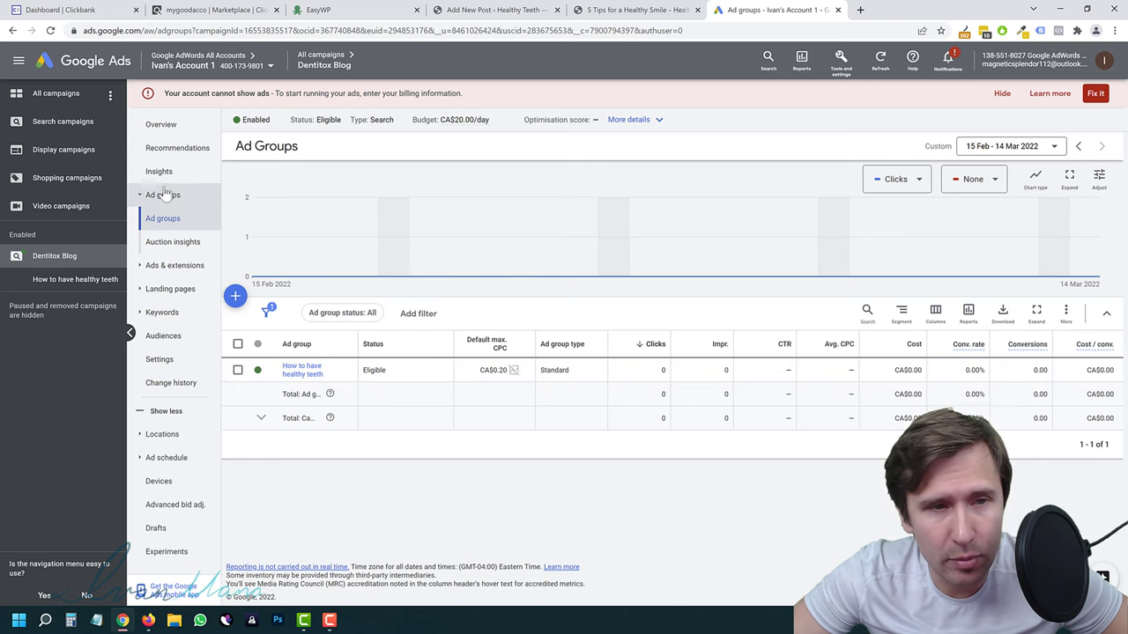
Review the Dentitox Blog campaign's ad group and its ad, opening the ad for editing and leaving it without changes.
{"action": "left_click", "coordinate": [51, 259]}
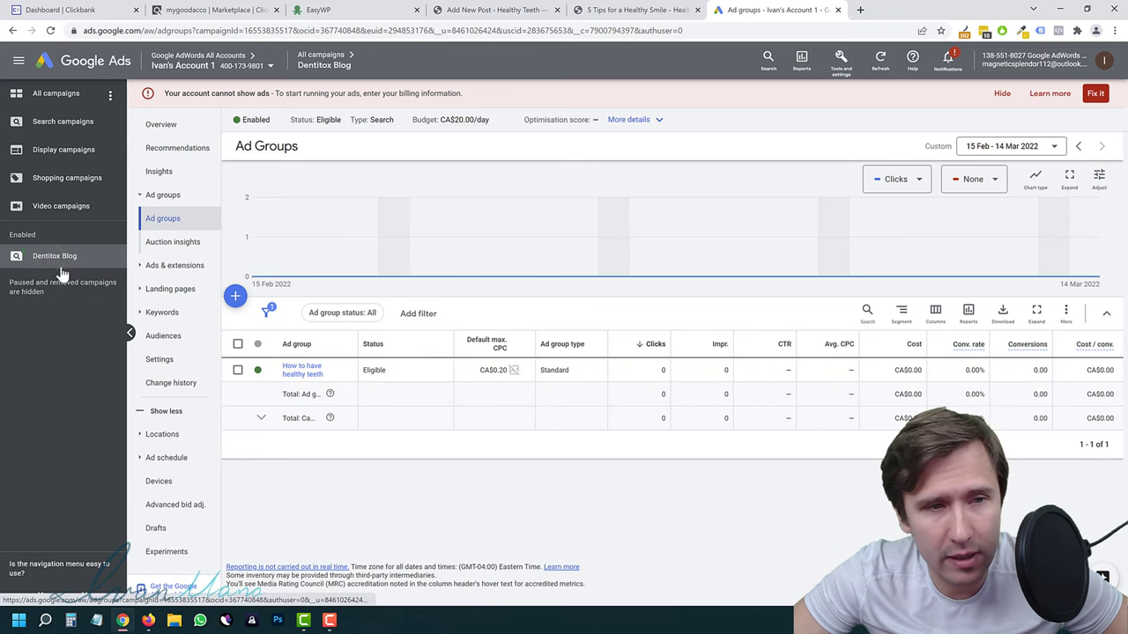
{"action": "left_click", "coordinate": [28, 261]}
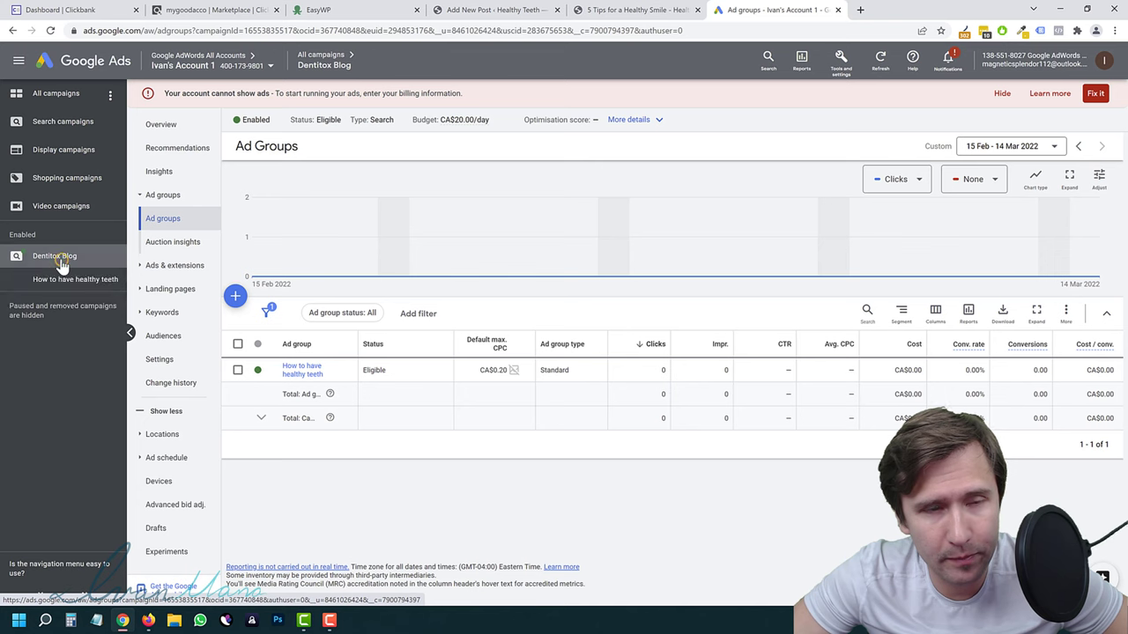
{"action": "left_click", "coordinate": [60, 102]}
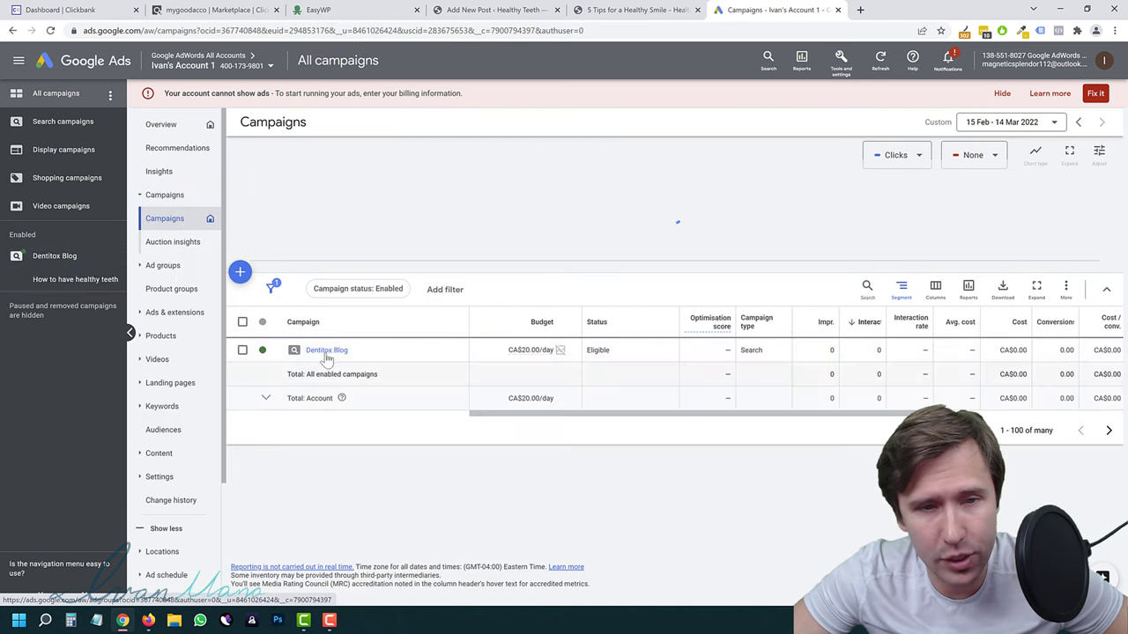
{"action": "left_click", "coordinate": [326, 351]}
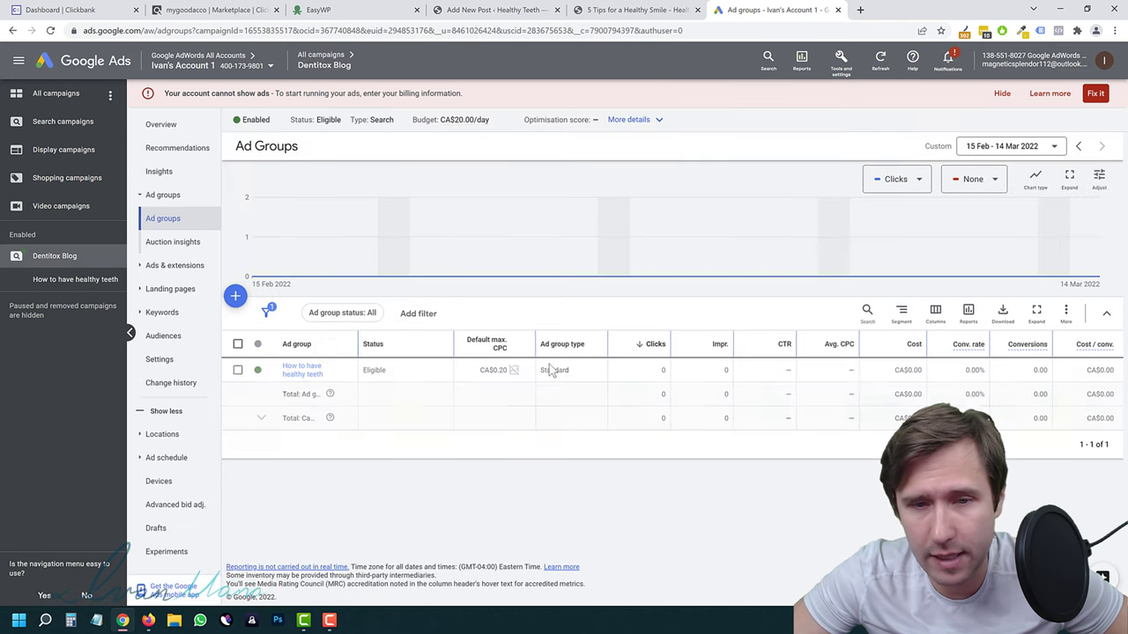
{"action": "left_click", "coordinate": [171, 266]}
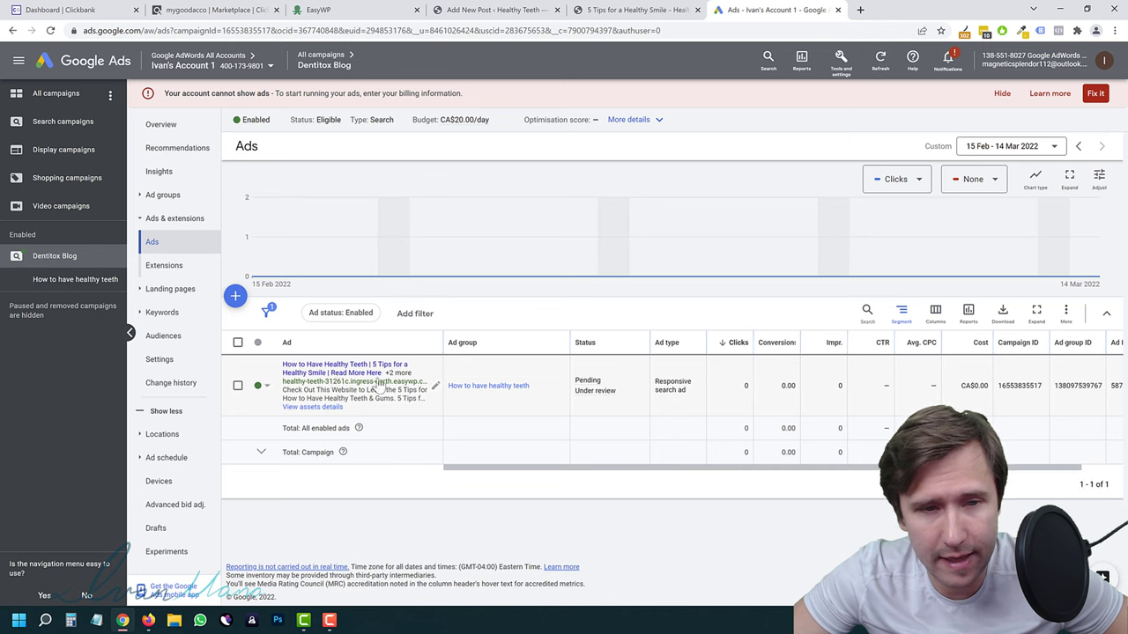
{"action": "left_click", "coordinate": [434, 385]}
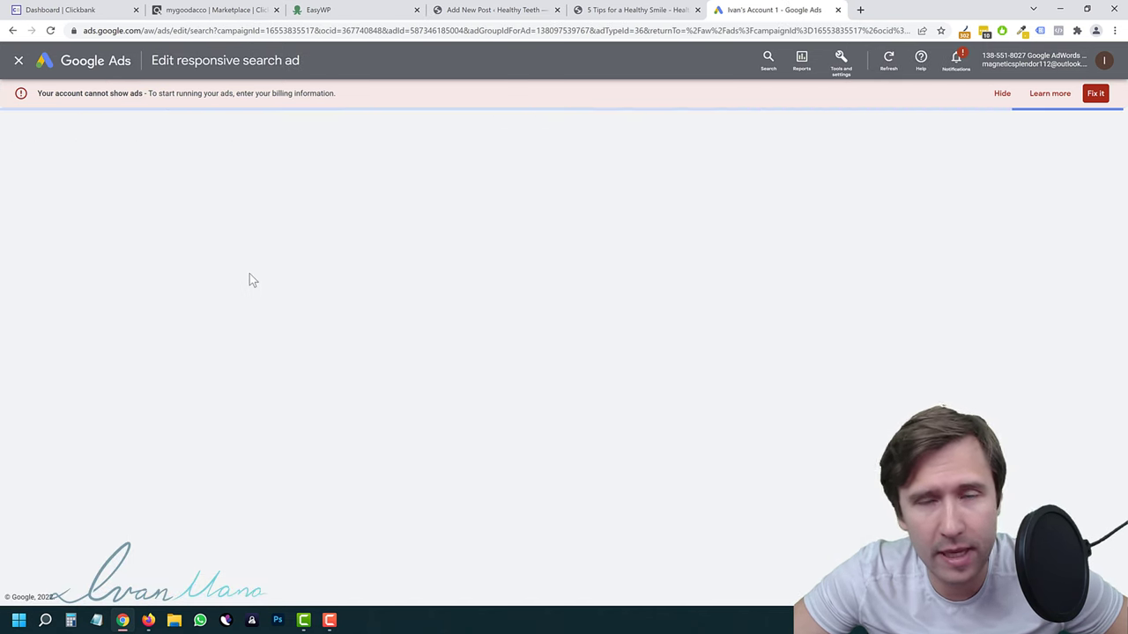
{"action": "left_click", "coordinate": [16, 60]}
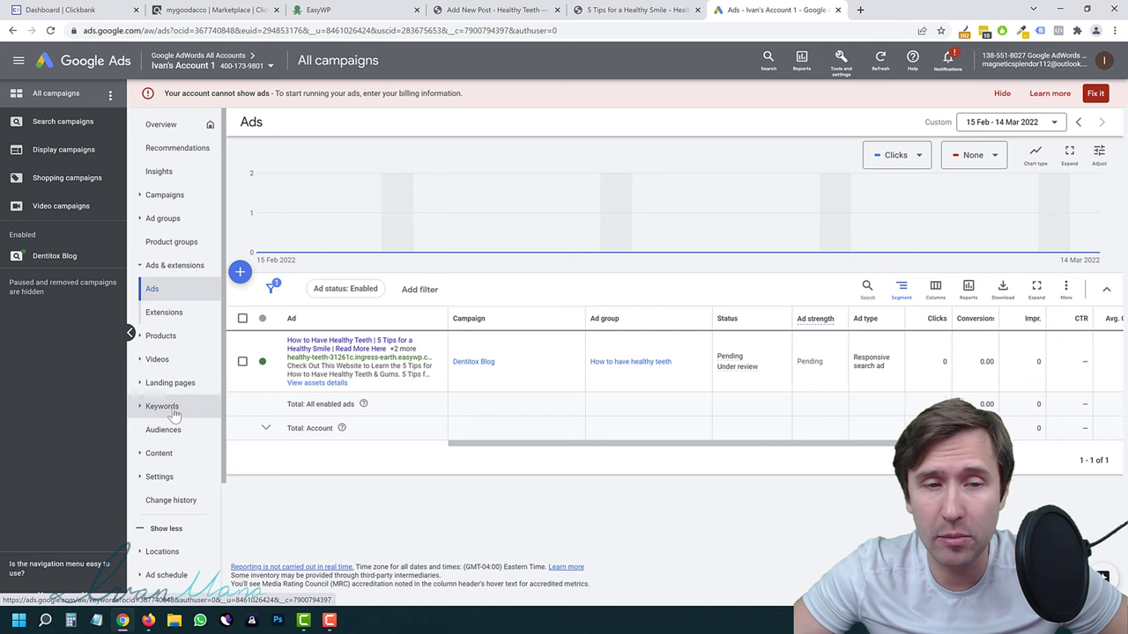
Select all search keywords and choose phrase match as their new match type.
{"action": "left_click", "coordinate": [167, 408]}
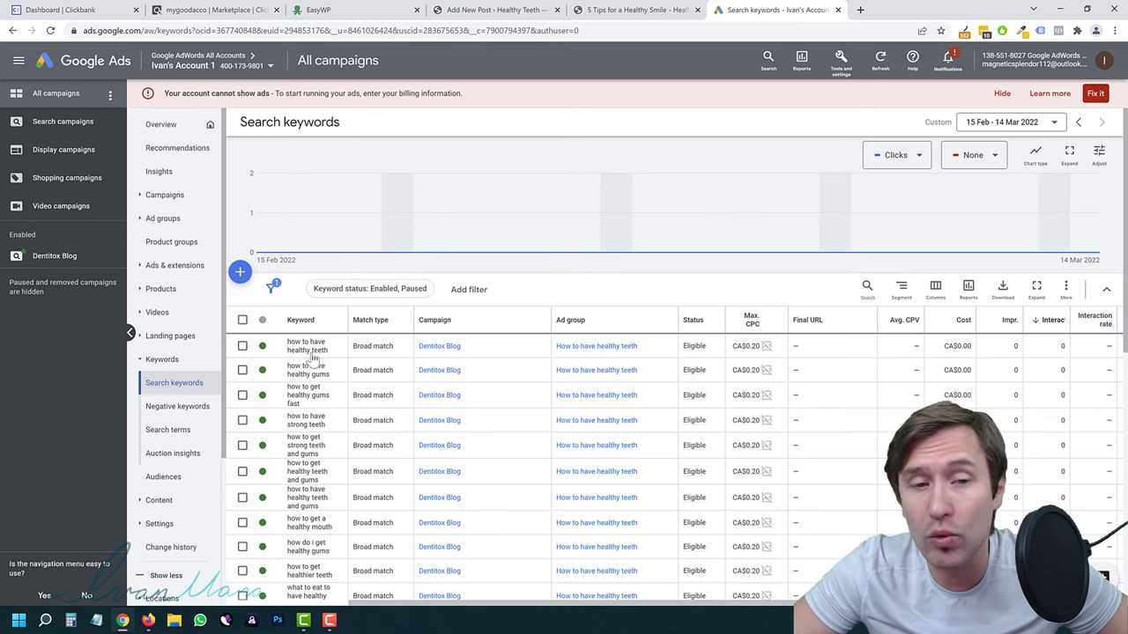
{"action": "left_click_drag", "start_coordinate": [330, 350], "coordinate": [288, 347]}
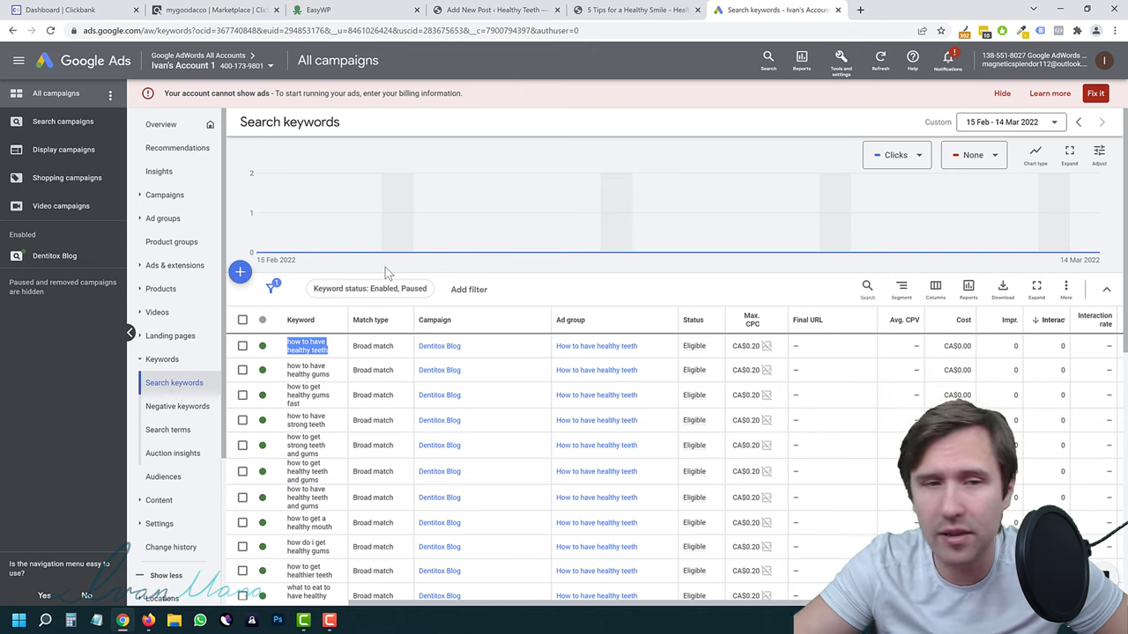
{"action": "left_click", "coordinate": [245, 319]}
{"action": "scroll", "coordinate": [287, 425], "scroll_direction": "down", "scroll_amount": 5}
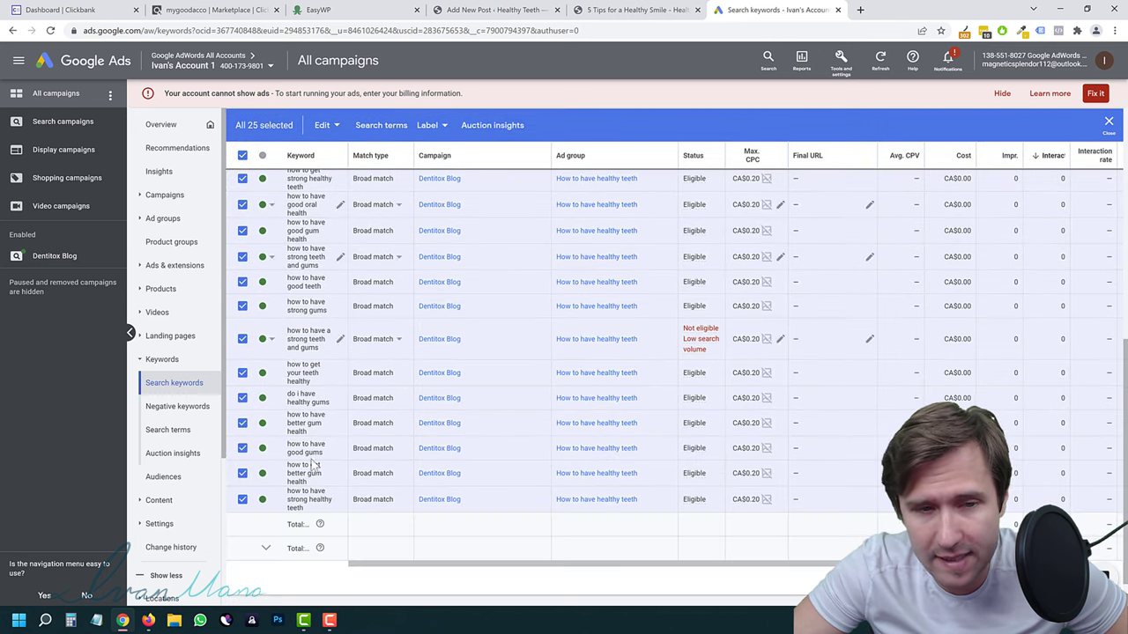
{"action": "scroll", "coordinate": [286, 426], "scroll_direction": "up", "scroll_amount": 5}
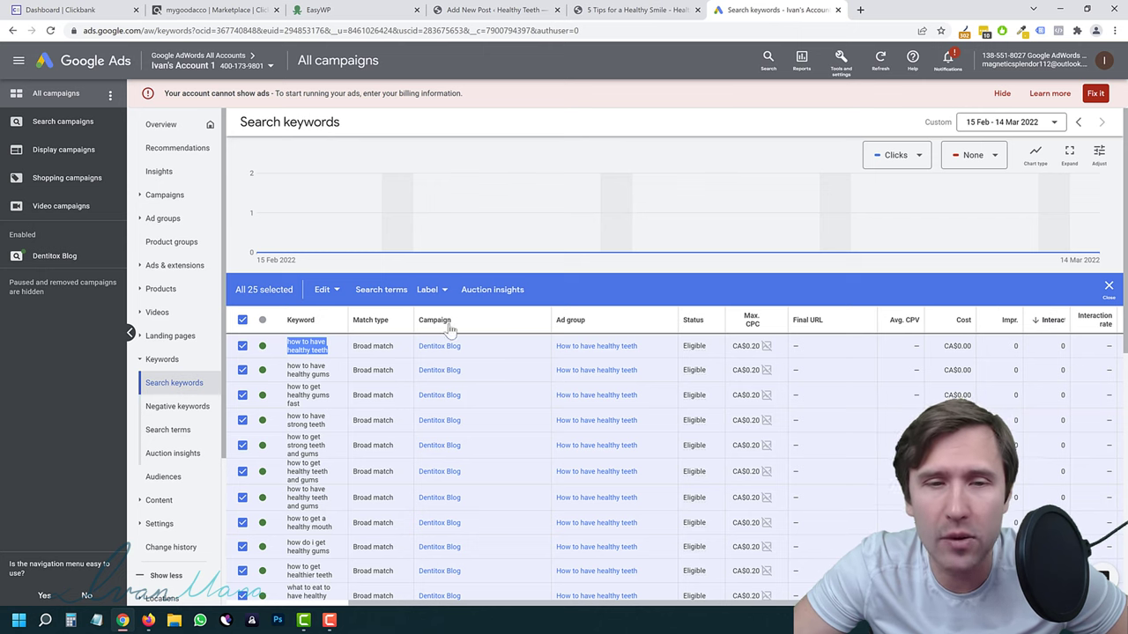
{"action": "left_click", "coordinate": [326, 291]}
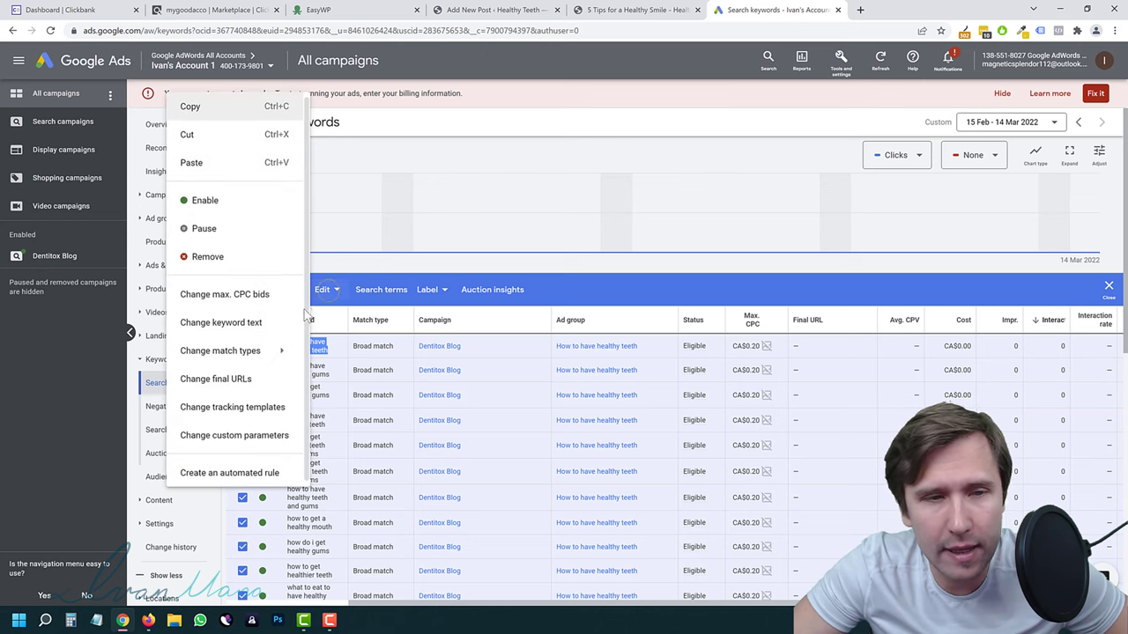
{"action": "mouse_move", "coordinate": [256, 352]}
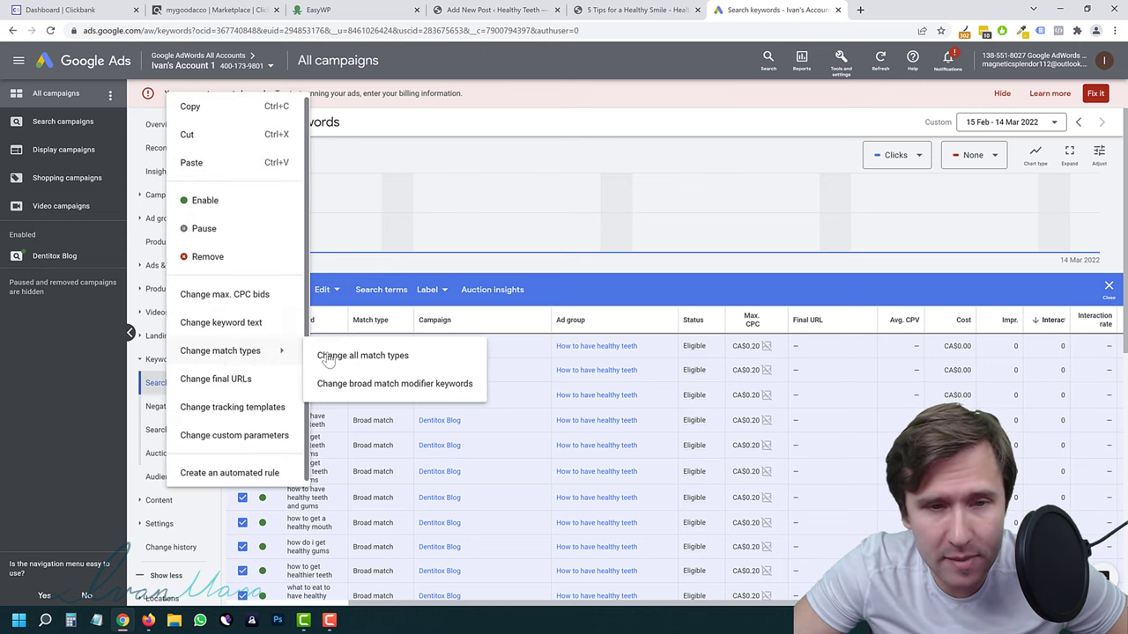
{"action": "left_click", "coordinate": [374, 357]}
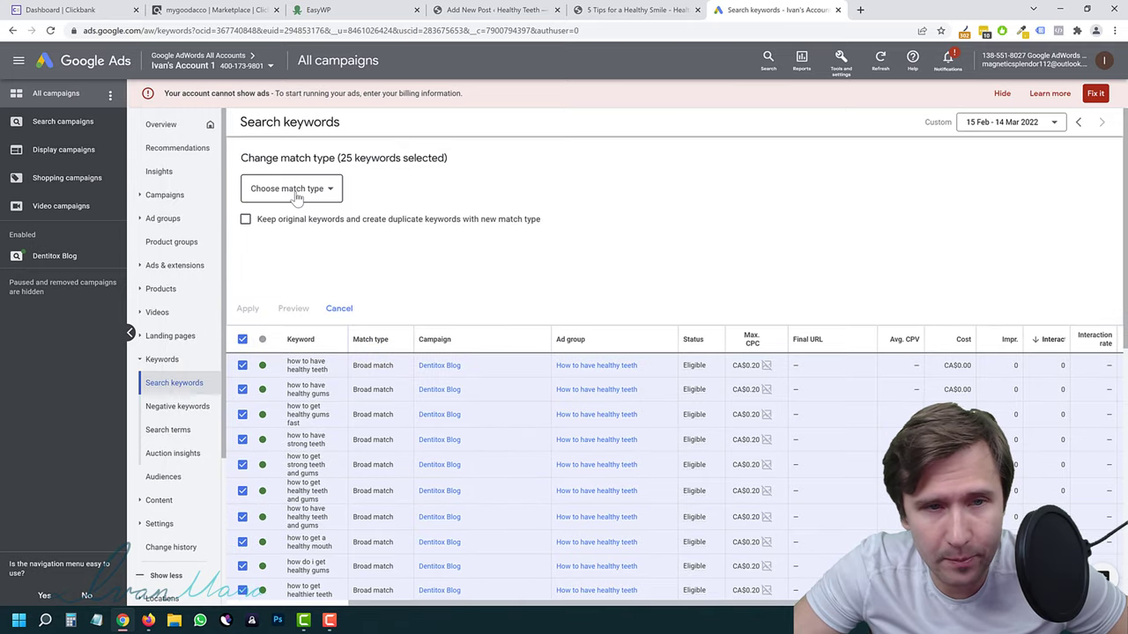
{"action": "left_click", "coordinate": [295, 193]}
{"action": "left_click", "coordinate": [274, 197]}
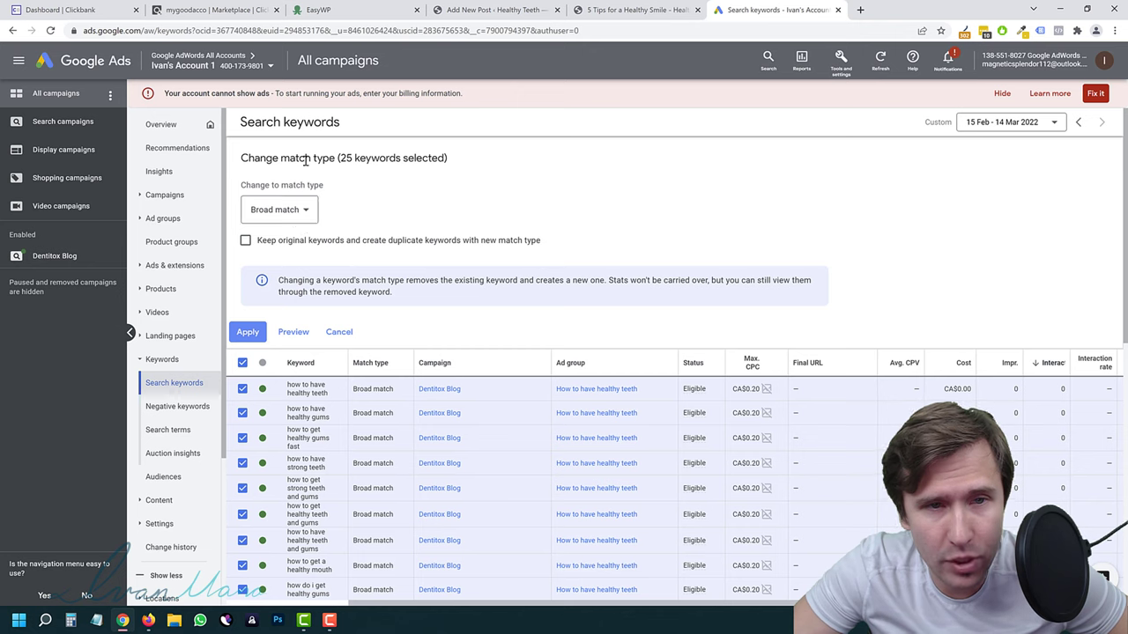
{"action": "left_click", "coordinate": [269, 209]}
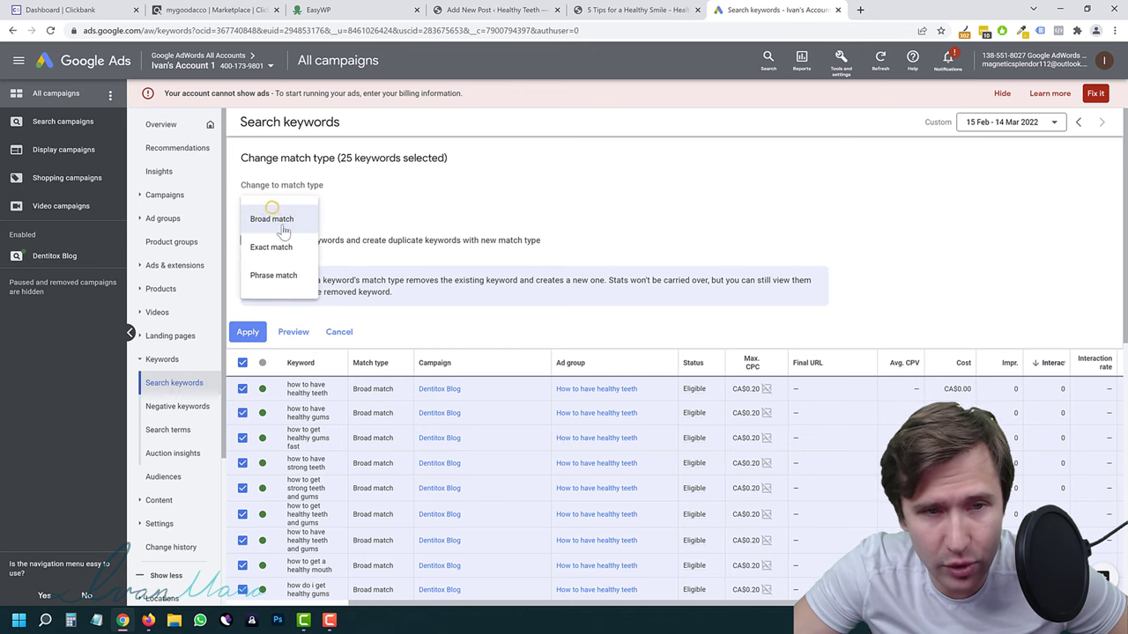
{"action": "left_click", "coordinate": [265, 282]}
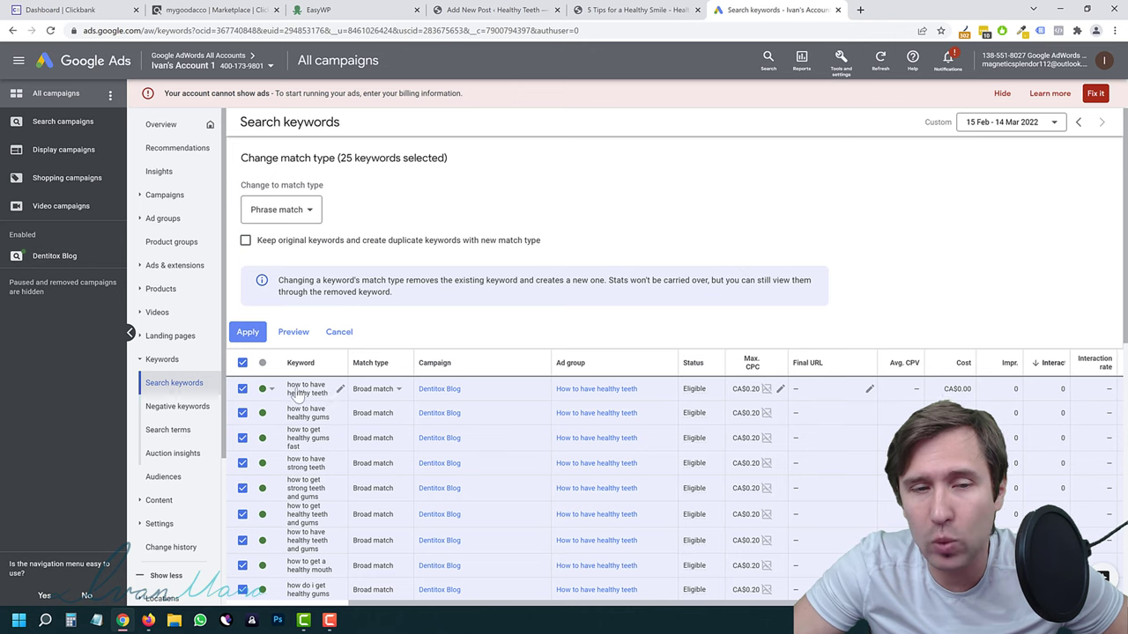
Try exact match for the selected keywords, return to phrase match, and apply the match type change.
{"action": "left_click", "coordinate": [298, 221]}
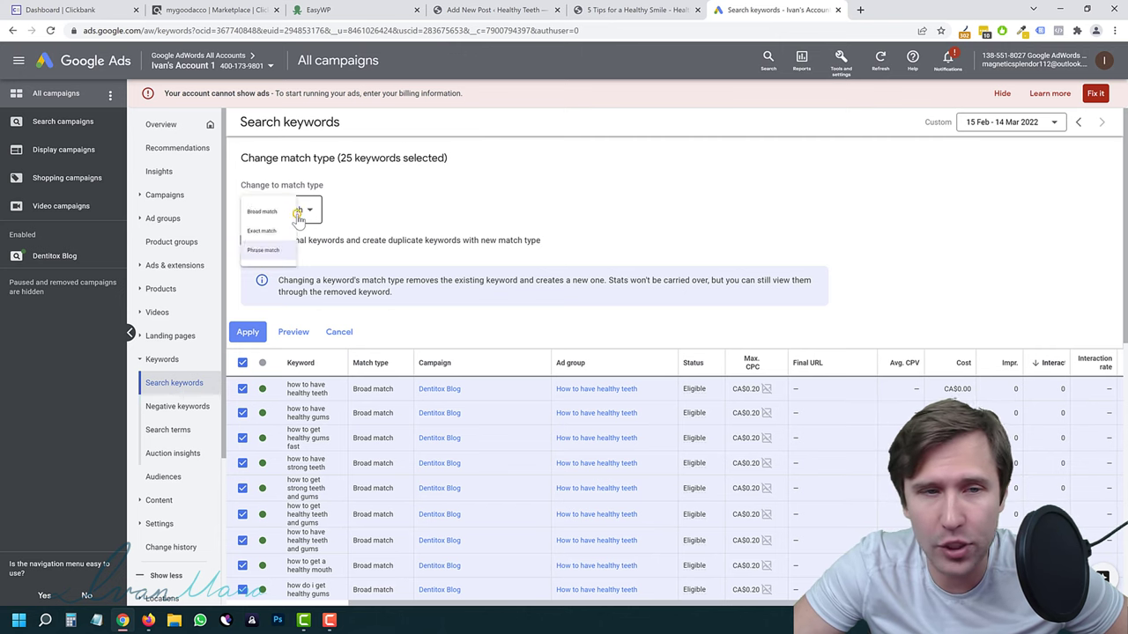
{"action": "left_click", "coordinate": [291, 244]}
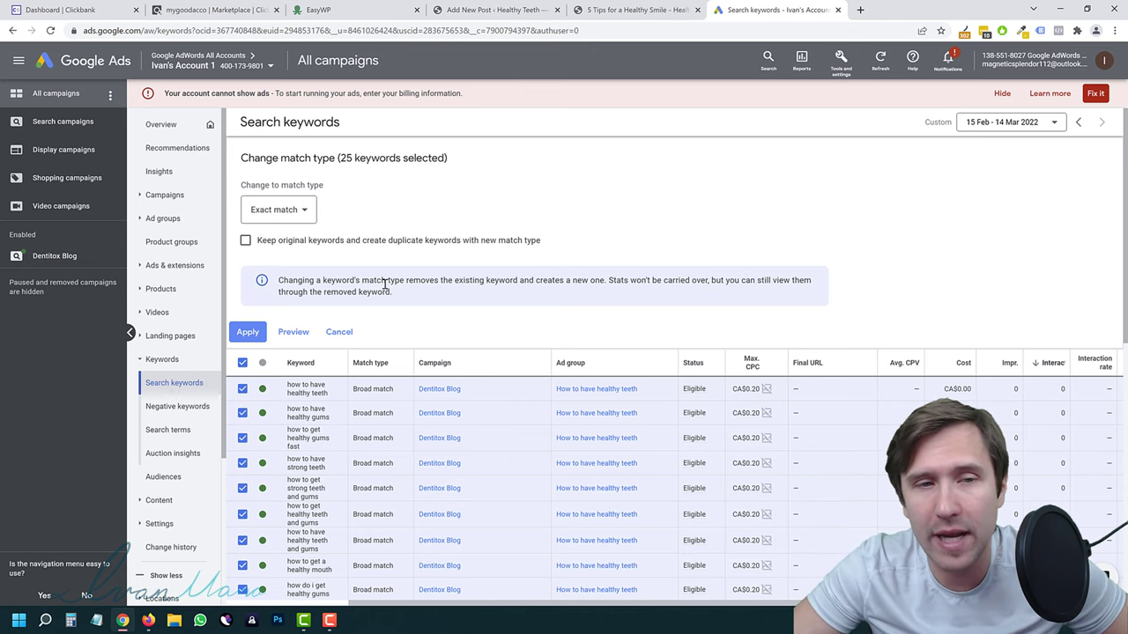
{"action": "left_click", "coordinate": [306, 216]}
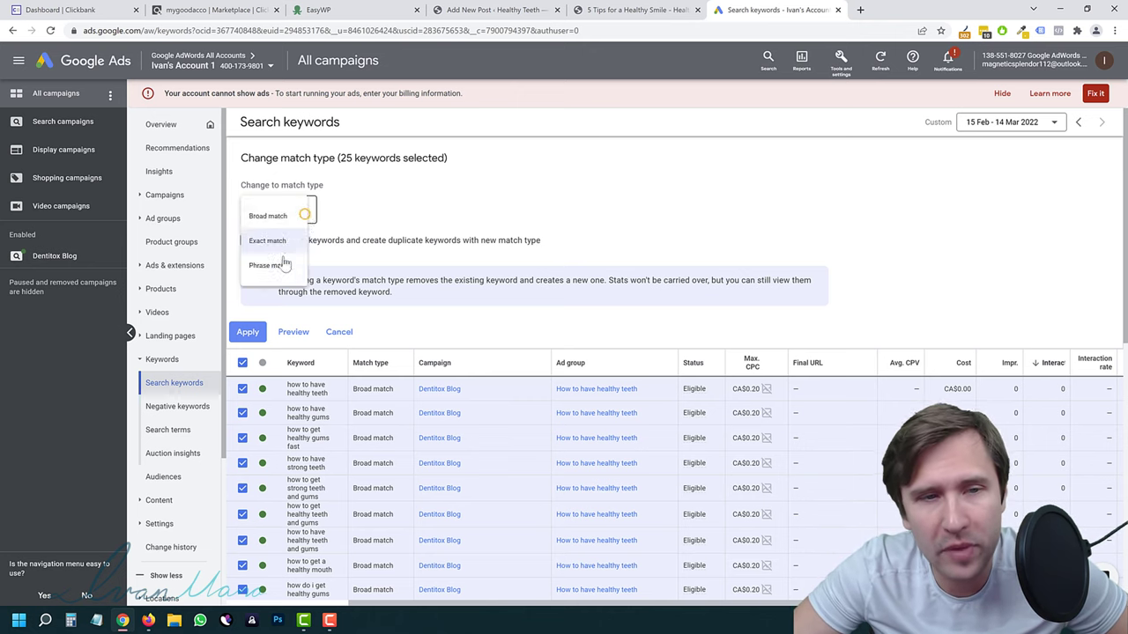
{"action": "left_click", "coordinate": [271, 269]}
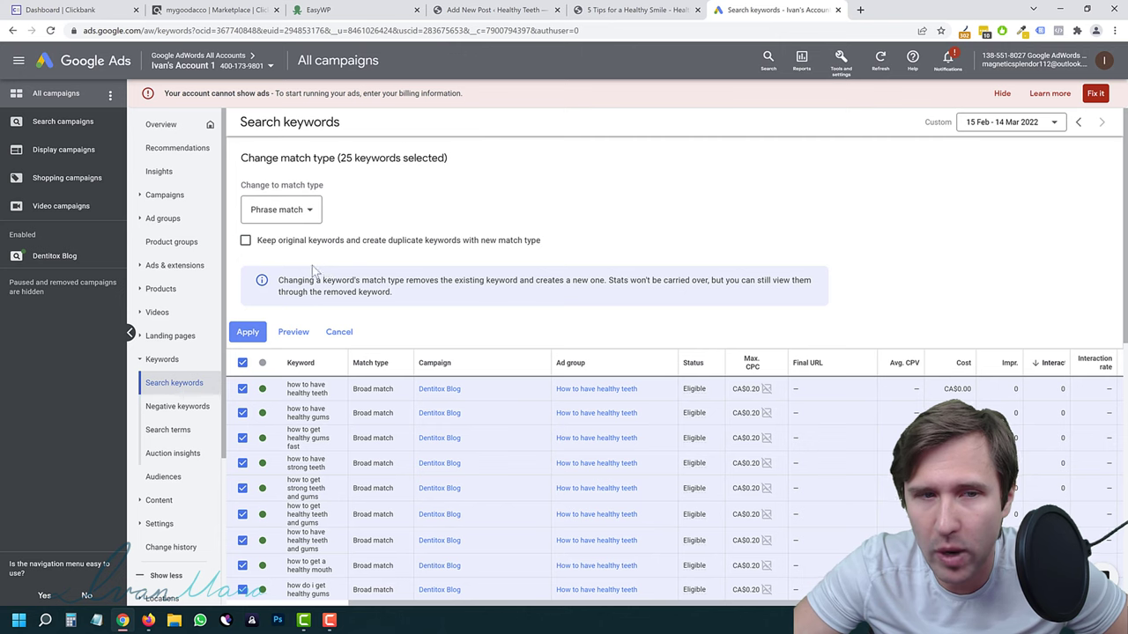
{"action": "left_click", "coordinate": [249, 332]}
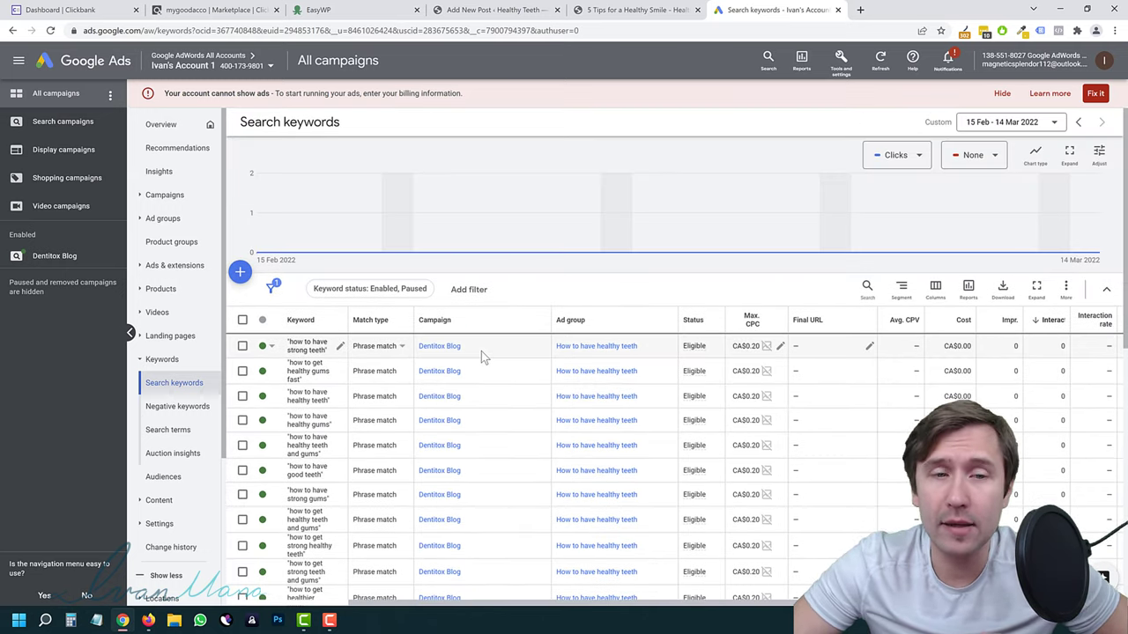
Compare the published 5 Tips for a Healthy Smile post with the campaign's search keywords.
{"action": "left_click", "coordinate": [635, 9]}
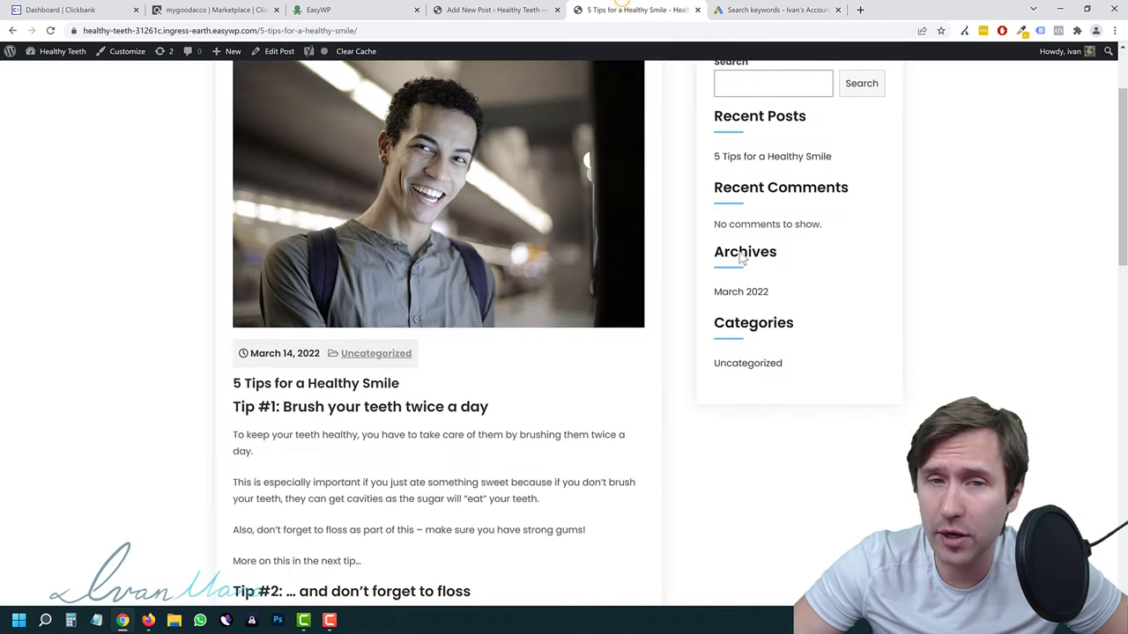
{"action": "scroll", "coordinate": [634, 284], "scroll_direction": "up", "scroll_amount": 2}
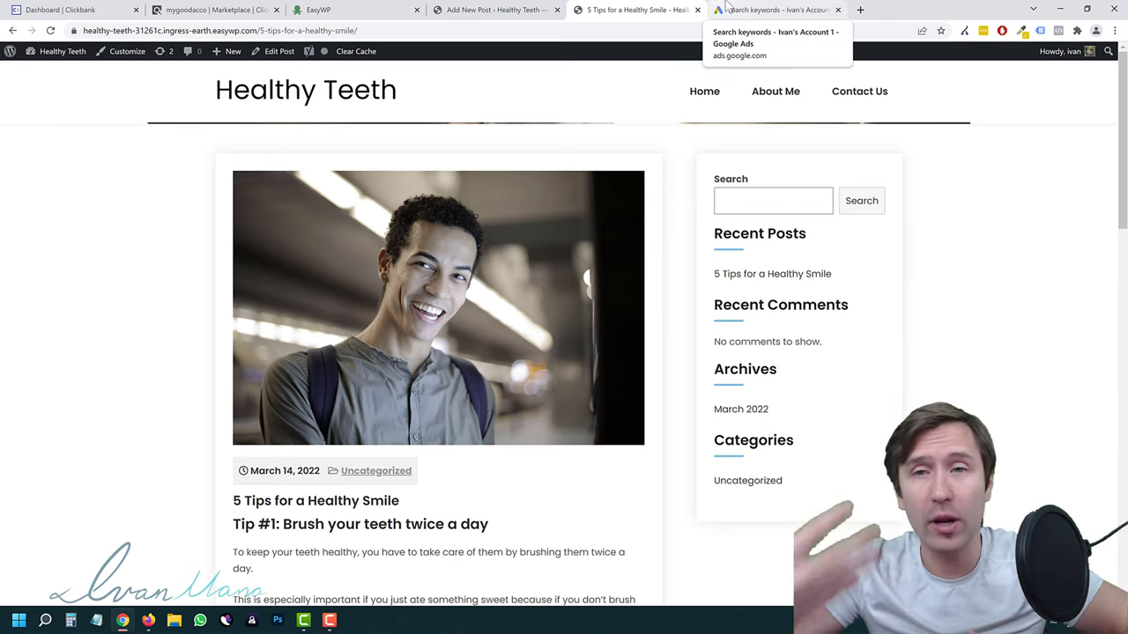
{"action": "left_click", "coordinate": [754, 9]}
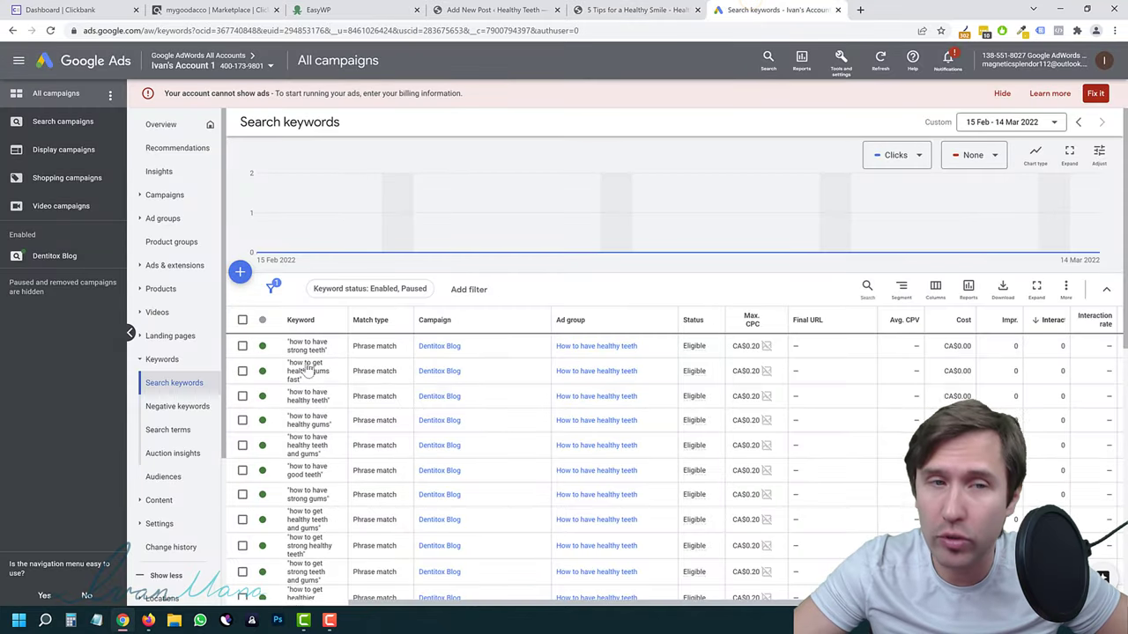
{"action": "mouse_move", "coordinate": [348, 256]}
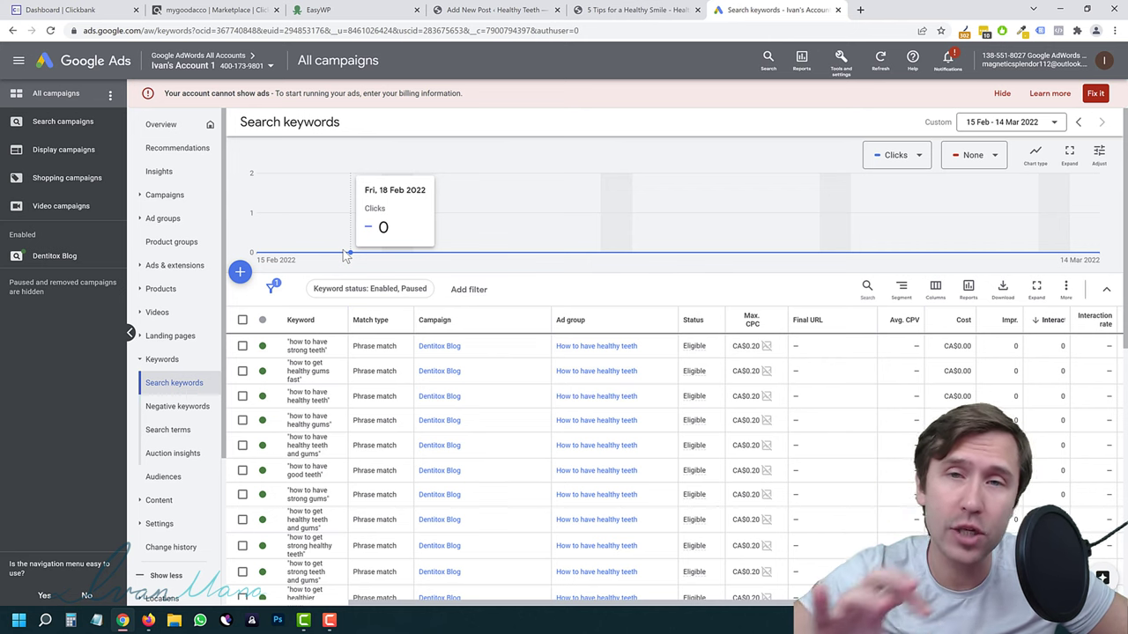
{"action": "left_click", "coordinate": [630, 8]}
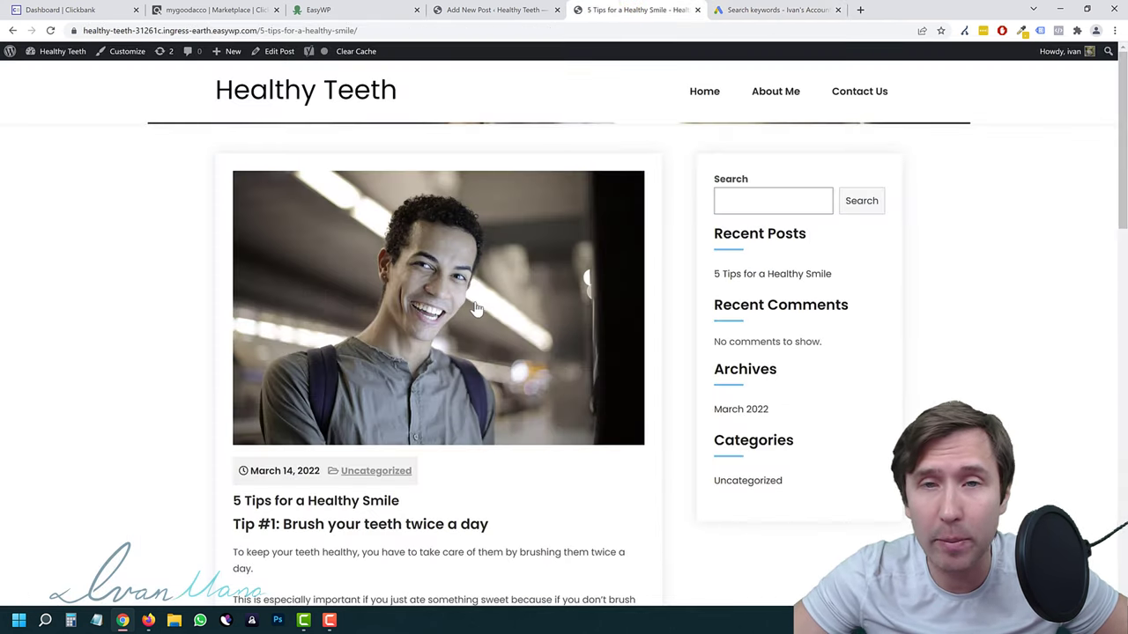
{"action": "scroll", "coordinate": [476, 309], "scroll_direction": "down", "scroll_amount": 1}
{"action": "key", "text": "ctrl+Tab"}
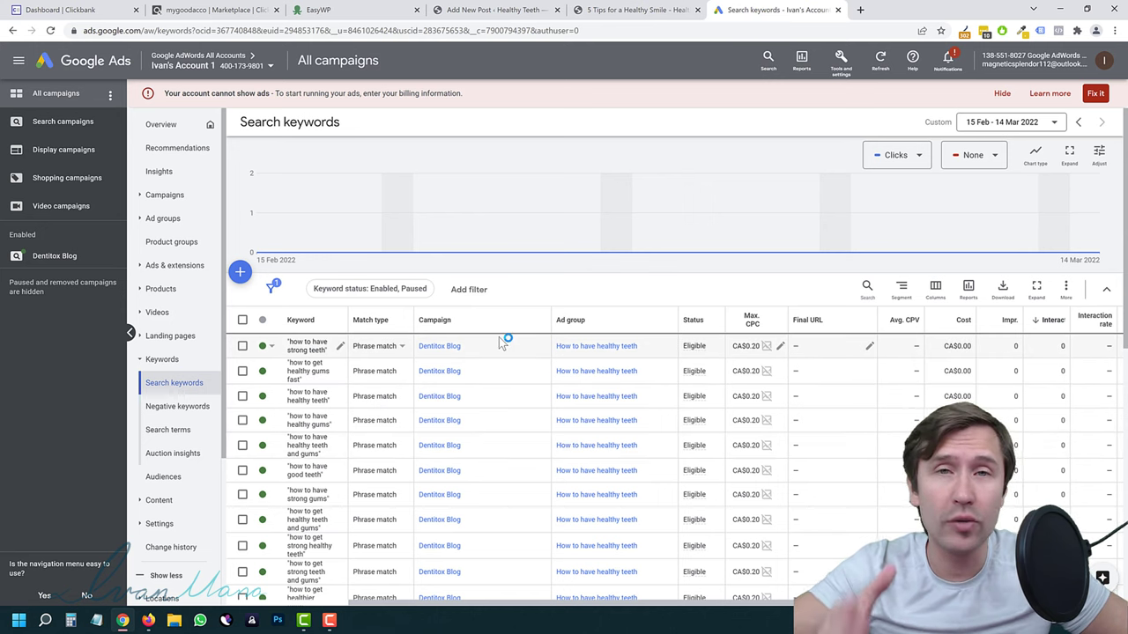
Open youtube.com/ivanmana in a new tab and browse the channel's uploaded videos.
{"action": "left_click", "coordinate": [859, 9]}
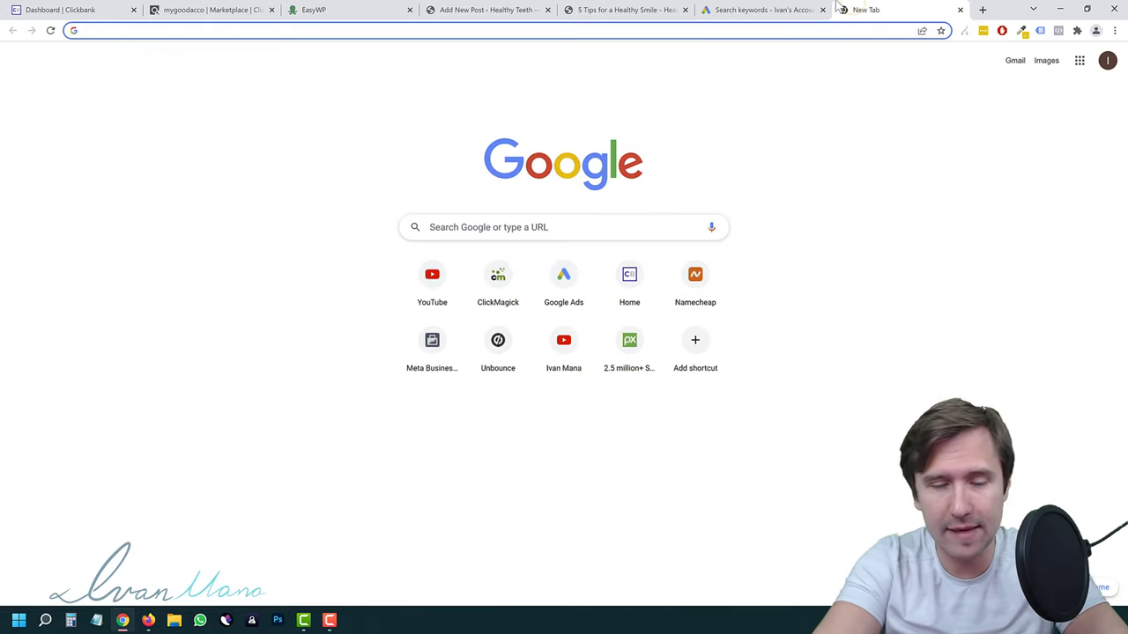
{"action": "type", "text": "youtube.com/ivanmana"}
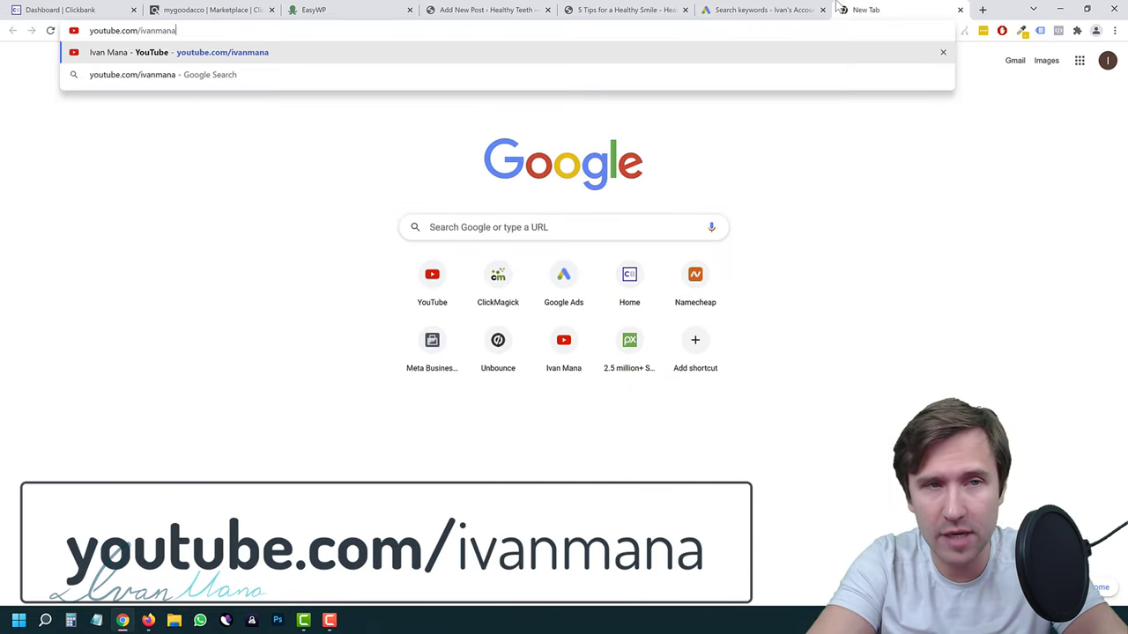
{"action": "key", "text": "Return"}
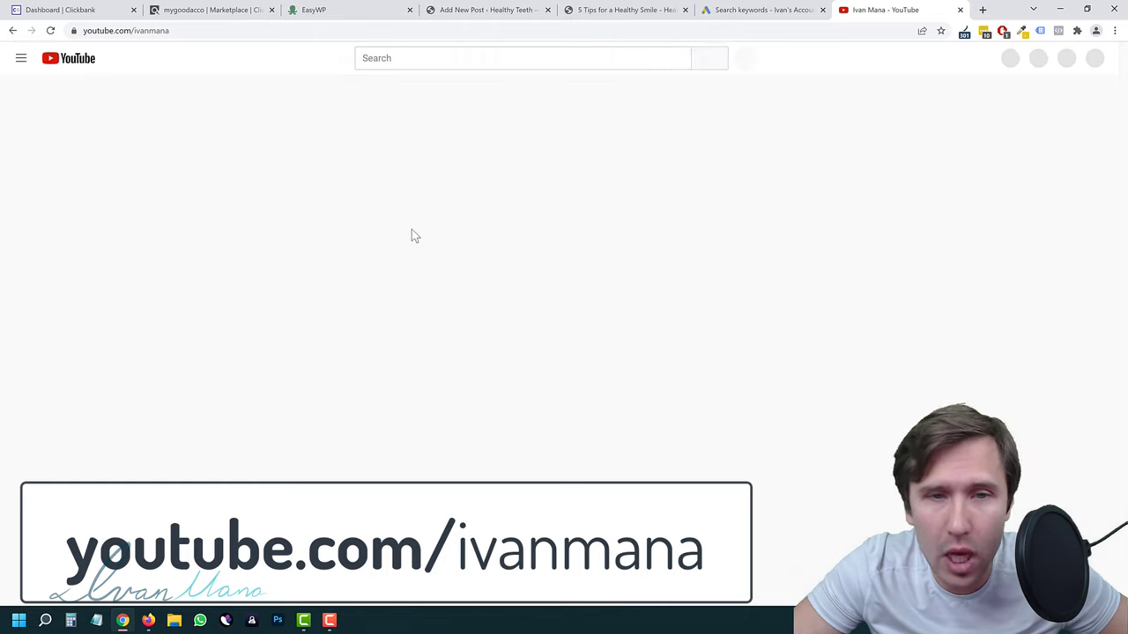
{"action": "left_click", "coordinate": [348, 309]}
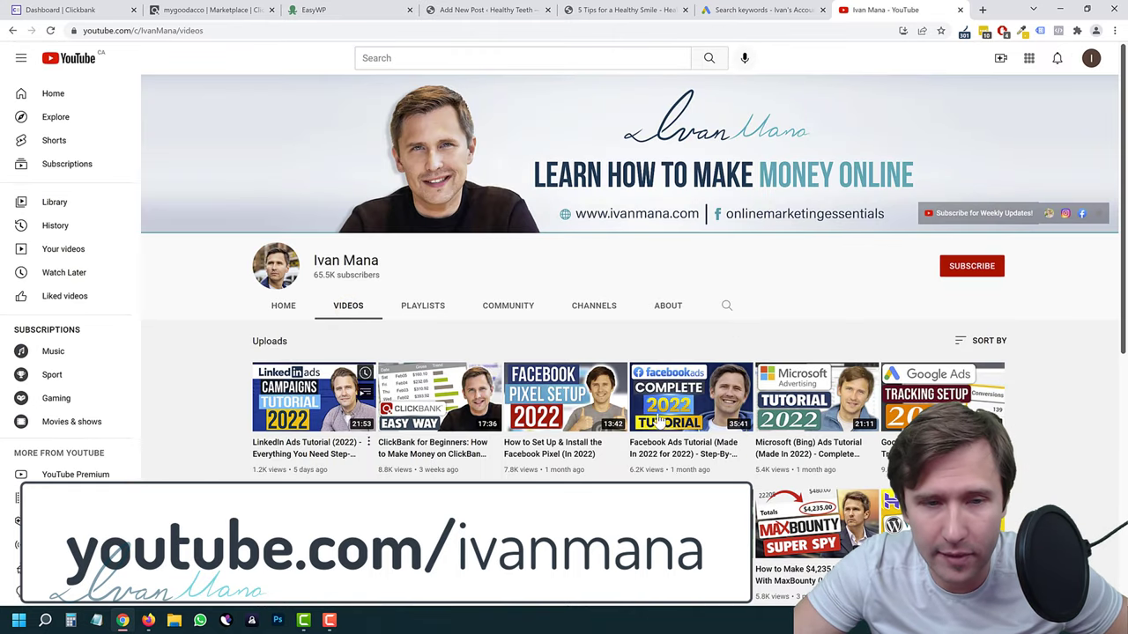
{"action": "scroll", "coordinate": [528, 291], "scroll_direction": "down", "scroll_amount": 2}
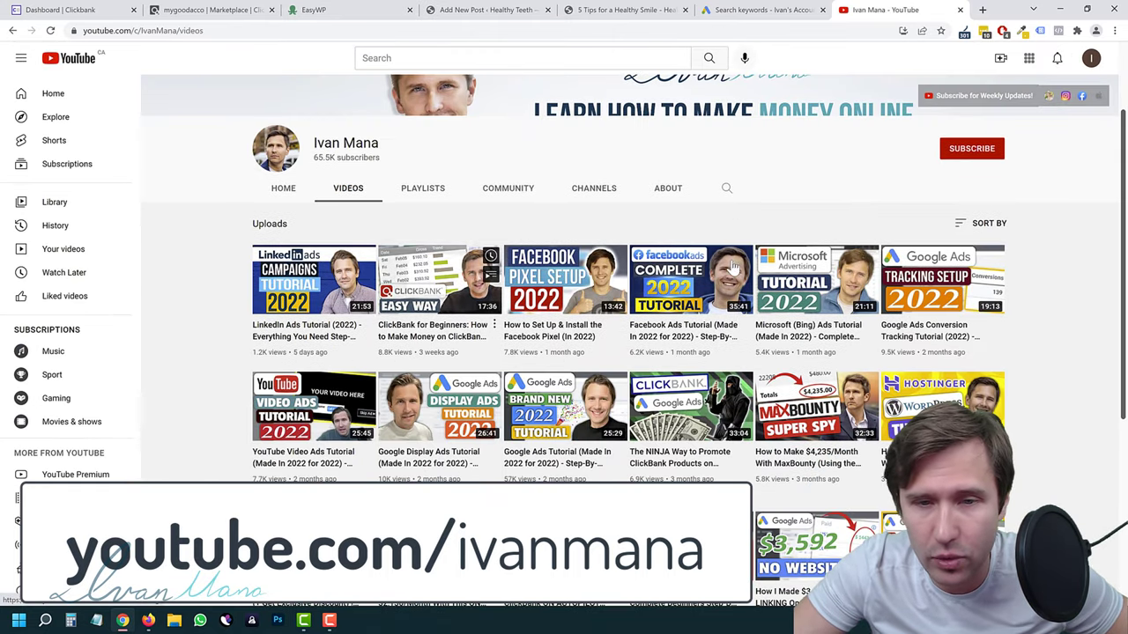
{"action": "scroll", "coordinate": [779, 354], "scroll_direction": "down", "scroll_amount": 2}
{"action": "scroll", "coordinate": [831, 372], "scroll_direction": "down", "scroll_amount": 2}
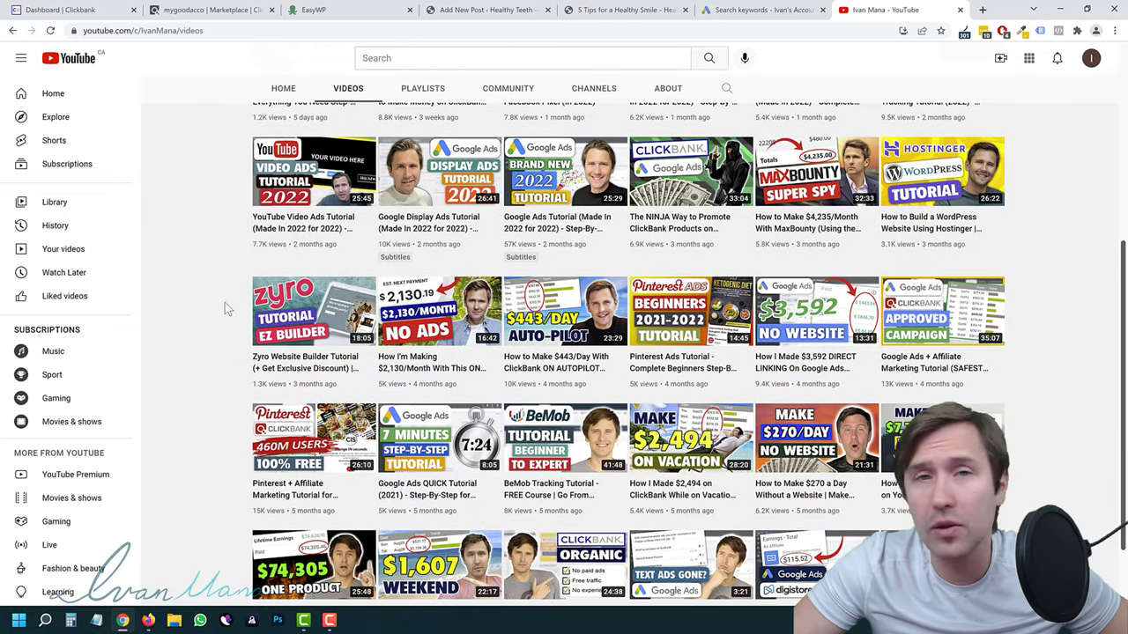
{"action": "scroll", "coordinate": [225, 302], "scroll_direction": "up", "scroll_amount": 5}
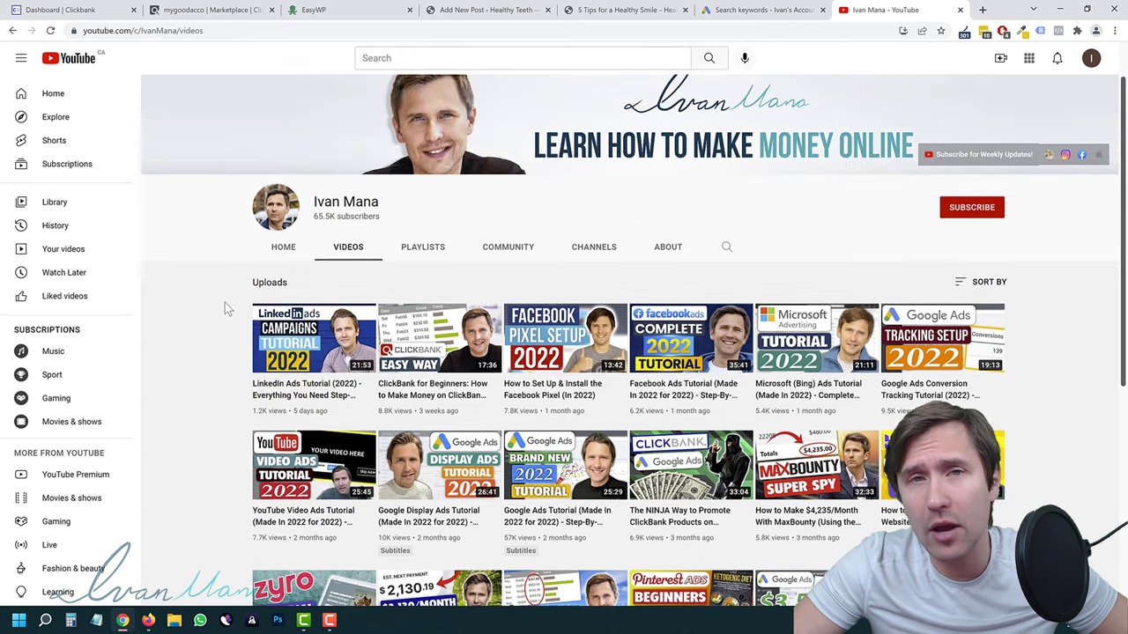